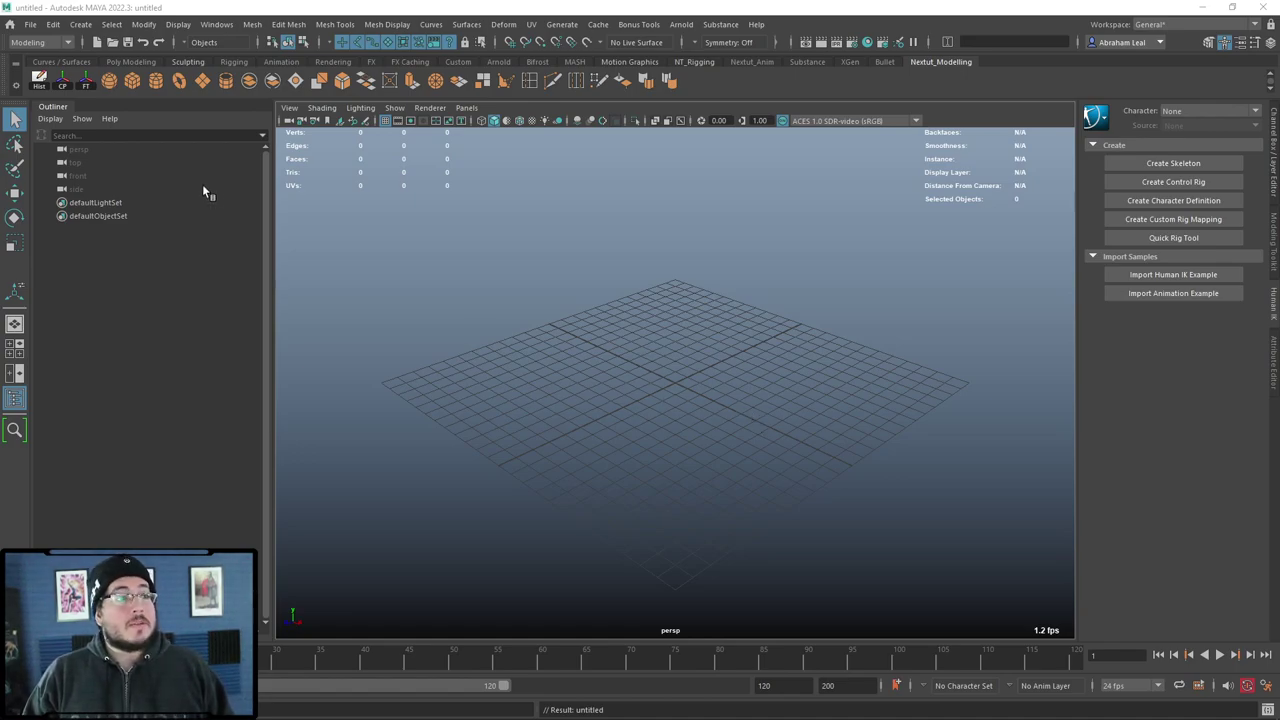
Step: Look up the Bifrost plug-ins in the Plug-in Manager to check that they are loaded
{"action": "left_click", "coordinate": [216, 24]}
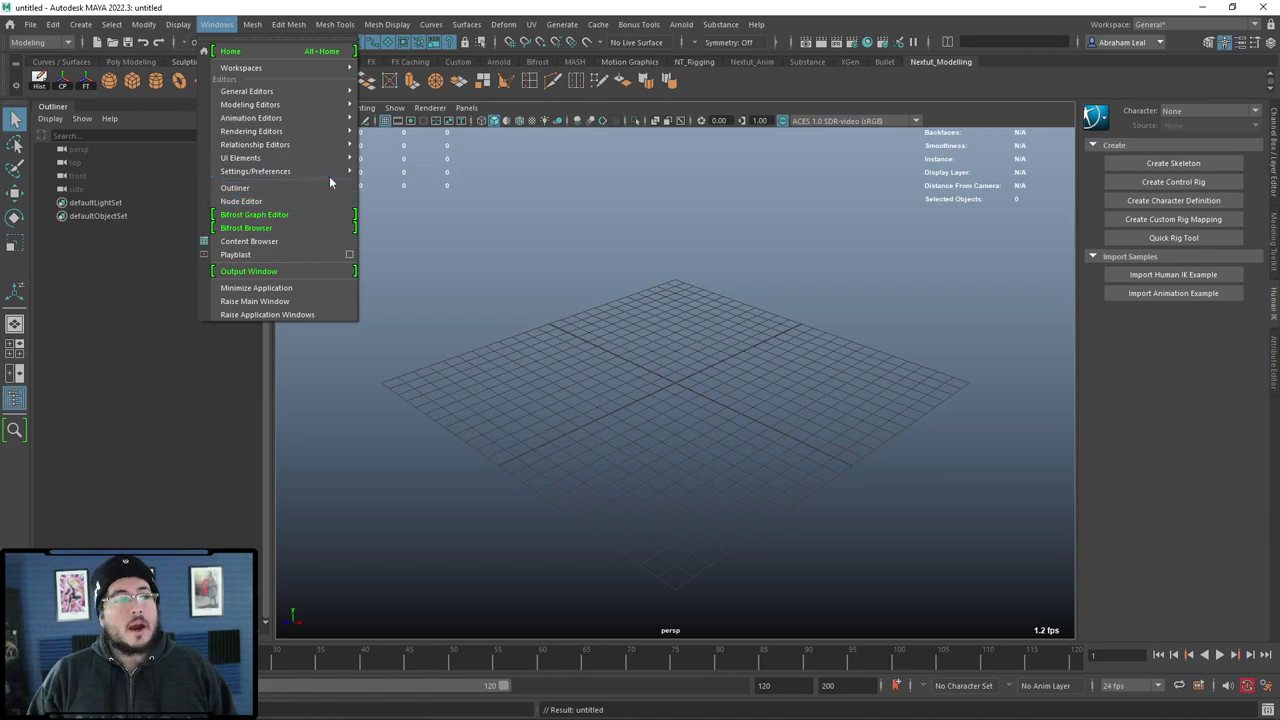
{"action": "mouse_move", "coordinate": [330, 171]}
{"action": "left_click", "coordinate": [430, 256]}
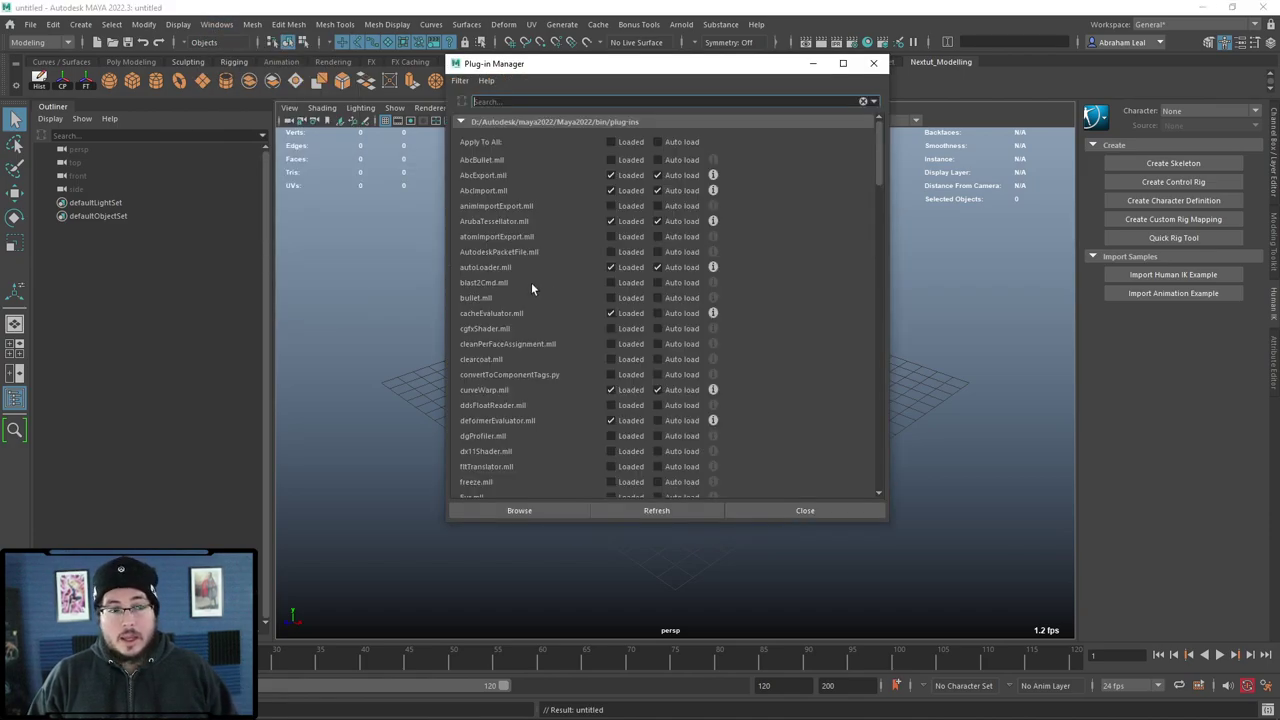
{"action": "left_click", "coordinate": [565, 102]}
{"action": "type", "text": "bifros"}
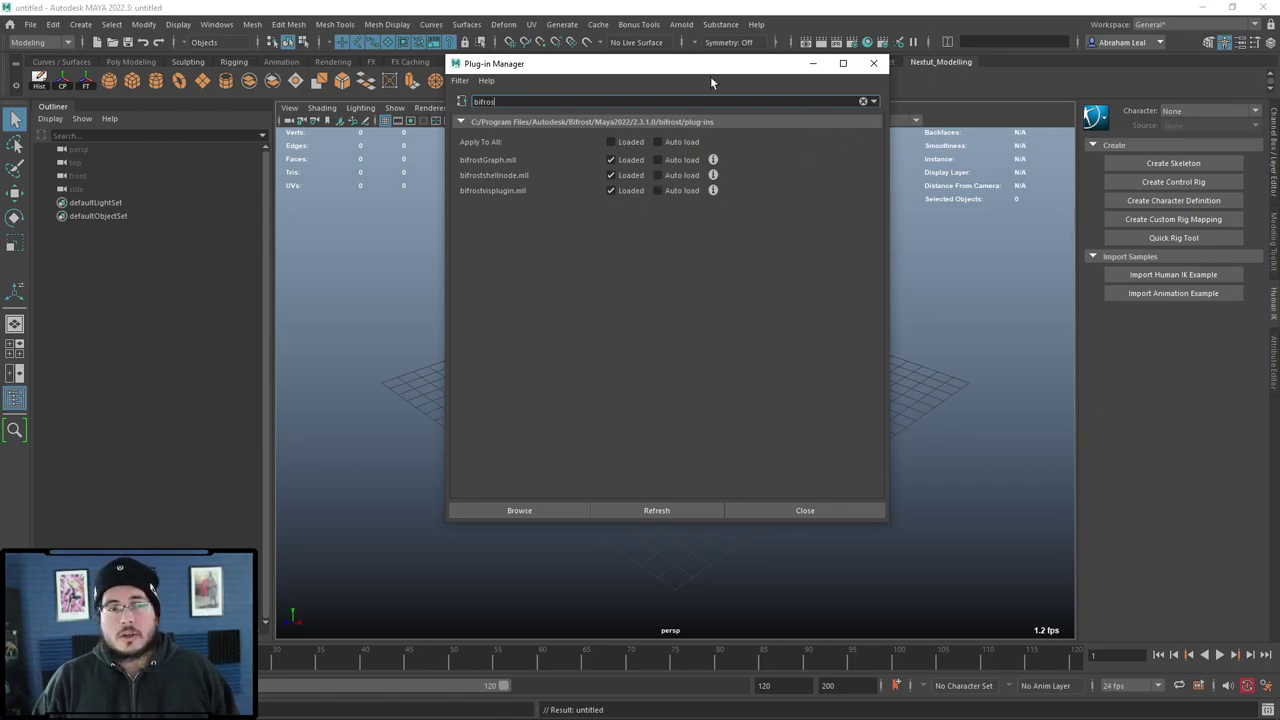
{"action": "left_click", "coordinate": [874, 66]}
Step: Open the Bifrost Browser and look through its example categories, from Smoke and Geometry Queries to Sand and Snow
{"action": "left_click", "coordinate": [216, 24]}
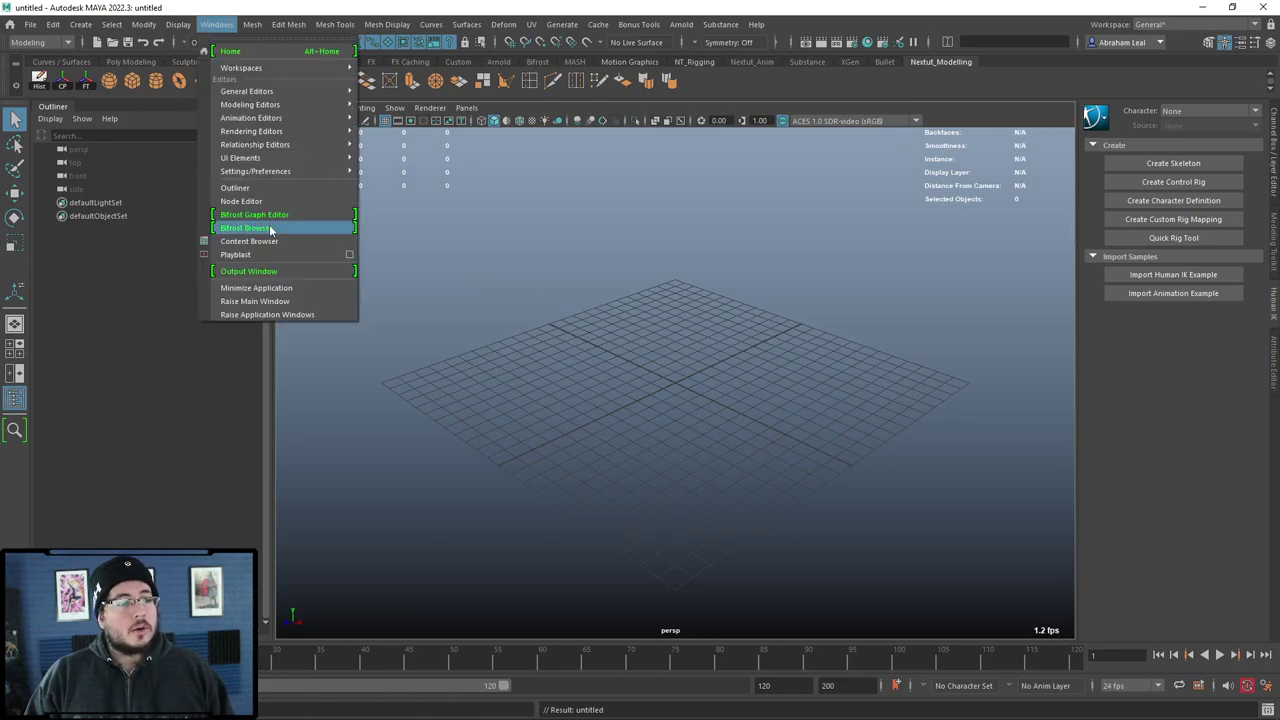
{"action": "left_click", "coordinate": [266, 228]}
{"action": "left_click_drag", "start_coordinate": [514, 143], "coordinate": [667, 123]}
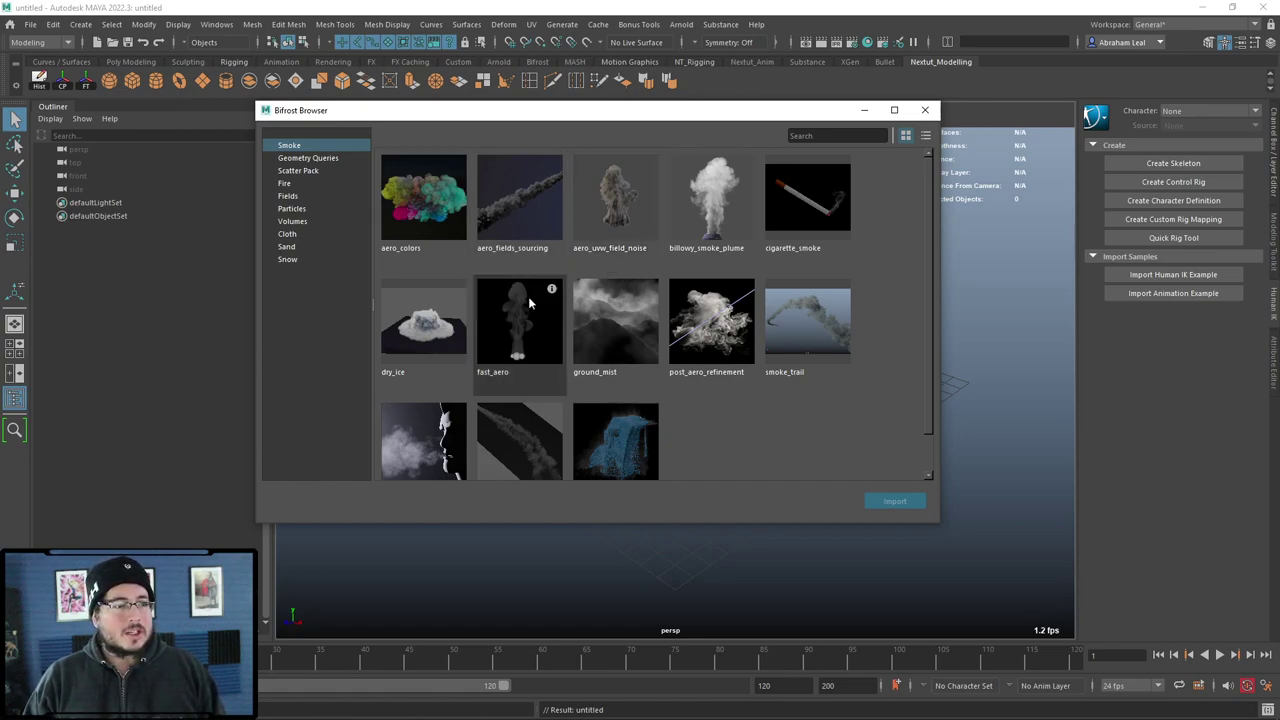
{"action": "left_click", "coordinate": [309, 161]}
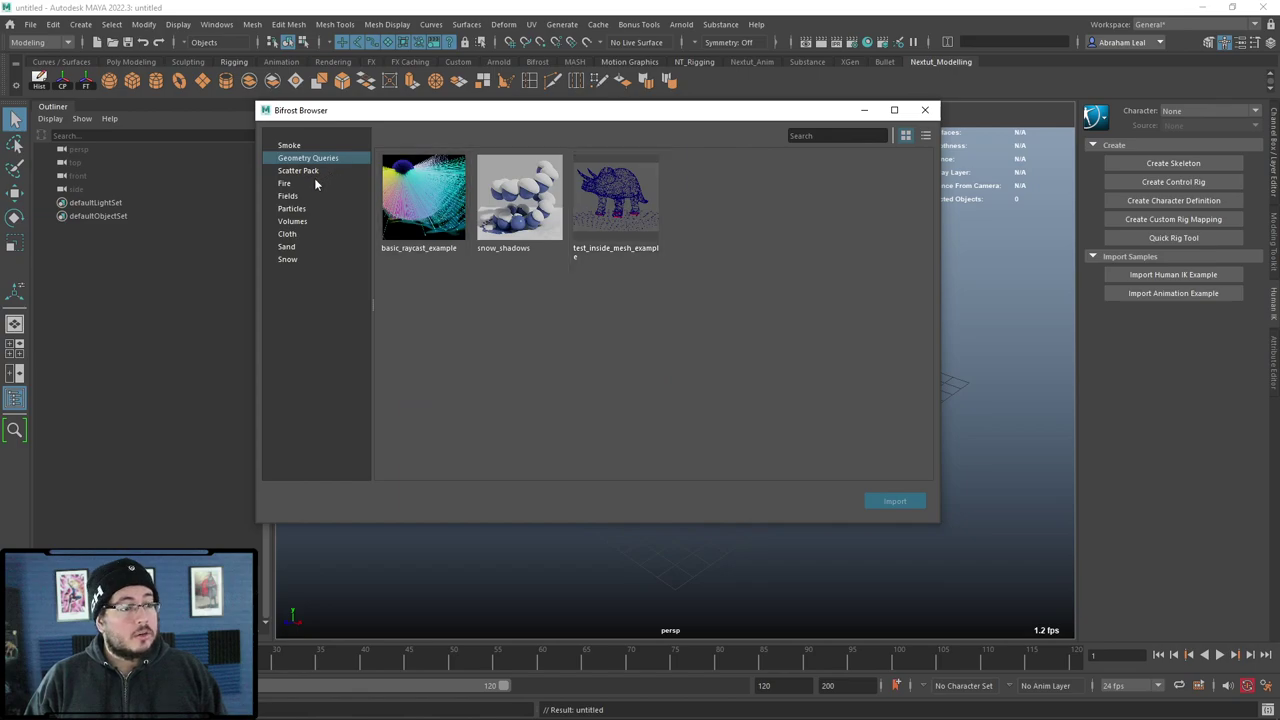
{"action": "left_click", "coordinate": [313, 183]}
{"action": "left_click", "coordinate": [310, 196]}
{"action": "left_click", "coordinate": [319, 209]}
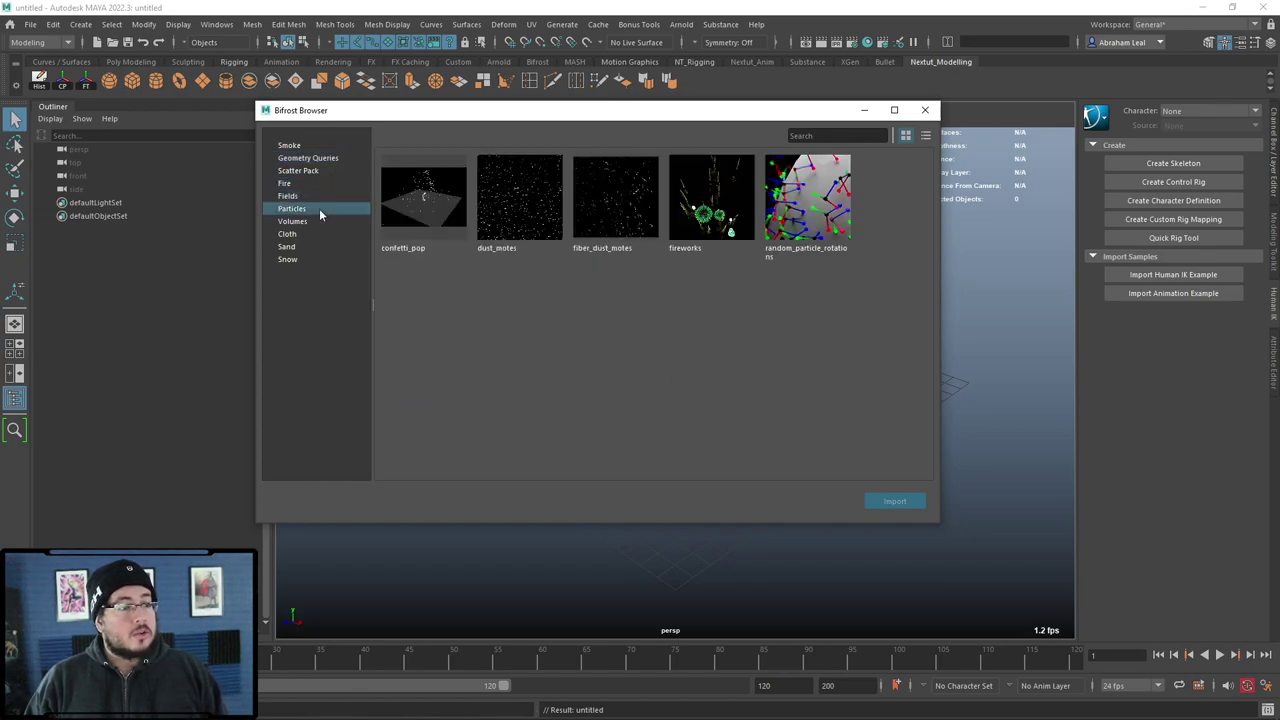
{"action": "left_click", "coordinate": [326, 220]}
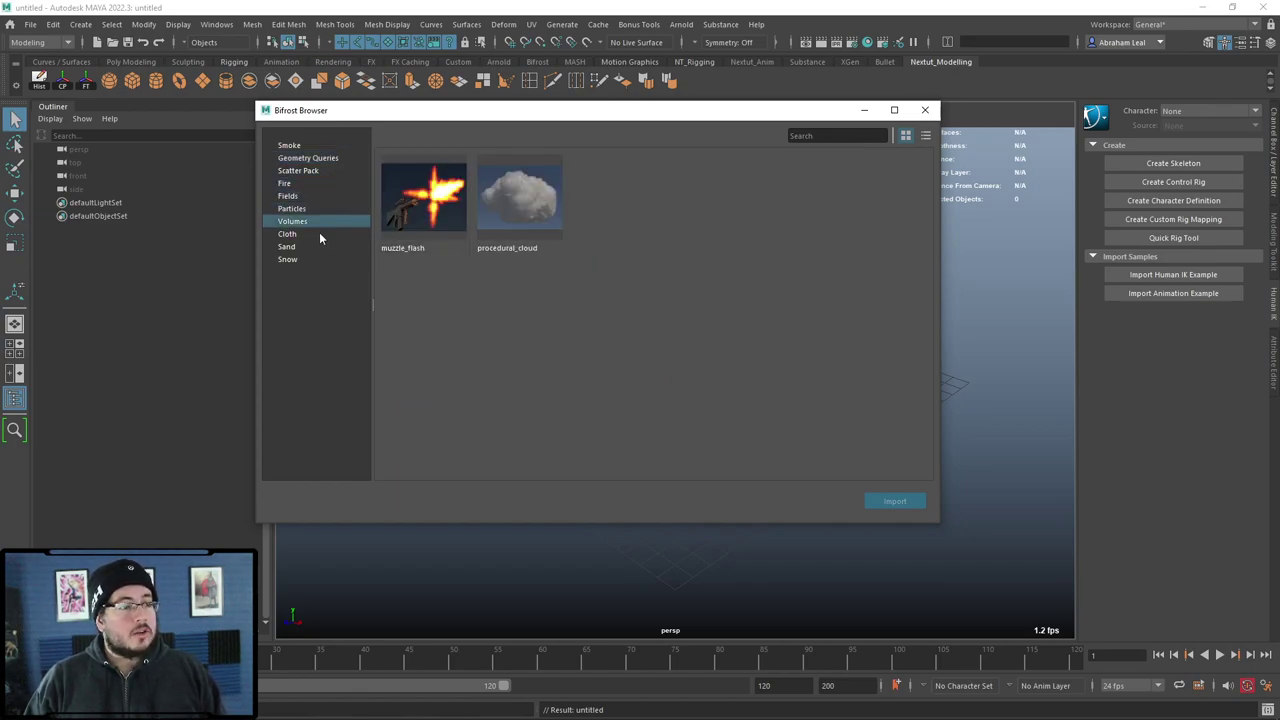
{"action": "left_click", "coordinate": [319, 233]}
{"action": "left_click", "coordinate": [315, 246]}
{"action": "left_click", "coordinate": [314, 259]}
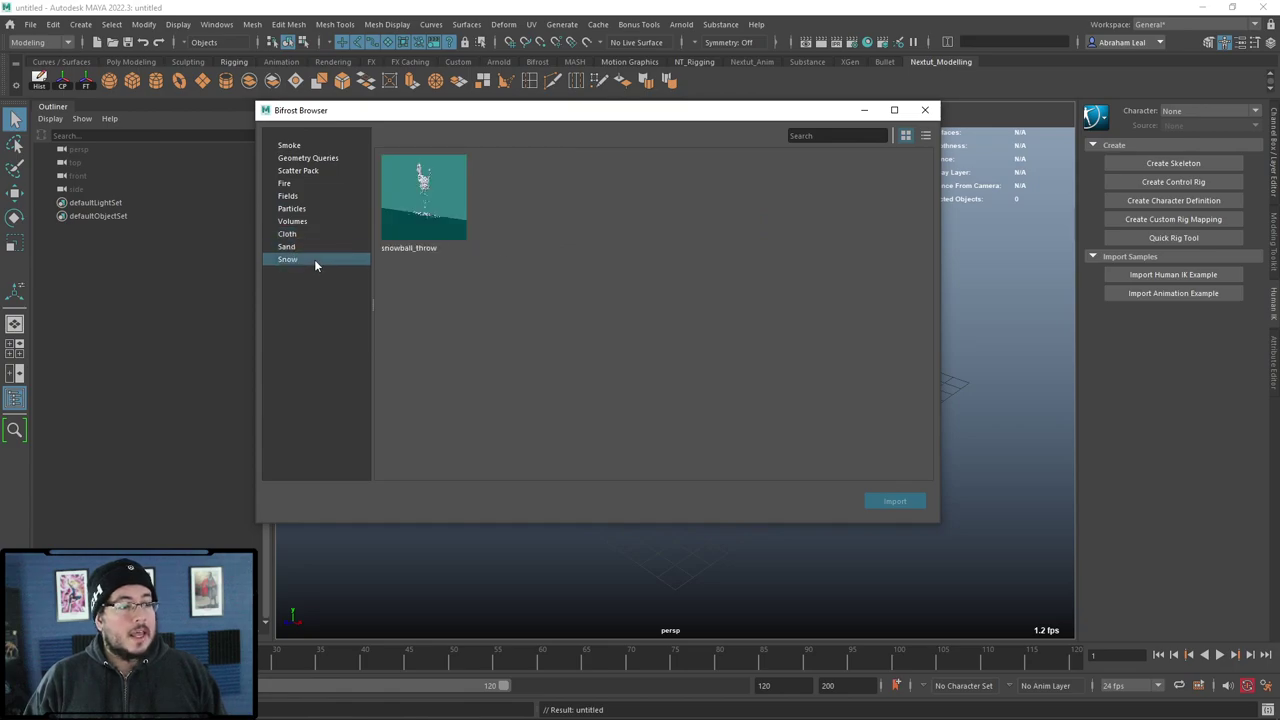
{"action": "left_click", "coordinate": [298, 183]}
{"action": "left_click", "coordinate": [298, 196]}
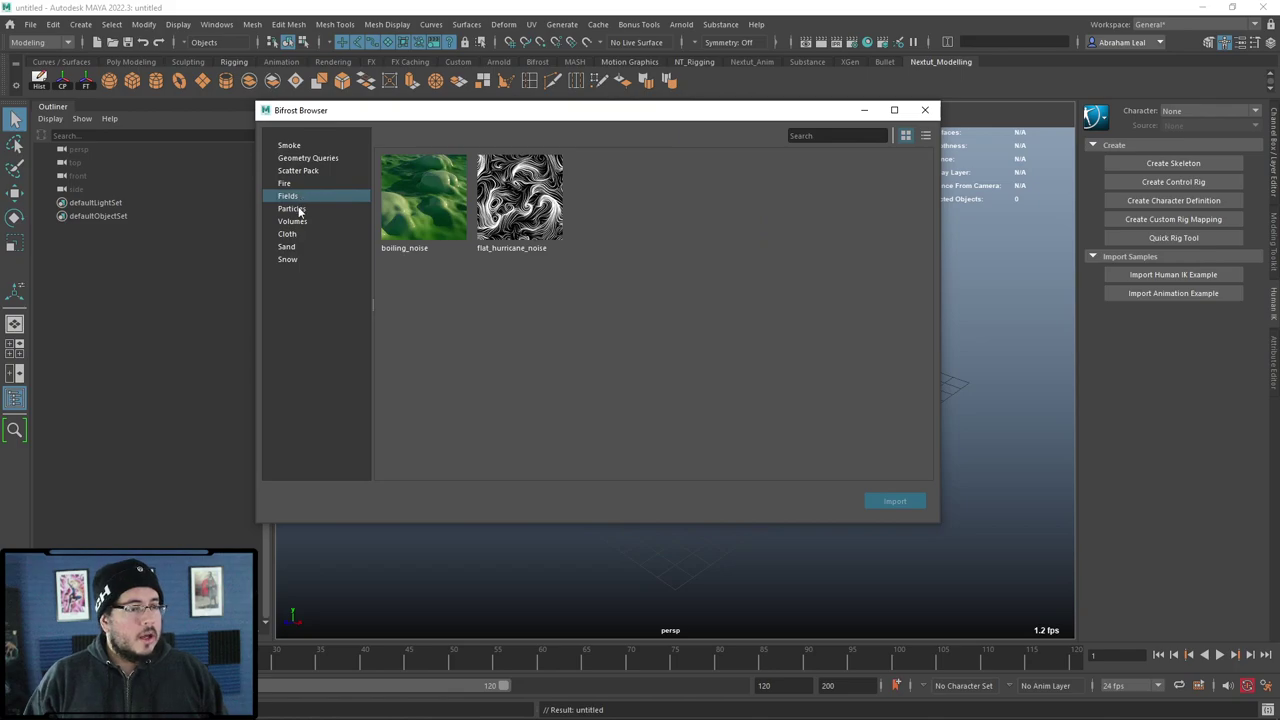
{"action": "left_click", "coordinate": [300, 208]}
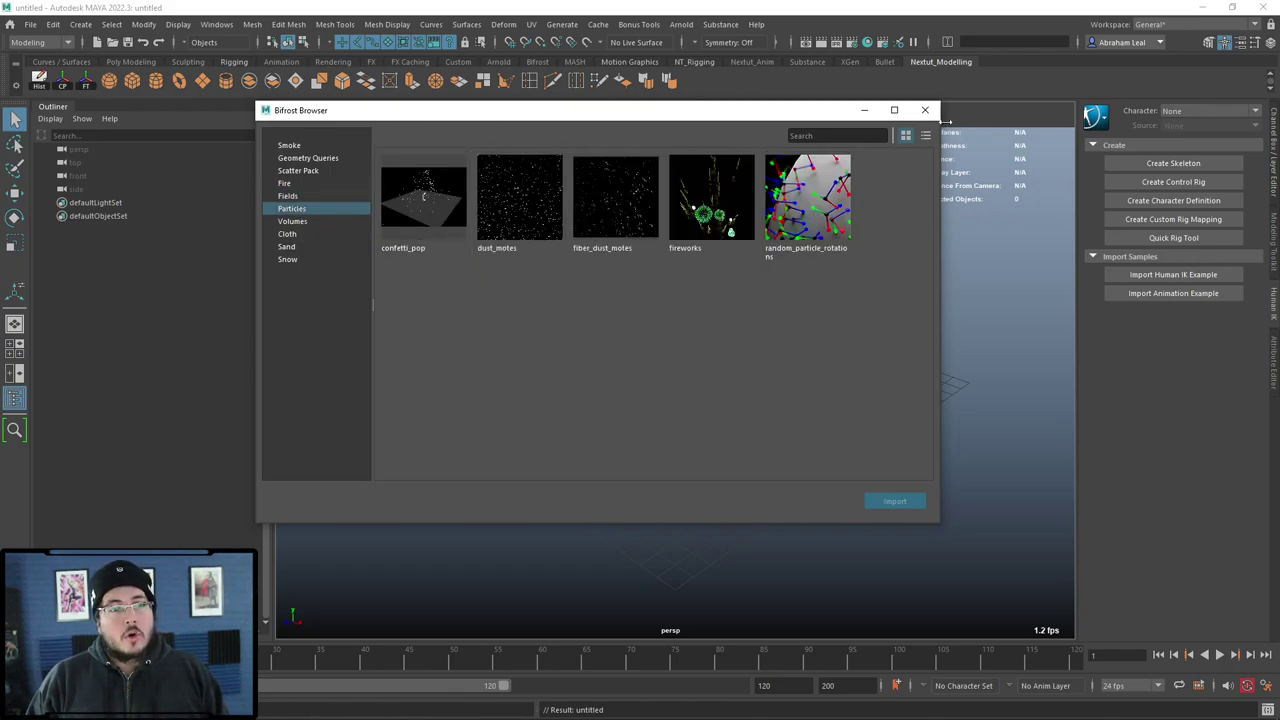
Step: Import the cigarette_smoke example from the Smoke category into the scene and close the browser
{"action": "left_click", "coordinate": [289, 145]}
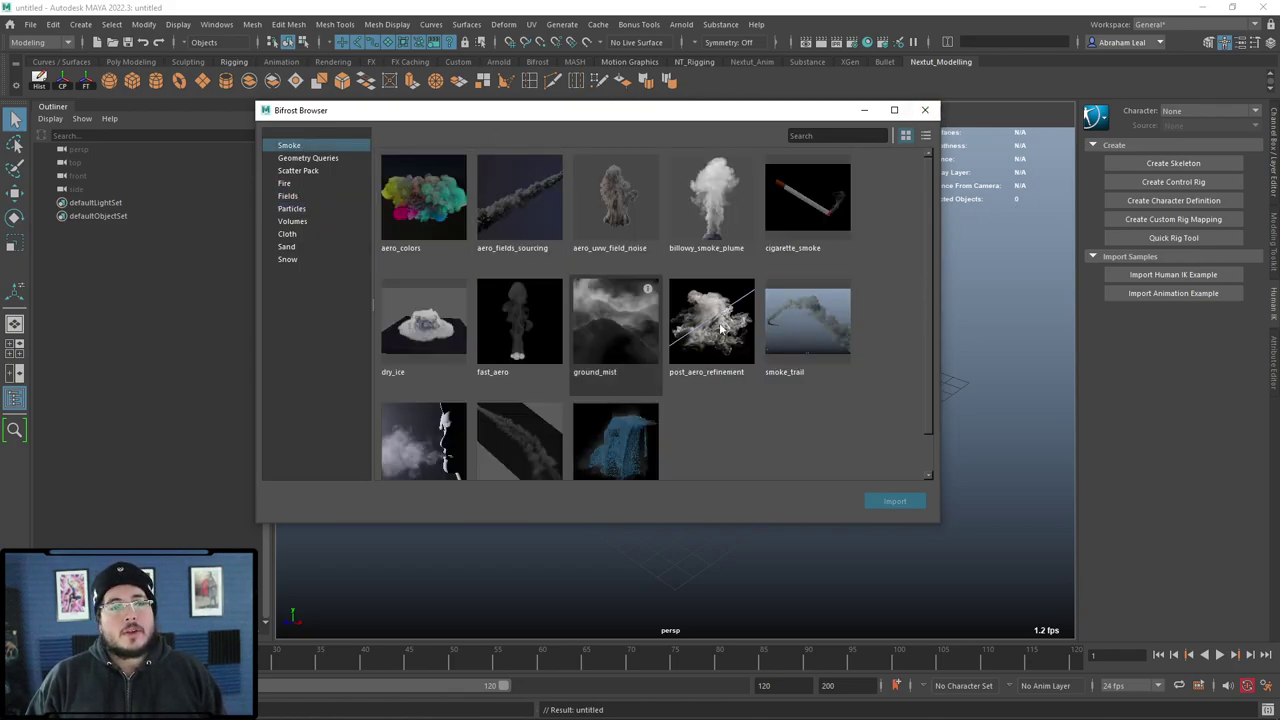
{"action": "left_click", "coordinate": [818, 204]}
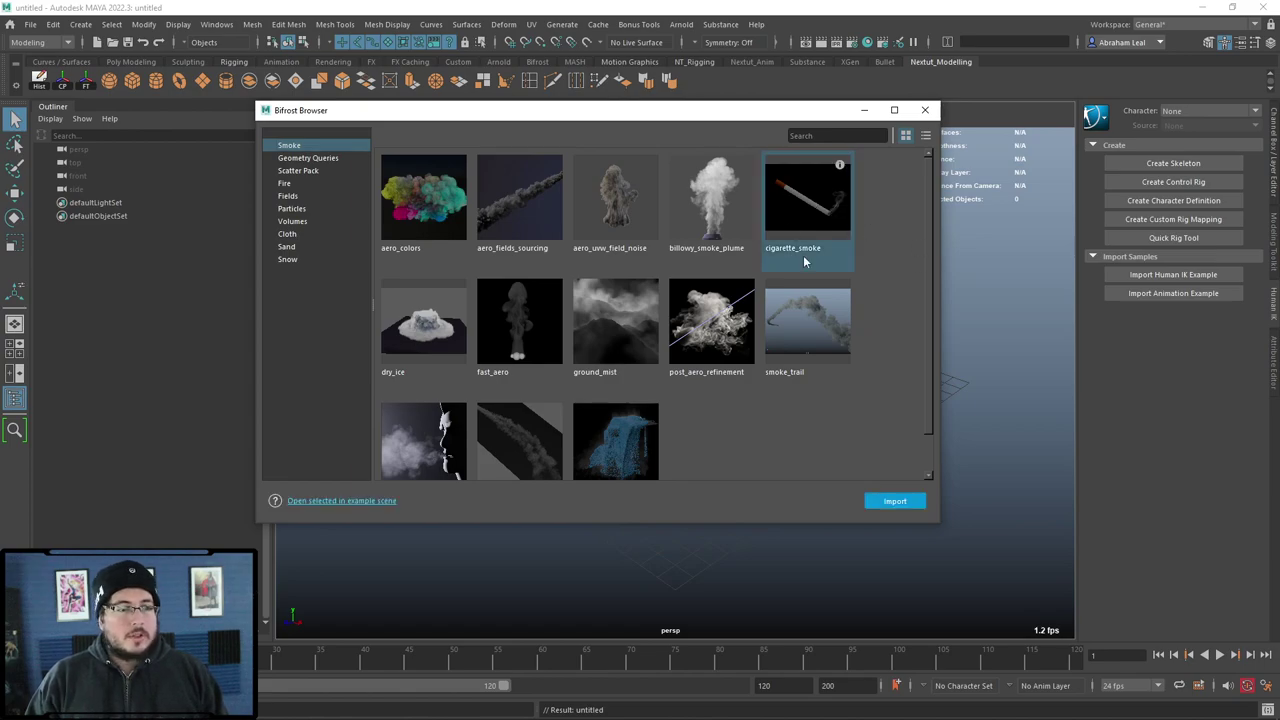
{"action": "left_click", "coordinate": [922, 505]}
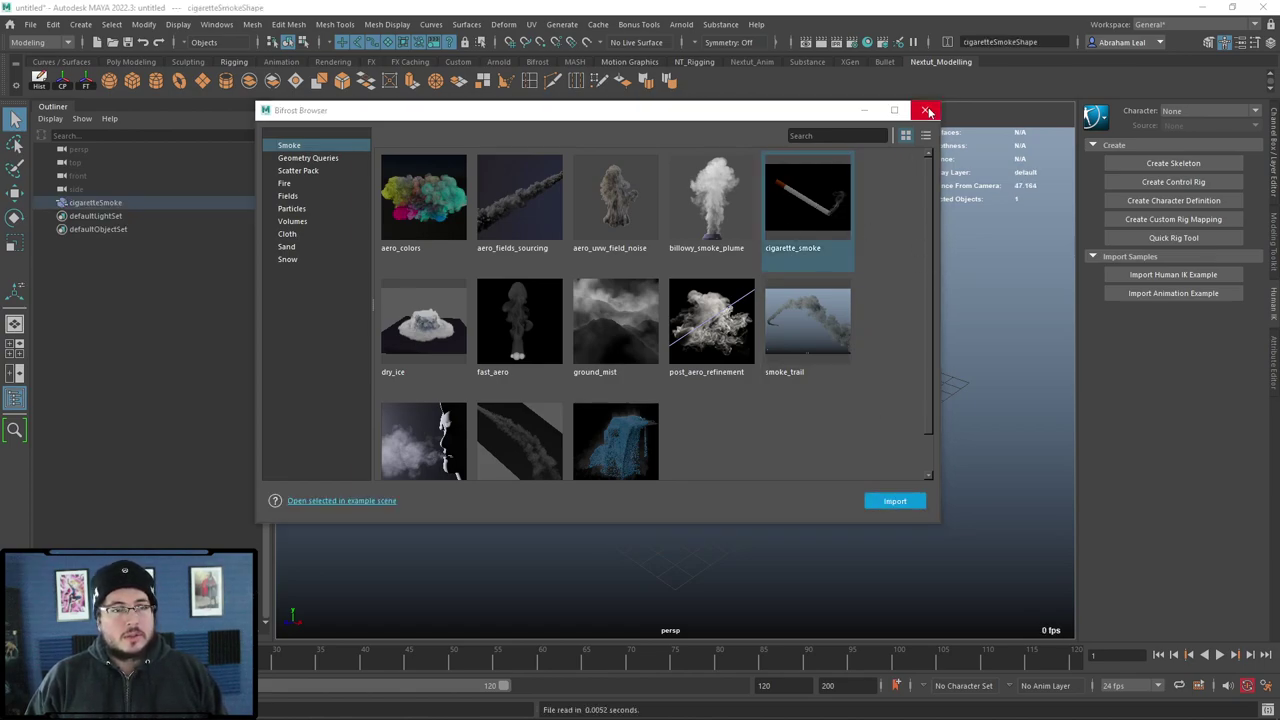
{"action": "left_click", "coordinate": [925, 110]}
Step: Play back the cigarette smoke simulation in the viewport, stop it and return to the first frame
{"action": "left_click_drag", "start_coordinate": [779, 485], "coordinate": [880, 400], "text": "alt"}
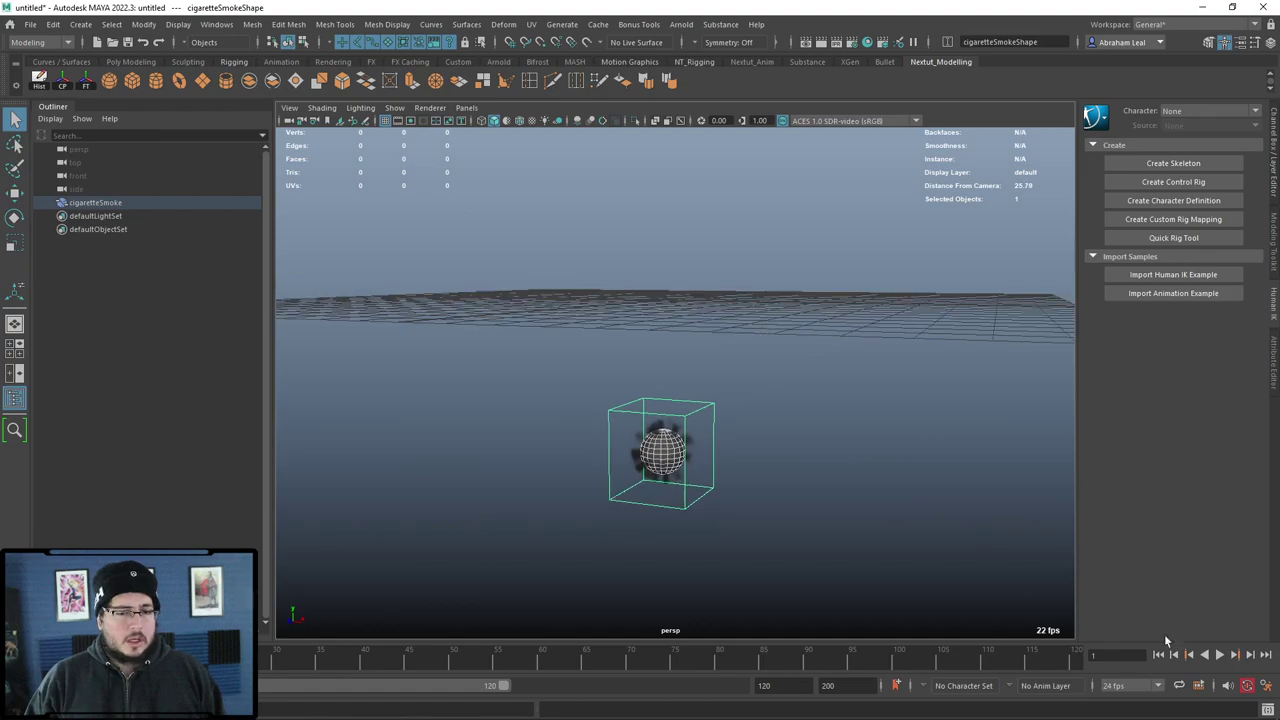
{"action": "left_click", "coordinate": [1219, 654]}
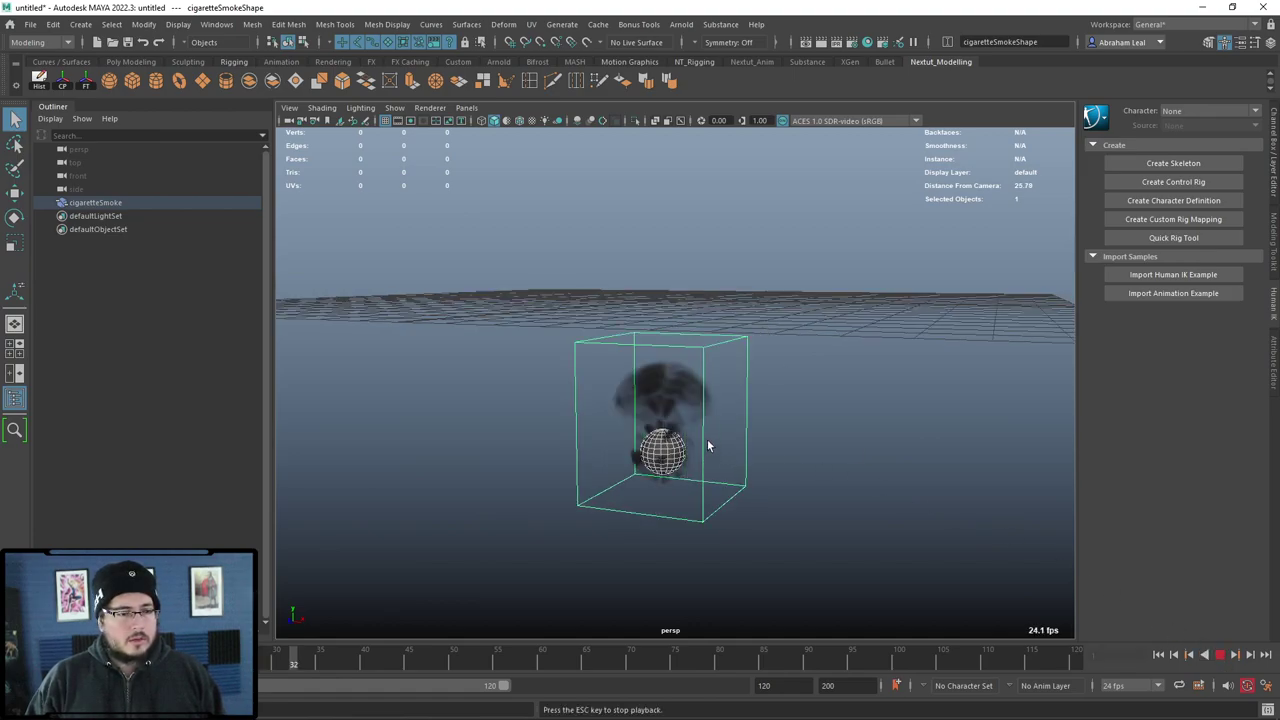
{"action": "left_click", "coordinate": [1219, 654]}
{"action": "left_click", "coordinate": [1158, 654]}
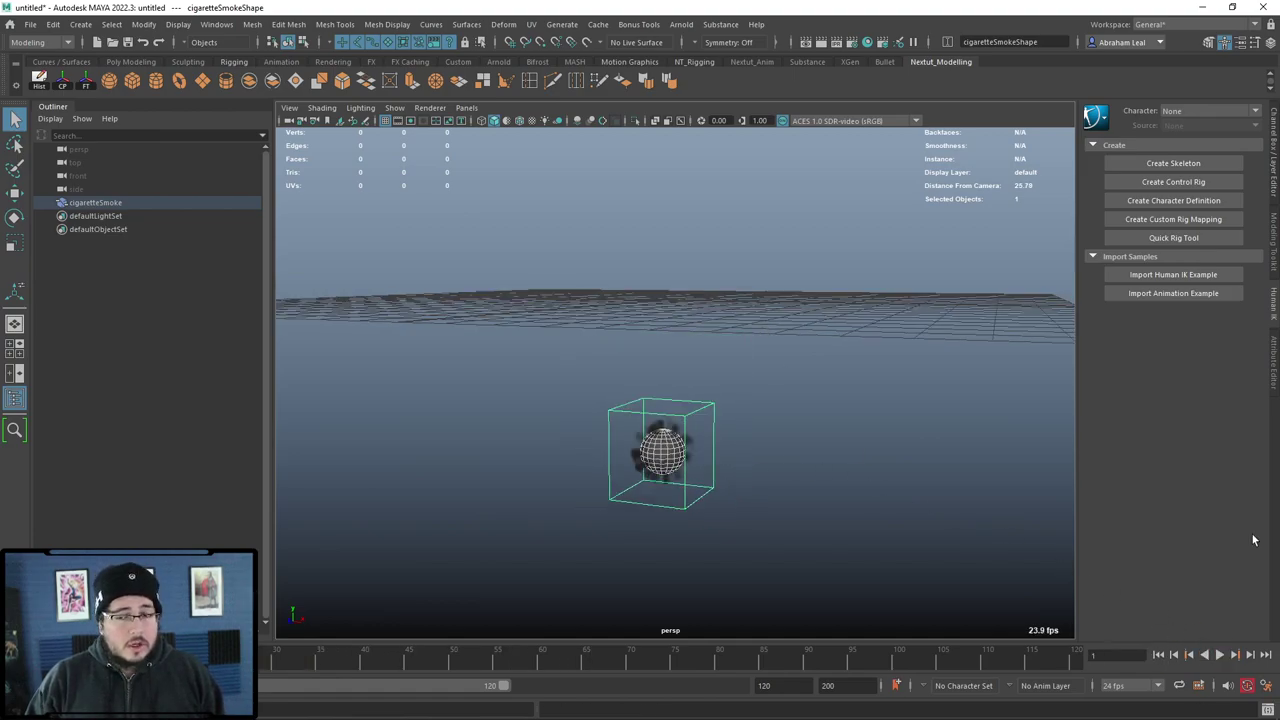
Step: Examine the cigarette smoke node network in the Bifrost Graph Editor, then close the editor
{"action": "left_click", "coordinate": [220, 25]}
{"action": "left_click", "coordinate": [277, 217]}
{"action": "left_click_drag", "start_coordinate": [589, 186], "coordinate": [557, 92]}
{"action": "scroll", "coordinate": [622, 285], "scroll_direction": "down", "scroll_amount": 4}
{"action": "middle_click_drag", "start_coordinate": [470, 301], "coordinate": [379, 431]}
{"action": "scroll", "coordinate": [371, 320], "scroll_direction": "down", "scroll_amount": 2}
{"action": "middle_click_drag", "start_coordinate": [382, 252], "coordinate": [397, 324]}
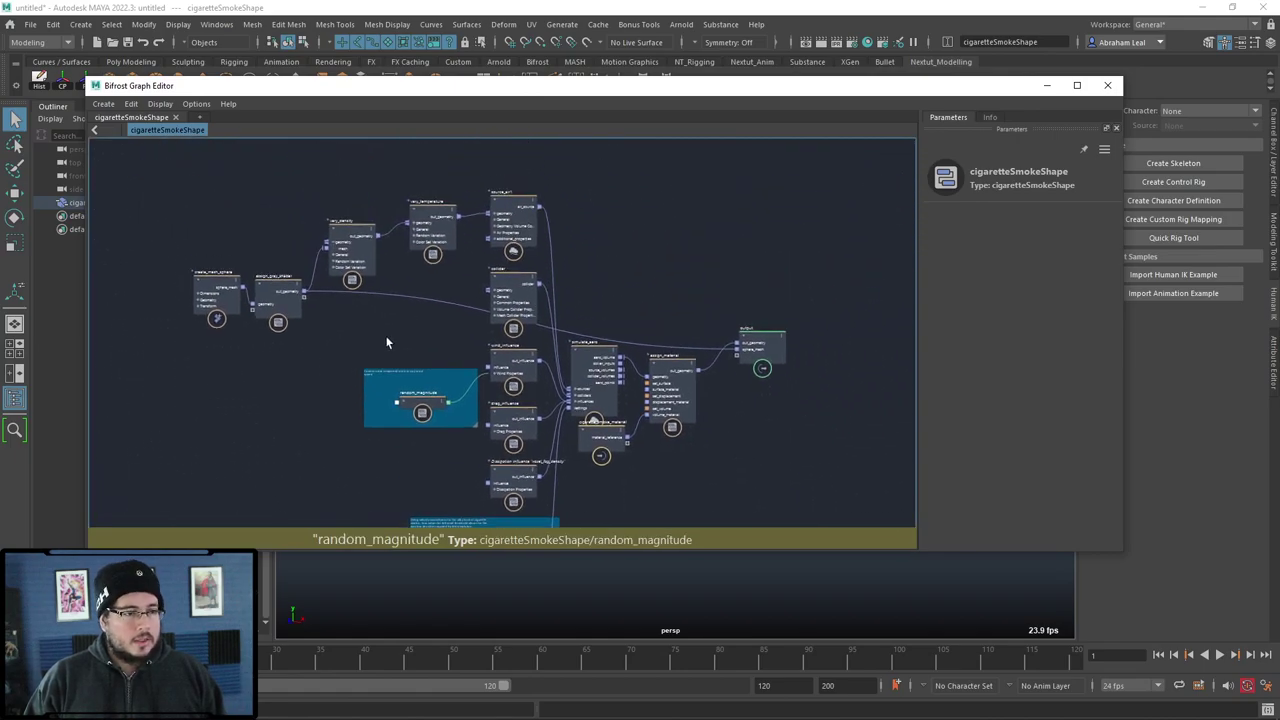
{"action": "scroll", "coordinate": [387, 342], "scroll_direction": "up", "scroll_amount": 5}
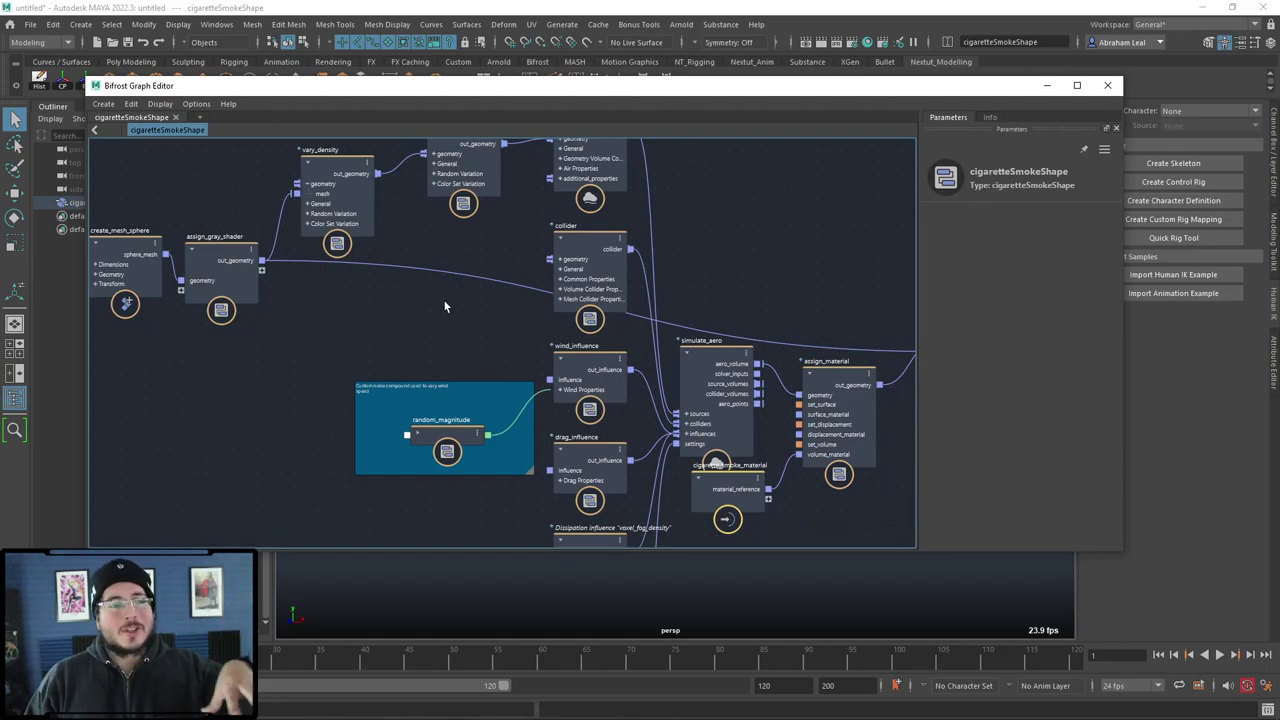
{"action": "scroll", "coordinate": [803, 230], "scroll_direction": "down", "scroll_amount": 2}
{"action": "scroll", "coordinate": [804, 236], "scroll_direction": "down", "scroll_amount": 1}
{"action": "scroll", "coordinate": [806, 231], "scroll_direction": "up", "scroll_amount": 2}
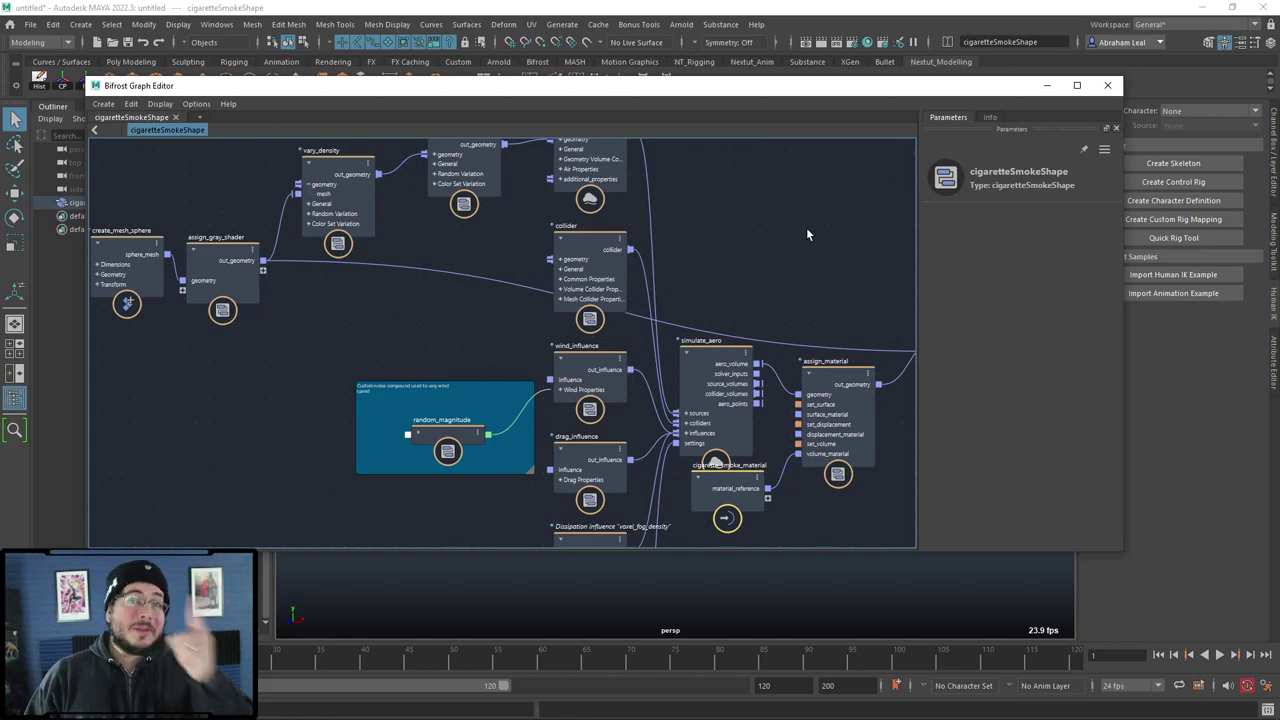
{"action": "left_click", "coordinate": [1109, 85]}
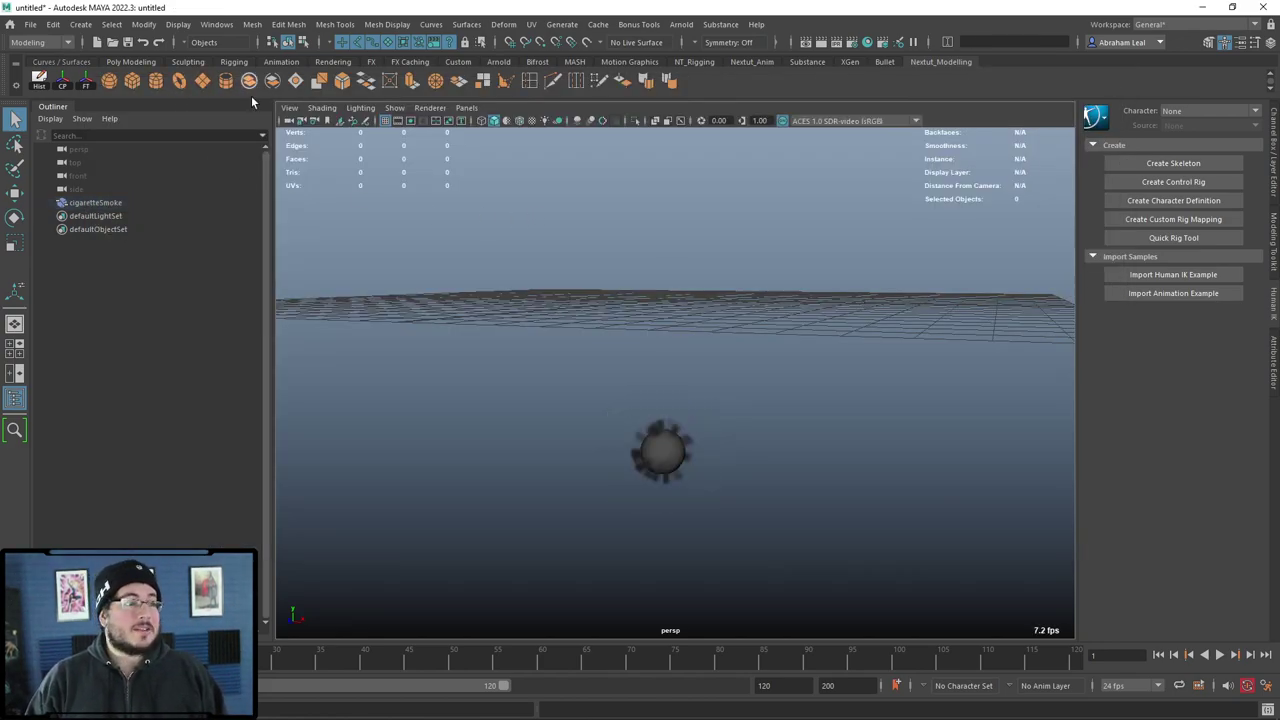
Step: Start a new empty scene, discarding the cigarette smoke example
{"action": "left_click", "coordinate": [112, 43]}
{"action": "left_click", "coordinate": [637, 369]}
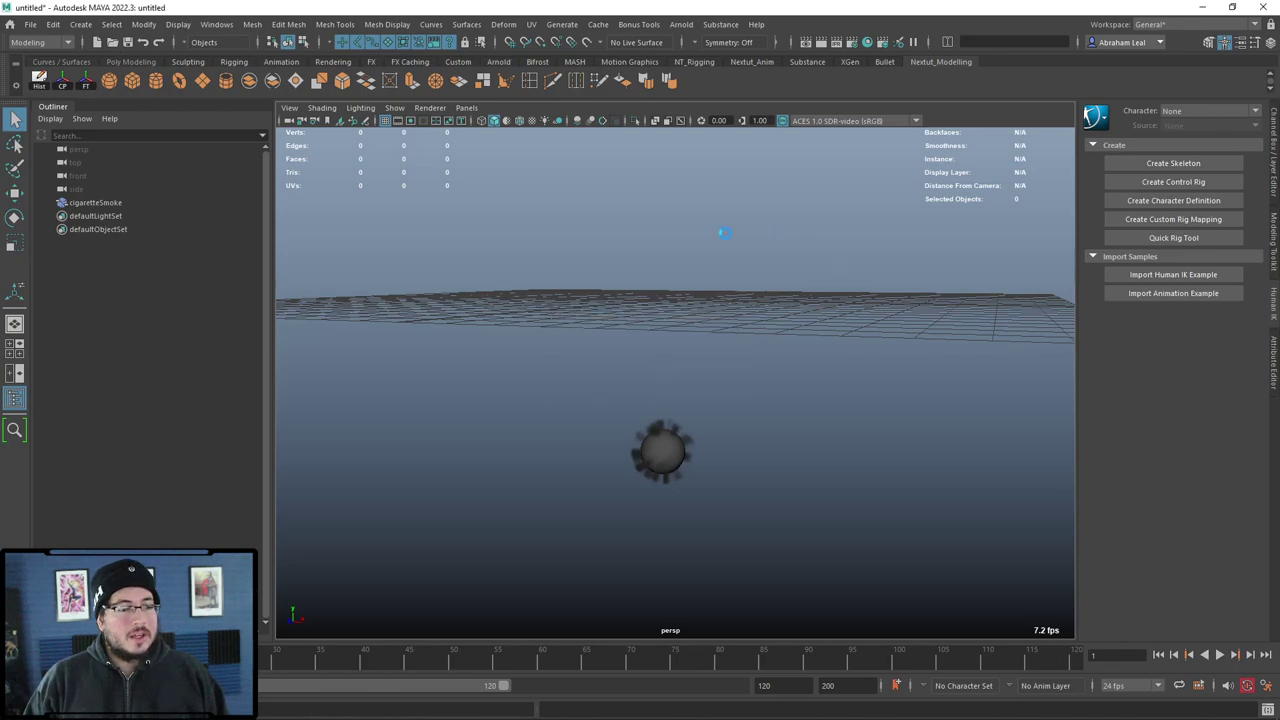
{"action": "left_click_drag", "start_coordinate": [726, 389], "coordinate": [566, 269], "text": "alt"}
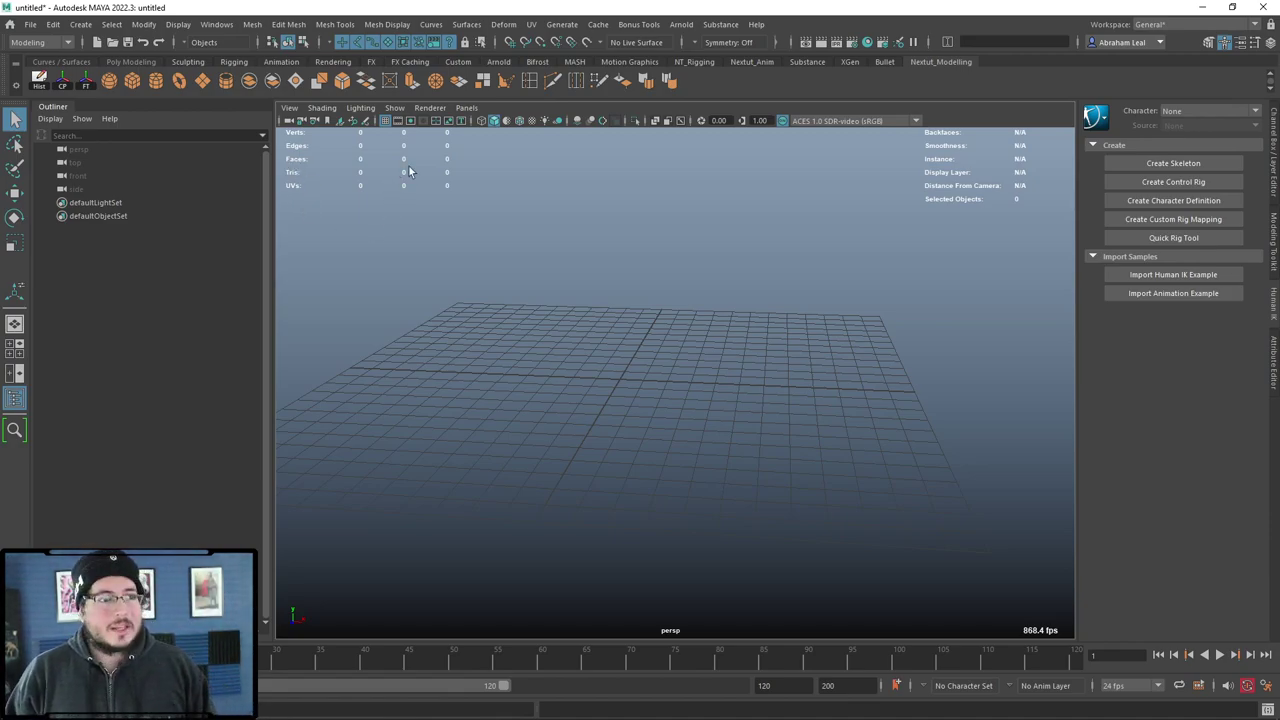
Step: Create a polygon cube at the grid's center, scale it up uniformly and raise it to rest roughly on the grid
{"action": "left_click", "coordinate": [138, 81]}
{"action": "key", "text": "r"}
{"action": "left_click_drag", "start_coordinate": [619, 380], "coordinate": [770, 386]}
{"action": "key", "text": "w"}
{"action": "left_click_drag", "start_coordinate": [620, 326], "coordinate": [620, 291]}
{"action": "left_click", "coordinate": [765, 264]}
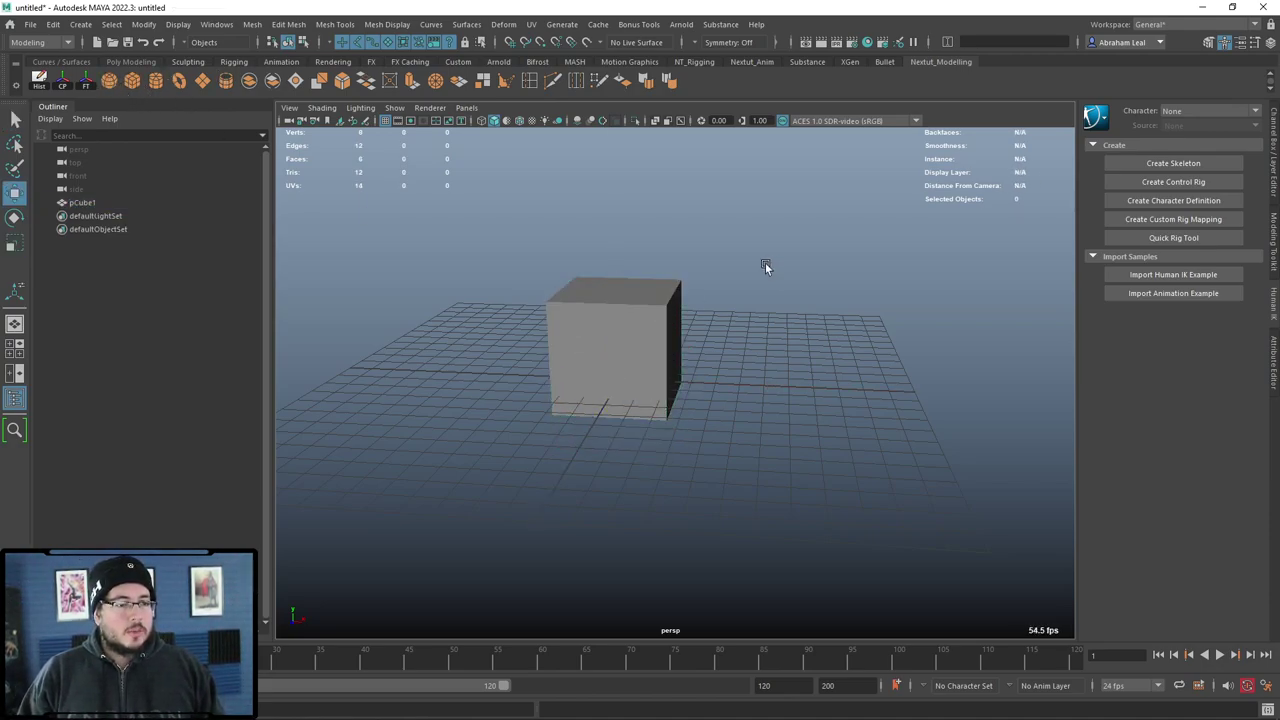
Step: Create a polygon plane, enlarge it until it is wider than the cube and raise it above the cube
{"action": "left_click", "coordinate": [202, 81]}
{"action": "key", "text": "r"}
{"action": "left_click_drag", "start_coordinate": [617, 375], "coordinate": [772, 381]}
{"action": "key", "text": "w"}
{"action": "left_click_drag", "start_coordinate": [617, 314], "coordinate": [609, 135]}
{"action": "key", "text": "r"}
{"action": "left_click_drag", "start_coordinate": [610, 198], "coordinate": [690, 200]}
Step: Lower the plane so it floats a short distance above the cube's top face
{"action": "left_click", "coordinate": [857, 282]}
{"action": "left_click_drag", "start_coordinate": [857, 282], "coordinate": [686, 303], "text": "alt"}
{"action": "left_click", "coordinate": [686, 303]}
{"action": "left_click_drag", "start_coordinate": [654, 246], "coordinate": [634, 266]}
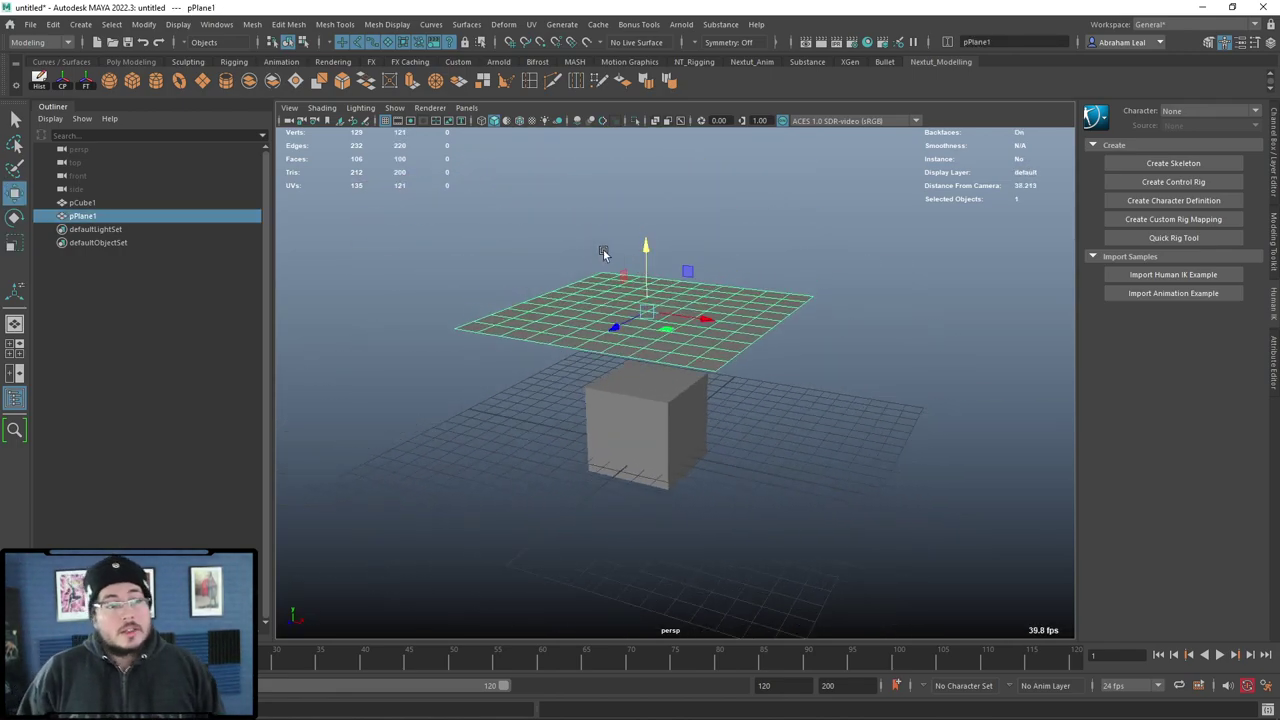
Step: Switch the menu set to FX and review the available nCloth commands
{"action": "left_click", "coordinate": [22, 42]}
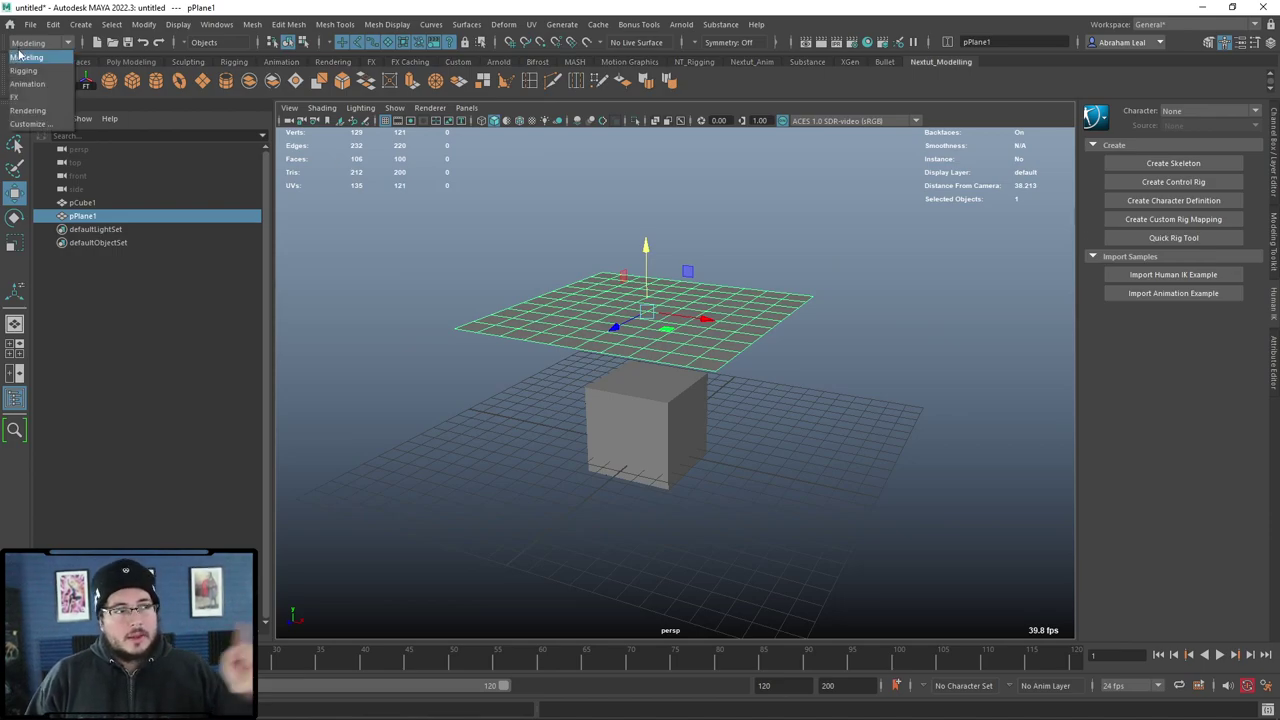
{"action": "left_click", "coordinate": [15, 97]}
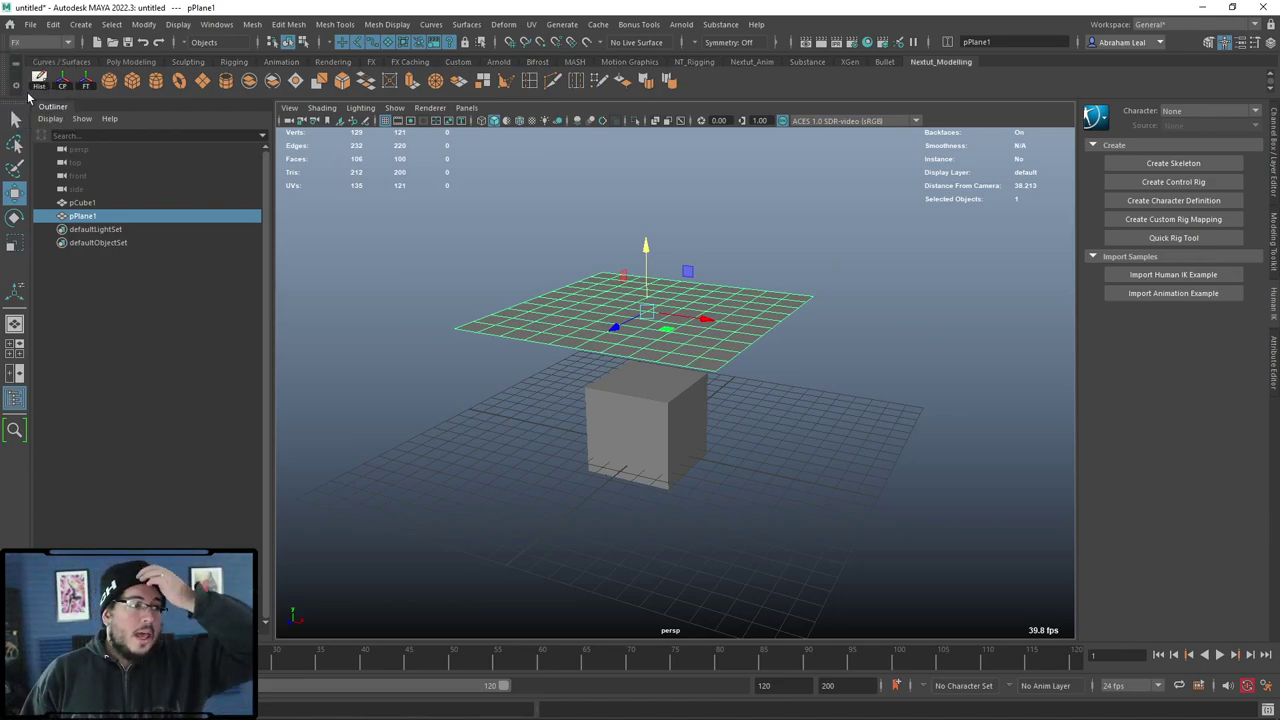
{"action": "left_click", "coordinate": [338, 24]}
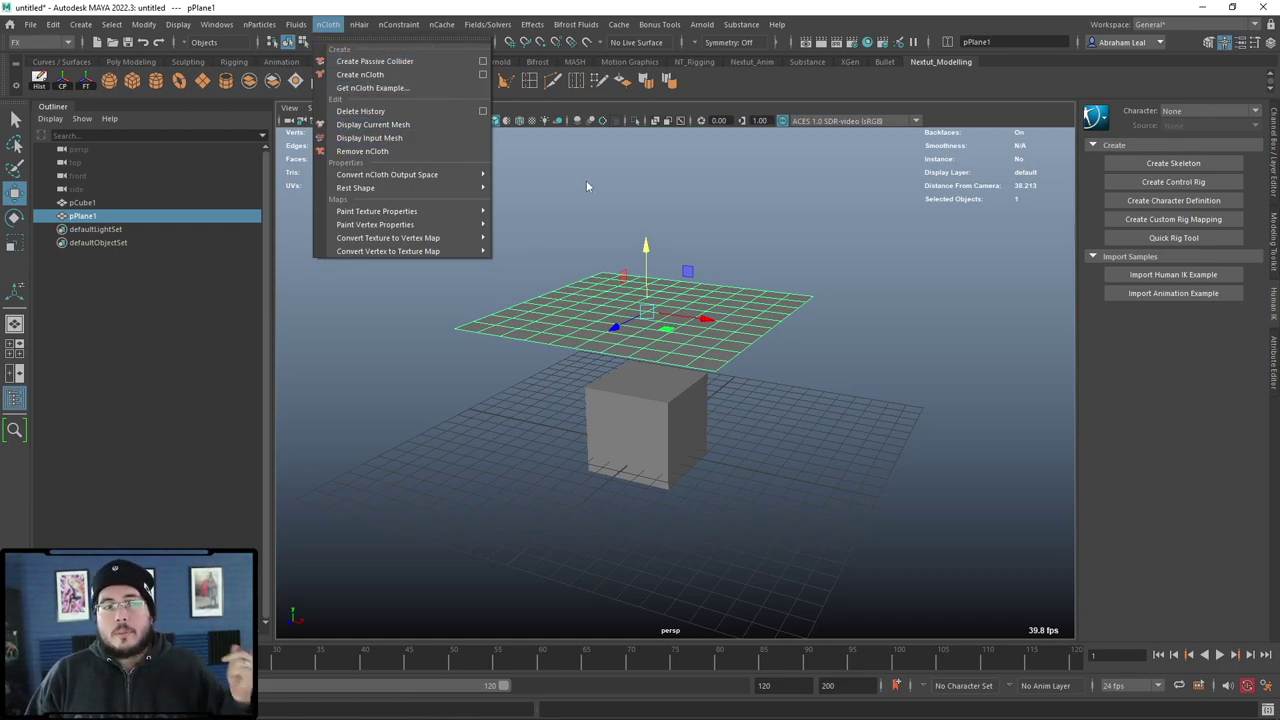
{"action": "left_click", "coordinate": [598, 155]}
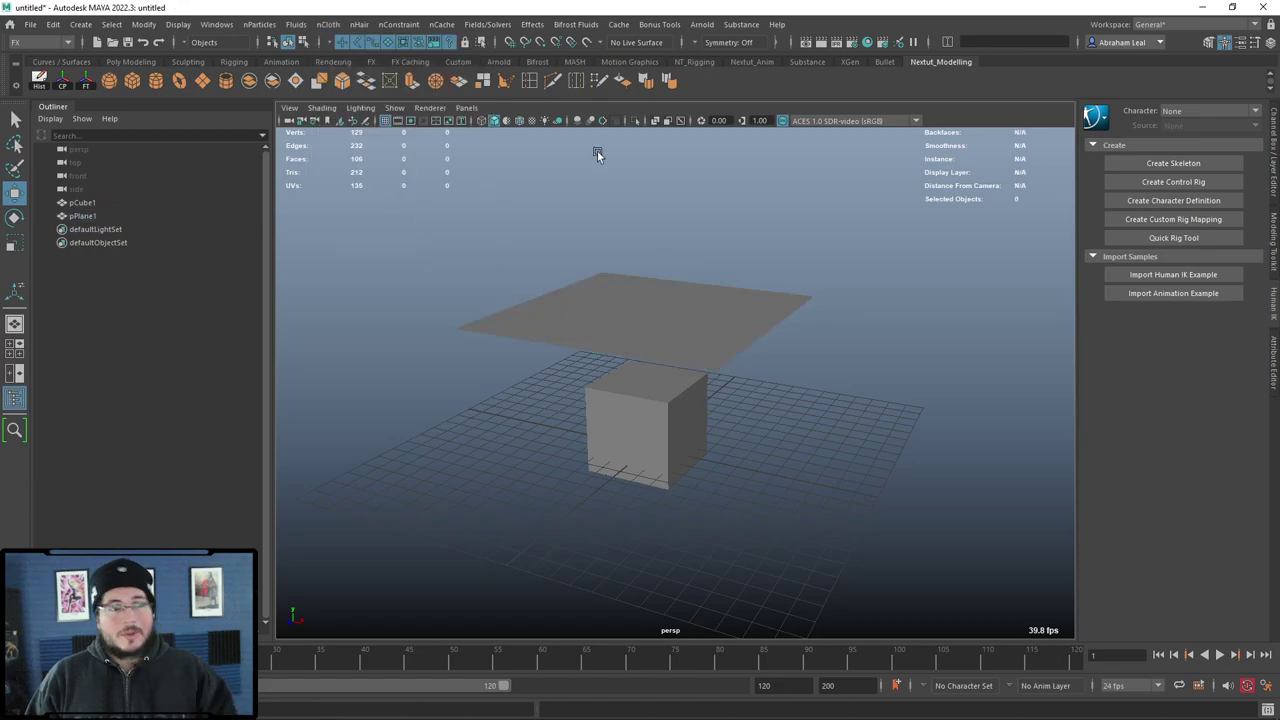
{"action": "left_click_drag", "start_coordinate": [560, 191], "coordinate": [626, 241], "text": "alt"}
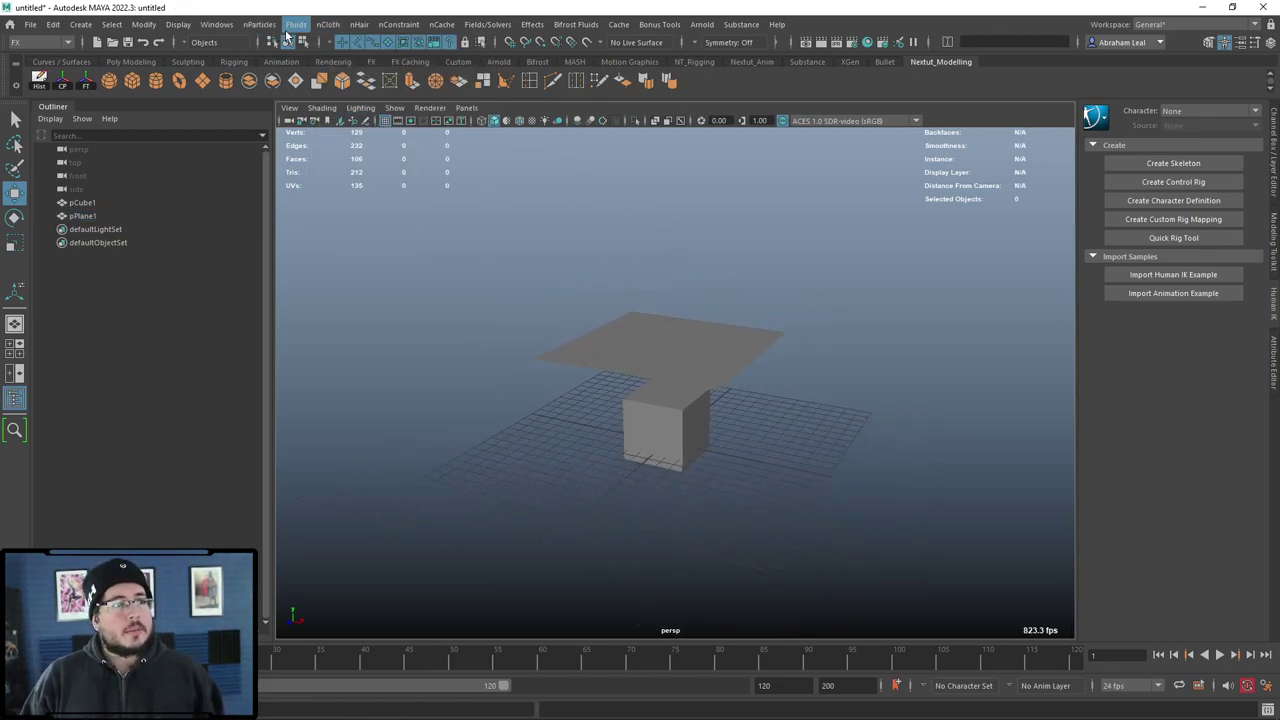
Step: Select the plane and create a new graph from it in the Bifrost Graph Editor
{"action": "left_click", "coordinate": [664, 383]}
{"action": "left_click_drag", "start_coordinate": [705, 327], "coordinate": [629, 262], "text": "alt"}
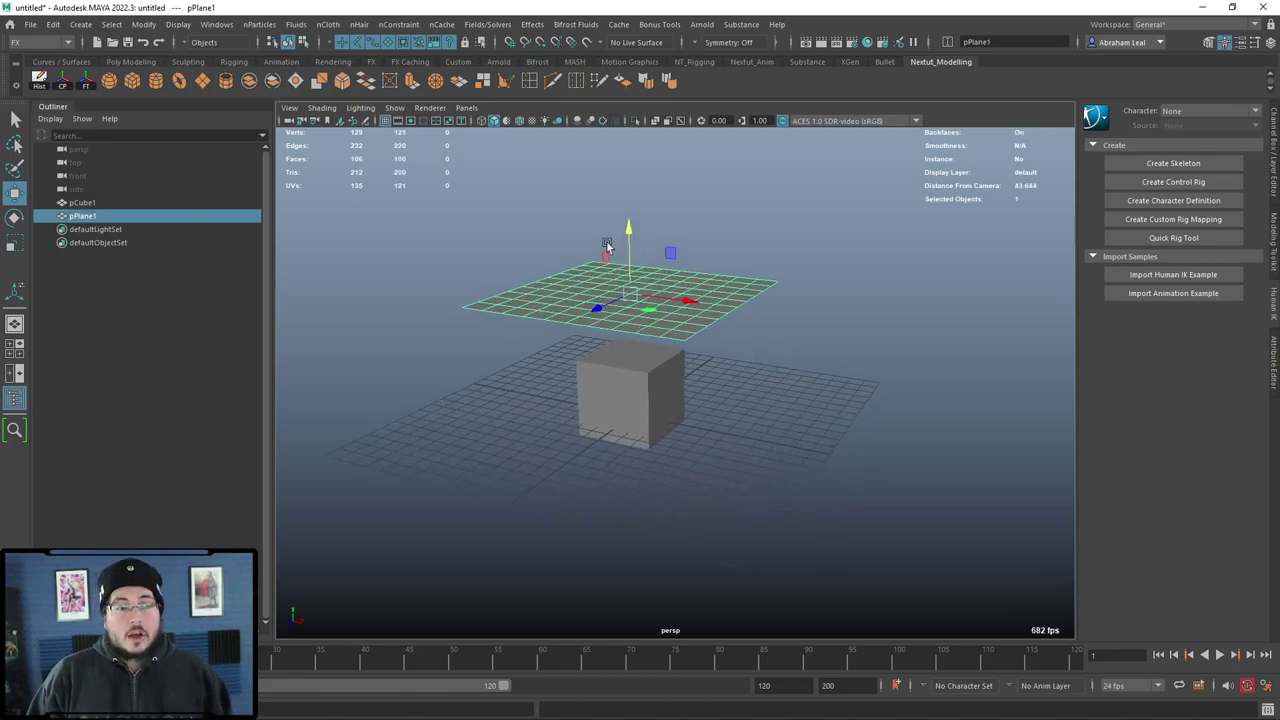
{"action": "left_click_drag", "start_coordinate": [598, 210], "coordinate": [545, 215], "text": "alt"}
{"action": "left_click", "coordinate": [216, 24]}
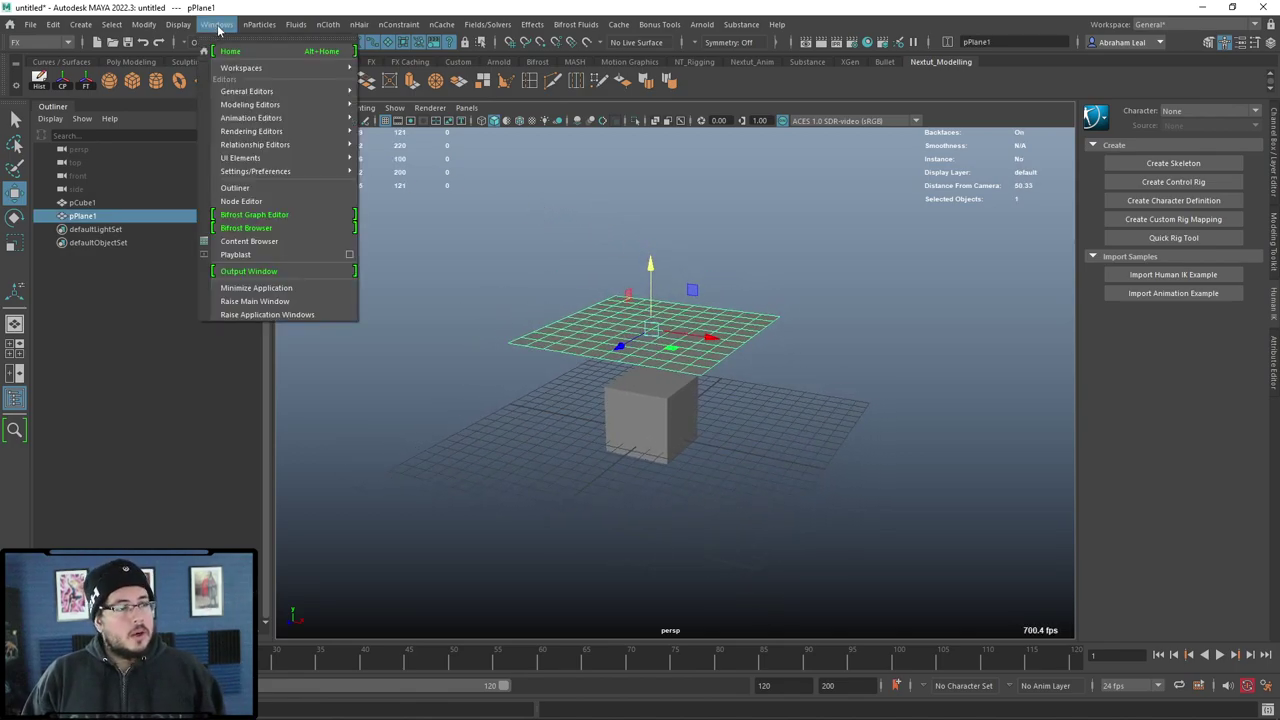
{"action": "left_click", "coordinate": [286, 215]}
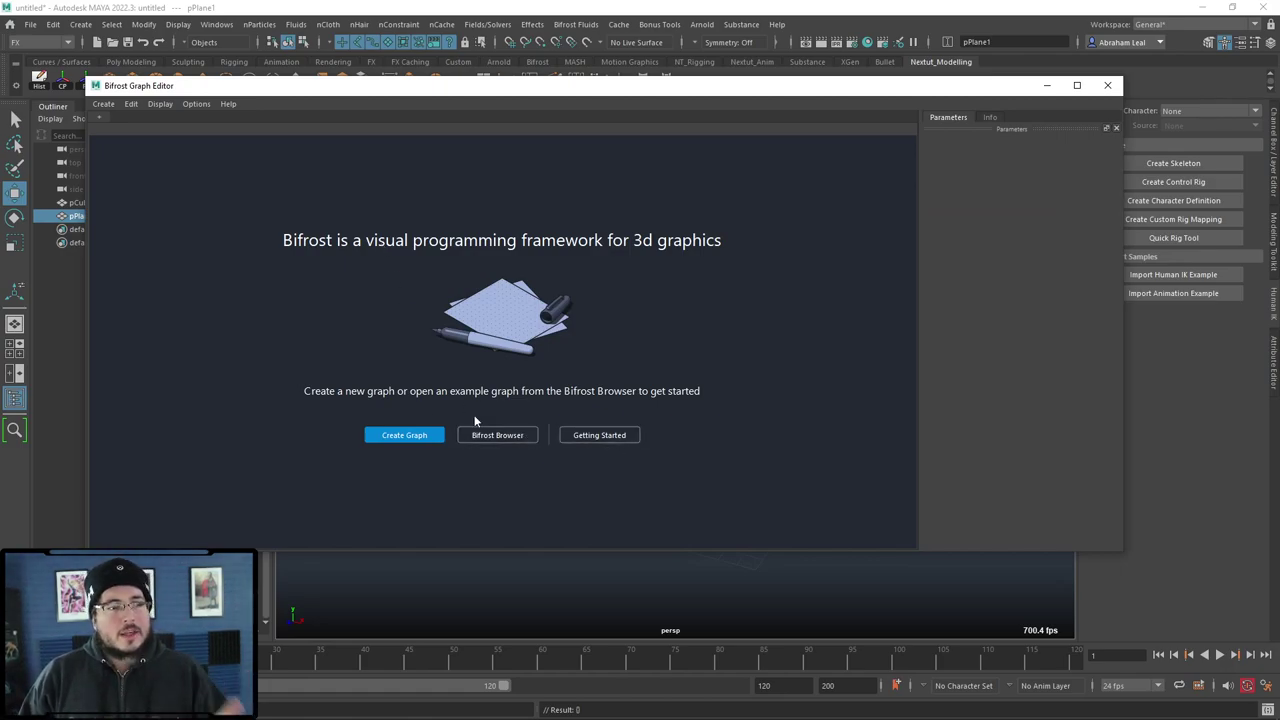
{"action": "left_click", "coordinate": [402, 436]}
Step: Spread the graph's input and output nodes farther apart to make room between them
{"action": "left_click", "coordinate": [265, 308]}
{"action": "left_click_drag", "start_coordinate": [265, 308], "coordinate": [201, 228]}
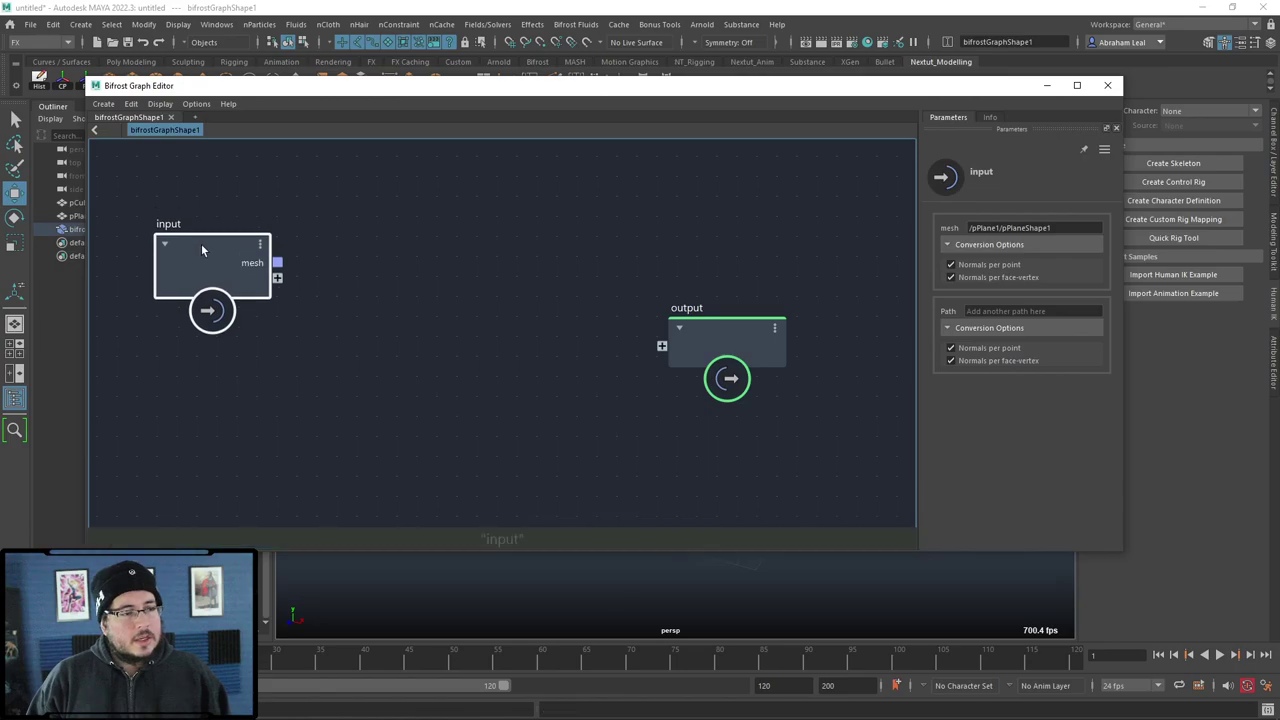
{"action": "left_click_drag", "start_coordinate": [712, 338], "coordinate": [763, 310]}
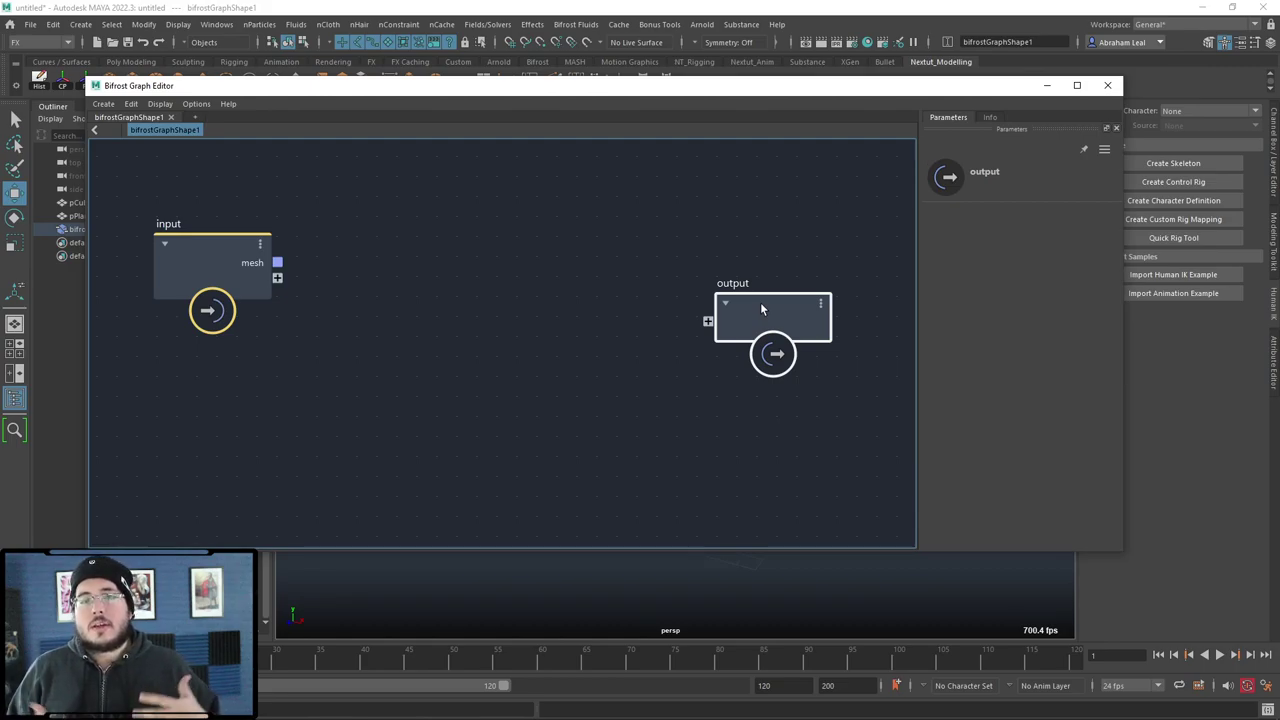
Step: Shift the input node farther from the output node and move the graph editor window aside to uncover the Outliner
{"action": "middle_click_drag", "start_coordinate": [466, 354], "coordinate": [519, 337], "text": "alt"}
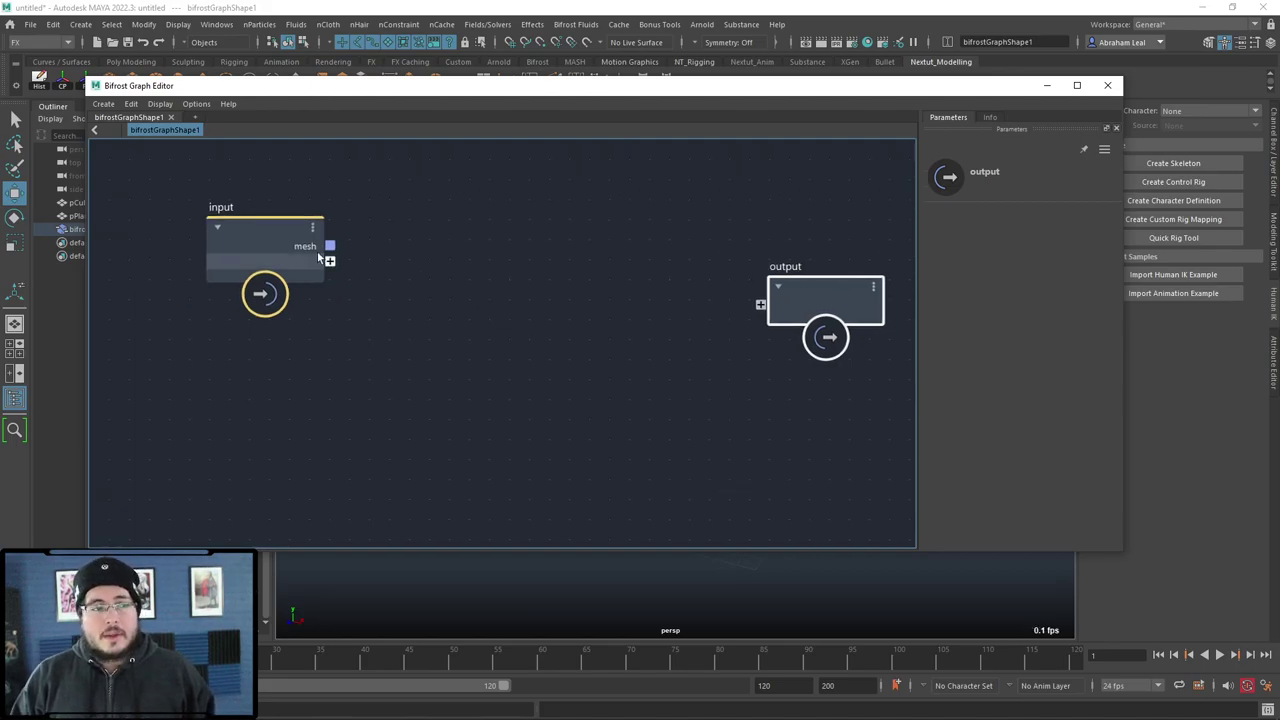
{"action": "left_click_drag", "start_coordinate": [268, 233], "coordinate": [245, 220]}
{"action": "left_click", "coordinate": [457, 298]}
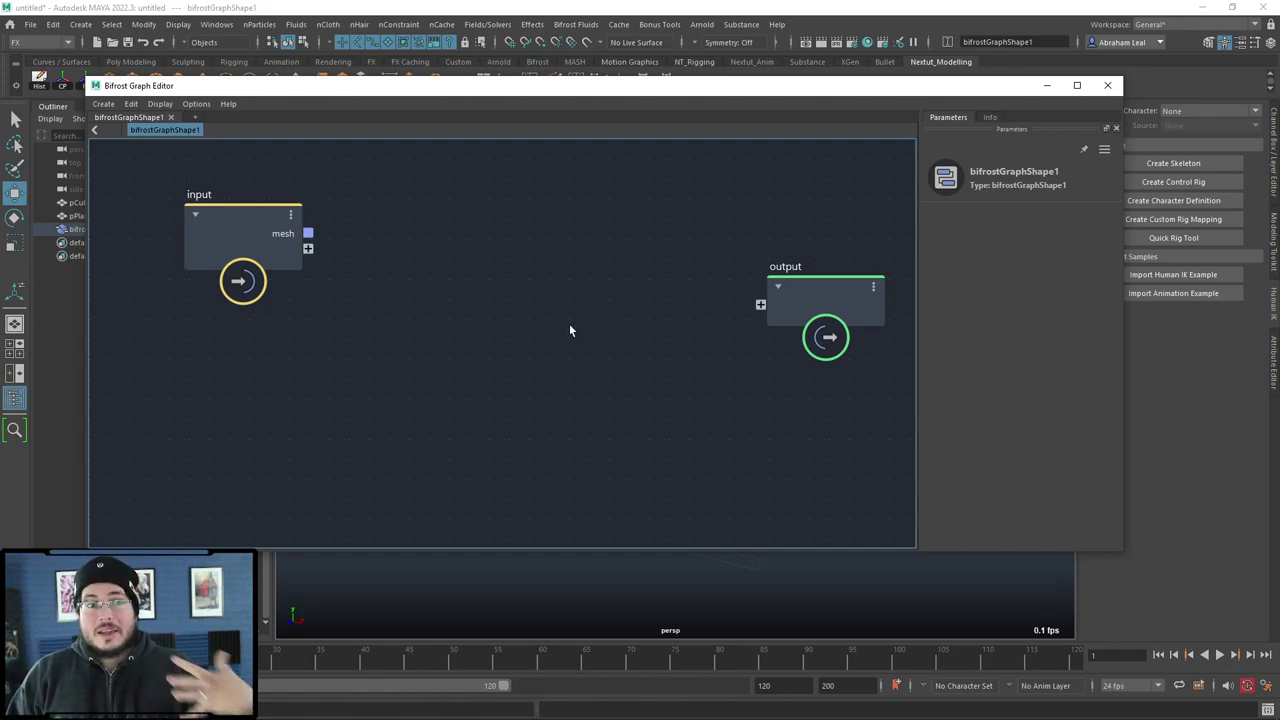
{"action": "left_click_drag", "start_coordinate": [621, 108], "coordinate": [797, 126]}
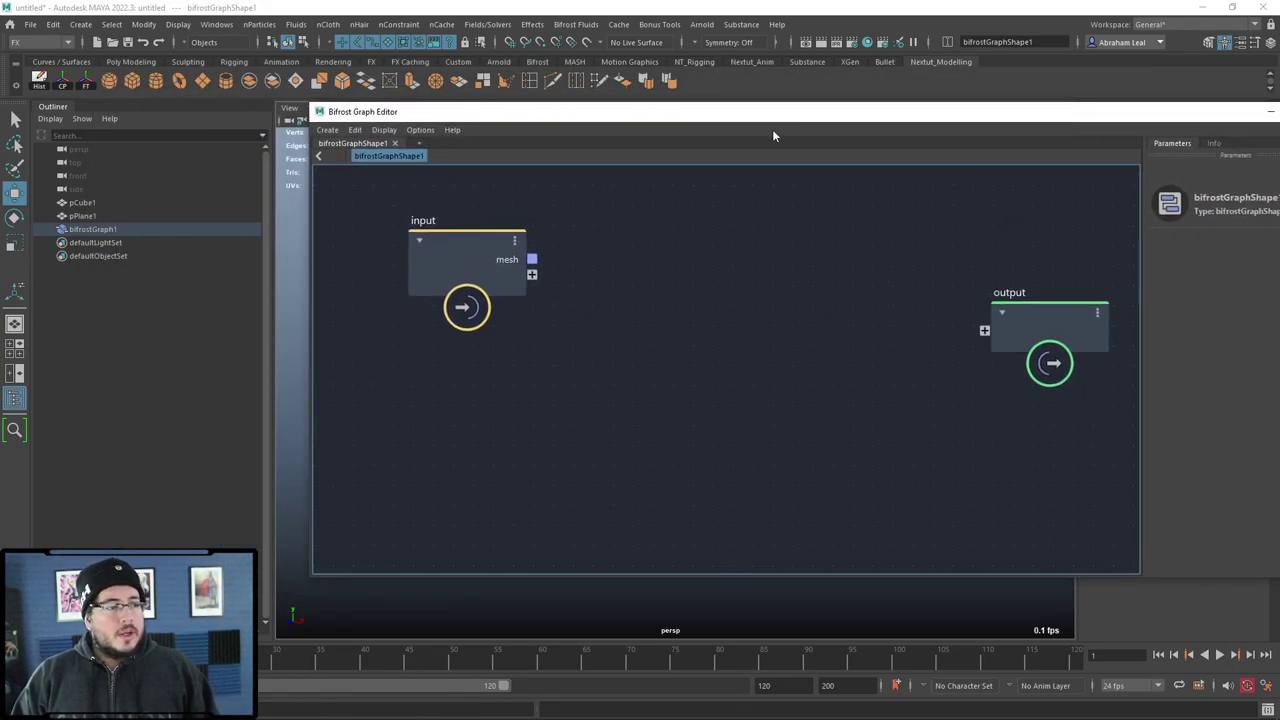
Step: Add pPlane1 from the Outliner to the graph as a new input node and place it below the existing input node
{"action": "left_click", "coordinate": [134, 218]}
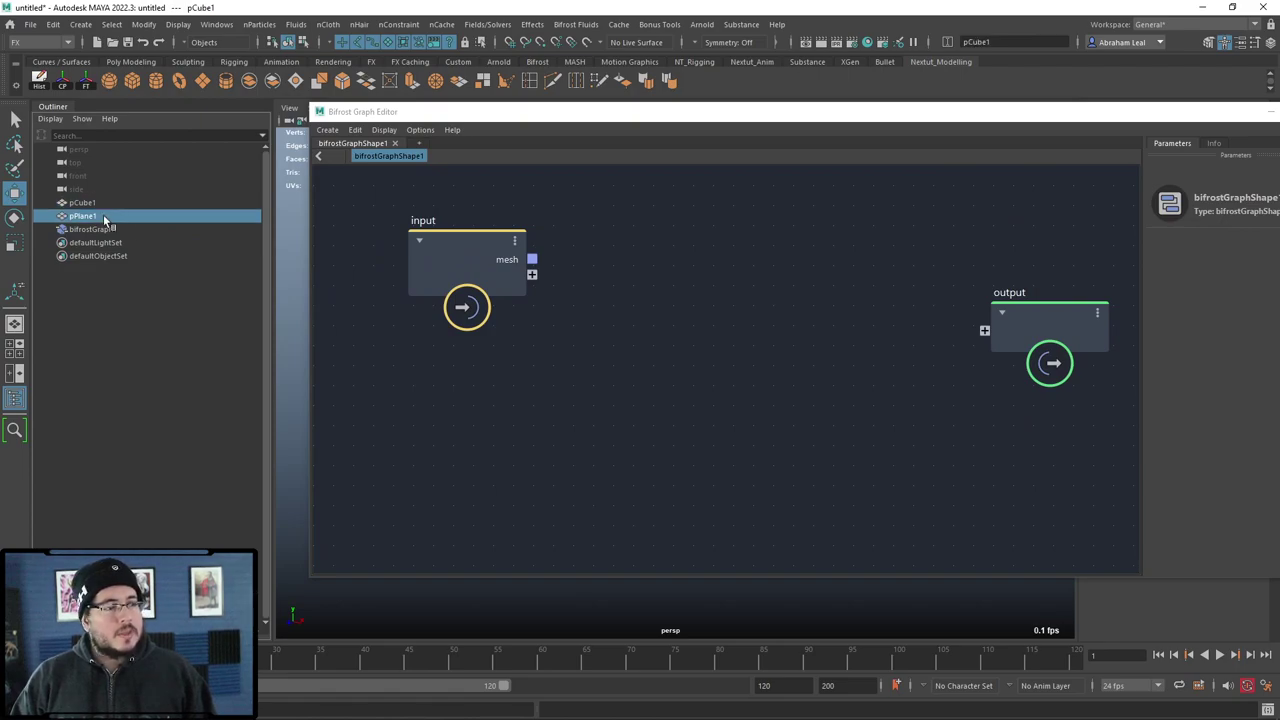
{"action": "middle_click_drag", "start_coordinate": [499, 404], "coordinate": [501, 404]}
{"action": "left_click_drag", "start_coordinate": [504, 412], "coordinate": [512, 364]}
Step: Delete the original input node and move the pPlaneShape1 node into its place
{"action": "left_click_drag", "start_coordinate": [460, 259], "coordinate": [497, 262]}
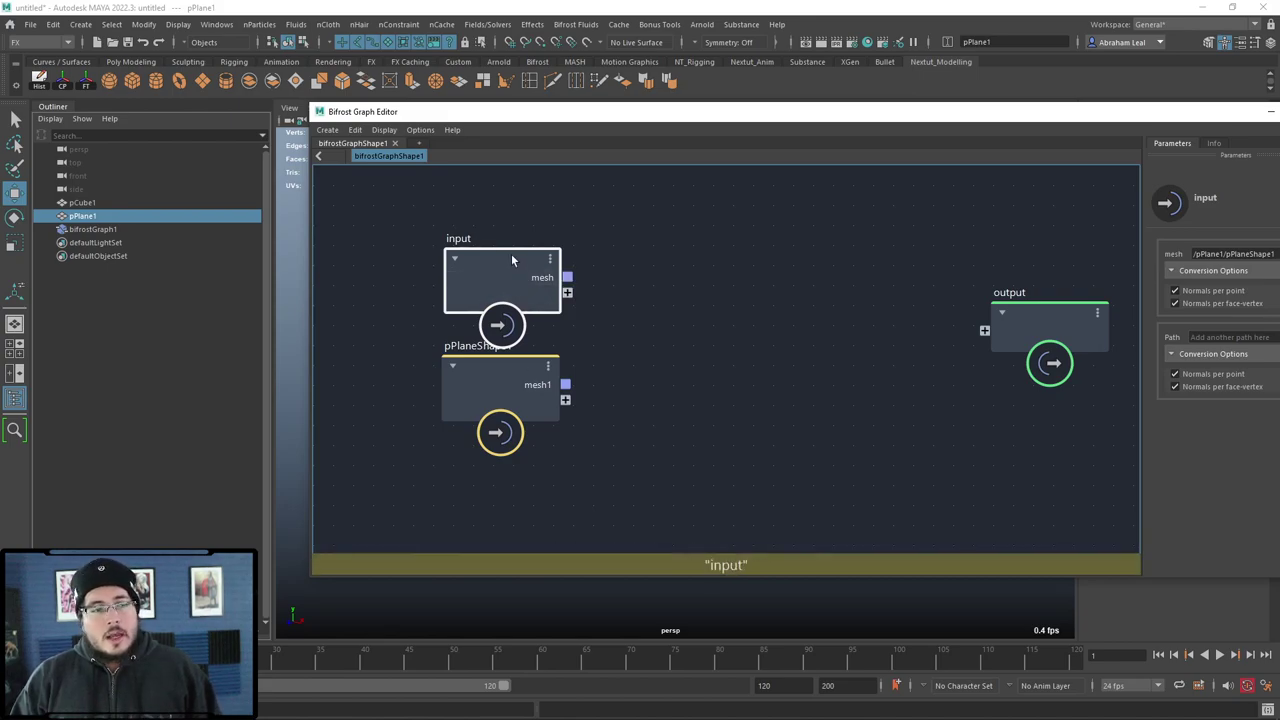
{"action": "key", "text": "Delete"}
{"action": "left_click_drag", "start_coordinate": [529, 361], "coordinate": [515, 315]}
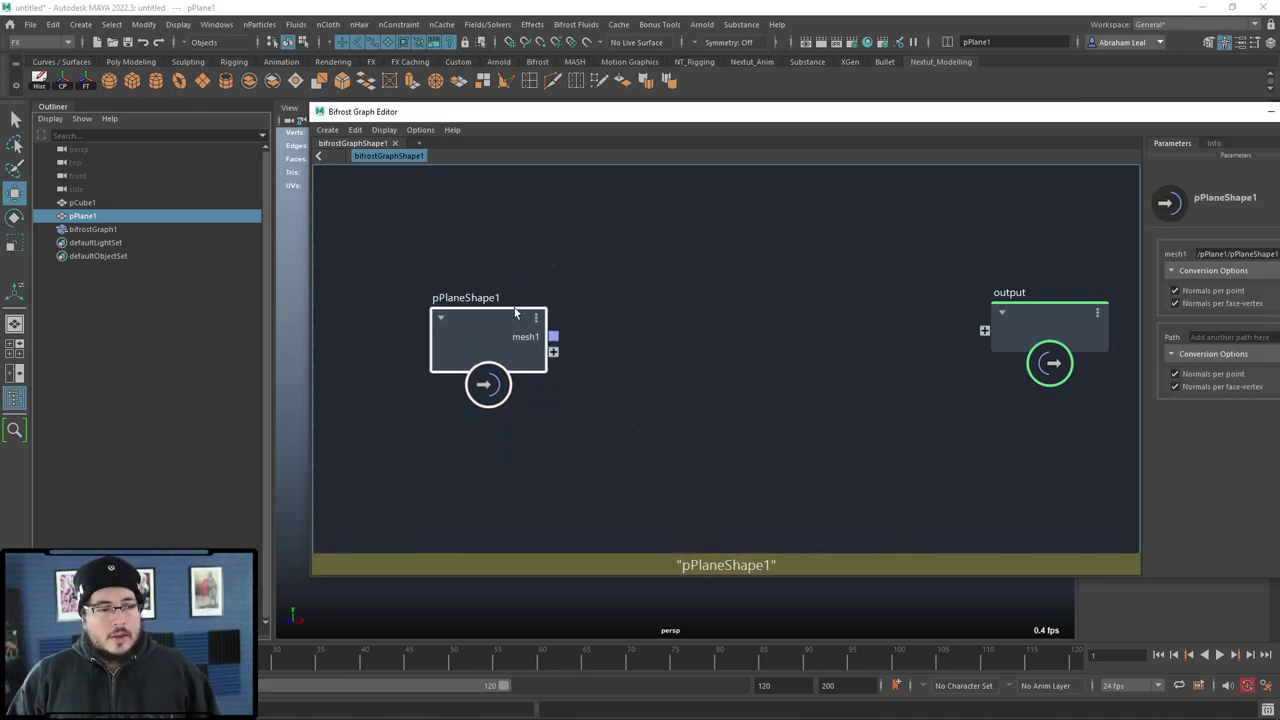
{"action": "middle_click_drag", "start_coordinate": [589, 354], "coordinate": [508, 314]}
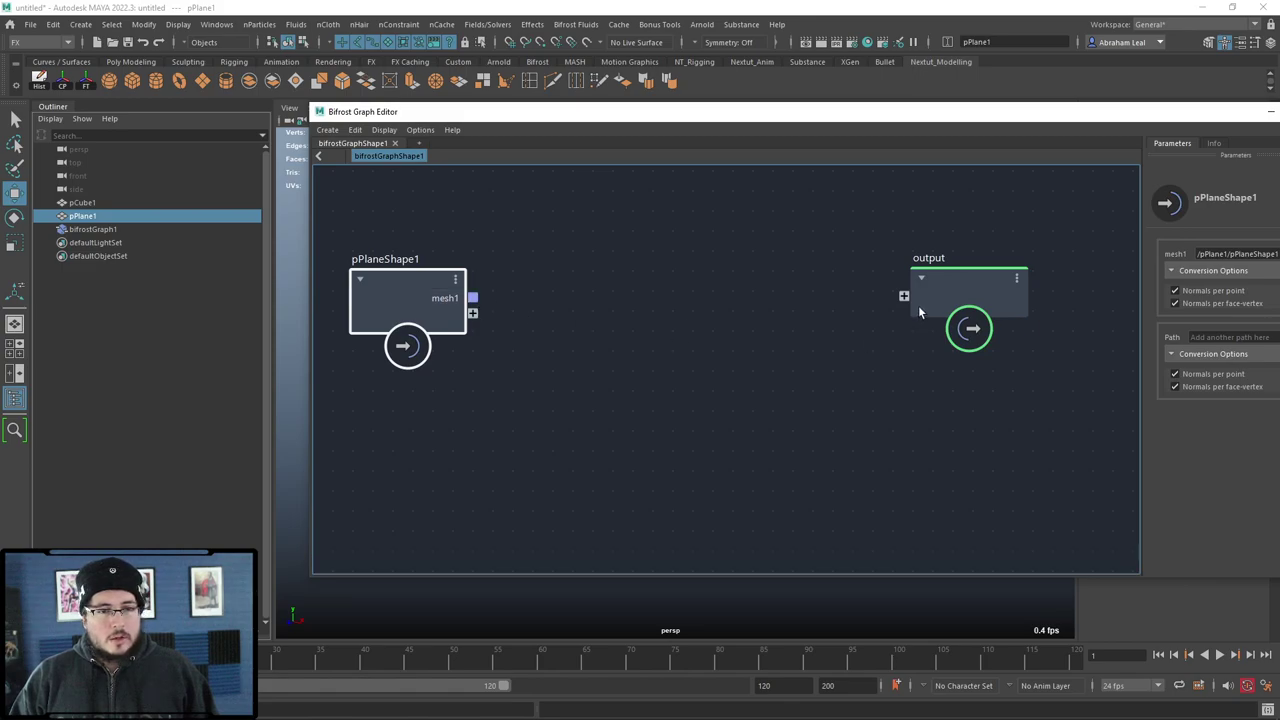
Step: Try connecting the plane node's mesh1 directly to the output node, and undo that connection
{"action": "left_click_drag", "start_coordinate": [472, 297], "coordinate": [906, 298]}
{"action": "key", "text": "ctrl+z"}
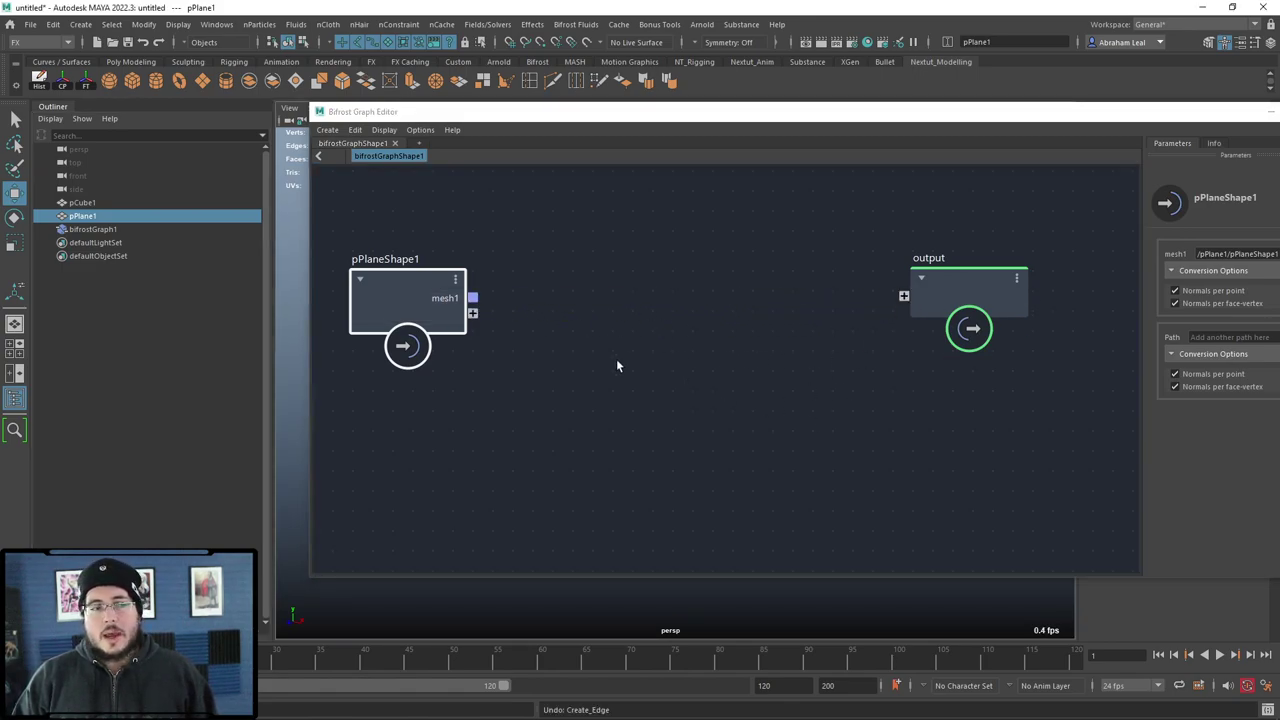
{"action": "mouse_move", "coordinate": [393, 276]}
{"action": "left_mouse_down"}
{"action": "mouse_move", "coordinate": [370, 283]}
{"action": "mouse_move", "coordinate": [382, 273]}
{"action": "left_mouse_up"}
{"action": "middle_click_drag", "start_coordinate": [545, 313], "coordinate": [593, 311]}
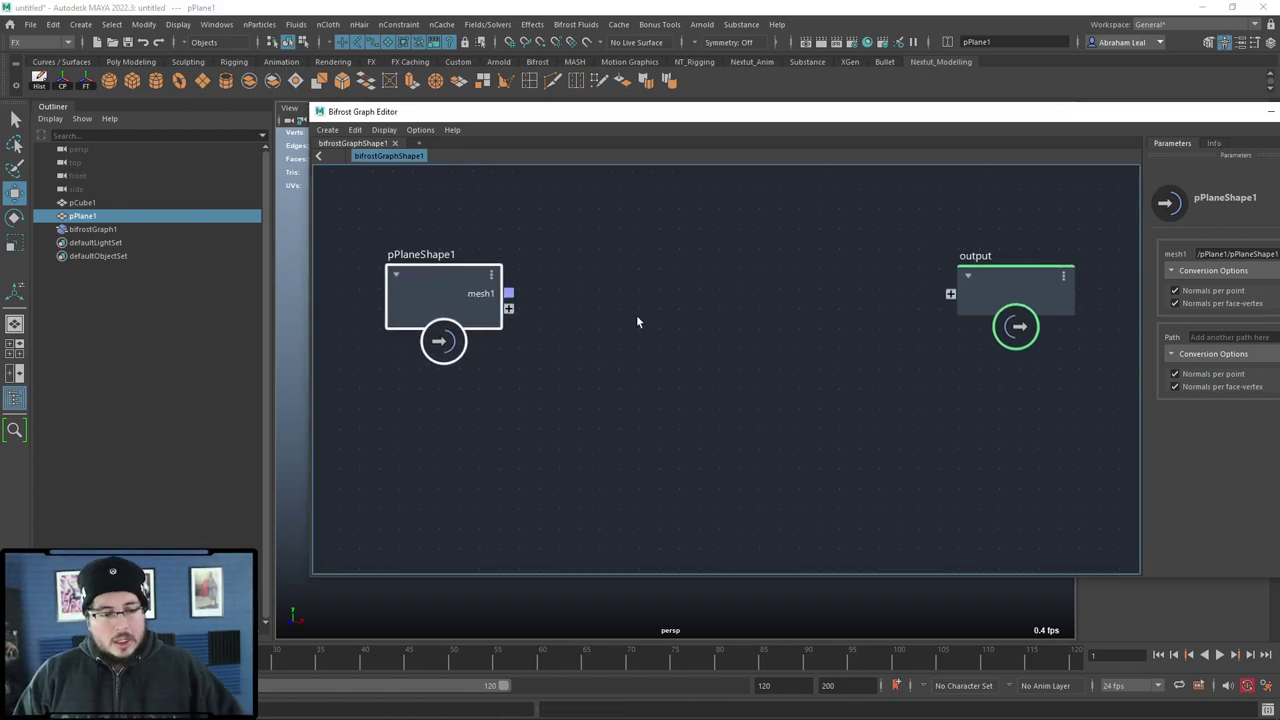
Step: Search the graph's node list for "mpm" and look through the matching nodes
{"action": "key", "text": "Tab"}
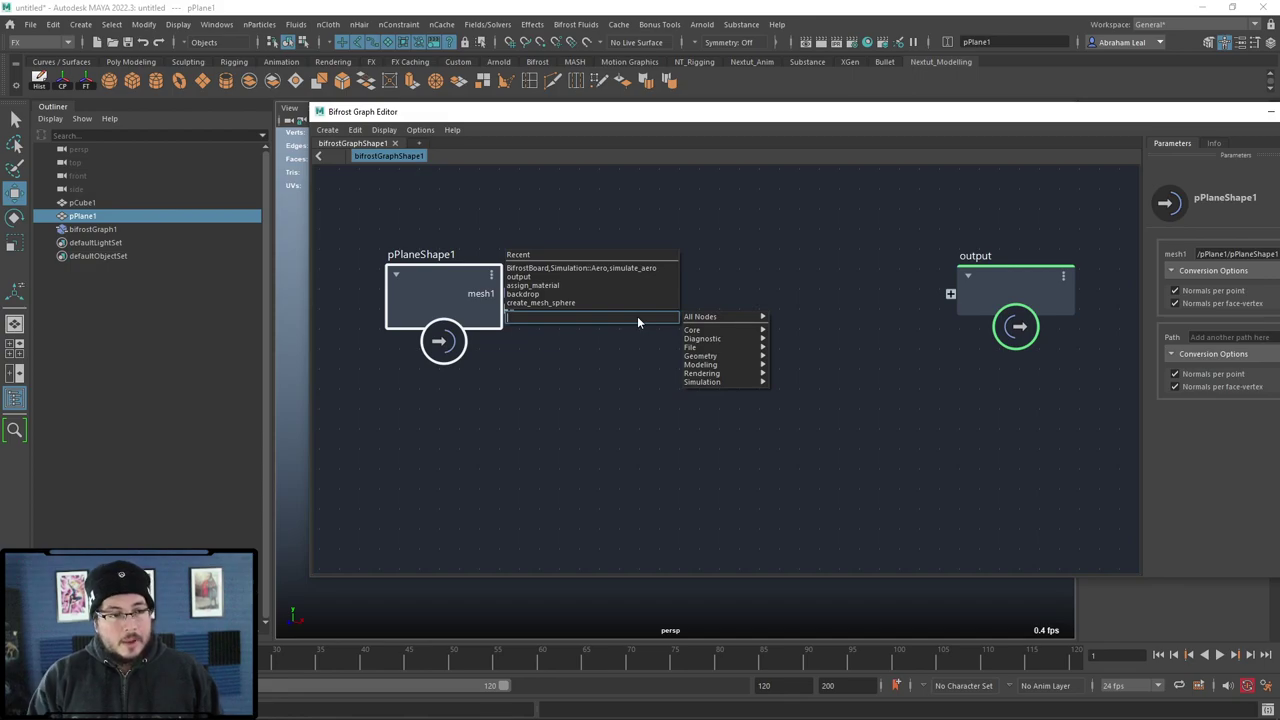
{"action": "type", "text": "mpm"}
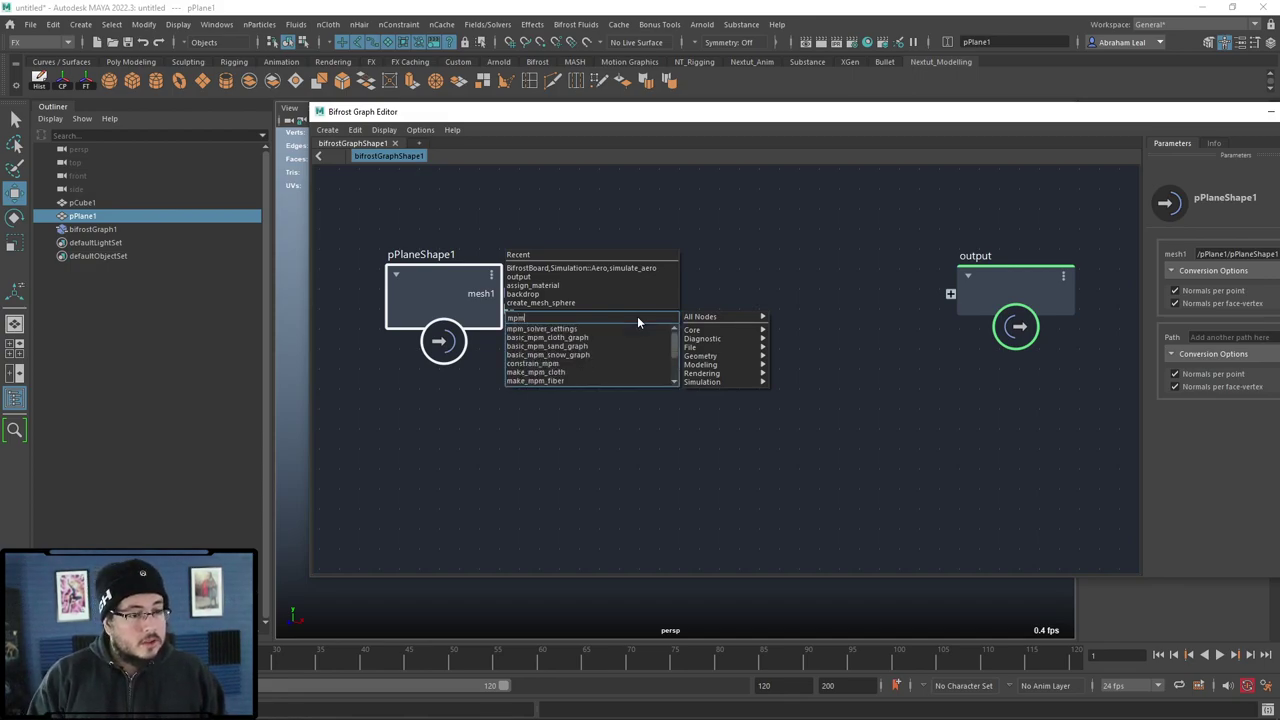
{"action": "key", "text": "Down"}
{"action": "key", "text": "Down"}
{"action": "key", "text": "Down"}
{"action": "key", "text": "Down"}
{"action": "key", "text": "Down"}
{"action": "key", "text": "Down"}
{"action": "key", "text": "Down"}
{"action": "key", "text": "Down"}
{"action": "key", "text": "Down"}
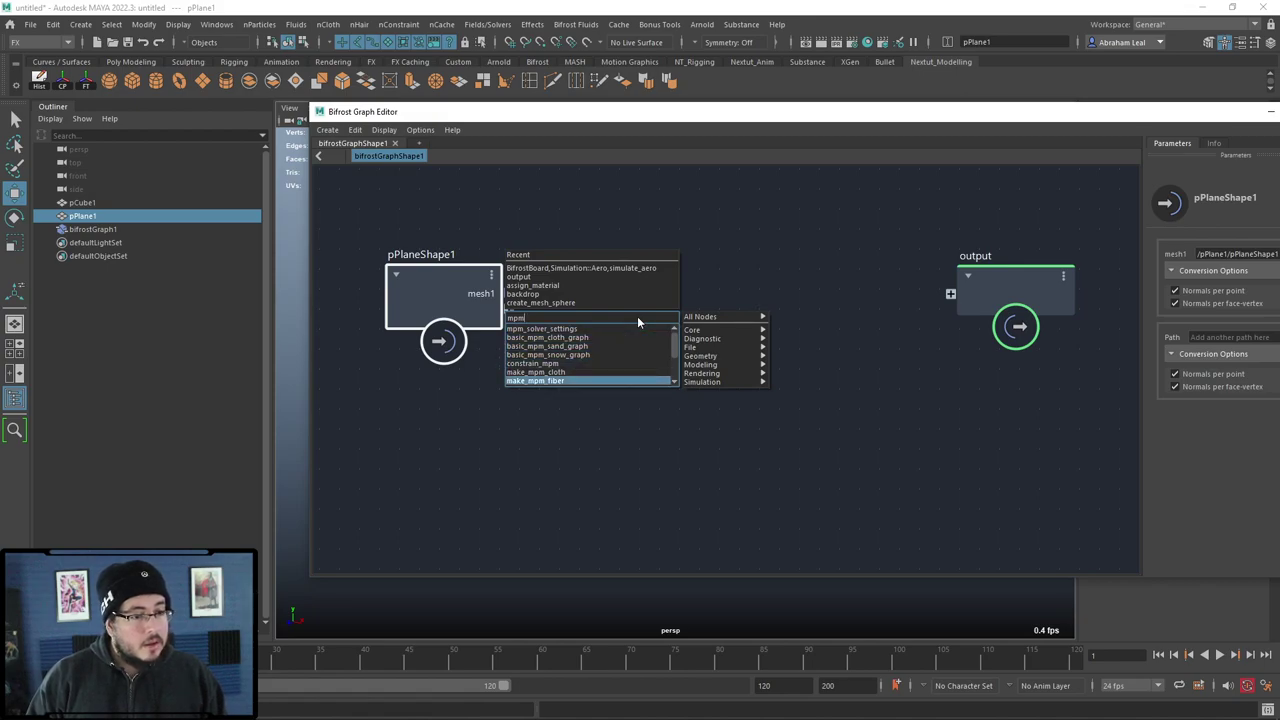
{"action": "scroll", "coordinate": [637, 316], "scroll_direction": "up", "scroll_amount": 1}
{"action": "left_click_drag", "start_coordinate": [673, 343], "coordinate": [678, 375]}
{"action": "key", "text": "BackSpace"}
{"action": "key", "text": "BackSpace"}
{"action": "key", "text": "BackSpace"}
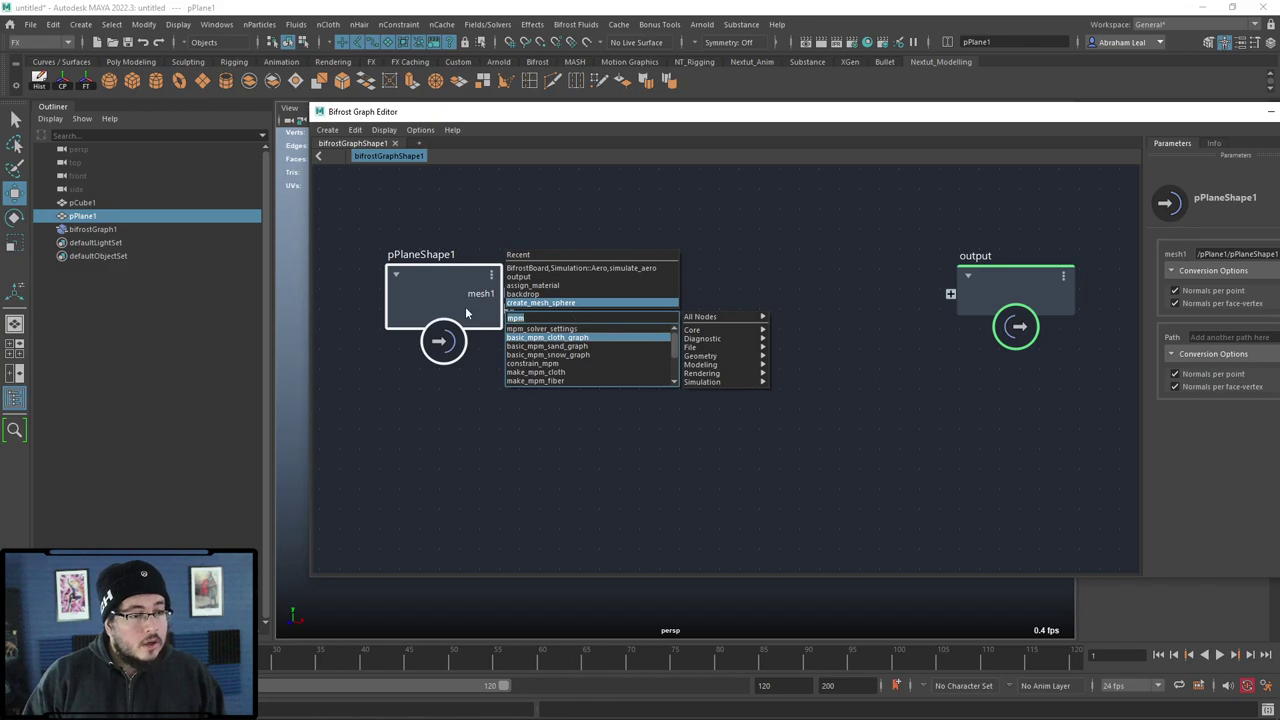
{"action": "type", "text": "create_arrow_strandsm"}
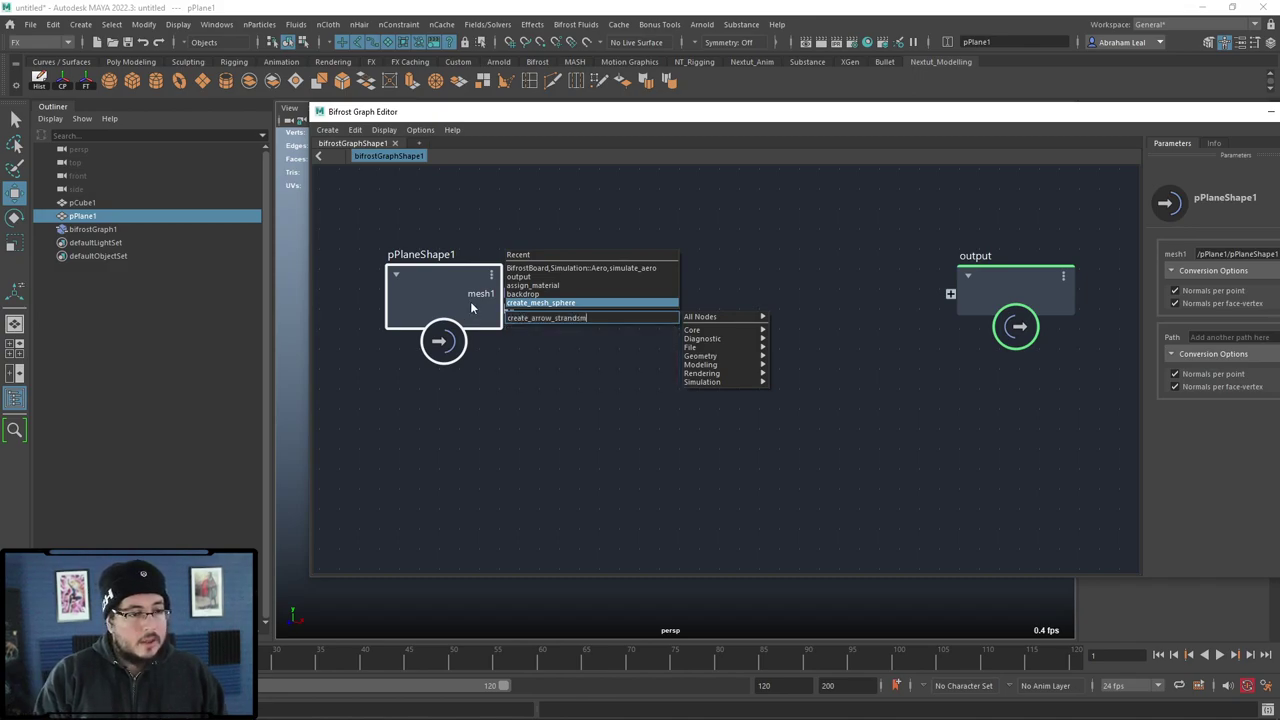
{"action": "key", "text": "BackSpace"}
{"action": "key", "text": "BackSpace"}
{"action": "key", "text": "BackSpace"}
{"action": "key", "text": "BackSpace"}
{"action": "key", "text": "BackSpace"}
{"action": "key", "text": "BackSpace"}
{"action": "key", "text": "BackSpace"}
{"action": "type", "text": "ate_me"}
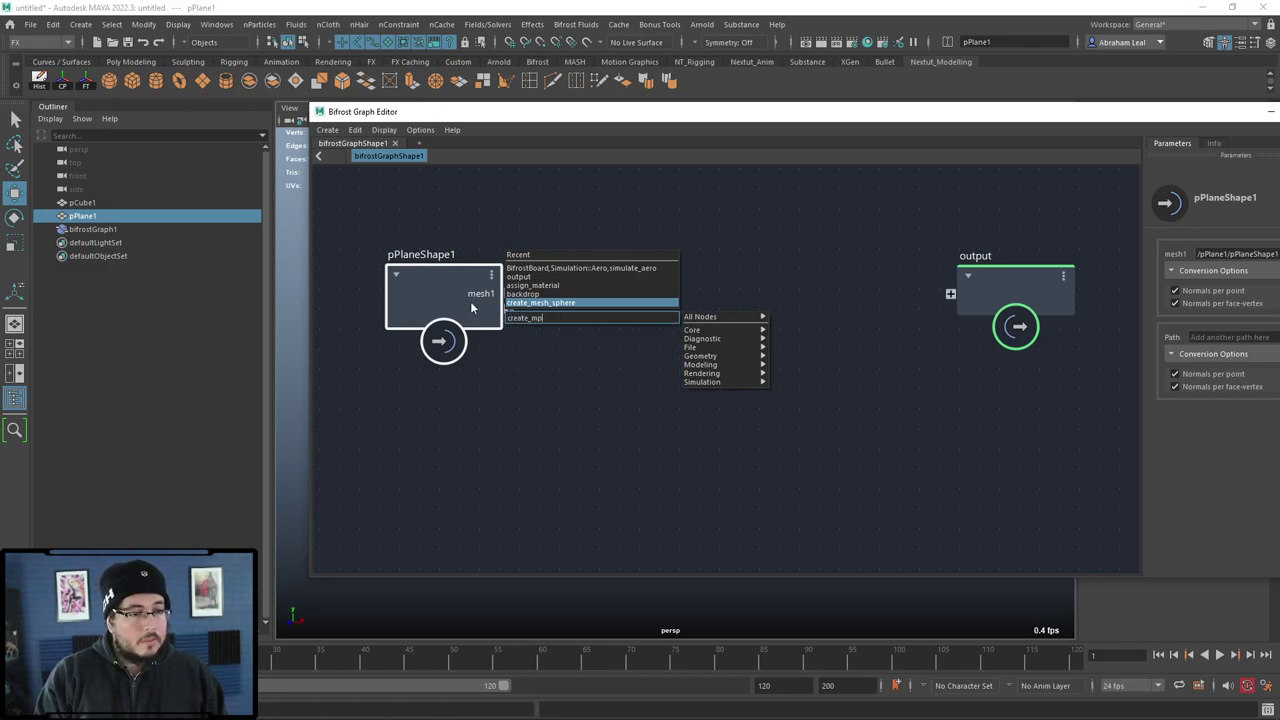
{"action": "key", "text": "BackSpace"}
{"action": "key", "text": "Escape"}
{"action": "key", "text": "alt+Tab"}
{"action": "key", "text": "Tab"}
{"action": "key", "text": "Tab"}
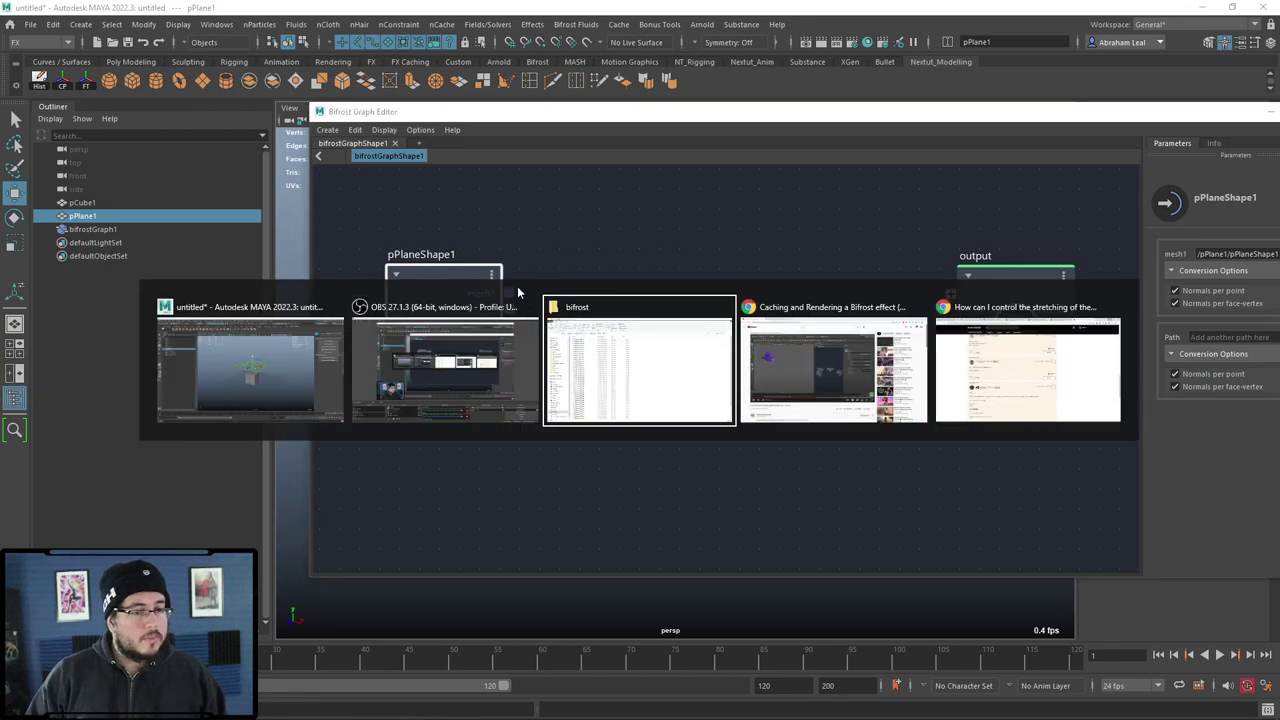
{"action": "key", "text": "alt+Tab"}
{"action": "key", "text": "Tab"}
{"action": "key", "text": "Tab"}
{"action": "key", "text": "Tab"}
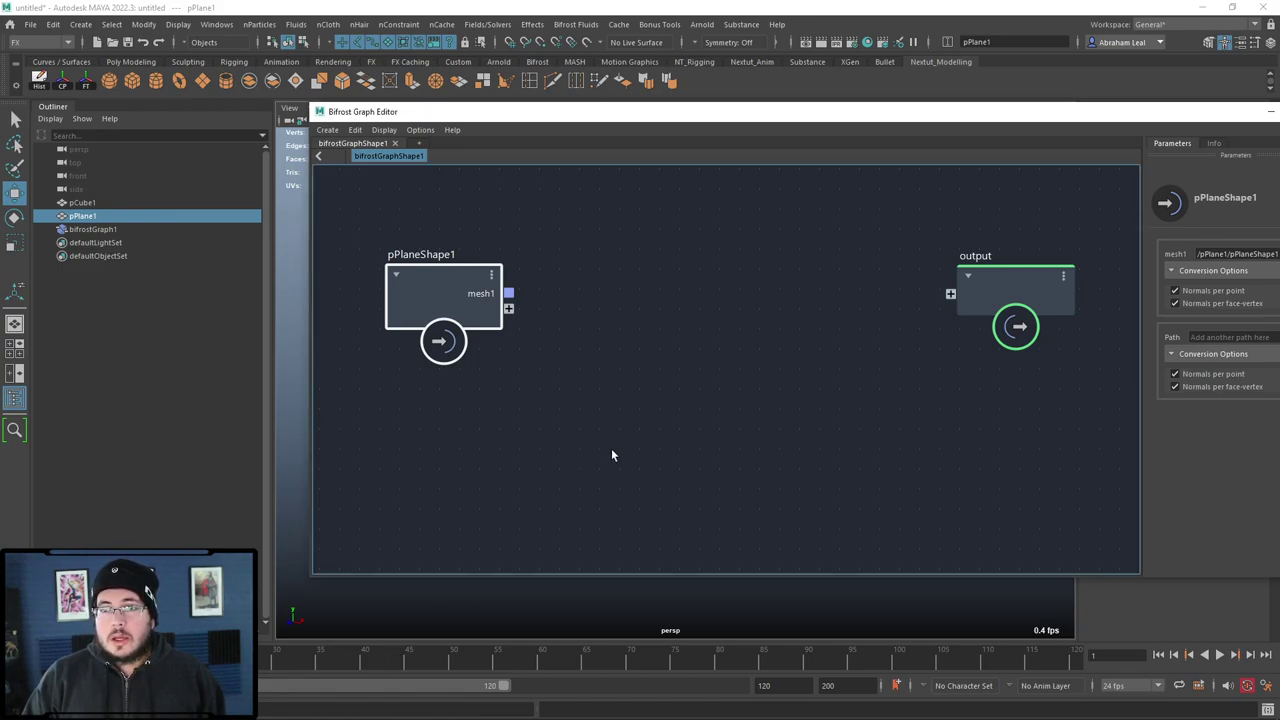
Step: Add a make_mpm_cloth node and place it between the pPlaneShape1 and output nodes
{"action": "left_click", "coordinate": [390, 390]}
{"action": "key", "text": "Tab"}
{"action": "type", "text": "make_mpm_clothma"}
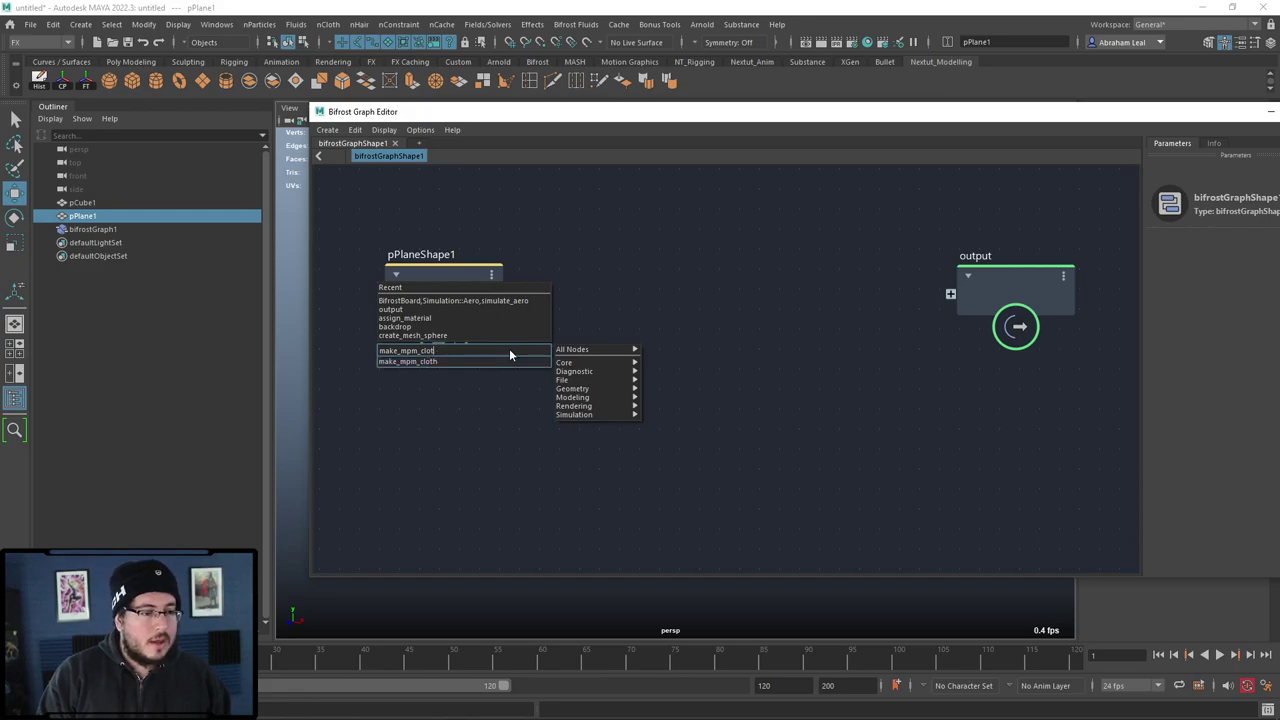
{"action": "key", "text": "Return"}
{"action": "left_click_drag", "start_coordinate": [523, 359], "coordinate": [680, 269]}
{"action": "left_click", "coordinate": [571, 225]}
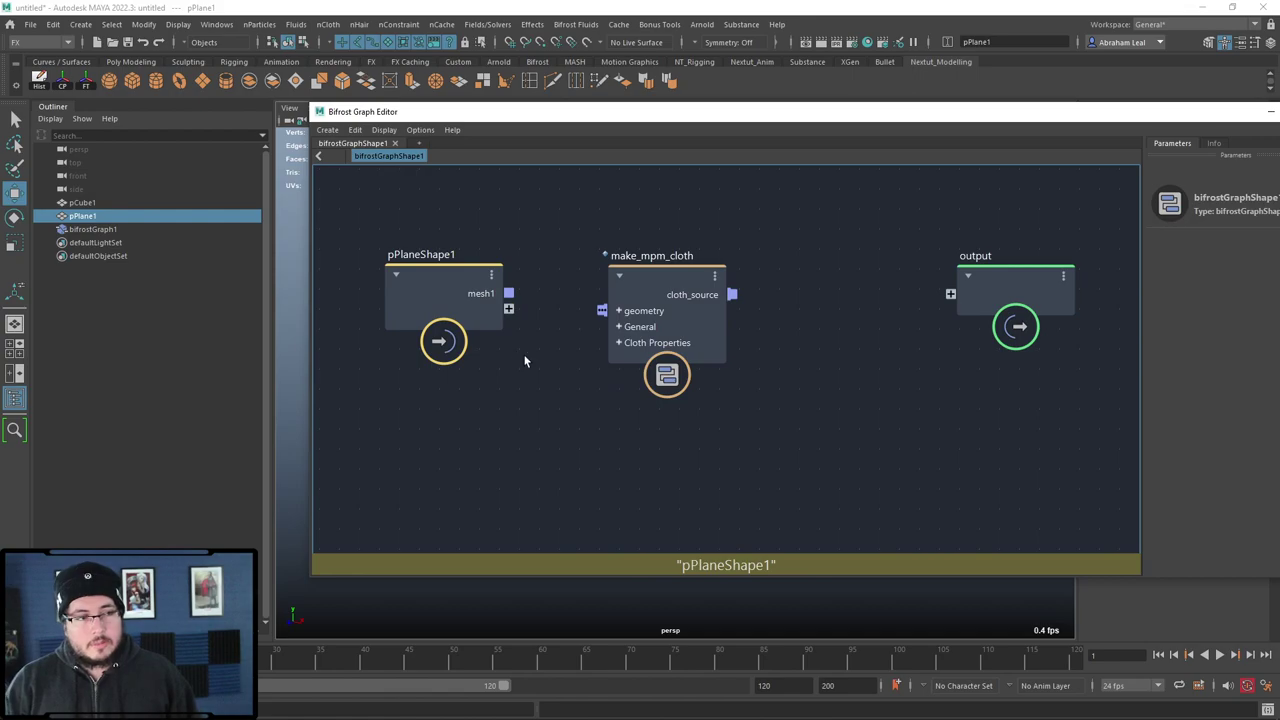
Step: Connect the plane node's mesh1 to the geometry input of make_mpm_cloth and place the two nodes closer together
{"action": "left_click_drag", "start_coordinate": [443, 276], "coordinate": [438, 272]}
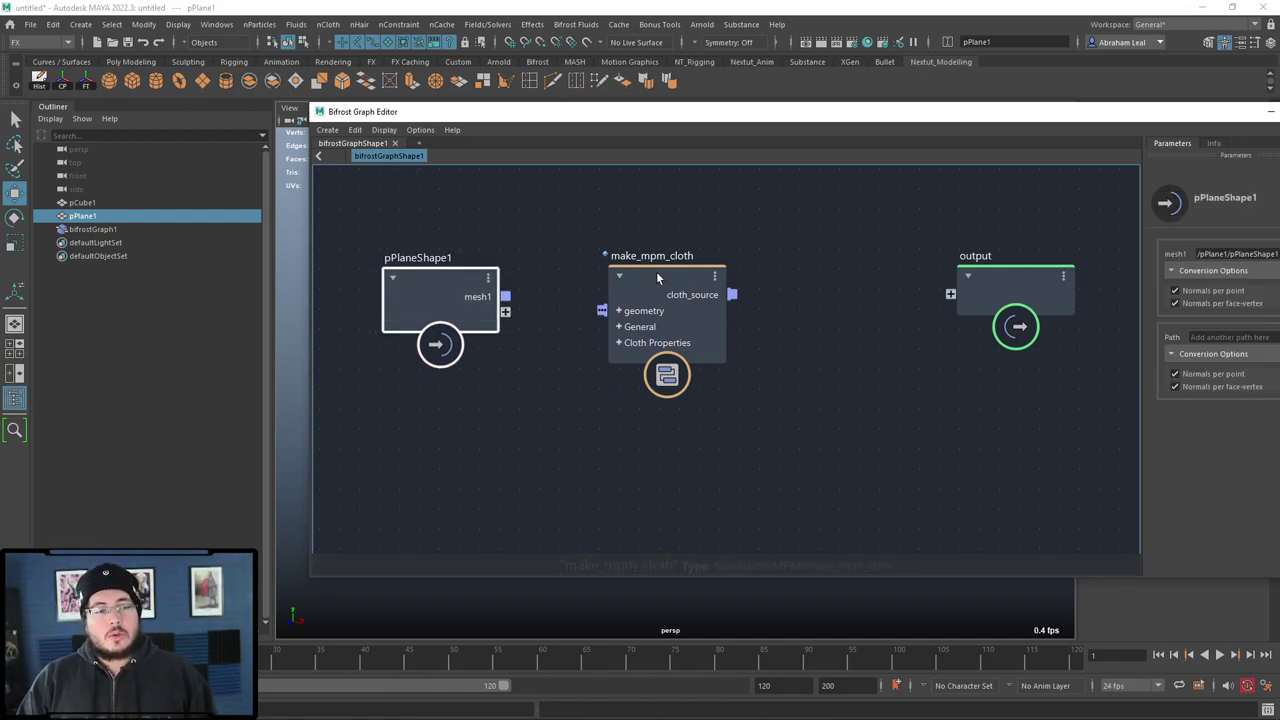
{"action": "left_click_drag", "start_coordinate": [678, 271], "coordinate": [670, 256]}
{"action": "left_click_drag", "start_coordinate": [593, 295], "coordinate": [506, 297]}
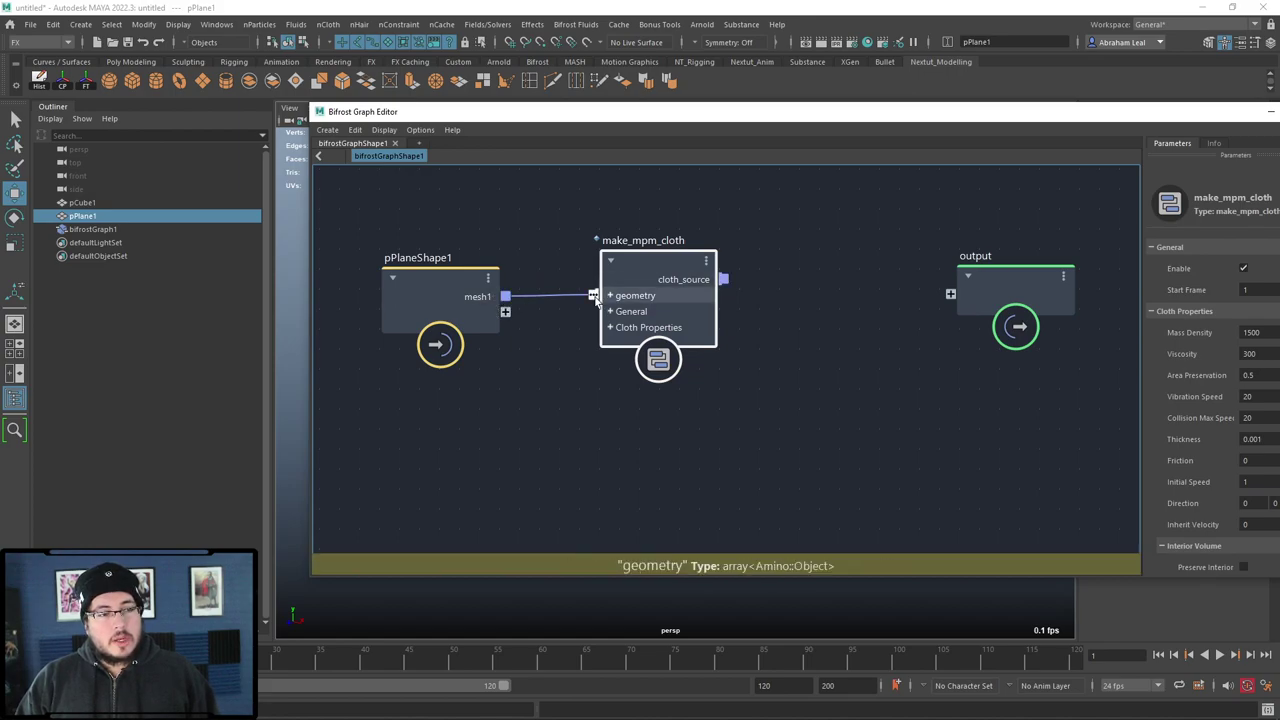
{"action": "middle_click_drag", "start_coordinate": [642, 259], "coordinate": [599, 309], "text": "alt"}
{"action": "left_click_drag", "start_coordinate": [597, 303], "coordinate": [562, 307]}
Step: Move the output node farther away and connect make_mpm_cloth's cloth_source to it
{"action": "left_click", "coordinate": [953, 320]}
{"action": "left_click_drag", "start_coordinate": [953, 321], "coordinate": [1057, 328]}
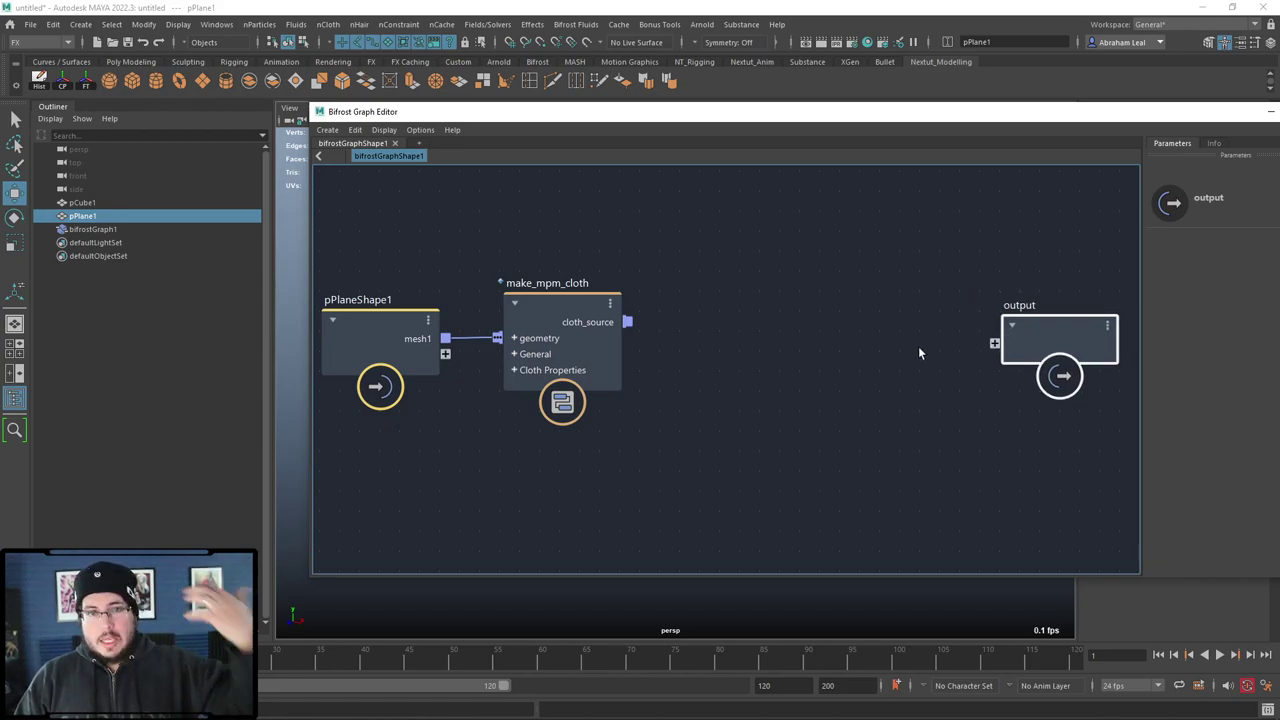
{"action": "left_click_drag", "start_coordinate": [627, 321], "coordinate": [1012, 346]}
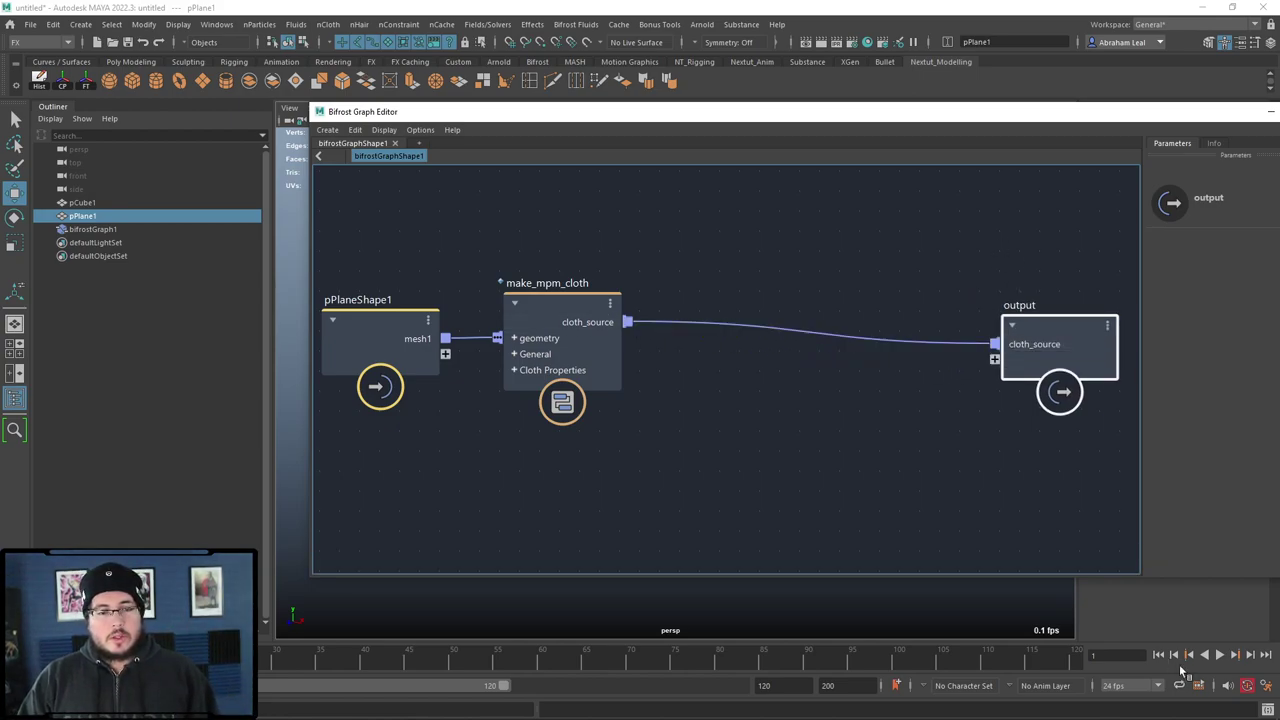
Step: Shrink the graph editor to uncover the viewport and play the timeline briefly to test the cloth
{"action": "left_click_drag", "start_coordinate": [296, 372], "coordinate": [730, 372]}
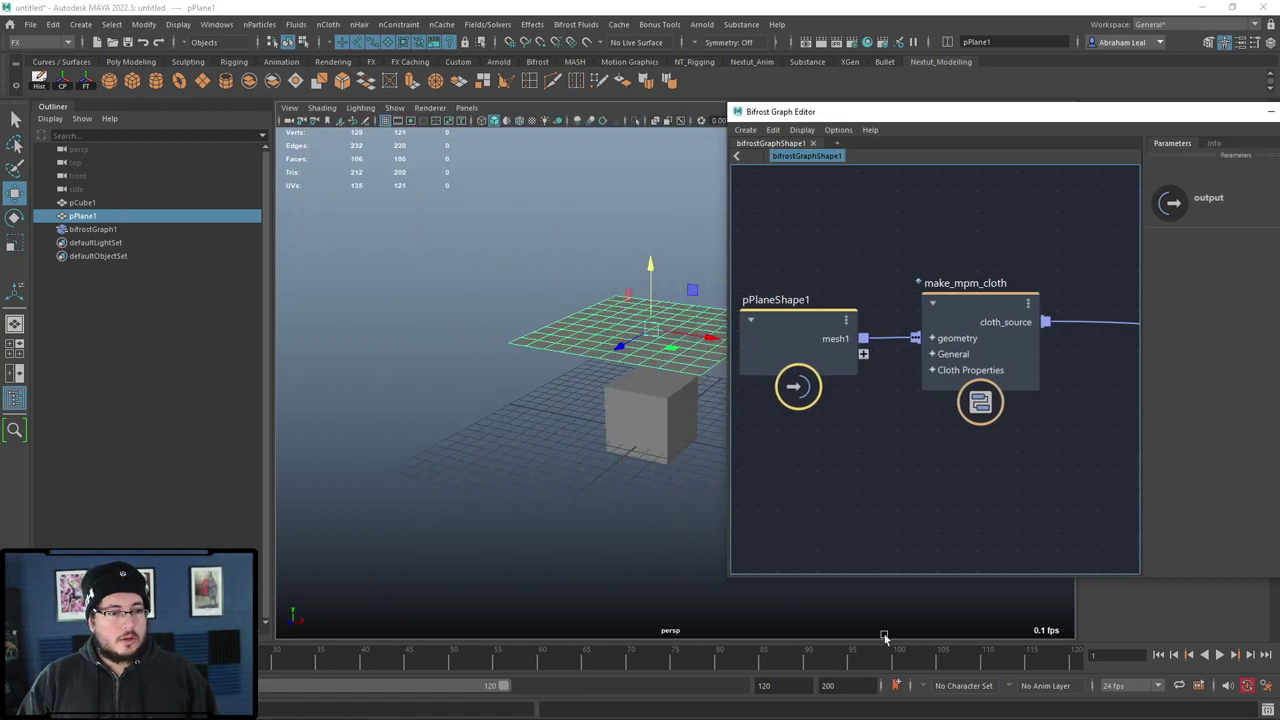
{"action": "left_click", "coordinate": [1219, 655]}
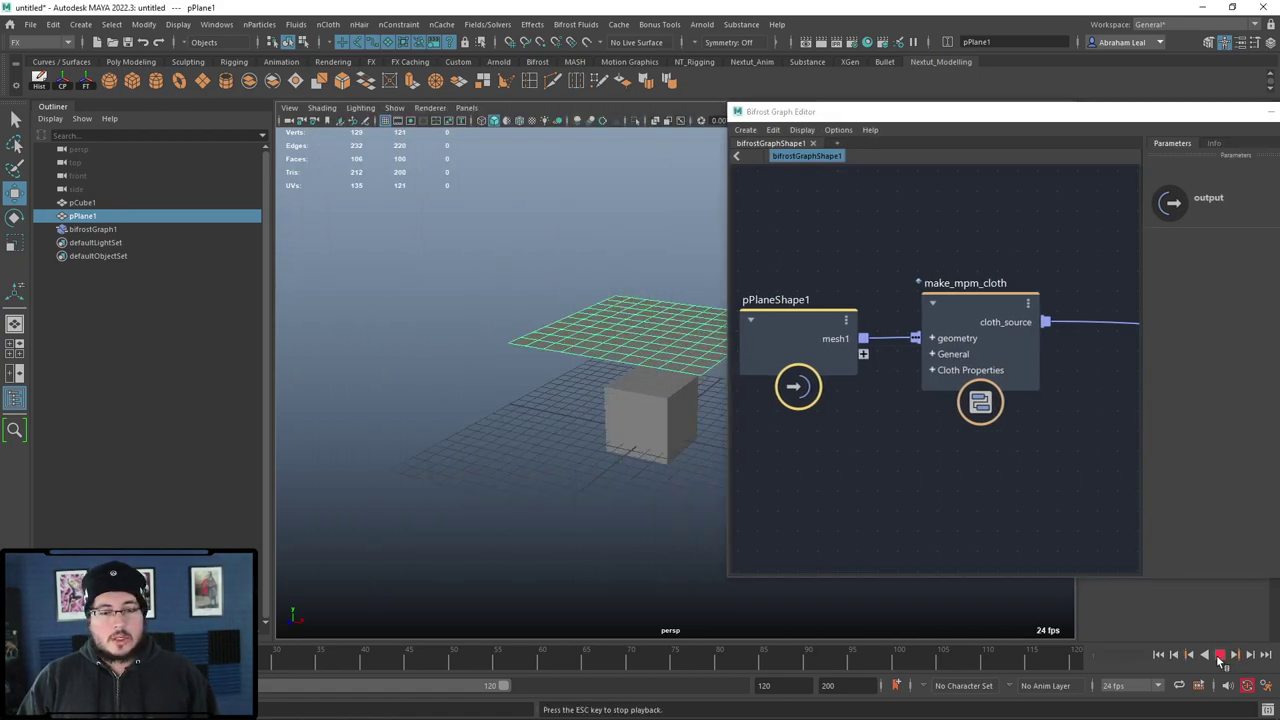
{"action": "left_click", "coordinate": [1220, 656]}
Step: Remove the connection from cloth_source to the output and place a simulate_mpm node between make_mpm_cloth and output
{"action": "left_click_drag", "start_coordinate": [730, 447], "coordinate": [300, 440]}
{"action": "key", "text": "Delete"}
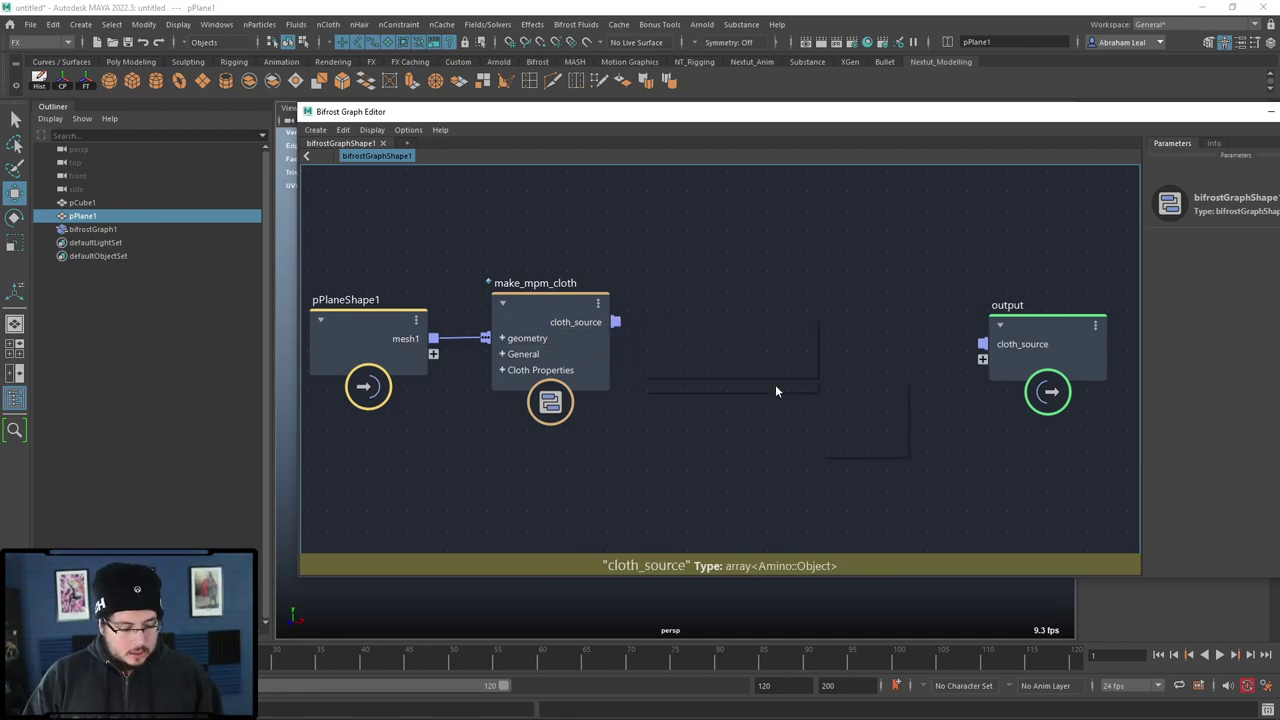
{"action": "key", "text": "Tab"}
{"action": "type", "text": "simulat"}
{"action": "key", "text": "Down"}
{"action": "key", "text": "Down"}
{"action": "key", "text": "Return"}
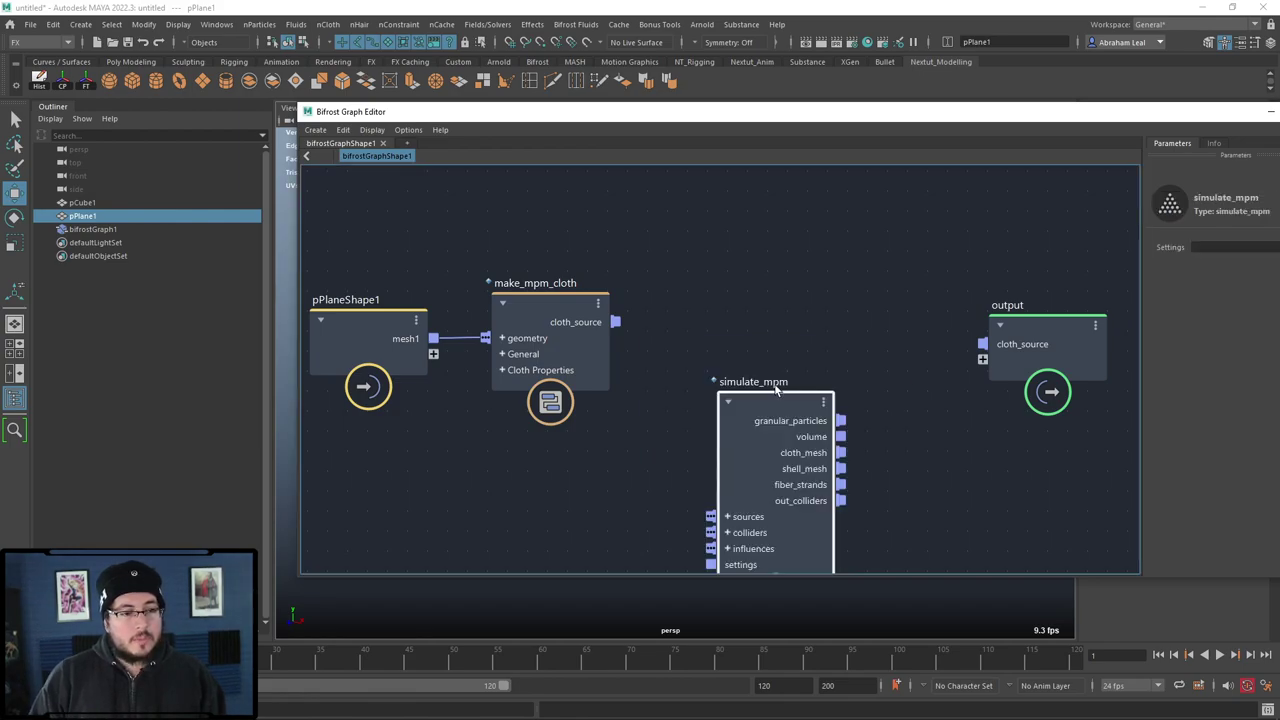
{"action": "left_click_drag", "start_coordinate": [790, 400], "coordinate": [815, 268]}
Step: Connect cloth_source to simulate_mpm's sources and its cloth_mesh to the output's cloth_source port, tidying the node layout
{"action": "left_click_drag", "start_coordinate": [615, 321], "coordinate": [737, 385]}
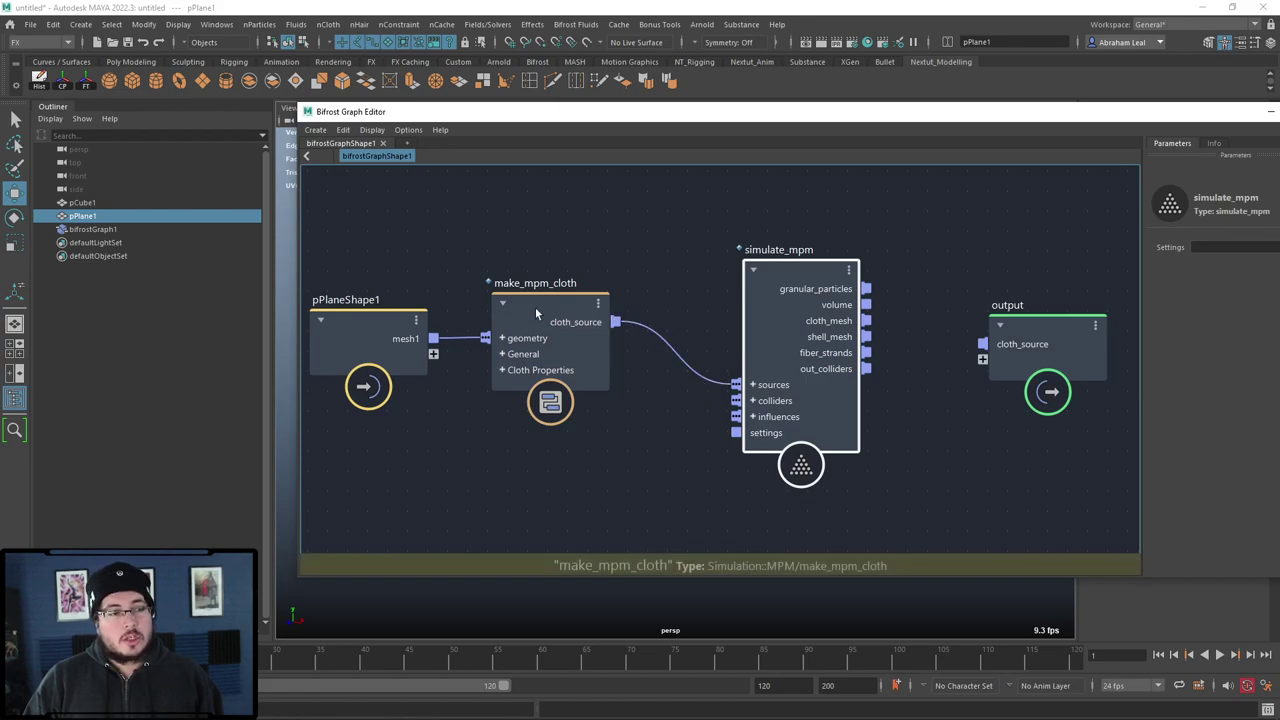
{"action": "left_click_drag", "start_coordinate": [350, 320], "coordinate": [354, 274]}
{"action": "left_click_drag", "start_coordinate": [535, 312], "coordinate": [536, 293]}
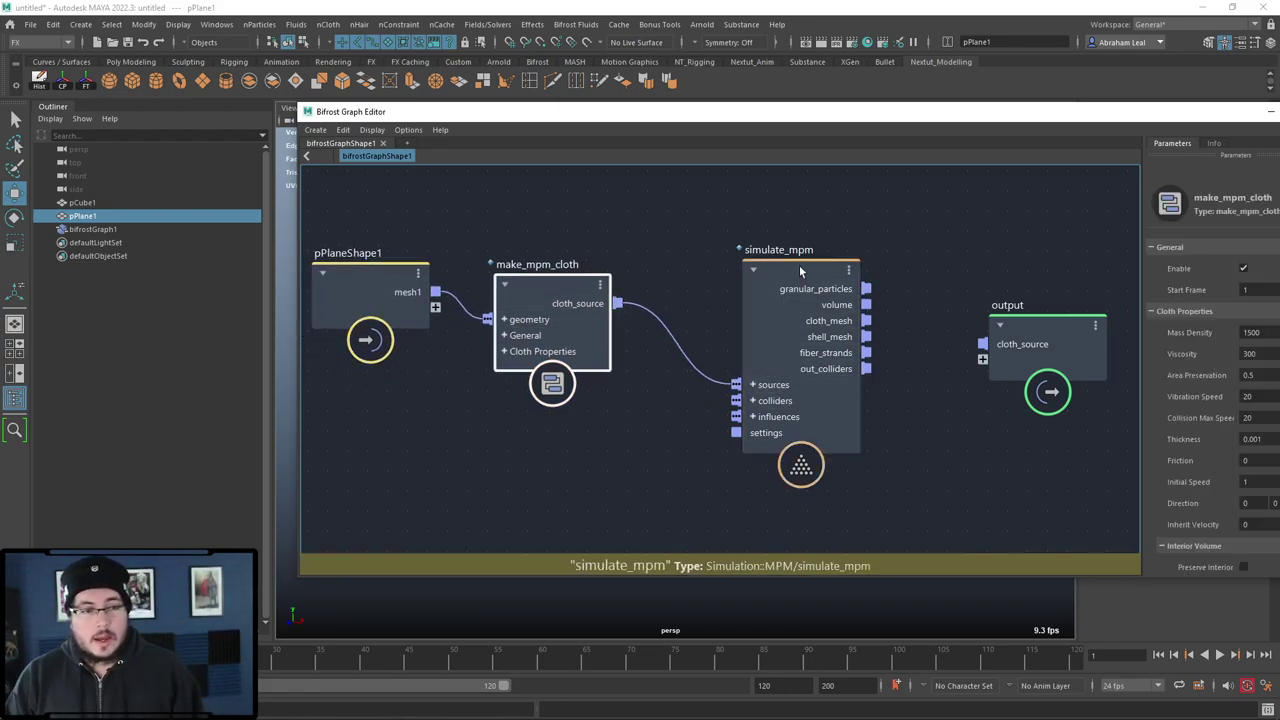
{"action": "left_click_drag", "start_coordinate": [800, 268], "coordinate": [799, 272]}
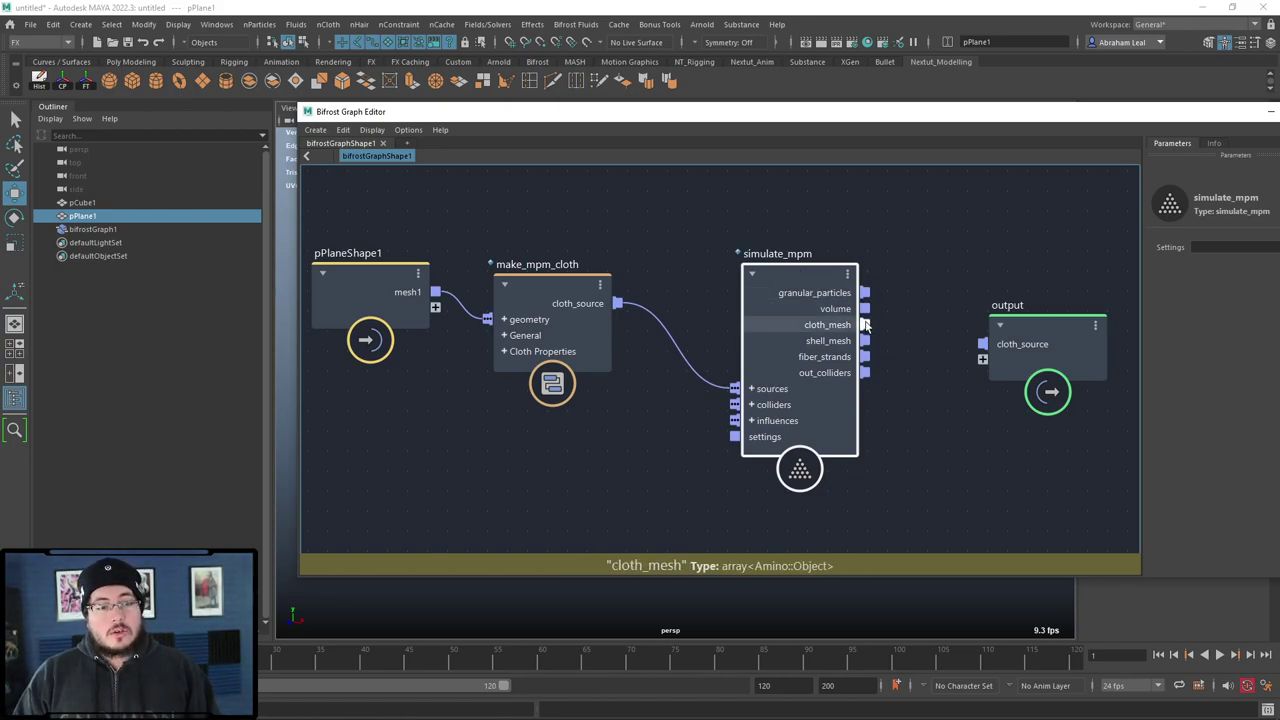
{"action": "left_click_drag", "start_coordinate": [866, 326], "coordinate": [984, 344]}
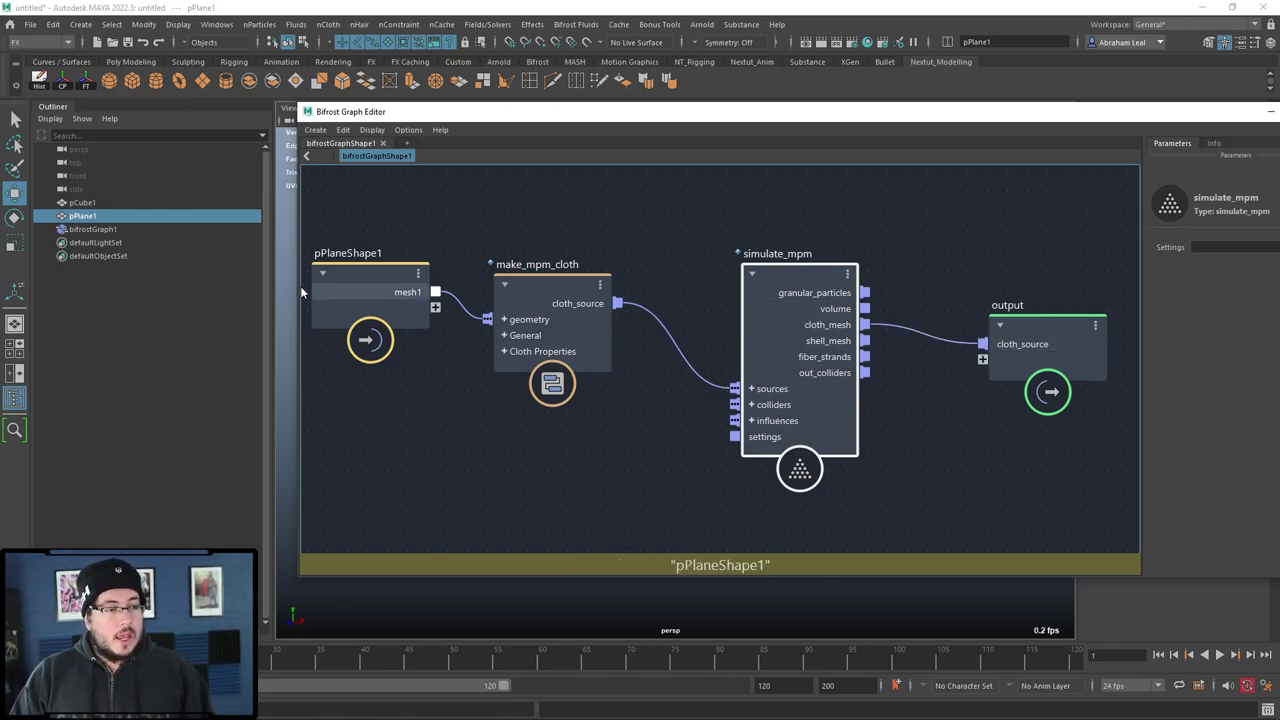
Step: Uncover the viewport and set the timeline's playback speed to Play Every Frame, Free
{"action": "left_click_drag", "start_coordinate": [298, 284], "coordinate": [848, 300]}
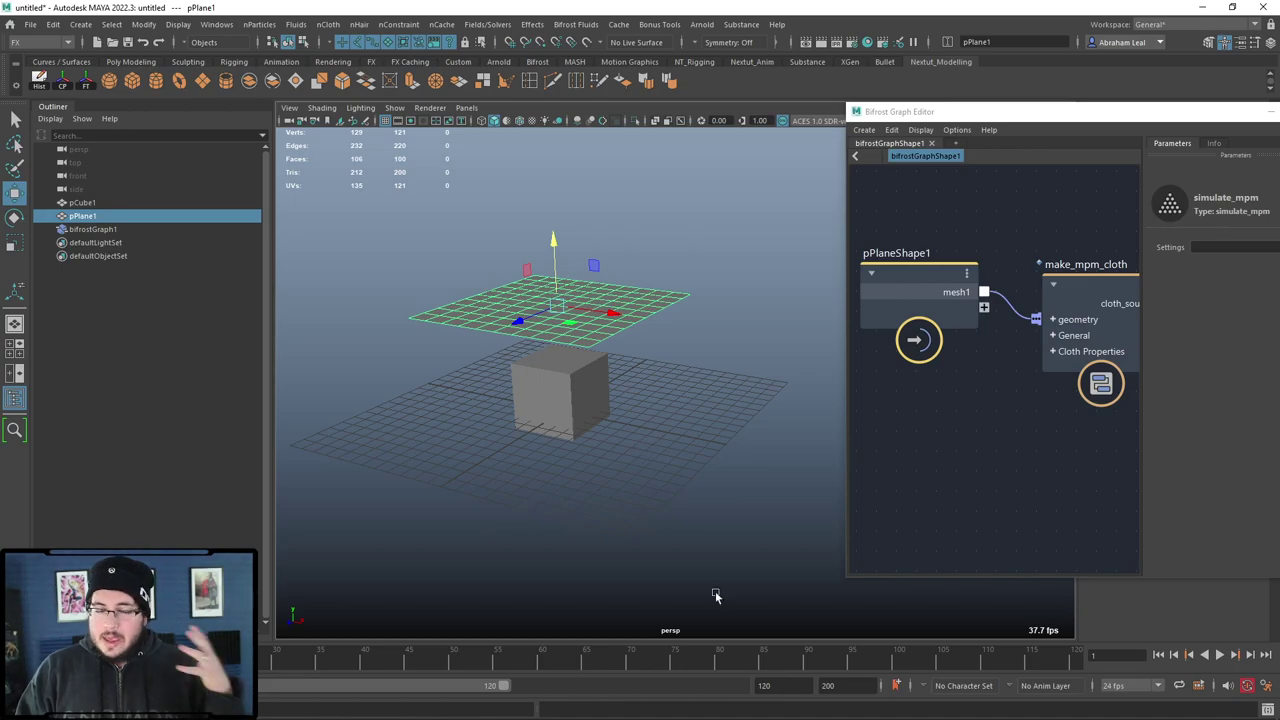
{"action": "right_click", "coordinate": [762, 668]}
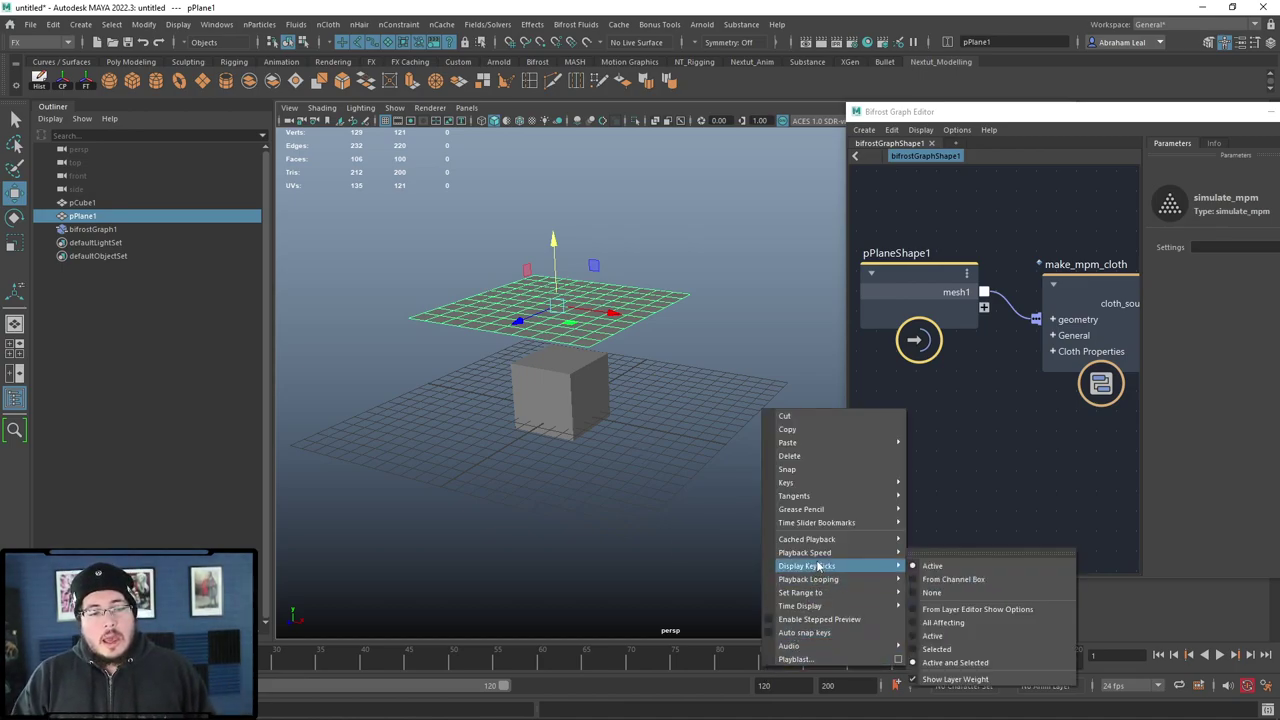
{"action": "mouse_move", "coordinate": [830, 552]}
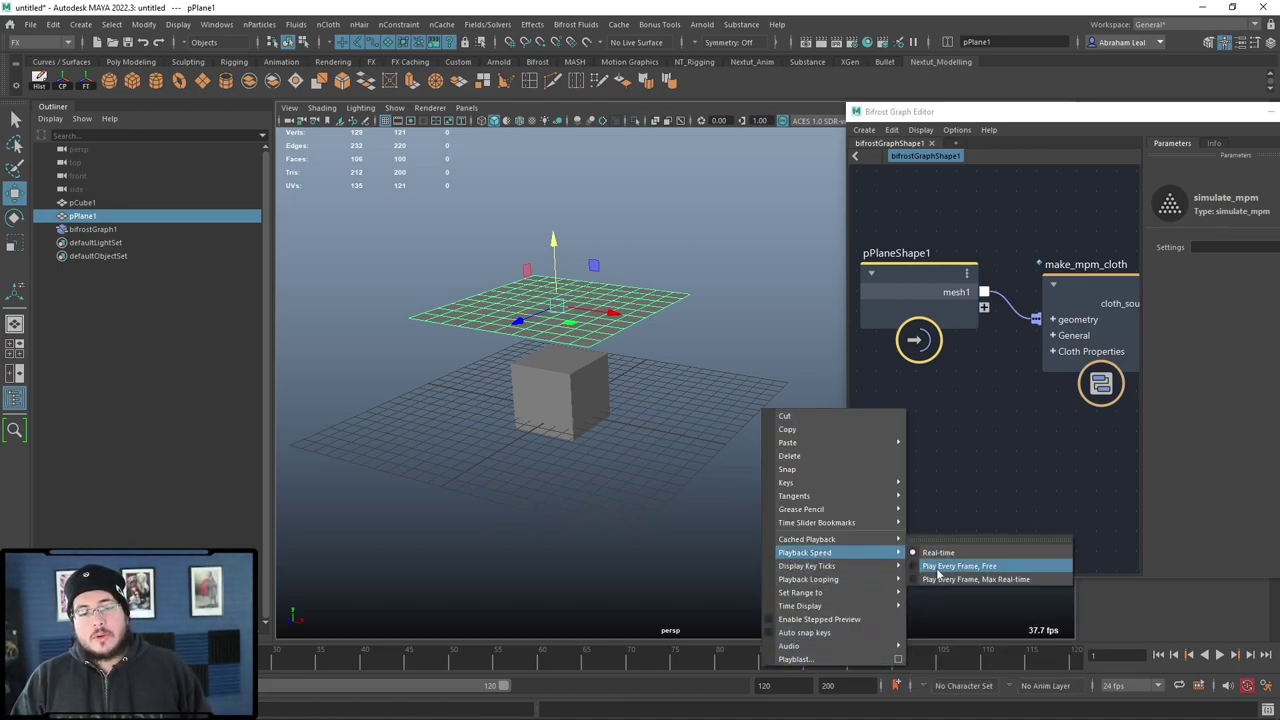
{"action": "left_click", "coordinate": [938, 568]}
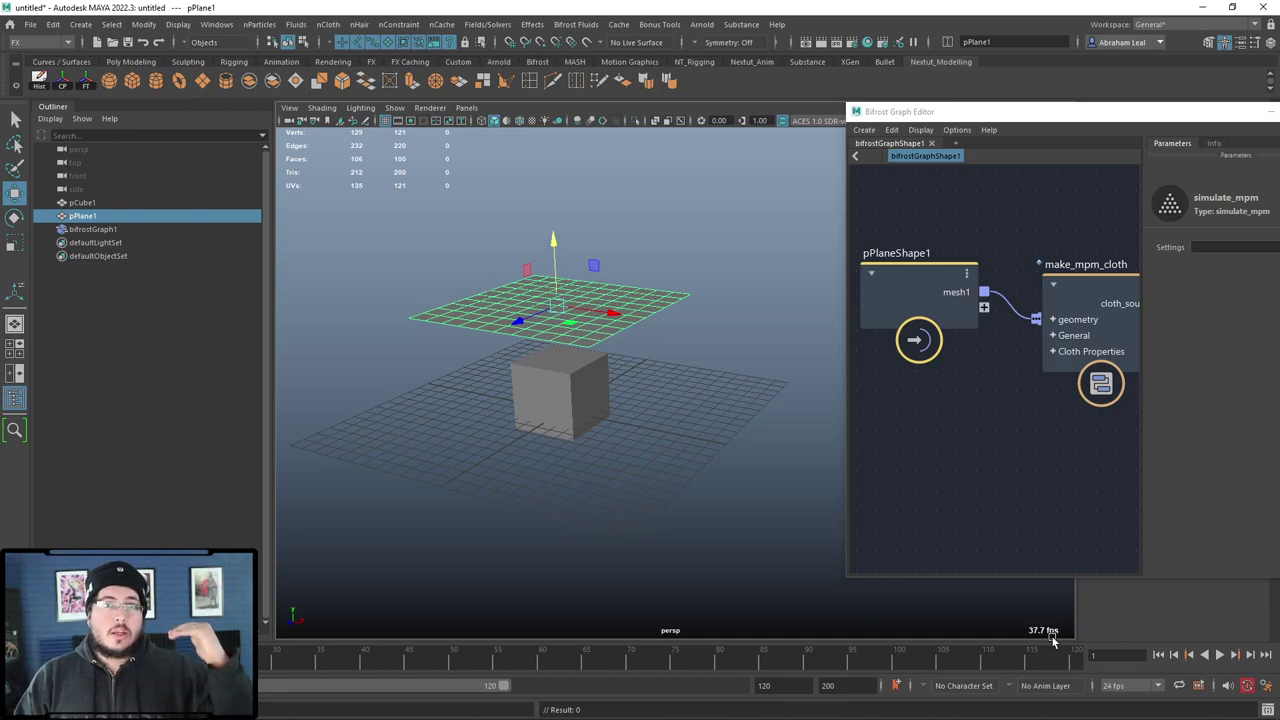
Step: Play the cloth simulation several times from the first frame to check how it falls, rewinding to frame 1
{"action": "left_click", "coordinate": [1219, 654]}
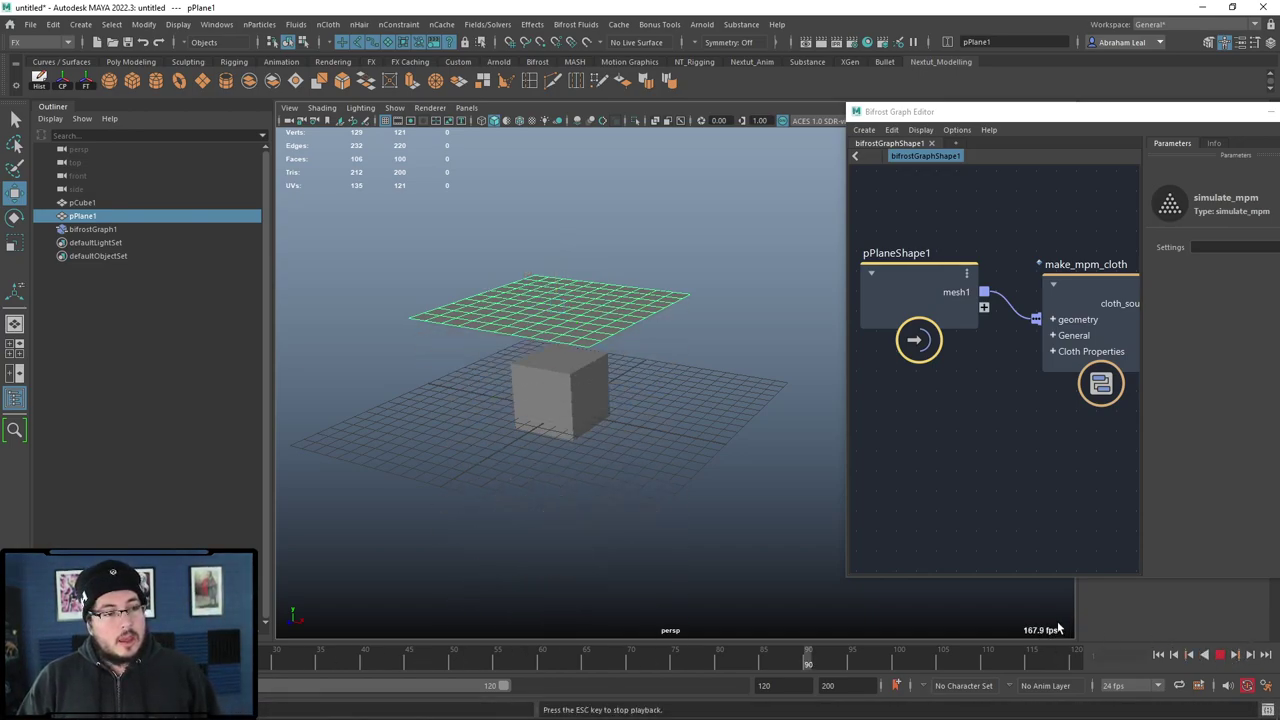
{"action": "left_click", "coordinate": [1220, 654]}
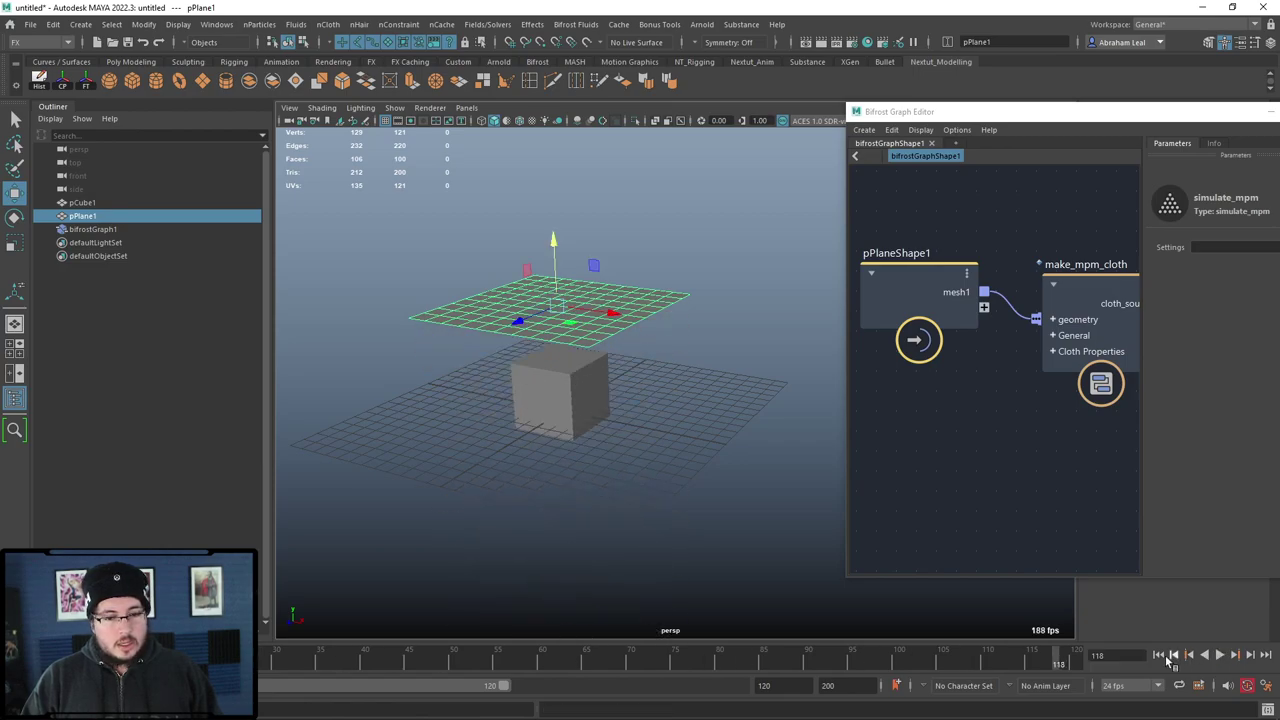
{"action": "left_click", "coordinate": [1219, 654]}
{"action": "left_click", "coordinate": [1220, 654]}
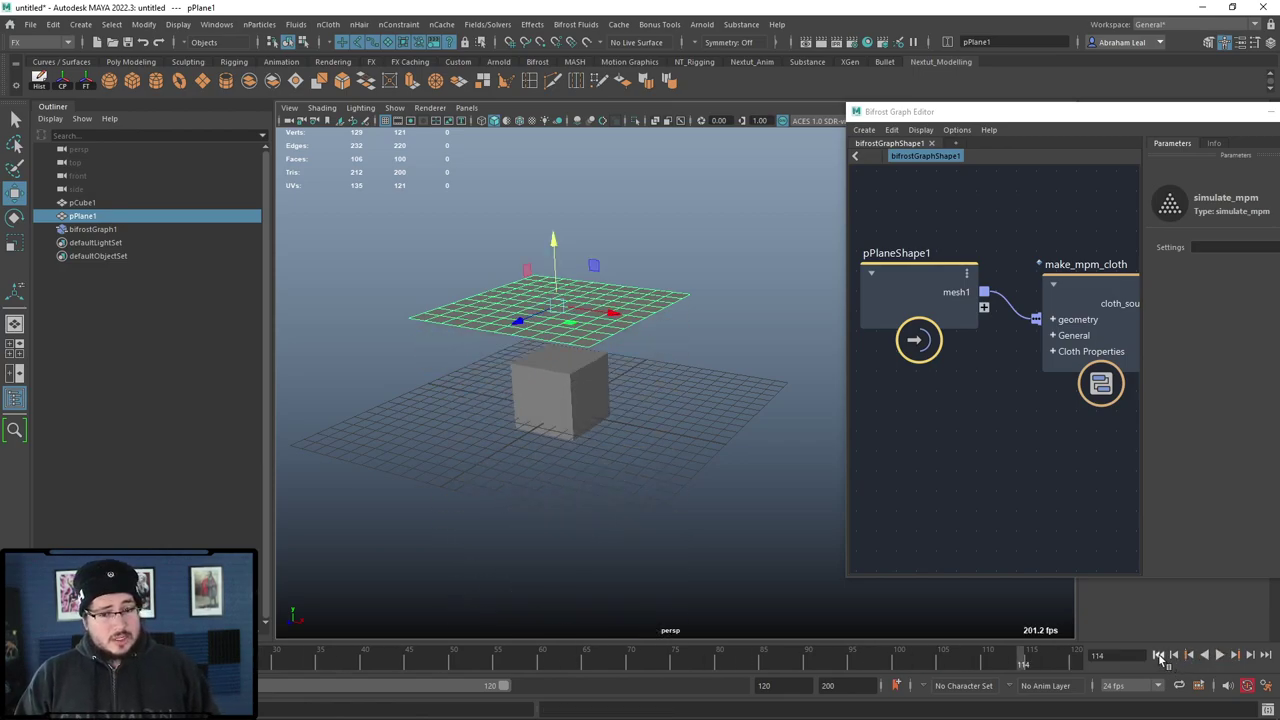
{"action": "left_click", "coordinate": [1220, 654]}
{"action": "left_click", "coordinate": [1222, 656]}
{"action": "left_click", "coordinate": [1158, 655]}
{"action": "left_click", "coordinate": [1219, 656]}
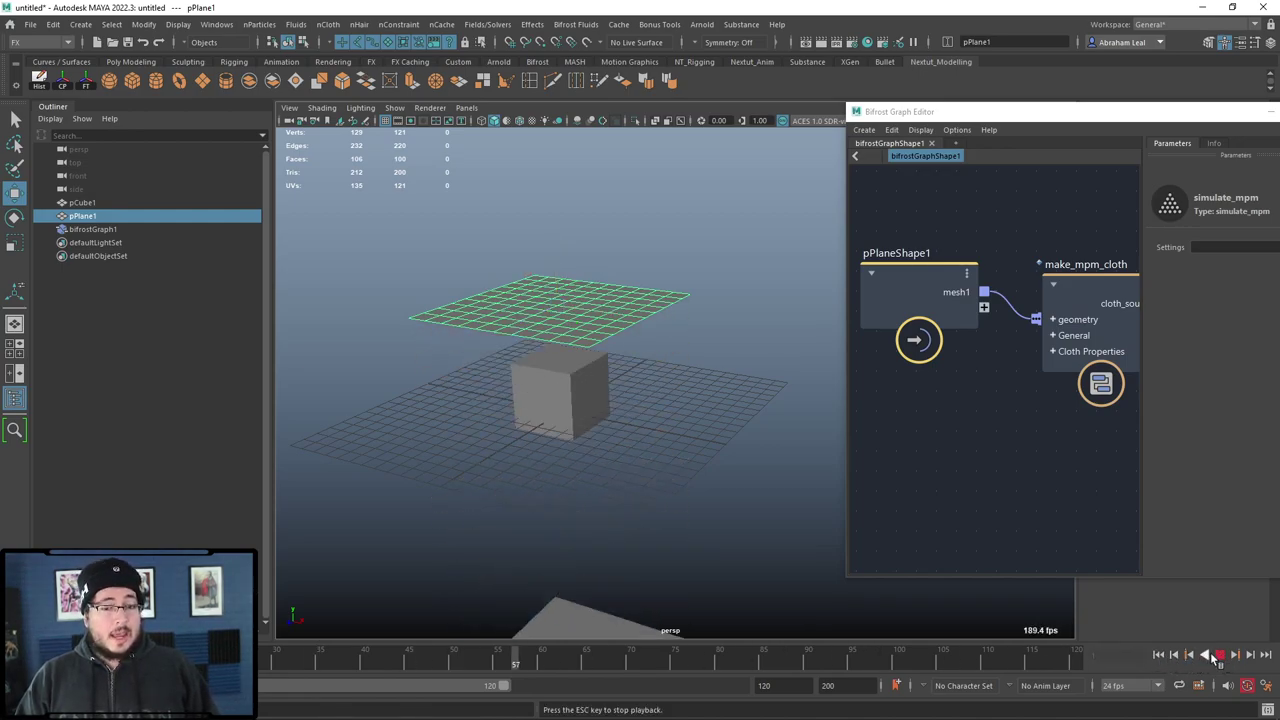
{"action": "left_click", "coordinate": [1220, 654]}
{"action": "left_click", "coordinate": [1104, 543]}
{"action": "left_click", "coordinate": [1158, 654]}
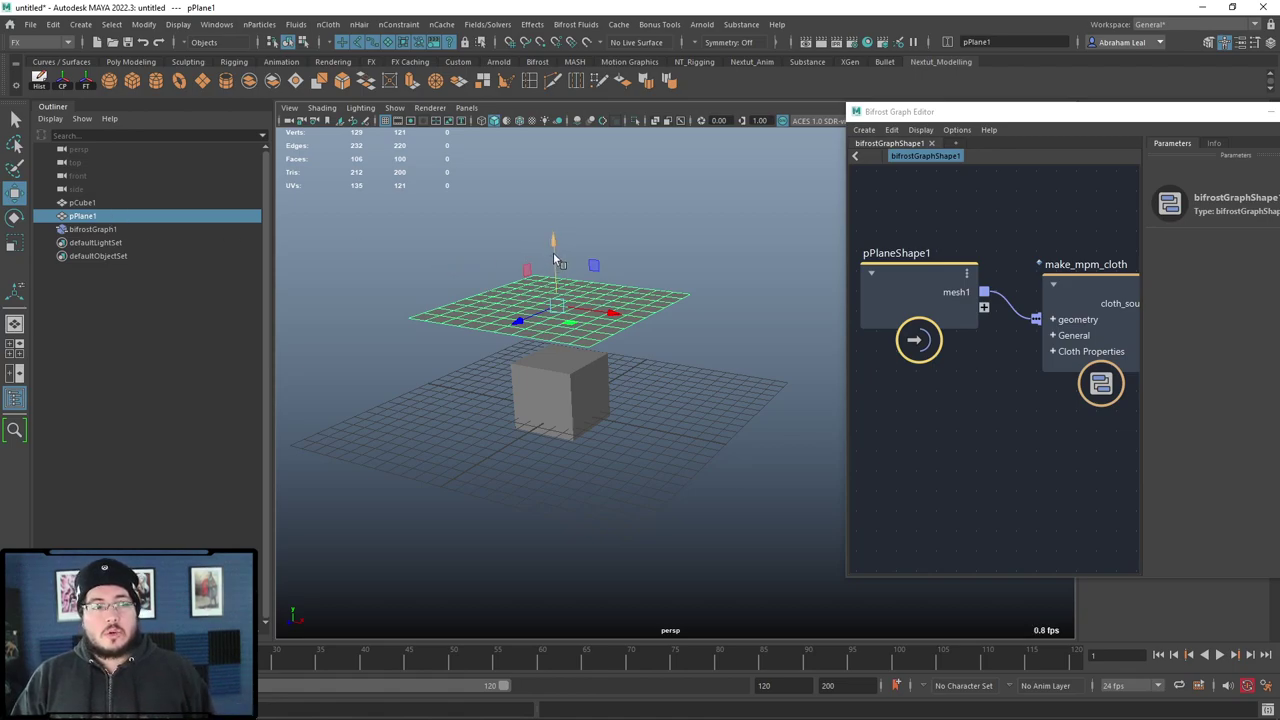
Step: Tilt the plane, raise it higher above the cube, and play the simulation briefly to test the fall
{"action": "key", "text": "e"}
{"action": "left_click_drag", "start_coordinate": [566, 297], "coordinate": [576, 207]}
{"action": "left_click", "coordinate": [1219, 656]}
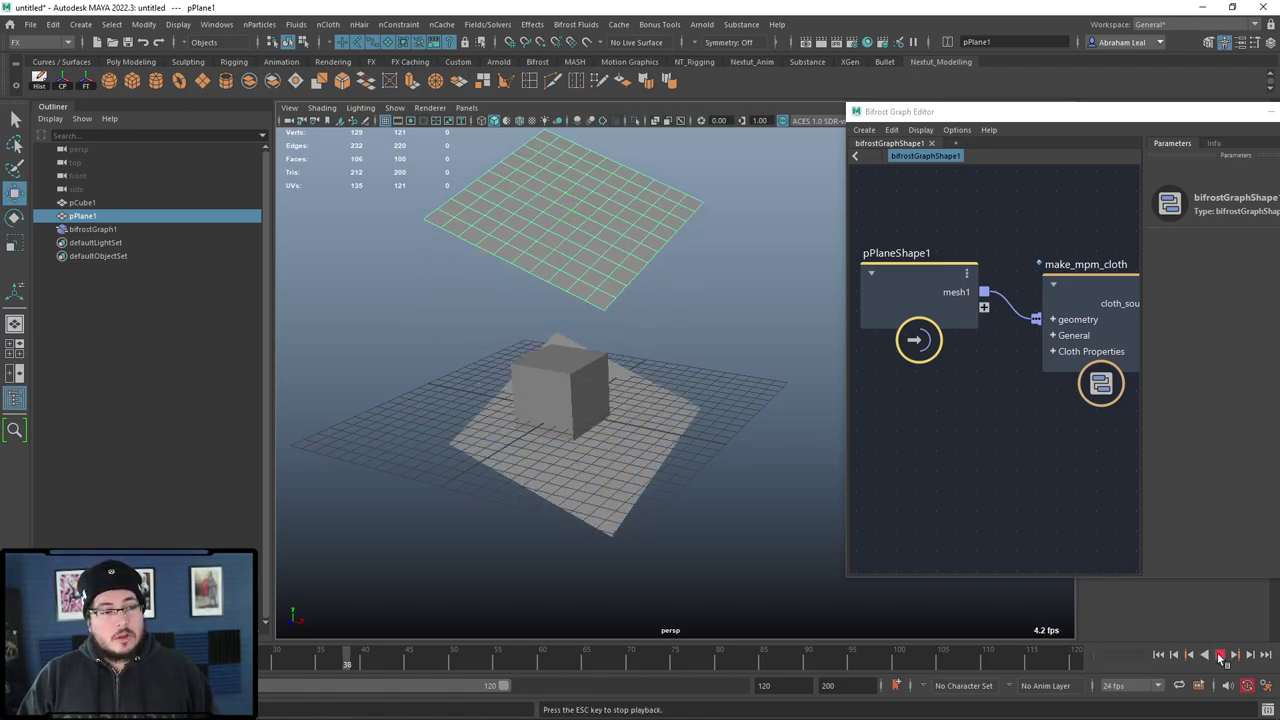
{"action": "left_click", "coordinate": [1220, 656]}
Step: Return to the first frame, hide the original pPlane1, and select the Bifrost cloth mesh
{"action": "left_click", "coordinate": [1159, 656]}
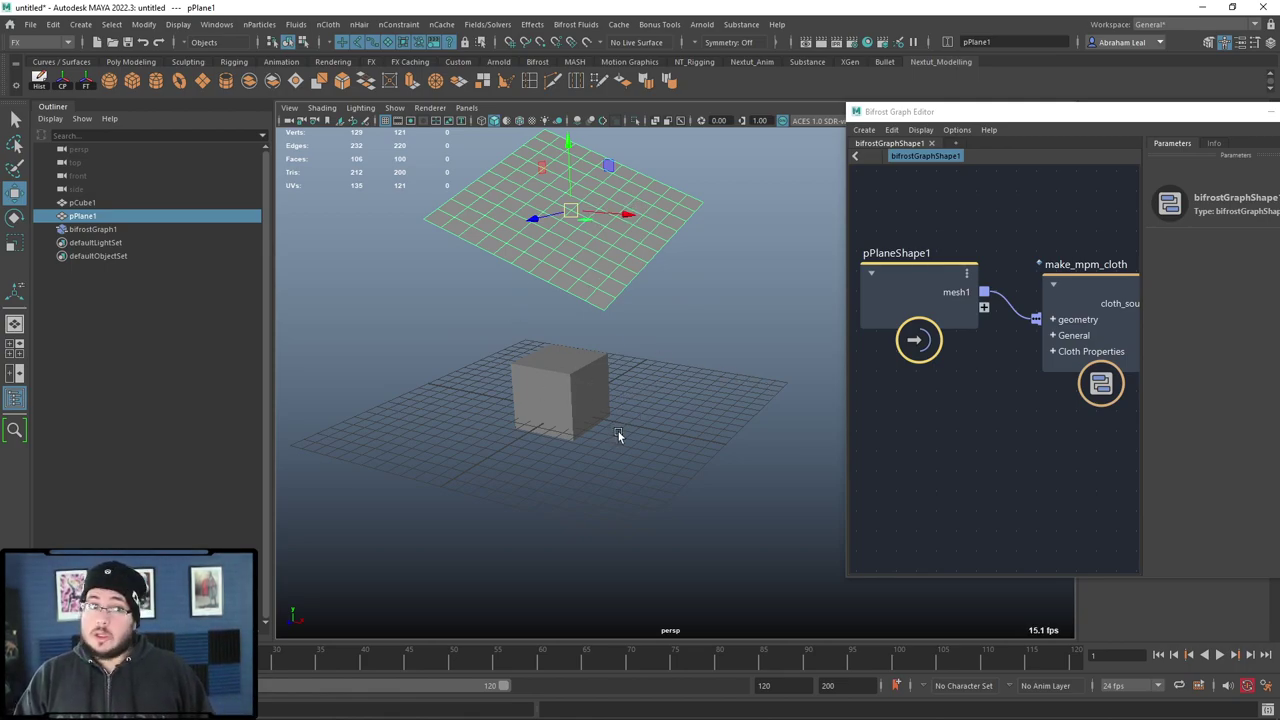
{"action": "key", "text": "h"}
{"action": "left_click", "coordinate": [518, 263]}
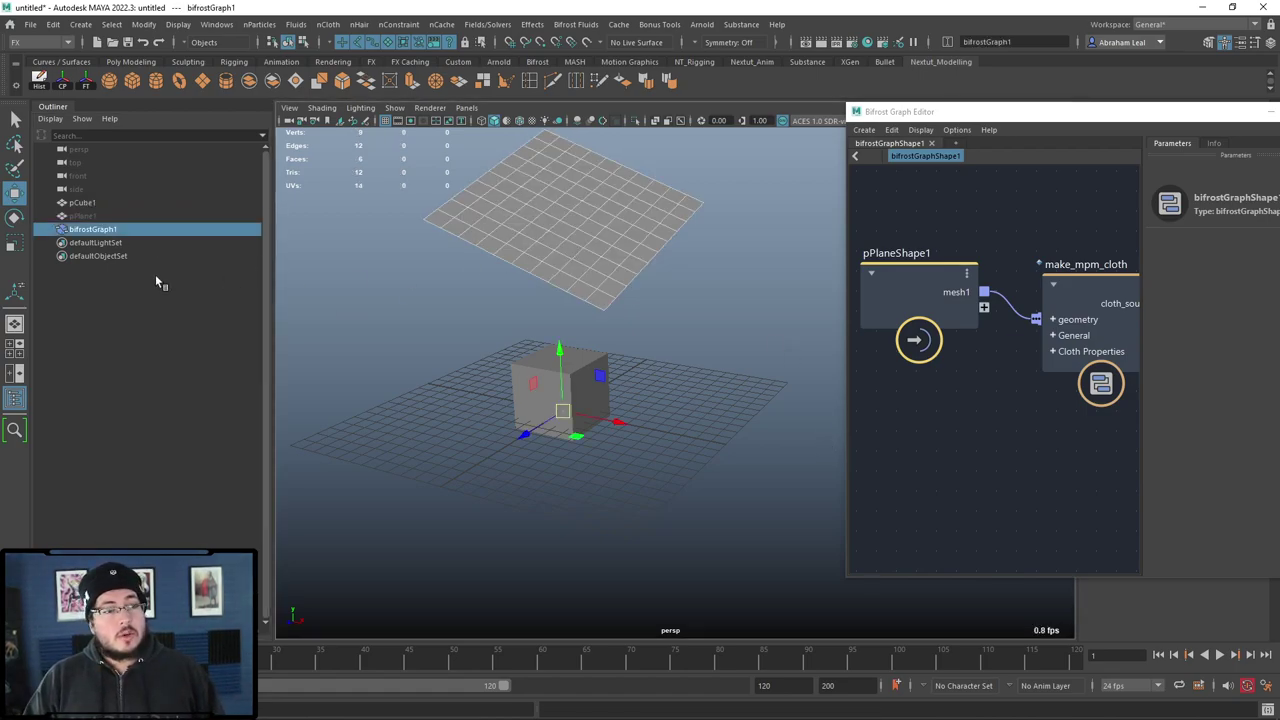
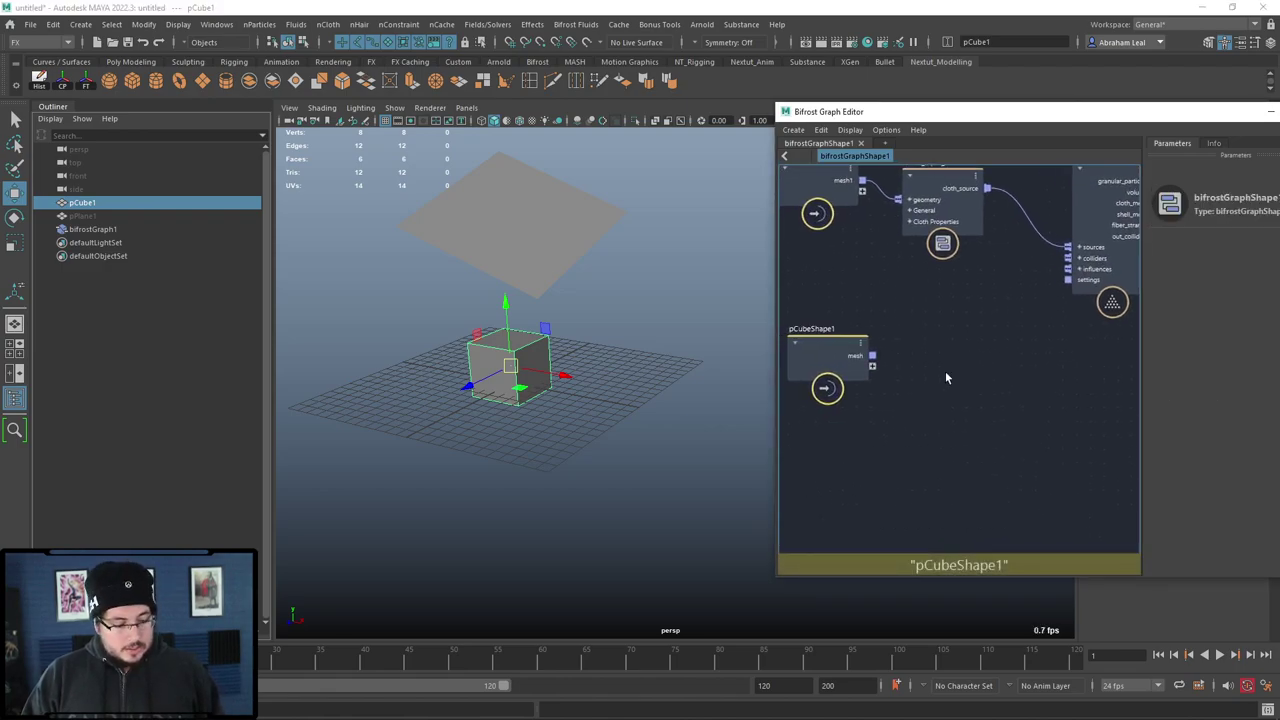
Step: Add a collider node beside pCubeShape1 and connect the cube's mesh to the collider's geometry
{"action": "key", "text": "Tab"}
{"action": "type", "text": "colli"}
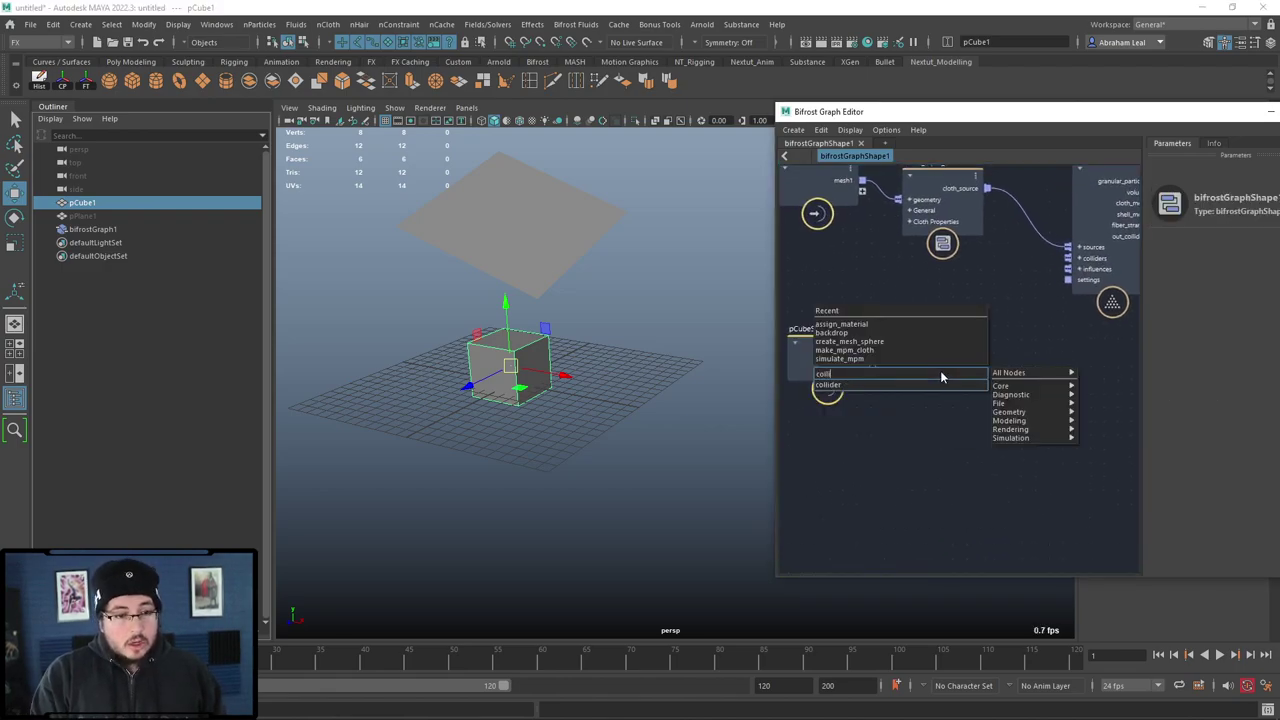
{"action": "key", "text": "Return"}
{"action": "left_click_drag", "start_coordinate": [938, 377], "coordinate": [980, 372]}
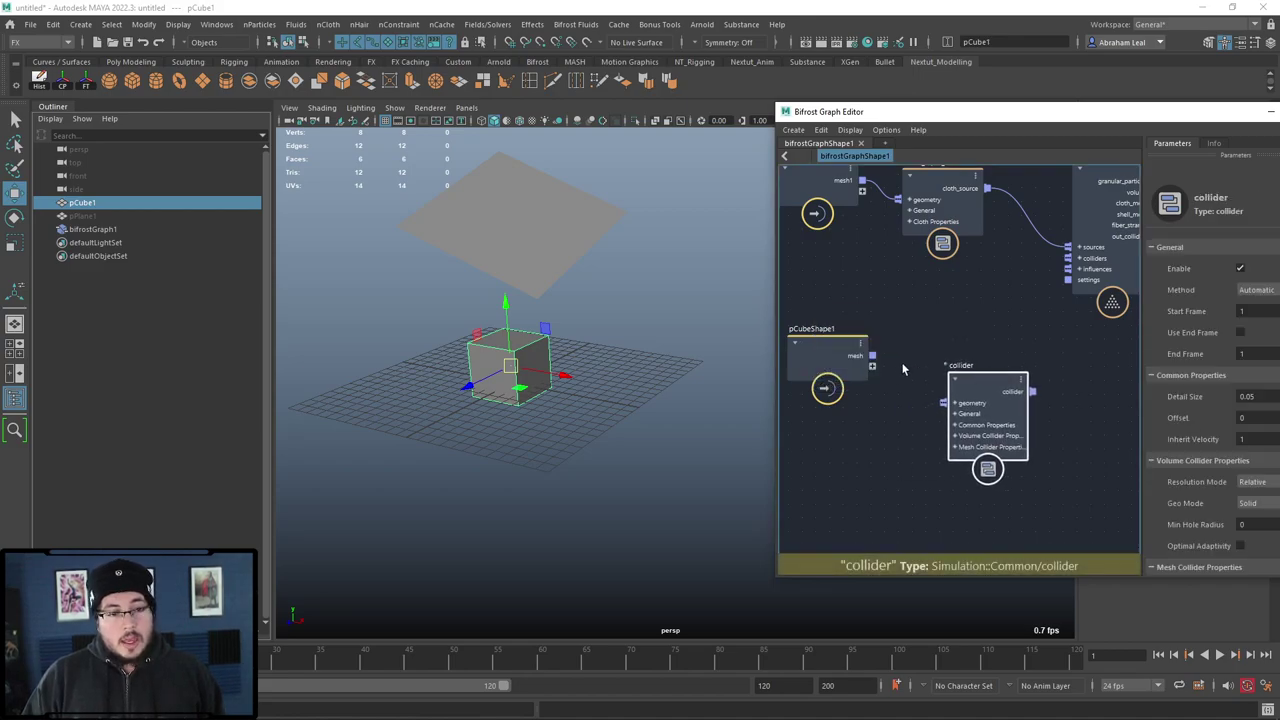
{"action": "mouse_move", "coordinate": [872, 355]}
{"action": "left_mouse_down"}
{"action": "mouse_move", "coordinate": [945, 402]}
{"action": "mouse_move", "coordinate": [968, 356]}
{"action": "left_mouse_up"}
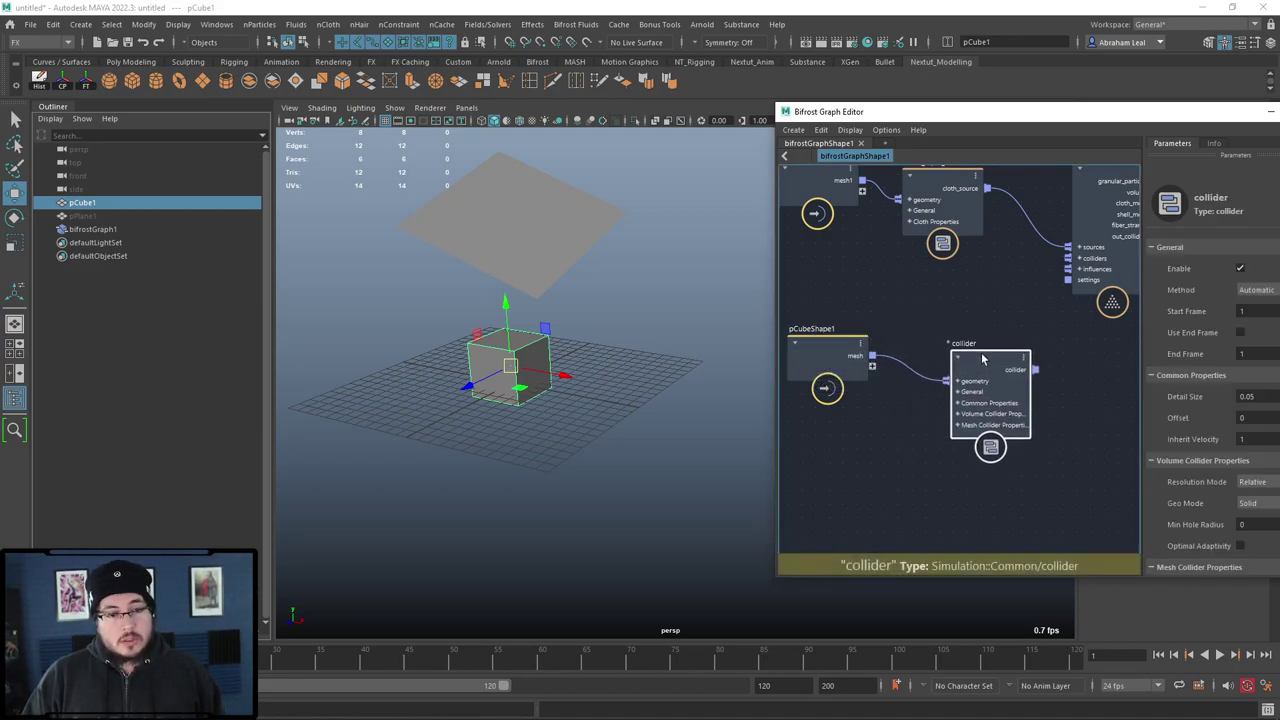
Step: Move the cube aside, duplicate it, and arrange the two cubes next to each other at different angles
{"action": "left_click_drag", "start_coordinate": [510, 365], "coordinate": [483, 328]}
{"action": "key", "text": "ctrl+d"}
{"action": "left_click_drag", "start_coordinate": [523, 366], "coordinate": [470, 350]}
{"action": "key", "text": "e"}
{"action": "left_click", "coordinate": [485, 343]}
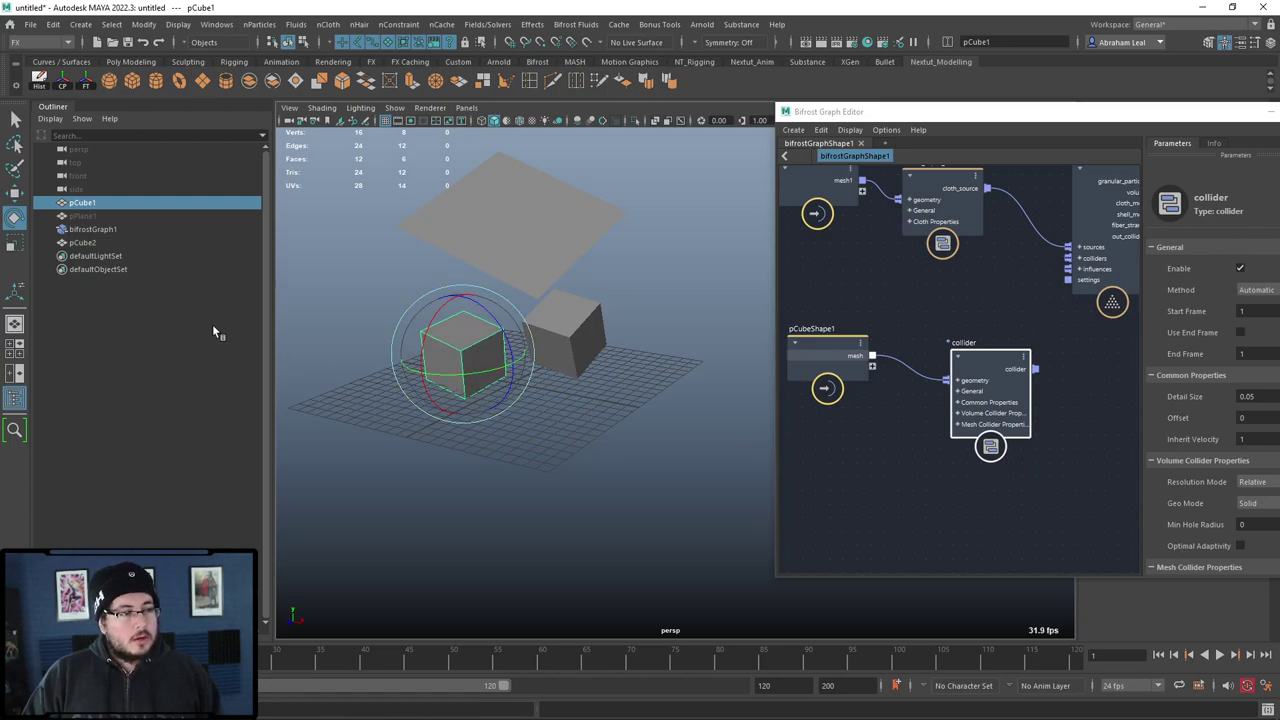
Step: Bring pCube2 into the graph, feed its mesh to the collider's geometry, and connect collider to simulate_mpm's colliders
{"action": "left_click", "coordinate": [84, 243]}
{"action": "mouse_move", "coordinate": [845, 470]}
{"action": "left_mouse_down"}
{"action": "mouse_move", "coordinate": [906, 436]}
{"action": "mouse_move", "coordinate": [948, 381]}
{"action": "mouse_move", "coordinate": [846, 446]}
{"action": "left_mouse_up"}
{"action": "middle_click_drag", "start_coordinate": [923, 354], "coordinate": [901, 357], "text": "alt"}
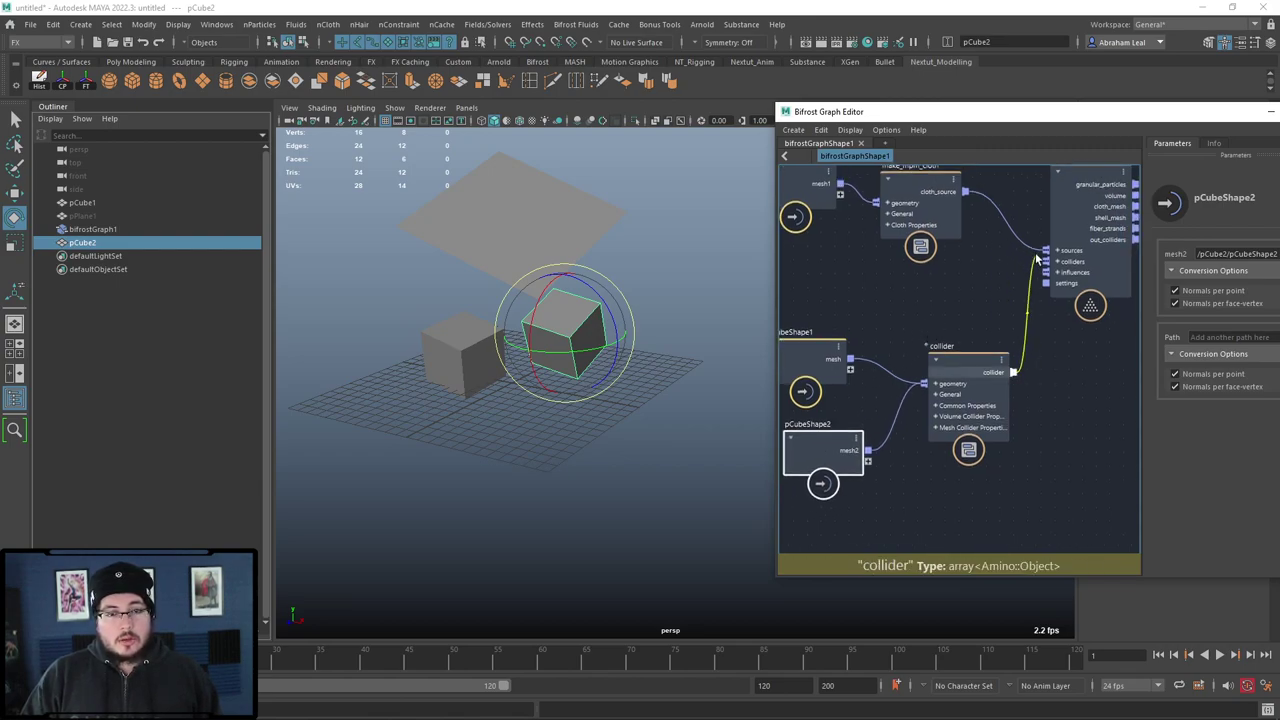
{"action": "left_click_drag", "start_coordinate": [1036, 255], "coordinate": [1046, 261]}
{"action": "middle_click_drag", "start_coordinate": [991, 286], "coordinate": [939, 364], "text": "alt"}
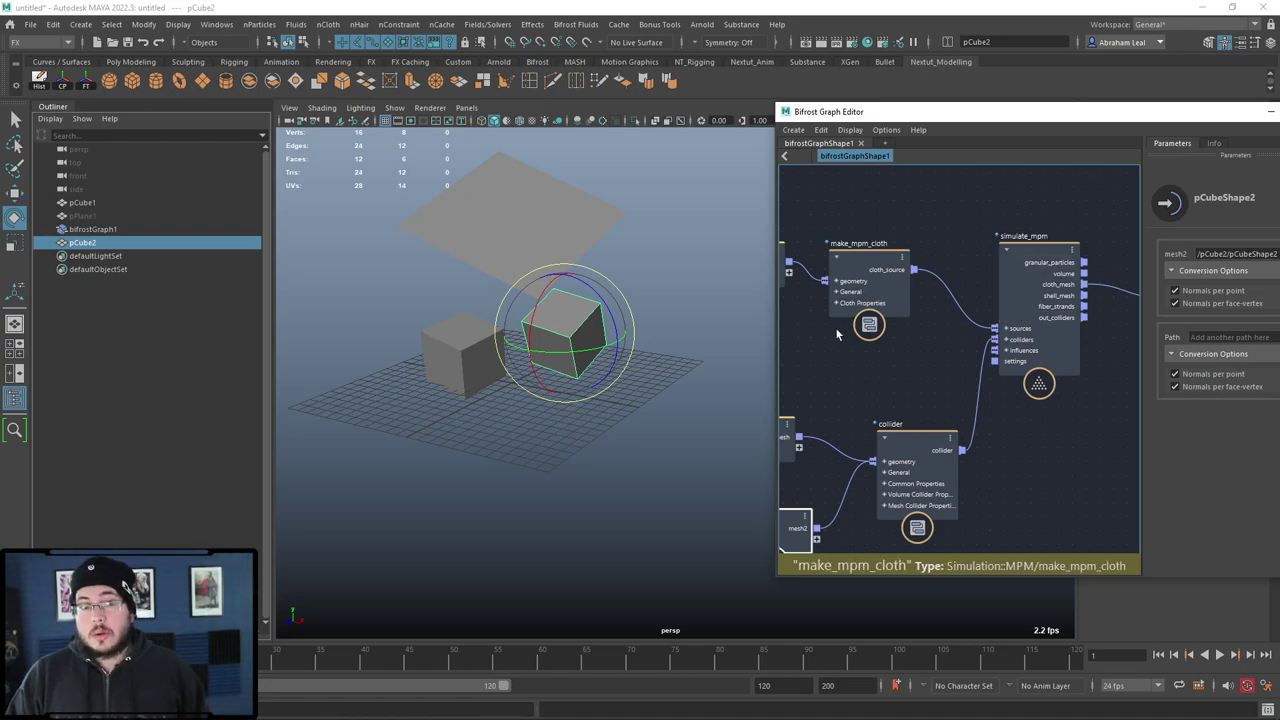
Step: Clear the selection, play the simulation with the colliders, and inspect the draped cloth from several angles
{"action": "left_click", "coordinate": [680, 314]}
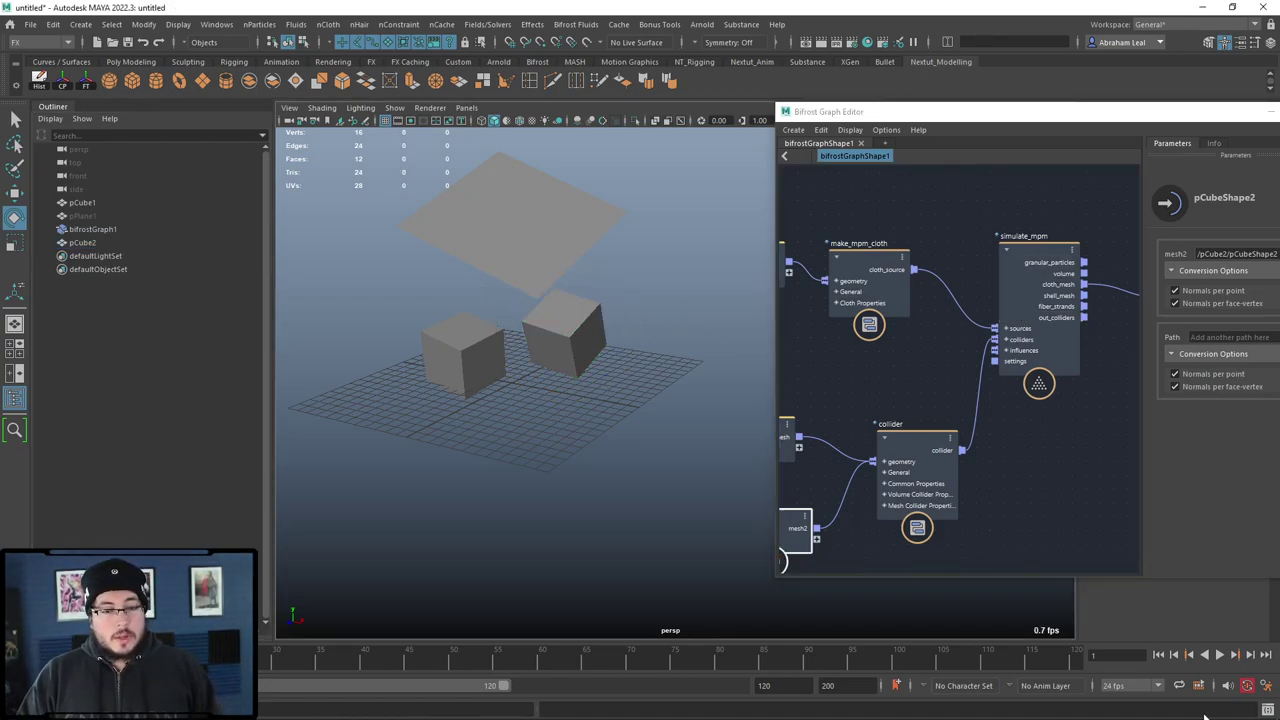
{"action": "left_click", "coordinate": [1220, 655]}
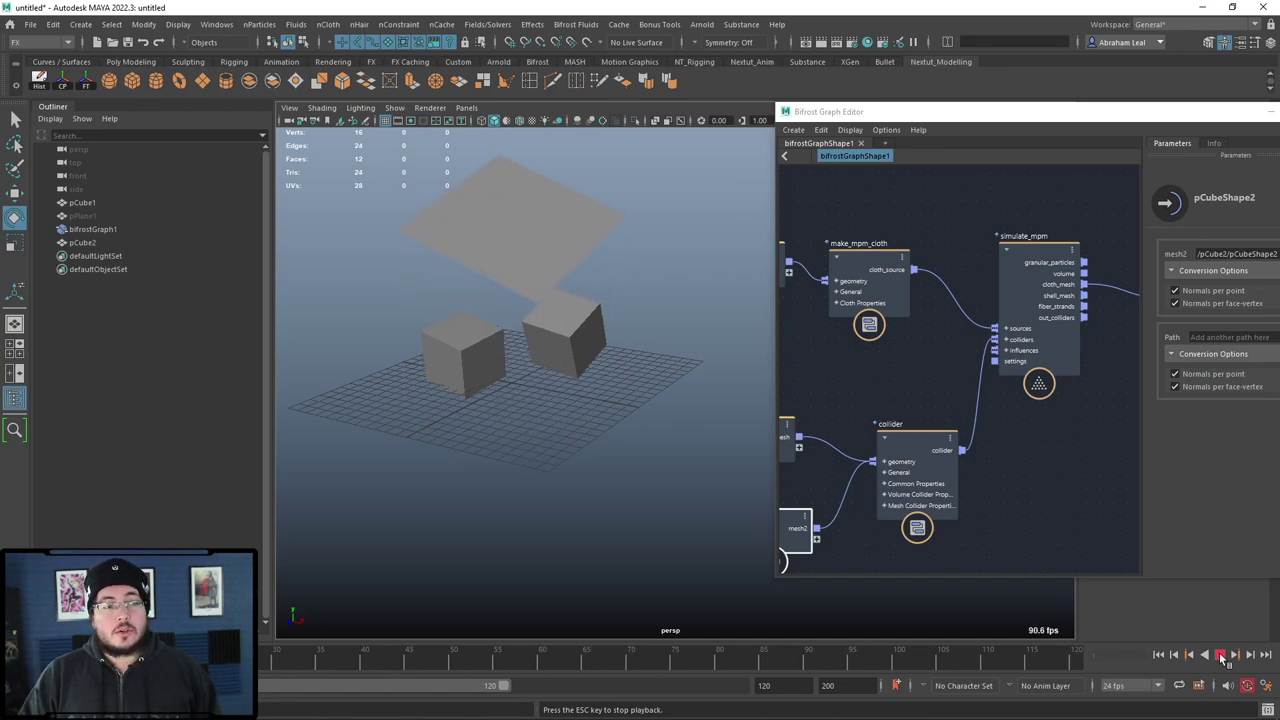
{"action": "left_click", "coordinate": [1221, 655]}
{"action": "left_click_drag", "start_coordinate": [637, 447], "coordinate": [466, 373], "text": "alt"}
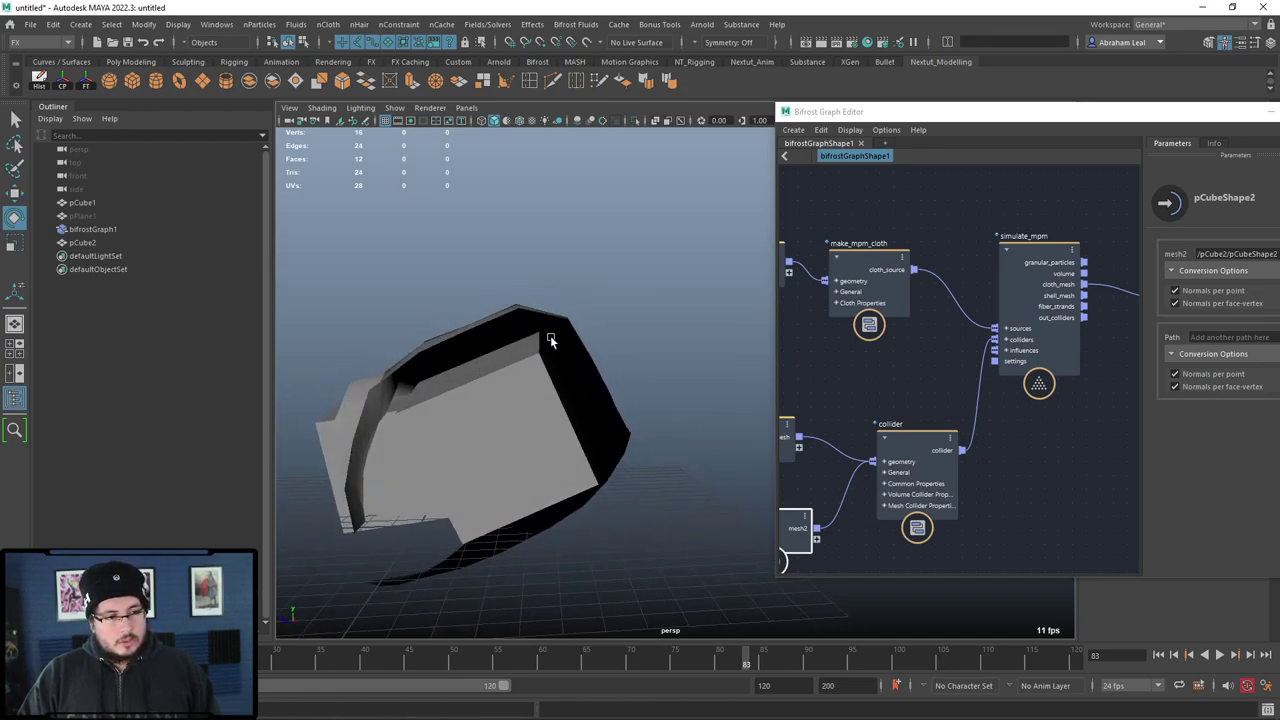
{"action": "left_click_drag", "start_coordinate": [539, 337], "coordinate": [600, 393], "text": "alt"}
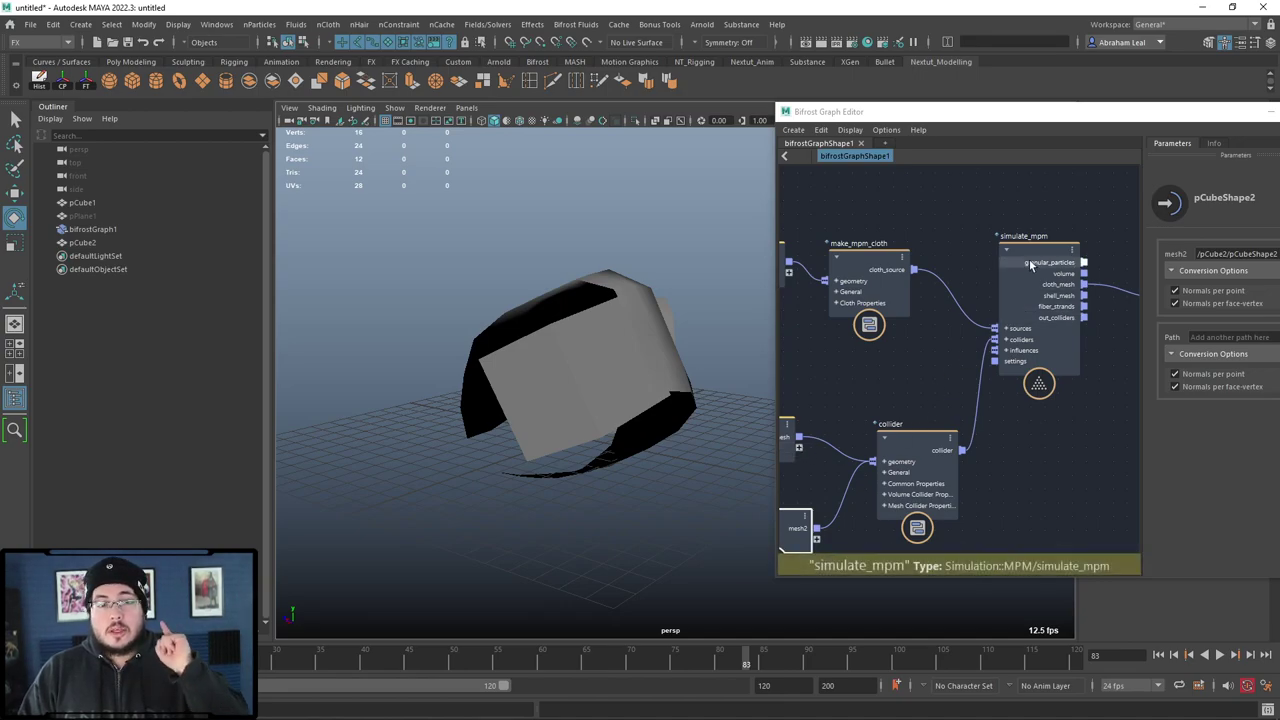
Step: Shift the collider and both cube input nodes together to make room in the graph
{"action": "middle_click_drag", "start_coordinate": [1037, 481], "coordinate": [1036, 427], "text": "alt"}
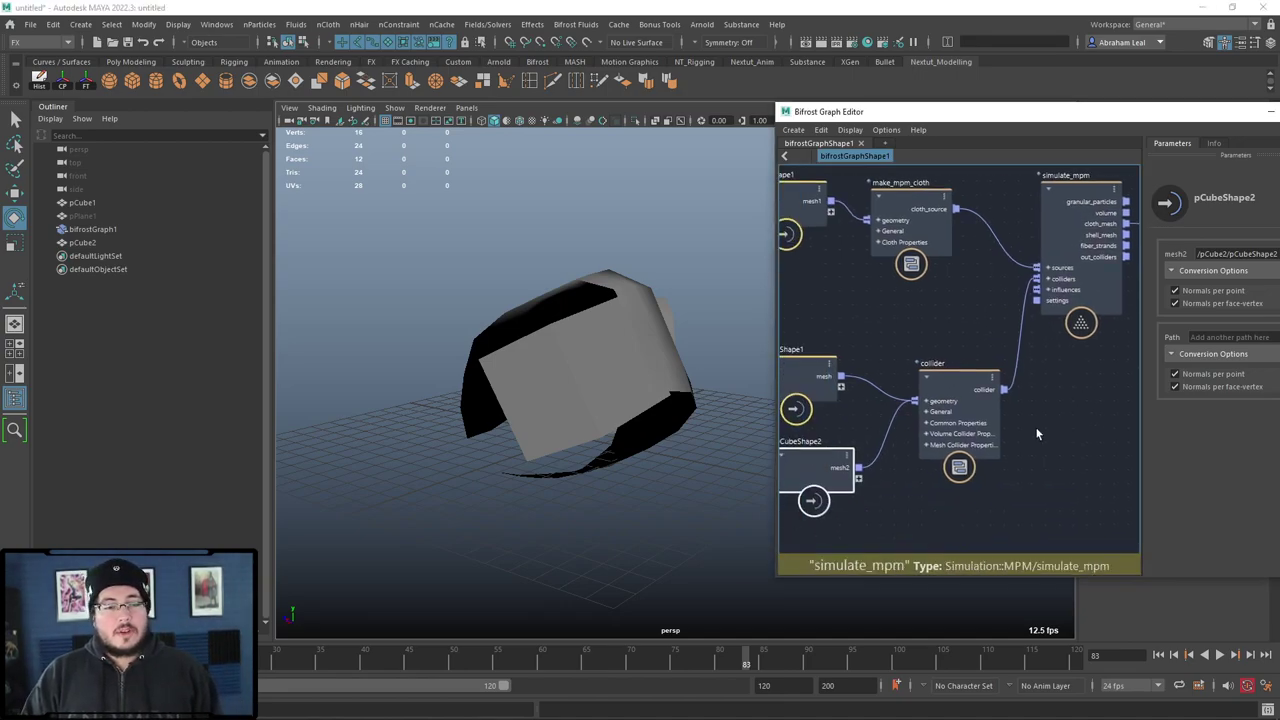
{"action": "scroll", "coordinate": [990, 408], "scroll_direction": "down", "scroll_amount": 2}
{"action": "left_click_drag", "start_coordinate": [962, 338], "coordinate": [830, 460]}
{"action": "left_click_drag", "start_coordinate": [849, 372], "coordinate": [781, 334]}
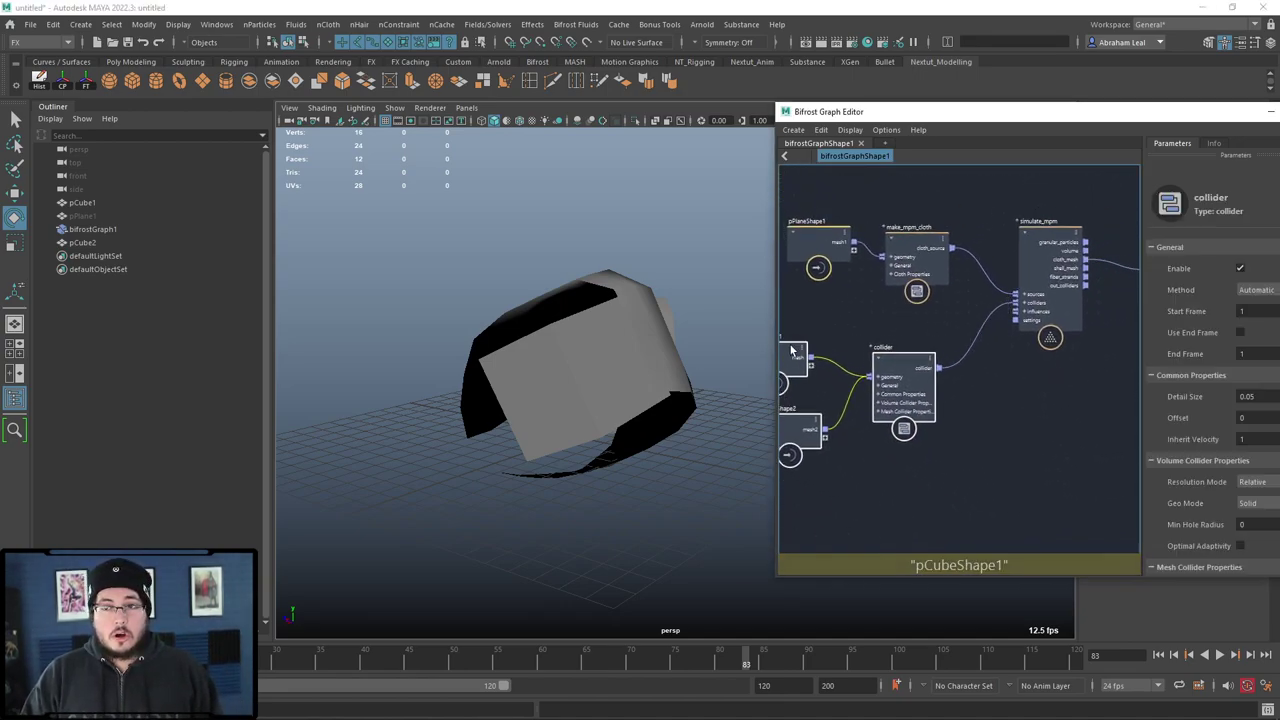
{"action": "left_click", "coordinate": [1006, 451]}
Step: Add an mpm_solver_settings node below the collider and connect its solver_settings output to simulate_mpm's settings
{"action": "key", "text": "Tab"}
{"action": "type", "text": "mpm"}
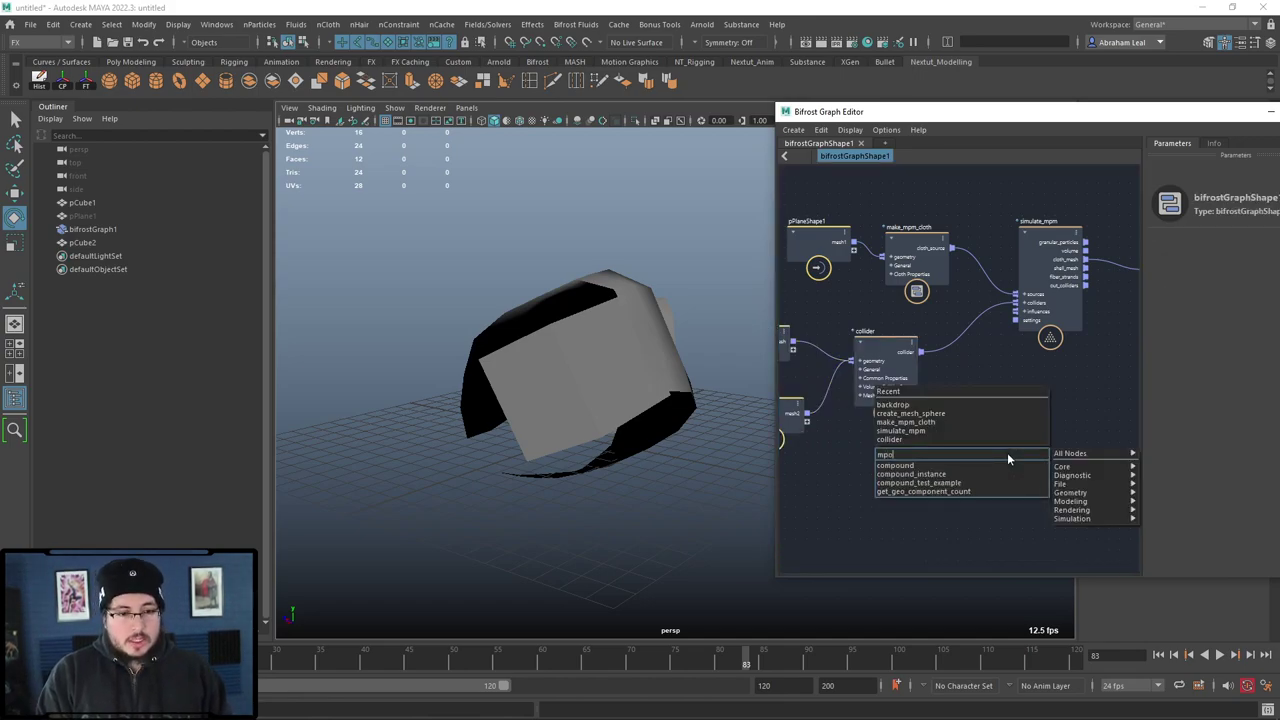
{"action": "key", "text": "Return"}
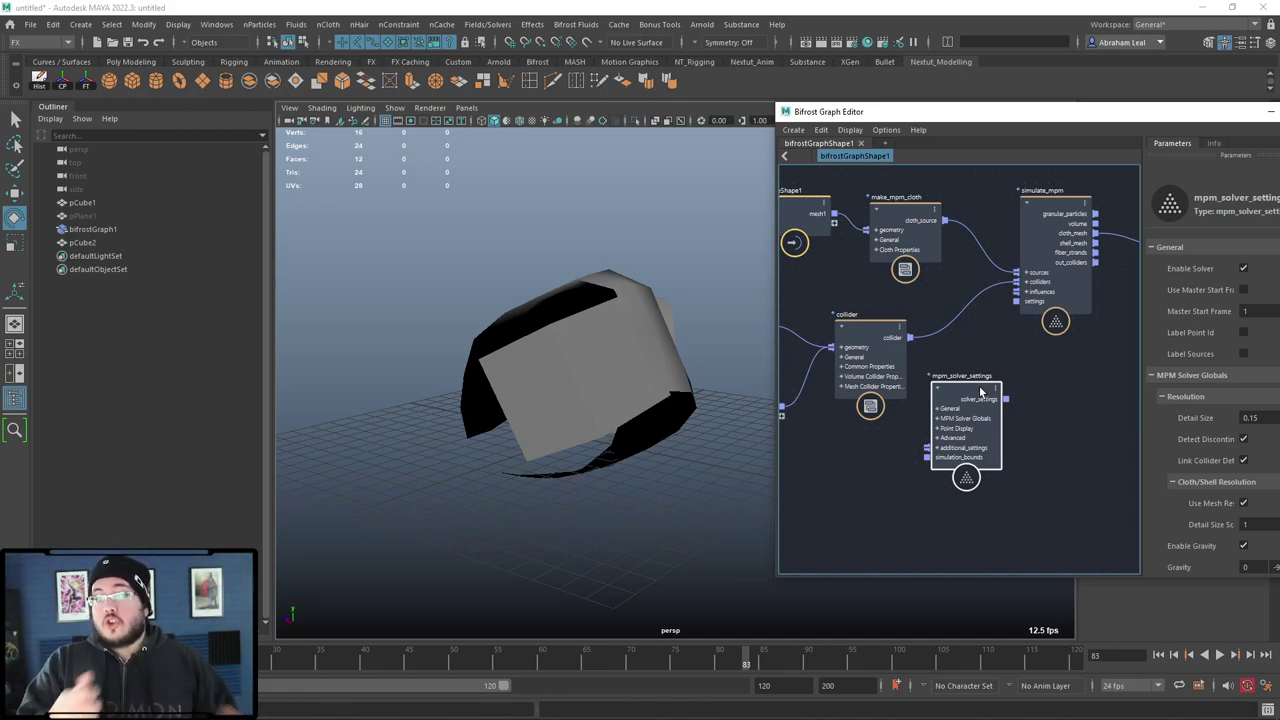
{"action": "scroll", "coordinate": [1019, 401], "scroll_direction": "up", "scroll_amount": 3}
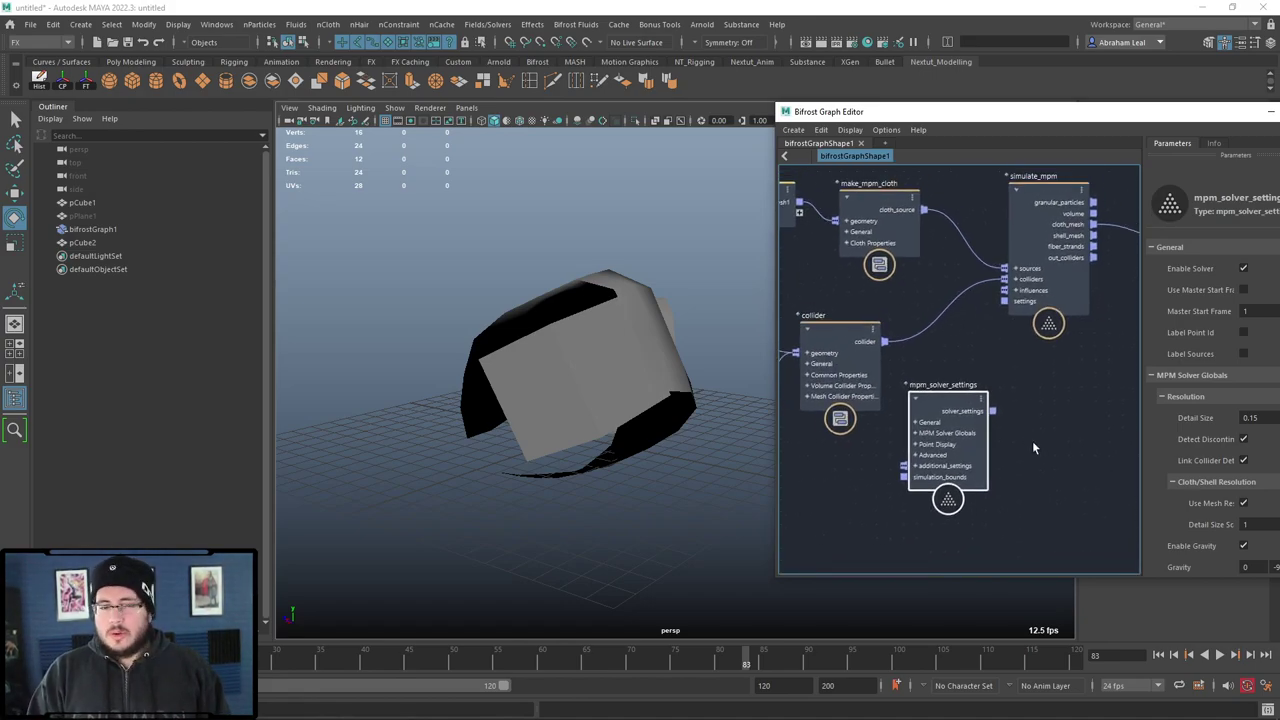
{"action": "left_click_drag", "start_coordinate": [951, 397], "coordinate": [932, 404]}
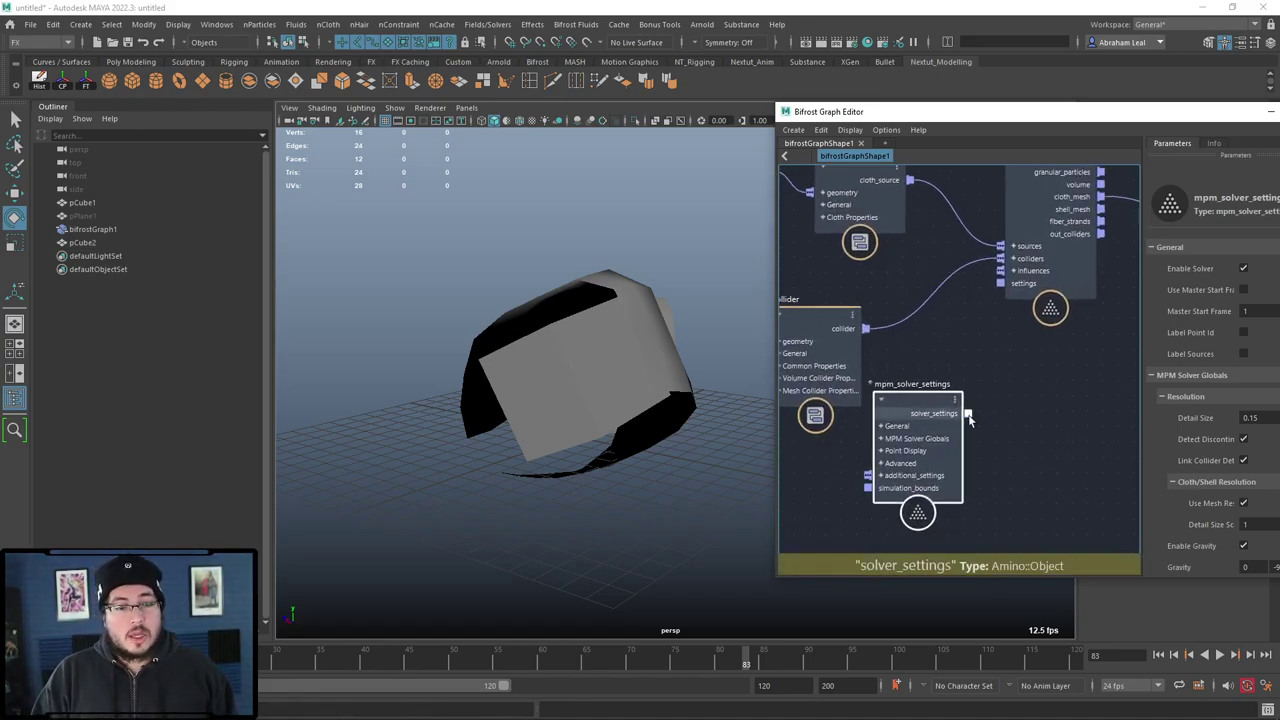
{"action": "left_click_drag", "start_coordinate": [993, 290], "coordinate": [999, 284]}
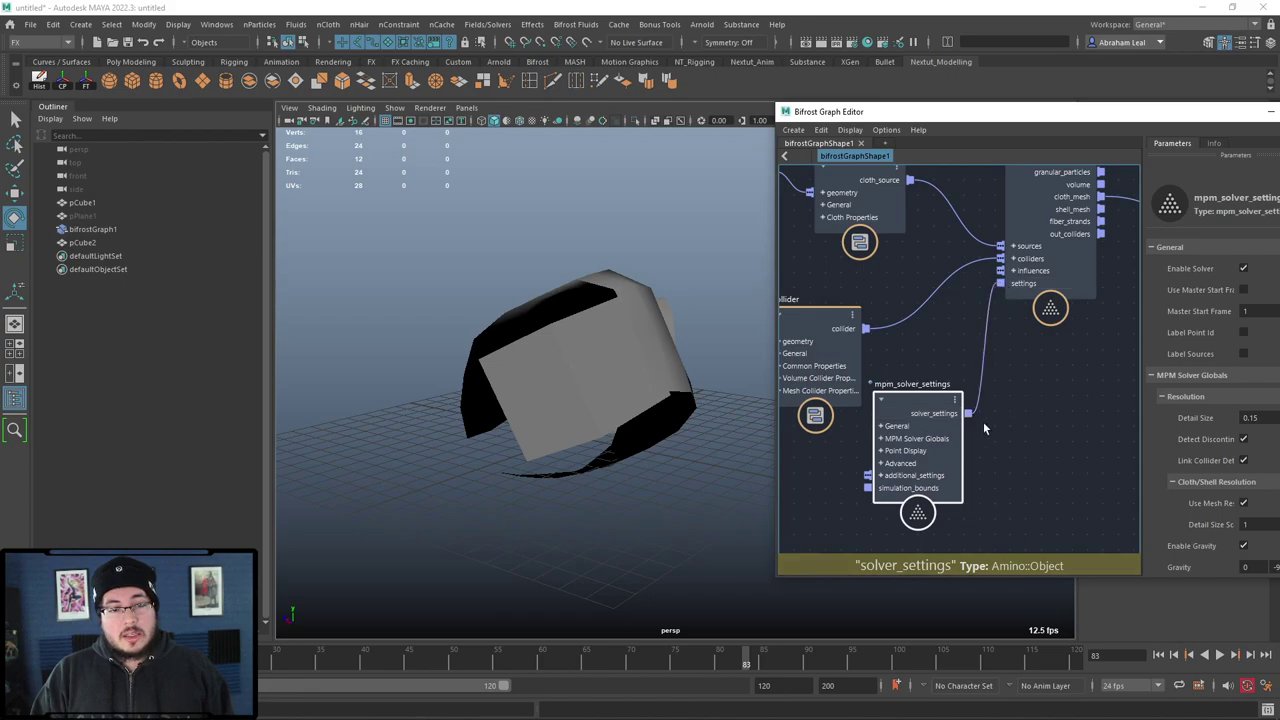
{"action": "left_click_drag", "start_coordinate": [916, 398], "coordinate": [904, 421]}
{"action": "scroll", "coordinate": [1005, 395], "scroll_direction": "down", "scroll_amount": 2}
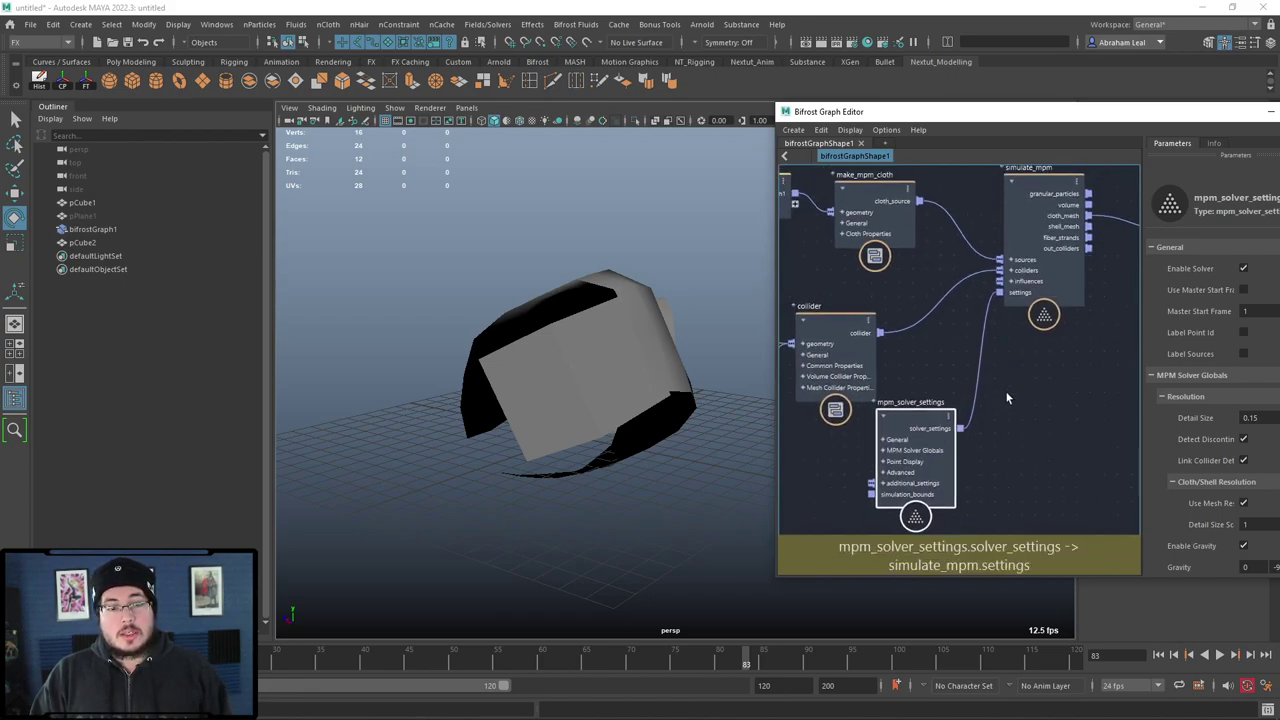
{"action": "middle_click_drag", "start_coordinate": [1000, 334], "coordinate": [995, 358], "text": "alt"}
Step: Reposition the graph editor to expose the mpm_solver_settings parameters in full, keeping the draped cloth in view
{"action": "left_click_drag", "start_coordinate": [1061, 113], "coordinate": [913, 83]}
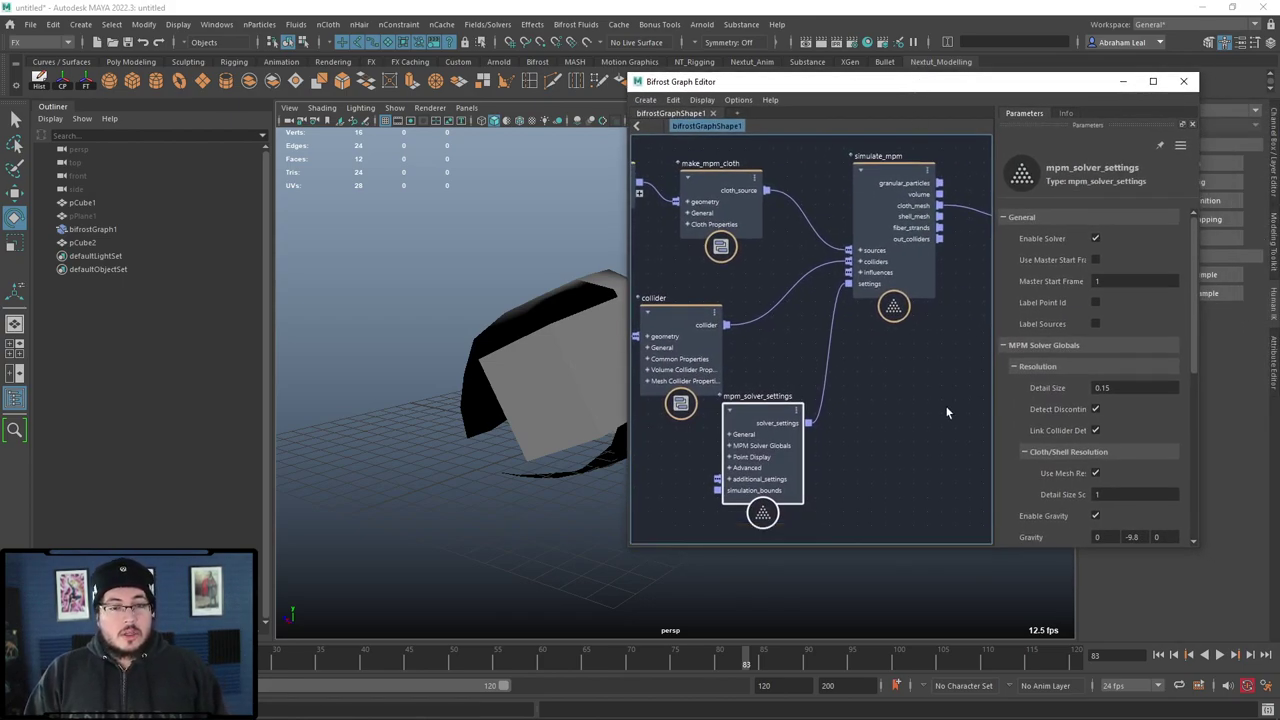
{"action": "scroll", "coordinate": [880, 408], "scroll_direction": "up", "scroll_amount": 1}
{"action": "middle_click_drag", "start_coordinate": [875, 410], "coordinate": [899, 409], "text": "alt"}
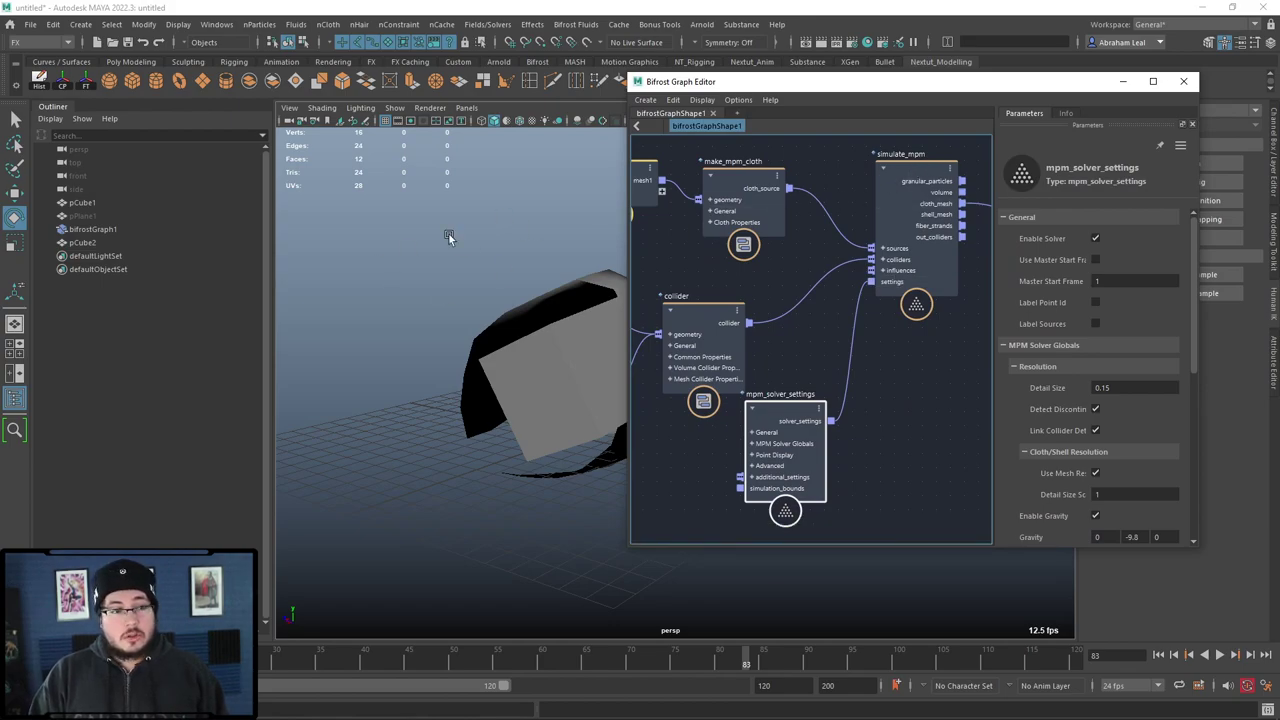
{"action": "left_click_drag", "start_coordinate": [548, 316], "coordinate": [770, 395], "text": "alt"}
{"action": "middle_click_drag", "start_coordinate": [947, 423], "coordinate": [979, 411], "text": "alt"}
{"action": "scroll", "coordinate": [1094, 411], "scroll_direction": "down", "scroll_amount": 1}
{"action": "scroll", "coordinate": [1096, 411], "scroll_direction": "up", "scroll_amount": 1}
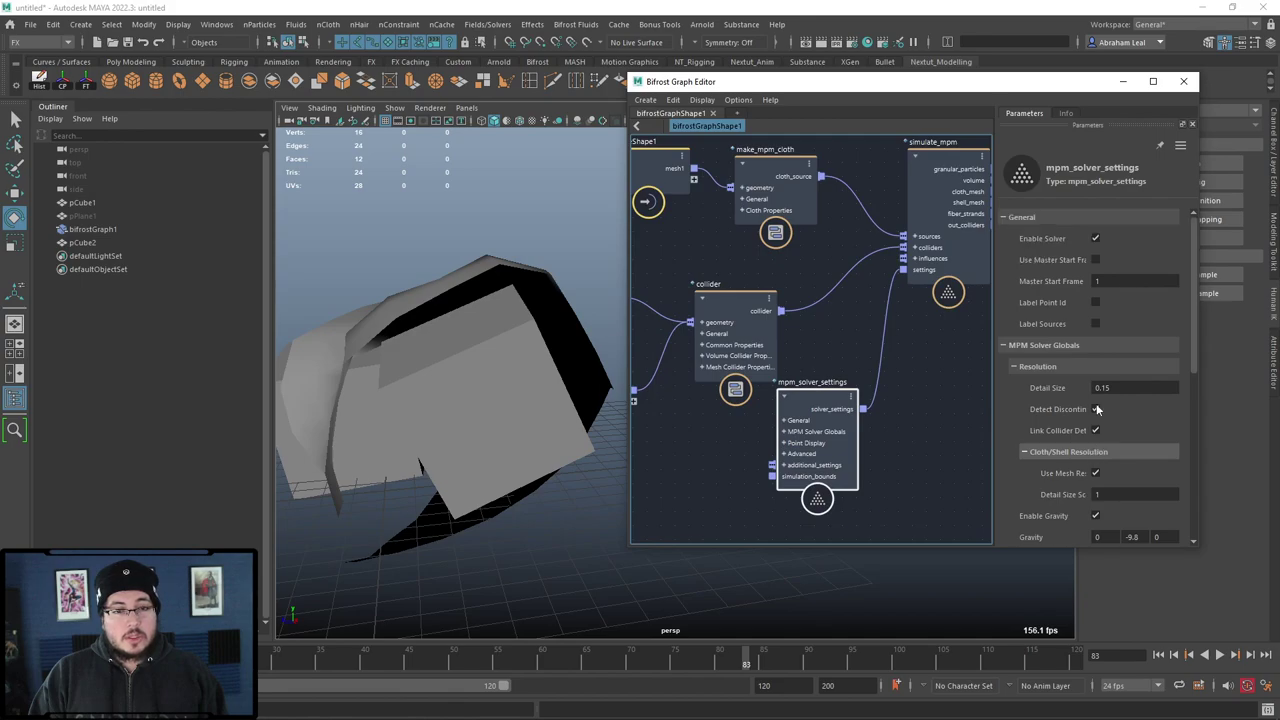
Step: Set the MPM solver's Detail Size to 0.01, replay the simulation from the first frame, and rewind it
{"action": "scroll", "coordinate": [1064, 370], "scroll_direction": "down", "scroll_amount": 2}
{"action": "scroll", "coordinate": [1064, 370], "scroll_direction": "down", "scroll_amount": 1}
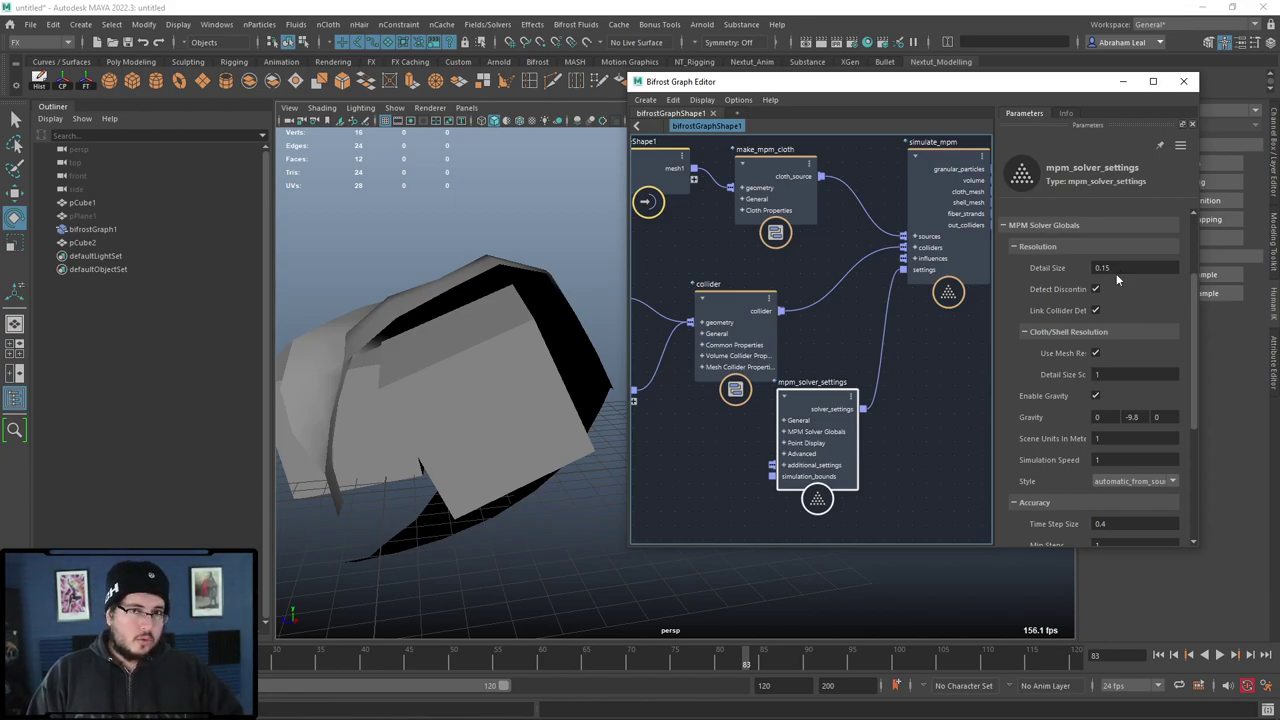
{"action": "left_click", "coordinate": [1116, 267]}
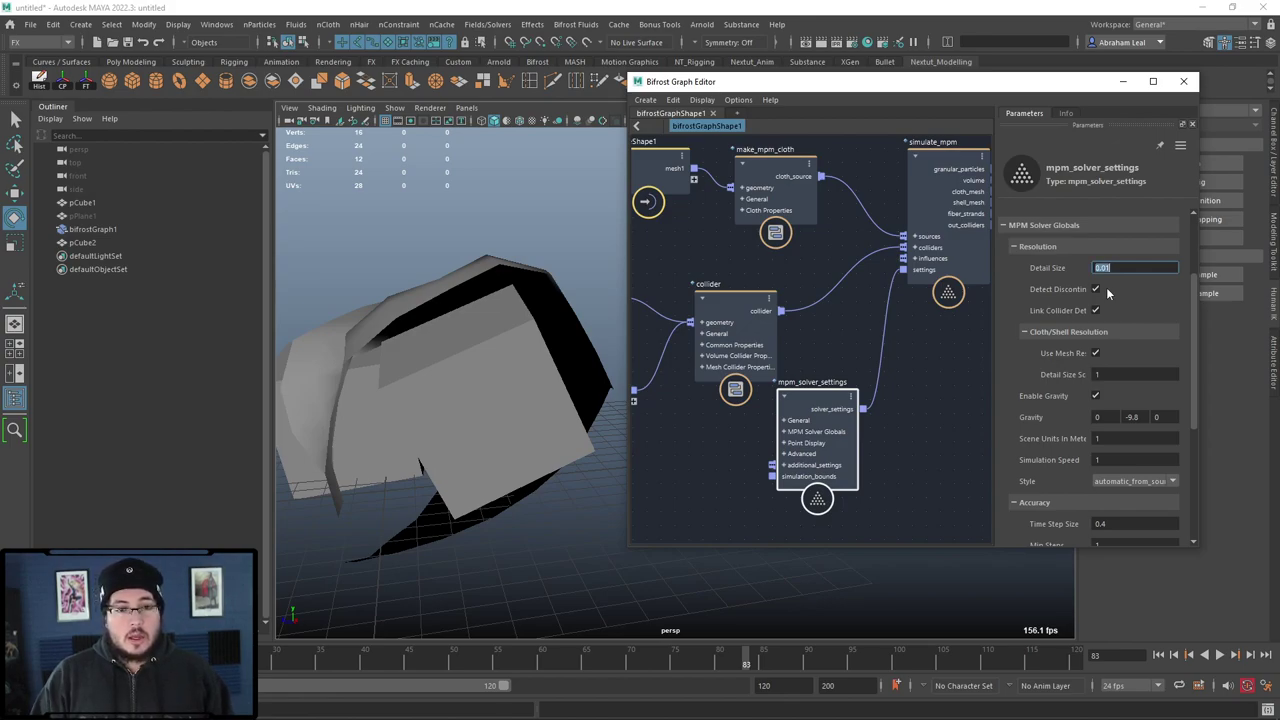
{"action": "left_click", "coordinate": [1158, 655]}
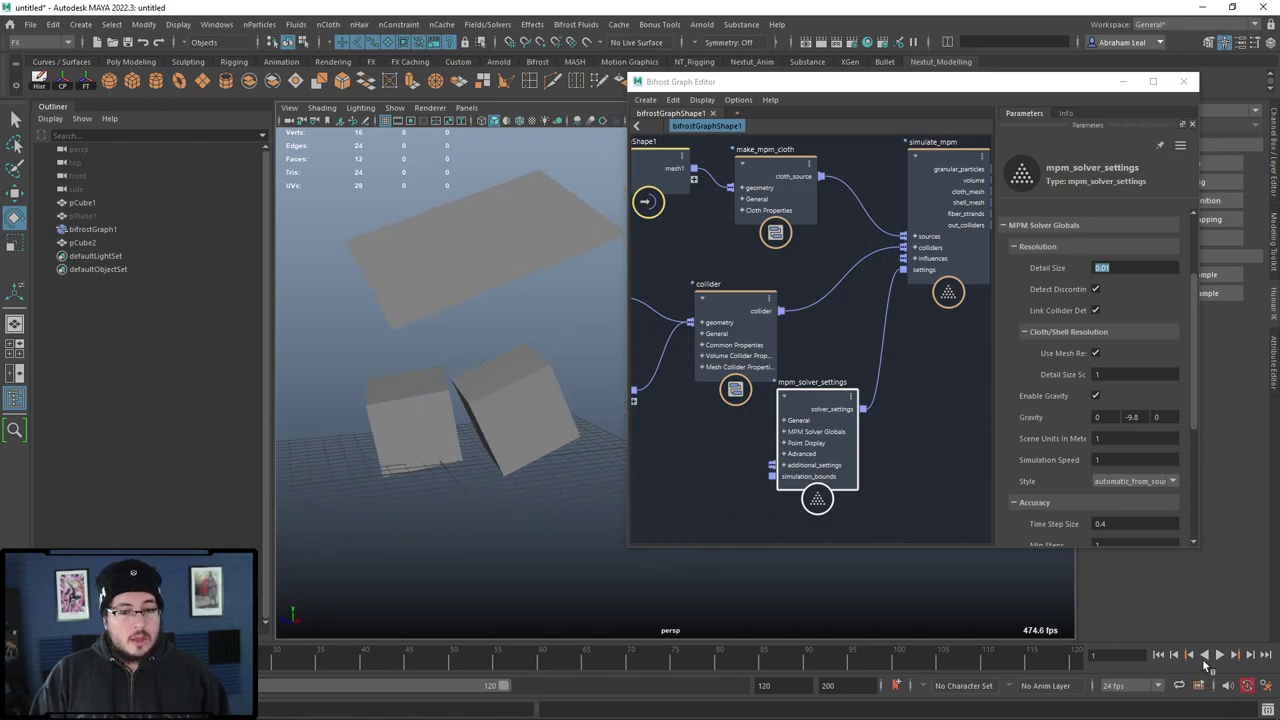
{"action": "left_click", "coordinate": [1218, 655]}
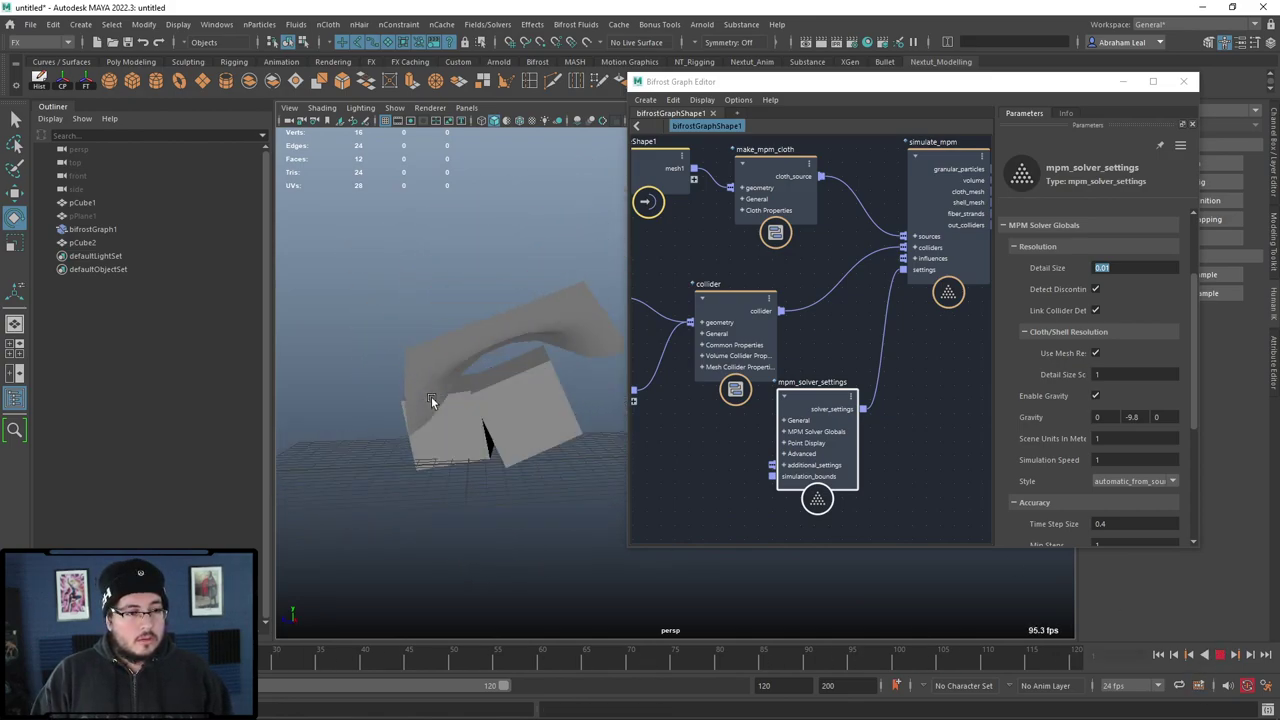
{"action": "left_click", "coordinate": [1158, 655]}
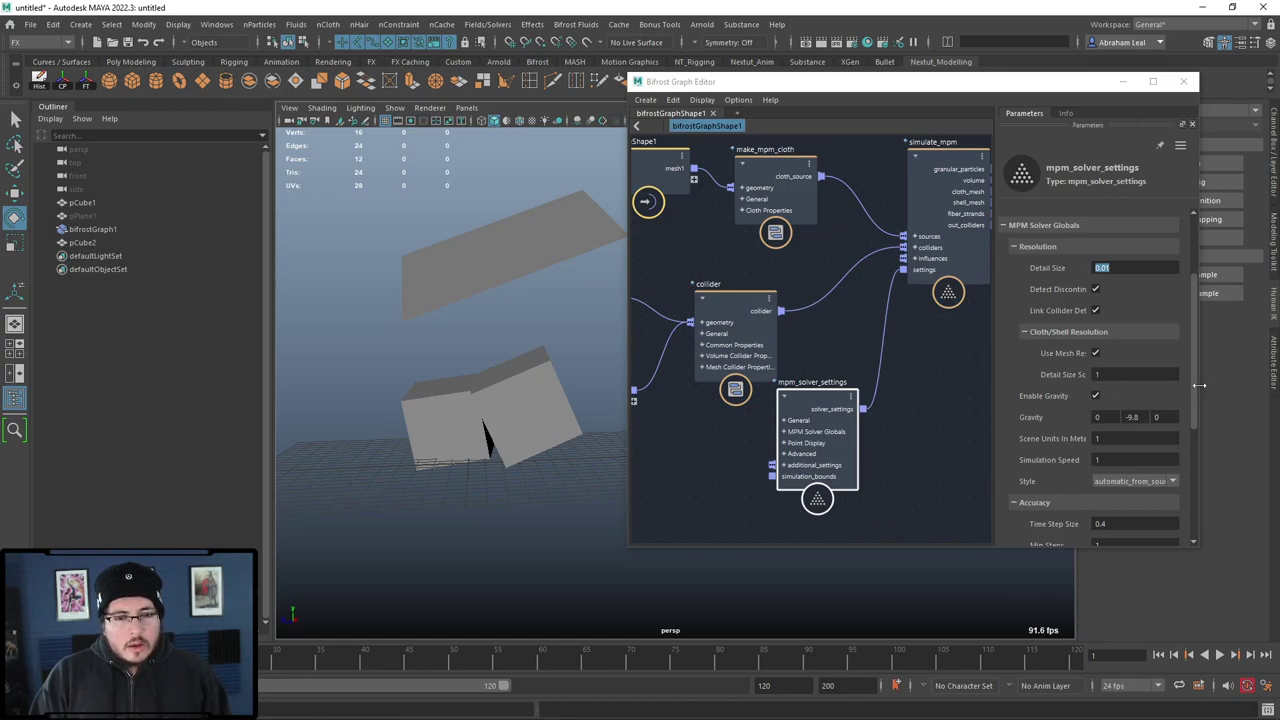
Step: Widen the graph editor and its parameter area so the mpm_solver_settings names and values show in full
{"action": "left_click_drag", "start_coordinate": [1190, 387], "coordinate": [1235, 386]}
{"action": "left_click_drag", "start_coordinate": [1046, 388], "coordinate": [977, 380]}
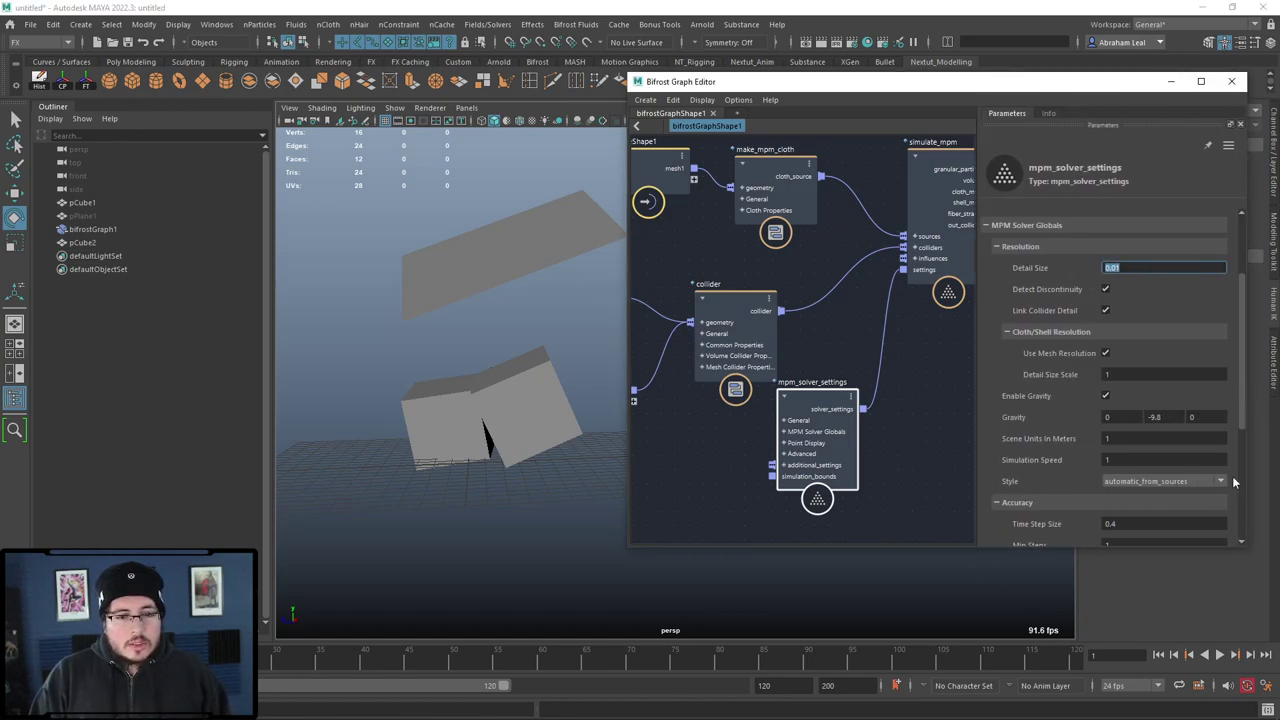
{"action": "left_click", "coordinate": [1138, 269]}
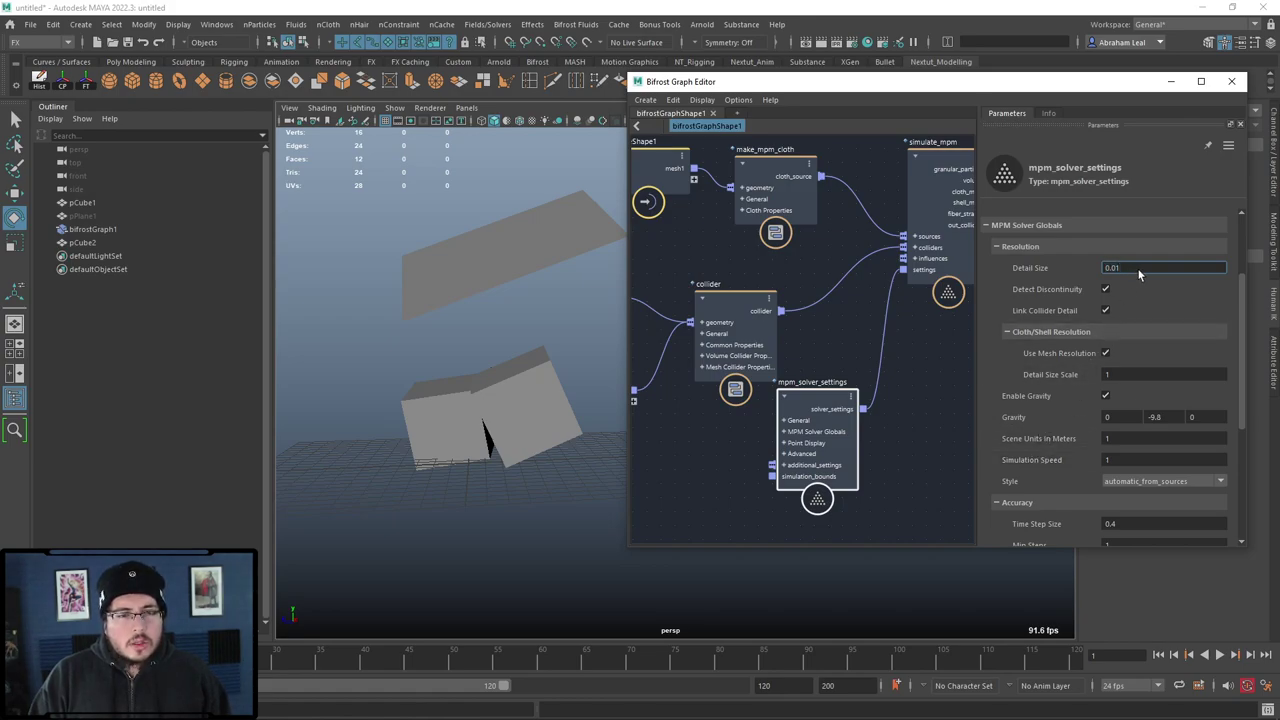
Step: Select pPlane1, switch to the Modeling menu set, and subdivide the plane with Mesh Smooth
{"action": "left_click", "coordinate": [485, 276]}
{"action": "left_click", "coordinate": [82, 216]}
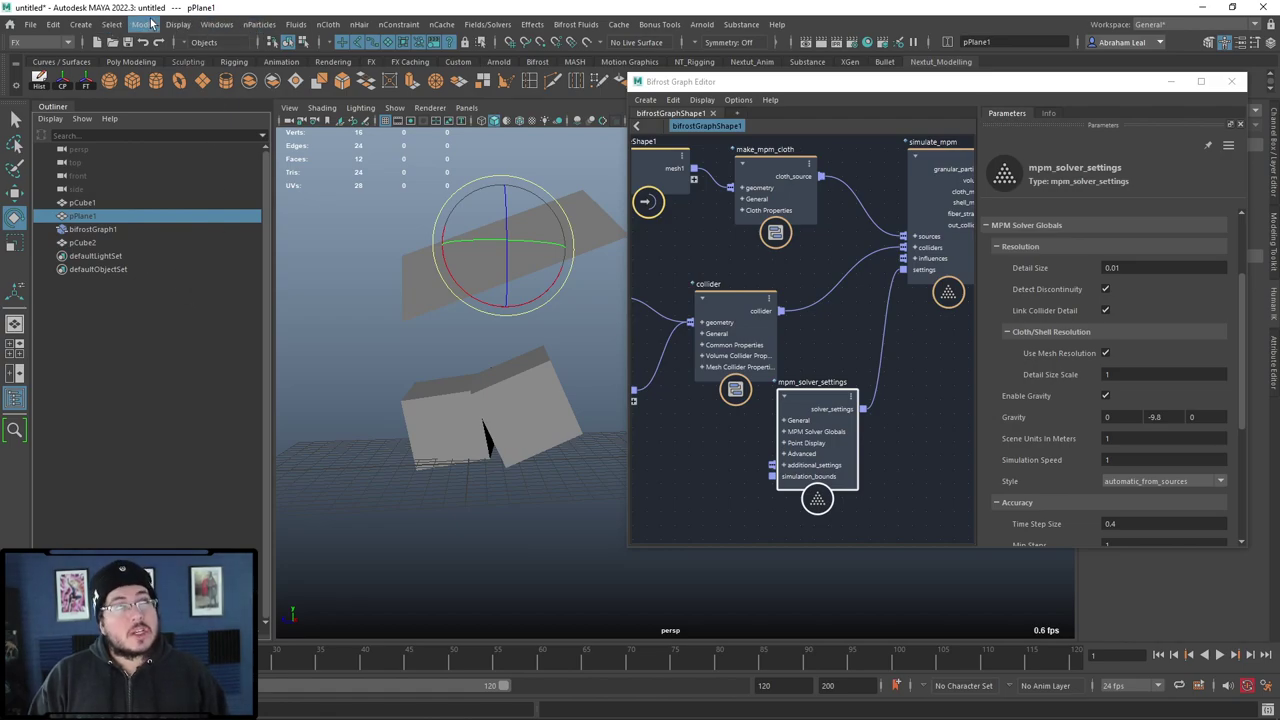
{"action": "left_click", "coordinate": [40, 42]}
{"action": "left_click", "coordinate": [40, 57]}
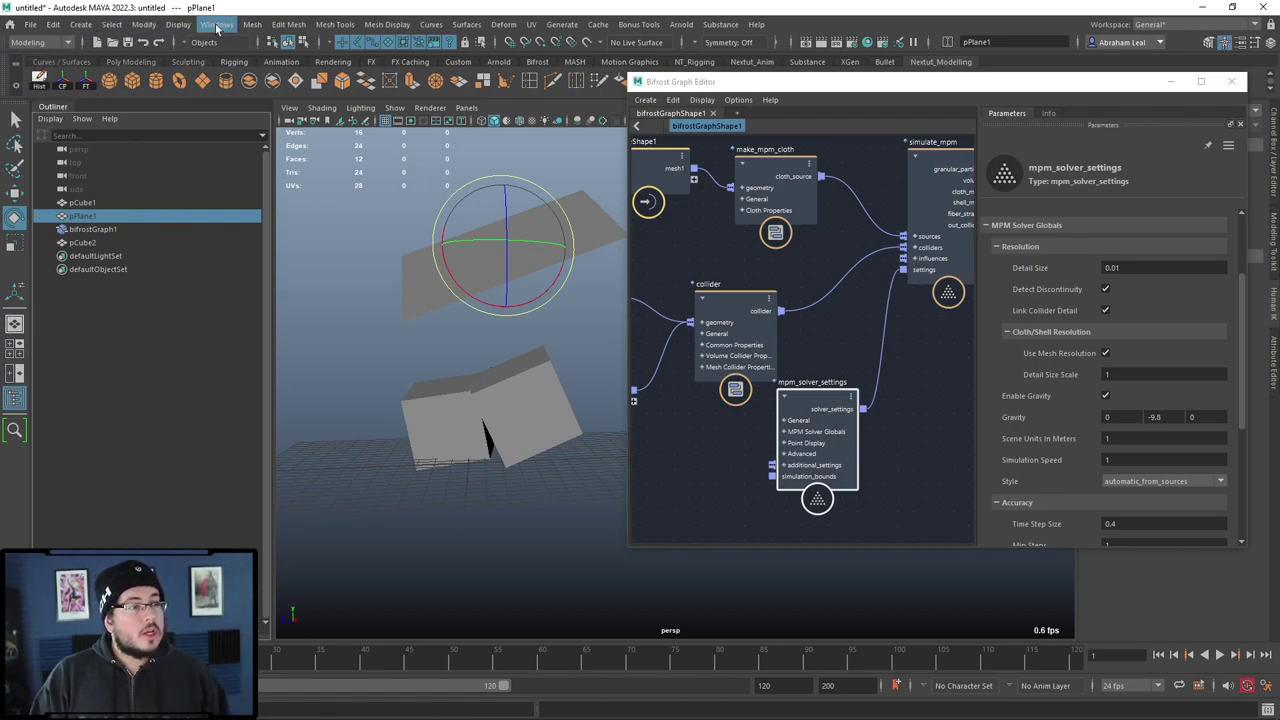
{"action": "left_click", "coordinate": [251, 24]}
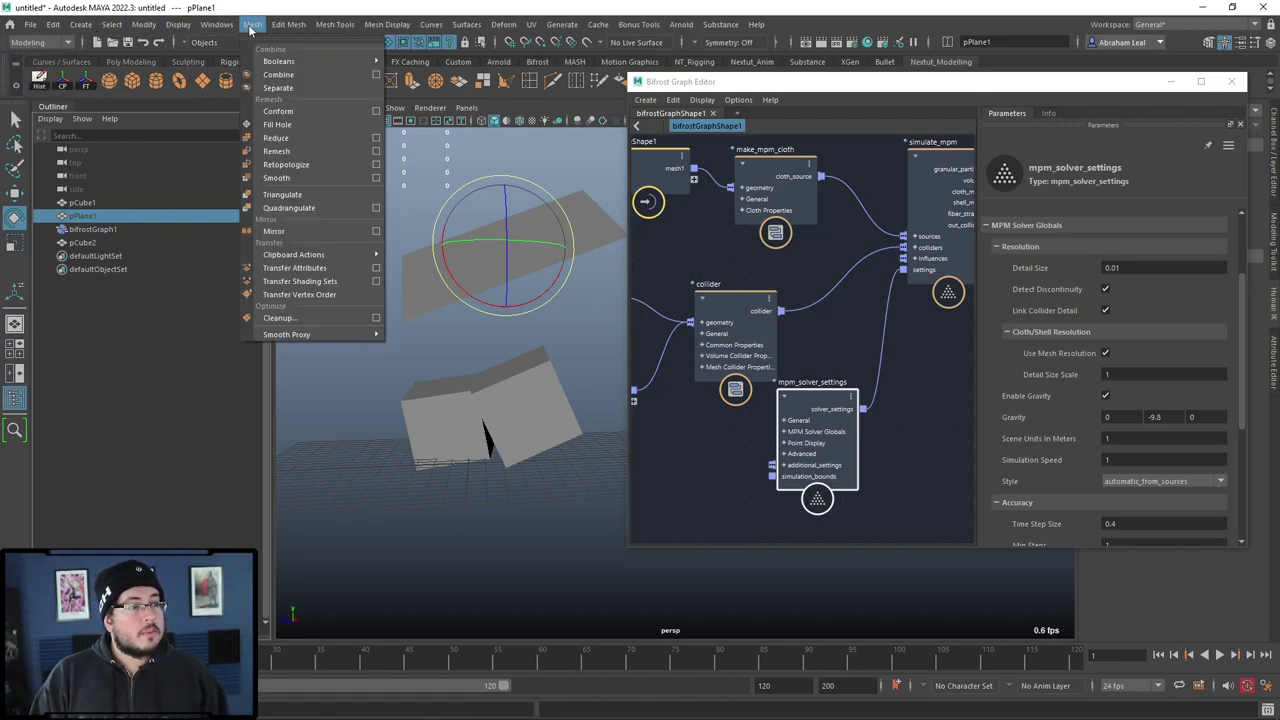
{"action": "left_click", "coordinate": [289, 177]}
{"action": "left_click", "coordinate": [334, 208]}
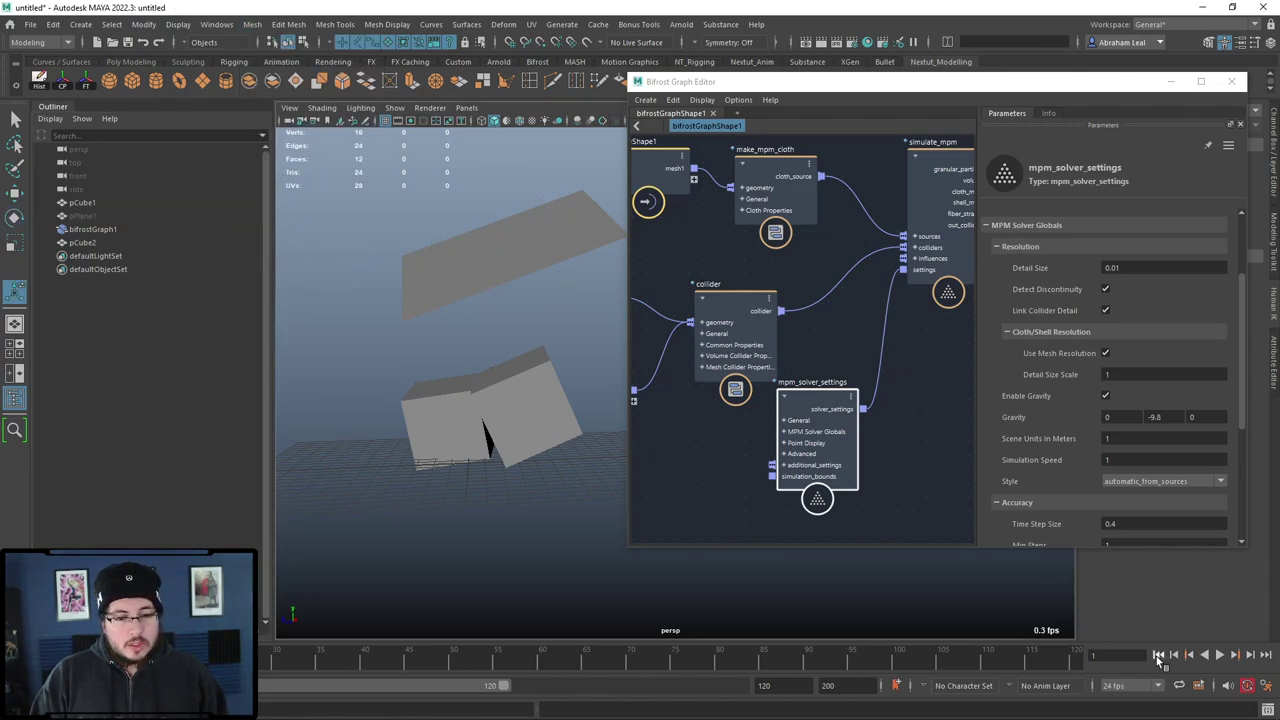
Step: Set the MPM solver's Detail Size to 0.001, replay the cloth simulation, and return to the first frame
{"action": "left_click", "coordinate": [1127, 270]}
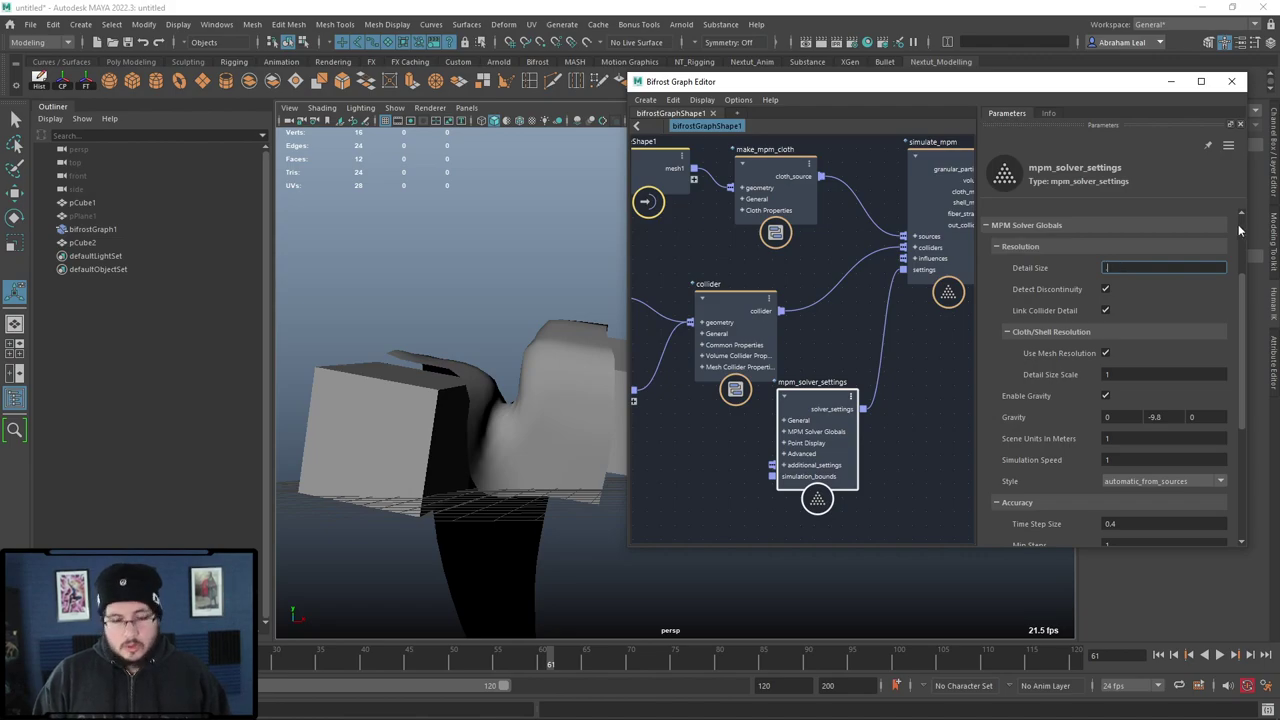
{"action": "type", "text": "0.001"}
{"action": "key", "text": "Return"}
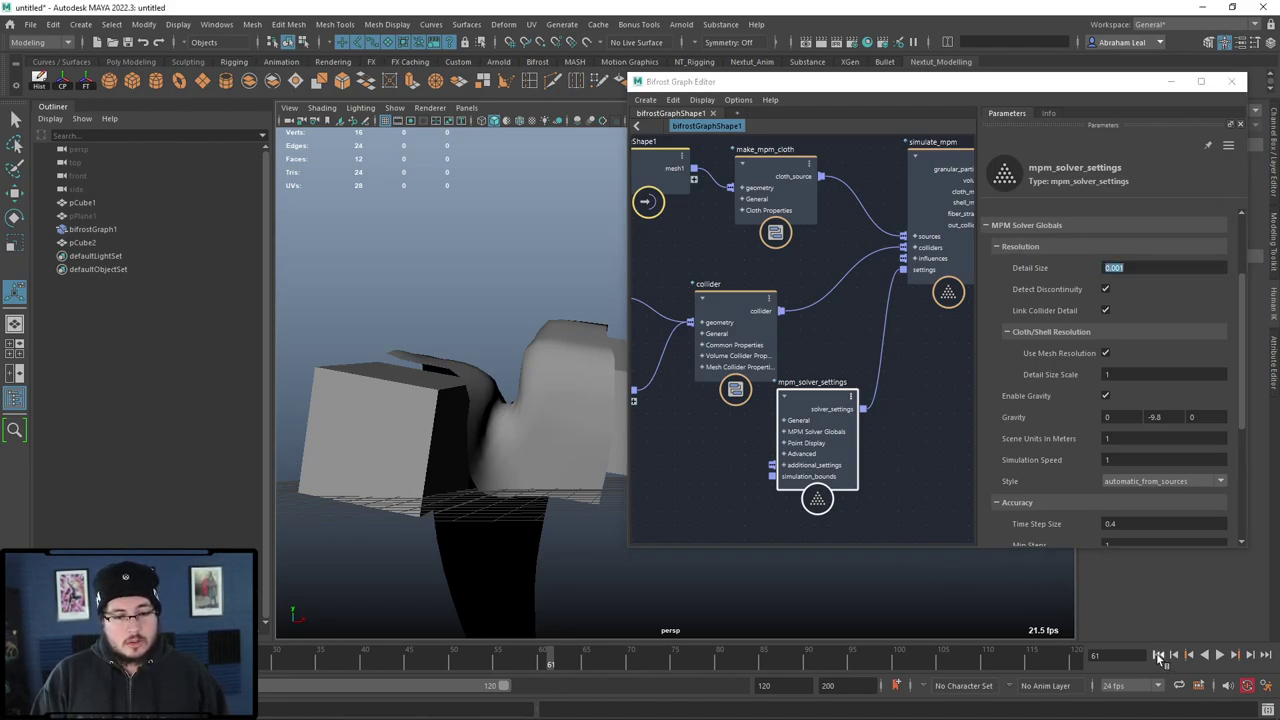
{"action": "left_click", "coordinate": [1220, 655]}
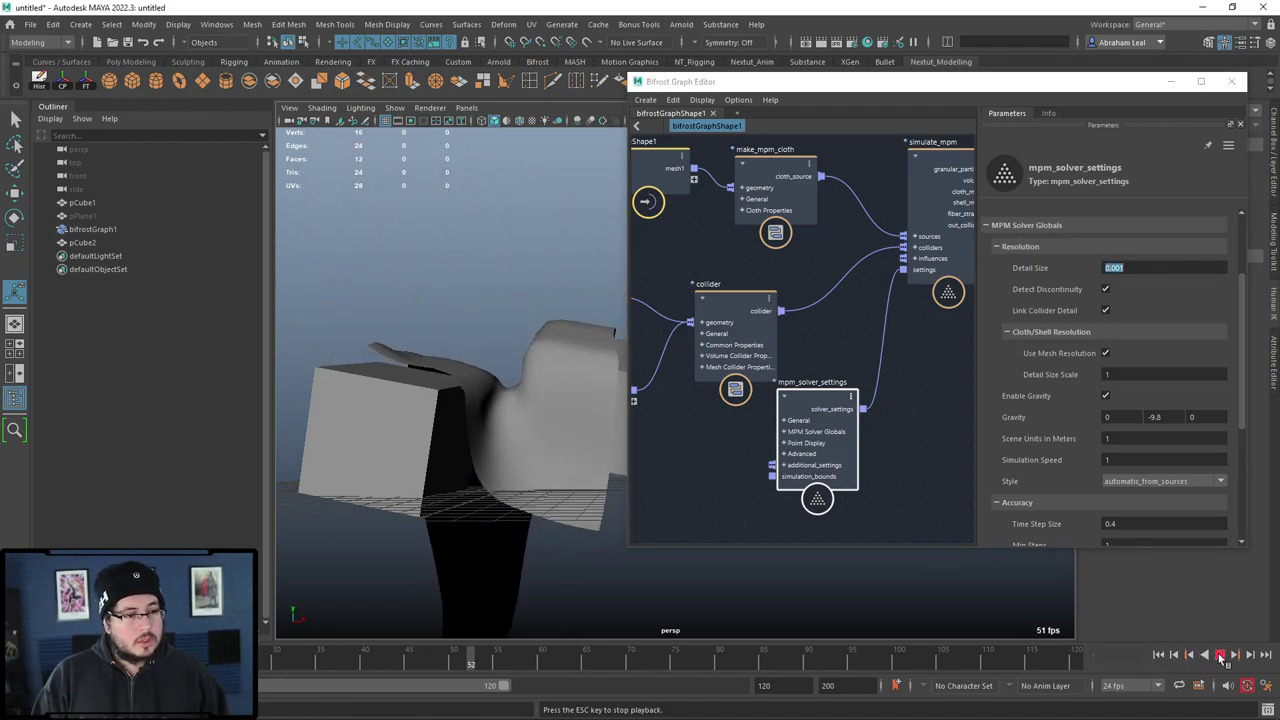
{"action": "left_click", "coordinate": [1170, 655]}
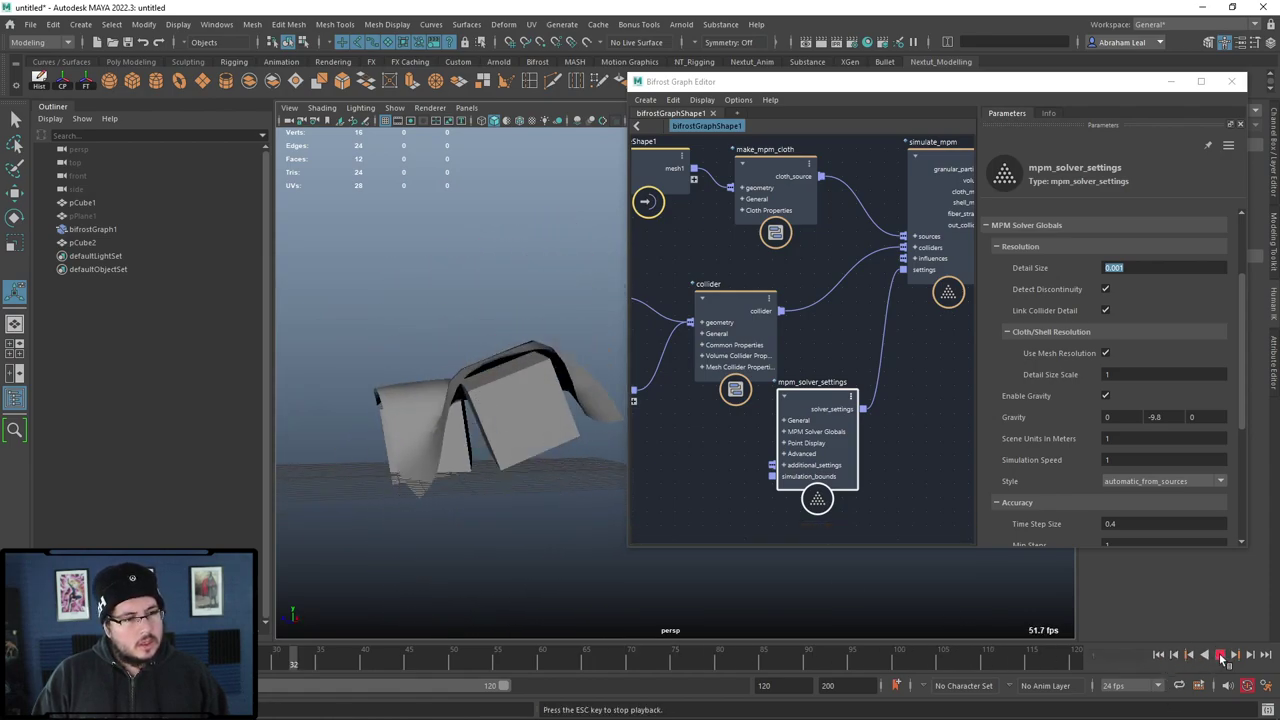
{"action": "left_click", "coordinate": [1221, 655]}
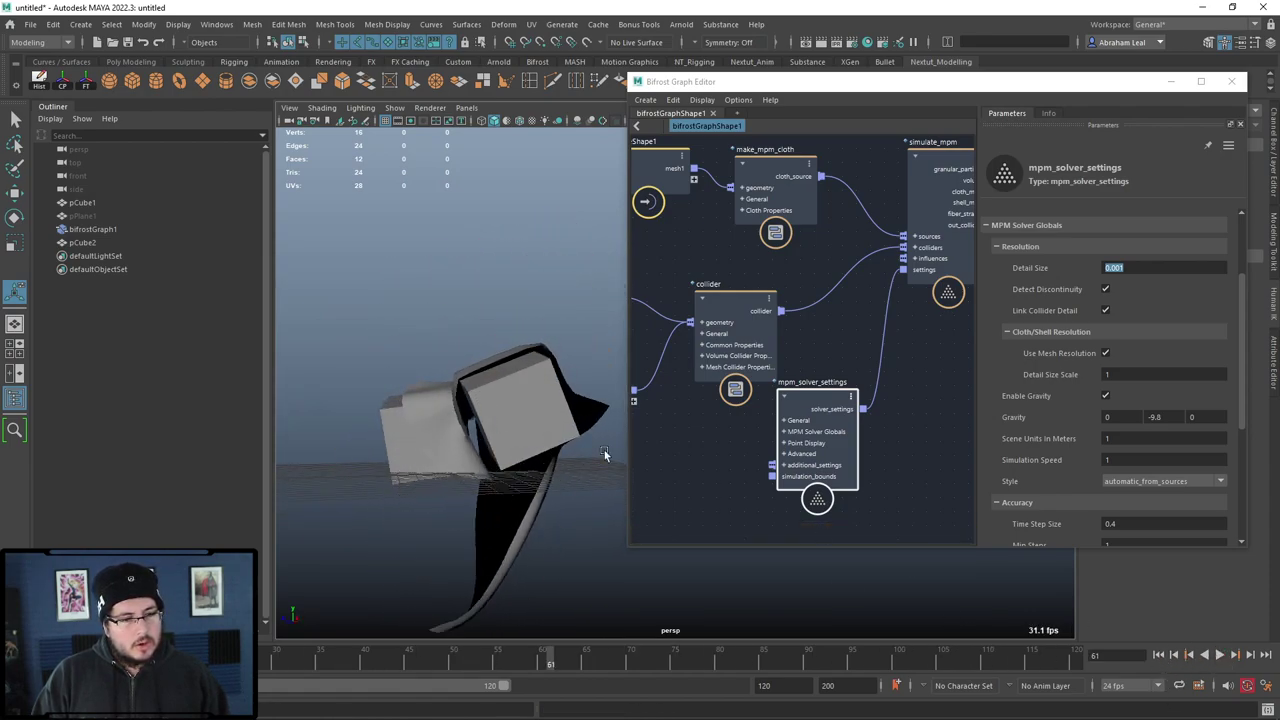
{"action": "left_click", "coordinate": [1163, 657]}
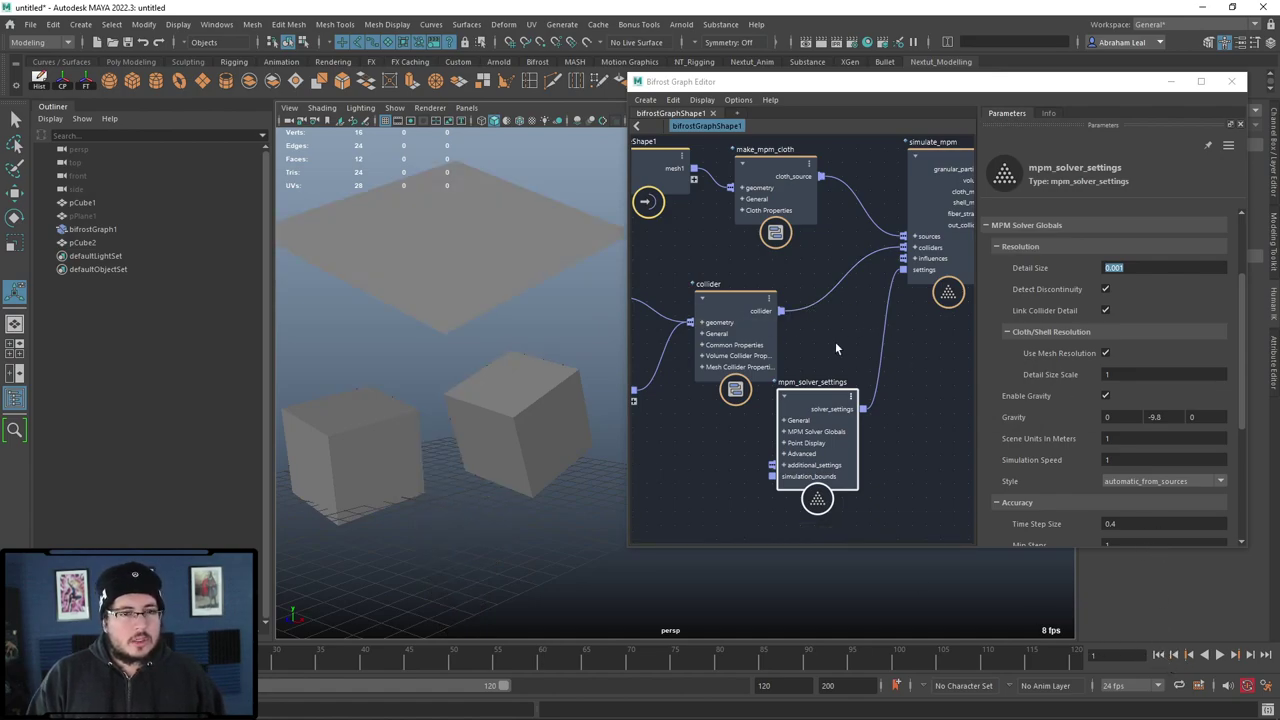
Step: Set Scene Units In Meters to 0.1 on the mpm_solver_settings node
{"action": "middle_click_drag", "start_coordinate": [801, 263], "coordinate": [756, 294], "text": "alt"}
{"action": "left_click", "coordinate": [877, 204]}
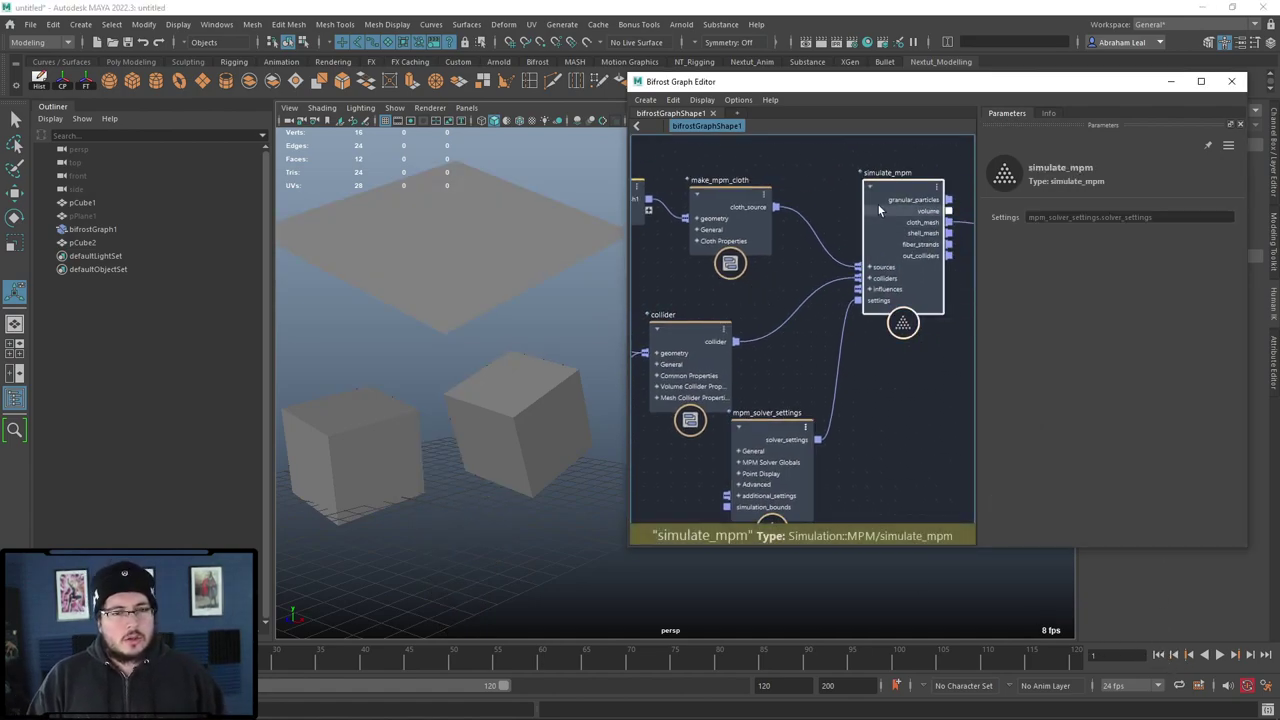
{"action": "left_click", "coordinate": [789, 426]}
{"action": "scroll", "coordinate": [1083, 371], "scroll_direction": "down", "scroll_amount": 4}
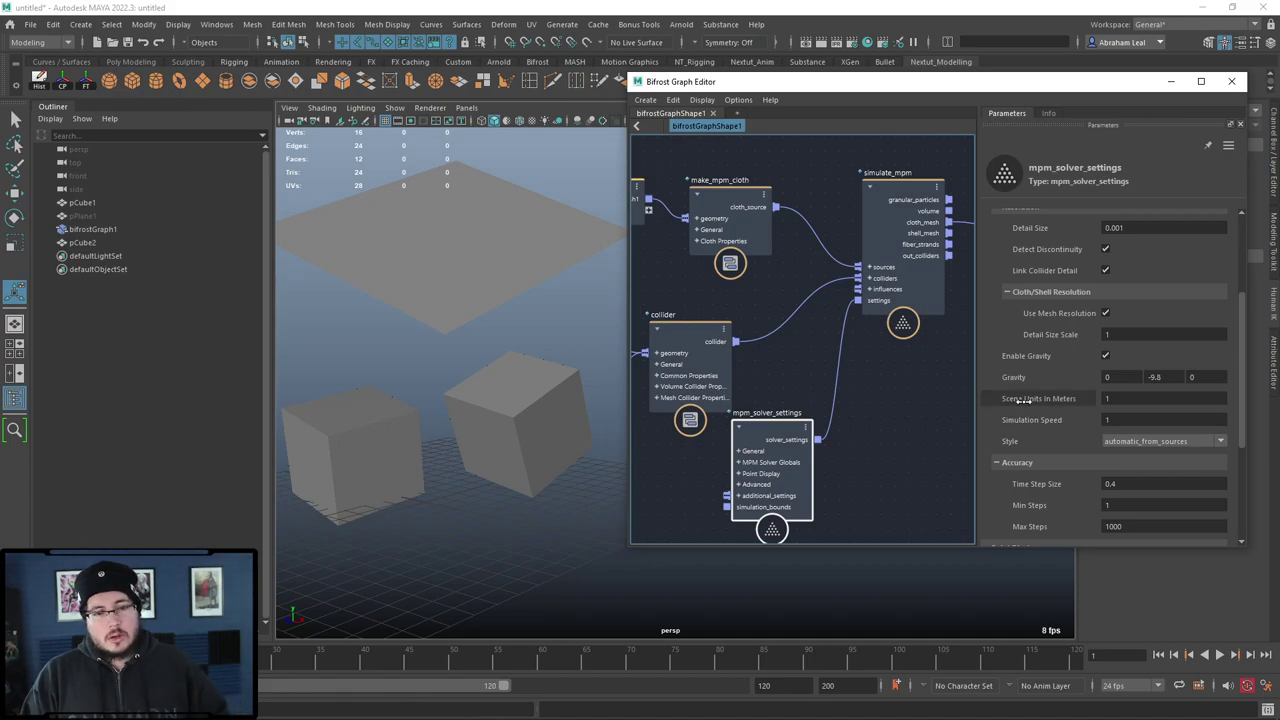
{"action": "left_click", "coordinate": [1118, 398]}
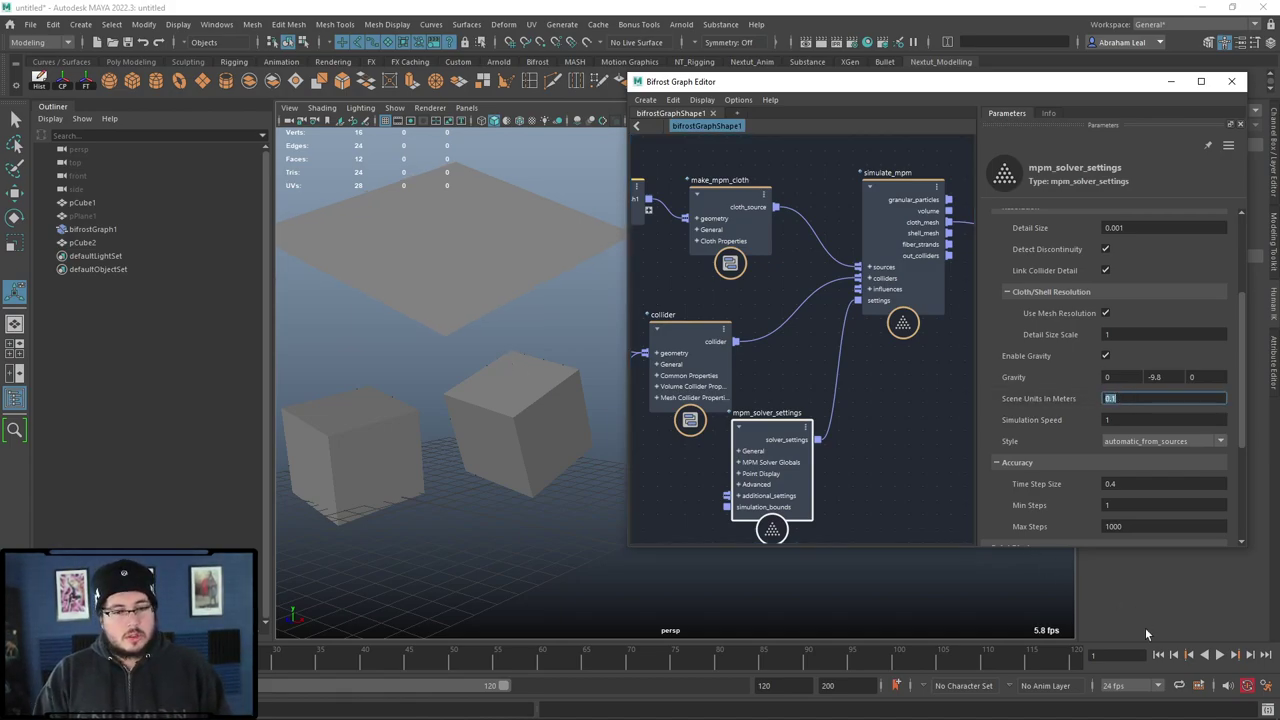
Step: Play the simulation from the first frame, examine the draped cloth from a higher angle, and rewind it
{"action": "left_click", "coordinate": [1158, 655]}
{"action": "left_click", "coordinate": [1220, 655]}
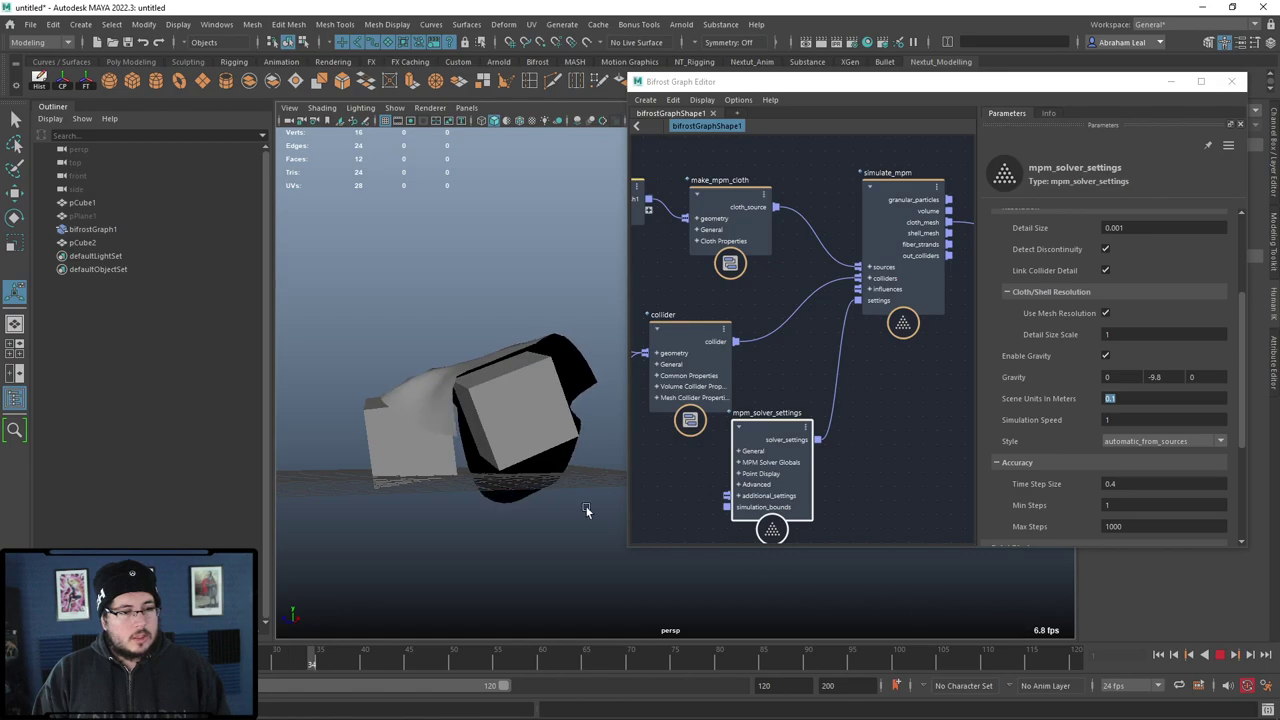
{"action": "left_click_drag", "start_coordinate": [594, 508], "coordinate": [776, 558], "text": "alt"}
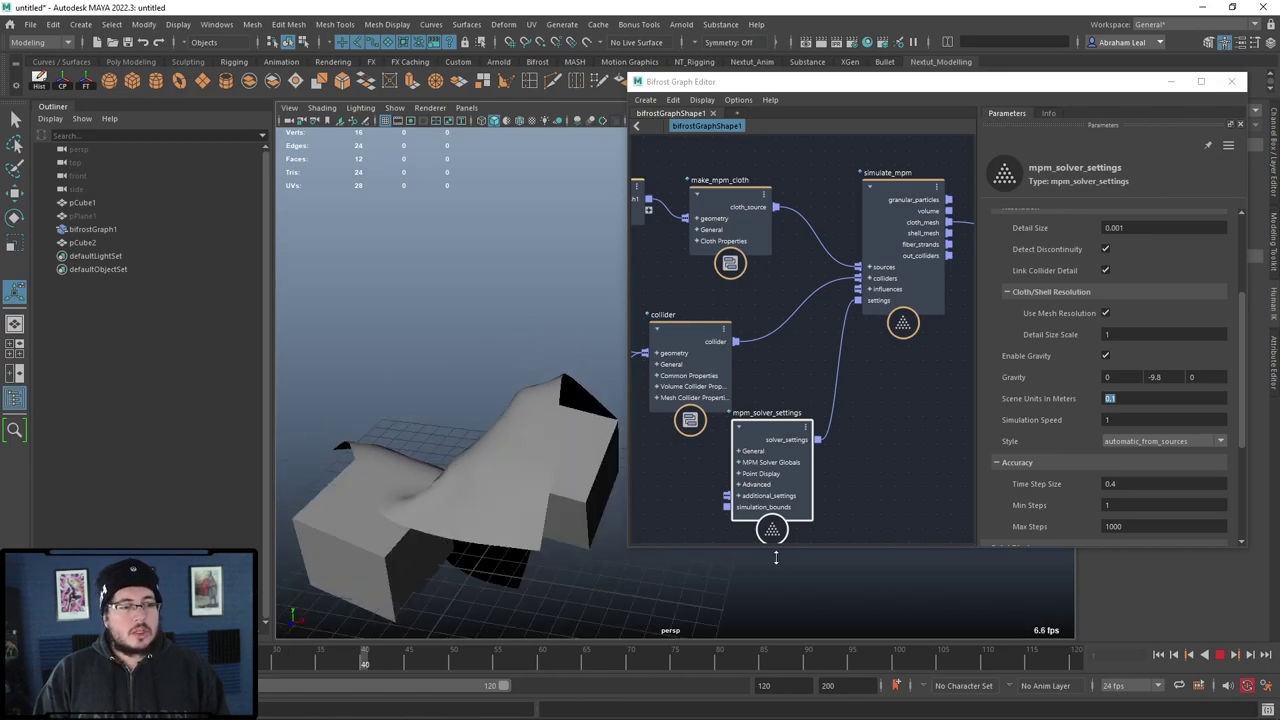
{"action": "left_click", "coordinate": [1159, 656]}
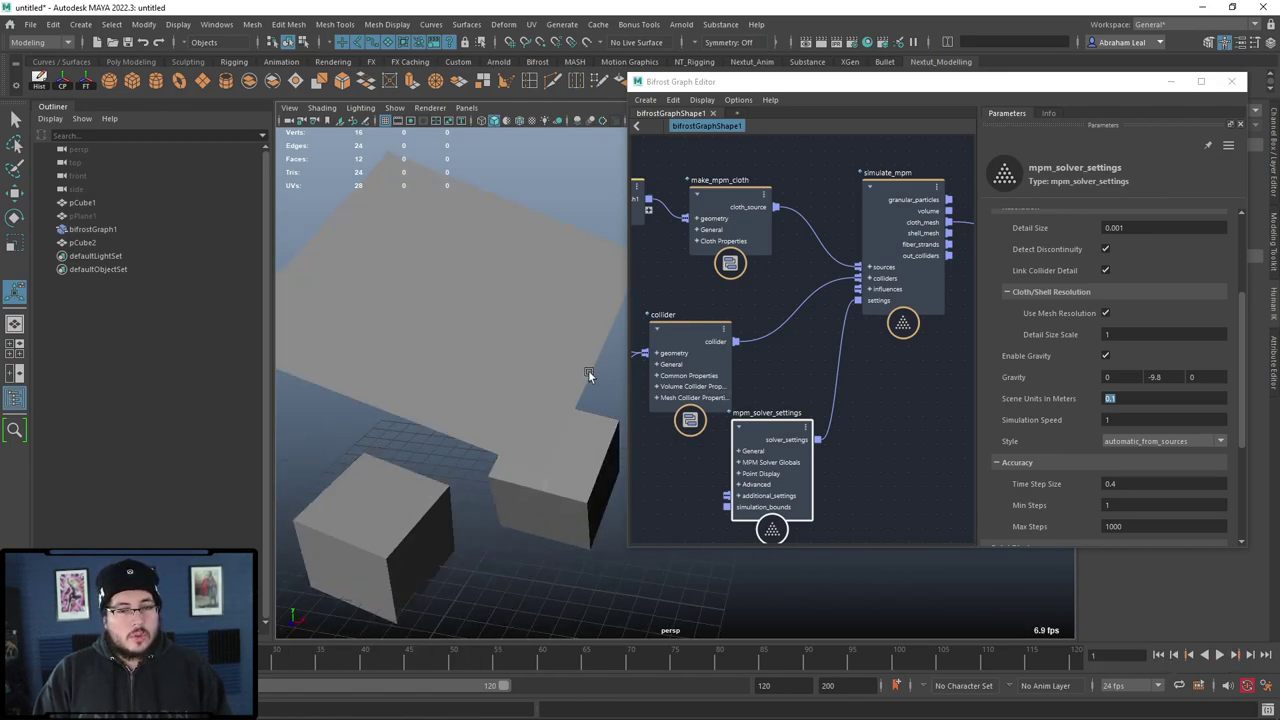
Step: Change the solver's Scene Units In Meters value again, replay the cloth falling onto the cubes, and rewind
{"action": "left_click_drag", "start_coordinate": [588, 370], "coordinate": [532, 370], "text": "alt"}
{"action": "scroll", "coordinate": [532, 370], "scroll_direction": "down", "scroll_amount": 2}
{"action": "left_click", "coordinate": [1133, 398]}
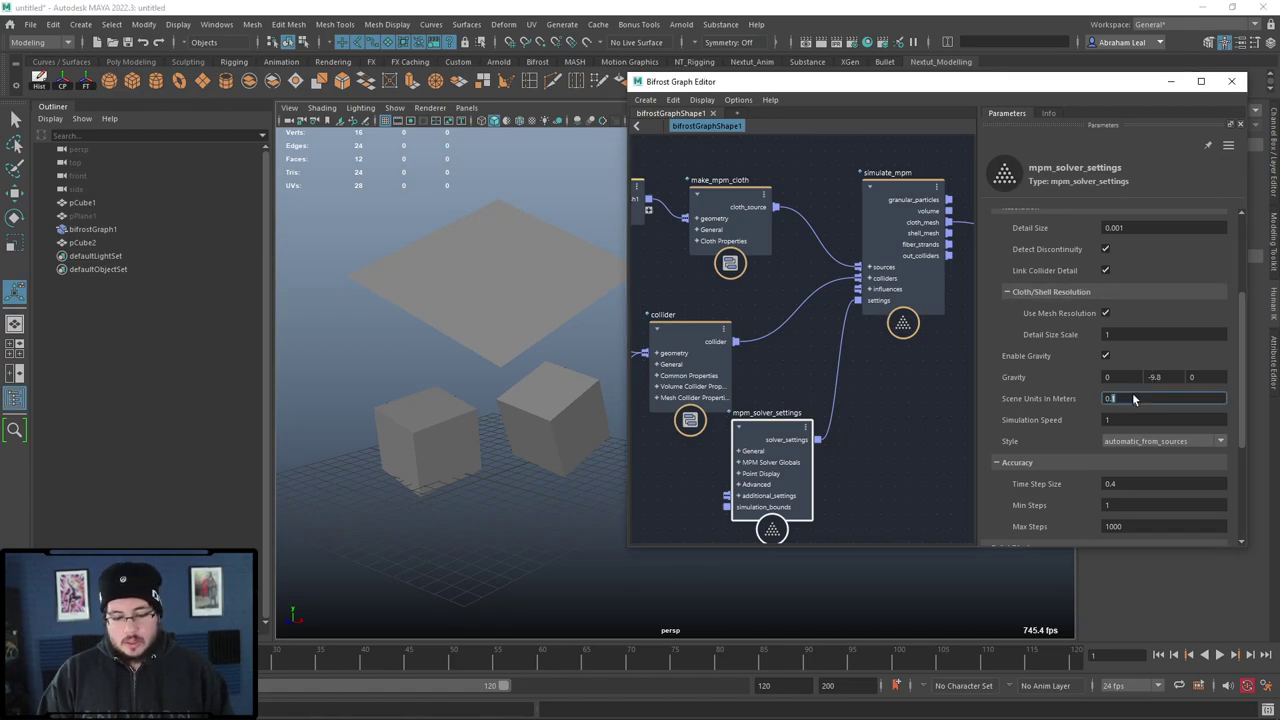
{"action": "left_click", "coordinate": [962, 416]}
{"action": "key", "text": "a"}
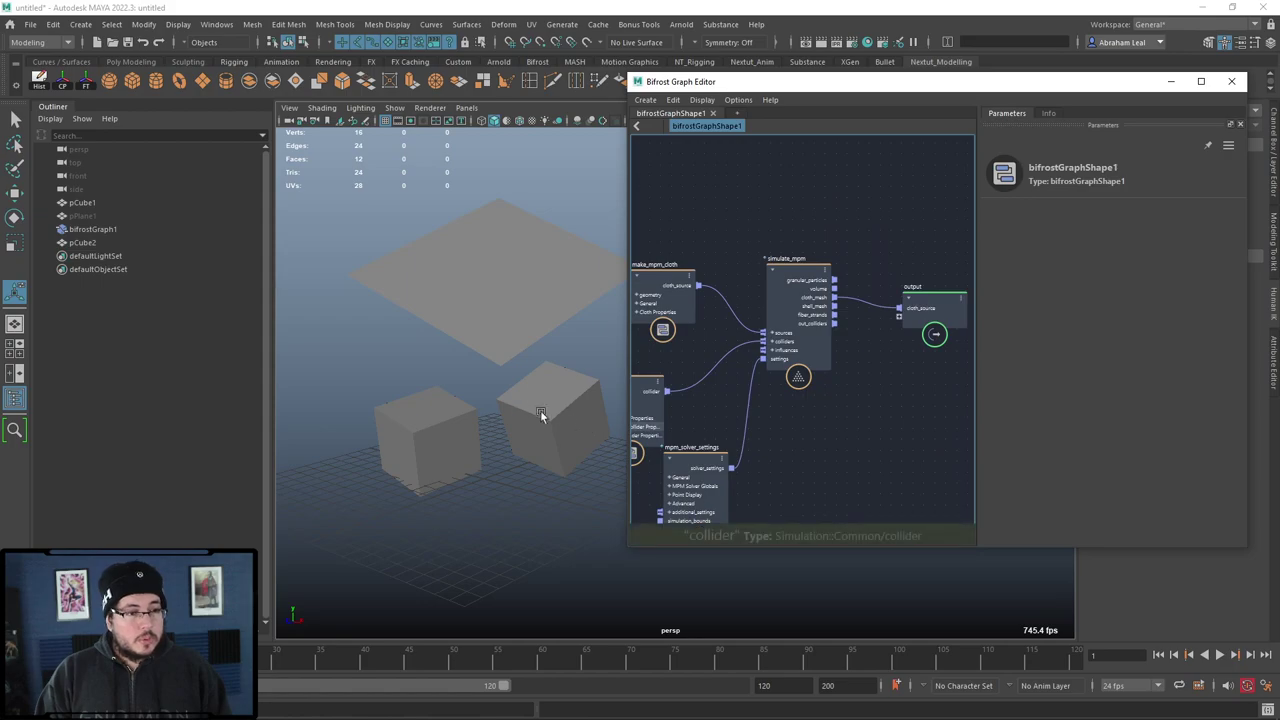
{"action": "left_click", "coordinate": [1220, 655]}
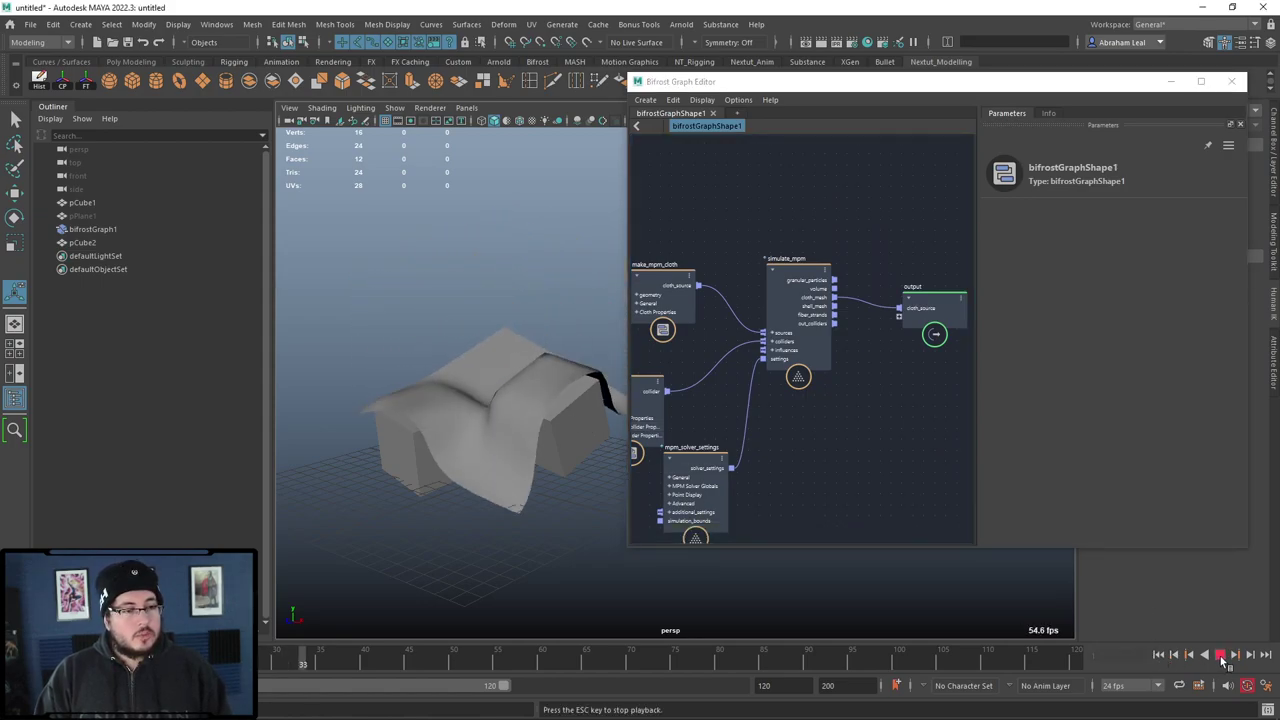
{"action": "left_click", "coordinate": [1220, 655]}
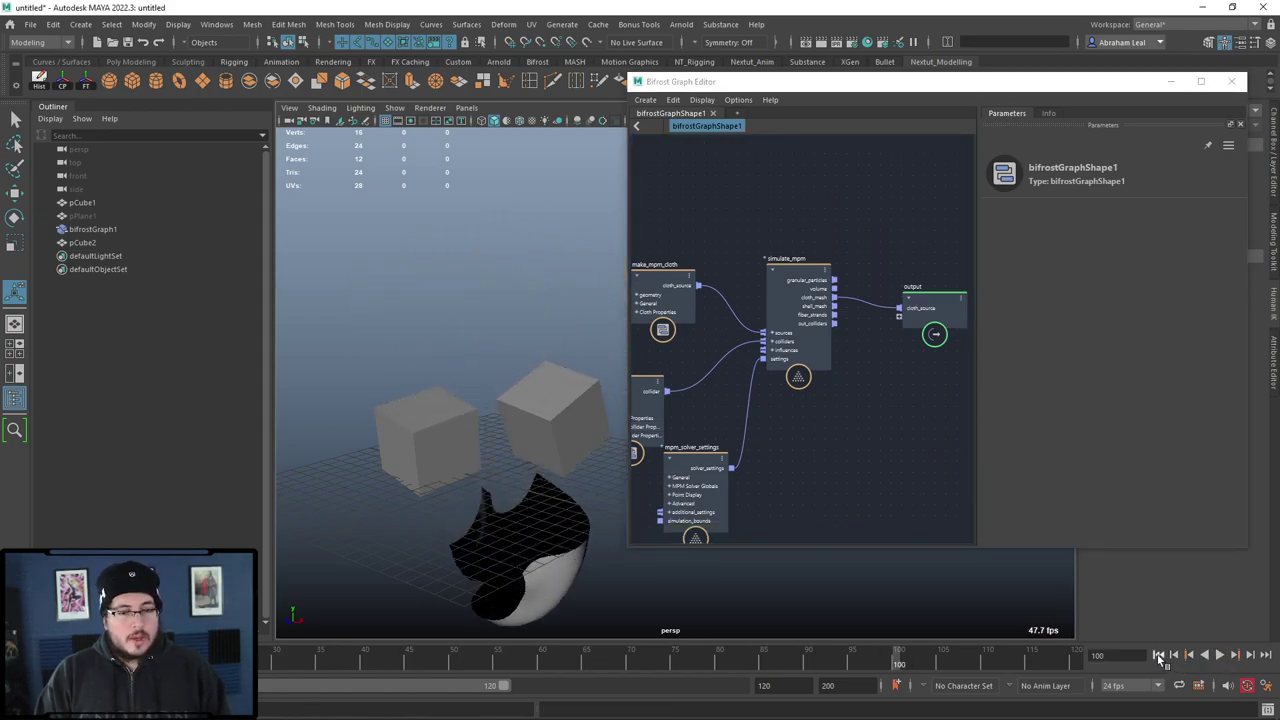
{"action": "left_click", "coordinate": [1158, 656]}
Step: Select pPlane1 and apply Mesh Smooth once more to give the cloth a denser mesh
{"action": "middle_click_drag", "start_coordinate": [863, 486], "coordinate": [992, 471], "text": "alt"}
{"action": "left_click", "coordinate": [575, 310]}
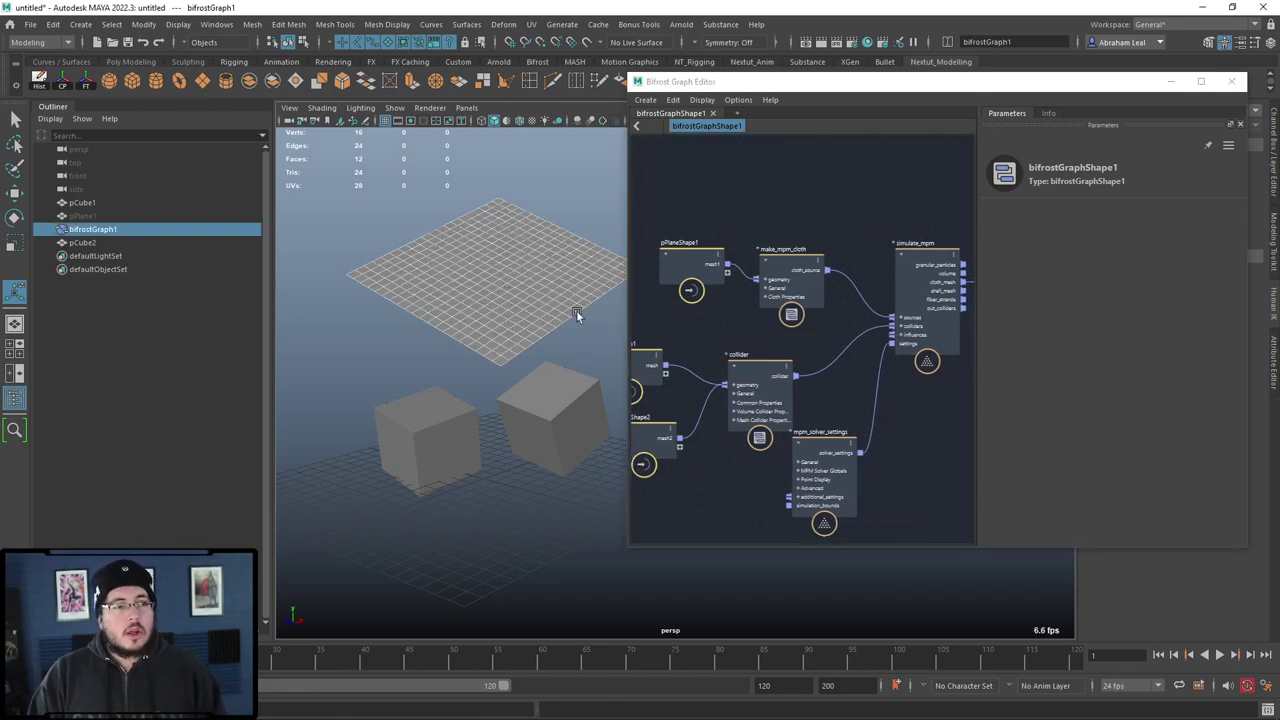
{"action": "left_click", "coordinate": [95, 216]}
{"action": "left_click", "coordinate": [257, 27]}
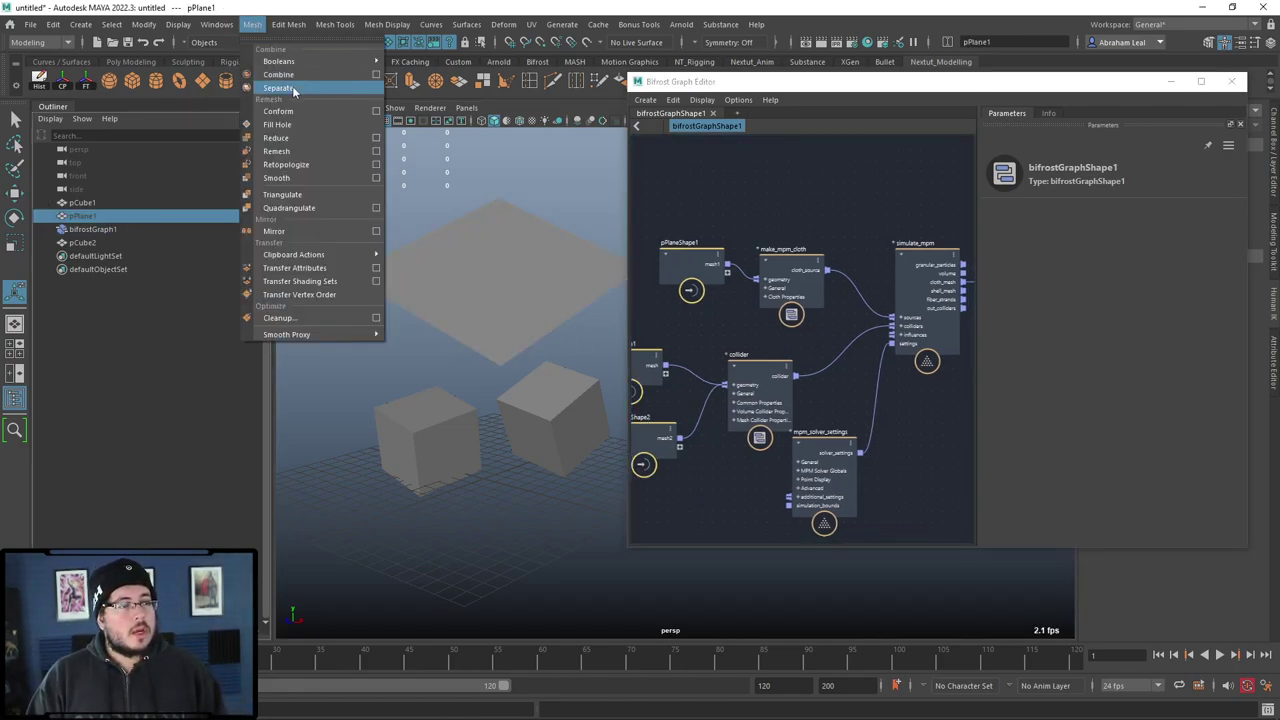
{"action": "left_click", "coordinate": [295, 174]}
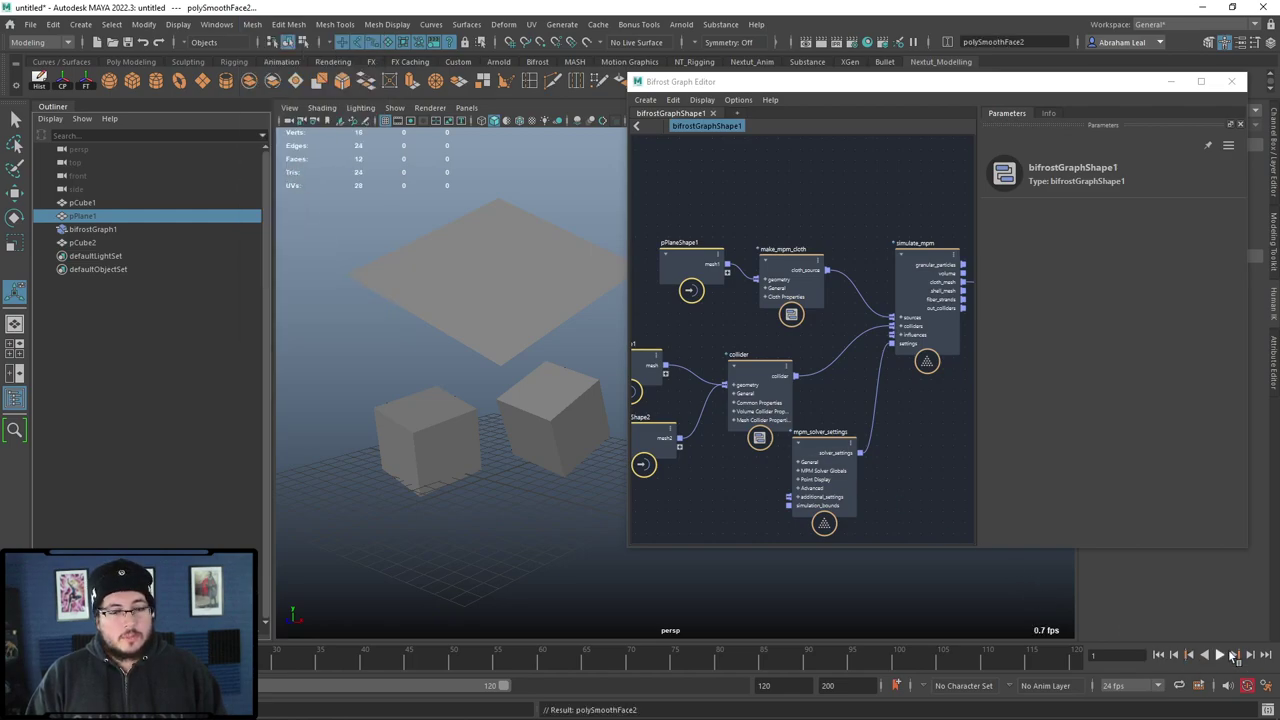
Step: Play the simulation with the denser plane, check the cloth from another angle, and rewind to frame 1
{"action": "left_click", "coordinate": [1220, 655]}
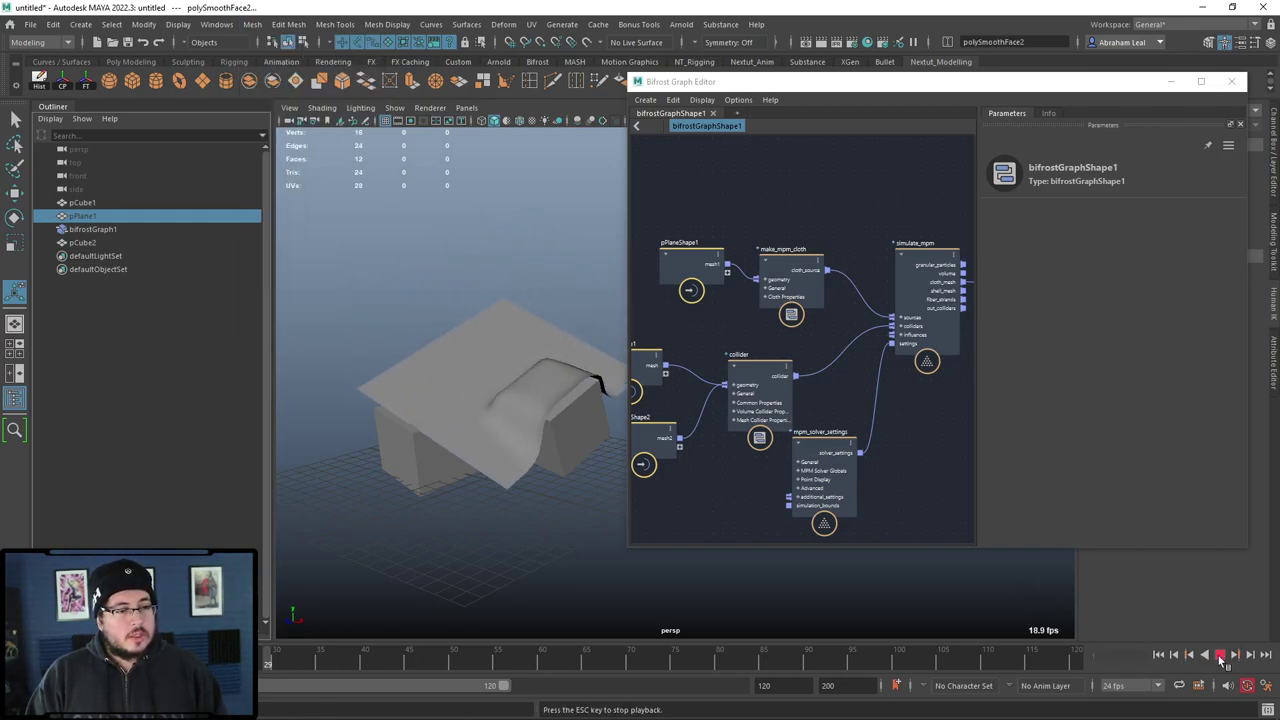
{"action": "left_click_drag", "start_coordinate": [454, 403], "coordinate": [409, 390], "text": "alt"}
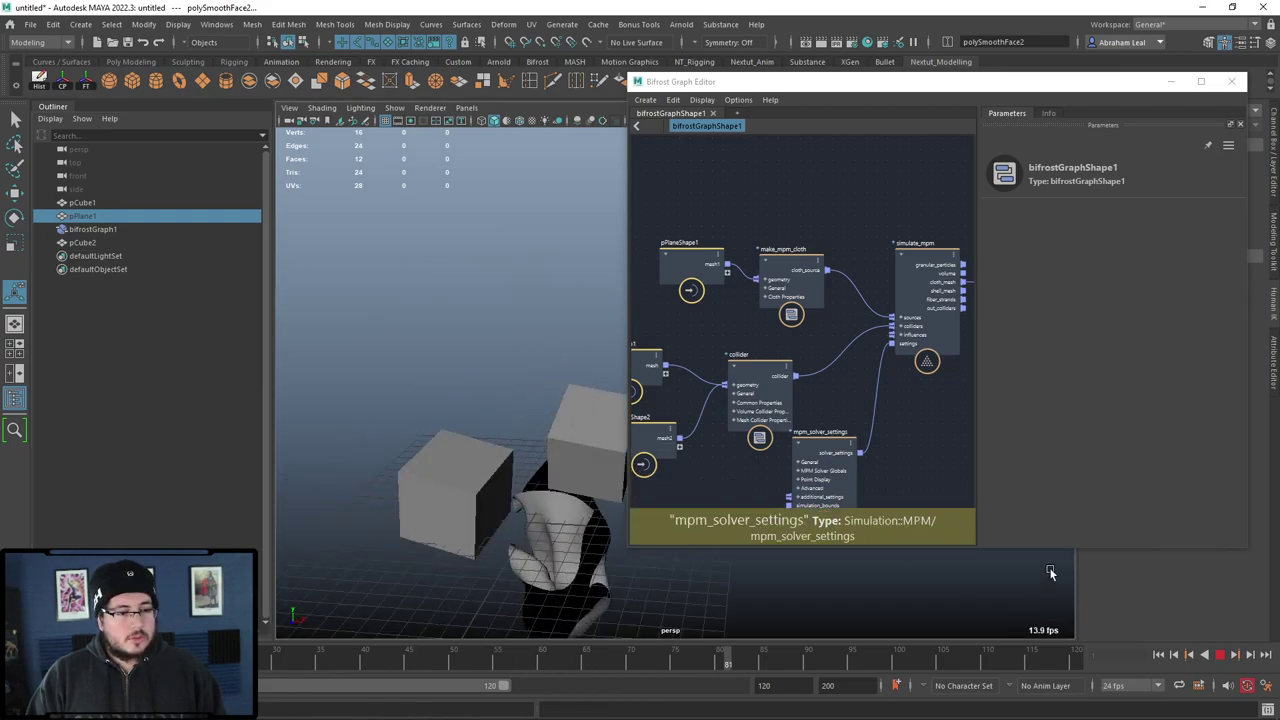
{"action": "left_click", "coordinate": [1220, 655]}
{"action": "left_click", "coordinate": [1159, 655]}
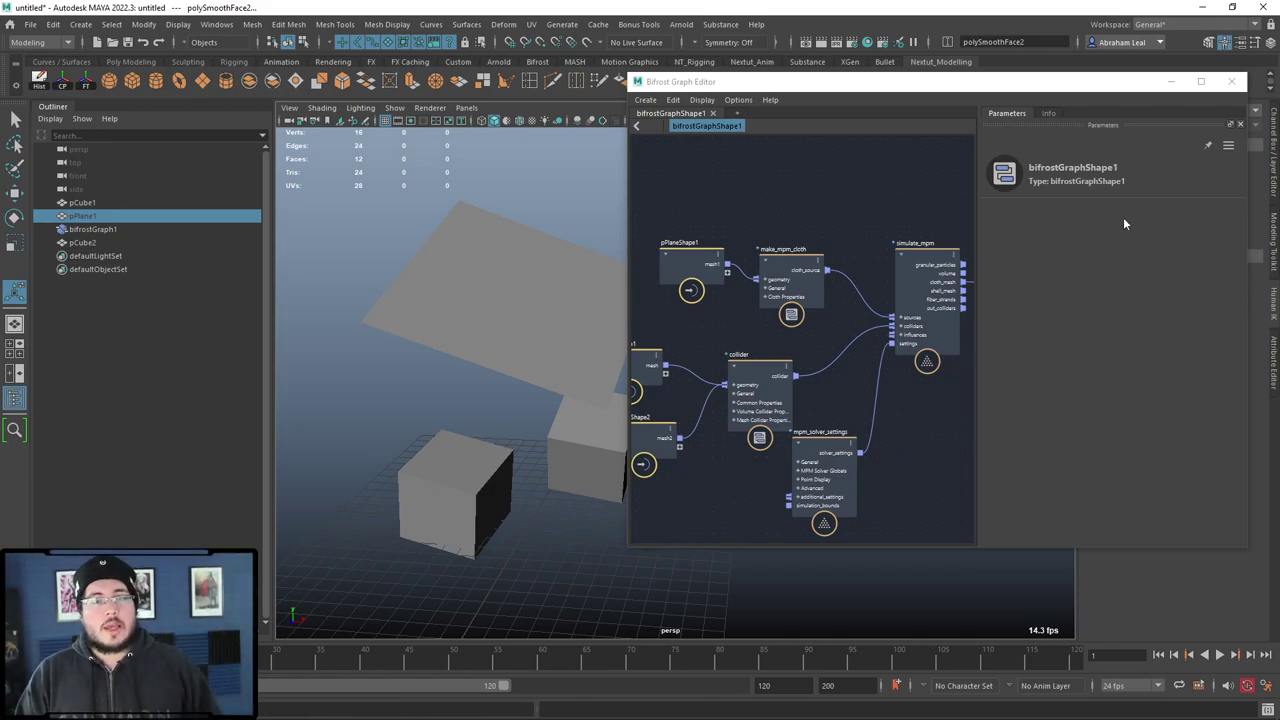
Step: Move the output node farther from simulate_mpm to make room for another node between them
{"action": "scroll", "coordinate": [948, 418], "scroll_direction": "down", "scroll_amount": 1}
{"action": "middle_click_drag", "start_coordinate": [948, 418], "coordinate": [882, 412], "text": "alt"}
{"action": "scroll", "coordinate": [862, 412], "scroll_direction": "down", "scroll_amount": 2}
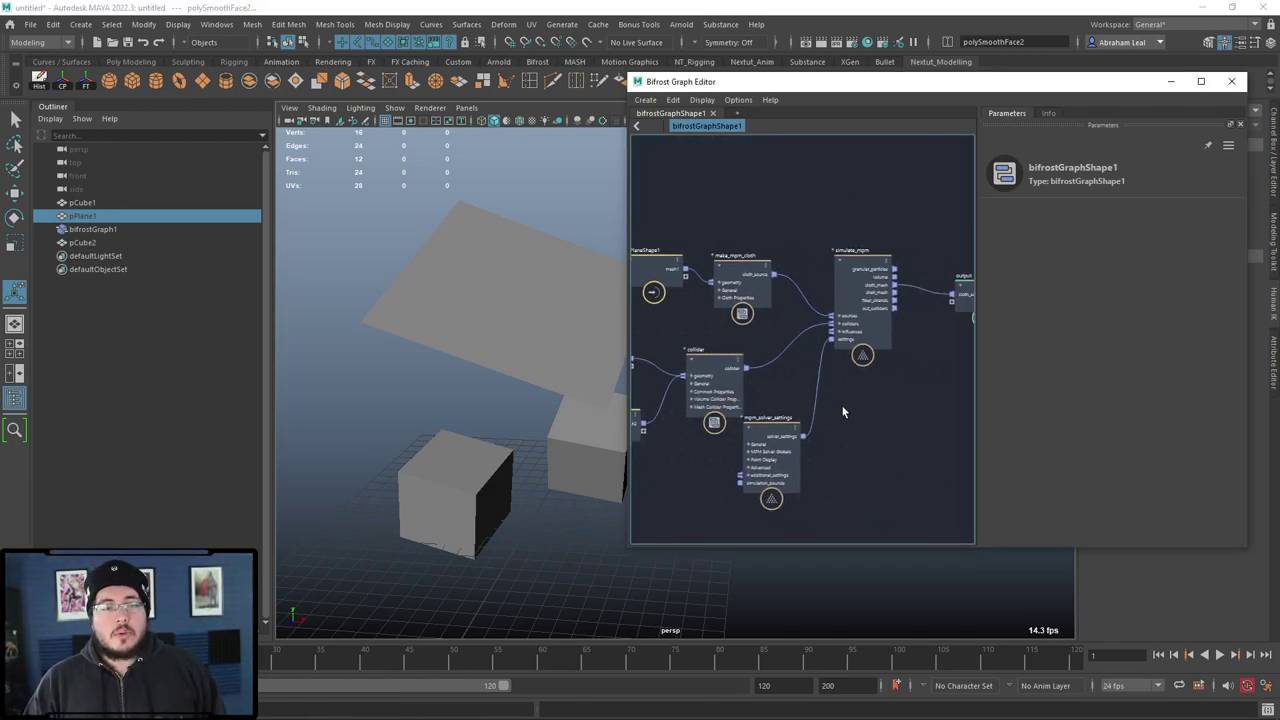
{"action": "middle_click_drag", "start_coordinate": [968, 418], "coordinate": [850, 433], "text": "alt"}
{"action": "scroll", "coordinate": [872, 434], "scroll_direction": "up", "scroll_amount": 2}
{"action": "left_click_drag", "start_coordinate": [830, 266], "coordinate": [907, 258]}
Step: Add a file_cache node, connecting simulate_mpm's cloth_mesh to its objects input and its out_objects to the output node's cloth_source
{"action": "left_click", "coordinate": [864, 334]}
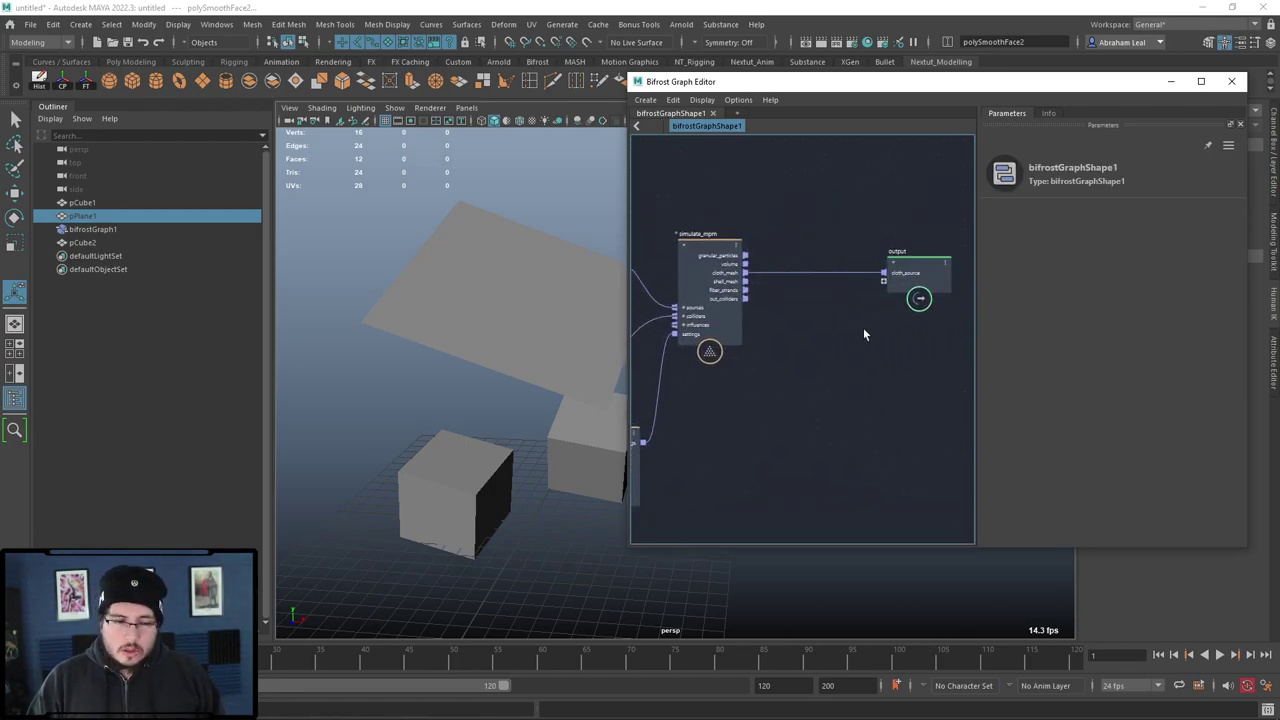
{"action": "key", "text": "Tab"}
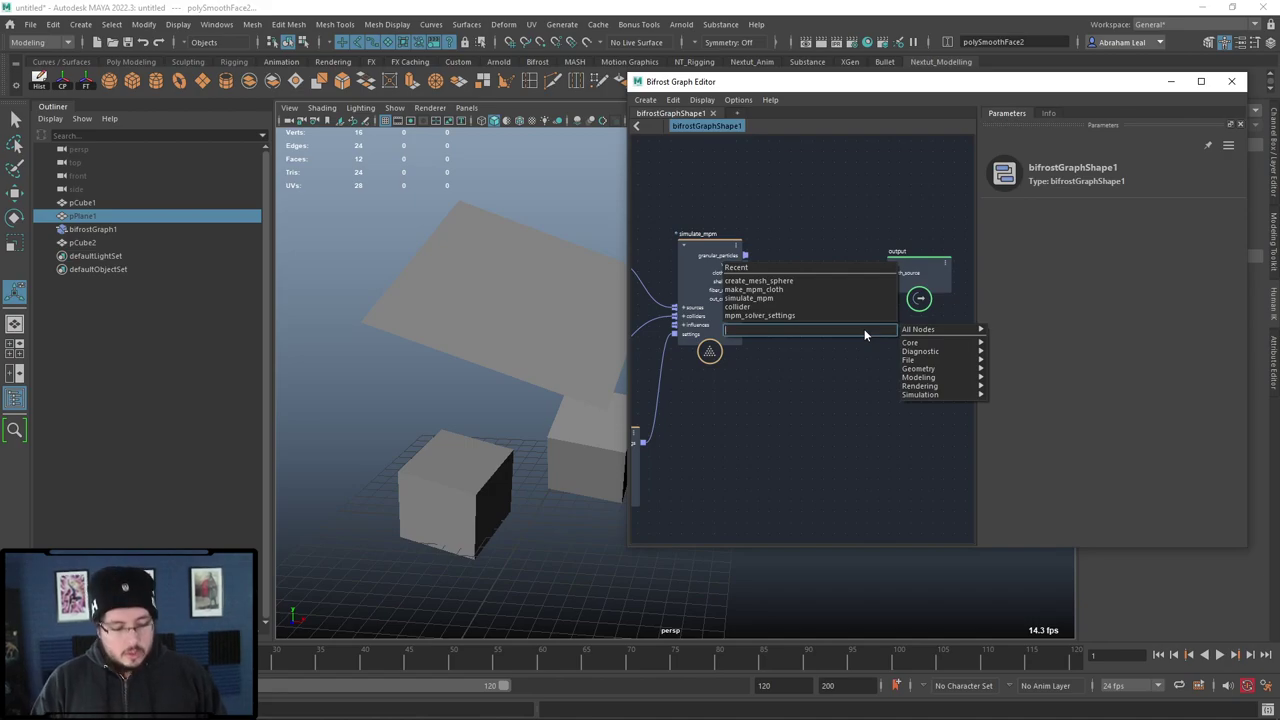
{"action": "type", "text": "file"}
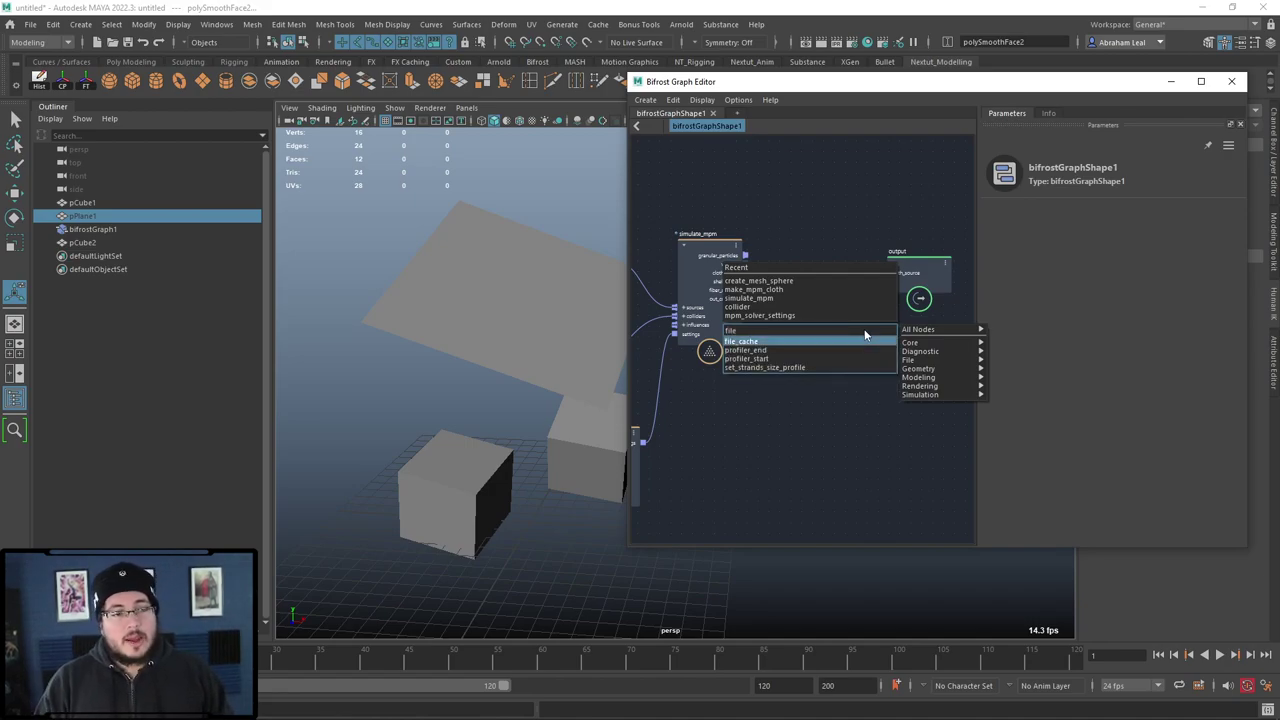
{"action": "key", "text": "Return"}
{"action": "scroll", "coordinate": [830, 300], "scroll_direction": "up", "scroll_amount": 2}
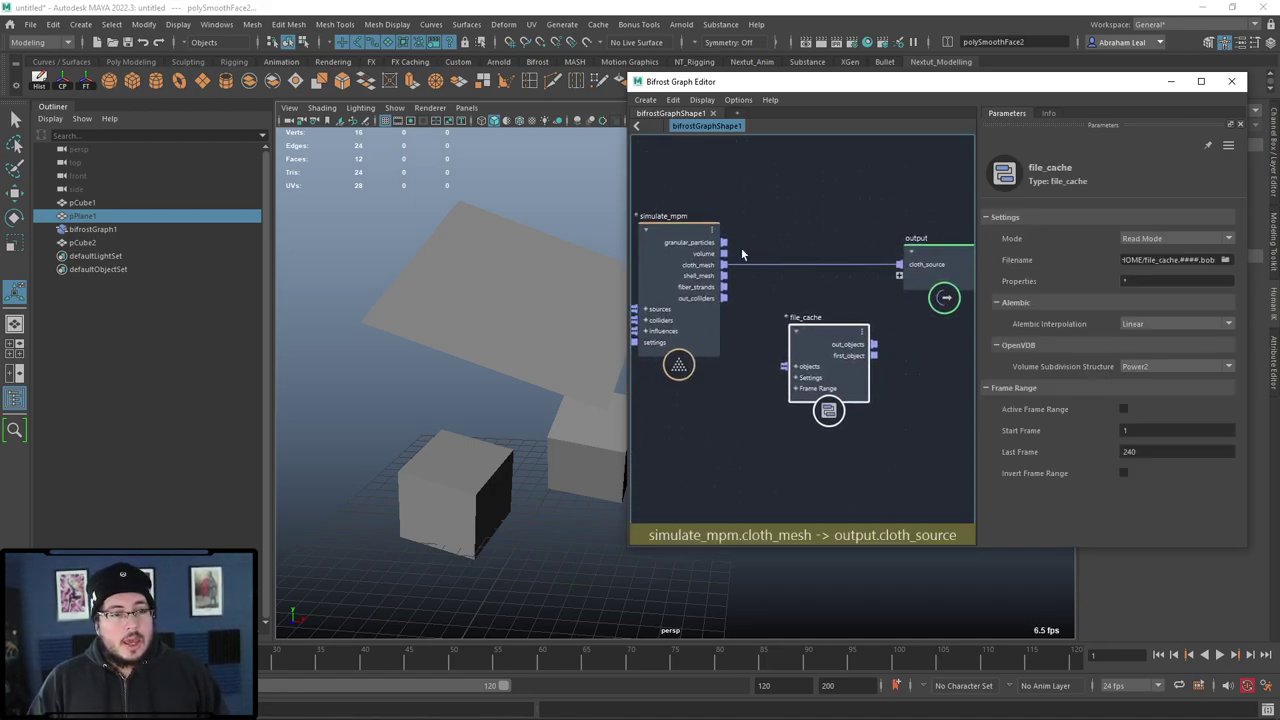
{"action": "left_click_drag", "start_coordinate": [724, 264], "coordinate": [785, 367]}
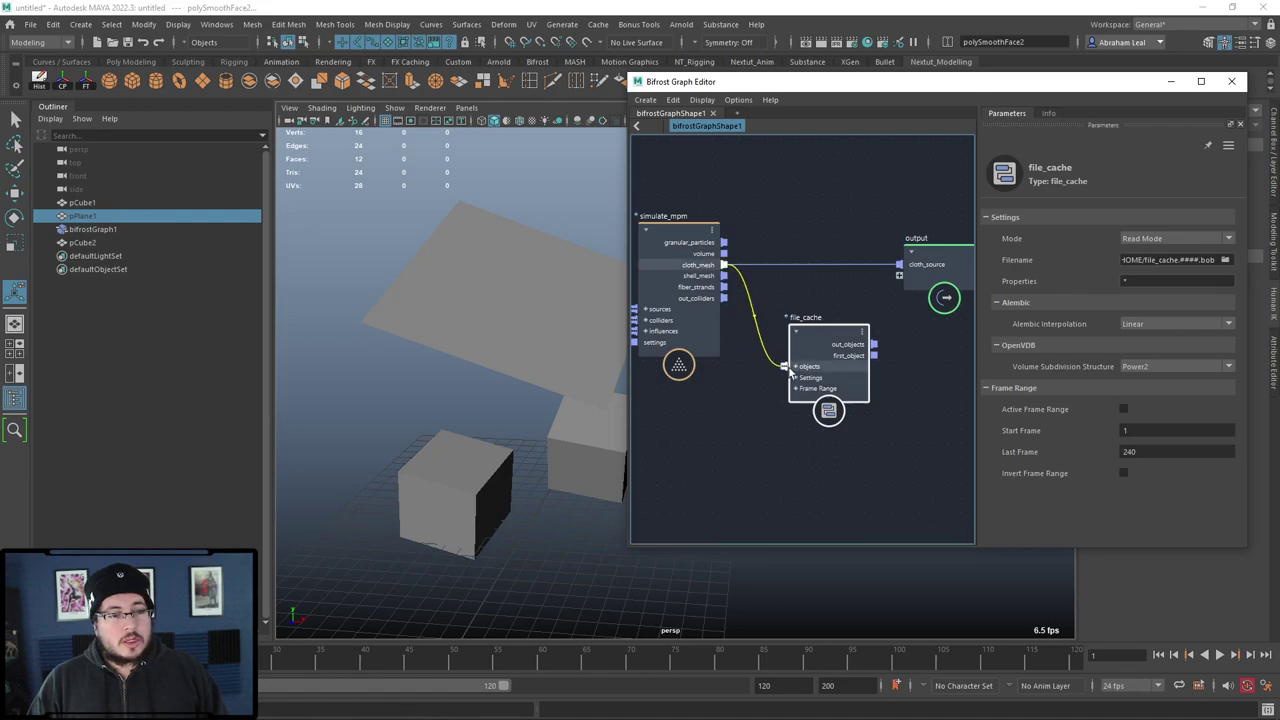
{"action": "left_click_drag", "start_coordinate": [873, 344], "coordinate": [900, 264]}
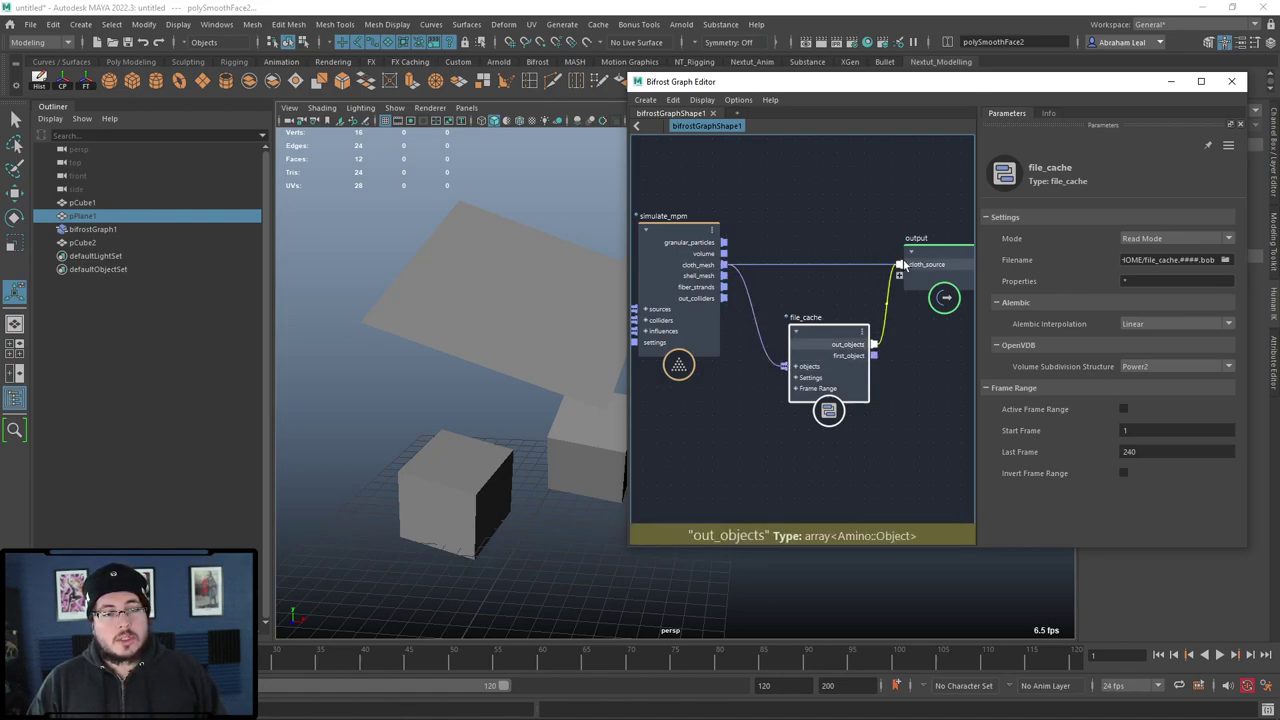
Step: Place the file_cache node between simulate_mpm and output, and set its filename to Test.####.bob in the cache/bifrost project folder
{"action": "left_click_drag", "start_coordinate": [845, 390], "coordinate": [829, 351]}
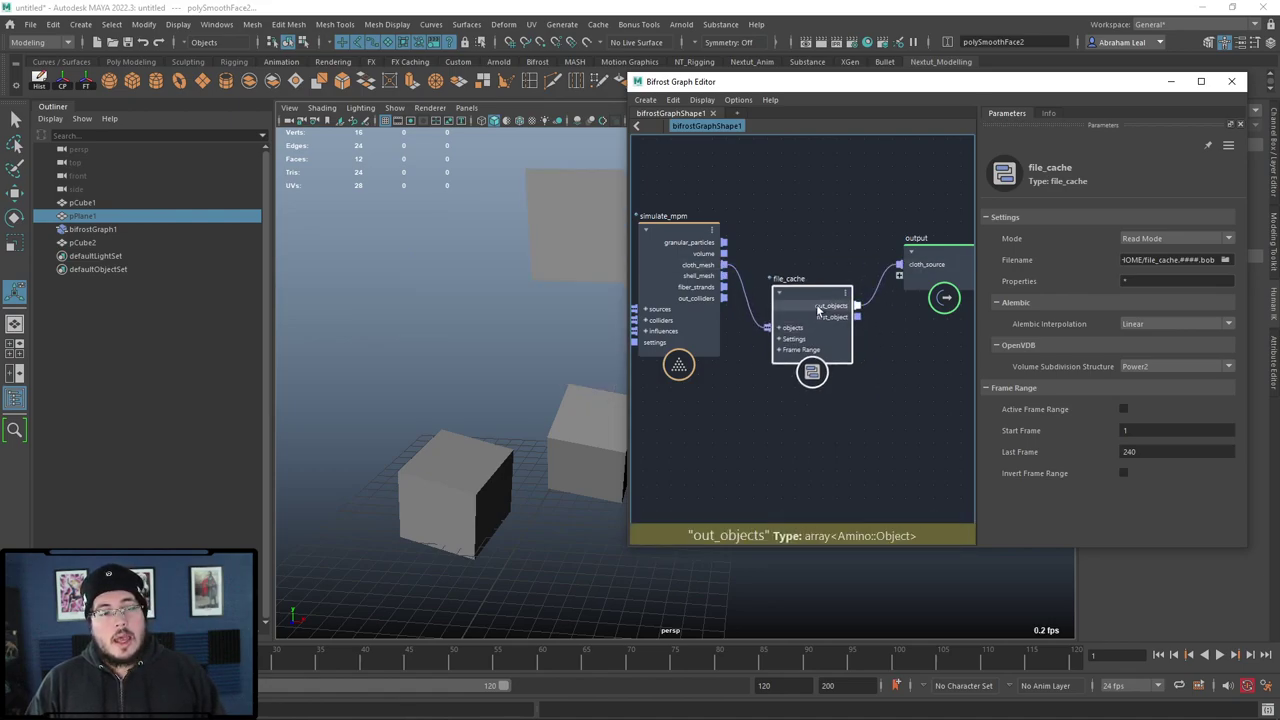
{"action": "left_click", "coordinate": [1227, 260]}
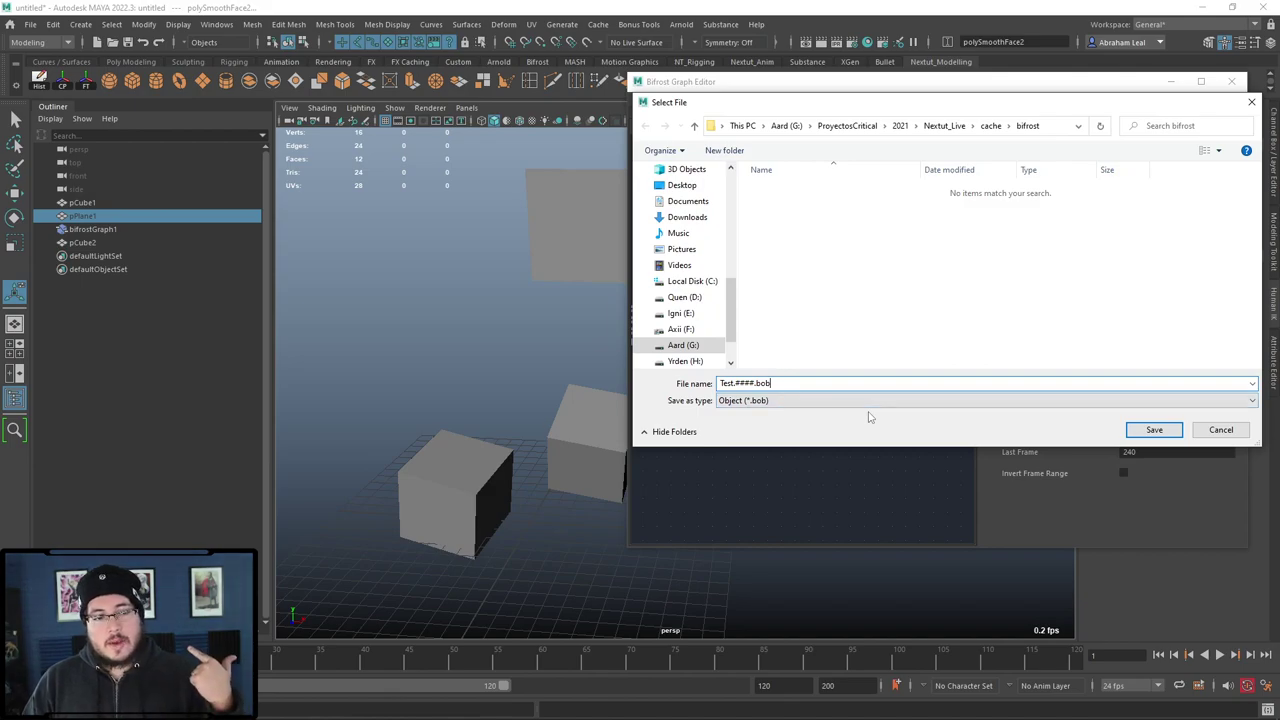
{"action": "left_click", "coordinate": [1145, 428]}
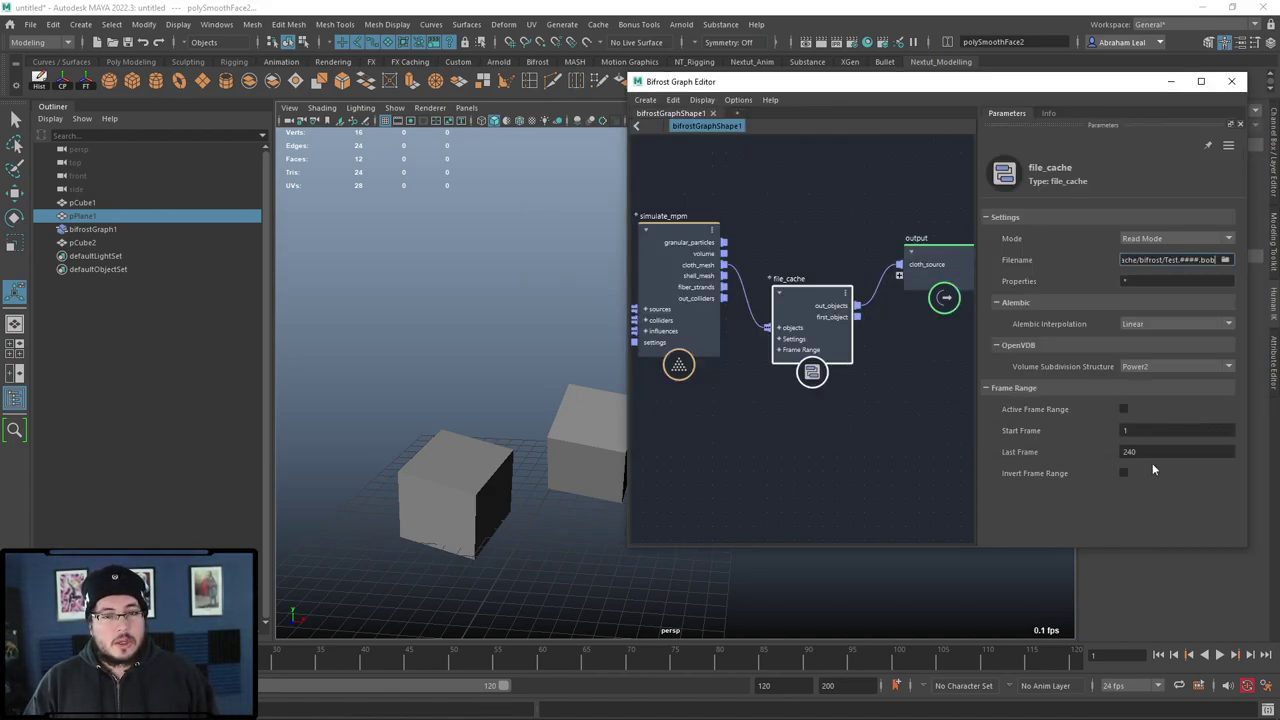
Step: Set the file_cache node to Write Mode with 120 as its last frame
{"action": "left_click", "coordinate": [1163, 240]}
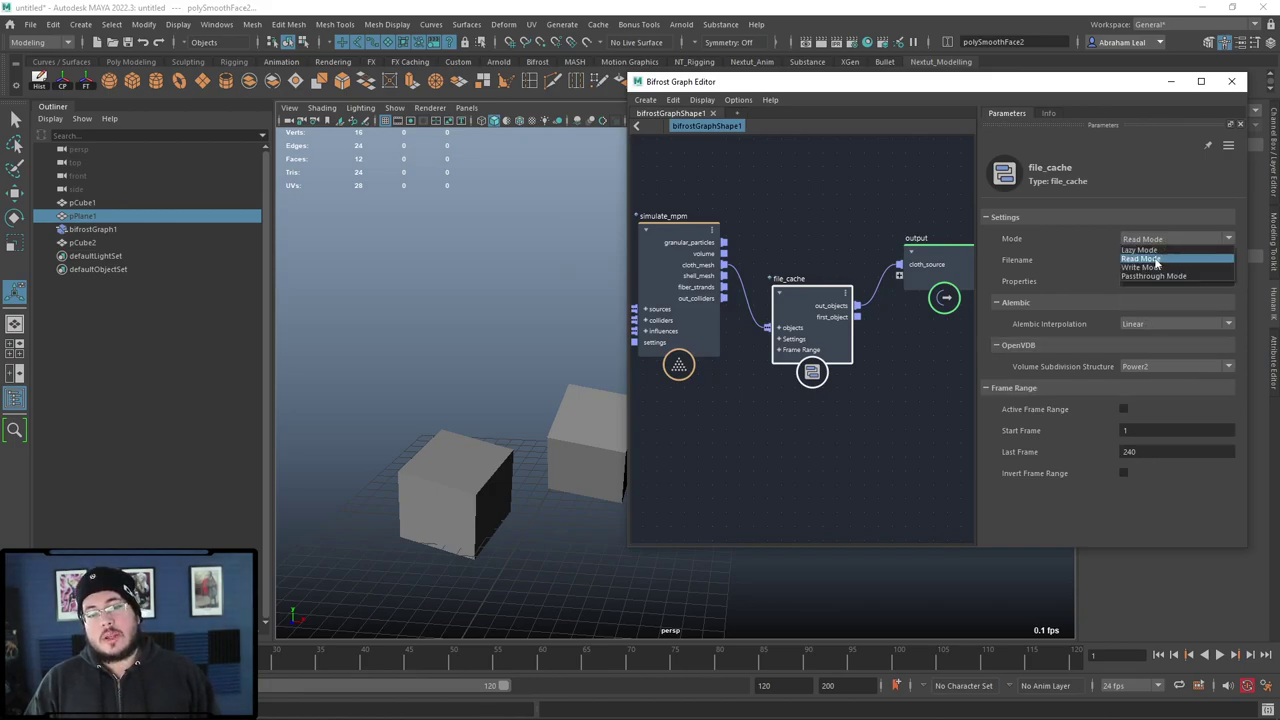
{"action": "left_click", "coordinate": [1142, 267]}
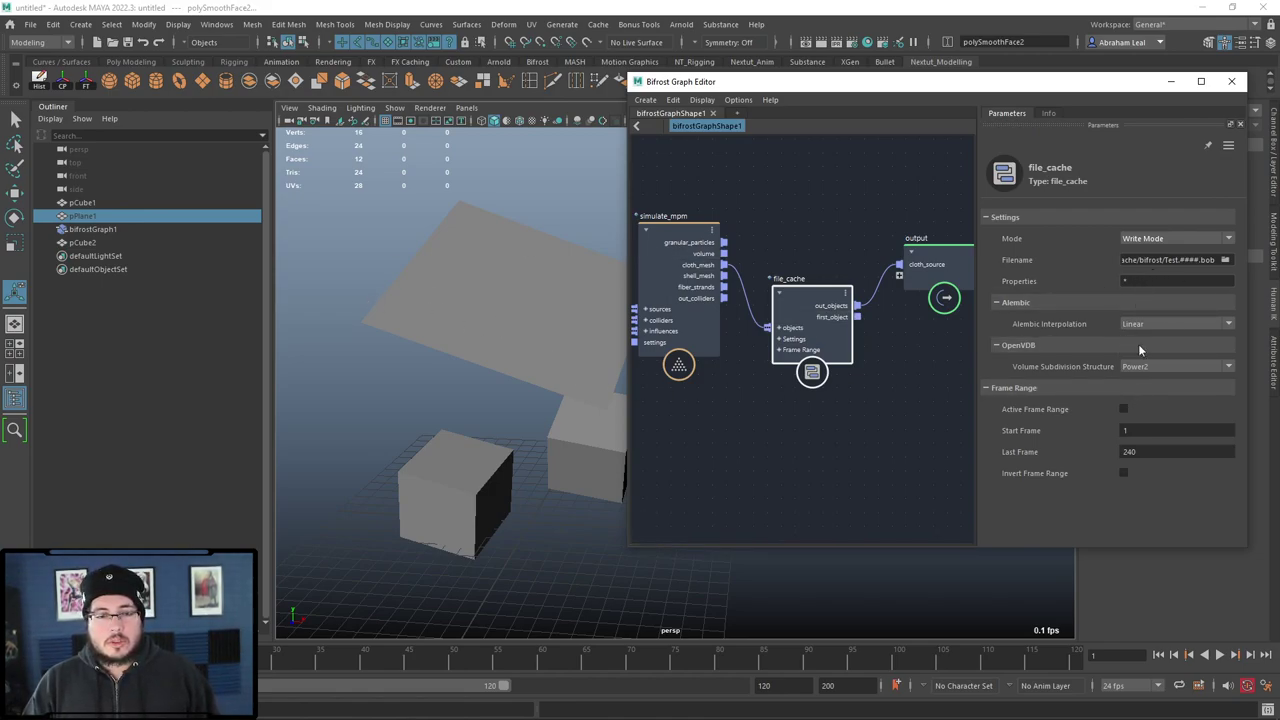
{"action": "left_click", "coordinate": [1178, 451]}
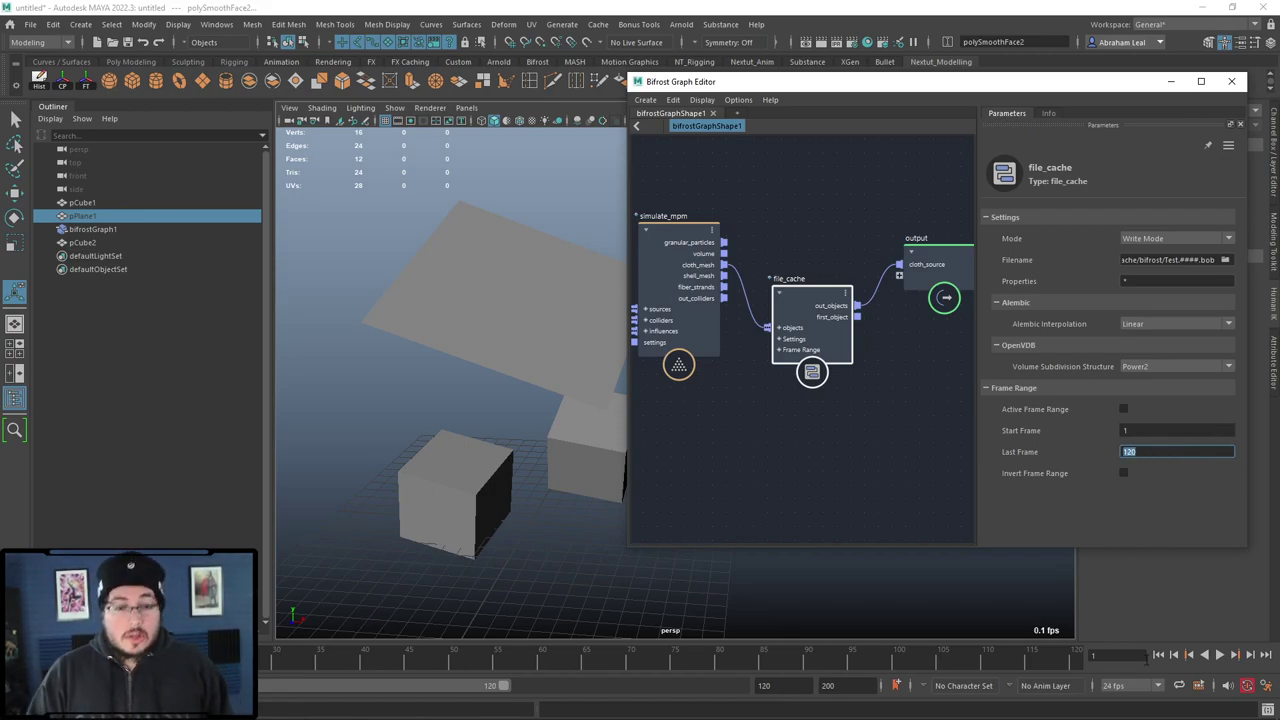
Step: Play the simulation from frame 1 so the cloth cache is written to disk, and stop playback
{"action": "left_click", "coordinate": [1159, 655]}
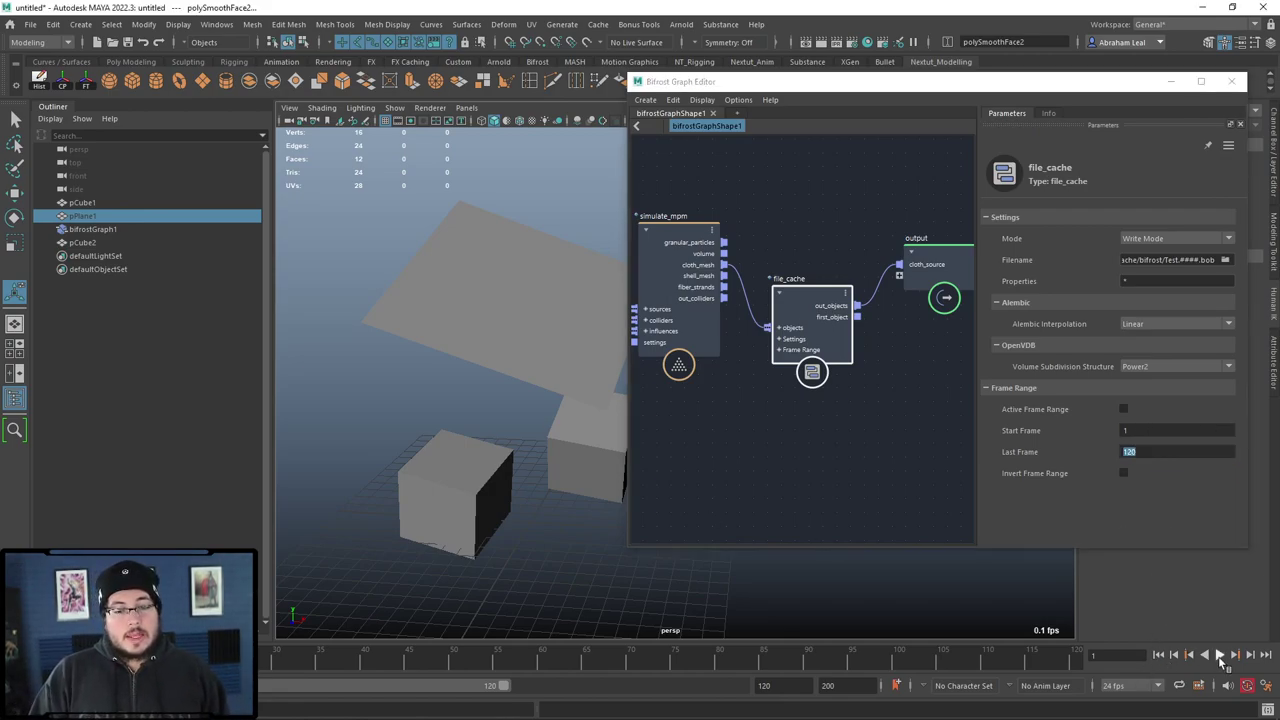
{"action": "left_click", "coordinate": [1220, 655]}
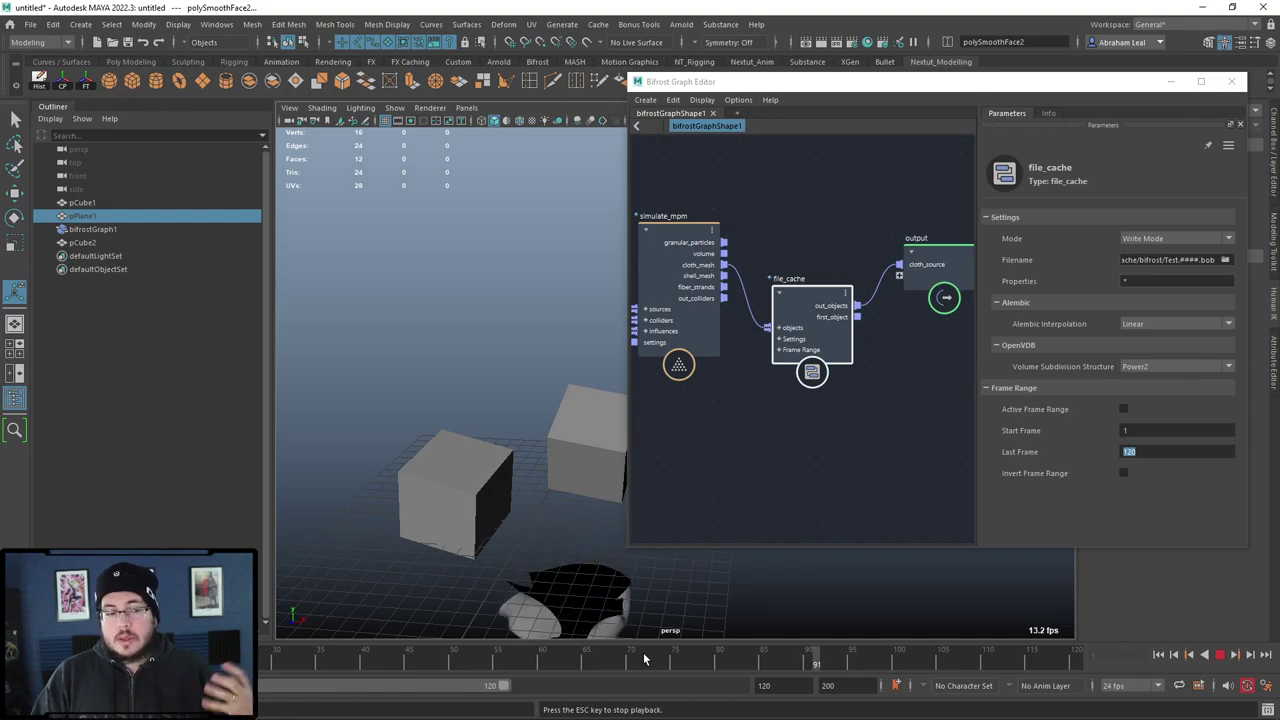
{"action": "left_click", "coordinate": [1220, 655]}
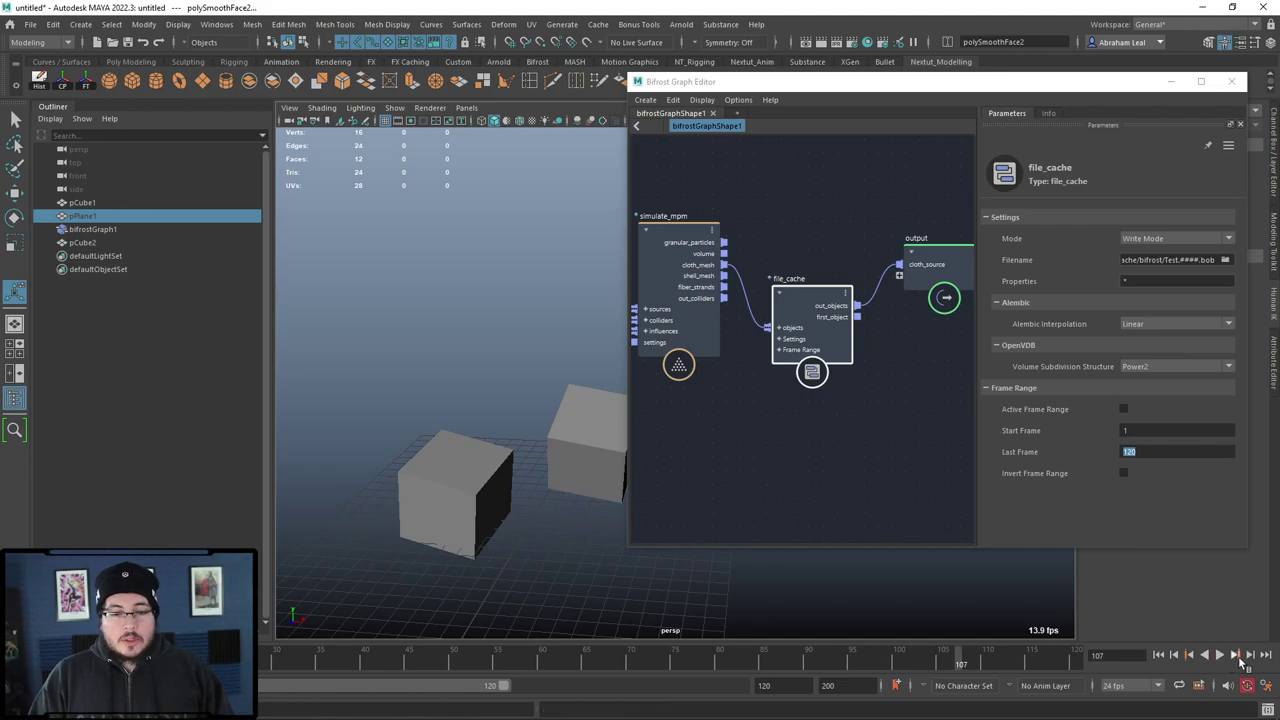
Step: Switch to File Explorer, check the Test .bob cache files in the bifrost folder, and return to Maya
{"action": "key", "text": "alt+Tab"}
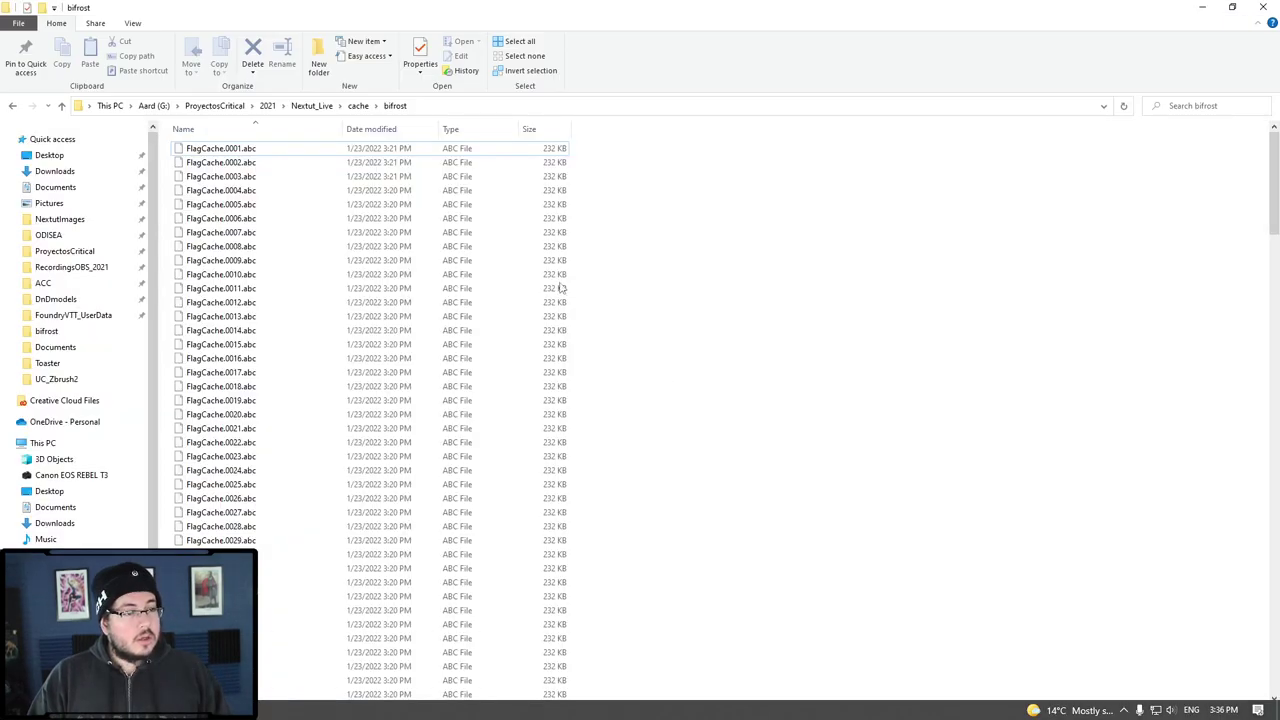
{"action": "scroll", "coordinate": [328, 386], "scroll_direction": "down", "scroll_amount": 18}
{"action": "scroll", "coordinate": [308, 395], "scroll_direction": "down", "scroll_amount": 10}
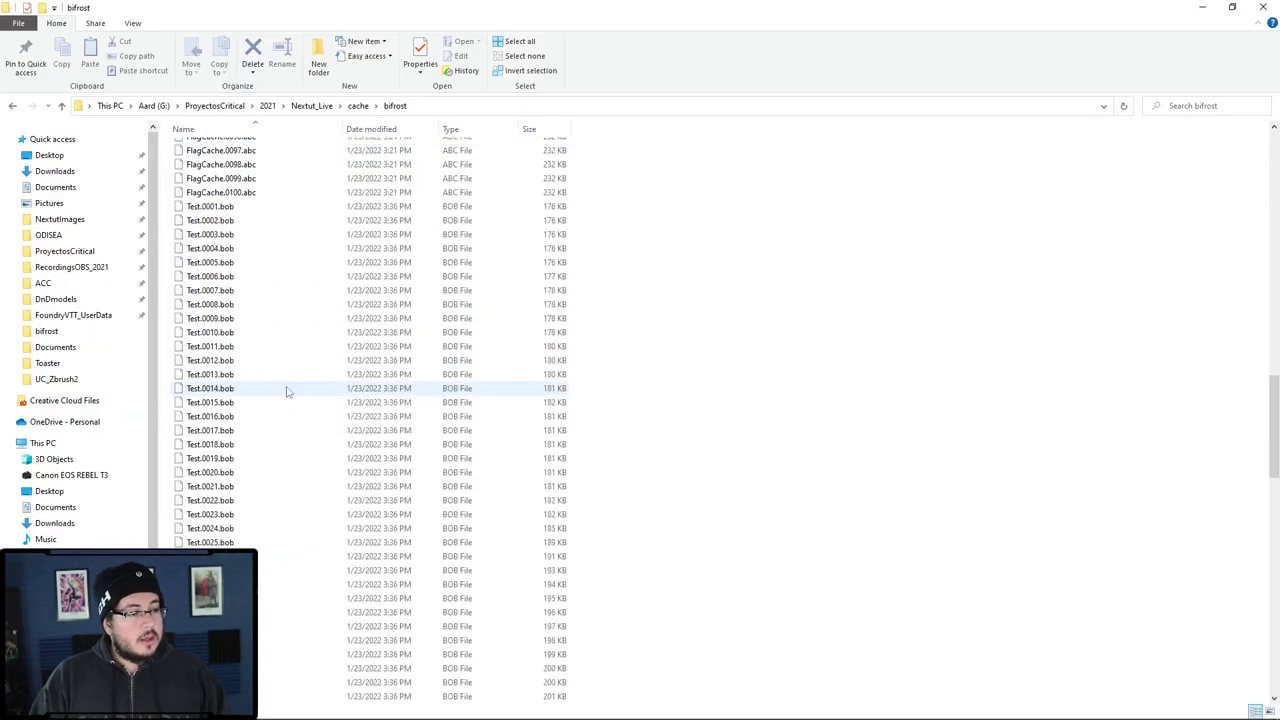
{"action": "left_click", "coordinate": [228, 206]}
{"action": "scroll", "coordinate": [244, 303], "scroll_direction": "down", "scroll_amount": 20}
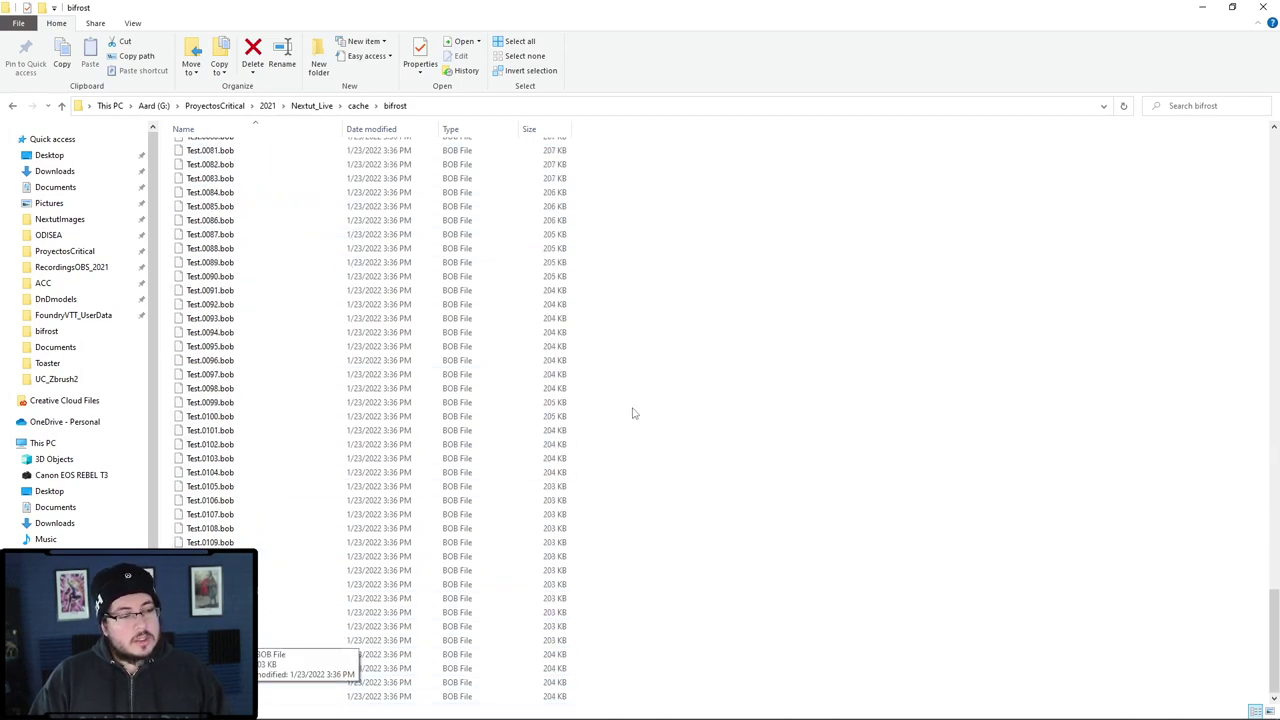
{"action": "left_click", "coordinate": [1202, 9]}
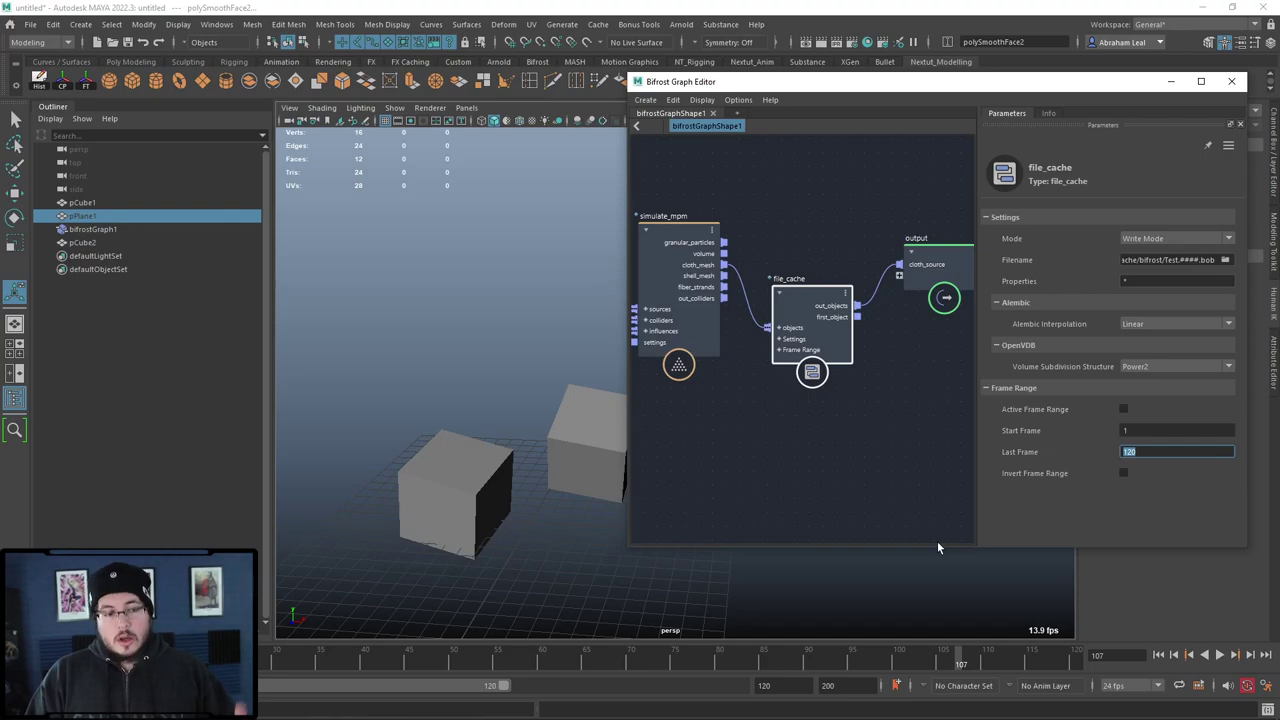
Step: Set the file_cache node to Read Mode and minimize the Bifrost Graph Editor
{"action": "left_click", "coordinate": [1152, 238]}
{"action": "left_click", "coordinate": [1163, 260]}
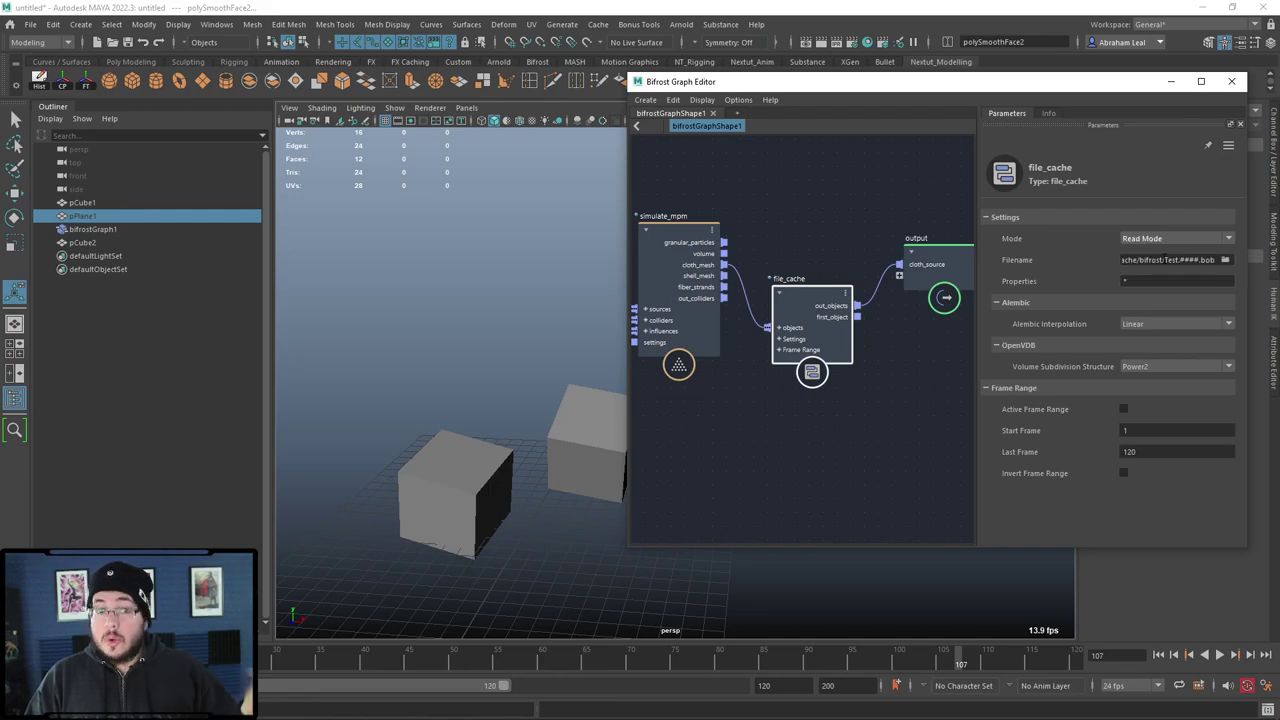
{"action": "left_click", "coordinate": [1172, 82]}
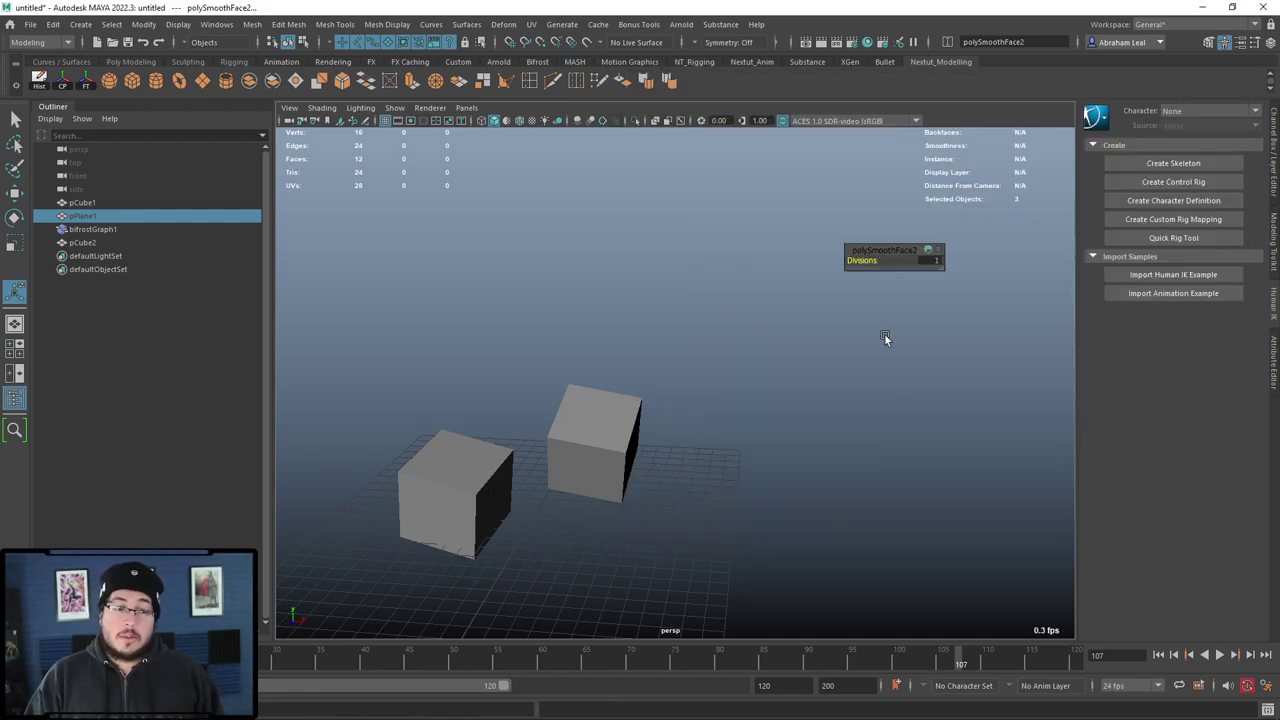
Step: Play the cached cloth, set the playback speed to 24 fps, and play it again
{"action": "left_click", "coordinate": [1220, 655]}
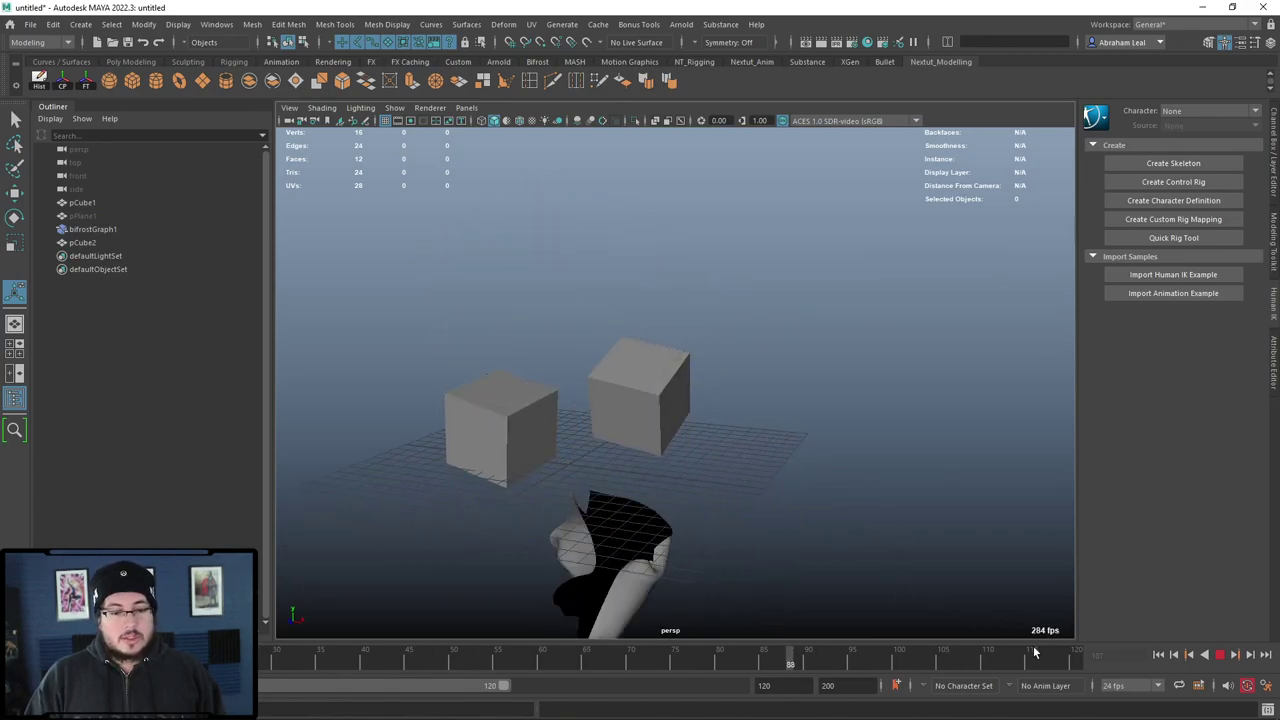
{"action": "right_click", "coordinate": [968, 658]}
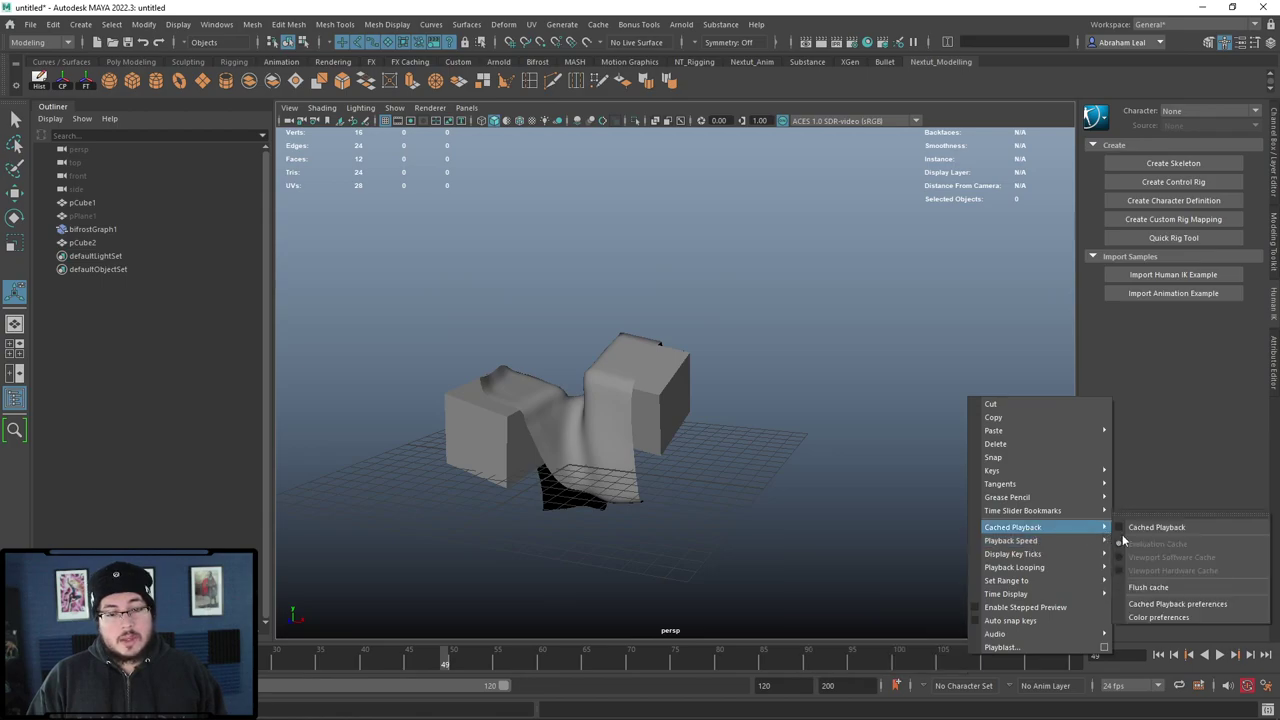
{"action": "mouse_move", "coordinate": [1093, 547]}
{"action": "left_click", "coordinate": [1140, 566]}
{"action": "left_click", "coordinate": [1220, 655]}
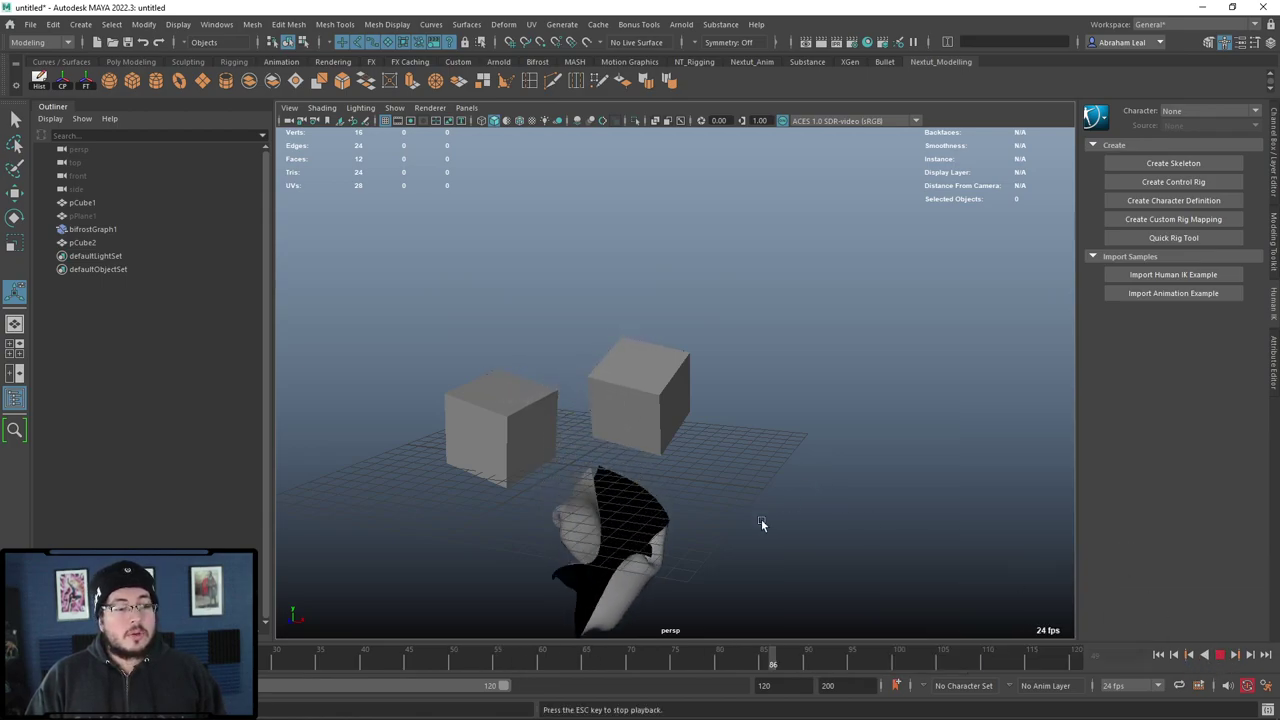
Step: Examine the cached cloth animation from several angles, stop playback, and rewind to frame 1
{"action": "middle_click_drag", "start_coordinate": [720, 501], "coordinate": [772, 498], "text": "alt"}
{"action": "right_click_drag", "start_coordinate": [772, 498], "coordinate": [723, 482], "text": "alt"}
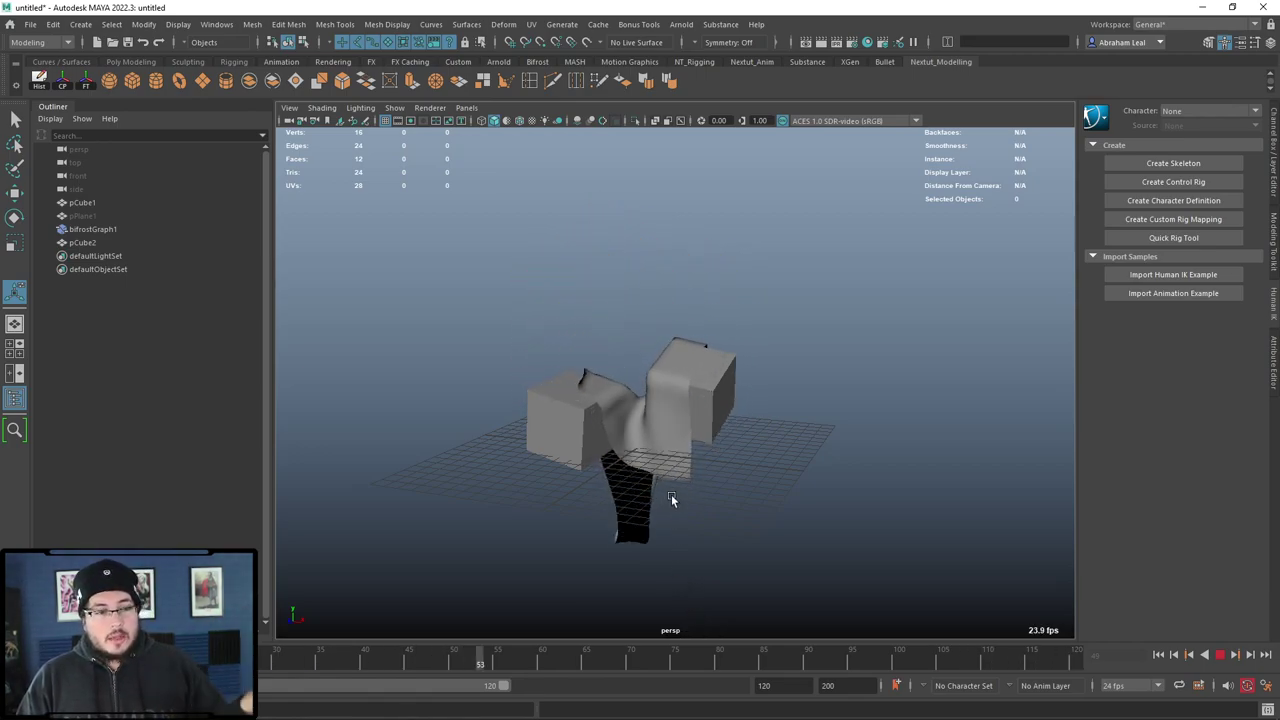
{"action": "middle_click_drag", "start_coordinate": [759, 486], "coordinate": [764, 456], "text": "alt"}
{"action": "left_click_drag", "start_coordinate": [764, 457], "coordinate": [445, 497], "text": "alt"}
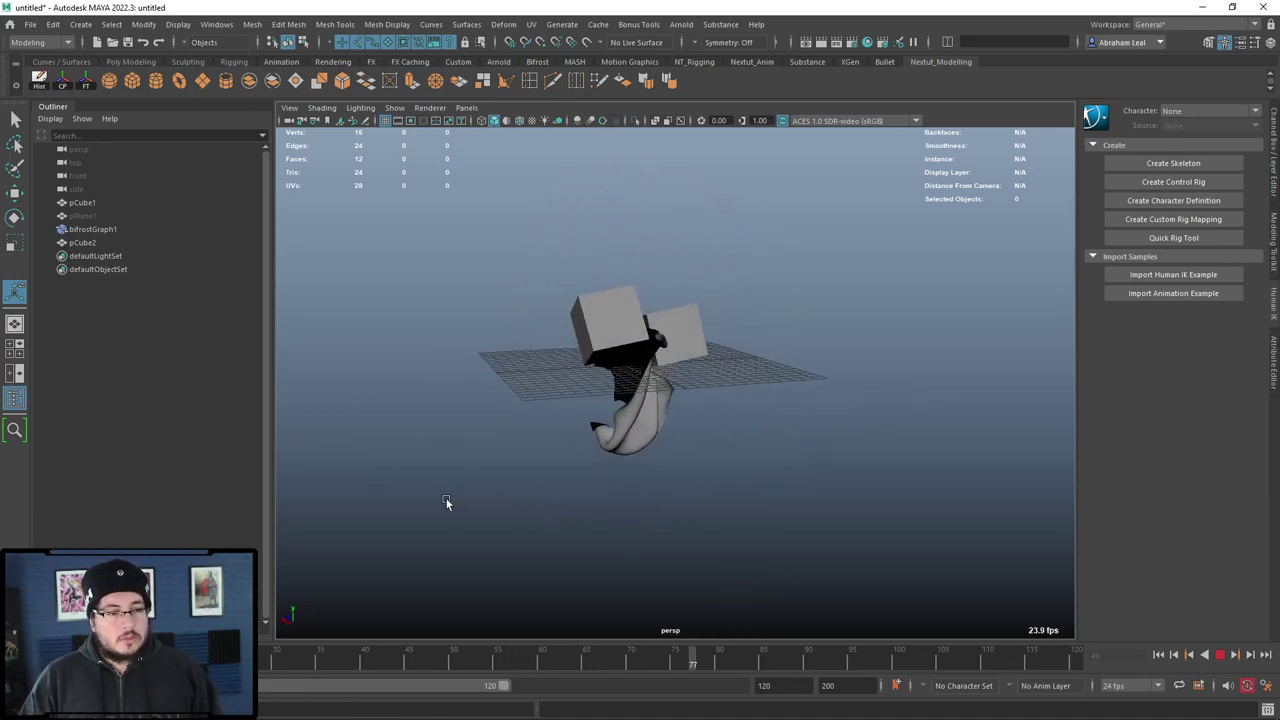
{"action": "left_click", "coordinate": [1222, 655]}
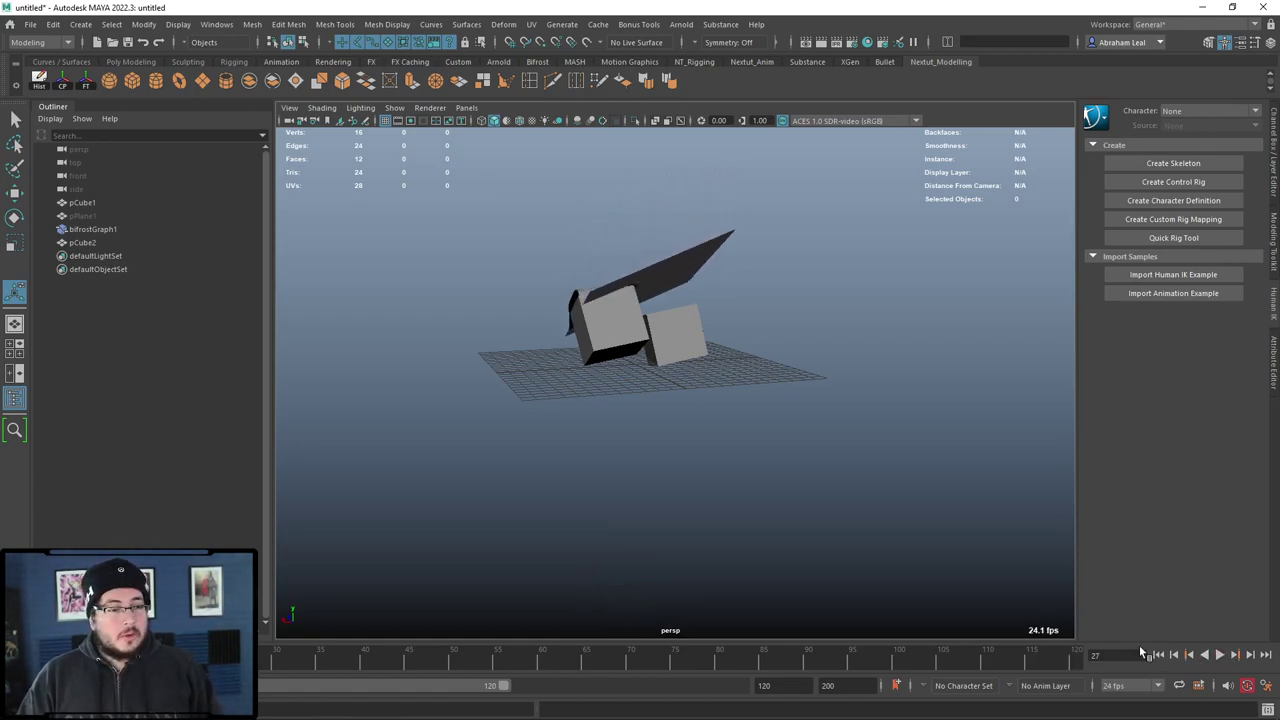
{"action": "left_click_drag", "start_coordinate": [869, 450], "coordinate": [814, 506], "text": "alt"}
{"action": "scroll", "coordinate": [713, 509], "scroll_direction": "up", "scroll_amount": 3}
{"action": "left_click_drag", "start_coordinate": [692, 482], "coordinate": [643, 433], "text": "alt"}
{"action": "left_click", "coordinate": [1158, 655]}
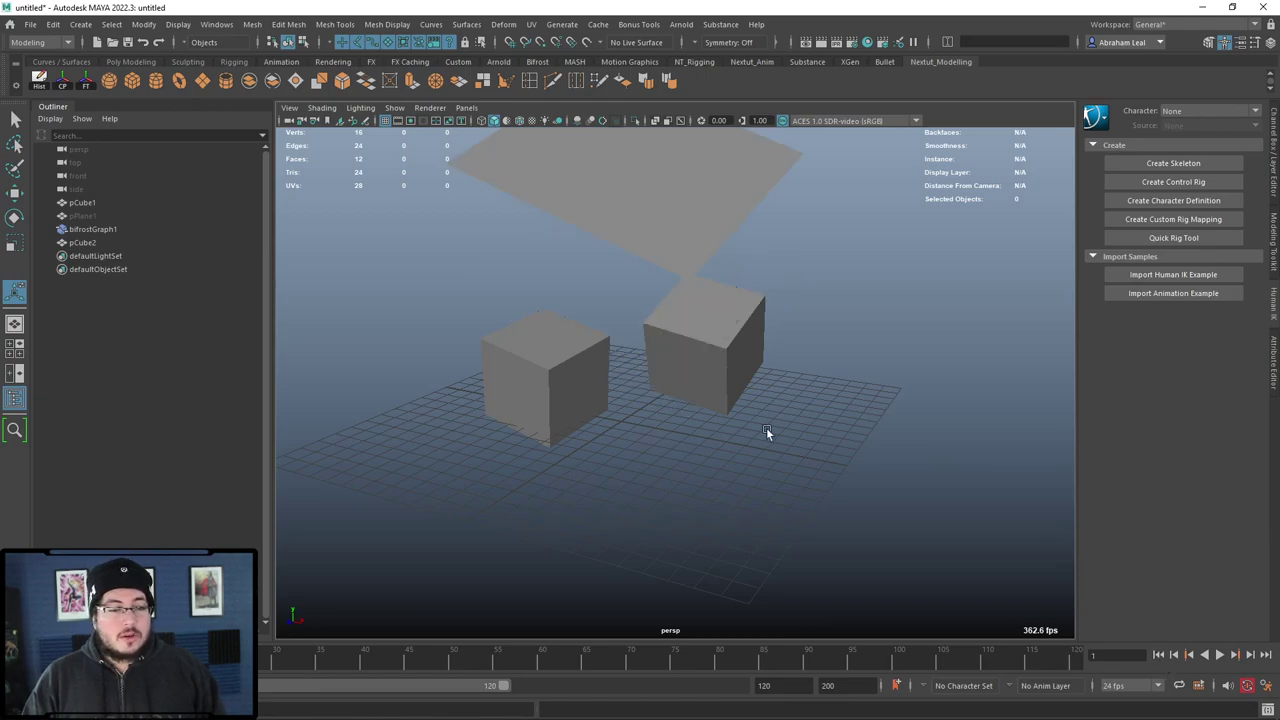
Step: Start a new scene without saving the current one and create a polygon cylinder
{"action": "left_click", "coordinate": [96, 42]}
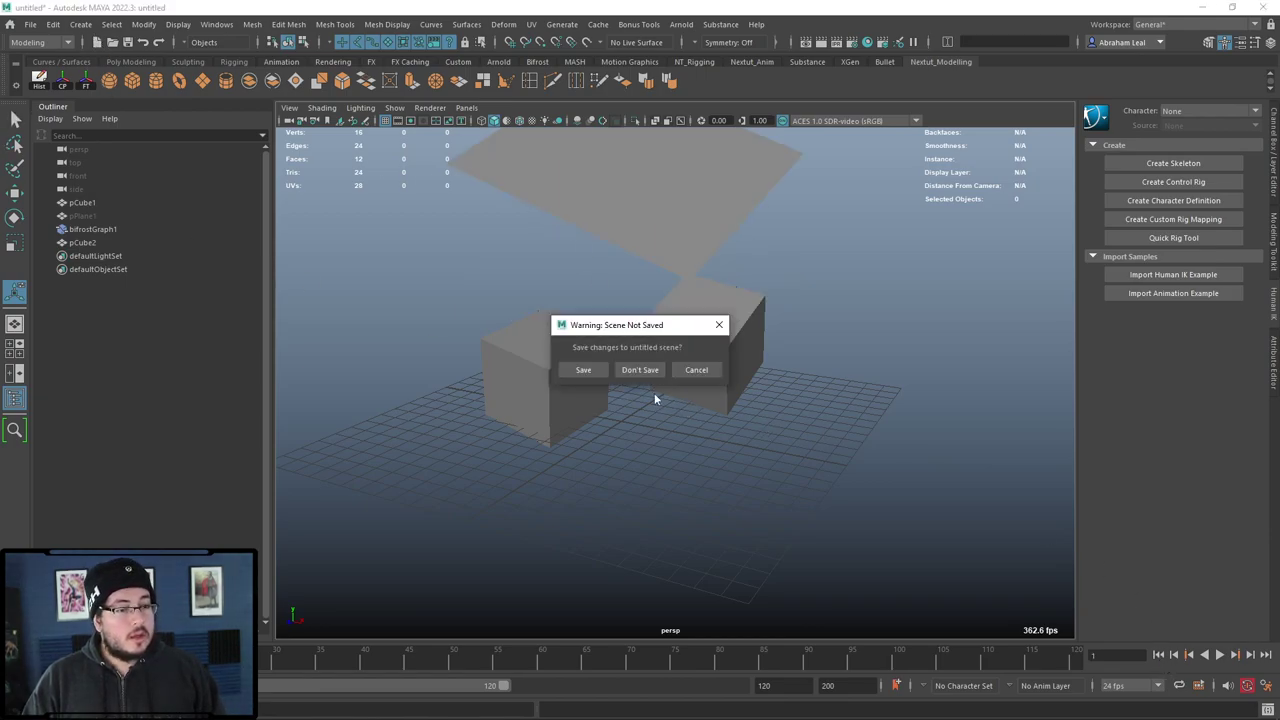
{"action": "left_click", "coordinate": [640, 370]}
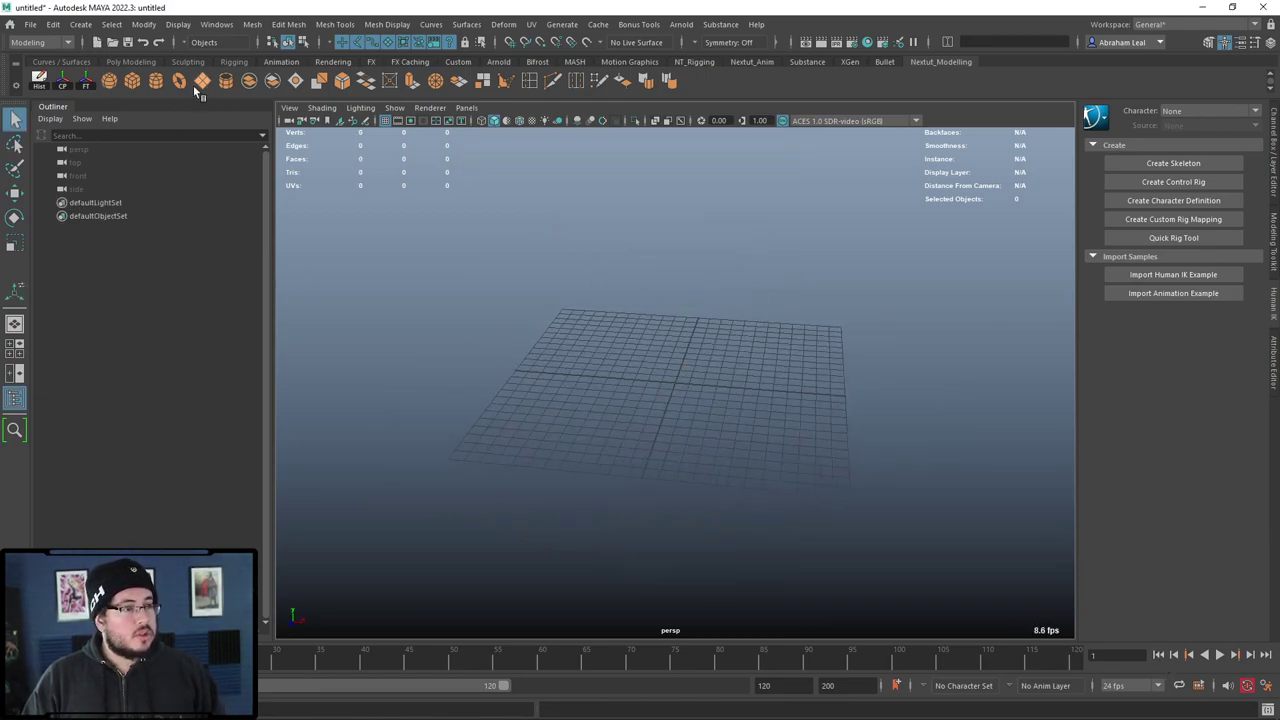
{"action": "right_click_drag", "start_coordinate": [718, 305], "coordinate": [700, 356], "text": "shift"}
Step: Scale the cylinder into a tall, thin pole and raise it so its base rests on the grid
{"action": "key", "text": "r"}
{"action": "left_click_drag", "start_coordinate": [674, 330], "coordinate": [673, 192]}
{"action": "left_click_drag", "start_coordinate": [676, 325], "coordinate": [680, 189], "text": "ctrl"}
{"action": "key", "text": "w"}
{"action": "key", "text": "r"}
{"action": "key", "text": "w"}
{"action": "left_click_drag", "start_coordinate": [678, 242], "coordinate": [674, 182]}
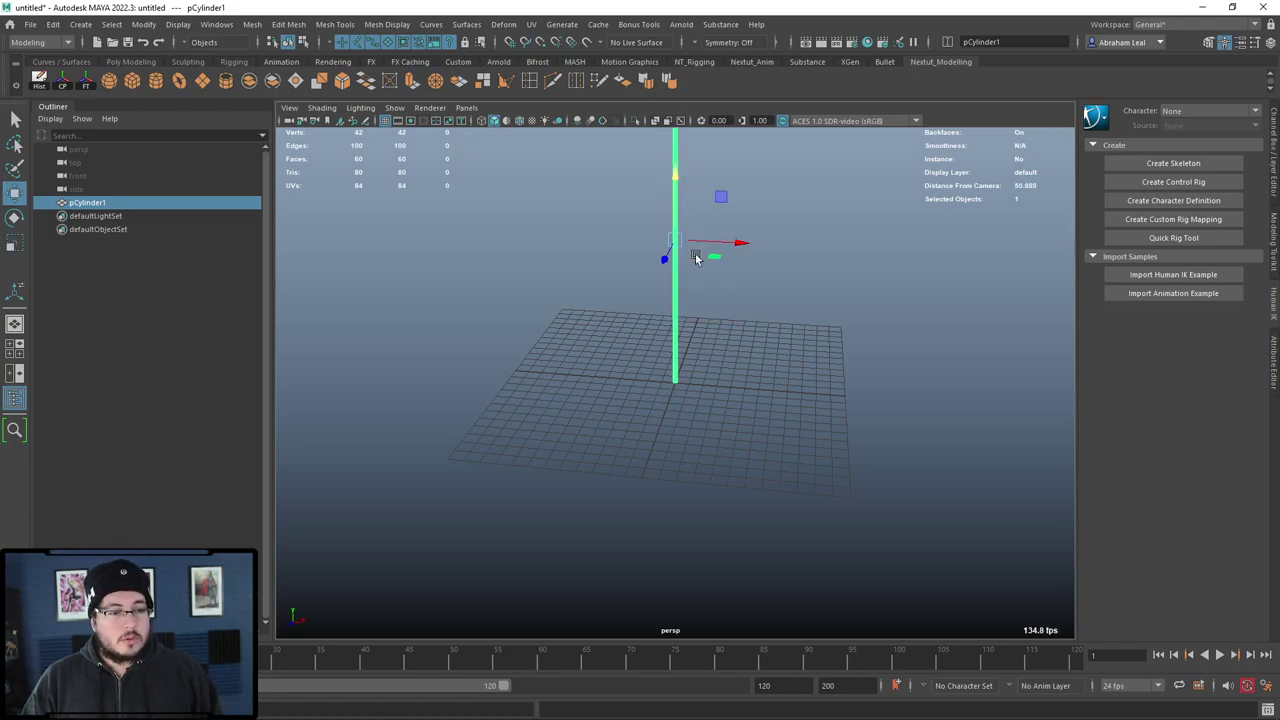
Step: Stretch the pole slightly taller, adjust its height above the grid, and deselect it
{"action": "scroll", "coordinate": [694, 257], "scroll_direction": "down", "scroll_amount": 3}
{"action": "left_click_drag", "start_coordinate": [706, 369], "coordinate": [700, 320], "text": "alt"}
{"action": "key", "text": "r"}
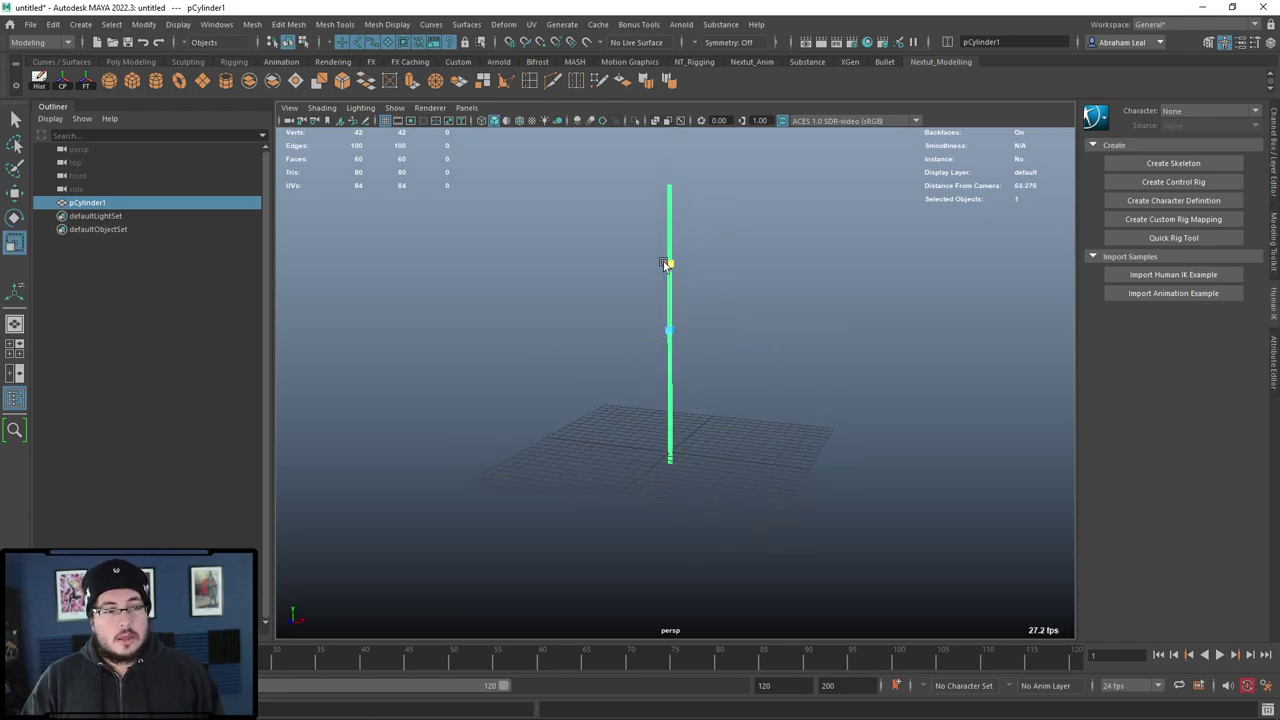
{"action": "left_click_drag", "start_coordinate": [663, 261], "coordinate": [670, 242]}
{"action": "key", "text": "w"}
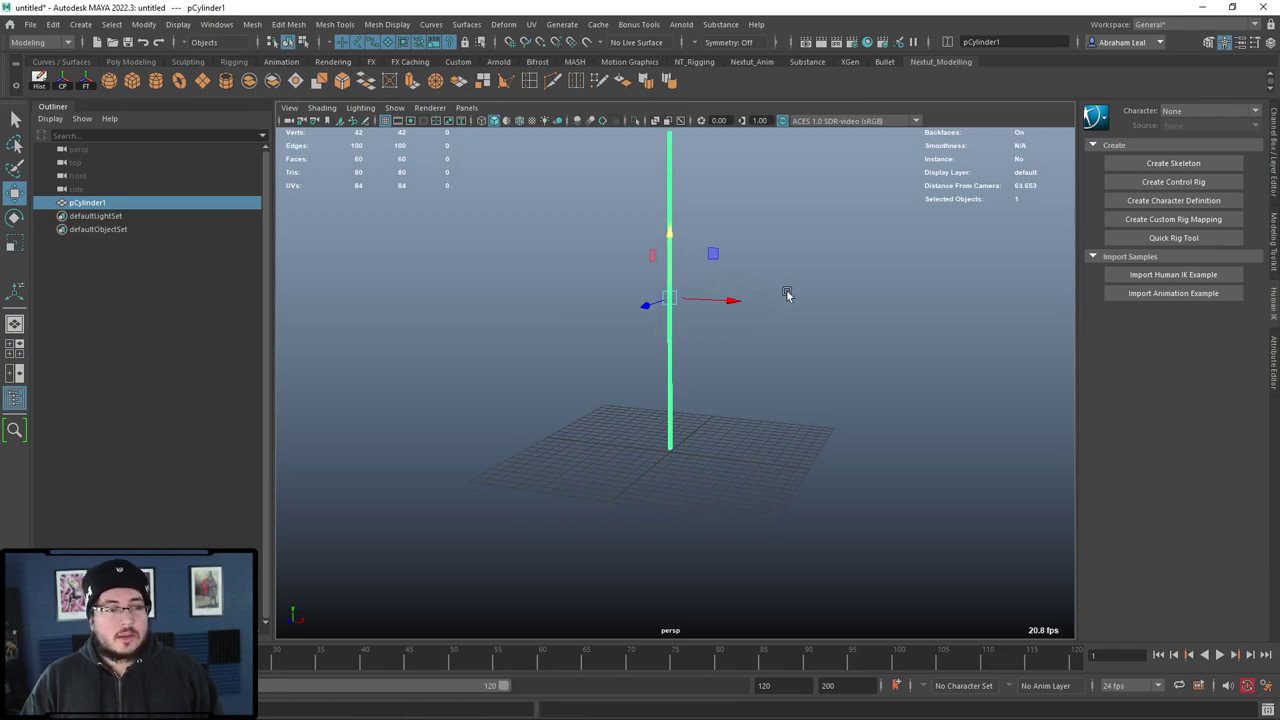
{"action": "left_click", "coordinate": [789, 294]}
{"action": "left_click_drag", "start_coordinate": [789, 294], "coordinate": [768, 370], "text": "alt"}
{"action": "scroll", "coordinate": [768, 370], "scroll_direction": "down", "scroll_amount": 2}
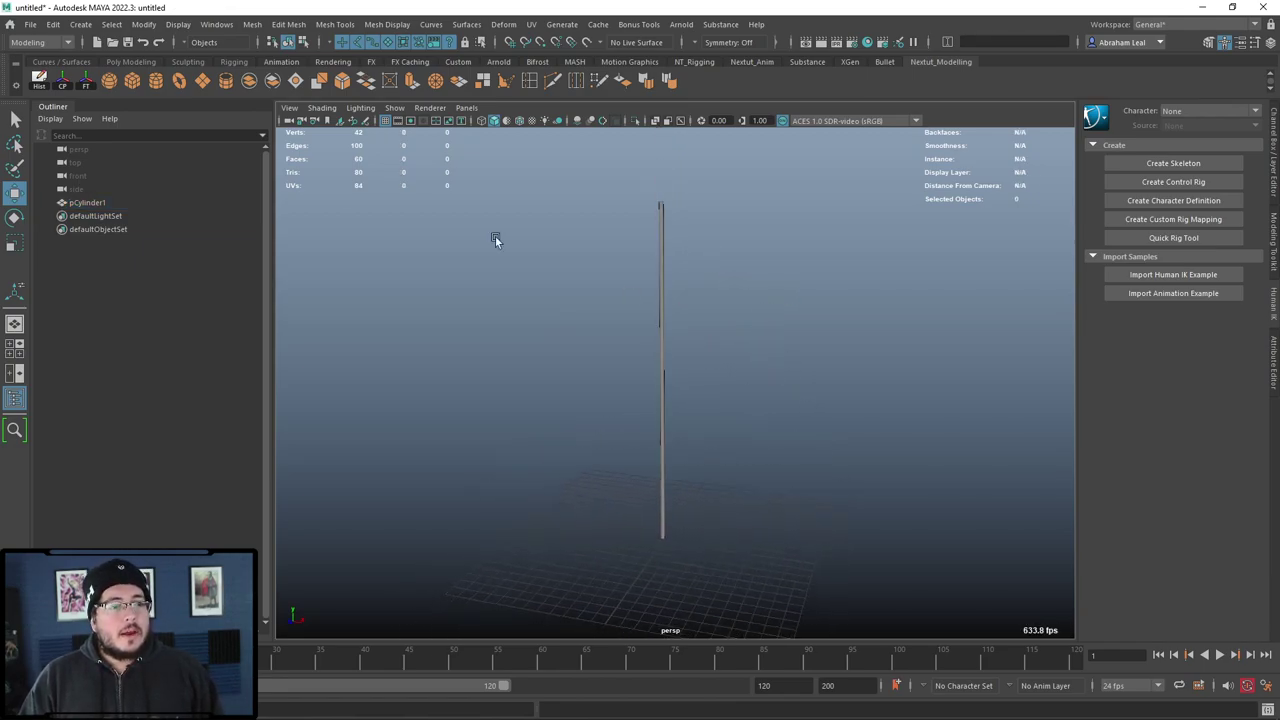
Step: Create a polygon plane, scale it uniformly to about 9.46, and raise it to about 23.08 units near the pole's upper end
{"action": "left_click", "coordinate": [204, 81]}
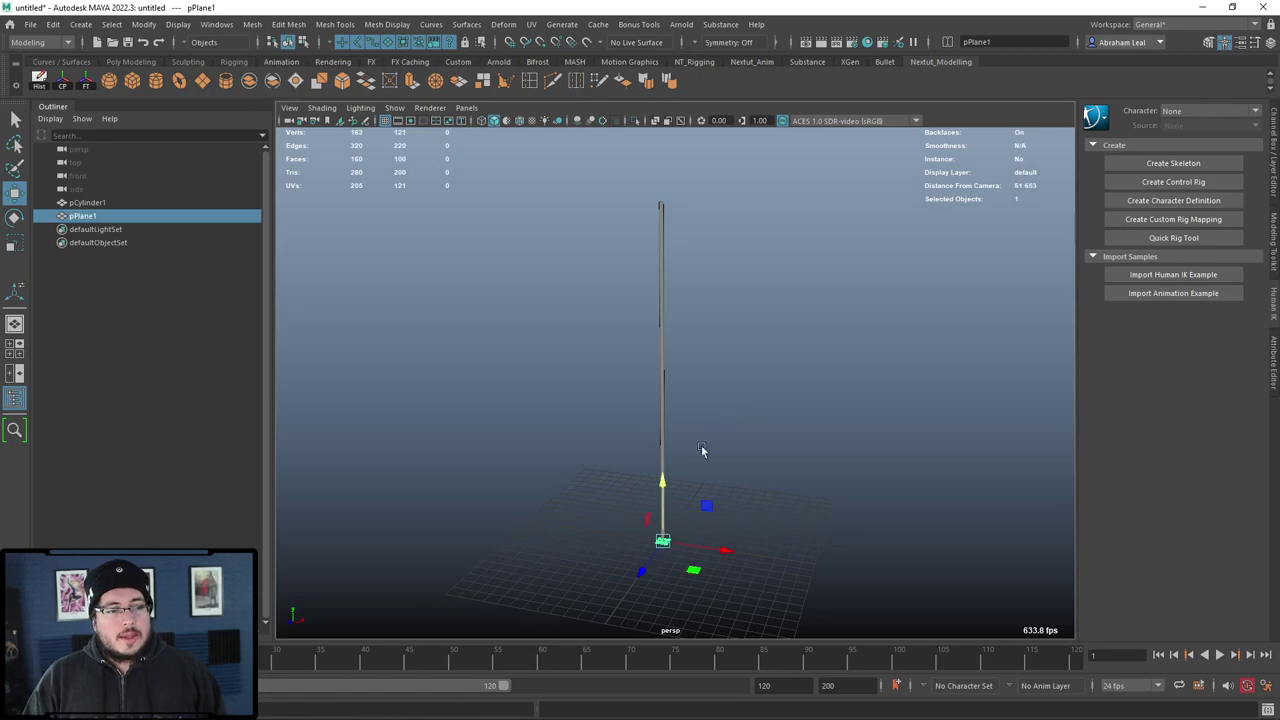
{"action": "key", "text": "r"}
{"action": "left_click_drag", "start_coordinate": [662, 541], "coordinate": [744, 547]}
{"action": "key", "text": "w"}
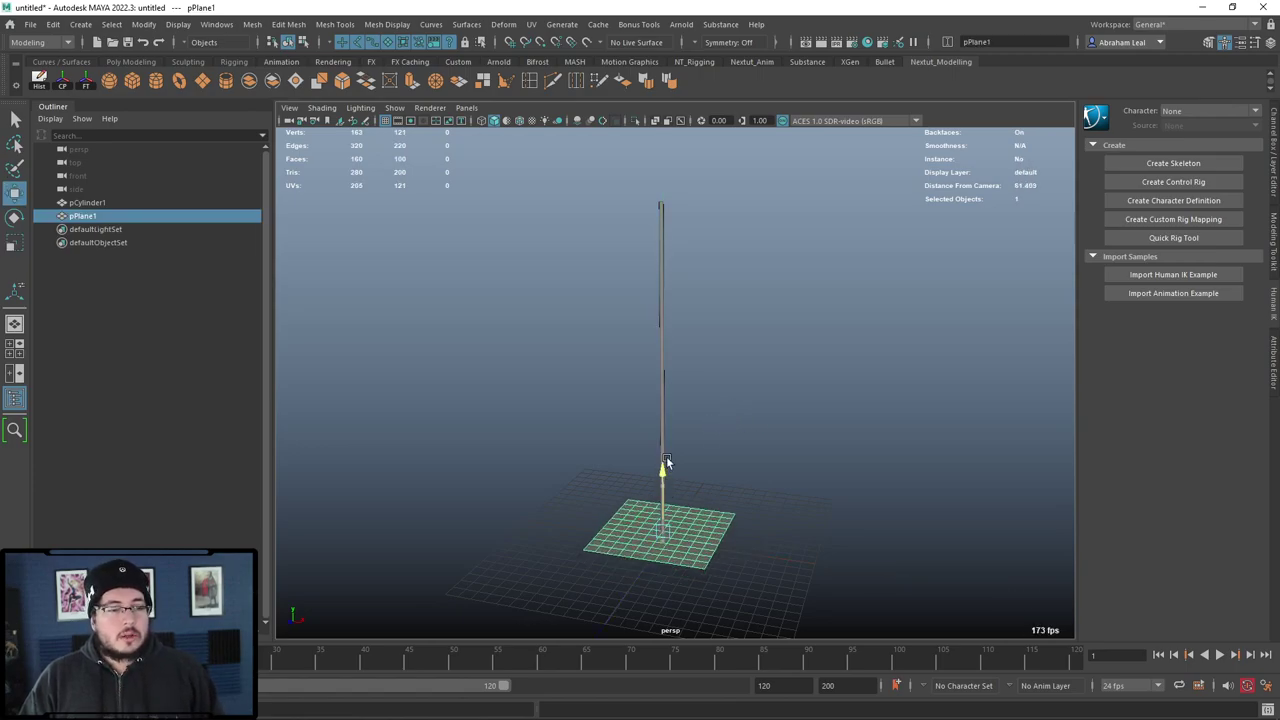
{"action": "left_click_drag", "start_coordinate": [662, 487], "coordinate": [638, 285]}
Step: Rotate the plane upright with Rotate X set to exactly 90, and deselect it
{"action": "key", "text": "e"}
{"action": "key", "text": "ctrl+a"}
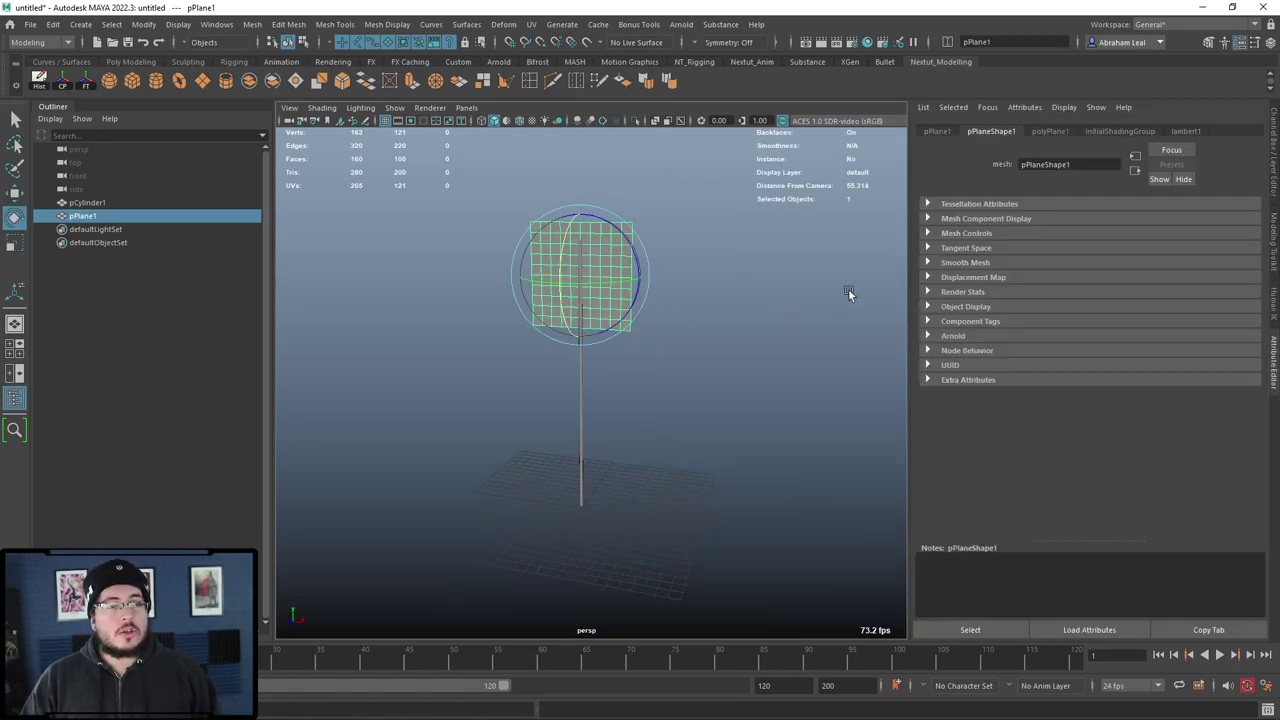
{"action": "key", "text": "ctrl+a"}
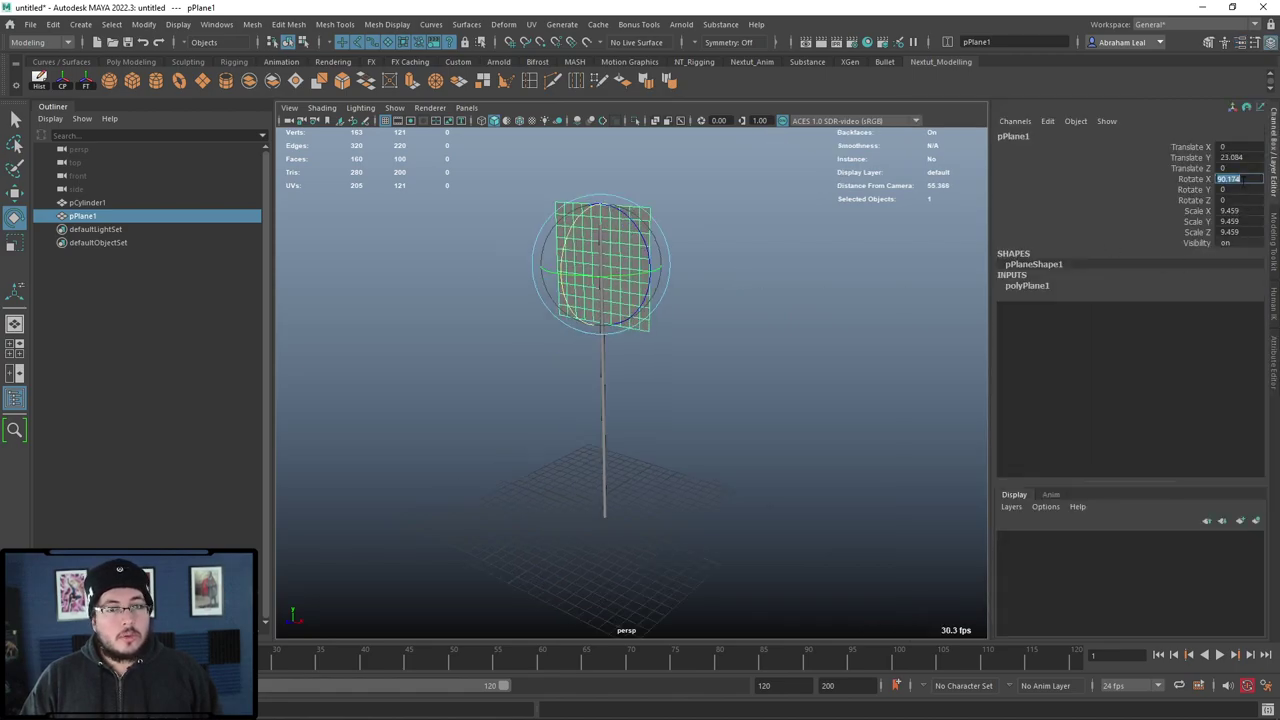
{"action": "type", "text": "90"}
{"action": "key", "text": "Return"}
{"action": "left_click", "coordinate": [587, 405]}
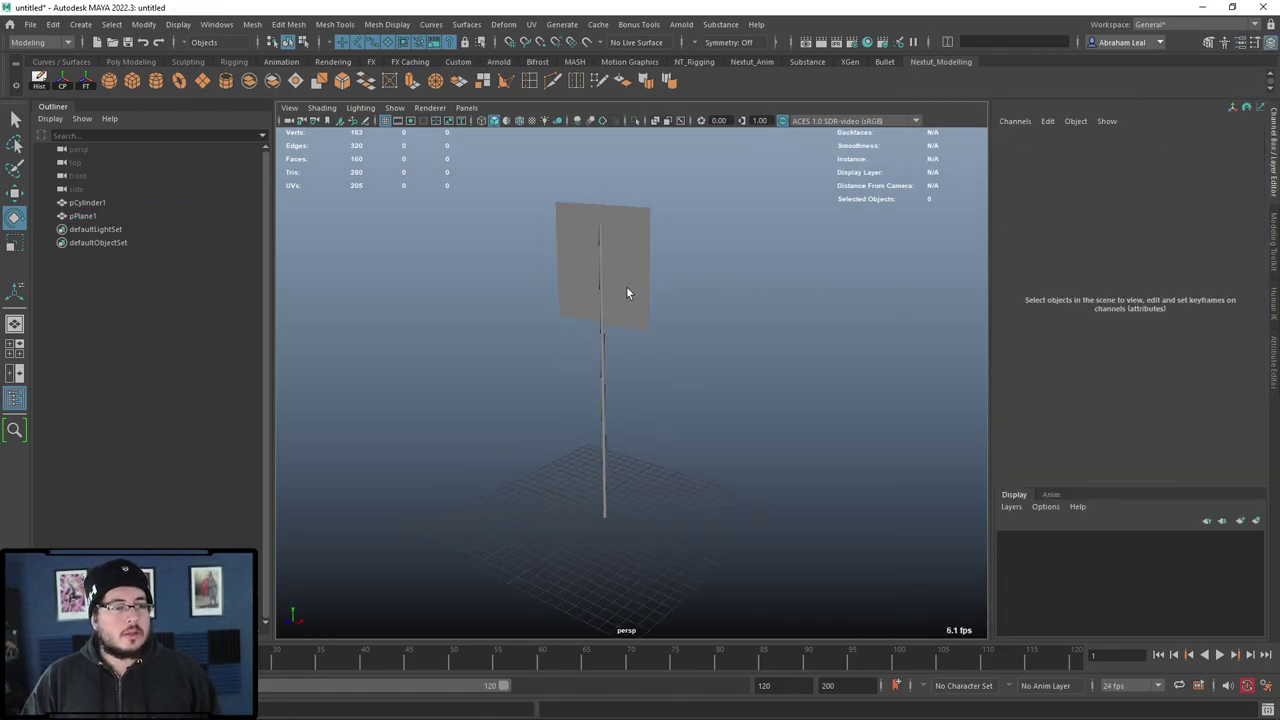
Step: Move the plane along X to about 4.81 so its edge meets the pole, and reduce its height to a rectangular flag shape
{"action": "left_click", "coordinate": [626, 288]}
{"action": "left_click_drag", "start_coordinate": [632, 290], "coordinate": [702, 309], "text": "alt"}
{"action": "key", "text": "w"}
{"action": "middle_click_drag", "start_coordinate": [702, 306], "coordinate": [760, 277]}
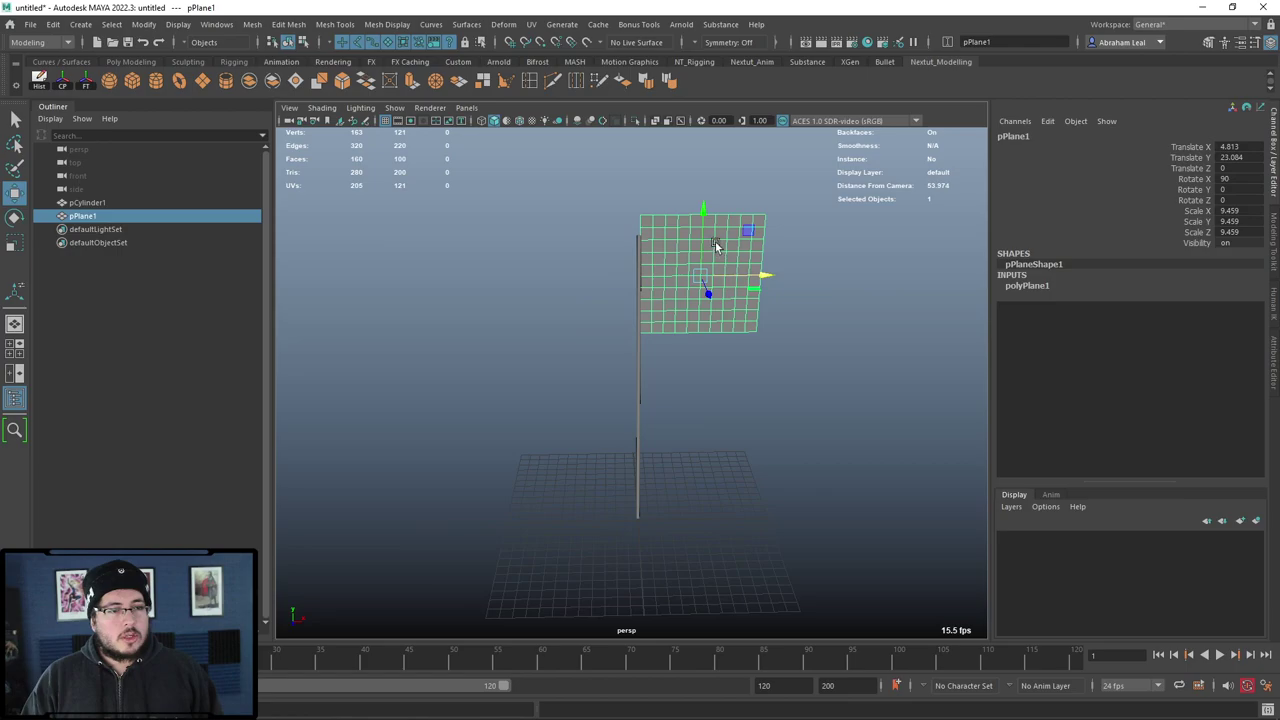
{"action": "key", "text": "r"}
{"action": "left_click_drag", "start_coordinate": [698, 331], "coordinate": [699, 311]}
{"action": "left_click", "coordinate": [828, 317]}
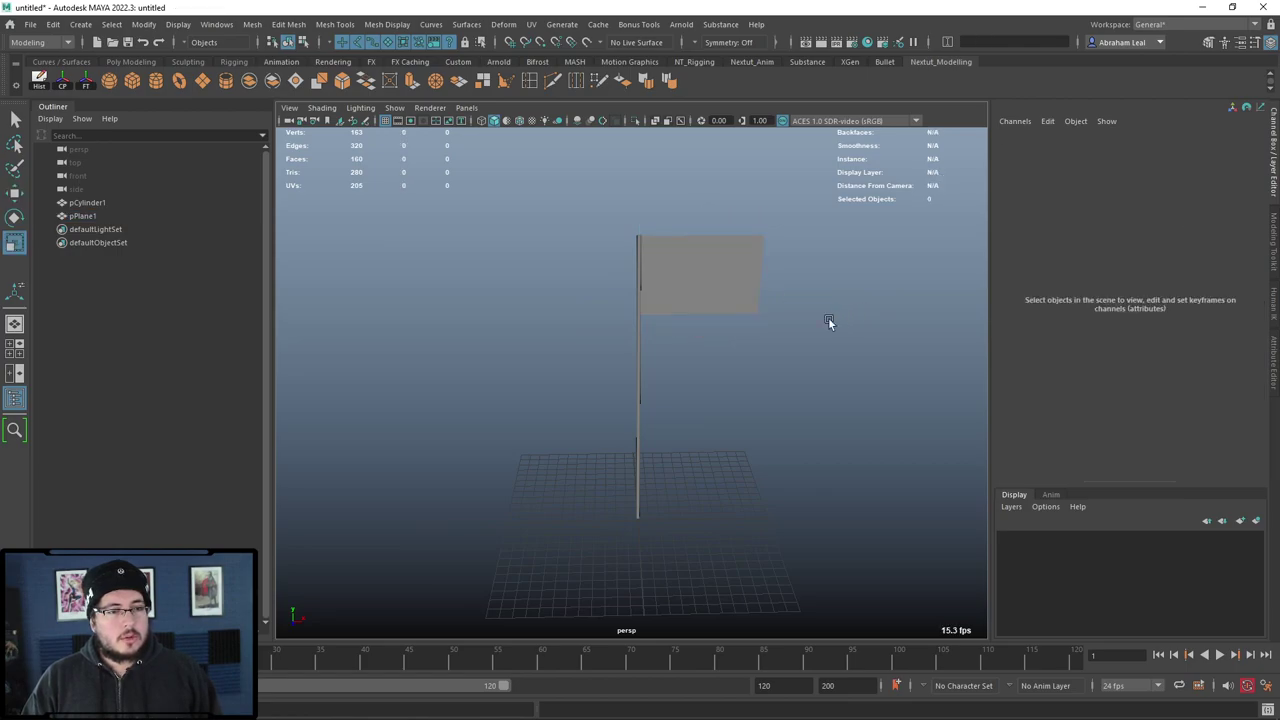
Step: Slice the flag plane with four crossing and diagonal Multi-Cut lines, then return to object mode
{"action": "left_click_drag", "start_coordinate": [828, 317], "coordinate": [766, 300], "text": "alt"}
{"action": "left_click", "coordinate": [671, 255]}
{"action": "scroll", "coordinate": [671, 255], "scroll_direction": "up", "scroll_amount": 4}
{"action": "middle_click_drag", "start_coordinate": [647, 203], "coordinate": [690, 336], "text": "alt"}
{"action": "right_click_drag", "start_coordinate": [668, 249], "coordinate": [775, 204]}
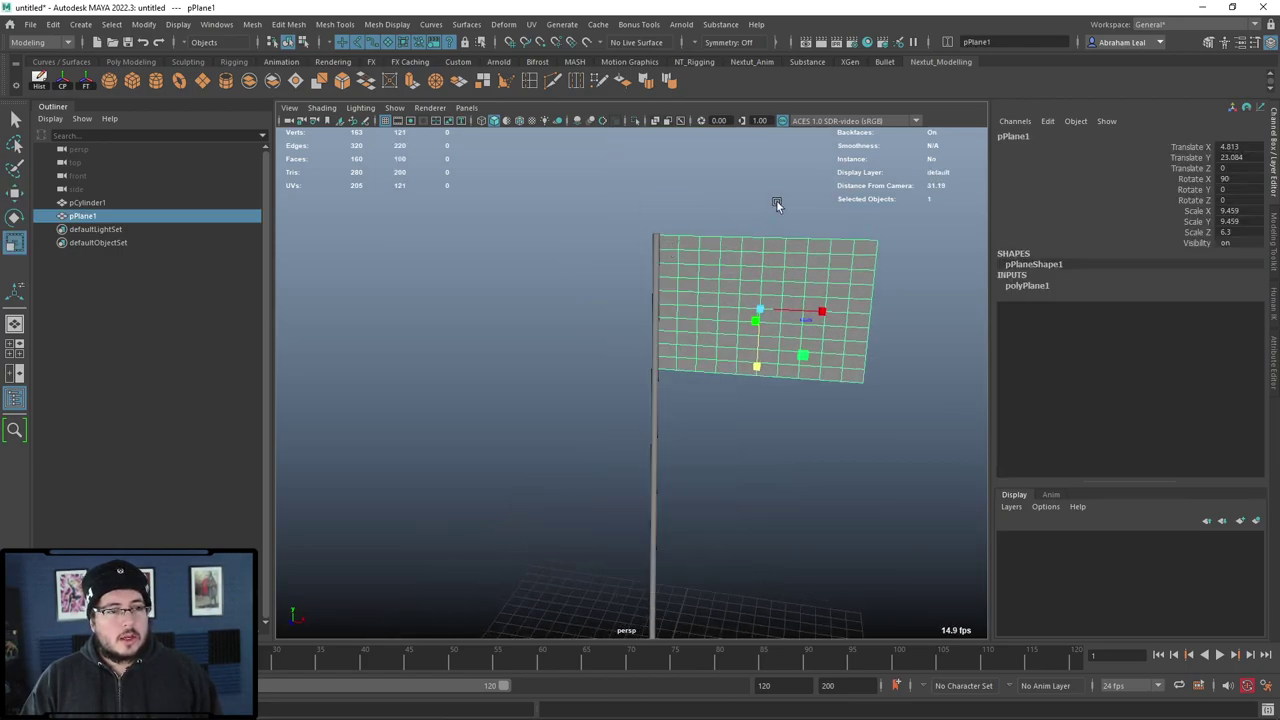
{"action": "left_click", "coordinate": [777, 203]}
{"action": "left_click", "coordinate": [746, 274]}
{"action": "middle_click_drag", "start_coordinate": [746, 274], "coordinate": [677, 229], "text": "alt"}
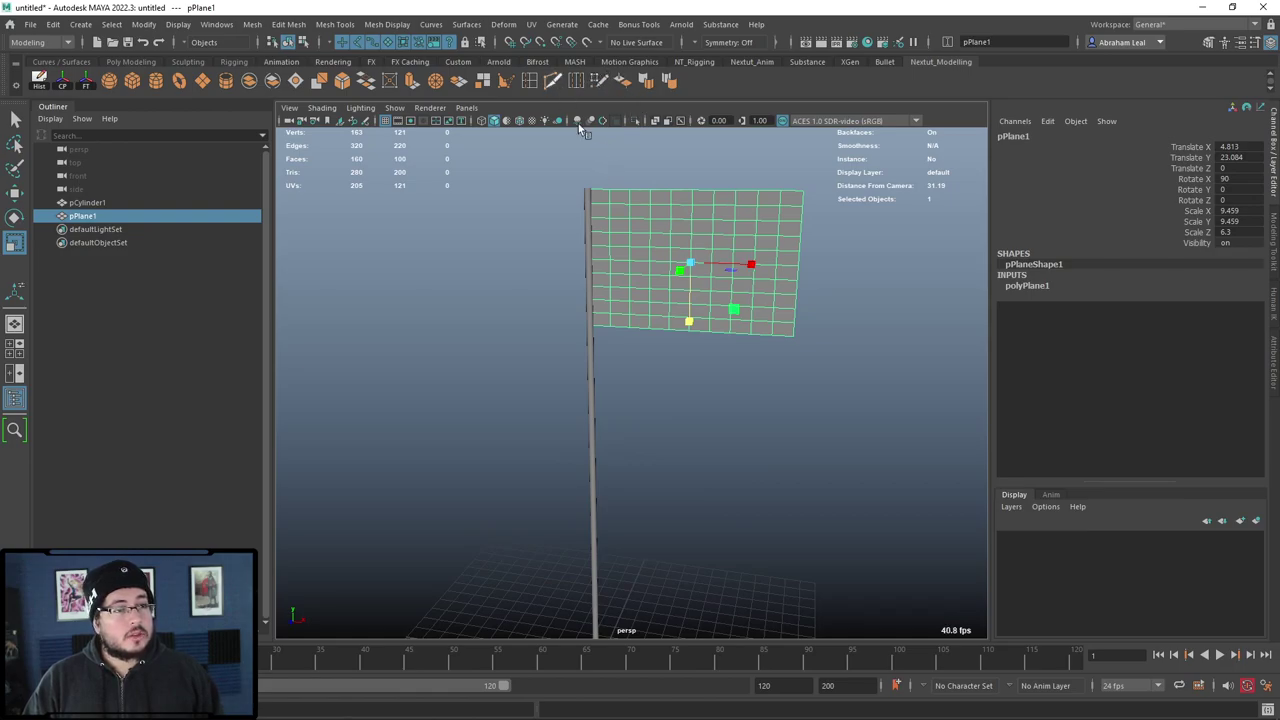
{"action": "left_click", "coordinate": [552, 81]}
{"action": "left_click_drag", "start_coordinate": [560, 200], "coordinate": [588, 223], "text": "alt"}
{"action": "middle_click_drag", "start_coordinate": [588, 223], "coordinate": [509, 265], "text": "alt"}
{"action": "left_click_drag", "start_coordinate": [510, 222], "coordinate": [685, 353]}
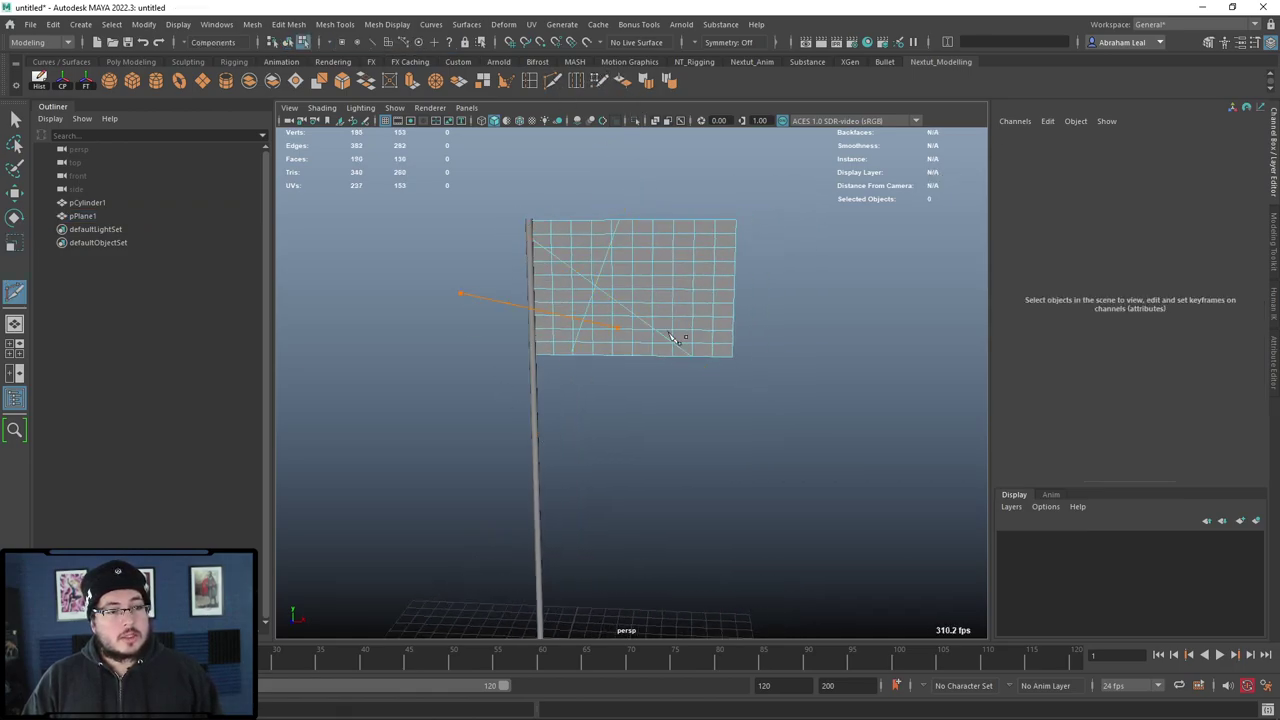
{"action": "key", "text": "q"}
{"action": "key", "text": "F8"}
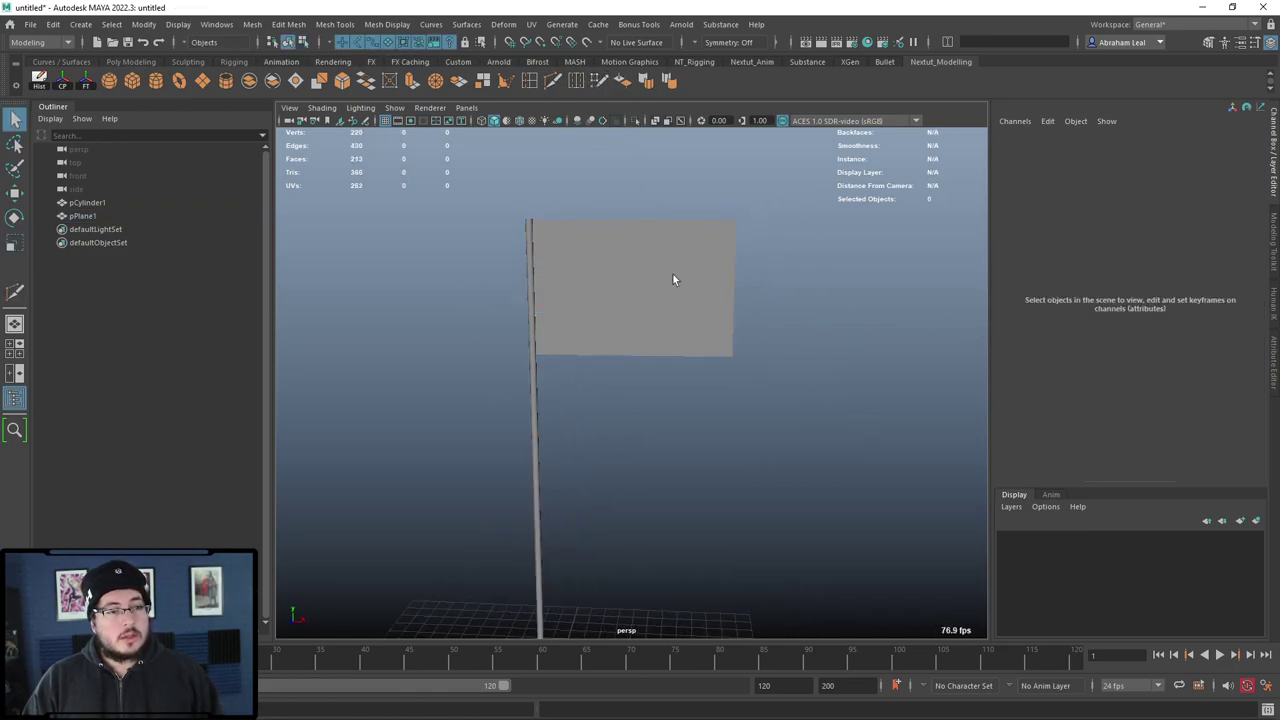
Step: Smooth the flag mesh with one division
{"action": "left_click", "coordinate": [564, 247]}
{"action": "left_click", "coordinate": [250, 33]}
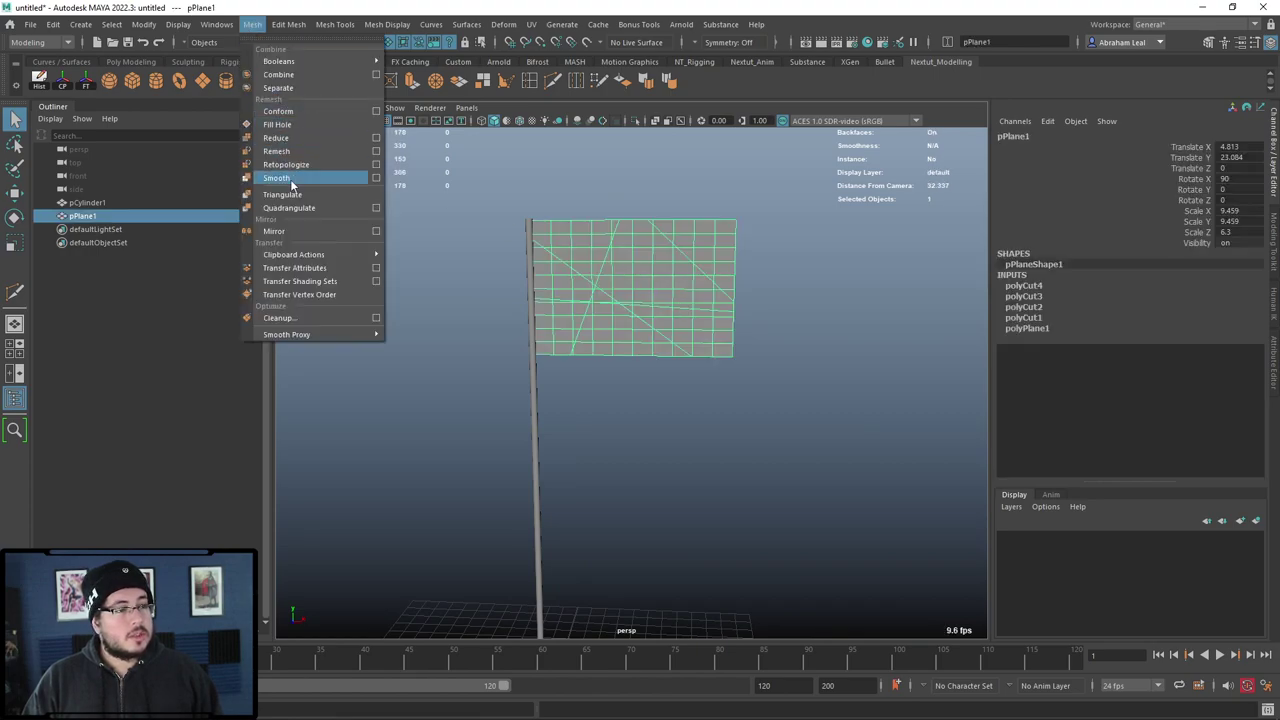
{"action": "left_click", "coordinate": [292, 181]}
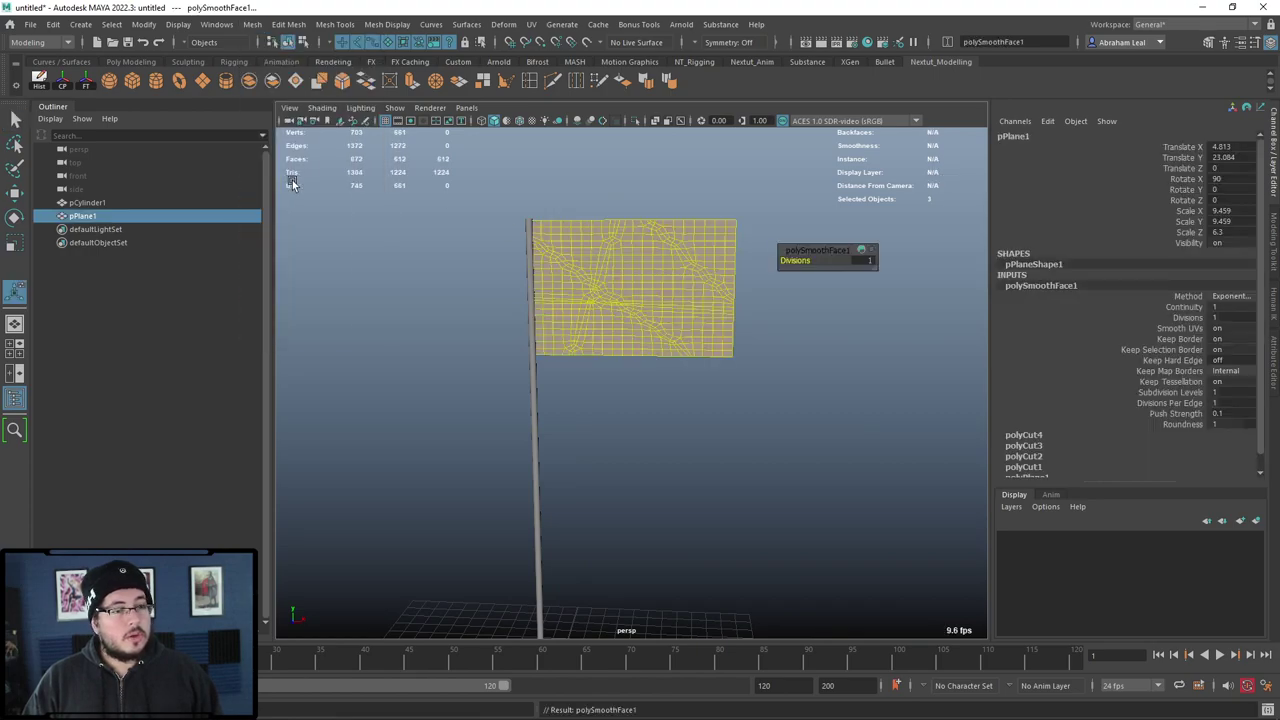
{"action": "left_click", "coordinate": [781, 408]}
{"action": "left_click", "coordinate": [702, 293]}
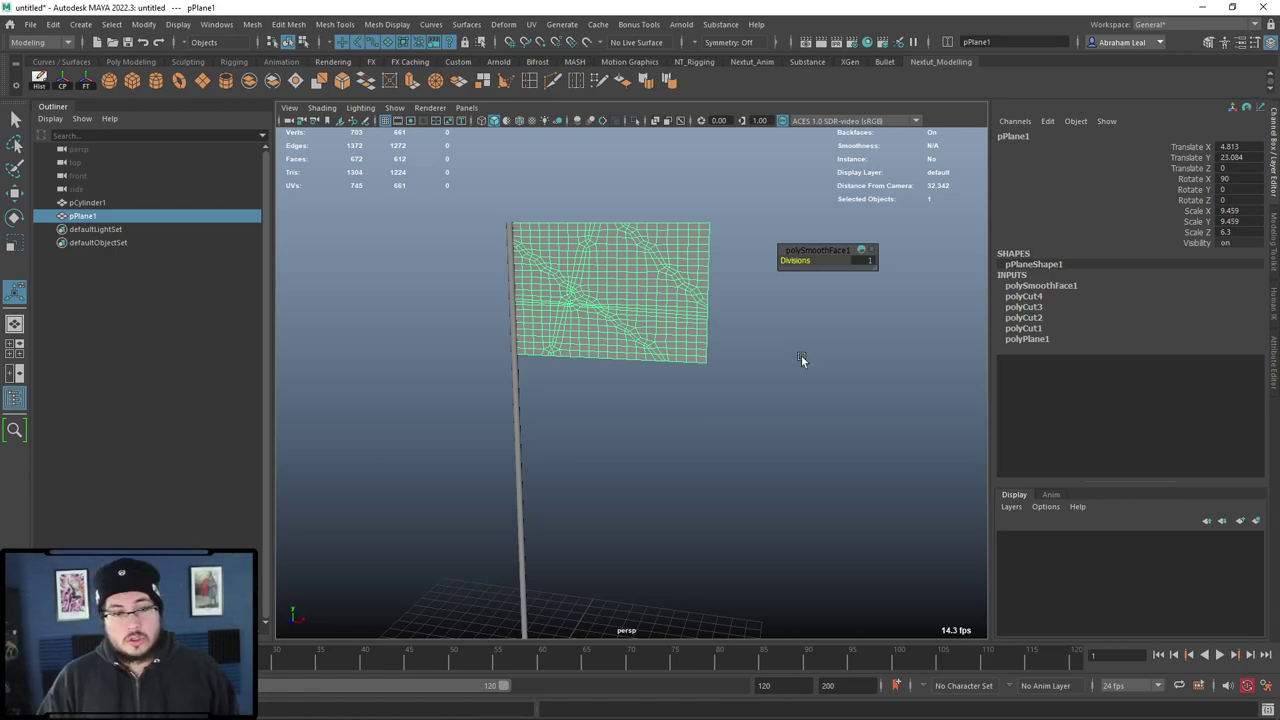
Step: Examine the smoothed flag's irregular wireframe topology up close, and leave the flag selected
{"action": "left_click", "coordinate": [801, 357]}
{"action": "left_click", "coordinate": [597, 275]}
{"action": "left_click", "coordinate": [740, 367]}
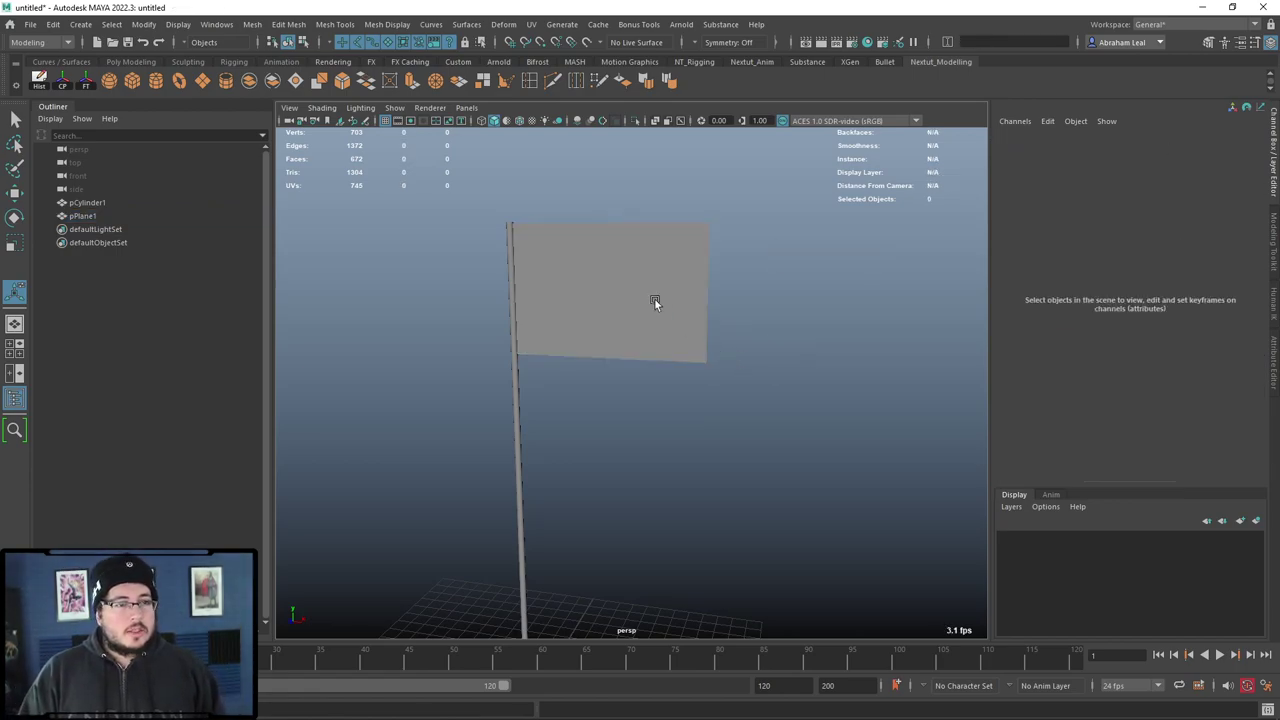
{"action": "left_click", "coordinate": [654, 298]}
{"action": "scroll", "coordinate": [658, 248], "scroll_direction": "up", "scroll_amount": 5}
{"action": "middle_click_drag", "start_coordinate": [658, 198], "coordinate": [703, 326], "text": "alt"}
{"action": "scroll", "coordinate": [696, 312], "scroll_direction": "down", "scroll_amount": 2}
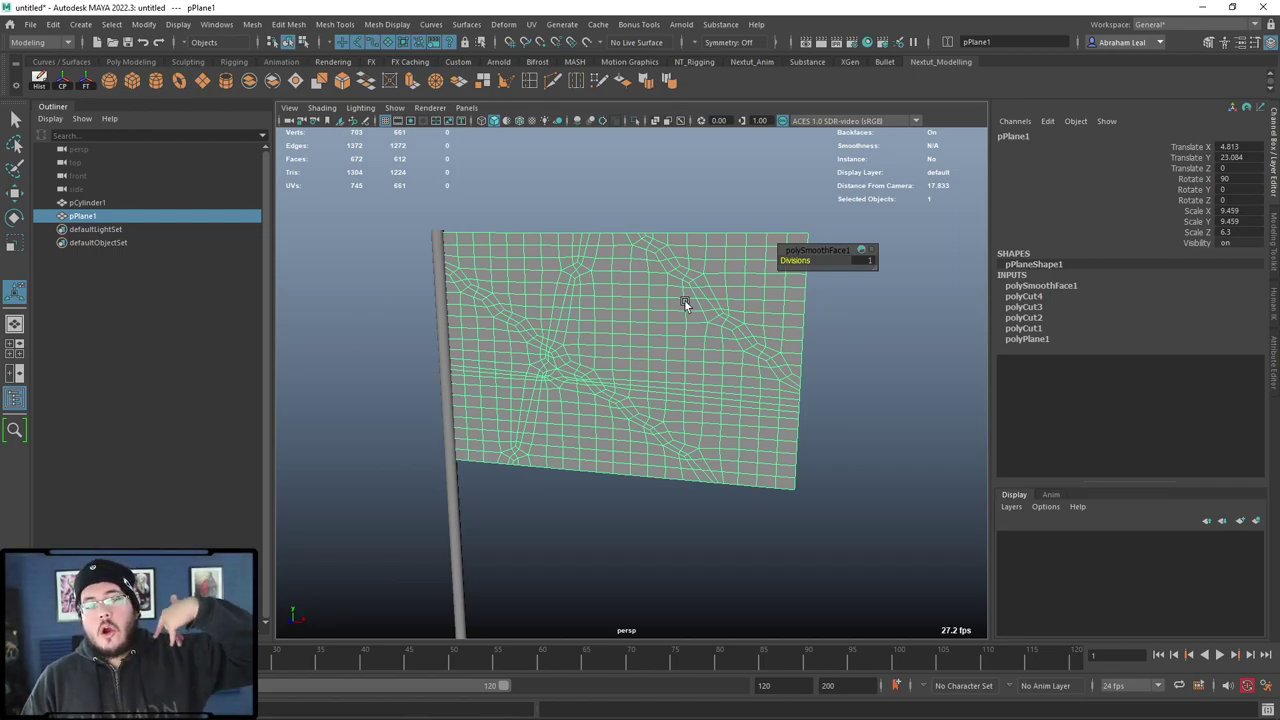
{"action": "left_click", "coordinate": [638, 192]}
{"action": "scroll", "coordinate": [628, 335], "scroll_direction": "down", "scroll_amount": 6}
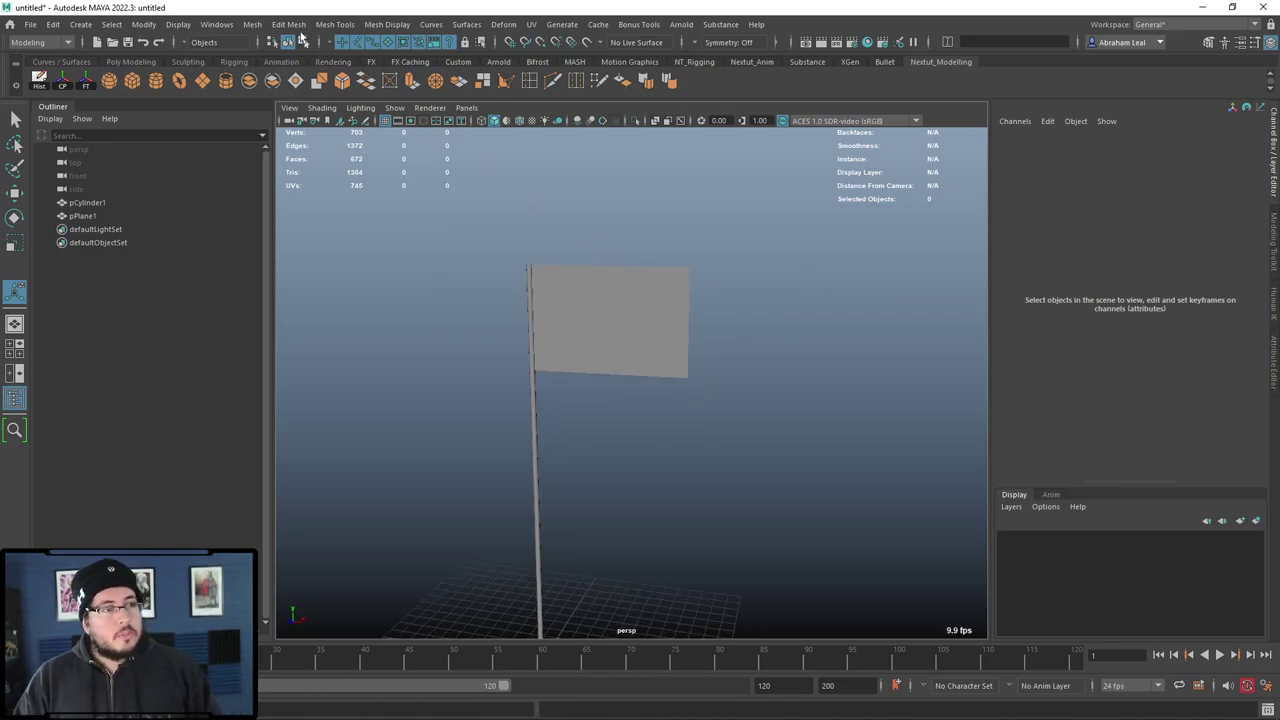
{"action": "left_click", "coordinate": [216, 24]}
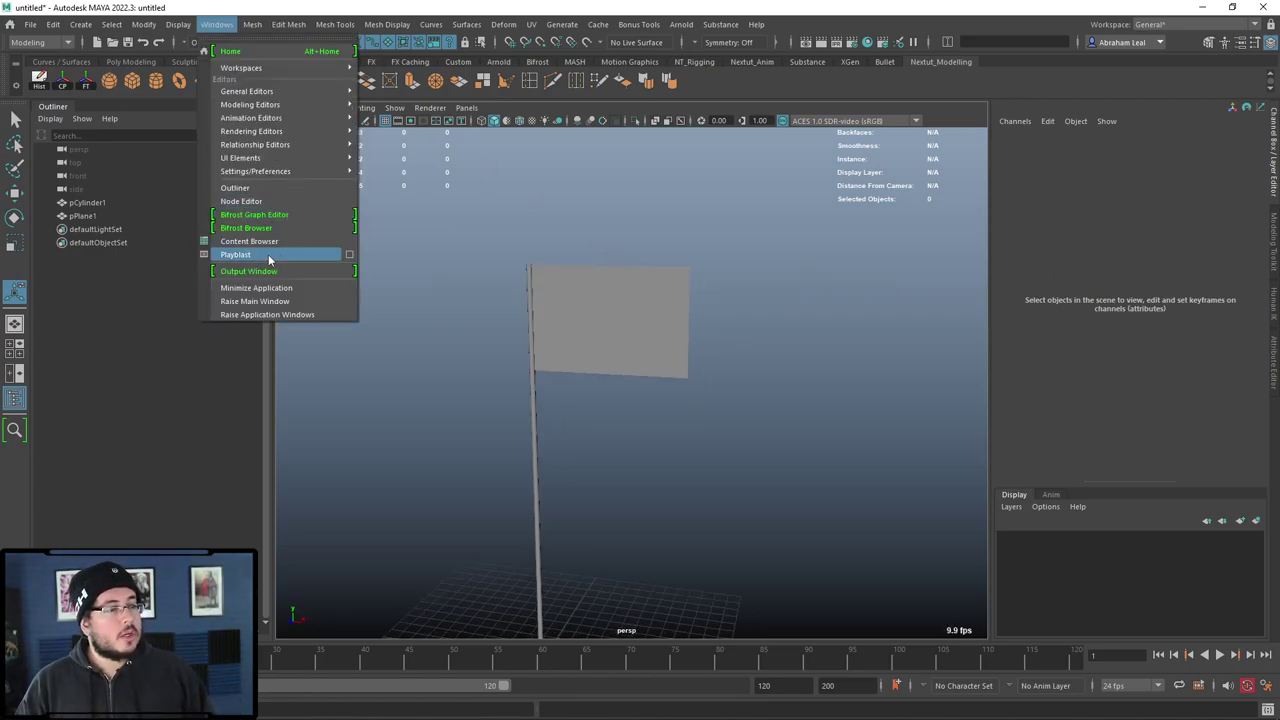
{"action": "left_click", "coordinate": [820, 254]}
{"action": "key", "text": "ctrl+z"}
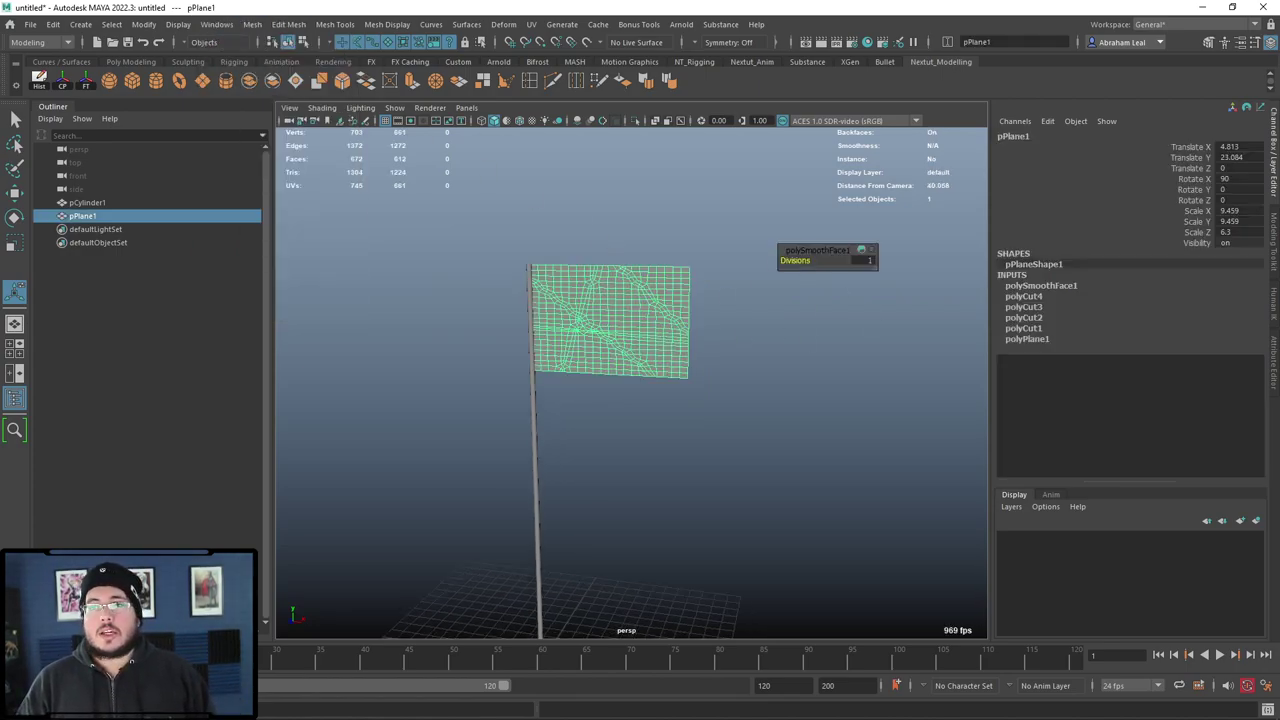
Step: Switch to the Chrome browser and search Google Images for "mexican flag"
{"action": "key", "text": "alt+Tab"}
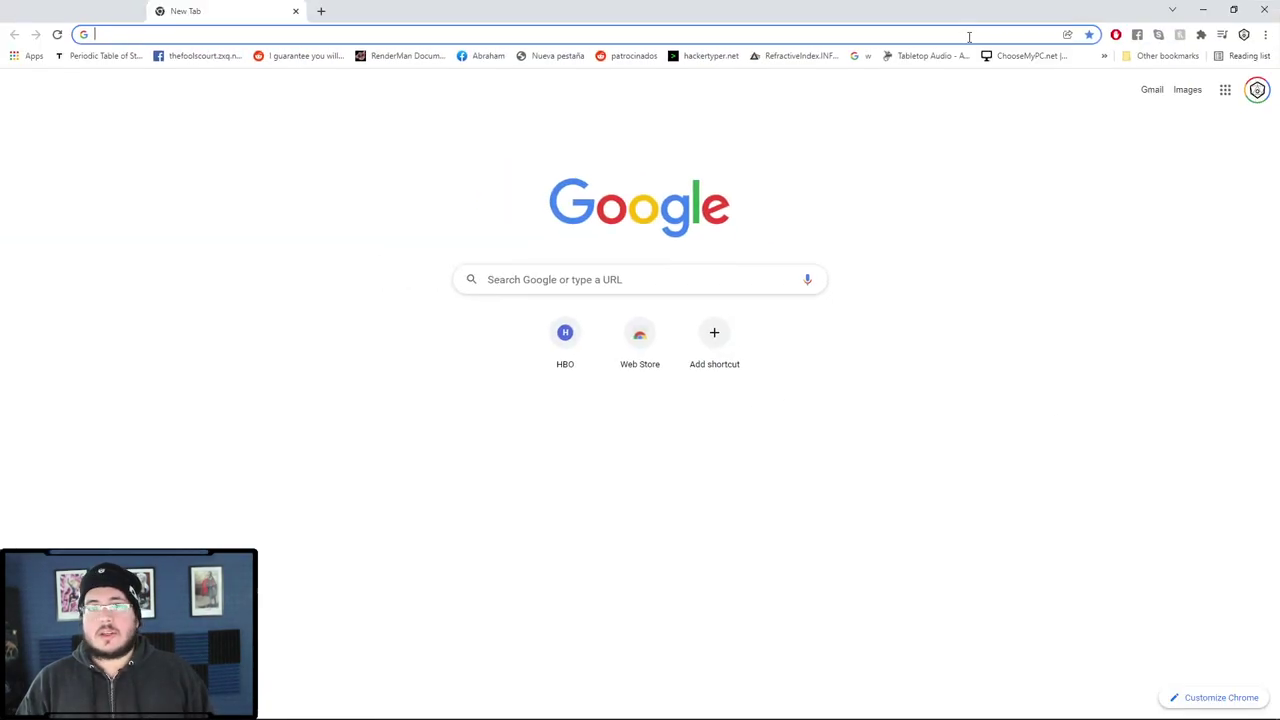
{"action": "left_click", "coordinate": [951, 30]}
{"action": "type", "text": "mexican fal"}
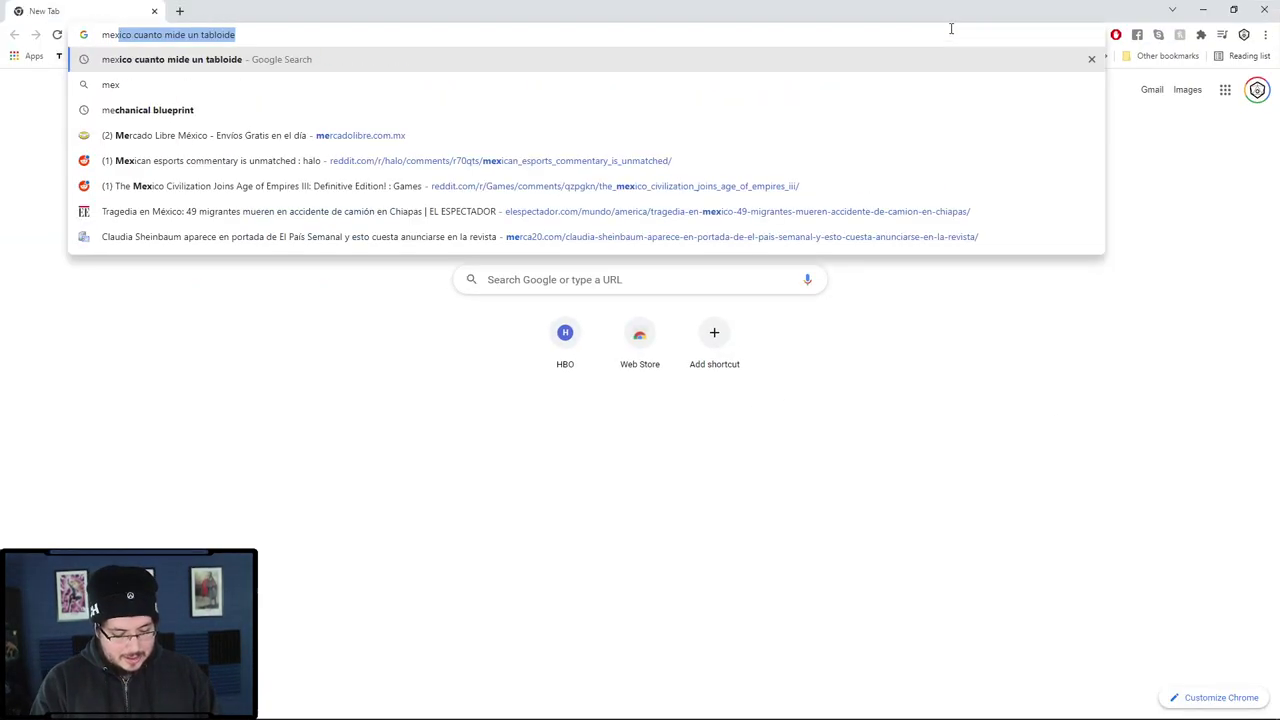
{"action": "key", "text": "BackSpace"}
{"action": "key", "text": "BackSpace"}
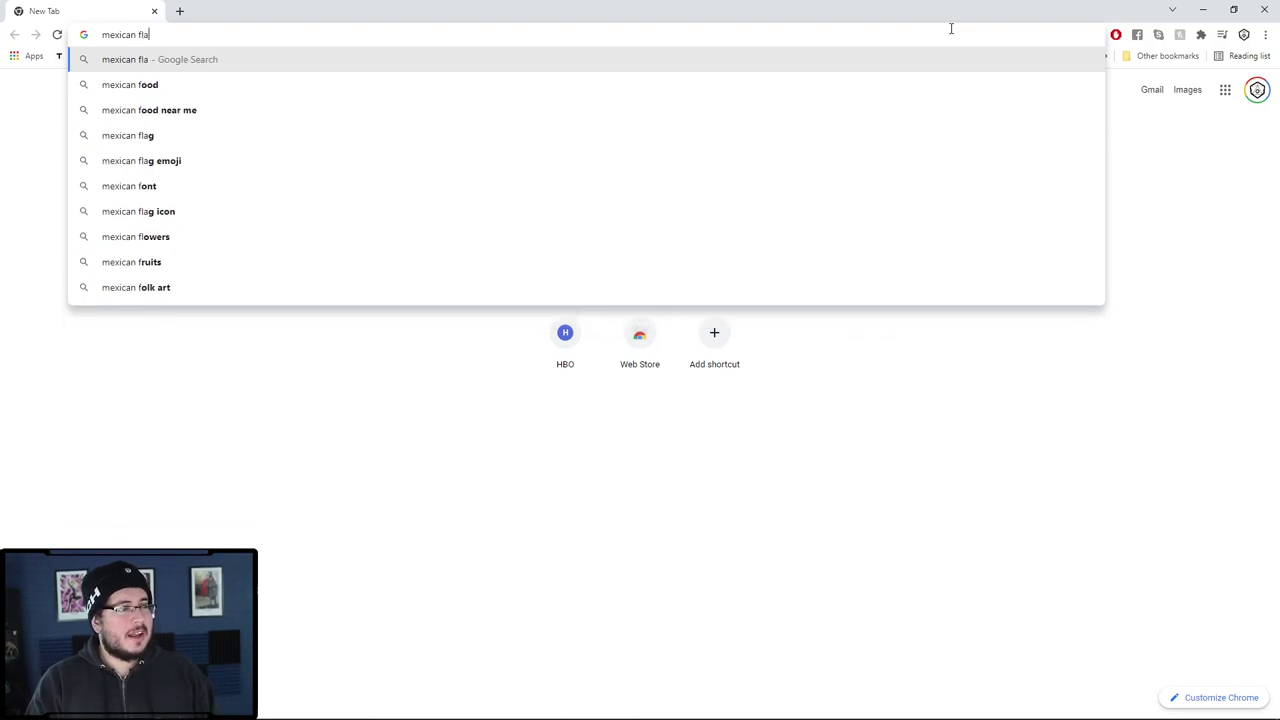
{"action": "type", "text": "lag"}
{"action": "key", "text": "Return"}
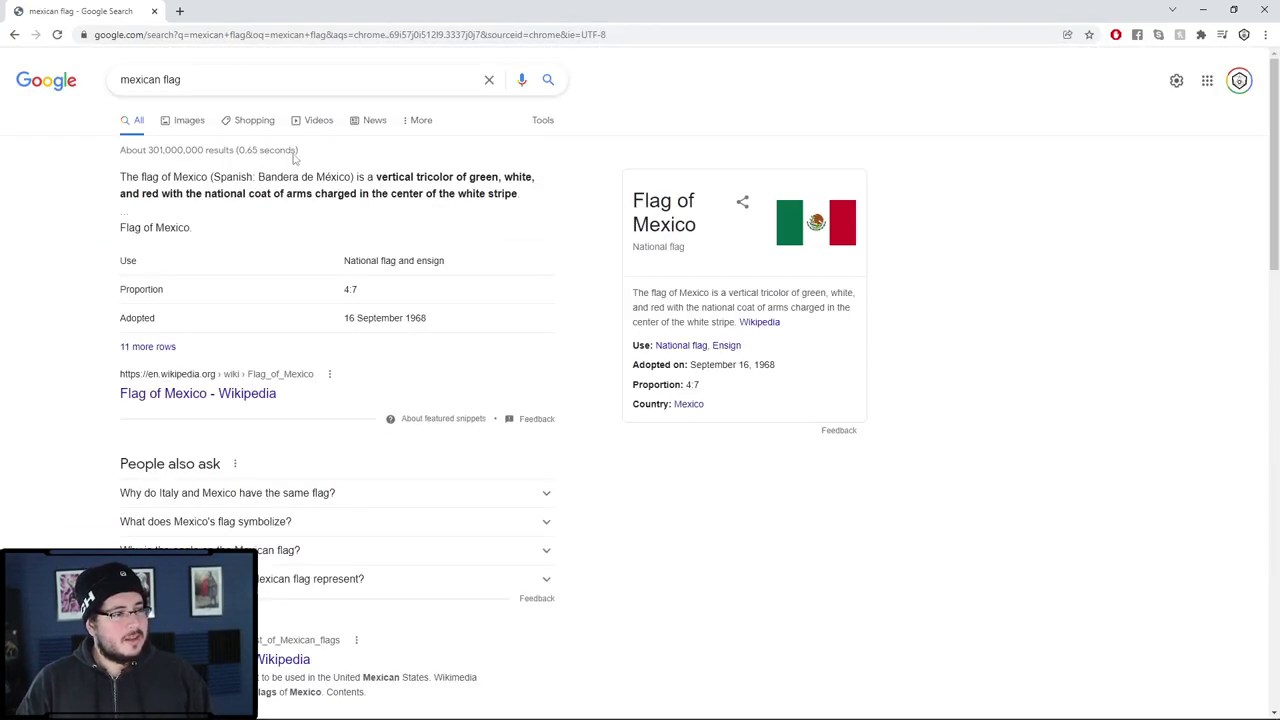
{"action": "left_click", "coordinate": [180, 120]}
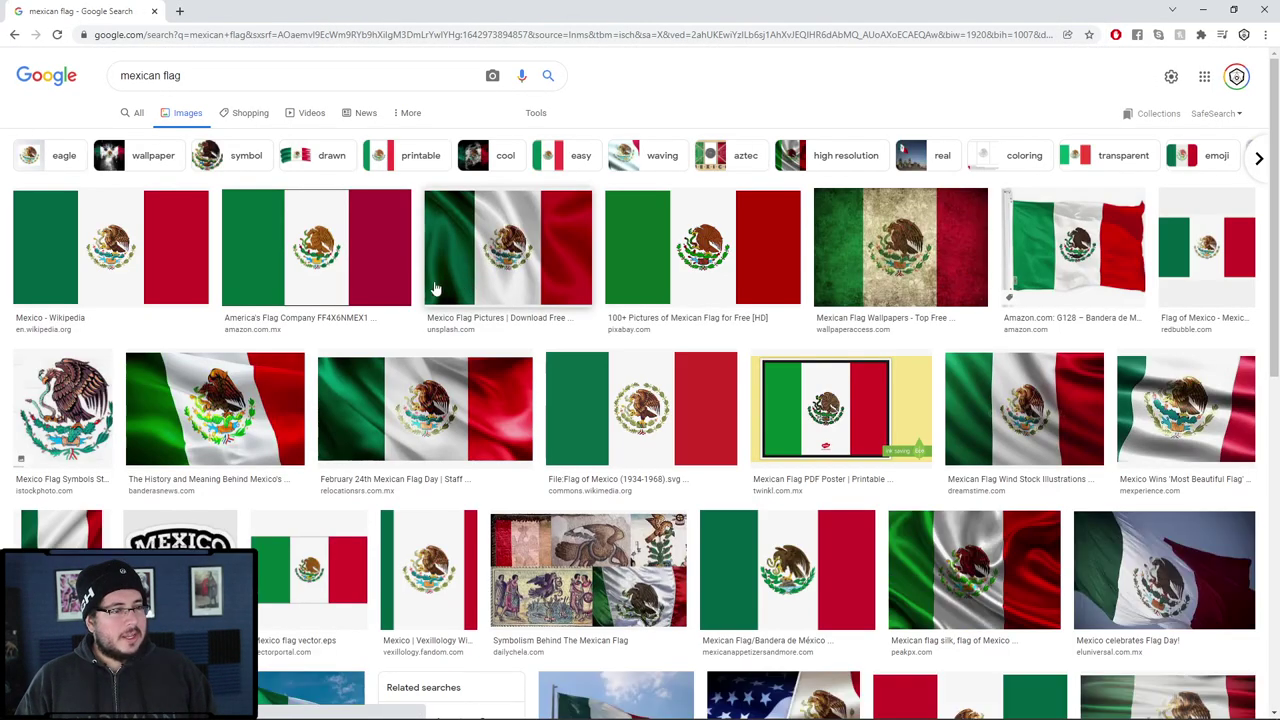
Step: Preview the weathered Mexican flag wallpaper from WallpaperAccess and start saving the image to disk
{"action": "left_click", "coordinate": [881, 259]}
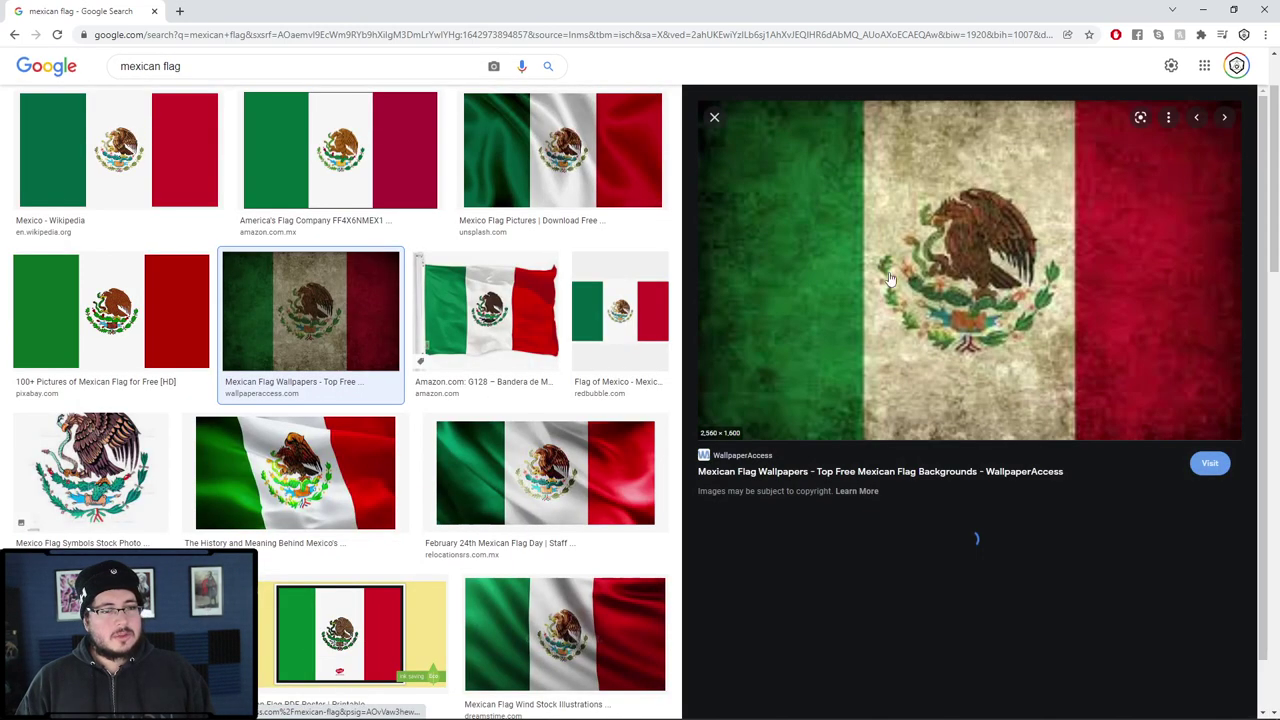
{"action": "right_click", "coordinate": [976, 233]}
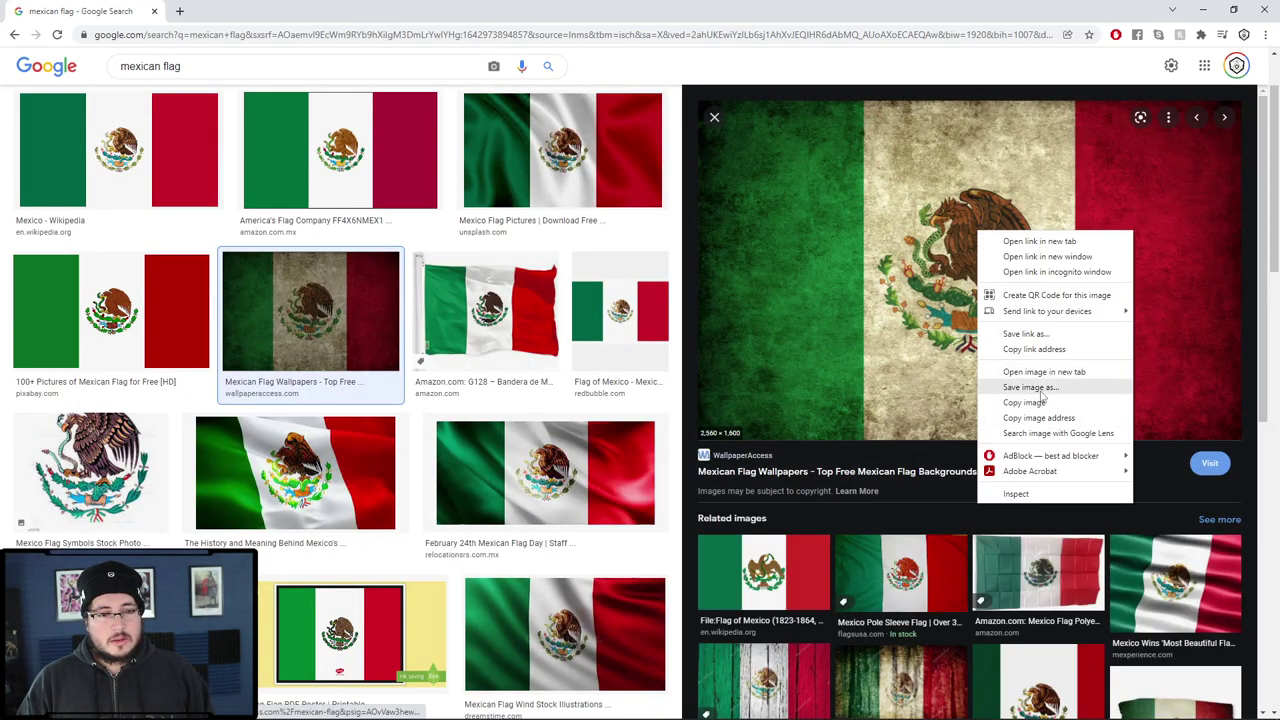
{"action": "left_click", "coordinate": [1030, 387]}
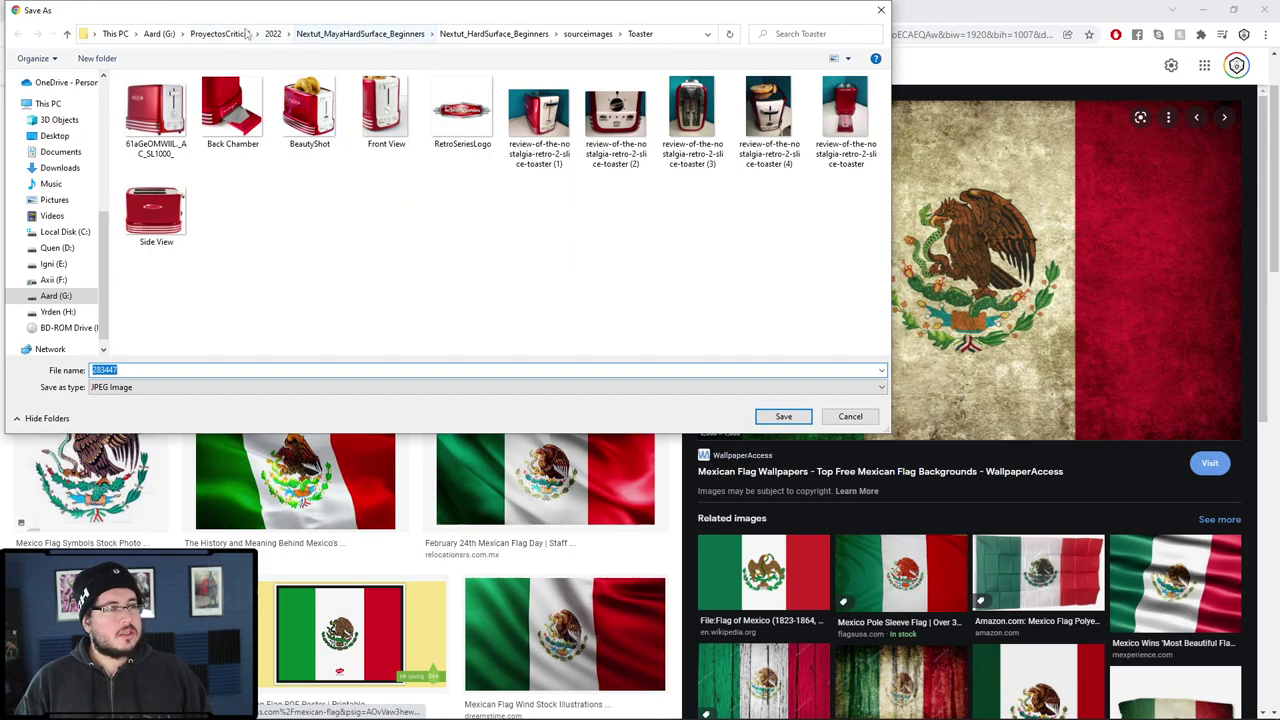
Step: Save the JPEG as flagmexico in the sourceimages folder under ProyectosCritical, 2021, Nextut_Live on drive G
{"action": "left_click", "coordinate": [246, 33]}
{"action": "left_click", "coordinate": [165, 112]}
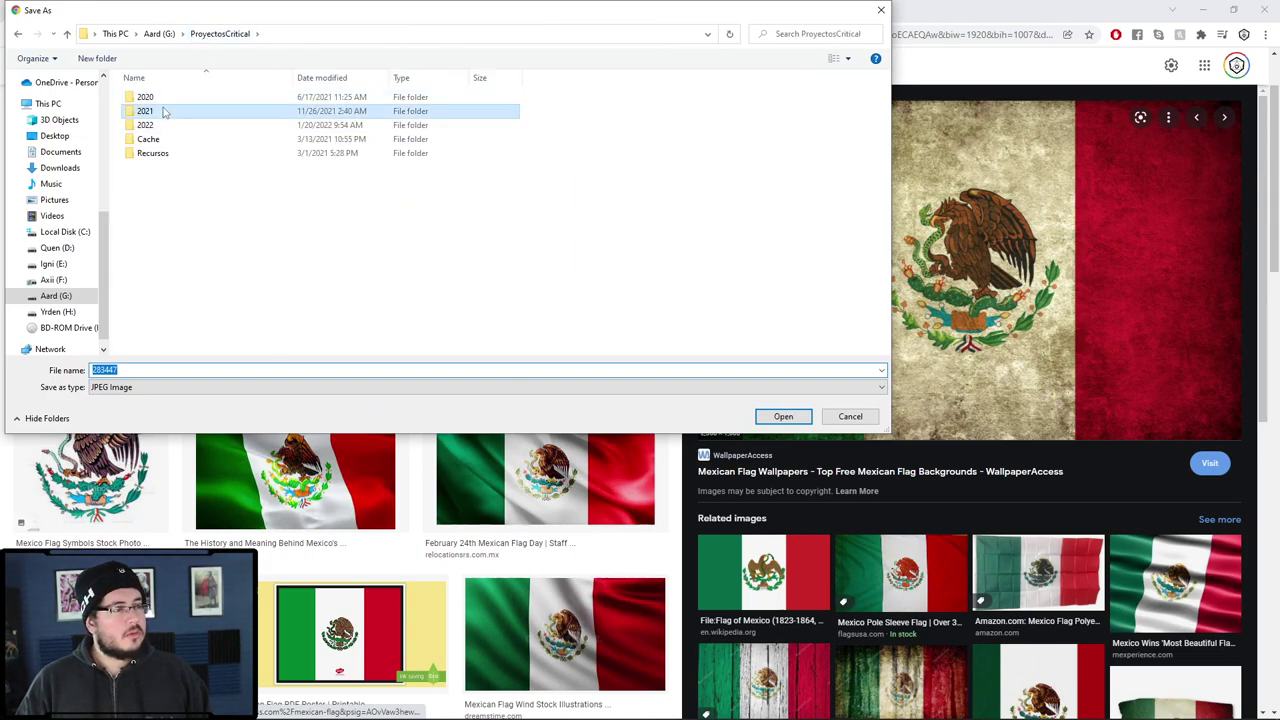
{"action": "double_click", "coordinate": [165, 112]}
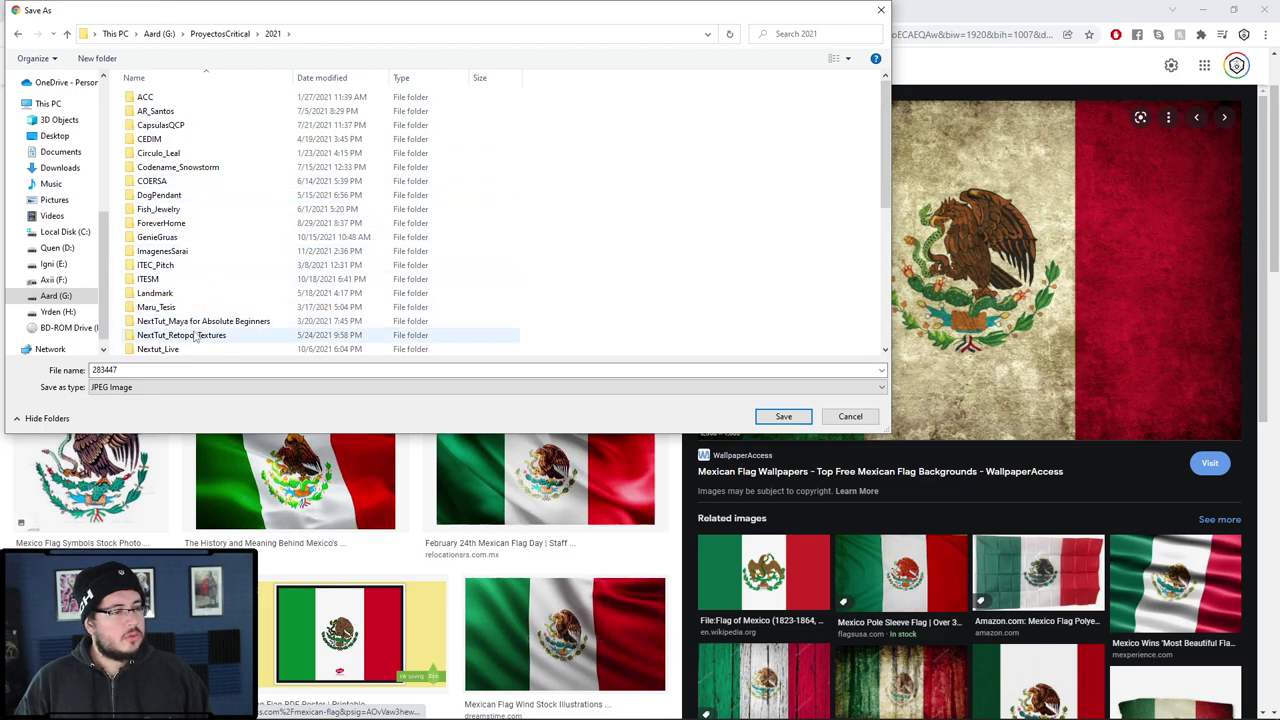
{"action": "double_click", "coordinate": [160, 349]}
{"action": "left_click", "coordinate": [165, 280]}
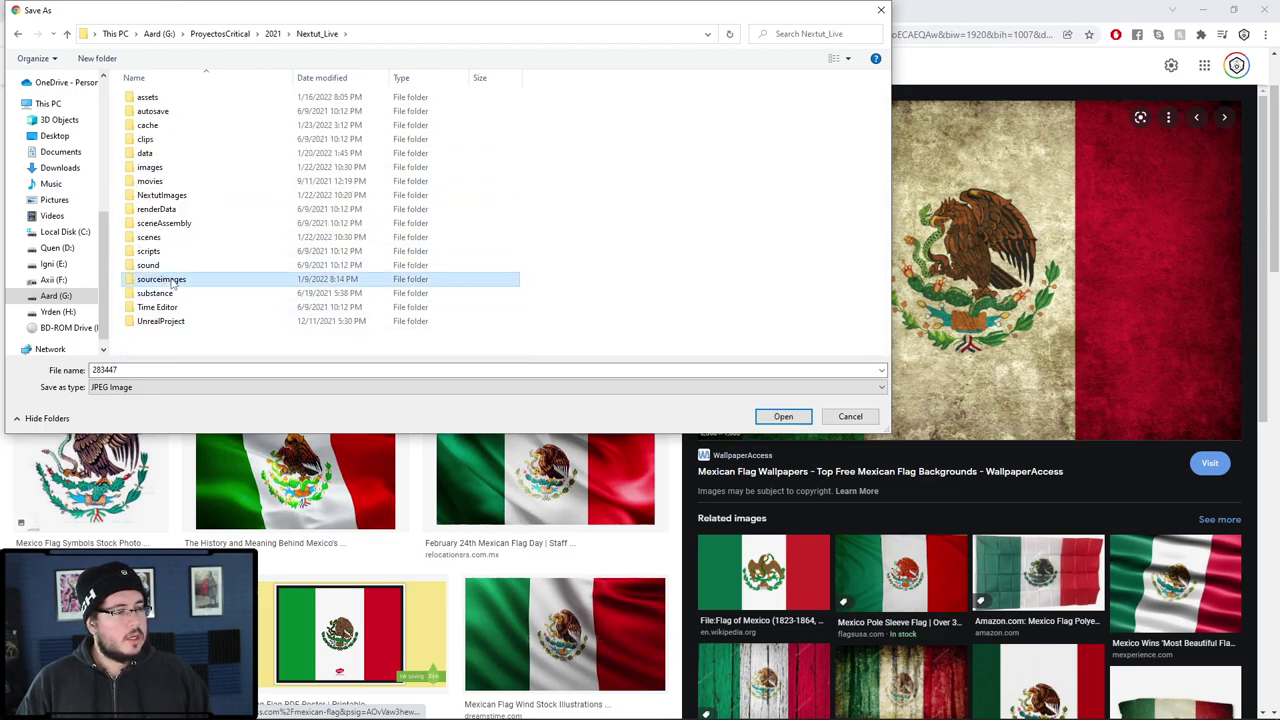
{"action": "double_click", "coordinate": [172, 284]}
{"action": "double_click", "coordinate": [316, 371]}
{"action": "type", "text": "f"}
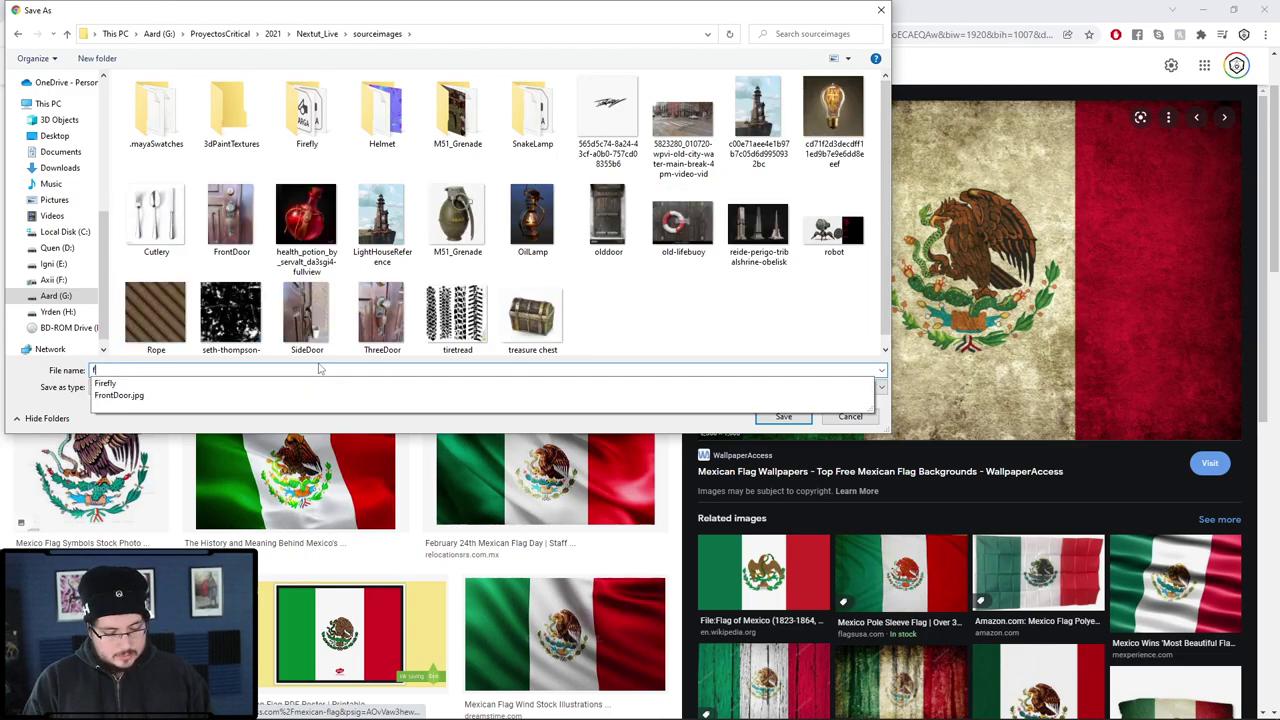
{"action": "type", "text": "lagmexico"}
{"action": "key", "text": "Return"}
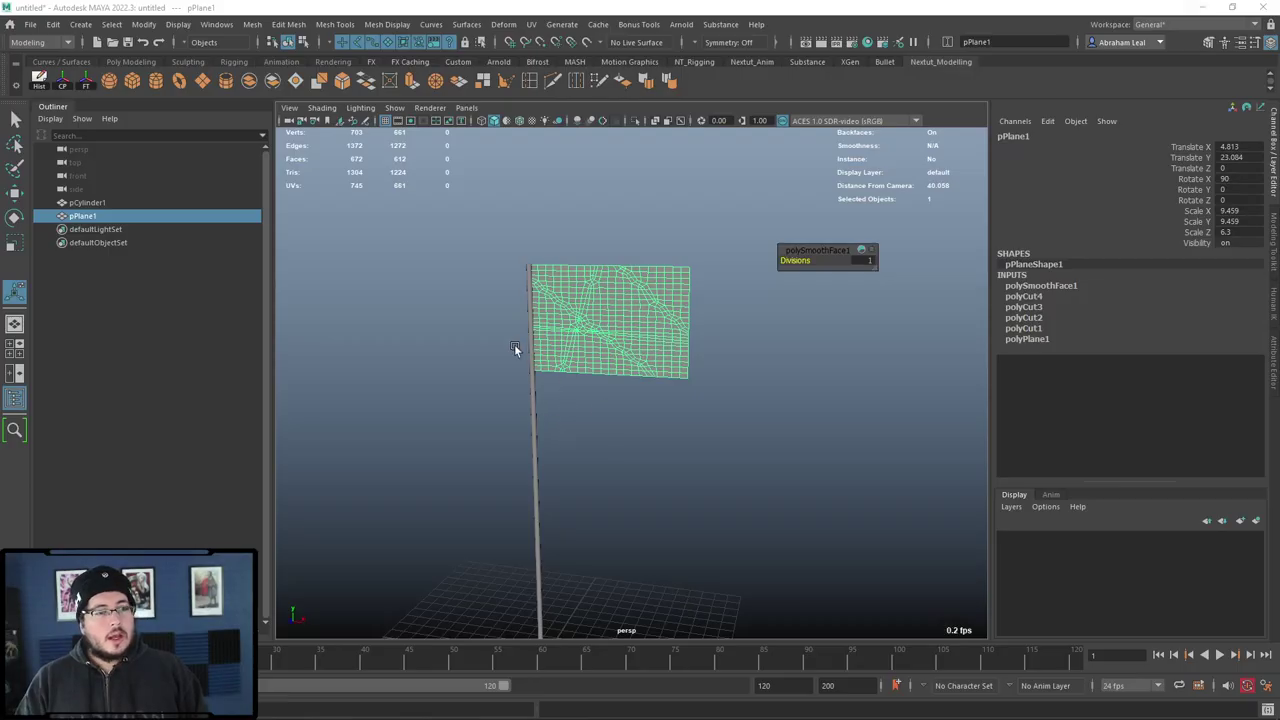
Step: Back in Maya, assign a new Arnold aiStandardSurface material to the flag plane
{"action": "right_click", "coordinate": [588, 318]}
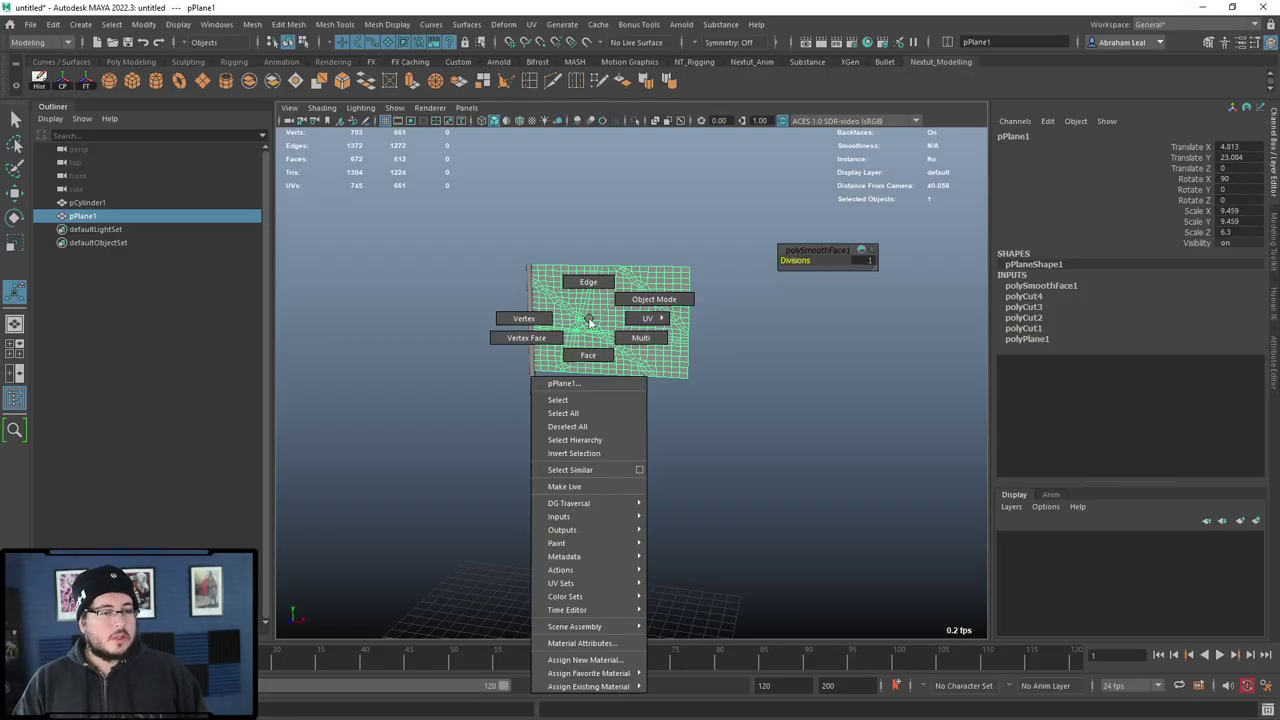
{"action": "right_click_drag", "start_coordinate": [588, 318], "coordinate": [604, 658]}
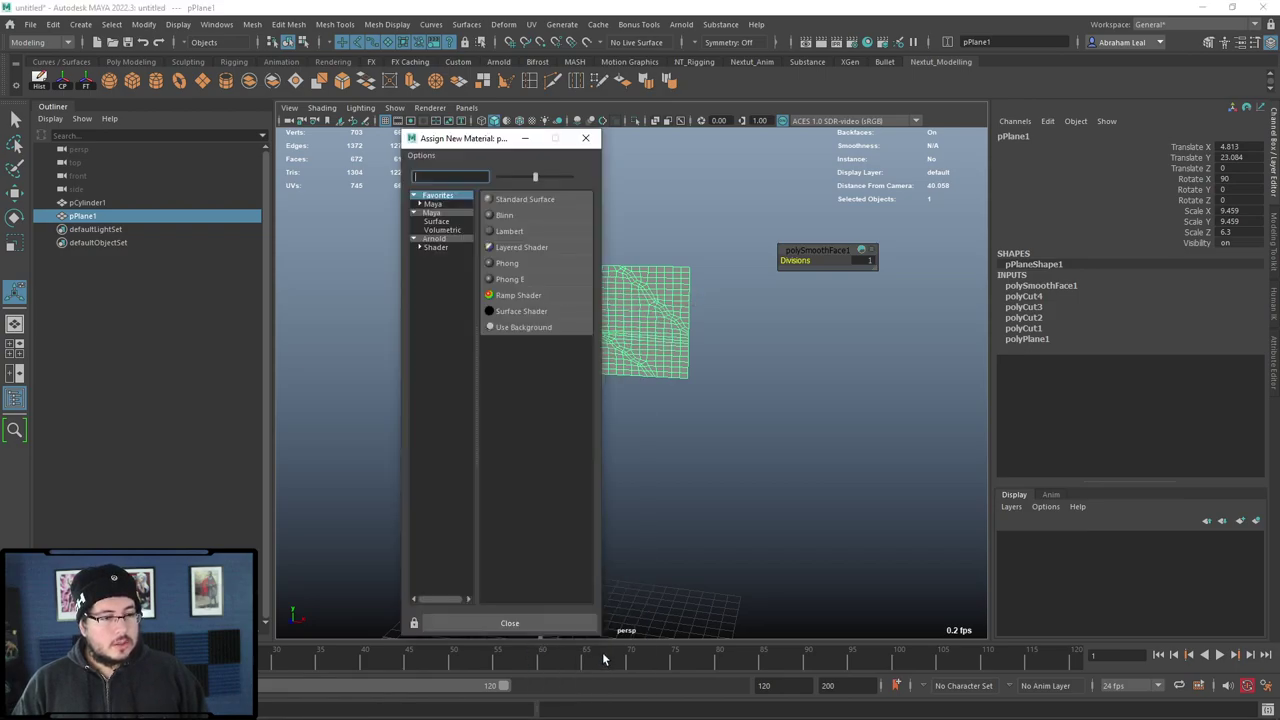
{"action": "left_click", "coordinate": [433, 239]}
{"action": "left_click", "coordinate": [527, 423]}
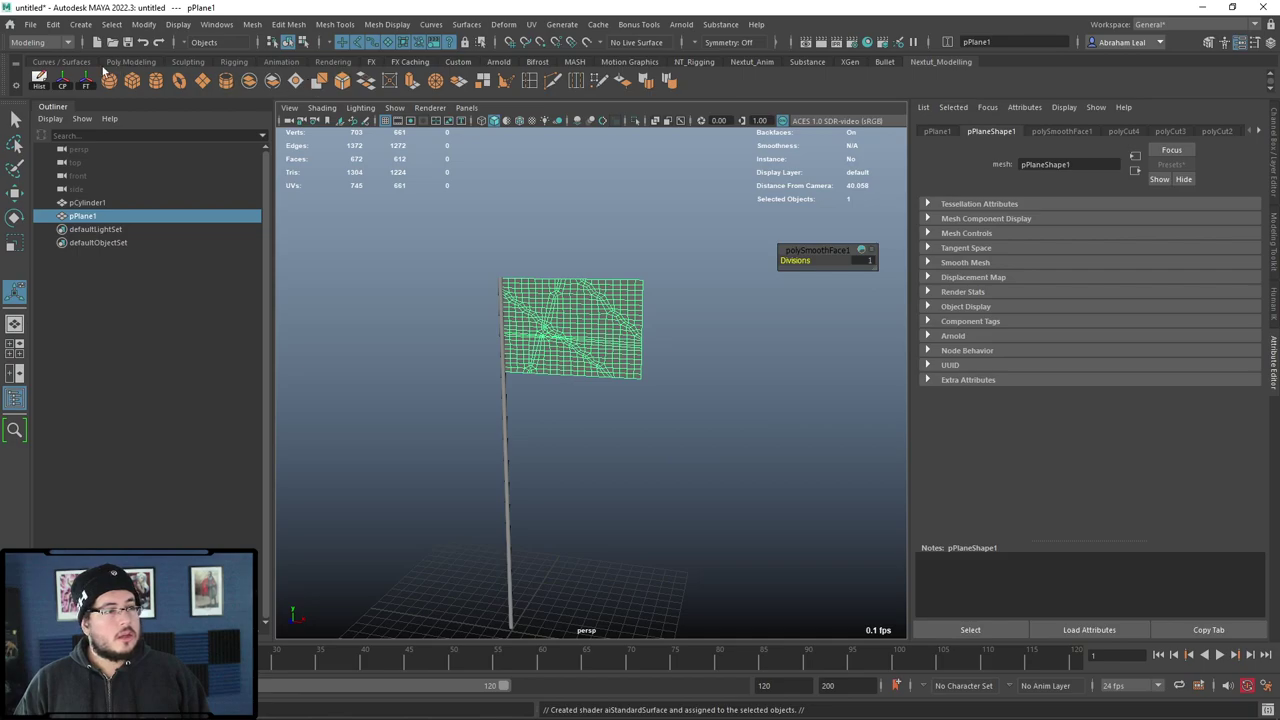
Step: Delete the flag plane's construction history and open the attributes of its aiStandardSurface material
{"action": "left_click", "coordinate": [45, 85]}
{"action": "left_click", "coordinate": [1069, 131]}
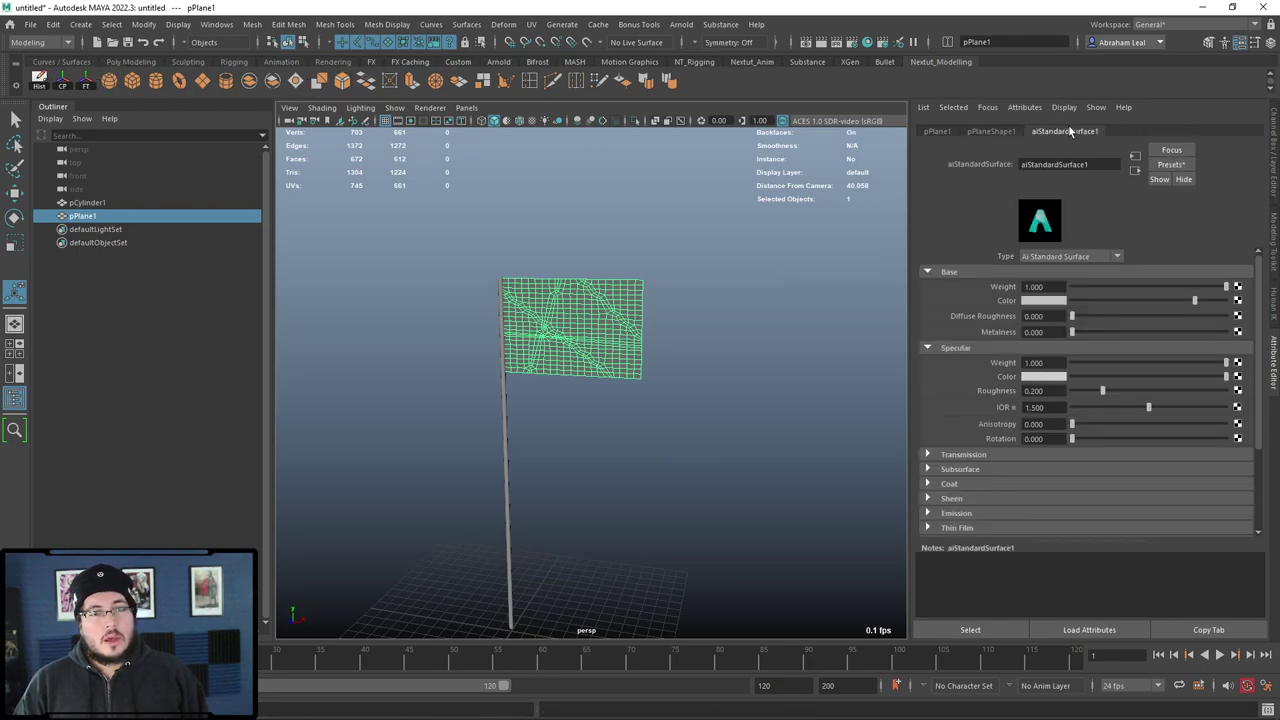
Step: Attach a File texture to the base color of the flag plane's aiStandardSurface1 material
{"action": "left_click", "coordinate": [1237, 287]}
{"action": "left_click", "coordinate": [666, 250]}
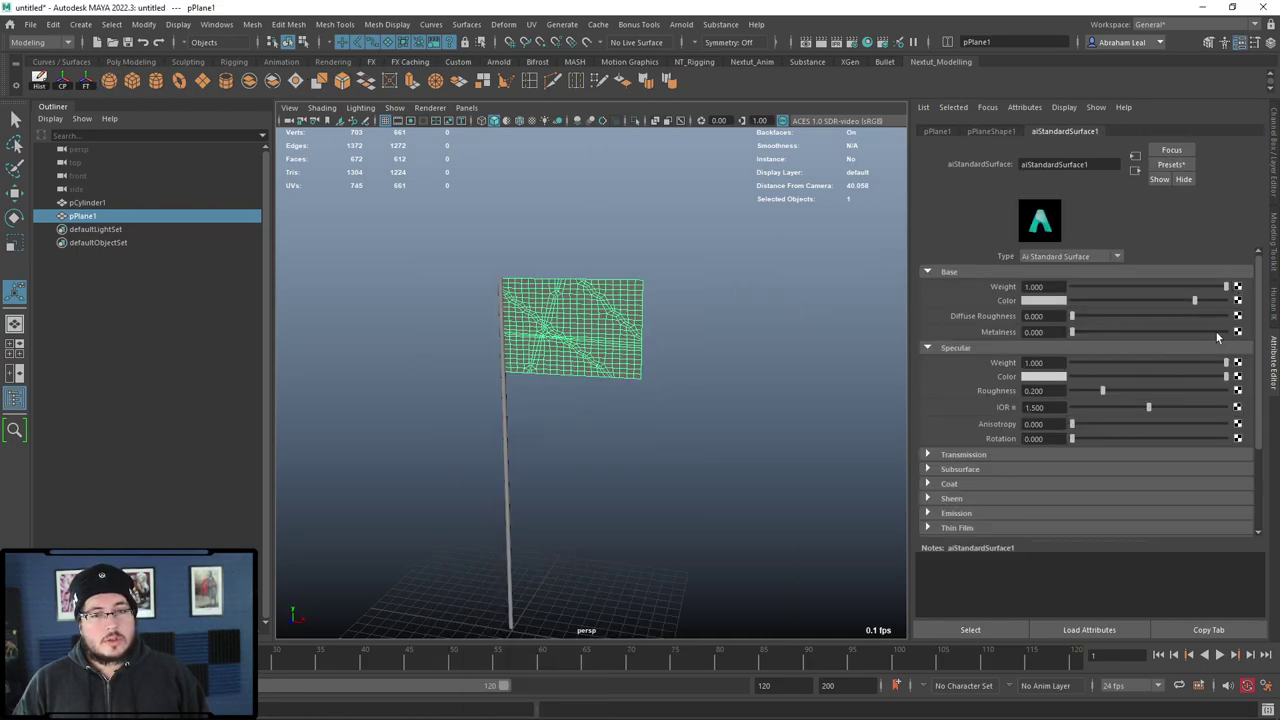
{"action": "left_click", "coordinate": [1237, 301]}
{"action": "left_click", "coordinate": [552, 362]}
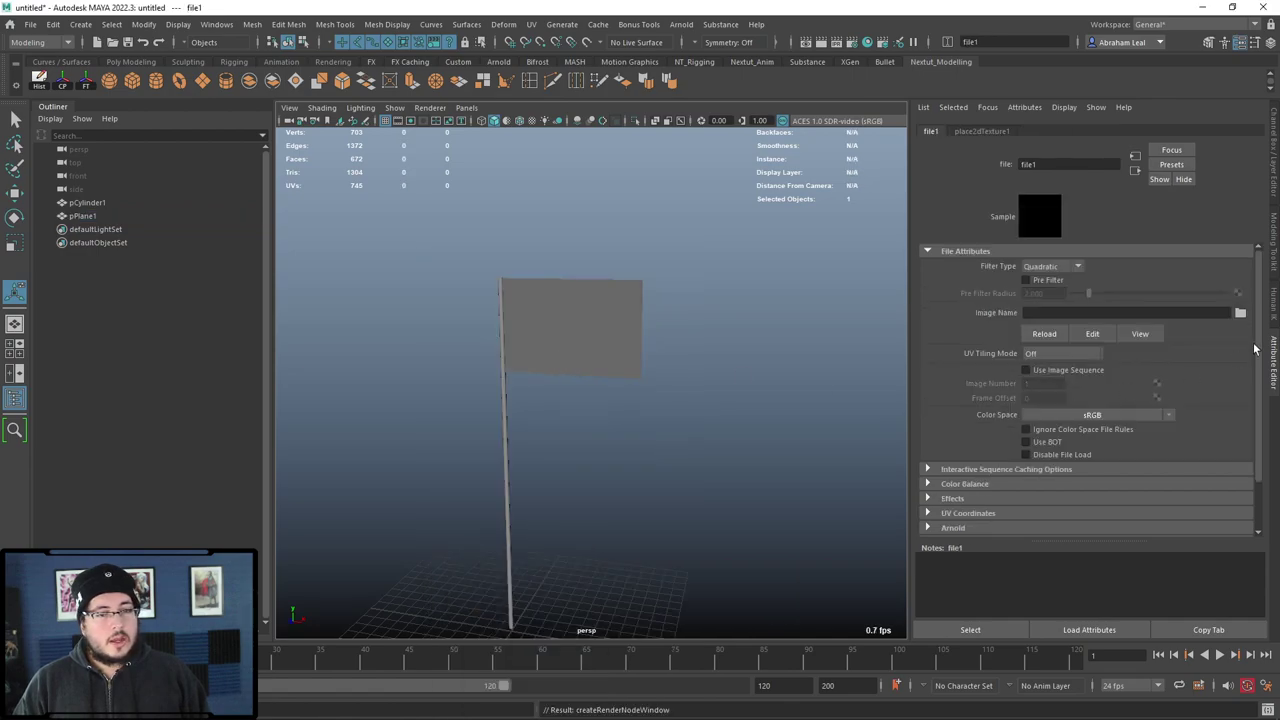
Step: Load flagmexico.jpg from the project's sourceimages folder as the image of the file texture
{"action": "left_click", "coordinate": [1239, 314]}
{"action": "scroll", "coordinate": [369, 323], "scroll_direction": "down", "scroll_amount": 5}
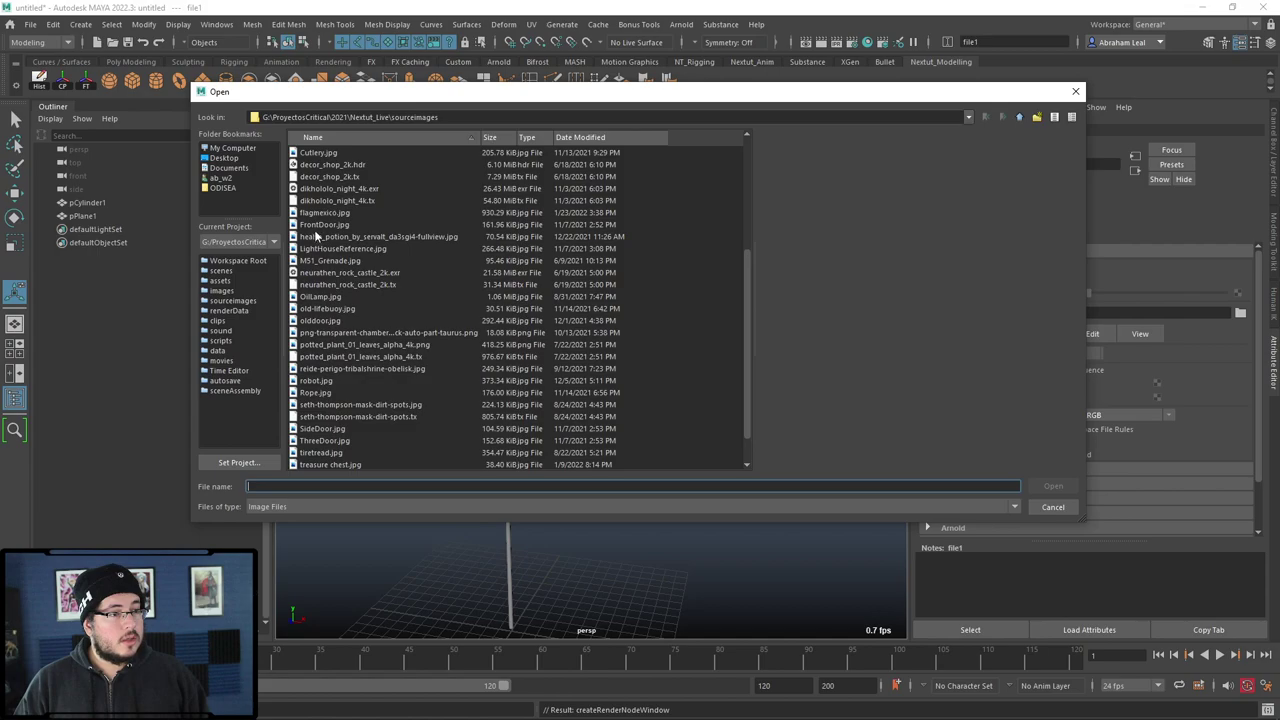
{"action": "left_click", "coordinate": [321, 225]}
{"action": "left_click", "coordinate": [305, 213]}
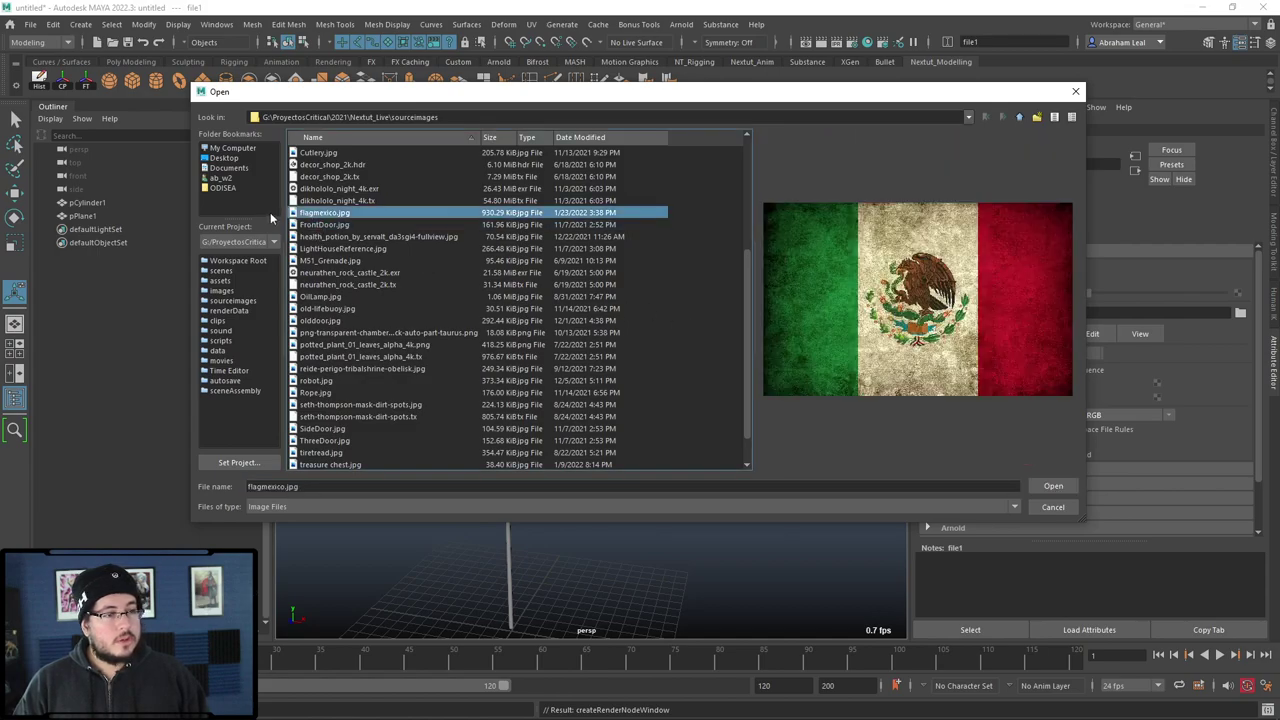
{"action": "left_click", "coordinate": [365, 225]}
{"action": "left_click", "coordinate": [325, 214]}
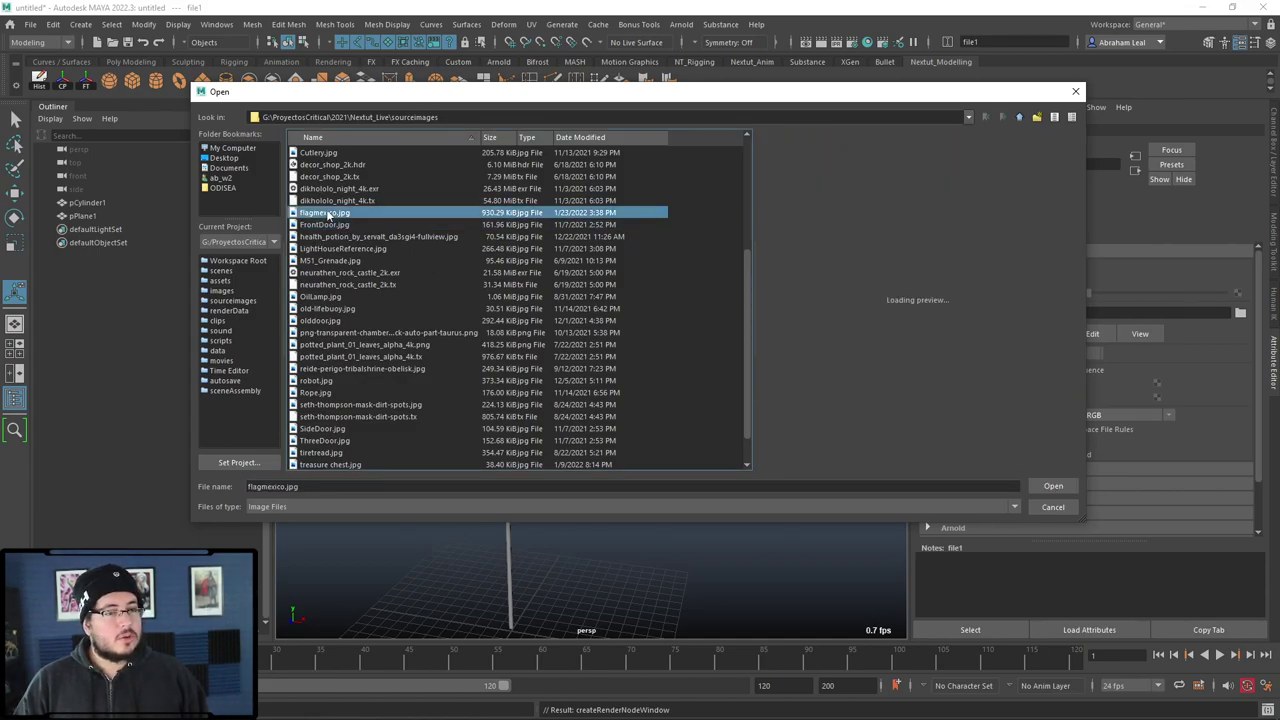
{"action": "left_click", "coordinate": [1048, 486]}
Step: Turn on textured display in the viewport and select the flag plane
{"action": "key", "text": "6"}
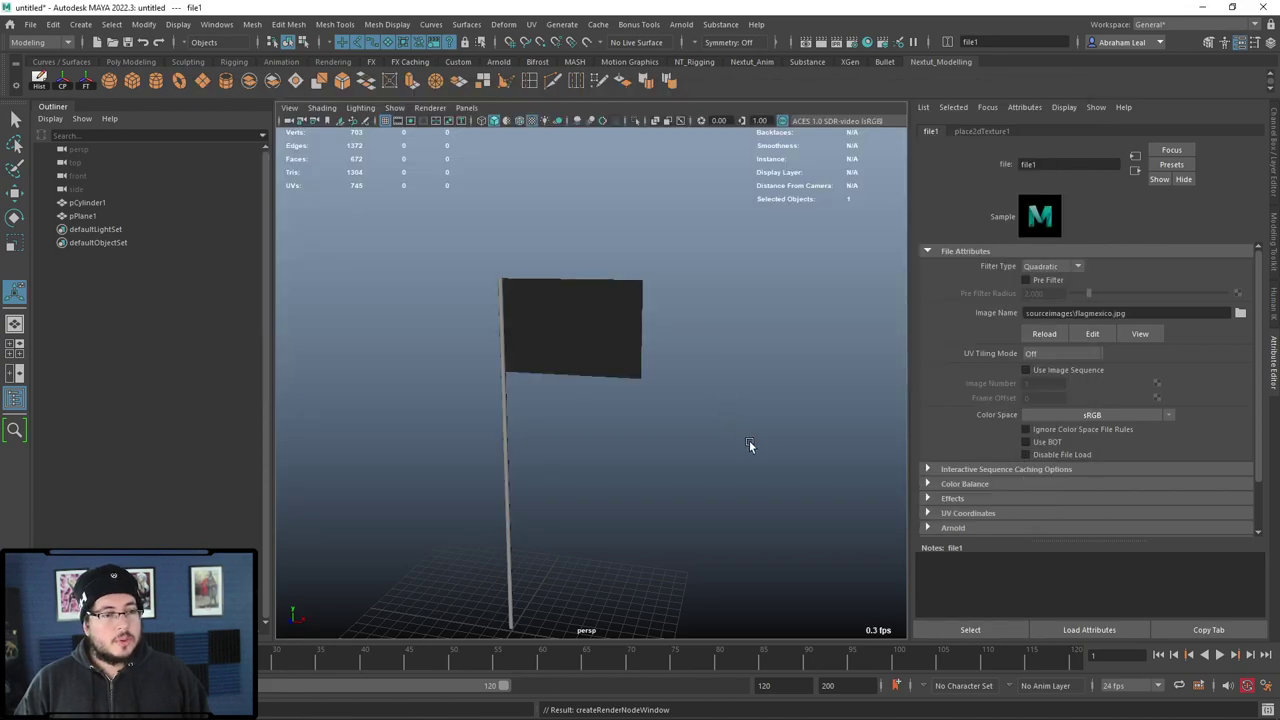
{"action": "scroll", "coordinate": [750, 435], "scroll_direction": "up", "scroll_amount": 4}
{"action": "left_click_drag", "start_coordinate": [751, 423], "coordinate": [640, 388], "text": "alt"}
{"action": "left_click", "coordinate": [631, 343]}
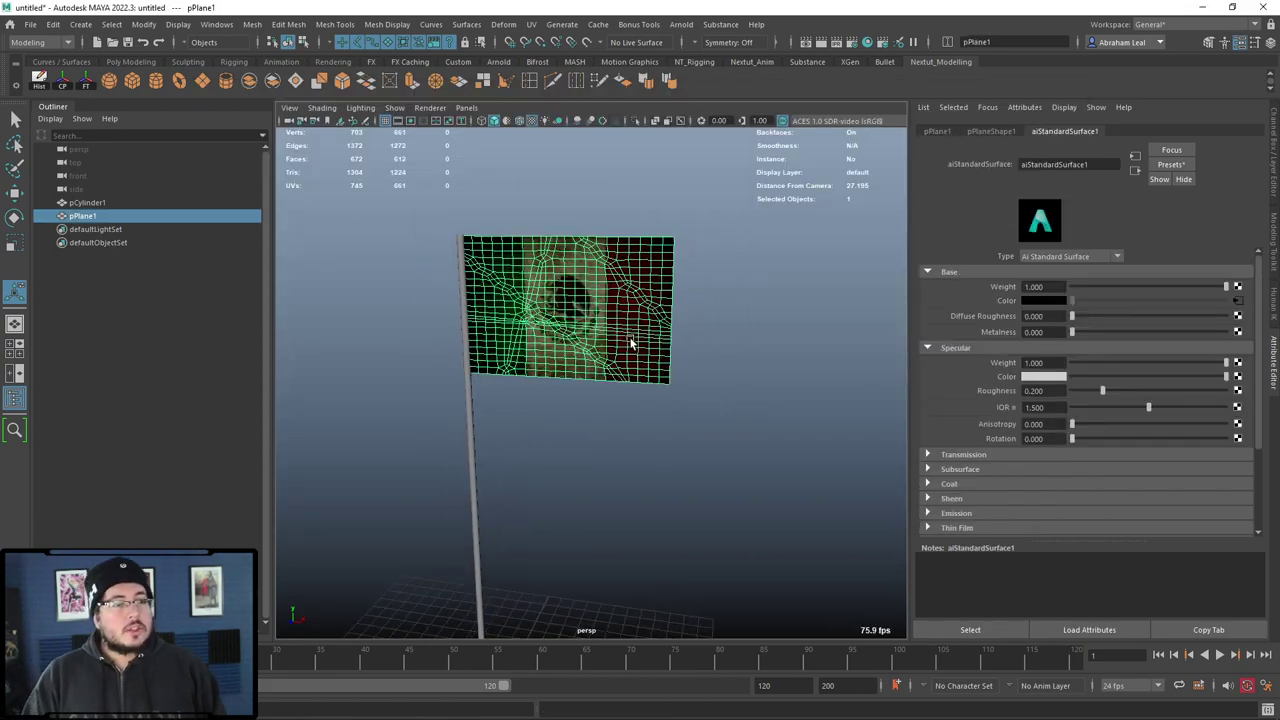
{"action": "left_click_drag", "start_coordinate": [762, 380], "coordinate": [777, 379], "text": "alt"}
{"action": "scroll", "coordinate": [559, 277], "scroll_direction": "up", "scroll_amount": 2}
{"action": "middle_click_drag", "start_coordinate": [769, 359], "coordinate": [774, 340], "text": "alt"}
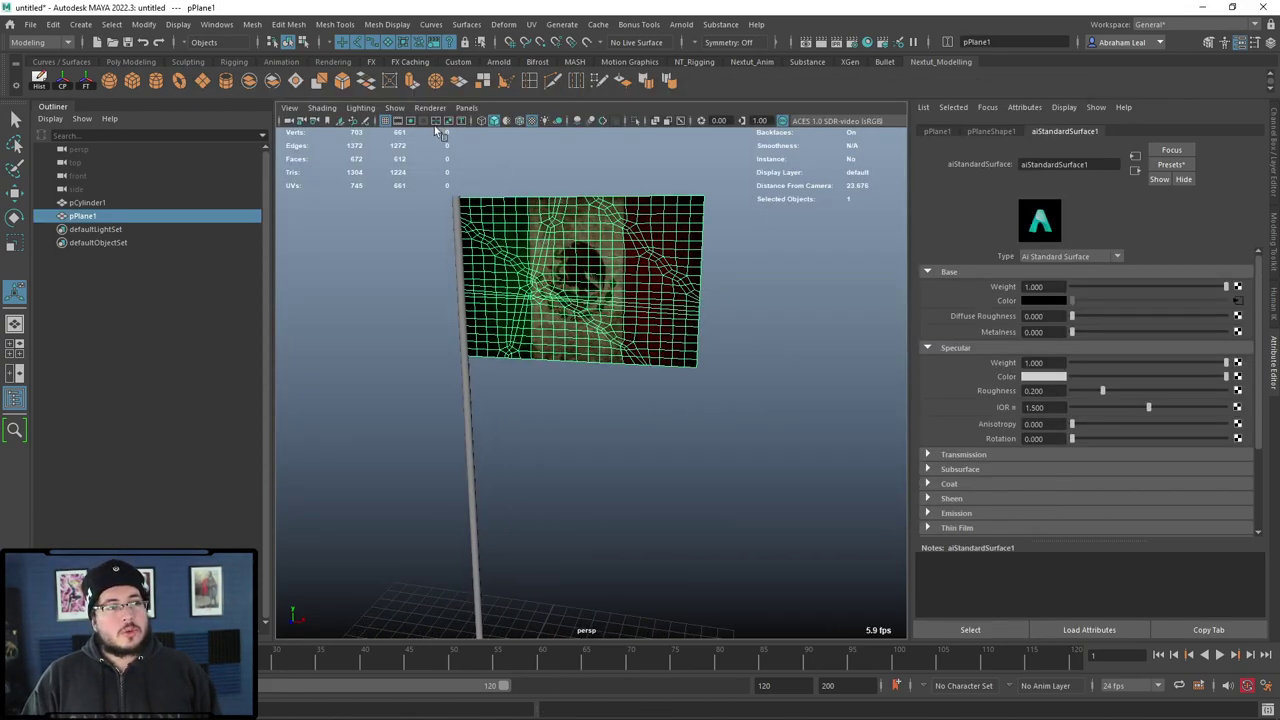
Step: Open the Bifrost Graph Editor with a new graph and delete its default input node
{"action": "left_click", "coordinate": [216, 24]}
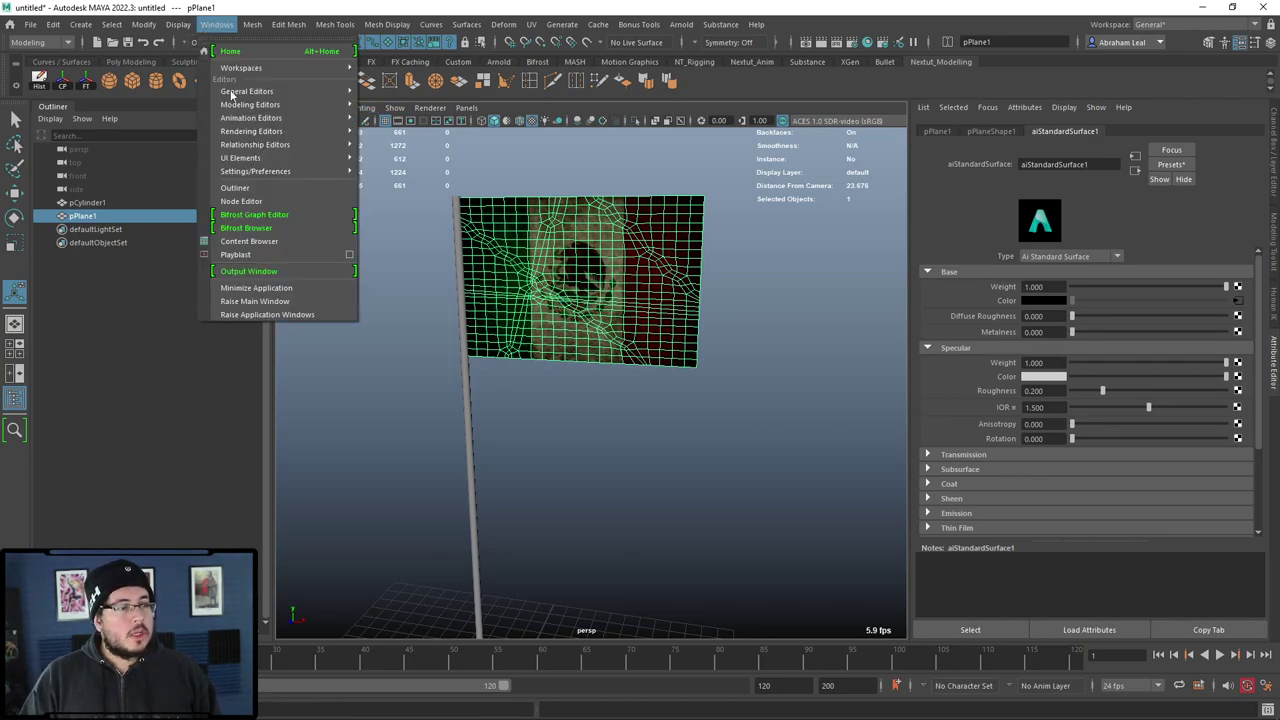
{"action": "left_click", "coordinate": [262, 215]}
{"action": "left_click", "coordinate": [706, 450]}
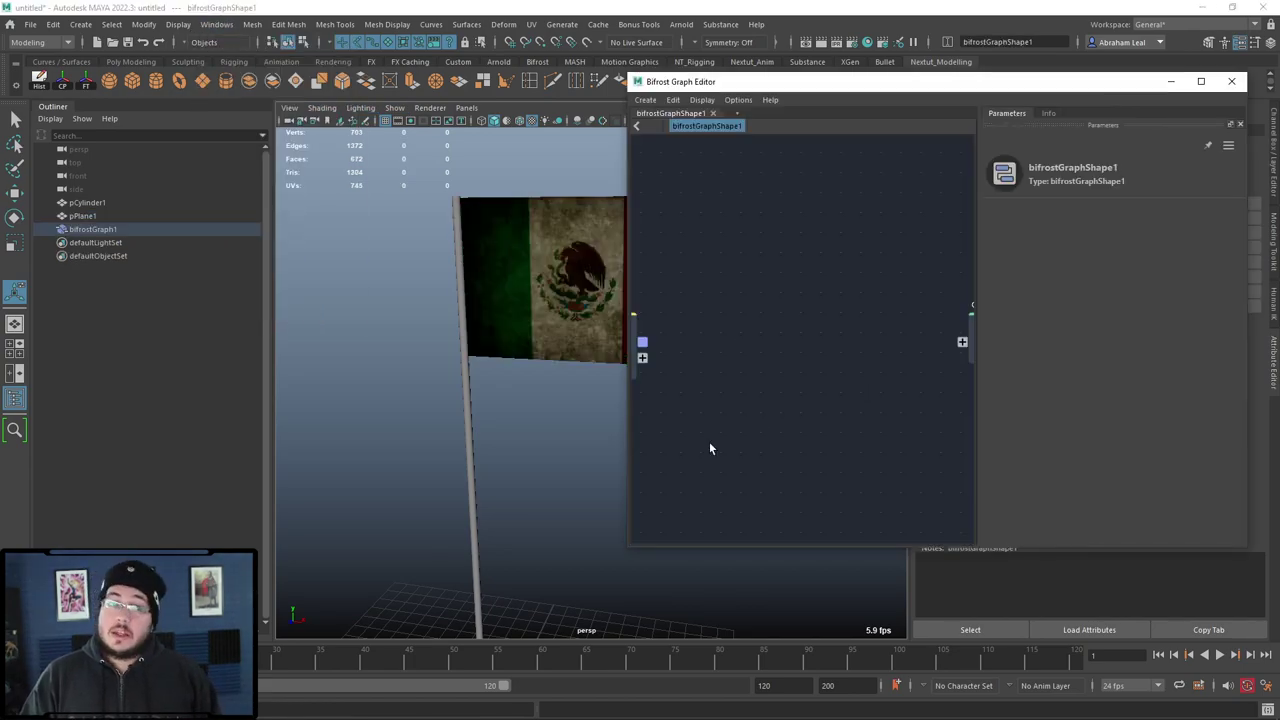
{"action": "left_click_drag", "start_coordinate": [866, 84], "coordinate": [823, 87]}
{"action": "left_click", "coordinate": [654, 327]}
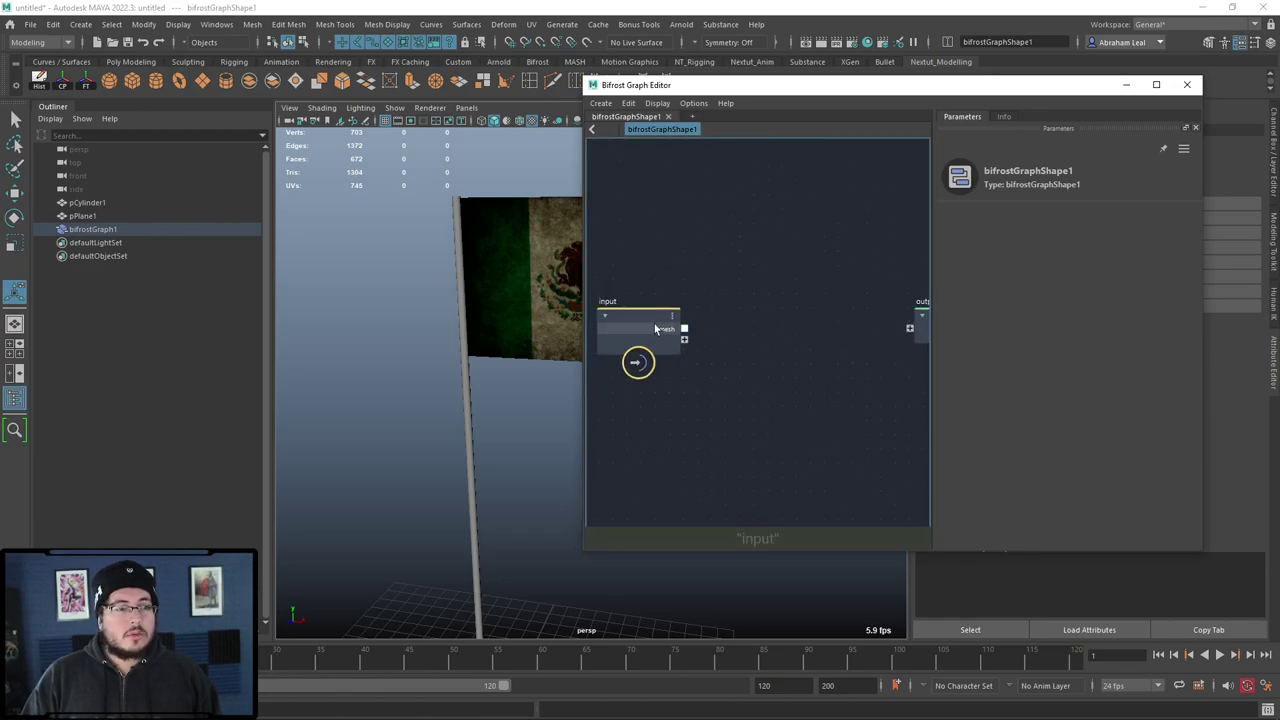
{"action": "key", "text": "Delete"}
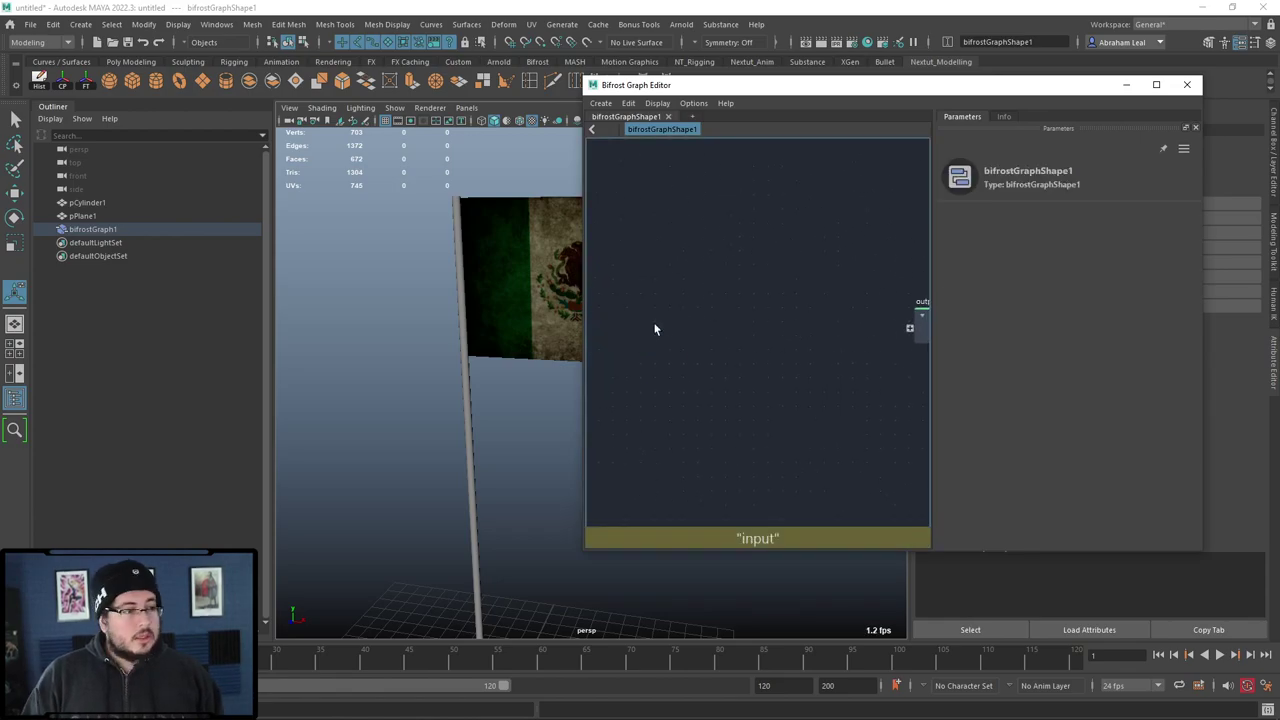
Step: Rename the flag plane as Flag_geo and add it to the Bifrost graph as an input node
{"action": "left_click", "coordinate": [99, 206]}
{"action": "double_click", "coordinate": [92, 216]}
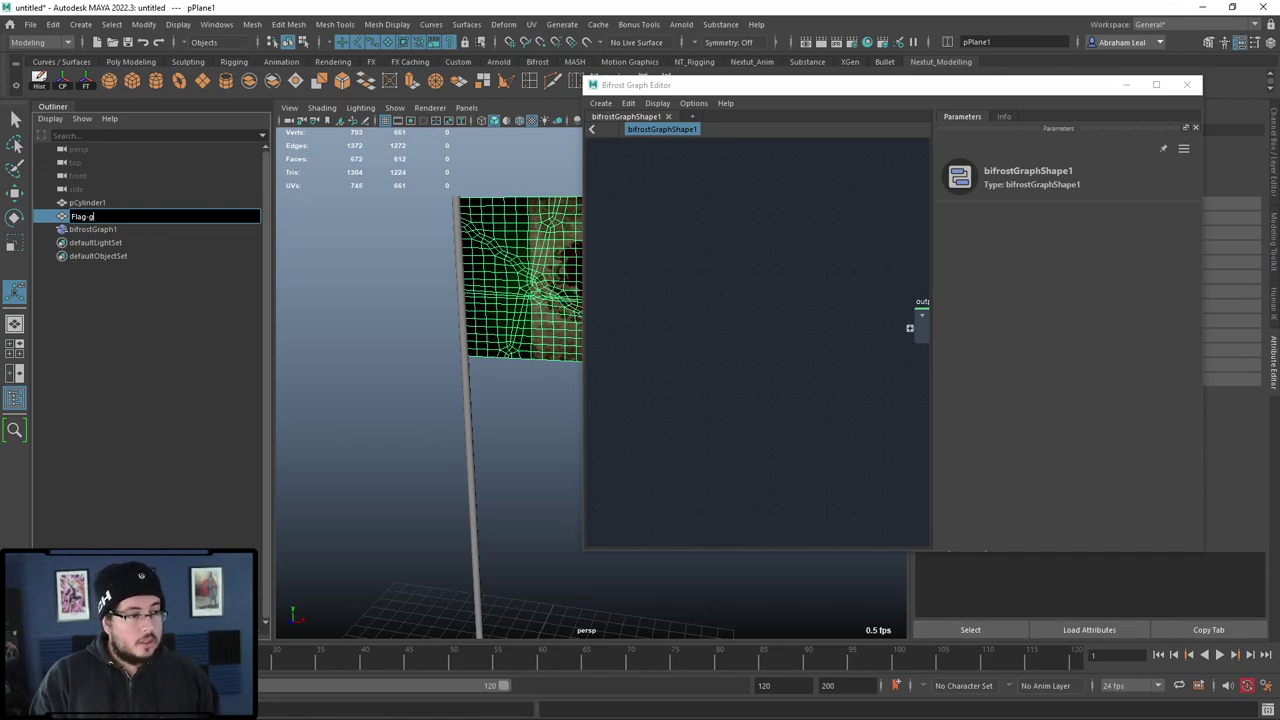
{"action": "type", "text": "Flag_geo"}
{"action": "key", "text": "Return"}
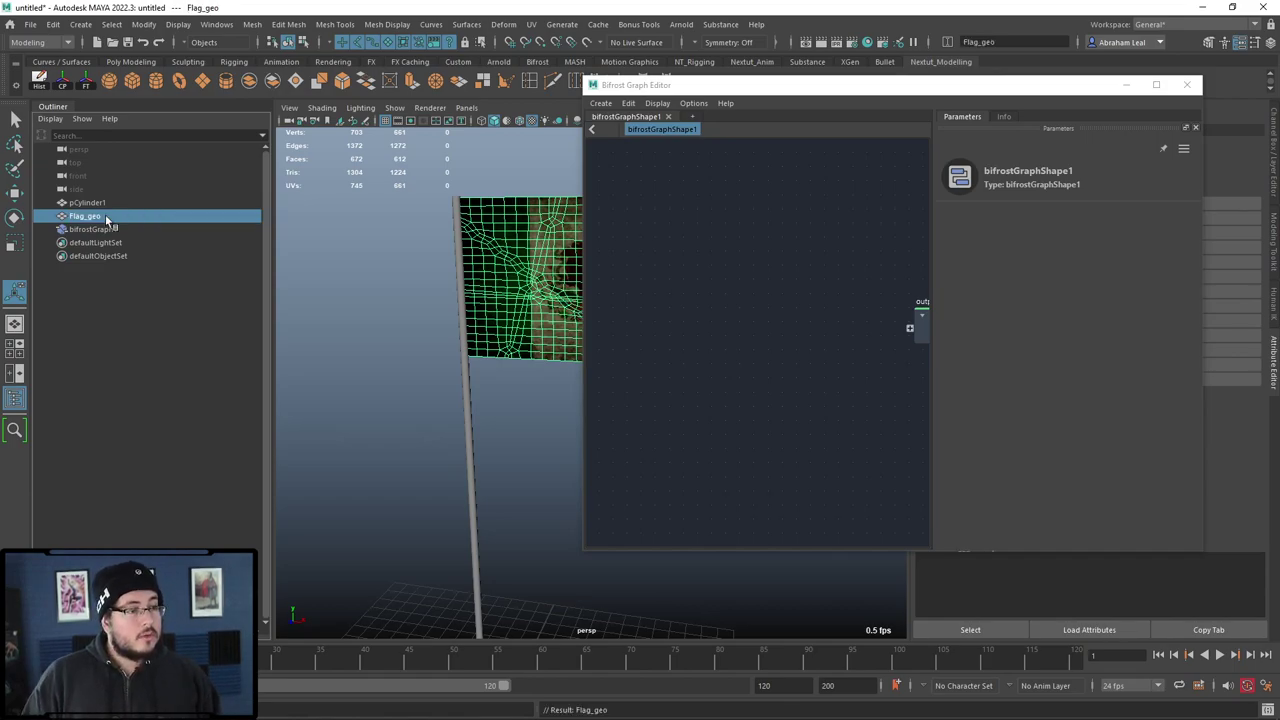
{"action": "left_click_drag", "start_coordinate": [700, 337], "coordinate": [700, 337]}
Step: Rename the pole cylinder as flagpole_geo
{"action": "left_click", "coordinate": [92, 203]}
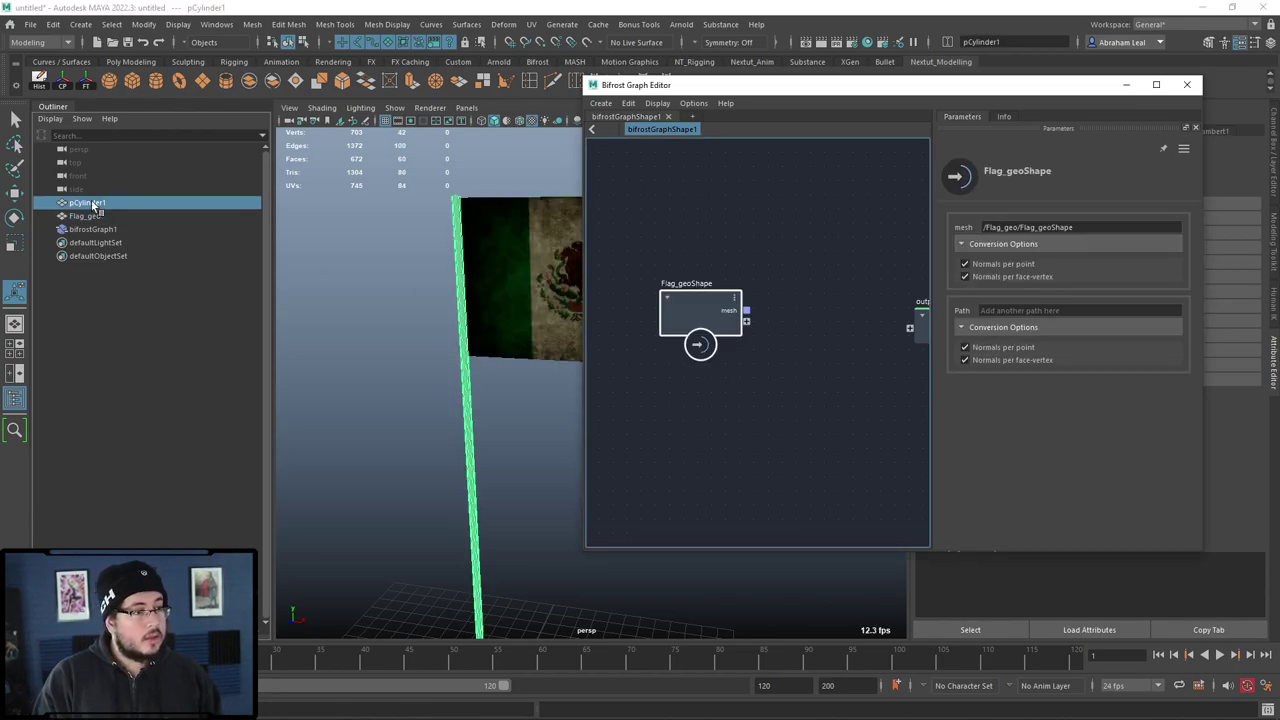
{"action": "double_click", "coordinate": [104, 203]}
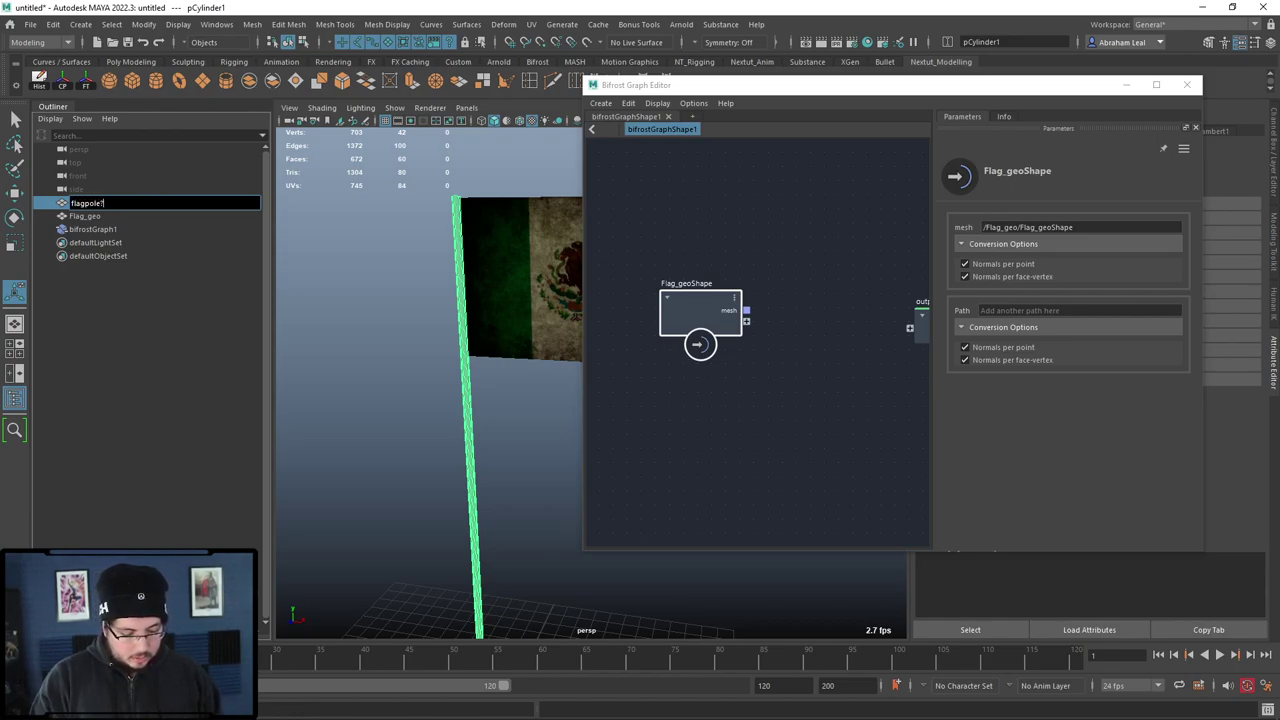
{"action": "type", "text": "flagpole_geo"}
{"action": "key", "text": "Return"}
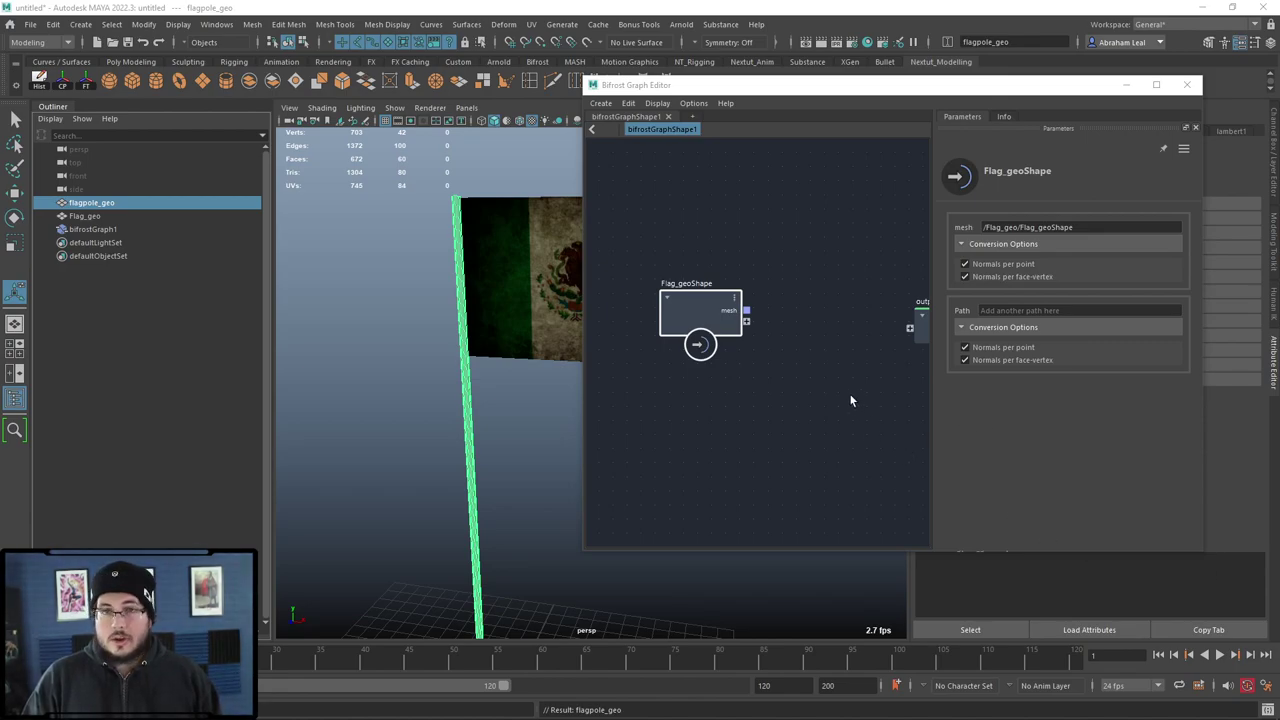
Step: Add flagpole_geo to the graph as an input node below the flag's node and move the output node farther away
{"action": "left_click", "coordinate": [770, 424]}
{"action": "middle_click_drag", "start_coordinate": [783, 419], "coordinate": [716, 392]}
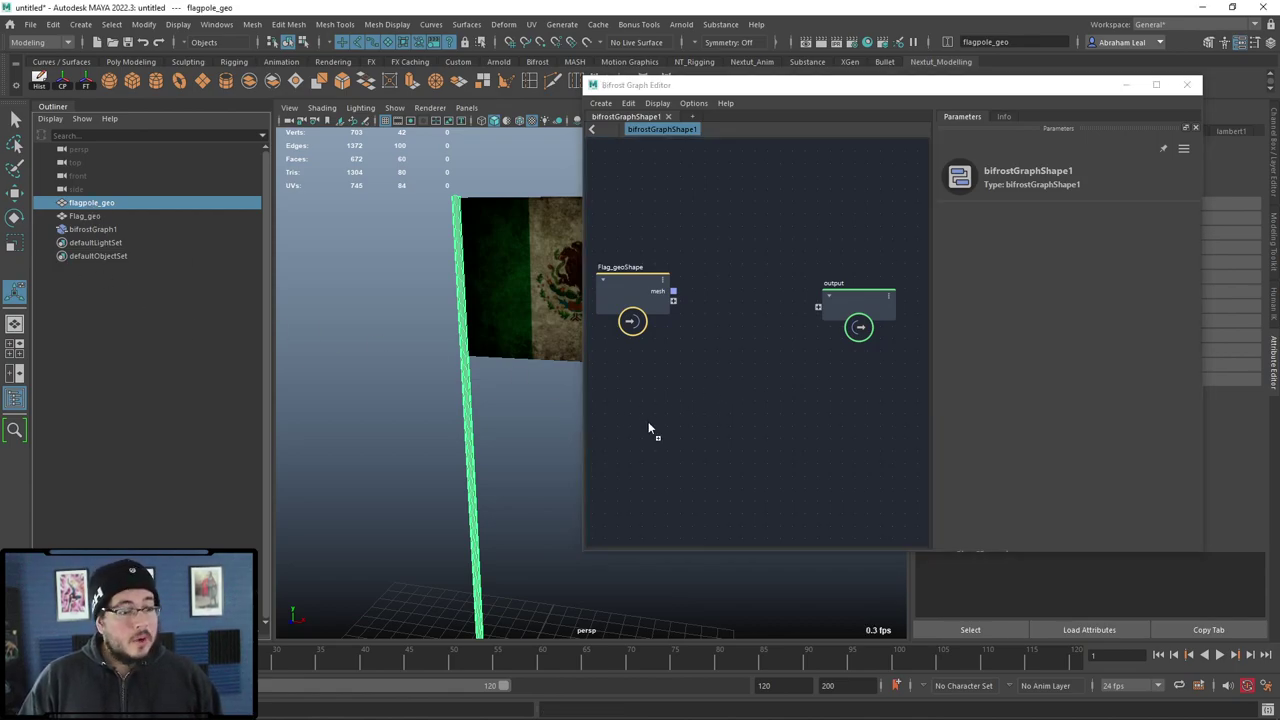
{"action": "middle_click_drag", "start_coordinate": [648, 423], "coordinate": [651, 425]}
{"action": "left_click_drag", "start_coordinate": [648, 416], "coordinate": [634, 435]}
{"action": "left_click", "coordinate": [677, 414]}
{"action": "middle_click_drag", "start_coordinate": [702, 399], "coordinate": [748, 386]}
{"action": "scroll", "coordinate": [783, 354], "scroll_direction": "up", "scroll_amount": 1}
{"action": "left_click_drag", "start_coordinate": [889, 313], "coordinate": [974, 303]}
{"action": "left_click", "coordinate": [704, 336]}
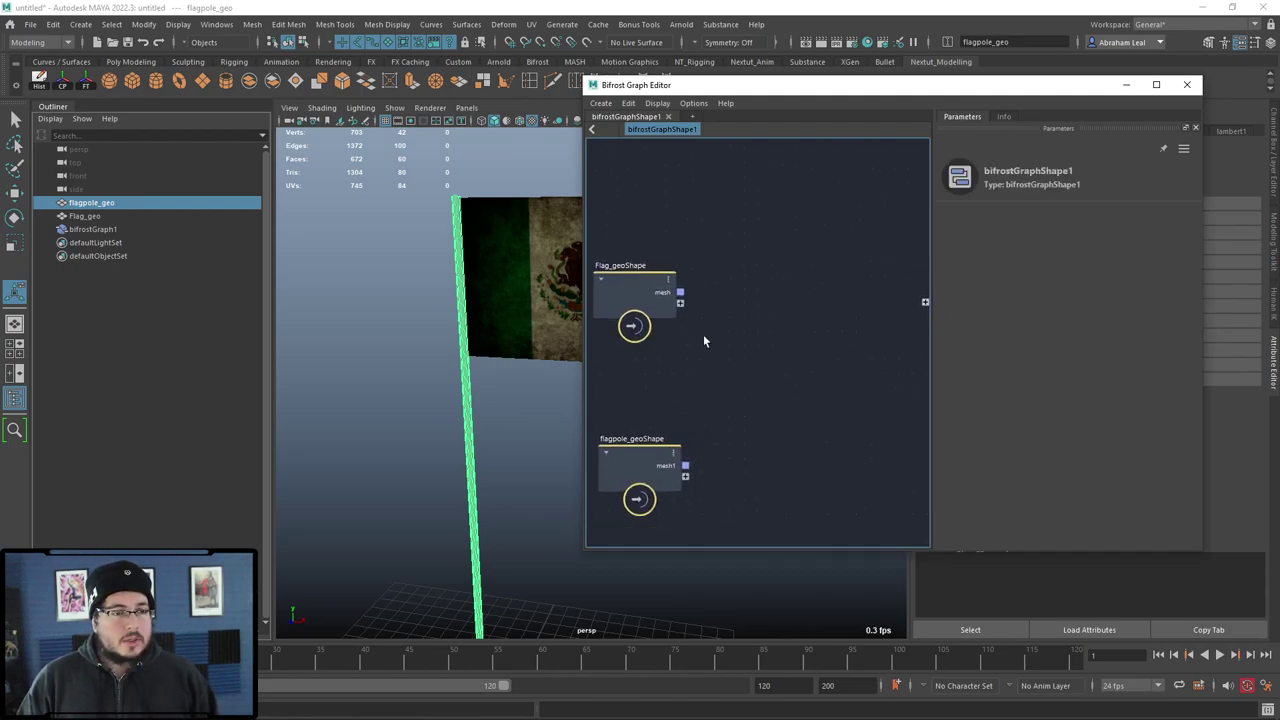
{"action": "middle_click_drag", "start_coordinate": [703, 341], "coordinate": [726, 335]}
{"action": "key", "text": "Tab"}
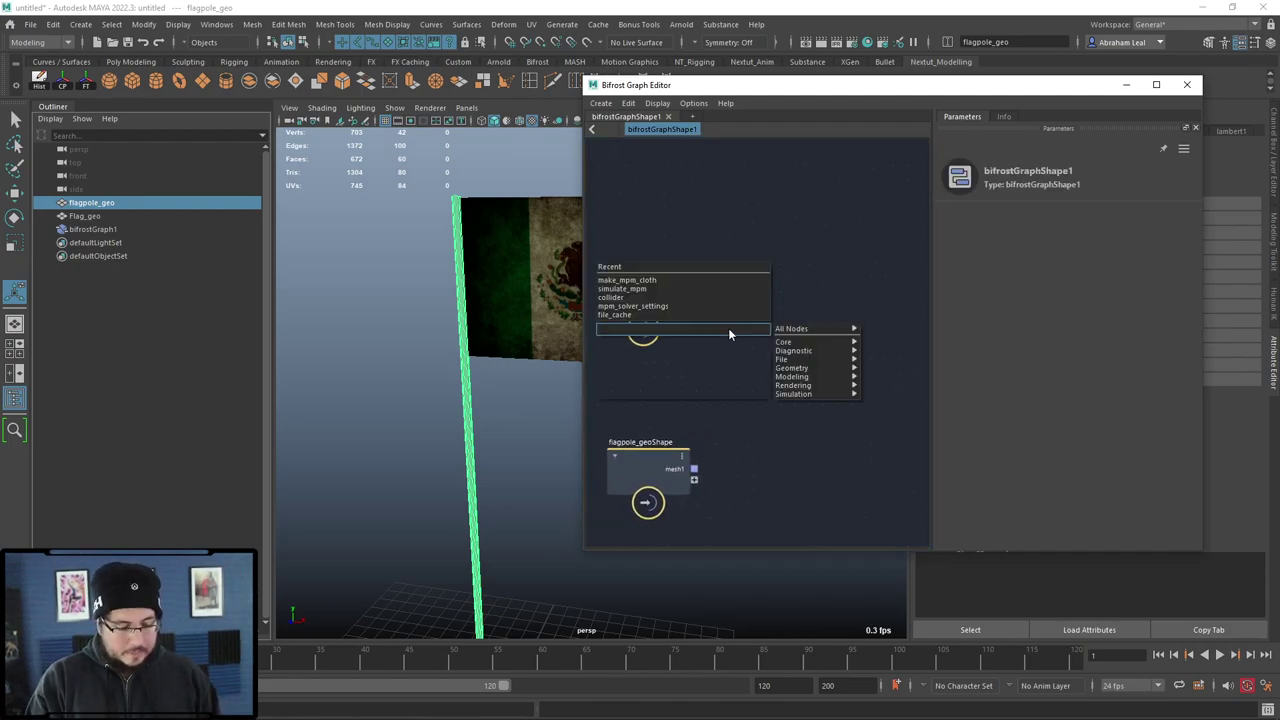
{"action": "type", "text": "crea"}
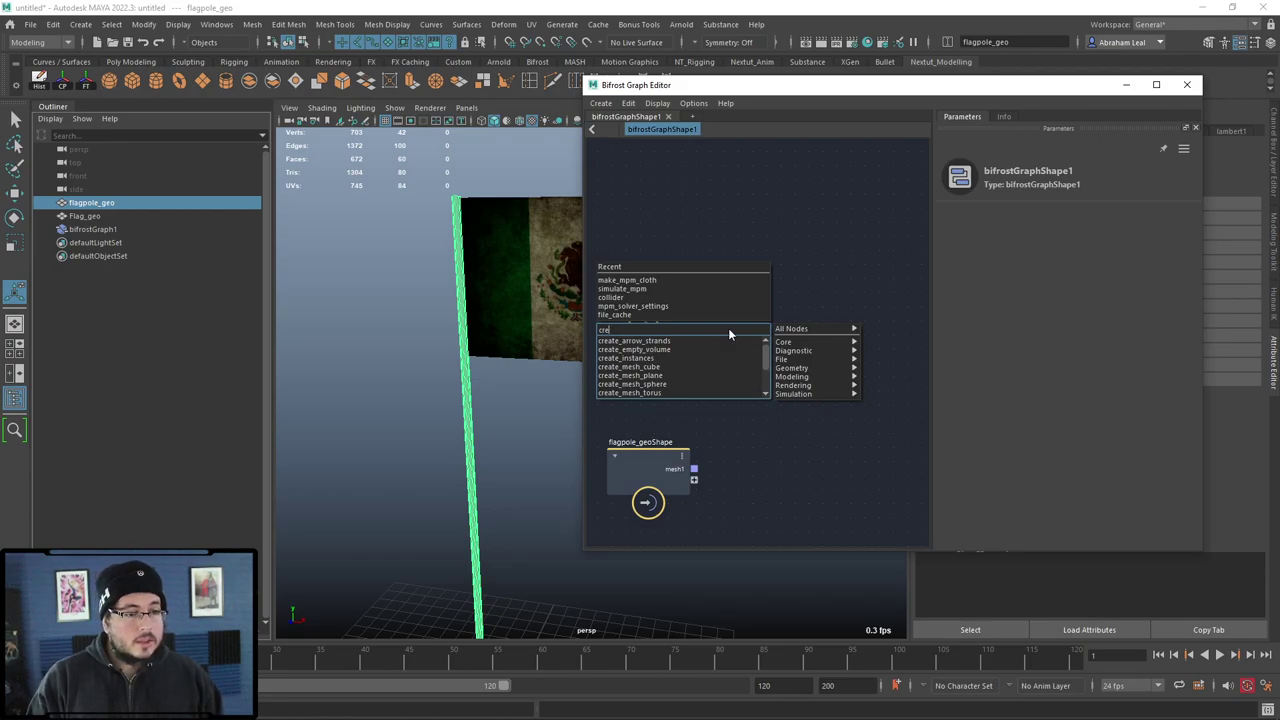
{"action": "key", "text": "alt+Tab"}
{"action": "key", "text": "Escape"}
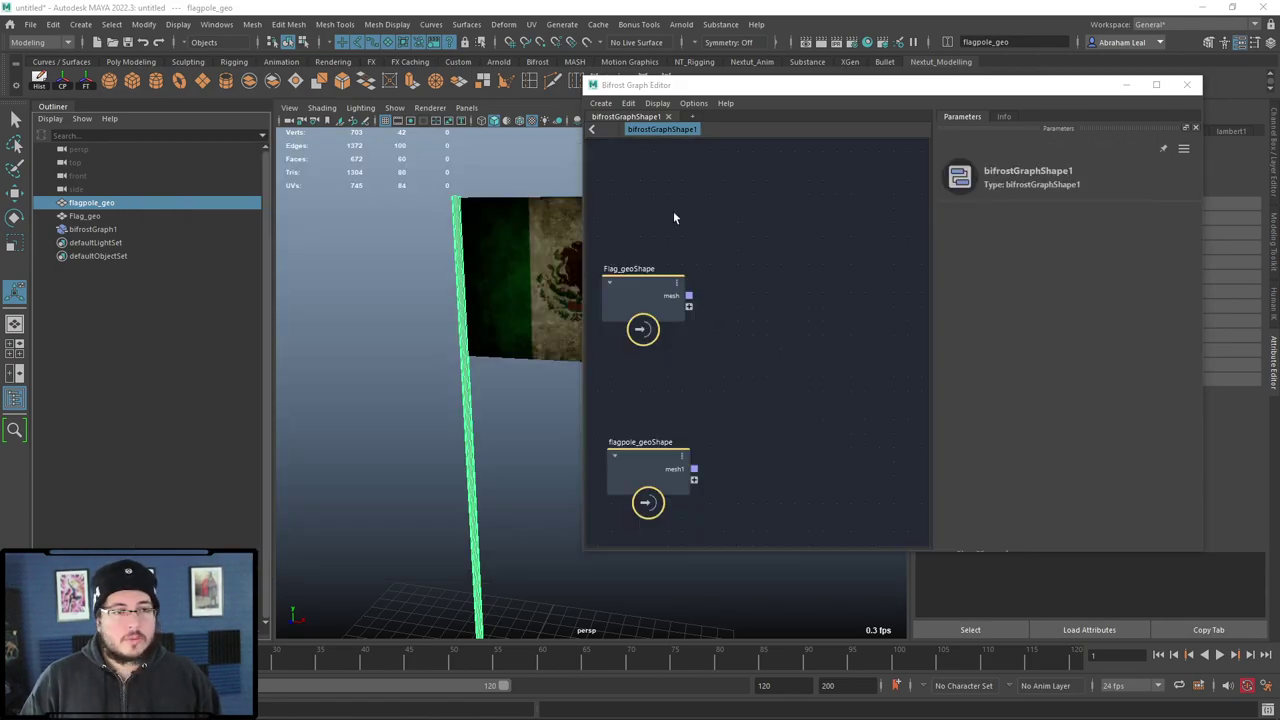
Step: Add a make_mpm_cloth node and connect the flag's mesh output to its geometry input
{"action": "key", "text": "Tab"}
{"action": "type", "text": "cloth"}
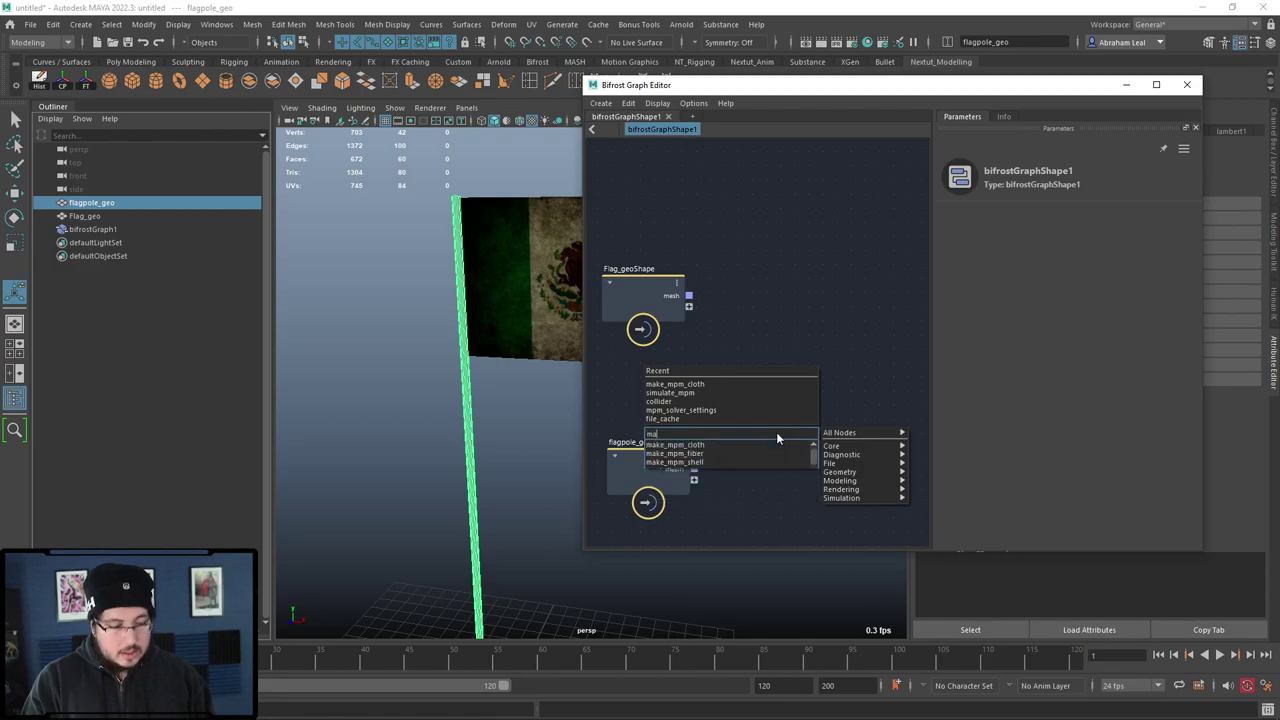
{"action": "key", "text": "Down"}
{"action": "key", "text": "Return"}
{"action": "left_click_drag", "start_coordinate": [770, 448], "coordinate": [814, 299]}
{"action": "left_click_drag", "start_coordinate": [688, 296], "coordinate": [800, 320]}
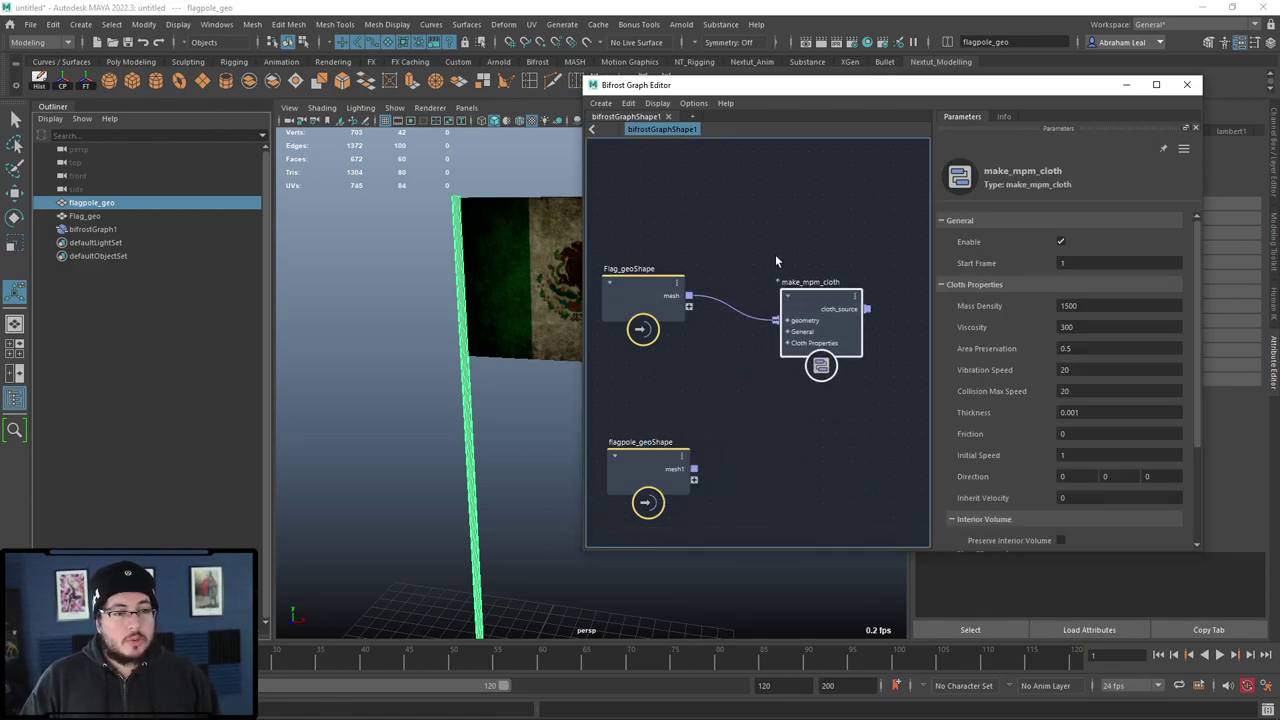
Step: Move the output node farther out and place make_mpm_cloth closer to the flag's input node
{"action": "middle_click_drag", "start_coordinate": [810, 287], "coordinate": [673, 274], "text": "alt"}
{"action": "left_click_drag", "start_coordinate": [819, 282], "coordinate": [886, 276]}
{"action": "middle_click_drag", "start_coordinate": [655, 304], "coordinate": [815, 304], "text": "alt"}
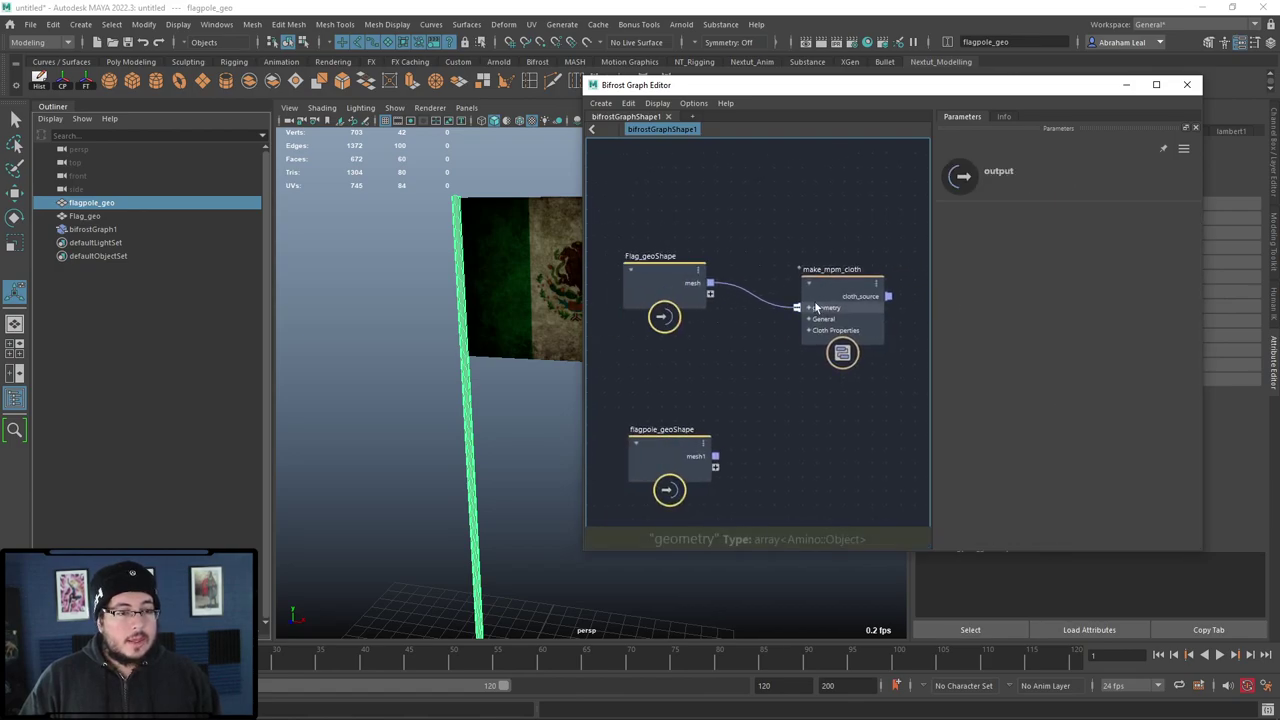
{"action": "scroll", "coordinate": [650, 294], "scroll_direction": "down", "scroll_amount": 1}
{"action": "left_click_drag", "start_coordinate": [819, 291], "coordinate": [769, 285]}
{"action": "middle_click_drag", "start_coordinate": [770, 289], "coordinate": [700, 295]}
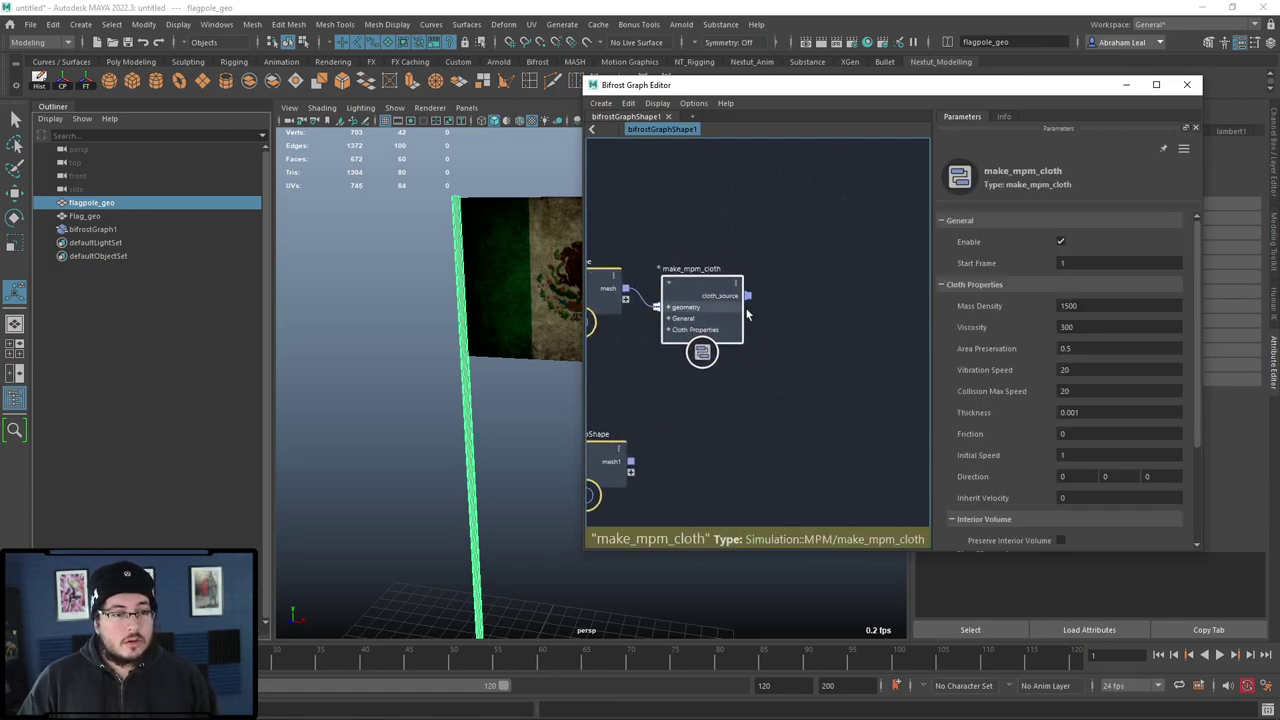
Step: Add a simulate_mpm node to the graph
{"action": "key", "text": "Tab"}
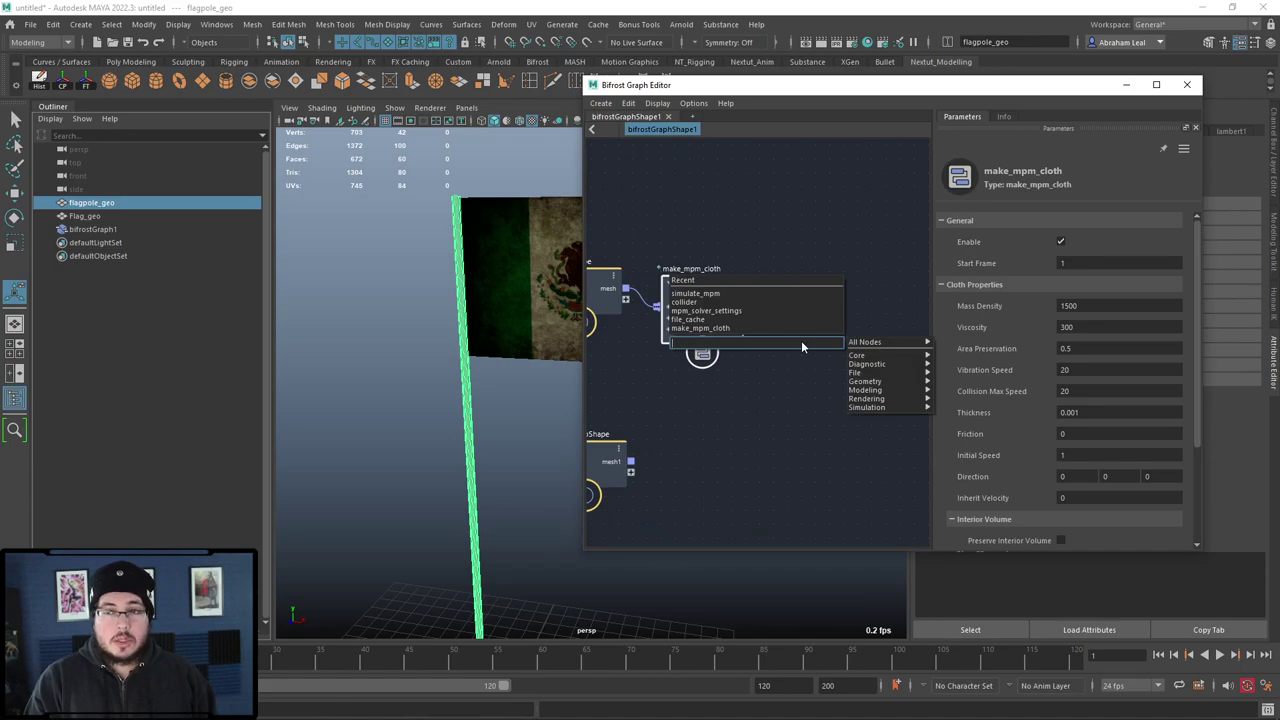
{"action": "type", "text": "sui"}
{"action": "key", "text": "BackSpace"}
{"action": "key", "text": "BackSpace"}
{"action": "type", "text": "imula"}
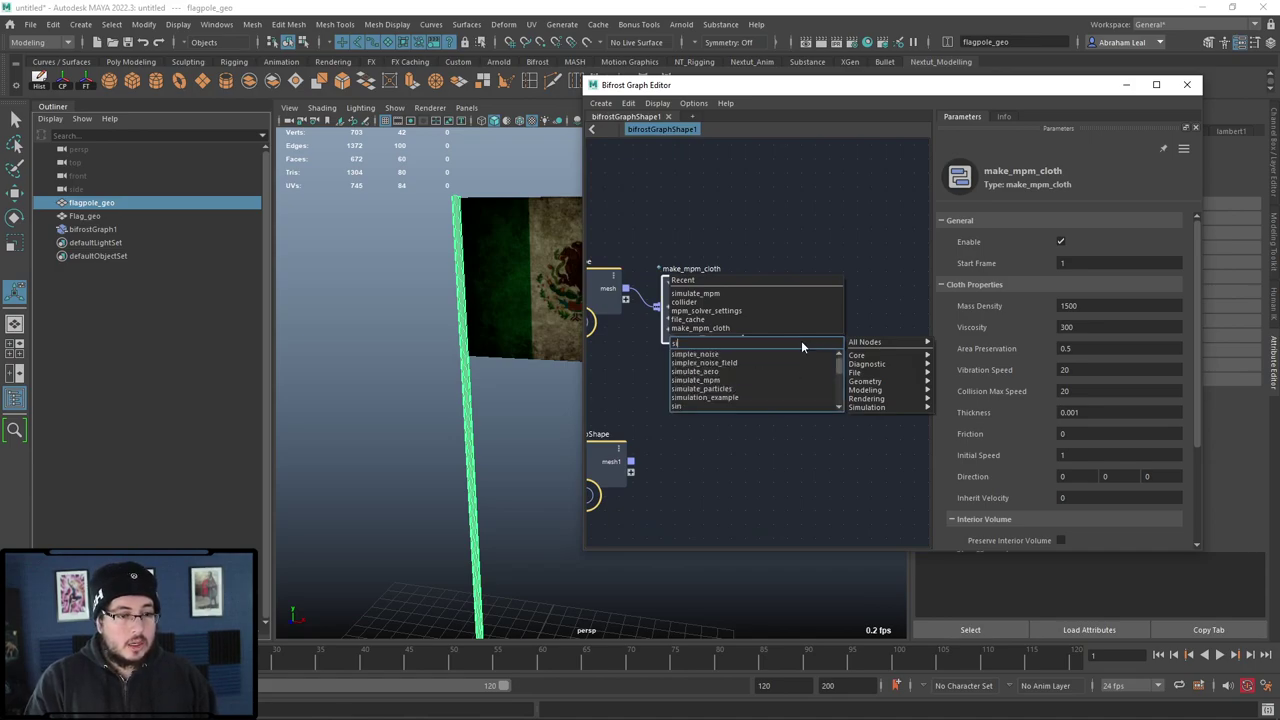
{"action": "key", "text": "Down"}
{"action": "key", "text": "Down"}
{"action": "key", "text": "Return"}
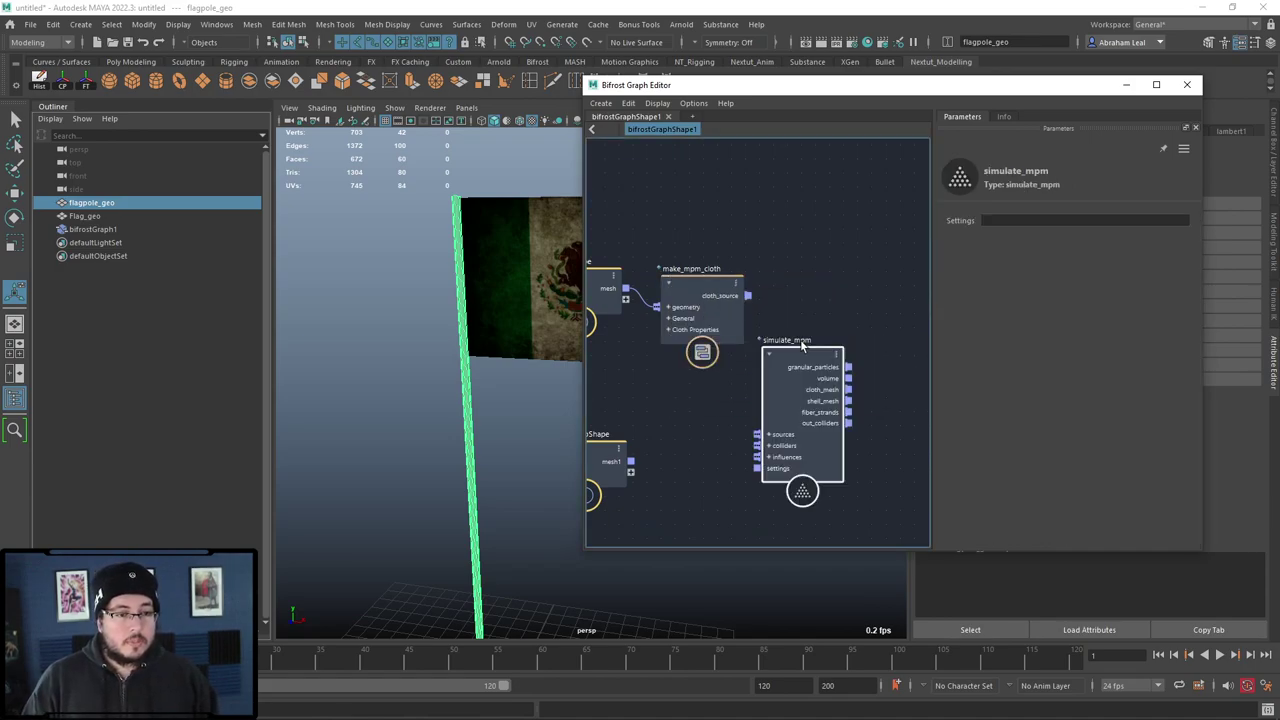
Step: Connect make_mpm_cloth's cloth_source output to the sources input of simulate_mpm and place simulate_mpm beside the cloth node
{"action": "left_click_drag", "start_coordinate": [808, 355], "coordinate": [836, 337]}
{"action": "left_click_drag", "start_coordinate": [748, 295], "coordinate": [783, 412]}
{"action": "left_click_drag", "start_coordinate": [811, 338], "coordinate": [840, 286]}
{"action": "middle_click_drag", "start_coordinate": [778, 405], "coordinate": [809, 373], "text": "alt"}
{"action": "scroll", "coordinate": [824, 364], "scroll_direction": "down", "scroll_amount": 2}
{"action": "scroll", "coordinate": [809, 373], "scroll_direction": "up", "scroll_amount": 2}
Step: Add a collider node beside the flagpole's input node and connect the flagpole mesh to its geometry input
{"action": "left_click_drag", "start_coordinate": [654, 377], "coordinate": [623, 386]}
{"action": "middle_click_drag", "start_coordinate": [680, 374], "coordinate": [715, 376], "text": "alt"}
{"action": "key", "text": "Tab"}
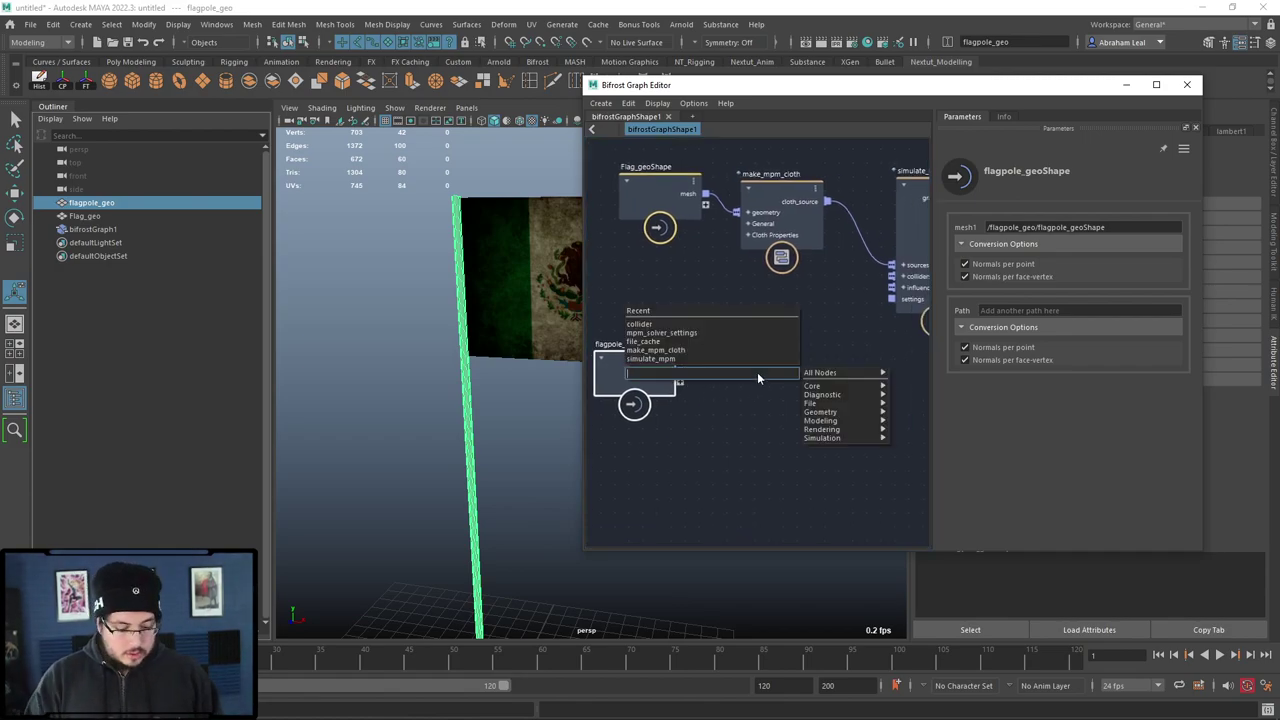
{"action": "type", "text": "coll"}
{"action": "key", "text": "Return"}
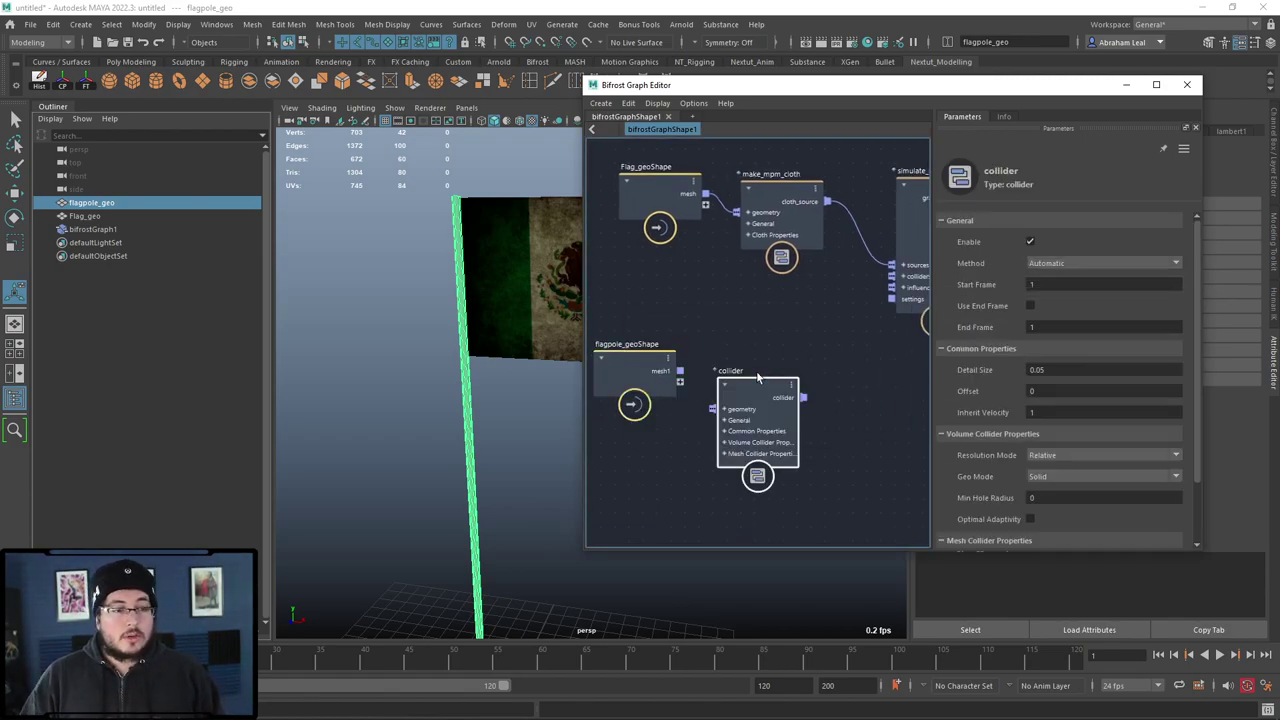
{"action": "left_click_drag", "start_coordinate": [729, 370], "coordinate": [745, 371]}
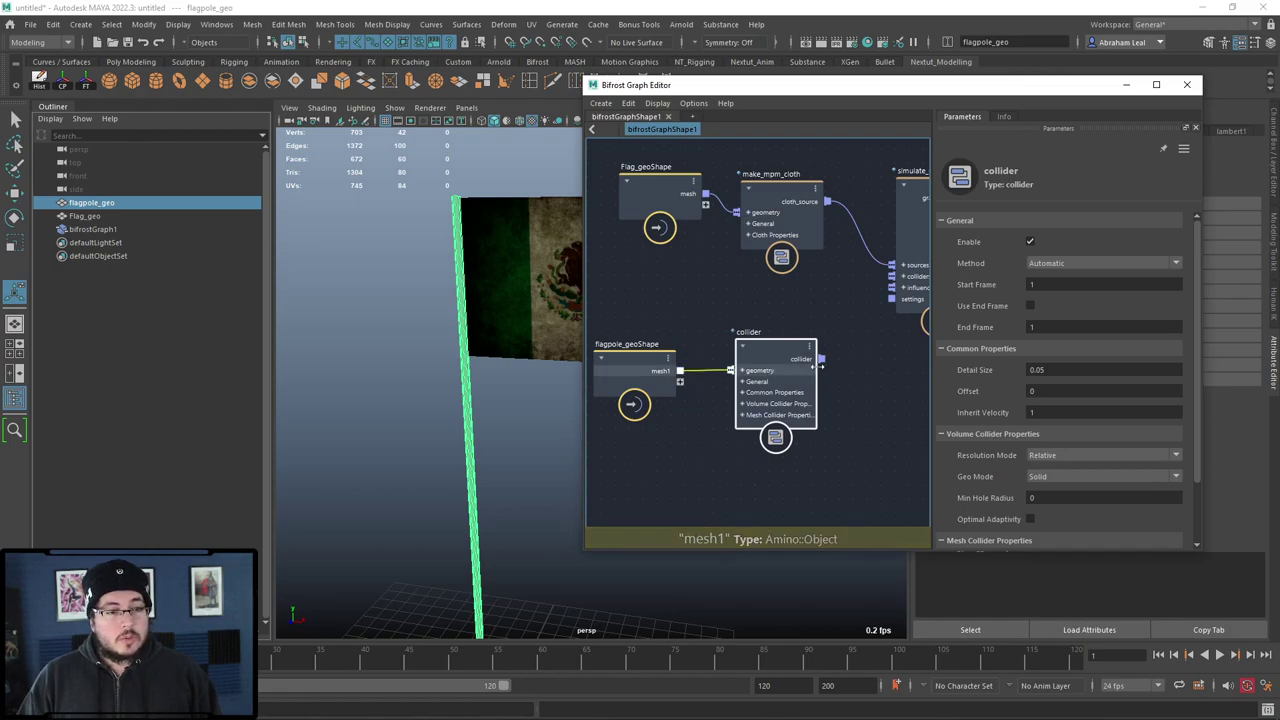
Step: Connect the collider node's output to the colliders input of simulate_mpm
{"action": "left_click_drag", "start_coordinate": [820, 358], "coordinate": [891, 276]}
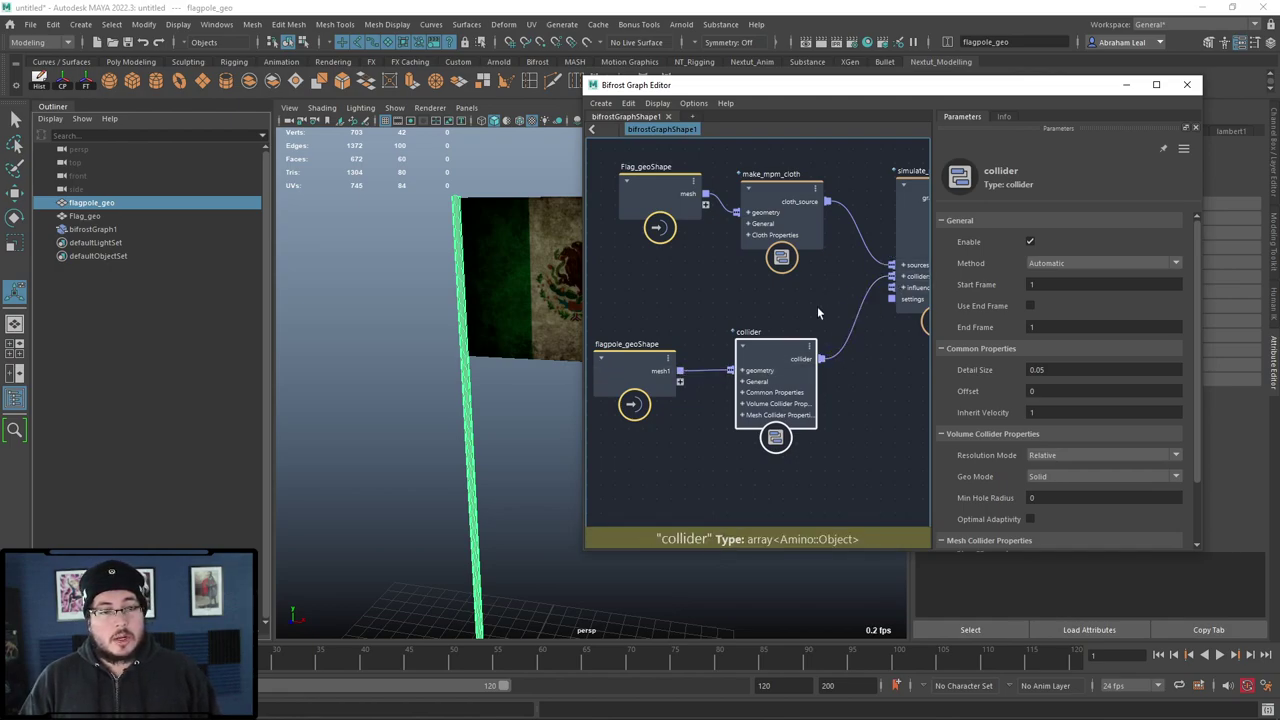
{"action": "scroll", "coordinate": [817, 306], "scroll_direction": "down", "scroll_amount": 2}
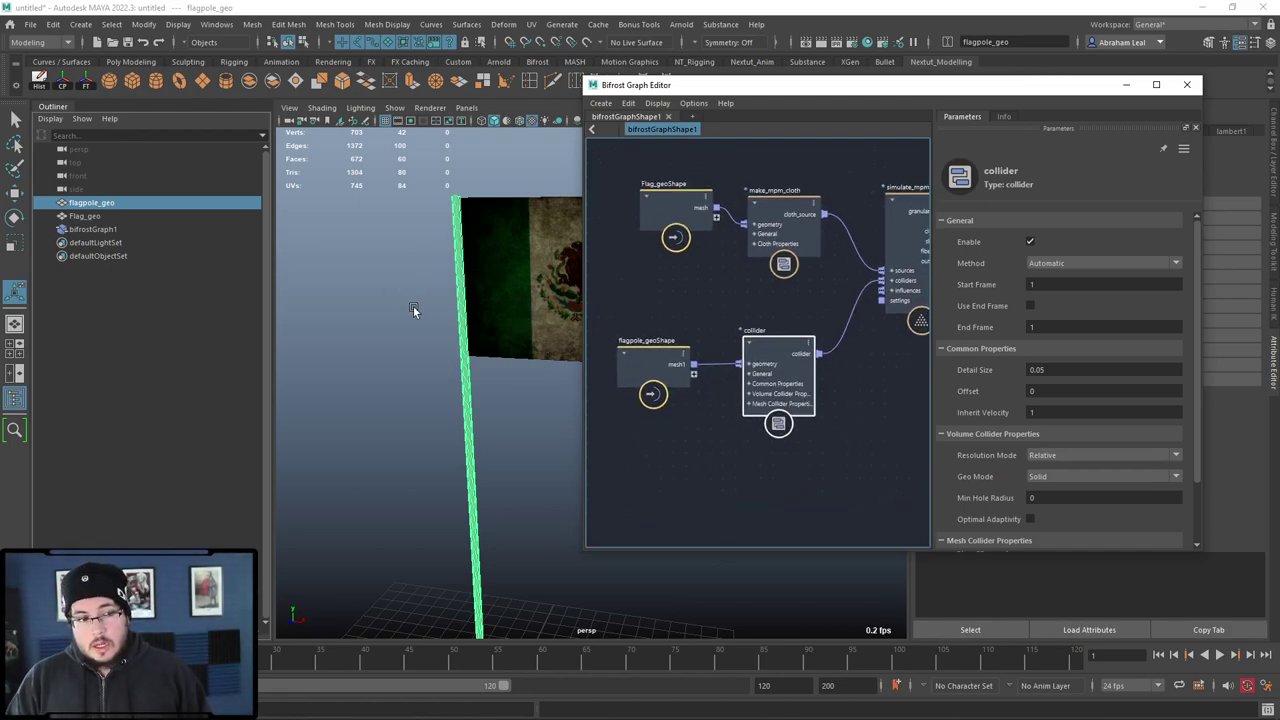
{"action": "middle_click_drag", "start_coordinate": [471, 326], "coordinate": [378, 301], "text": "alt"}
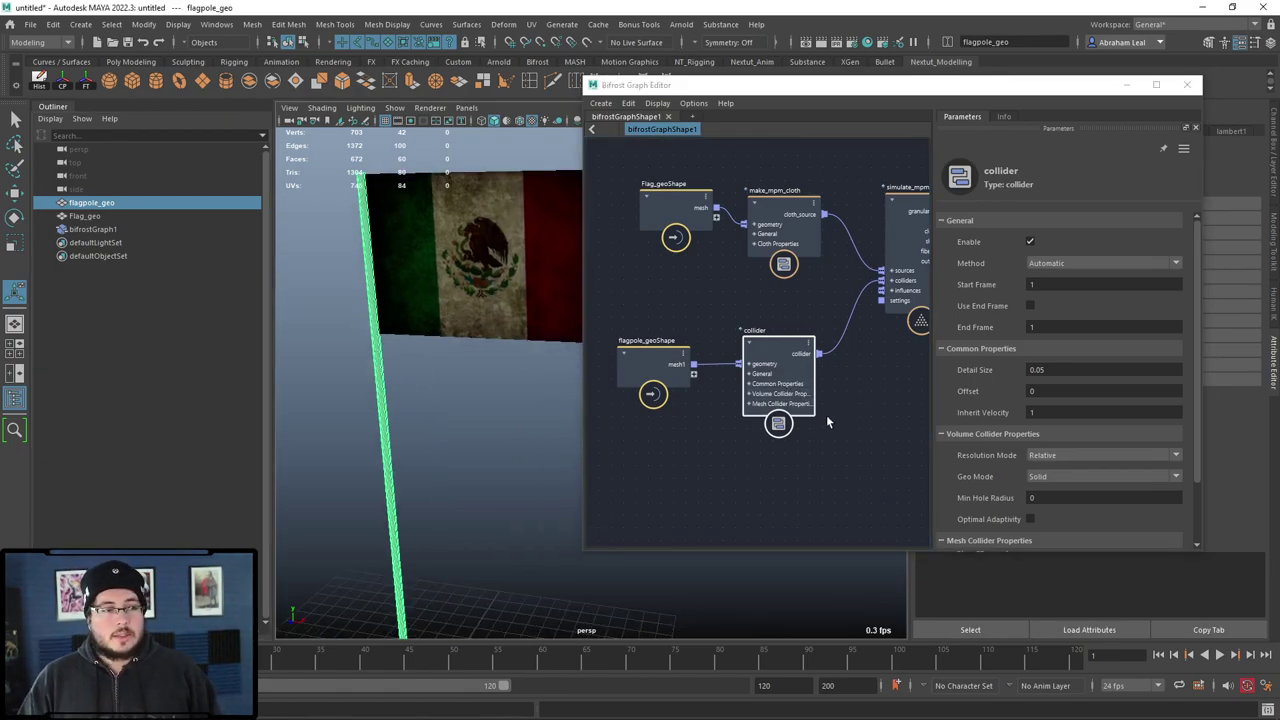
Step: Move the collider node aside and add an mpm_solver_settings node below simulate_mpm
{"action": "left_click", "coordinate": [797, 411]}
{"action": "scroll", "coordinate": [797, 411], "scroll_direction": "down", "scroll_amount": 4}
{"action": "scroll", "coordinate": [814, 418], "scroll_direction": "up", "scroll_amount": 3}
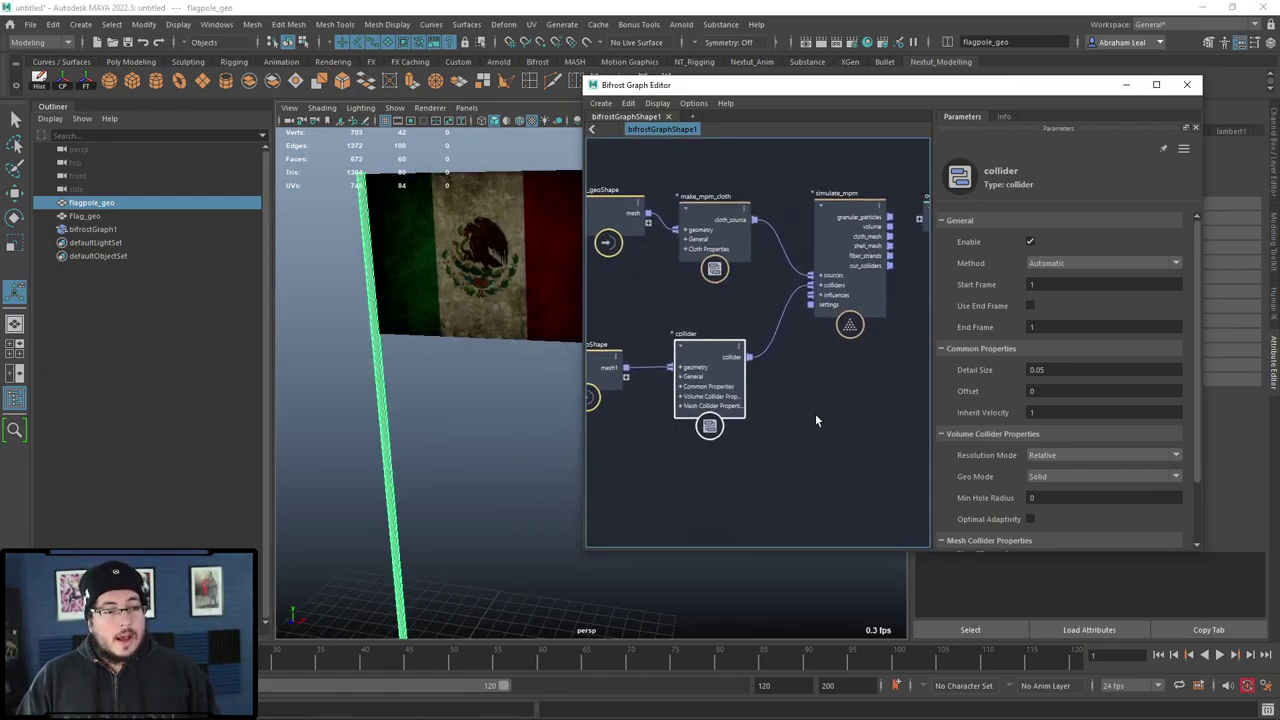
{"action": "middle_click_drag", "start_coordinate": [817, 415], "coordinate": [835, 415], "text": "alt"}
{"action": "scroll", "coordinate": [835, 415], "scroll_direction": "down", "scroll_amount": 2}
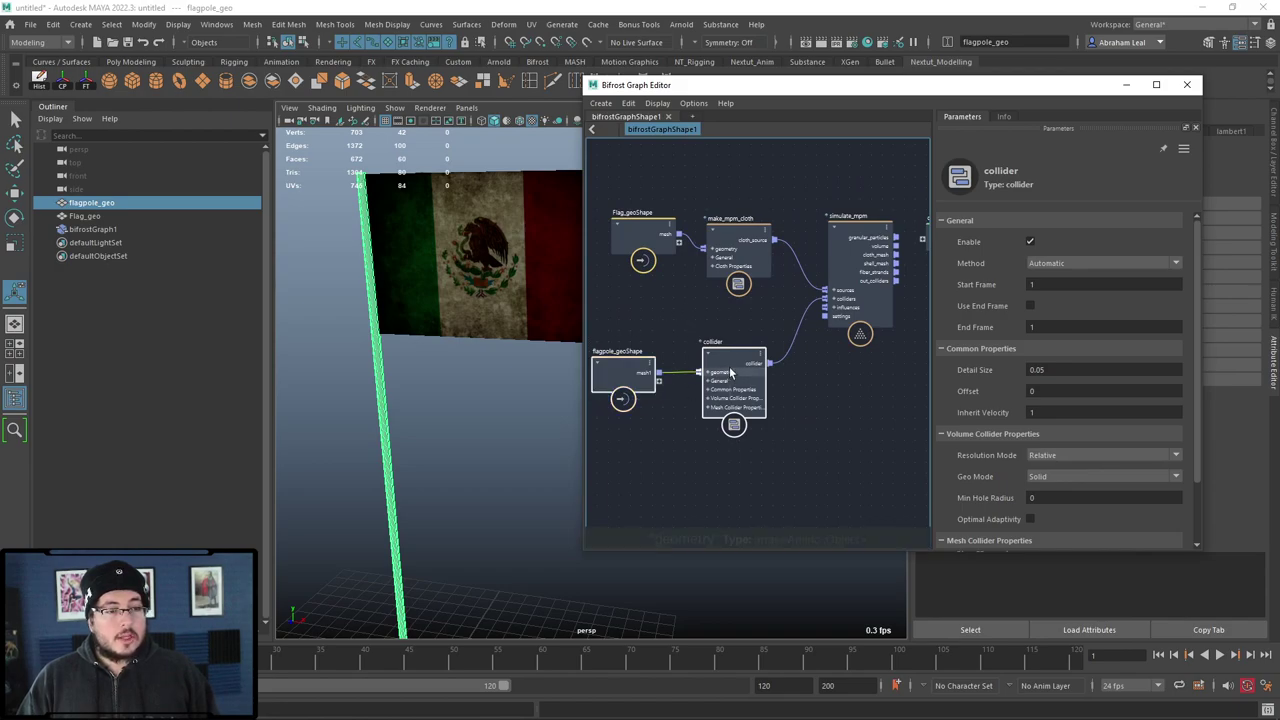
{"action": "left_click_drag", "start_coordinate": [732, 360], "coordinate": [667, 348]}
{"action": "left_click", "coordinate": [802, 415]}
{"action": "key", "text": "Tab"}
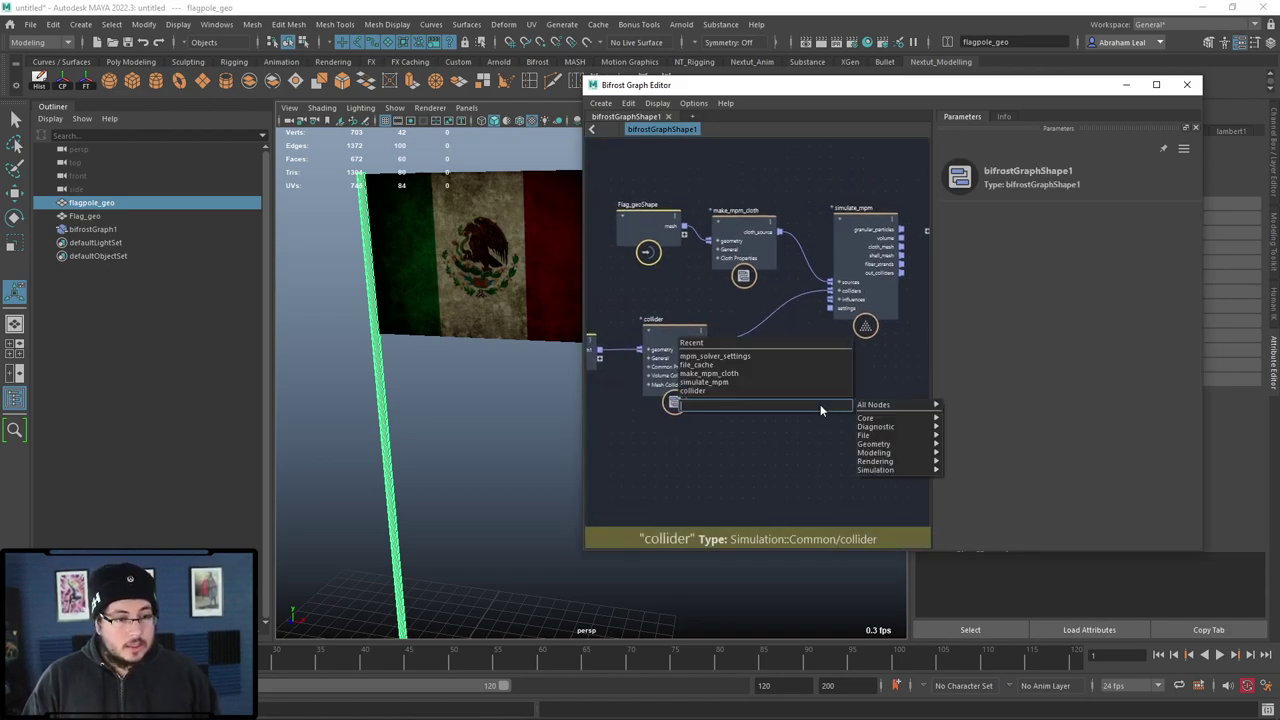
{"action": "type", "text": "mpm_solver_settingssol"}
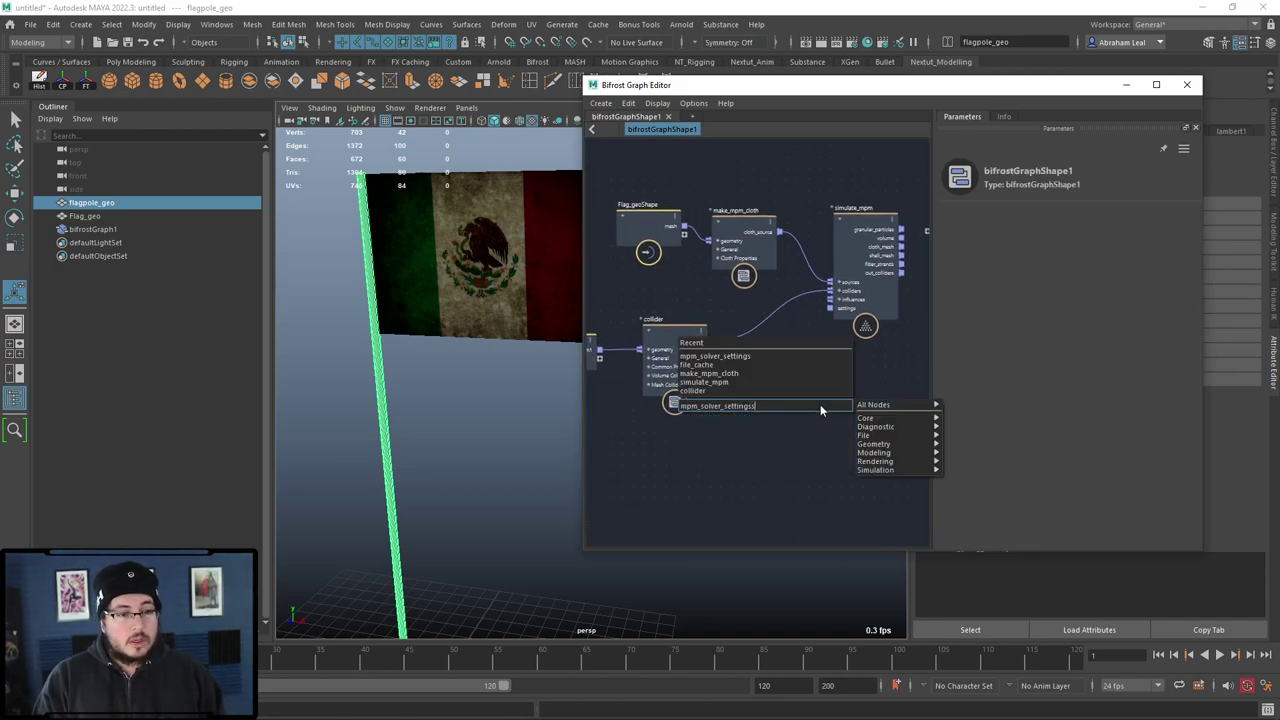
{"action": "key", "text": "Return"}
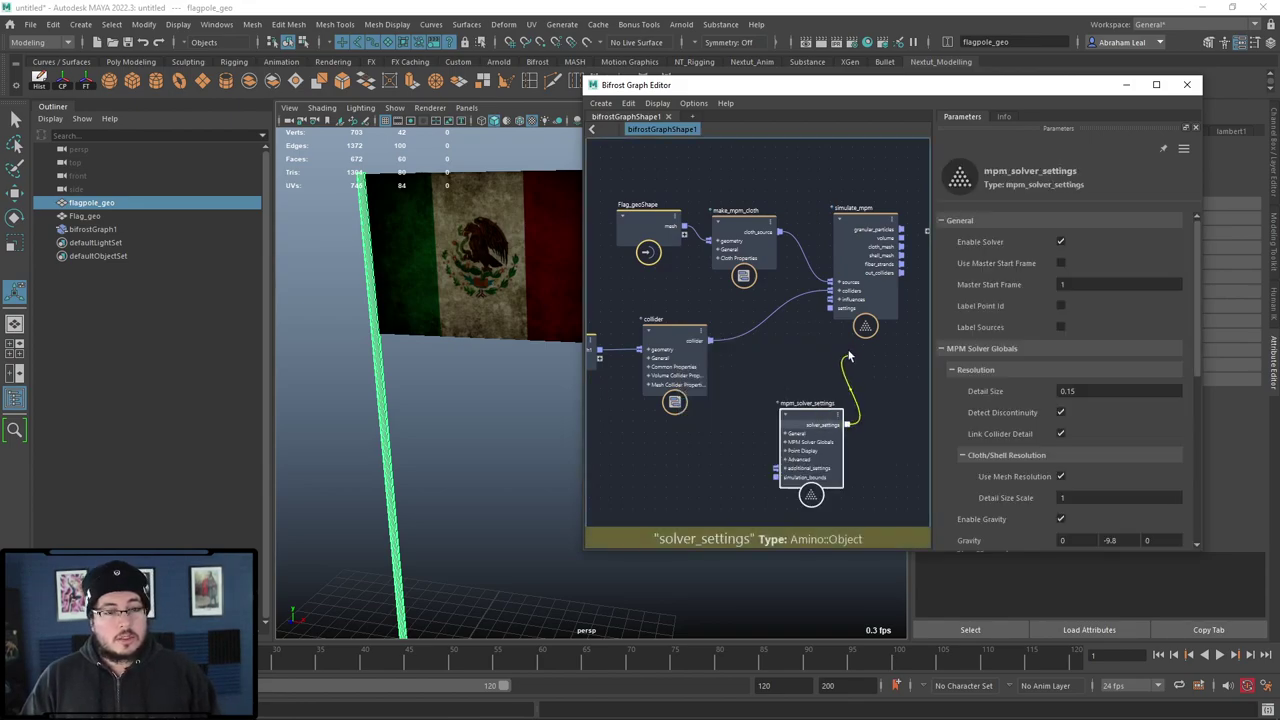
Step: Connect the solver_settings output to the settings input of simulate_mpm and place the mpm_solver_settings node beneath the collider
{"action": "left_click_drag", "start_coordinate": [835, 318], "coordinate": [831, 311]}
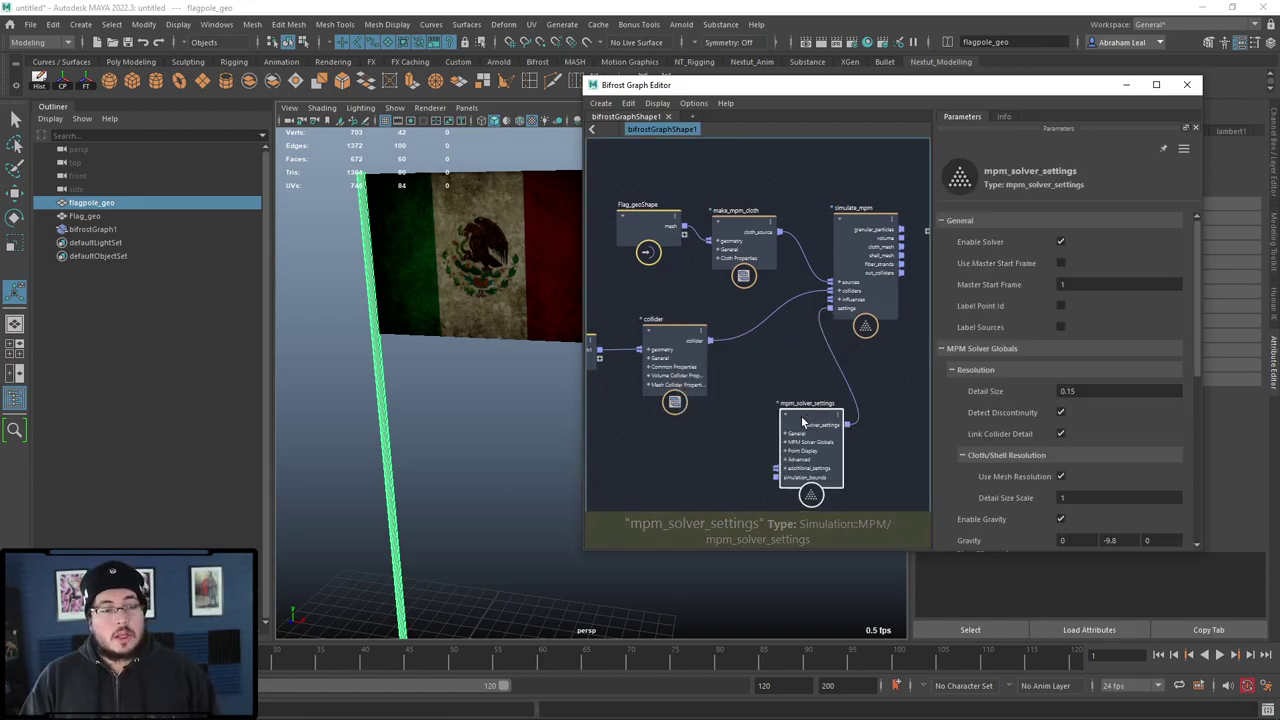
{"action": "left_click_drag", "start_coordinate": [810, 421], "coordinate": [760, 420]}
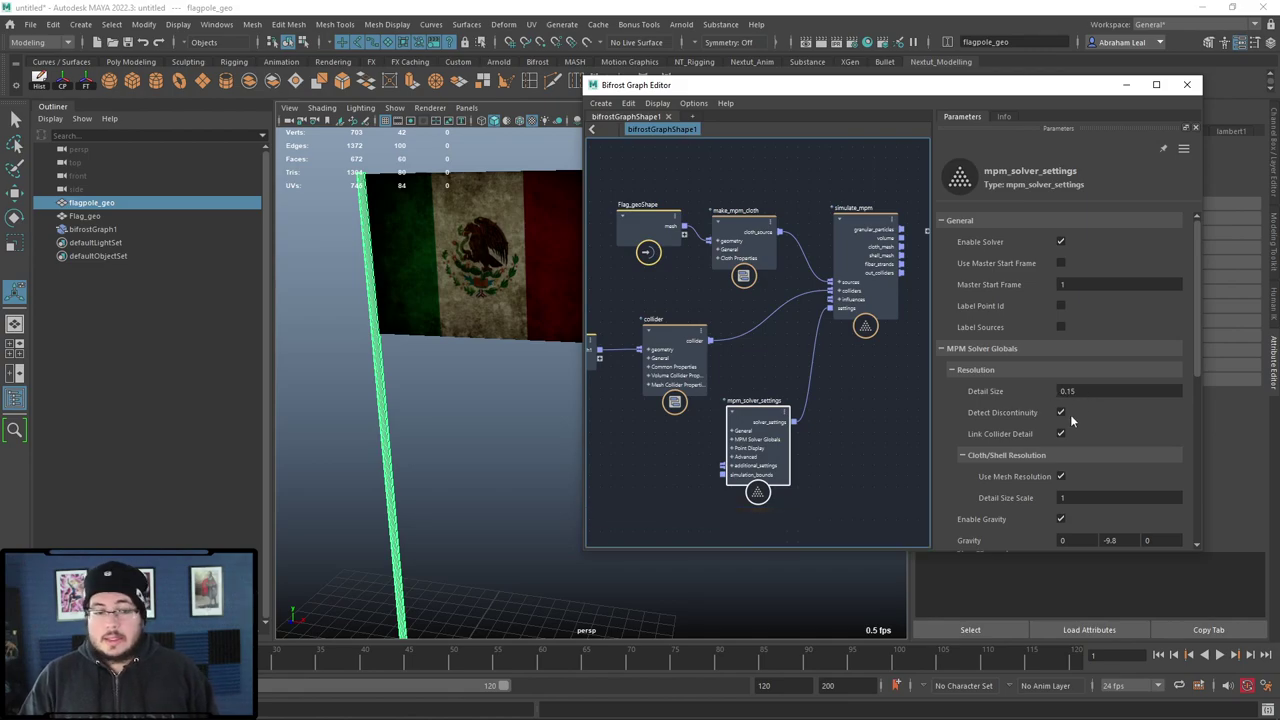
{"action": "scroll", "coordinate": [1070, 450], "scroll_direction": "down", "scroll_amount": 3}
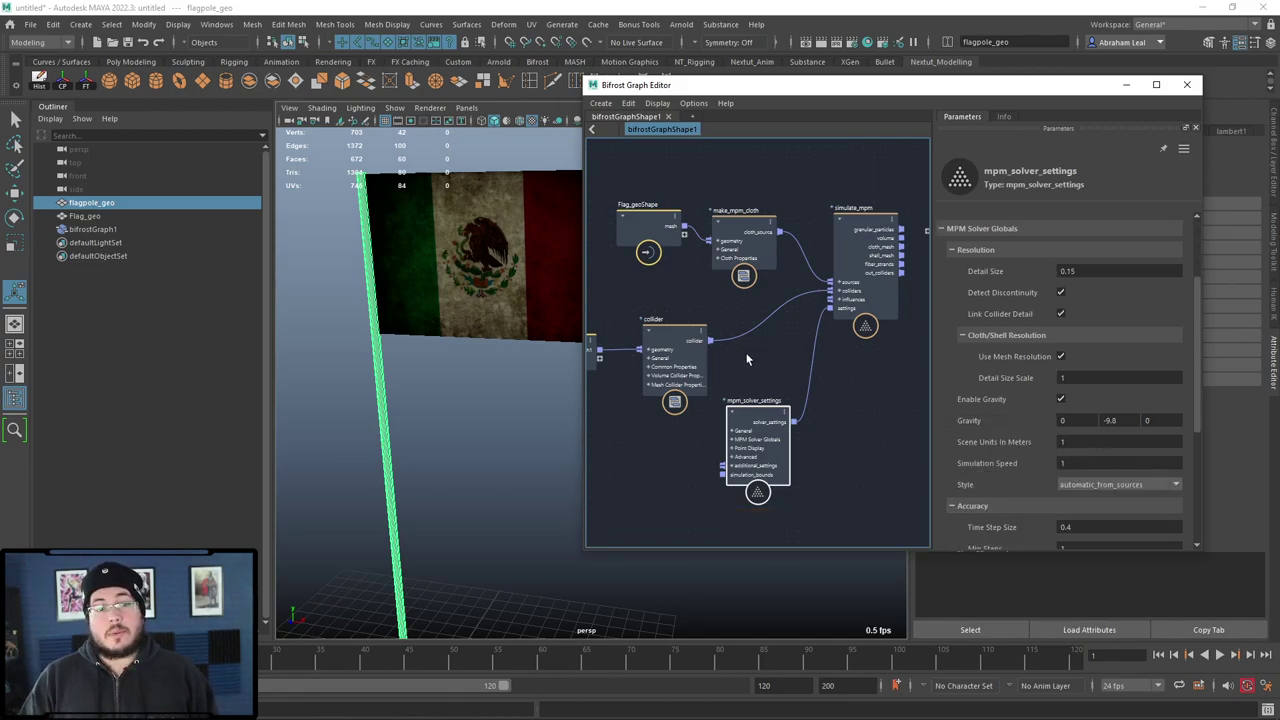
{"action": "scroll", "coordinate": [783, 376], "scroll_direction": "down", "scroll_amount": 3}
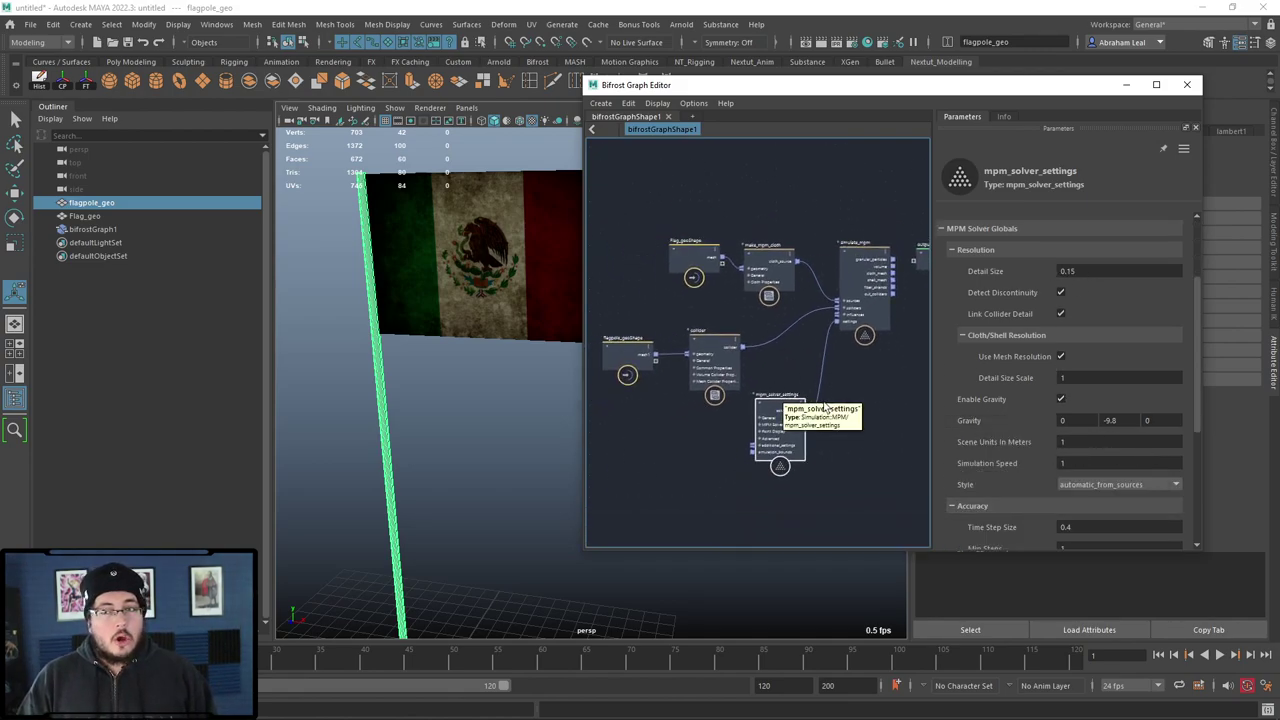
{"action": "middle_click_drag", "start_coordinate": [791, 375], "coordinate": [811, 380]}
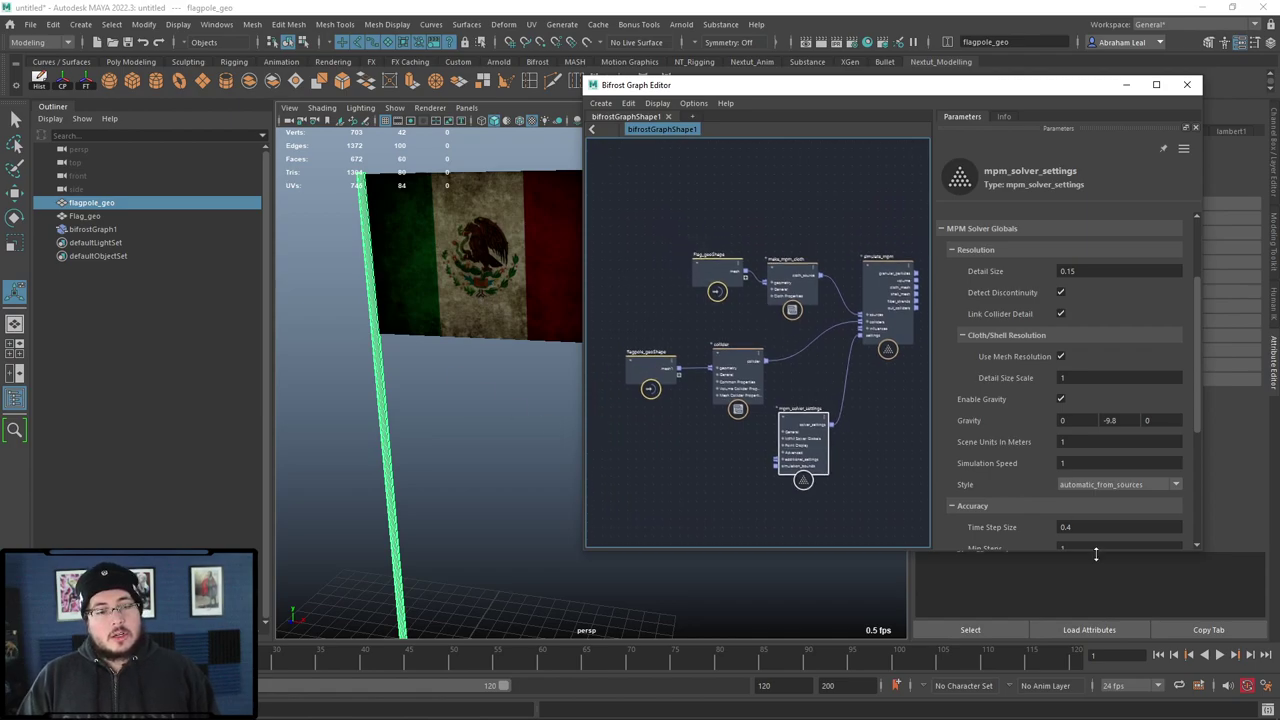
Step: Play the timeline briefly to test the simulation and stop it
{"action": "left_click", "coordinate": [1172, 655]}
{"action": "left_click", "coordinate": [1220, 655]}
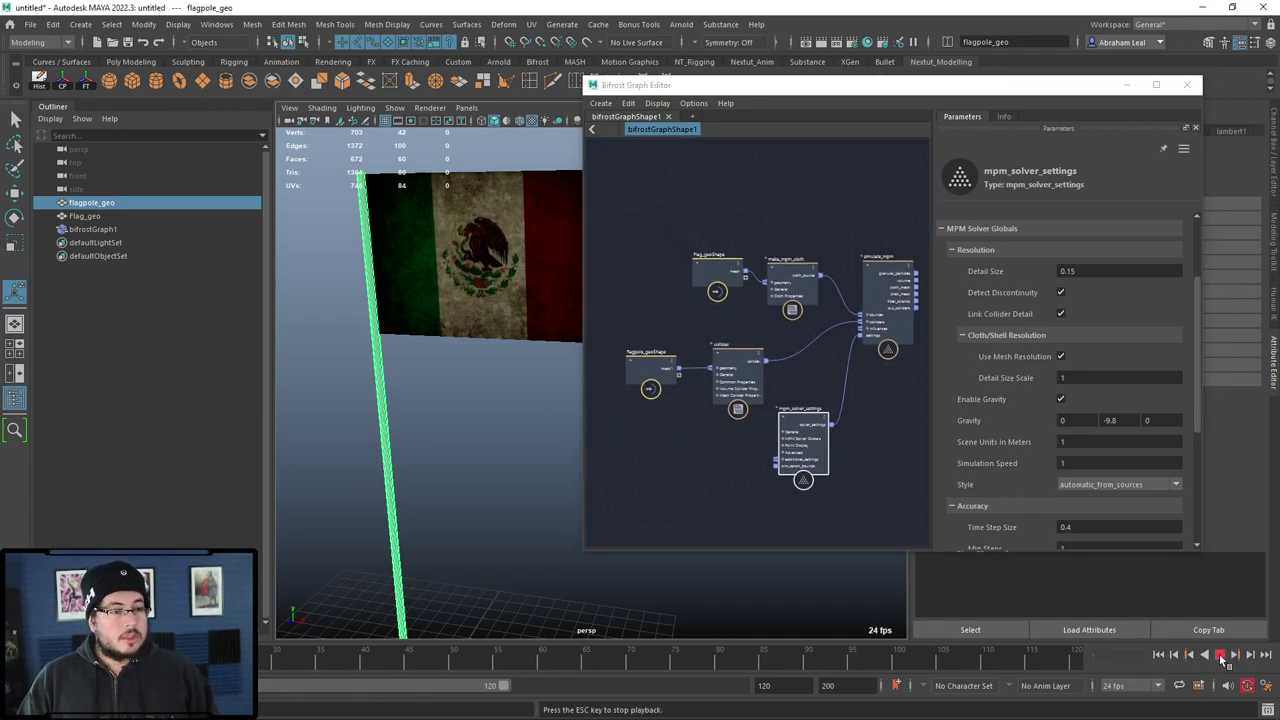
{"action": "left_click", "coordinate": [1220, 655]}
Step: Connect the cloth_mesh output of simulate_mpm to the graph's output node
{"action": "scroll", "coordinate": [666, 380], "scroll_direction": "up", "scroll_amount": 3}
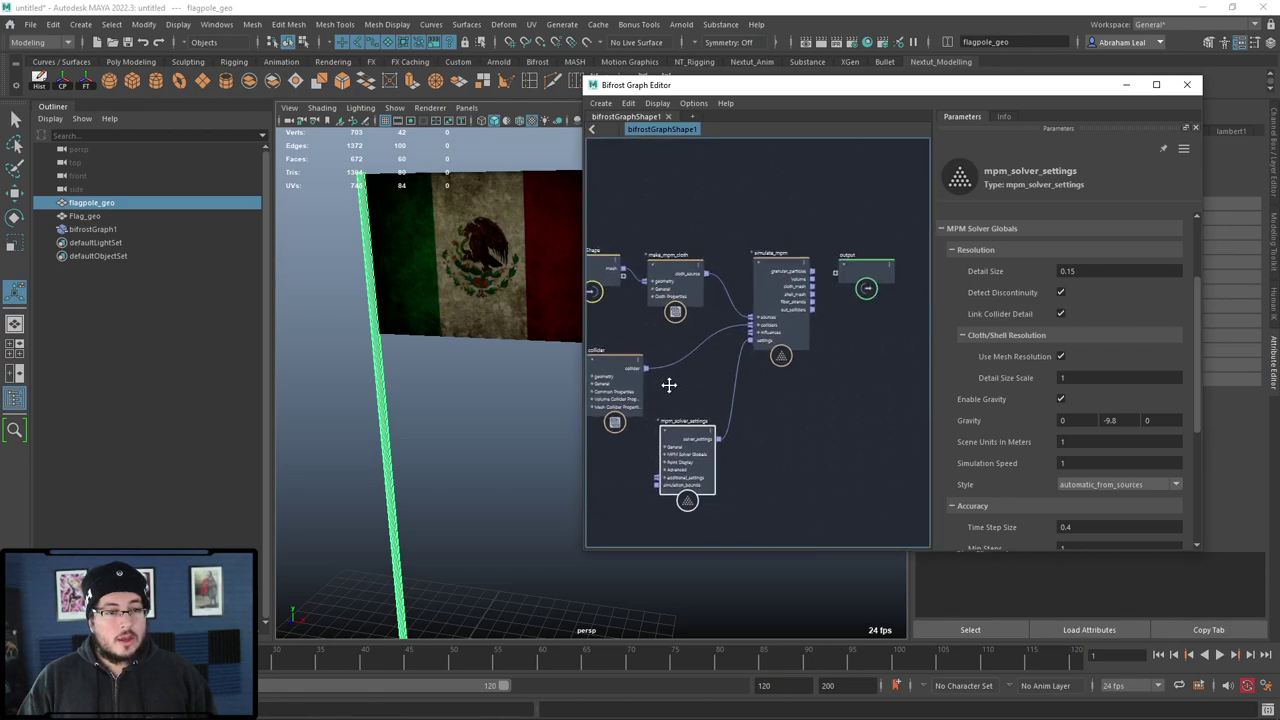
{"action": "scroll", "coordinate": [820, 310], "scroll_direction": "up", "scroll_amount": 4}
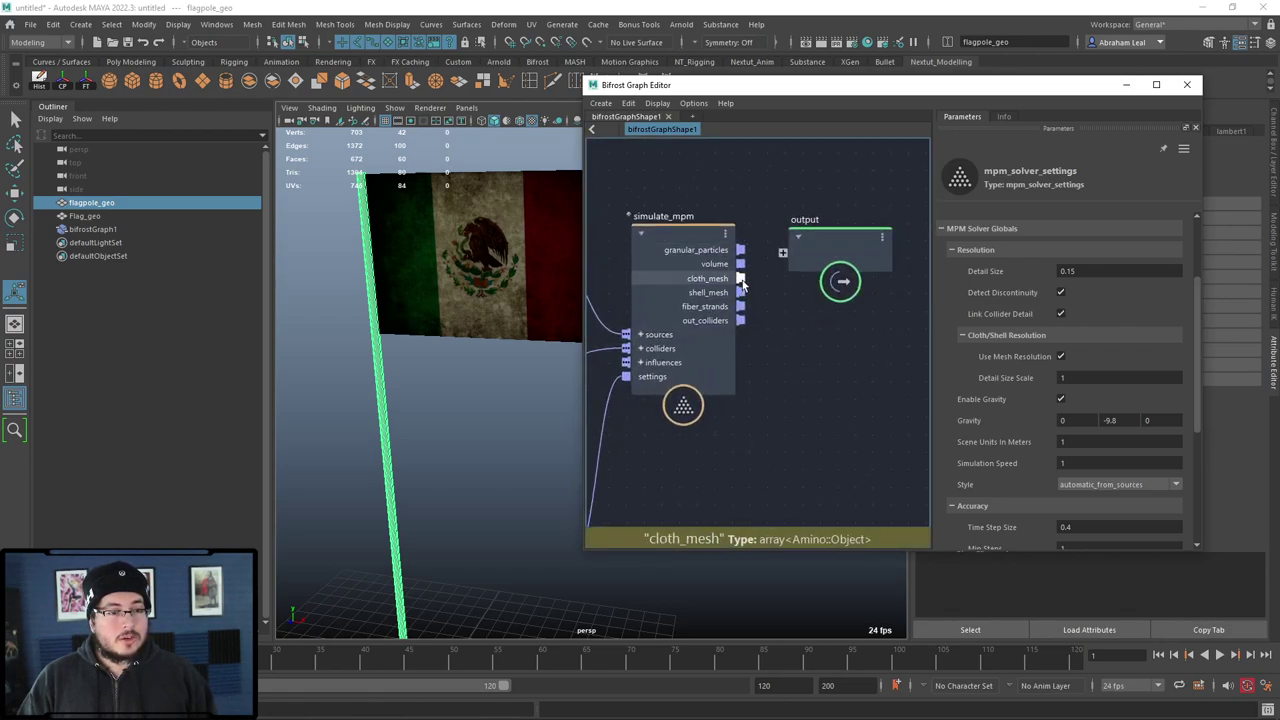
{"action": "left_click_drag", "start_coordinate": [785, 255], "coordinate": [786, 256]}
Step: Play the simulation with the cloth mesh output connected, stop it, and view the whole flag and pole
{"action": "left_click", "coordinate": [1219, 654]}
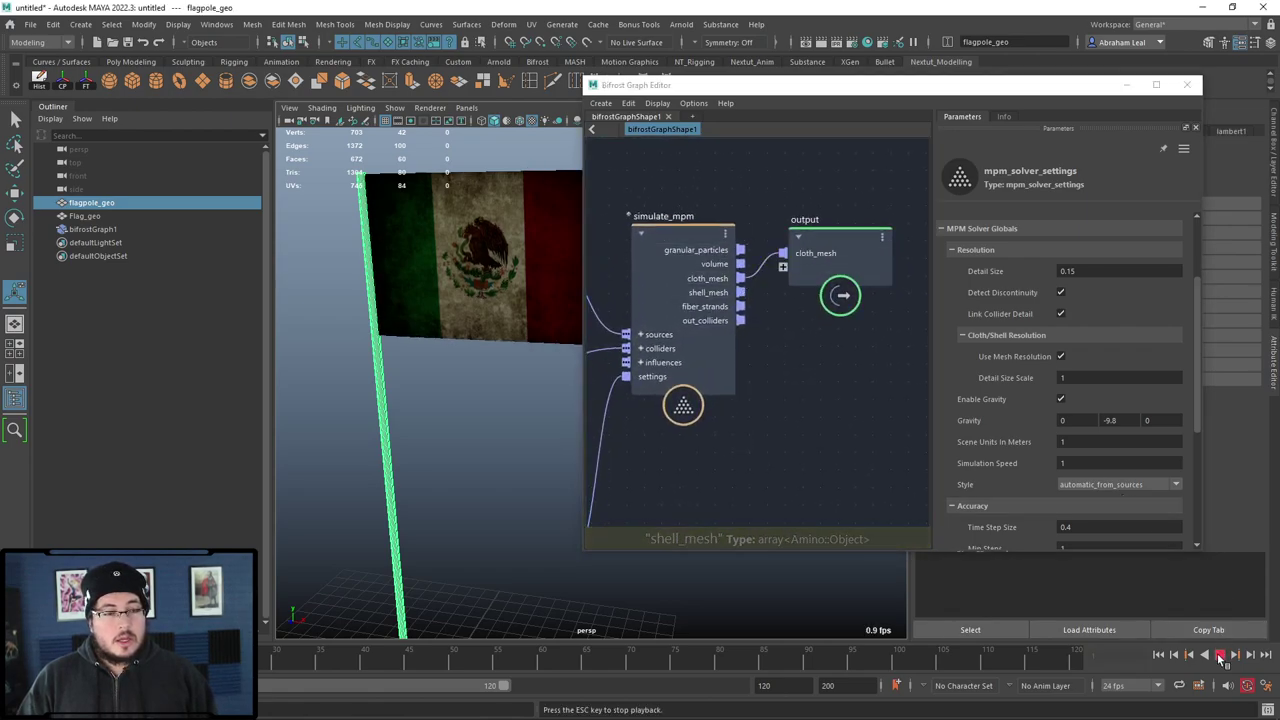
{"action": "left_click", "coordinate": [1219, 654]}
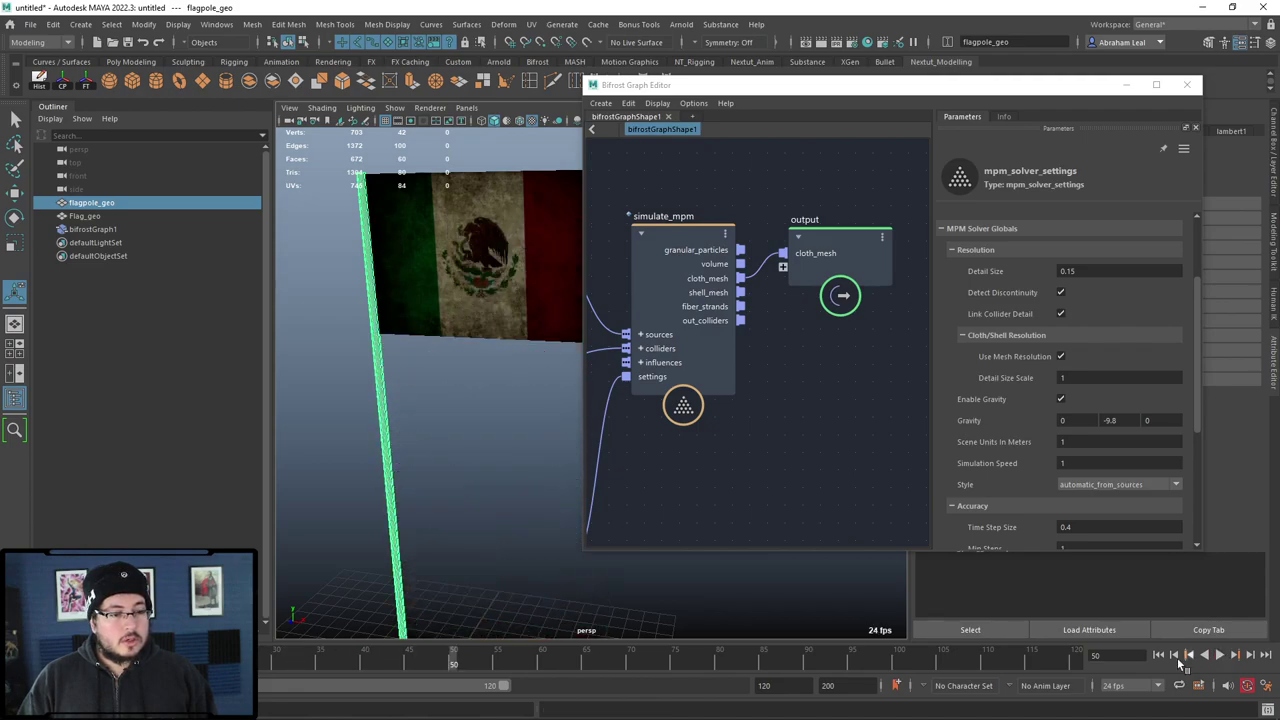
{"action": "scroll", "coordinate": [490, 330], "scroll_direction": "down", "scroll_amount": 6}
{"action": "middle_click_drag", "start_coordinate": [460, 429], "coordinate": [408, 410], "text": "alt"}
{"action": "right_click_drag", "start_coordinate": [475, 440], "coordinate": [640, 414], "text": "alt"}
Step: Add a constrain_mpm node to the graph above the make_mpm_cloth and simulate_mpm nodes
{"action": "scroll", "coordinate": [730, 493], "scroll_direction": "down", "scroll_amount": 1}
{"action": "scroll", "coordinate": [730, 497], "scroll_direction": "down", "scroll_amount": 1}
{"action": "middle_click_drag", "start_coordinate": [705, 497], "coordinate": [814, 500], "text": "alt"}
{"action": "scroll", "coordinate": [814, 498], "scroll_direction": "down", "scroll_amount": 2}
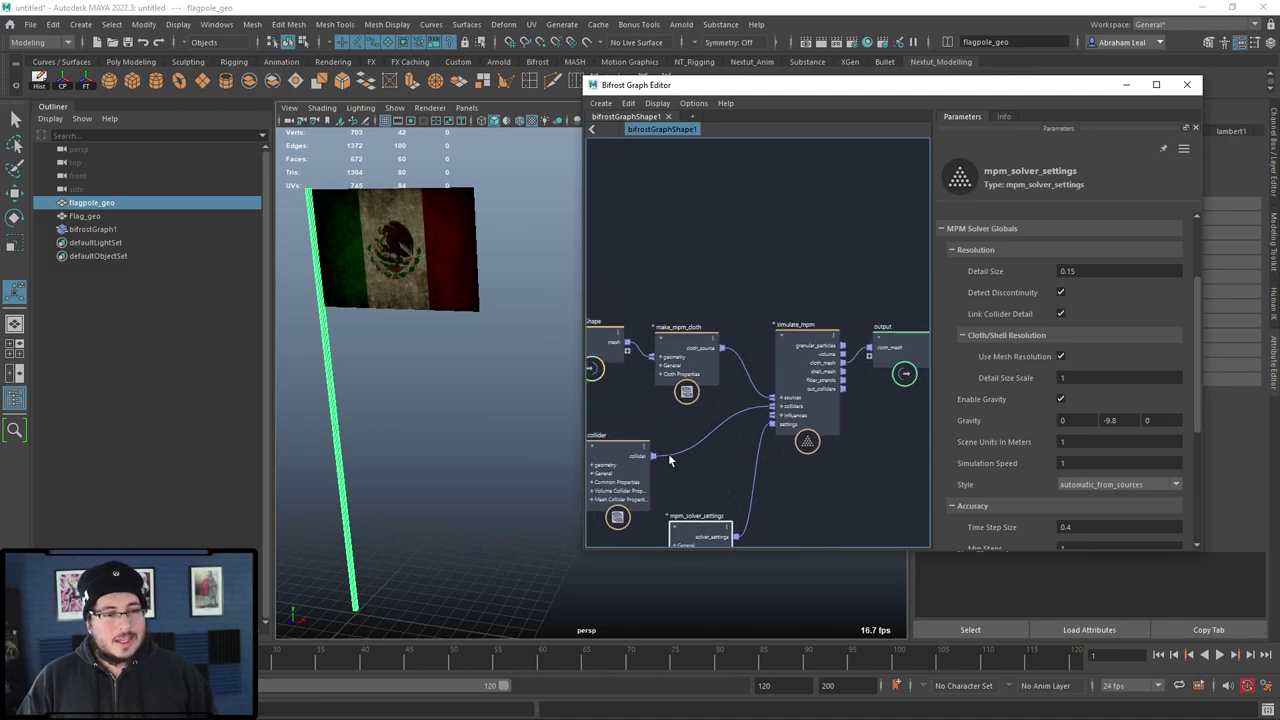
{"action": "middle_click_drag", "start_coordinate": [674, 457], "coordinate": [817, 420], "text": "alt"}
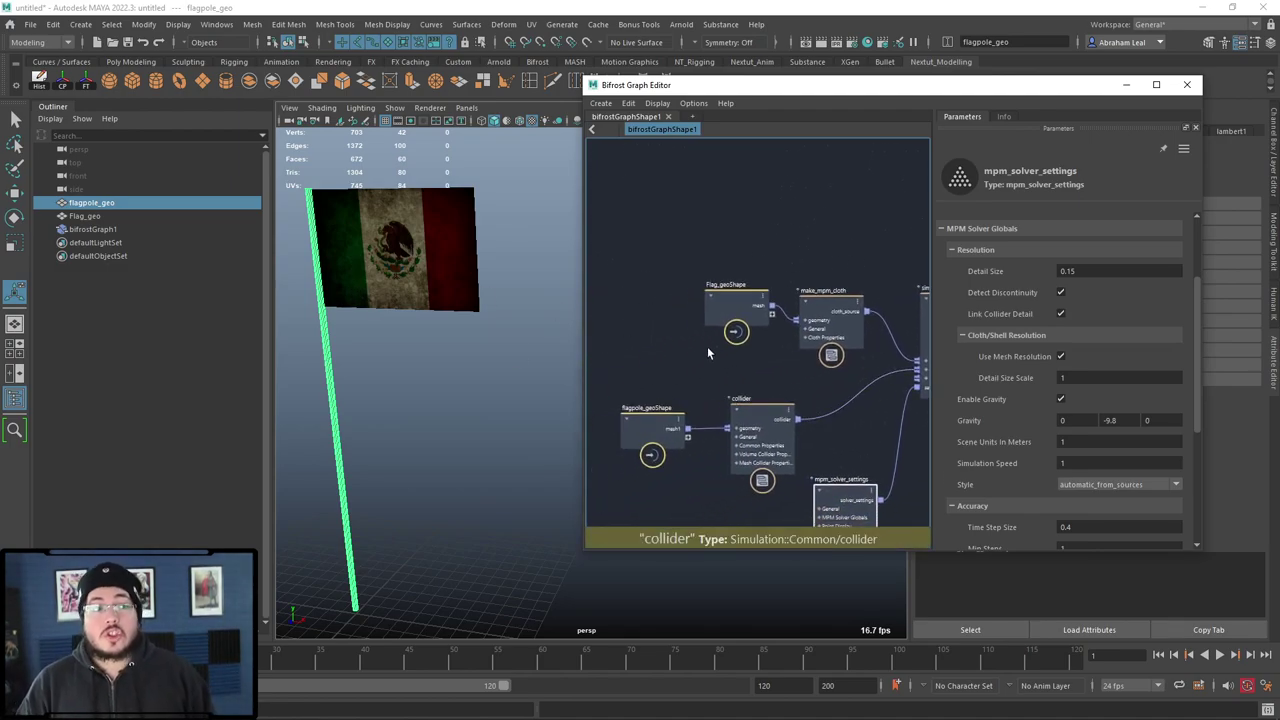
{"action": "scroll", "coordinate": [707, 352], "scroll_direction": "up", "scroll_amount": 2}
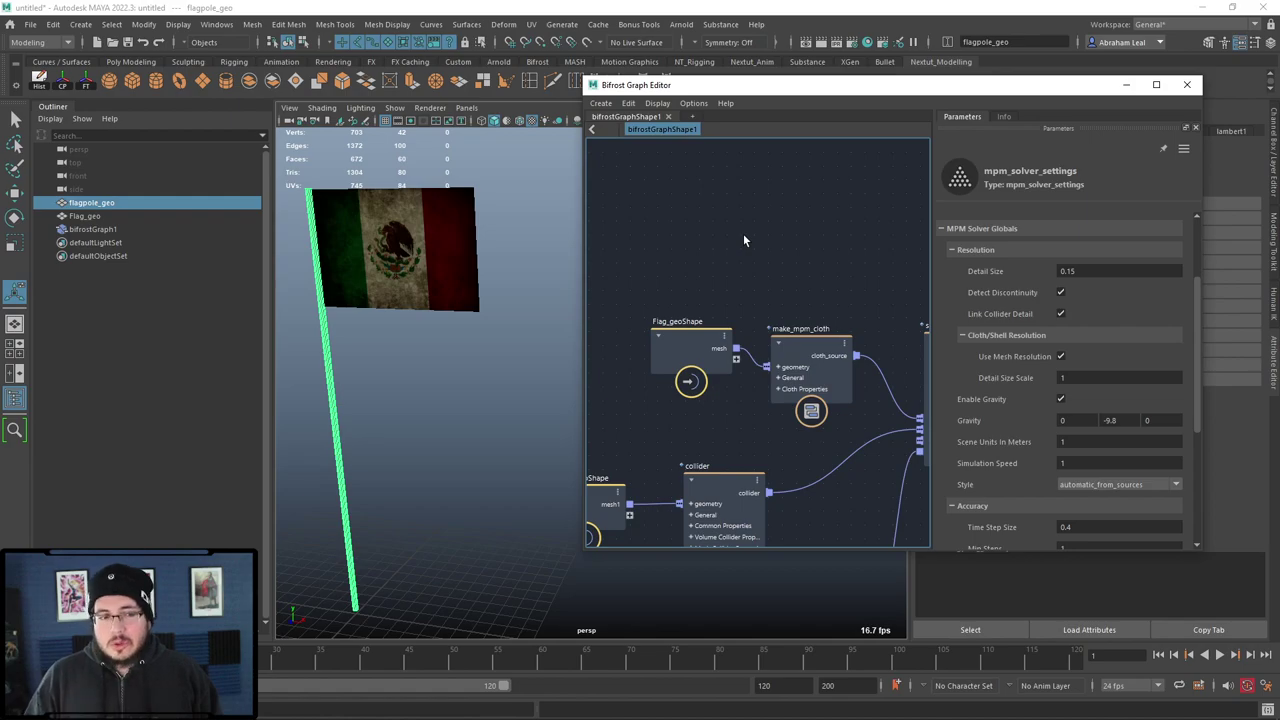
{"action": "key", "text": "Tab"}
{"action": "type", "text": "con"}
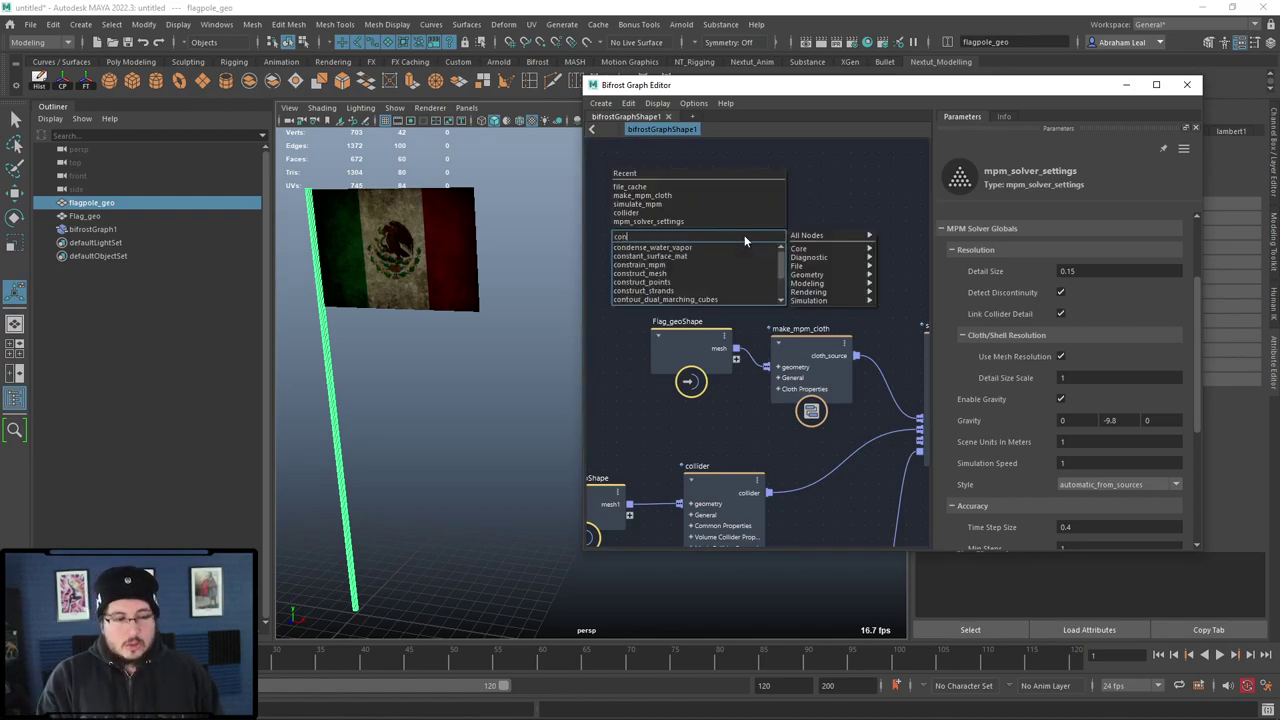
{"action": "type", "text": "s"}
{"action": "key", "text": "Down"}
{"action": "key", "text": "Down"}
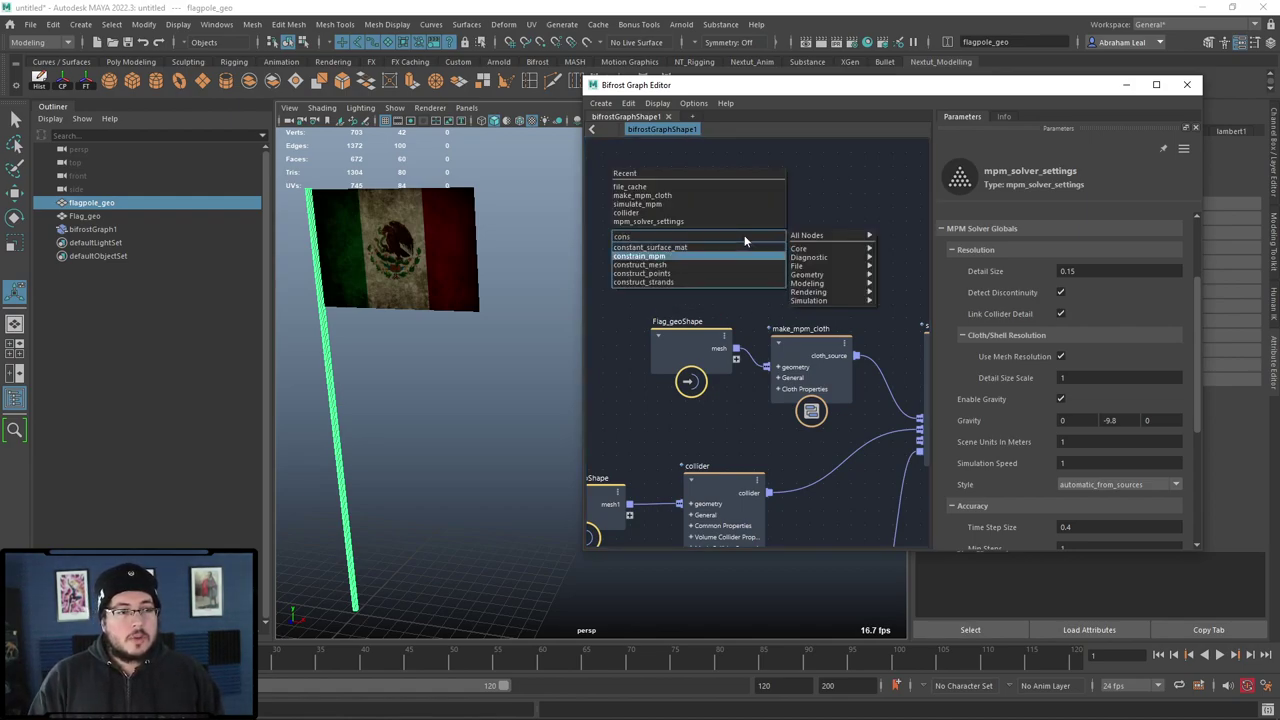
{"action": "key", "text": "Return"}
{"action": "left_click_drag", "start_coordinate": [744, 235], "coordinate": [854, 222]}
Step: Route the cloth_source output into constrain_mpm's mpm_source input, and its out_mpm_source output into the sources input of simulate_mpm
{"action": "scroll", "coordinate": [815, 213], "scroll_direction": "up", "scroll_amount": 2}
{"action": "scroll", "coordinate": [815, 214], "scroll_direction": "up", "scroll_amount": 1}
{"action": "middle_click_drag", "start_coordinate": [817, 305], "coordinate": [723, 271], "text": "alt"}
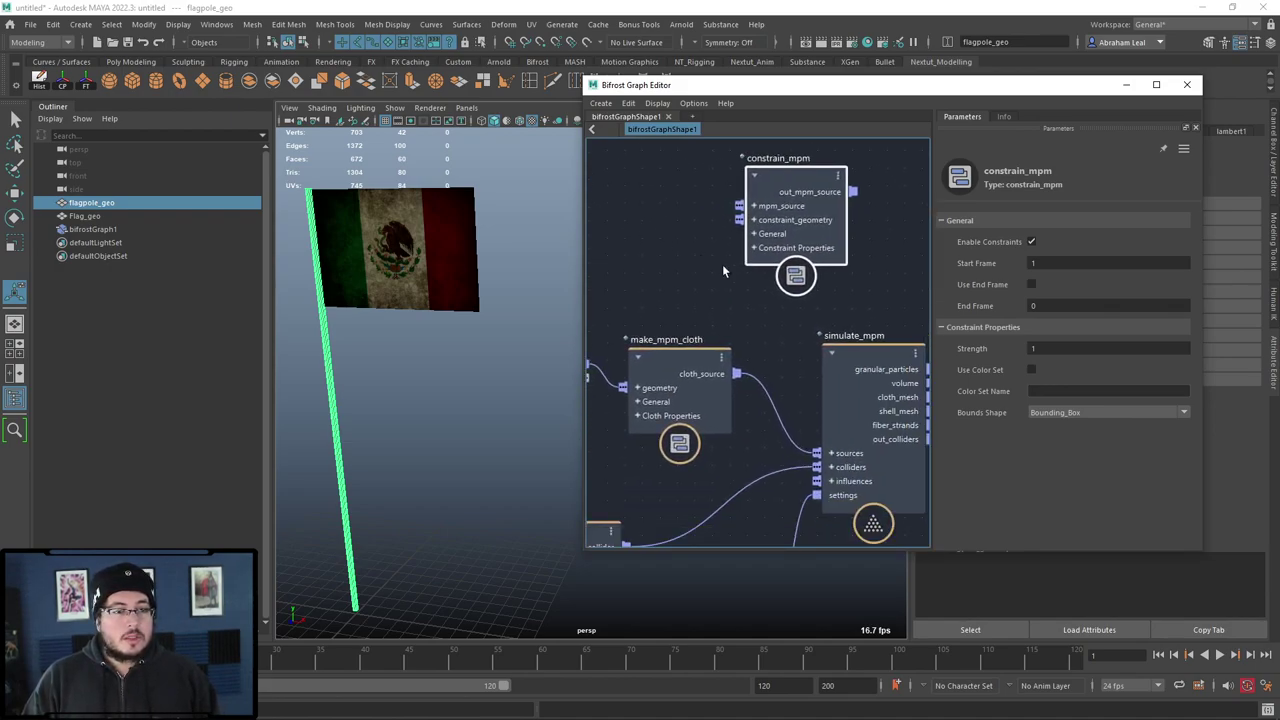
{"action": "scroll", "coordinate": [723, 271], "scroll_direction": "down", "scroll_amount": 1}
{"action": "left_click_drag", "start_coordinate": [722, 358], "coordinate": [726, 208]}
{"action": "left_click_drag", "start_coordinate": [826, 196], "coordinate": [793, 427]}
{"action": "left_click", "coordinate": [745, 405]}
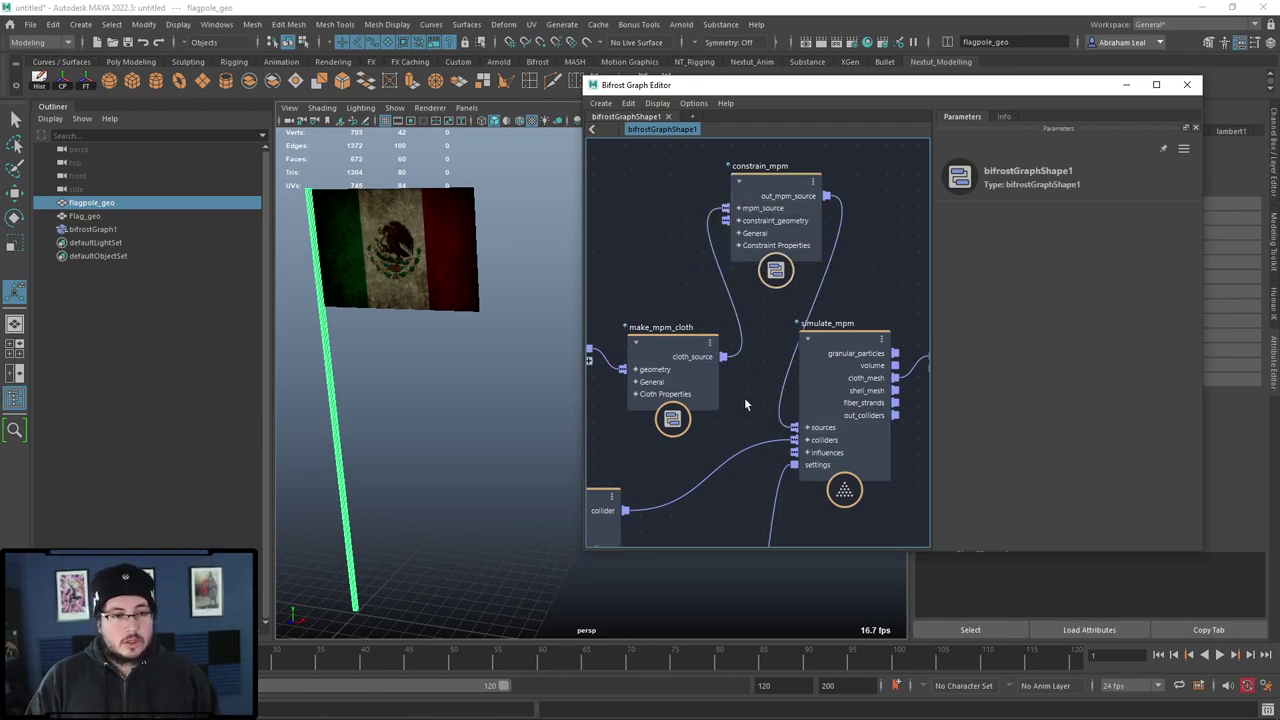
Step: Rearrange the nodes so constrain_mpm sits in line just after make_mpm_cloth
{"action": "middle_click_drag", "start_coordinate": [777, 325], "coordinate": [880, 338], "text": "alt"}
{"action": "scroll", "coordinate": [880, 338], "scroll_direction": "down", "scroll_amount": 1}
{"action": "left_click_drag", "start_coordinate": [774, 309], "coordinate": [660, 400]}
{"action": "left_click_drag", "start_coordinate": [781, 352], "coordinate": [697, 252]}
{"action": "left_click_drag", "start_coordinate": [854, 225], "coordinate": [810, 255]}
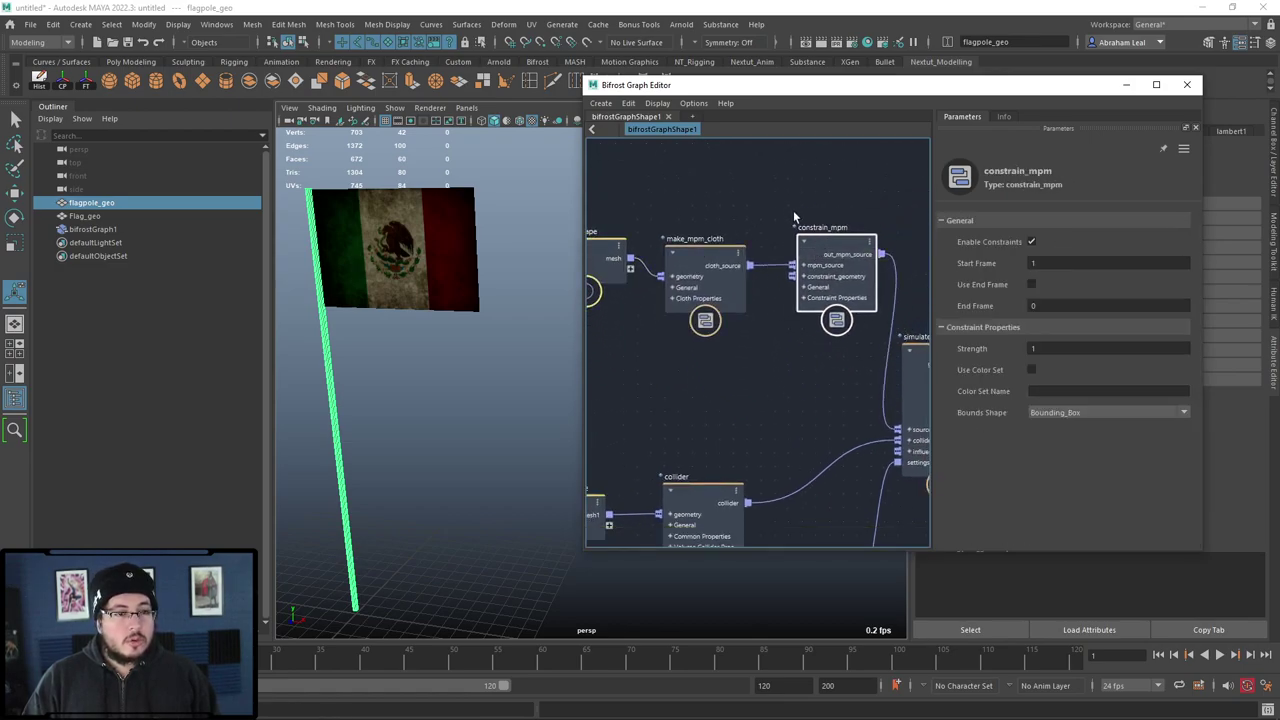
{"action": "left_click", "coordinate": [762, 398]}
Step: Connect the flagpole's mesh1 output to the constraint_geometry input of constrain_mpm and tidy the surrounding nodes
{"action": "middle_click_drag", "start_coordinate": [760, 399], "coordinate": [798, 365], "text": "alt"}
{"action": "middle_click_drag", "start_coordinate": [736, 422], "coordinate": [776, 422], "text": "alt"}
{"action": "left_click_drag", "start_coordinate": [631, 475], "coordinate": [872, 260]}
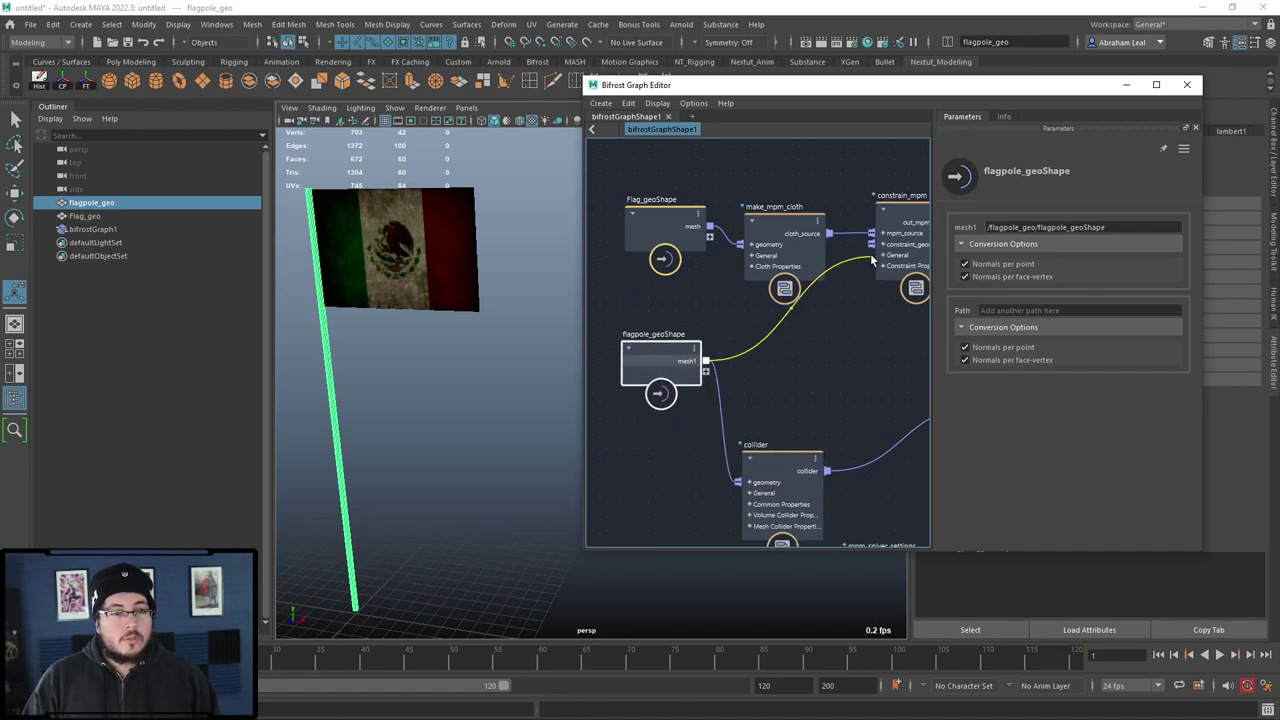
{"action": "middle_click_drag", "start_coordinate": [817, 341], "coordinate": [738, 369], "text": "alt"}
{"action": "left_click_drag", "start_coordinate": [700, 241], "coordinate": [697, 194]}
{"action": "middle_click_drag", "start_coordinate": [693, 298], "coordinate": [781, 305], "text": "alt"}
{"action": "left_click_drag", "start_coordinate": [683, 254], "coordinate": [686, 221]}
Step: Examine up close where the flag's edge meets the flagpole in the viewport
{"action": "middle_click_drag", "start_coordinate": [331, 287], "coordinate": [477, 446], "text": "alt"}
{"action": "scroll", "coordinate": [477, 446], "scroll_direction": "up", "scroll_amount": 4}
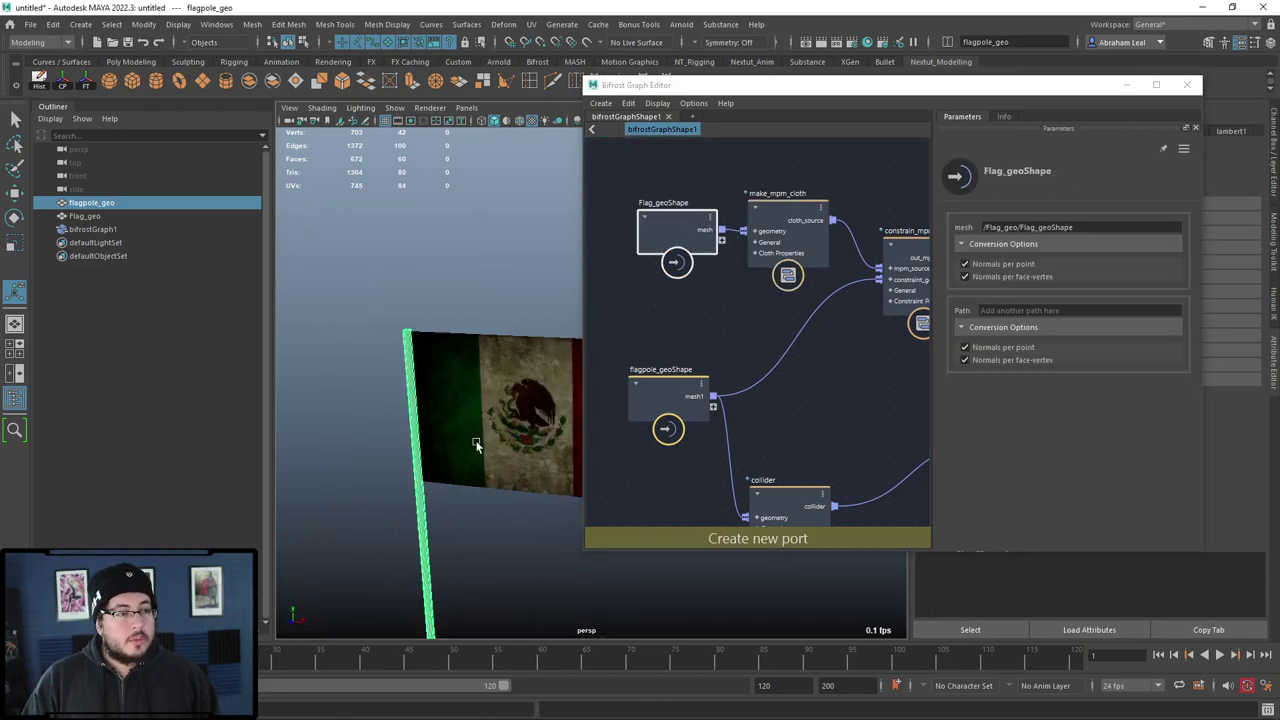
{"action": "middle_click_drag", "start_coordinate": [321, 381], "coordinate": [455, 396], "text": "alt"}
{"action": "scroll", "coordinate": [342, 375], "scroll_direction": "up", "scroll_amount": 5}
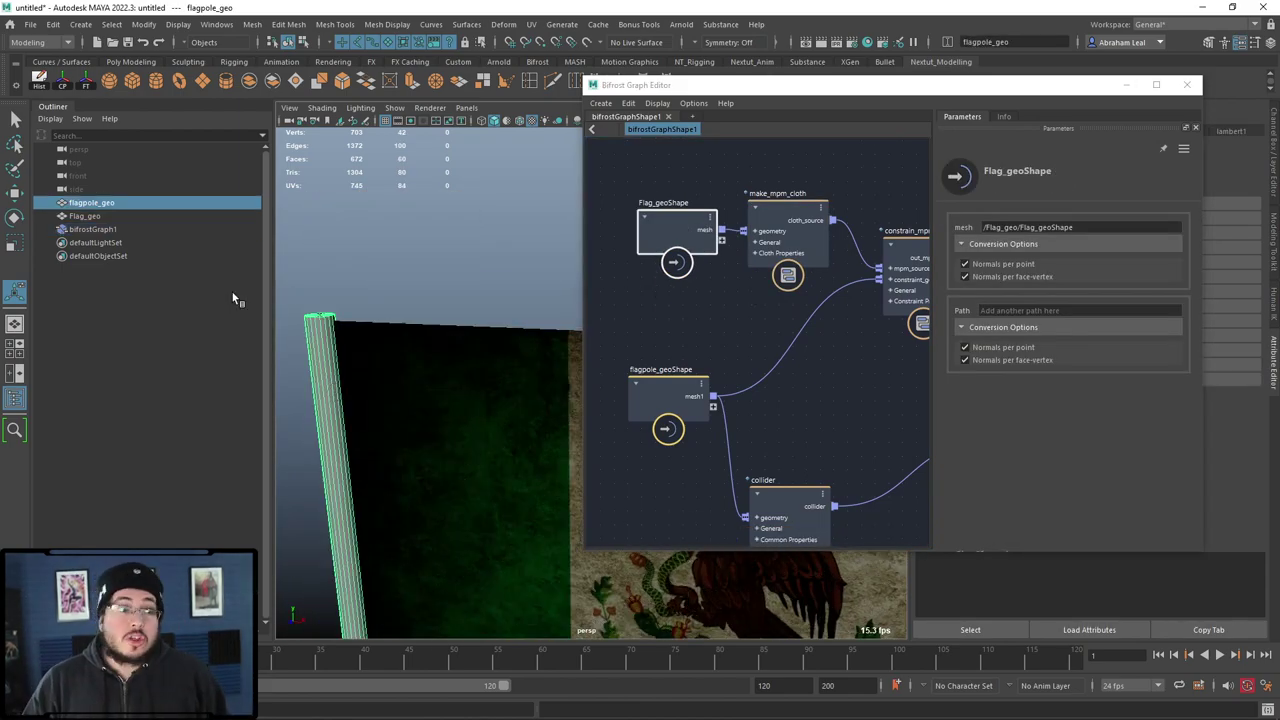
{"action": "scroll", "coordinate": [432, 367], "scroll_direction": "down", "scroll_amount": 5}
{"action": "middle_click_drag", "start_coordinate": [572, 372], "coordinate": [477, 294], "text": "alt"}
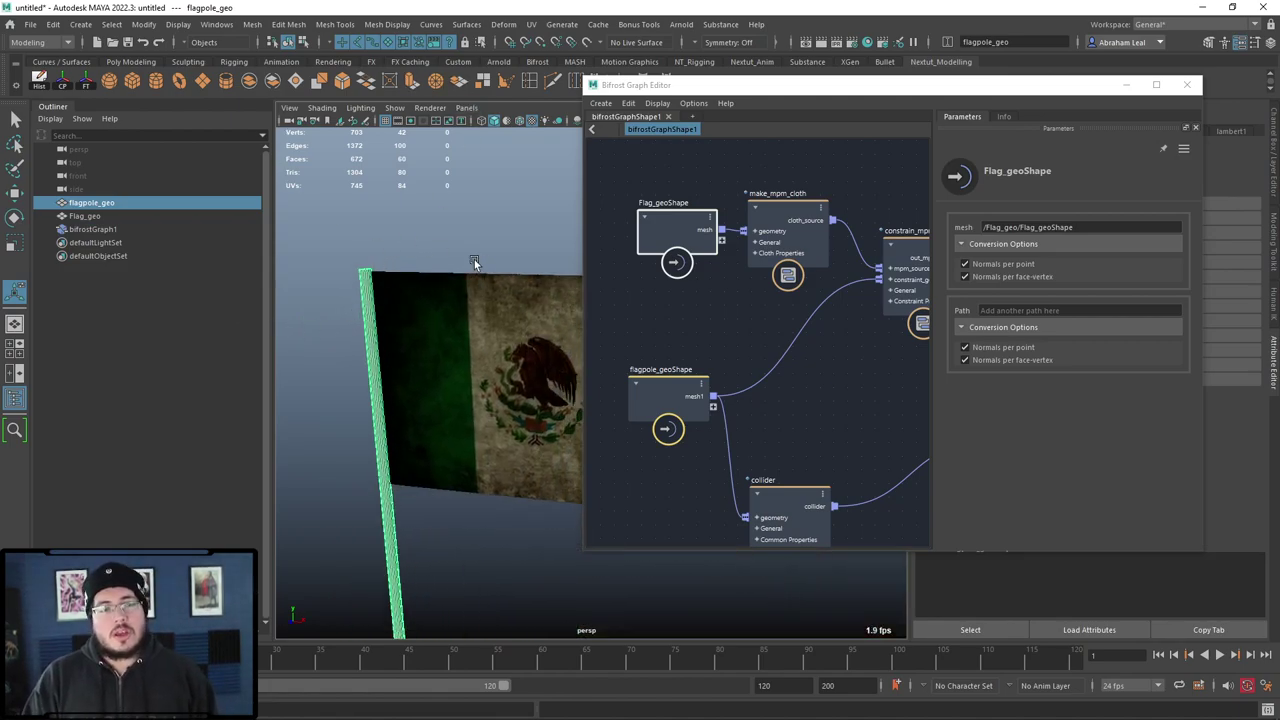
{"action": "left_click_drag", "start_coordinate": [474, 262], "coordinate": [440, 310], "text": "alt"}
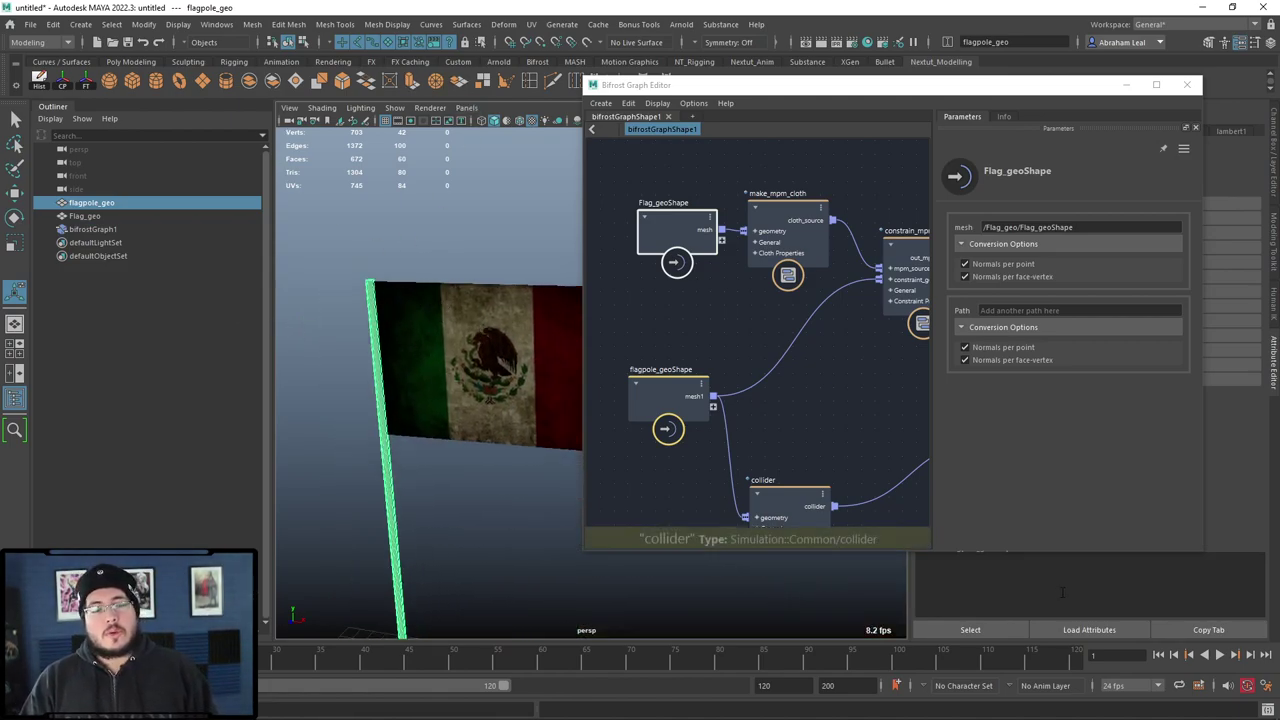
Step: Play the simulation, watch the constrained flag from different angles, and stop playback
{"action": "left_click", "coordinate": [1220, 655]}
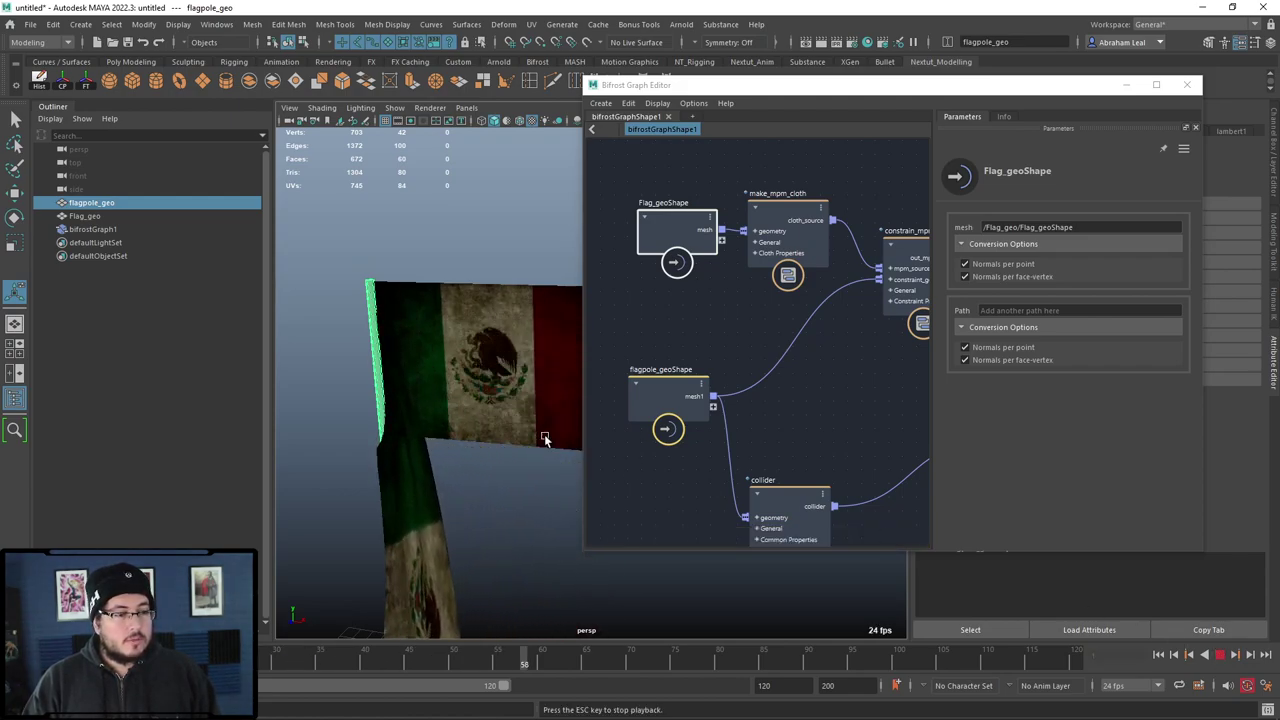
{"action": "middle_click_drag", "start_coordinate": [536, 492], "coordinate": [477, 277], "text": "alt"}
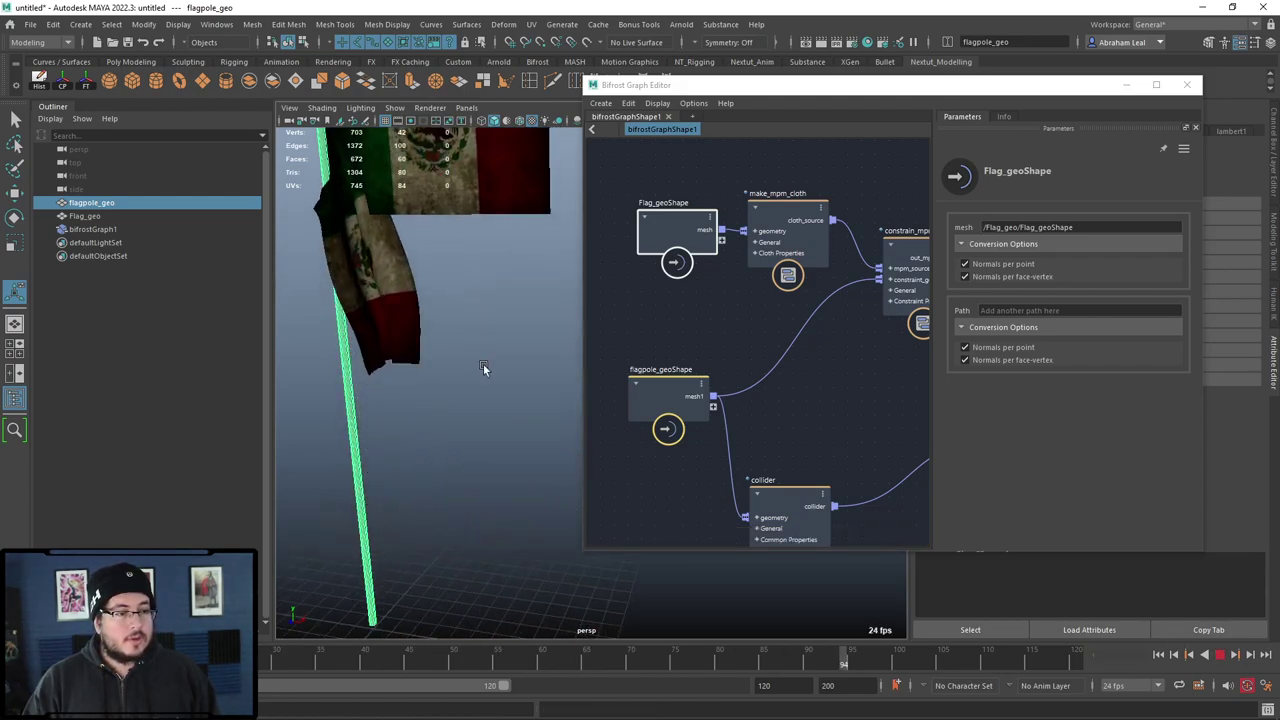
{"action": "left_click_drag", "start_coordinate": [484, 368], "coordinate": [528, 355], "text": "alt"}
{"action": "middle_click_drag", "start_coordinate": [467, 350], "coordinate": [505, 400], "text": "alt"}
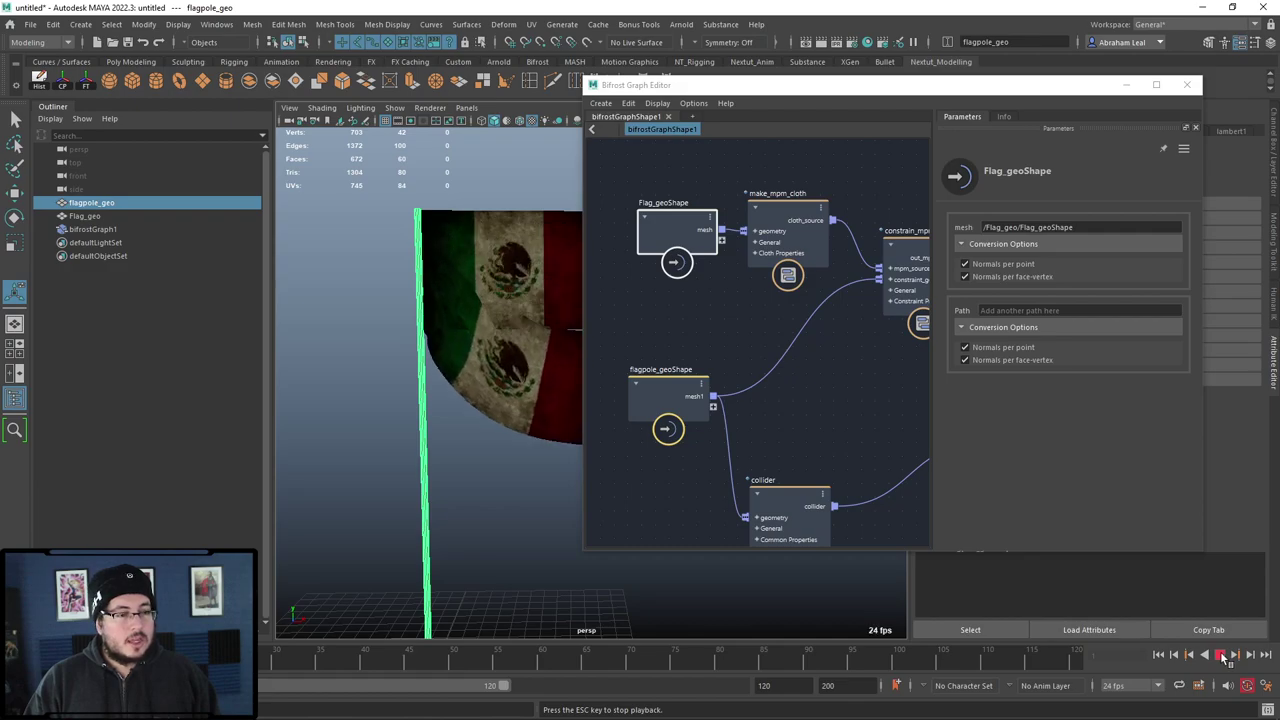
{"action": "left_click", "coordinate": [1219, 656]}
Step: Look inside the make_mpm_cloth compound at its input ports and return to the main bifrostGraphShape1 graph
{"action": "middle_click_drag", "start_coordinate": [830, 420], "coordinate": [754, 414], "text": "alt"}
{"action": "scroll", "coordinate": [751, 373], "scroll_direction": "down", "scroll_amount": 2}
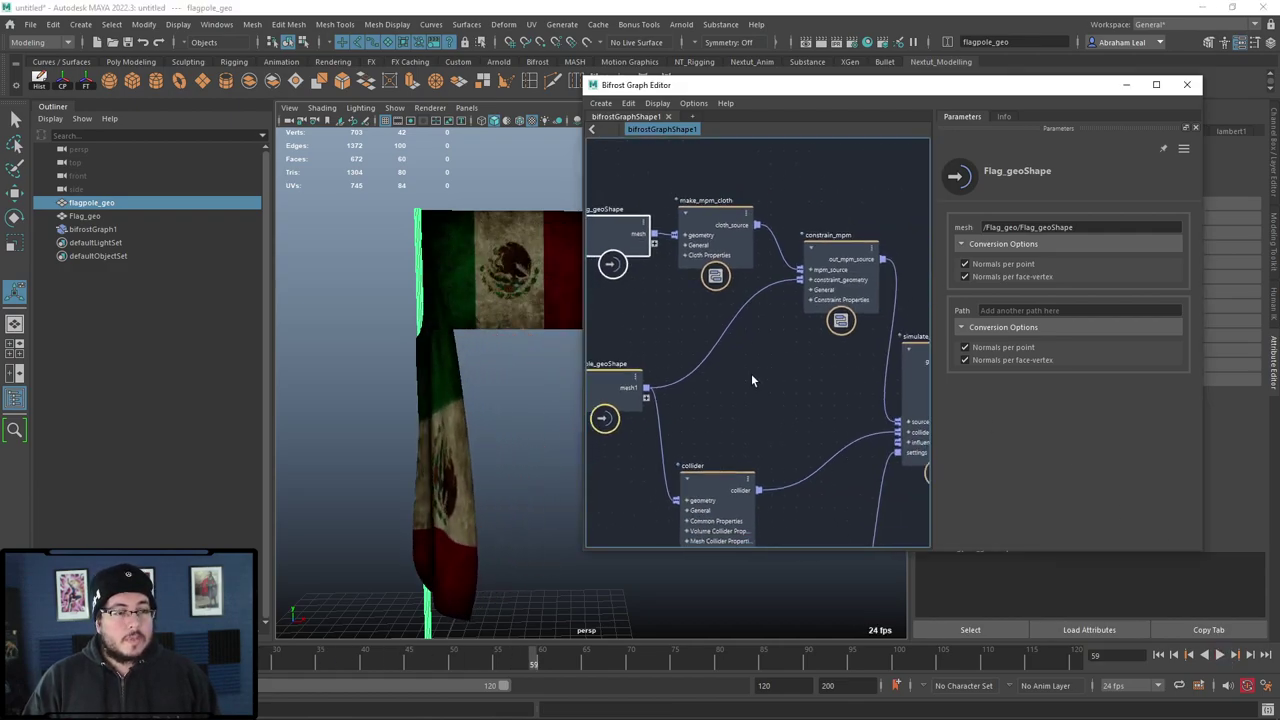
{"action": "double_click", "coordinate": [694, 231]}
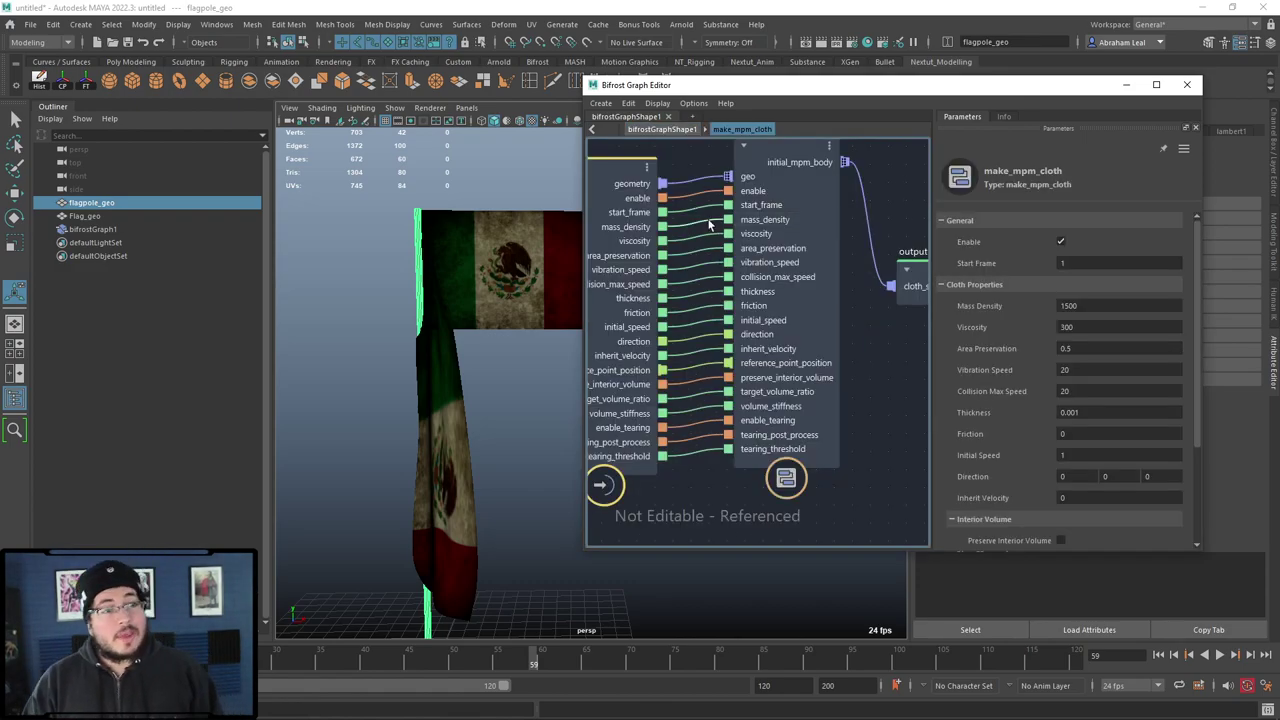
{"action": "middle_click_drag", "start_coordinate": [680, 166], "coordinate": [802, 244]}
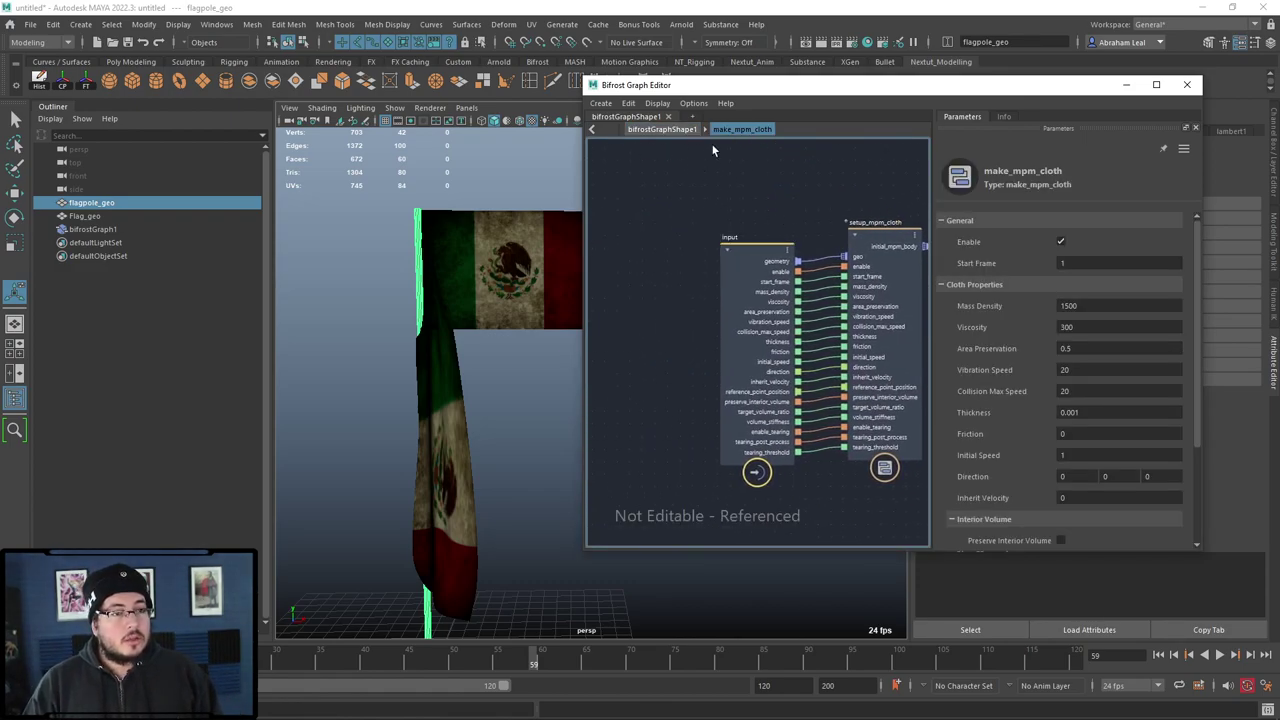
{"action": "left_click", "coordinate": [678, 129]}
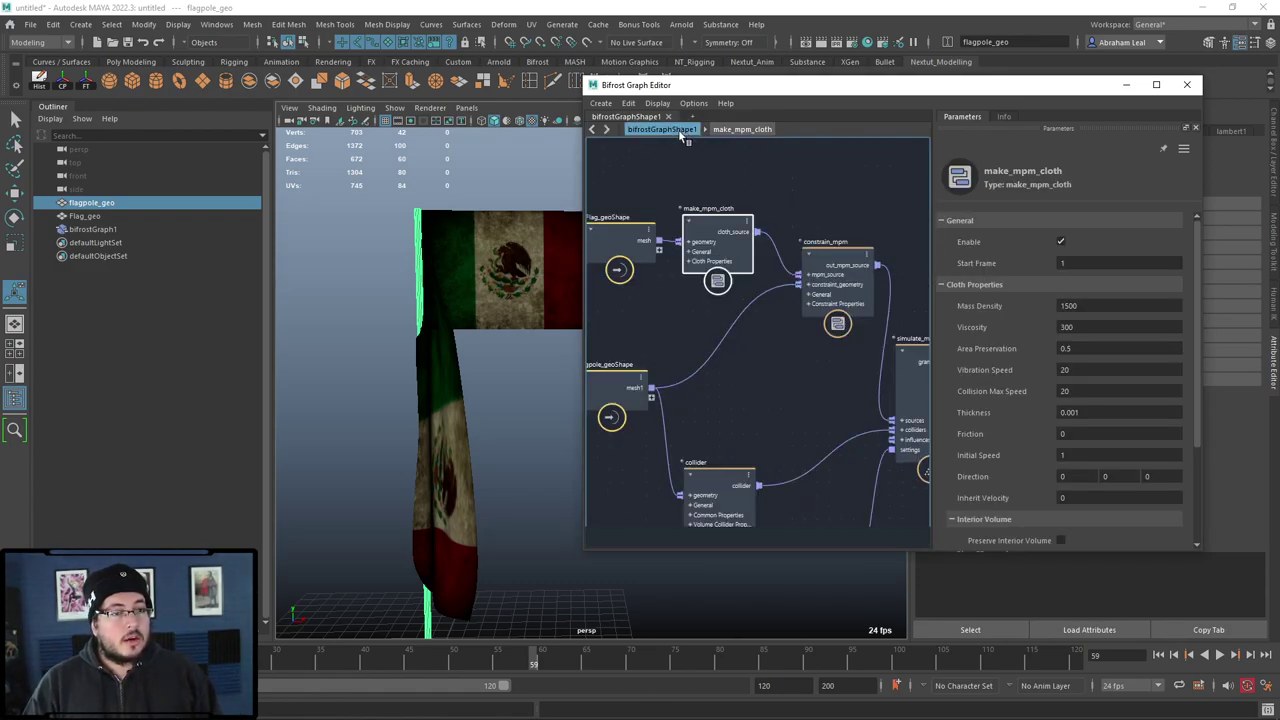
Step: Look inside the make_mpm_cloth compound at its setup_mpm_cloth connections and return to the main bifrostGraphShape1 graph
{"action": "double_click", "coordinate": [709, 227]}
{"action": "scroll", "coordinate": [661, 270], "scroll_direction": "down", "scroll_amount": 2}
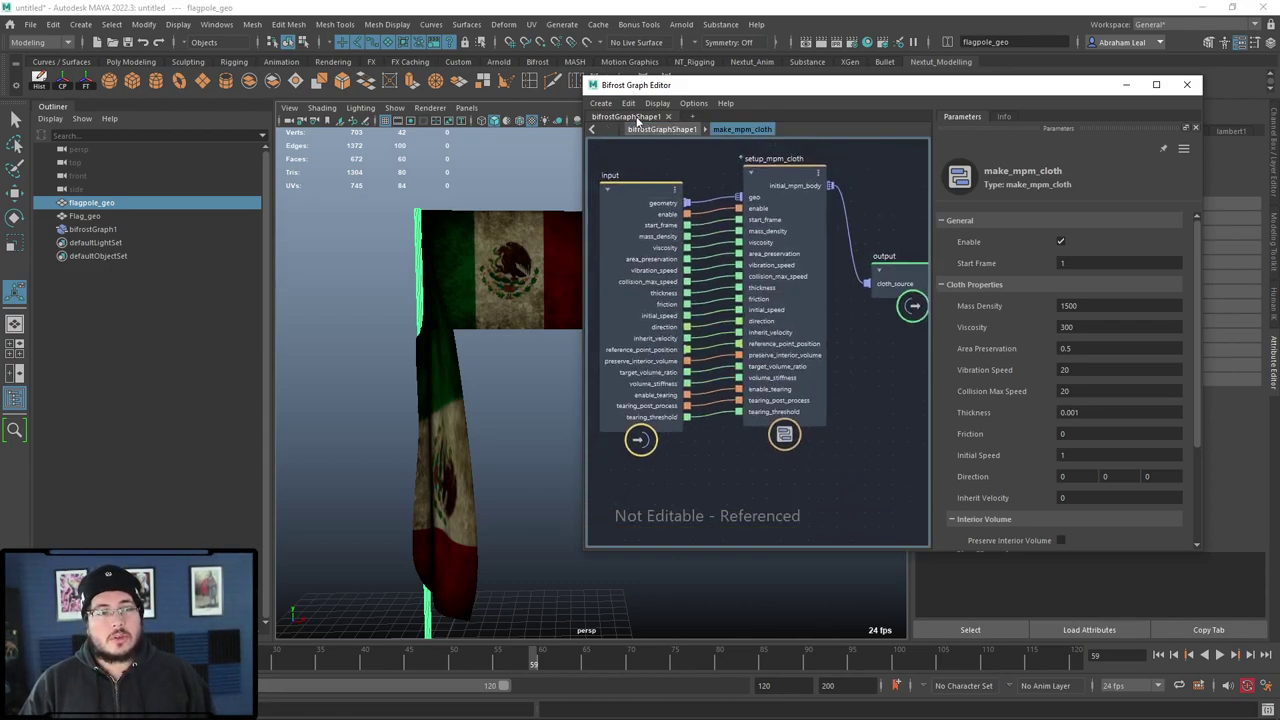
{"action": "left_click", "coordinate": [692, 130]}
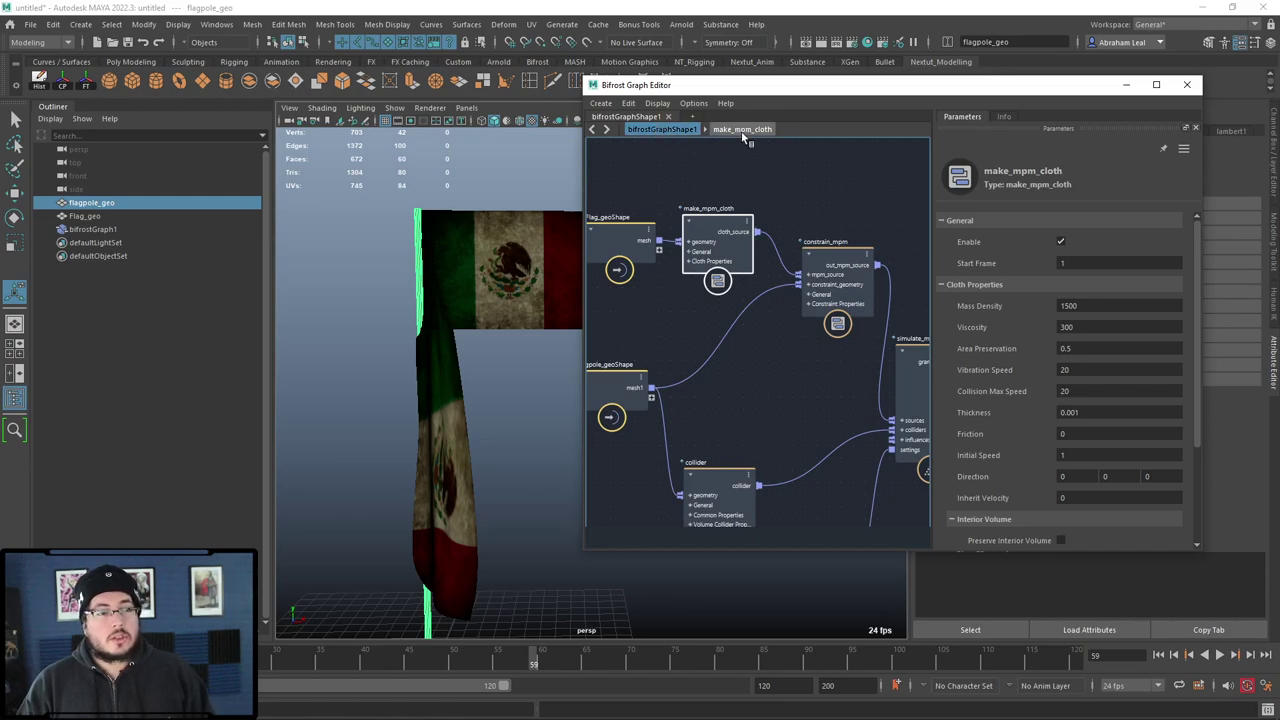
{"action": "right_click", "coordinate": [742, 134]}
{"action": "left_click", "coordinate": [720, 157]}
Step: Try a higher Vibration Speed on make_mpm_cloth and play the simulation from the first frame
{"action": "middle_click_drag", "start_coordinate": [785, 186], "coordinate": [822, 236], "text": "alt"}
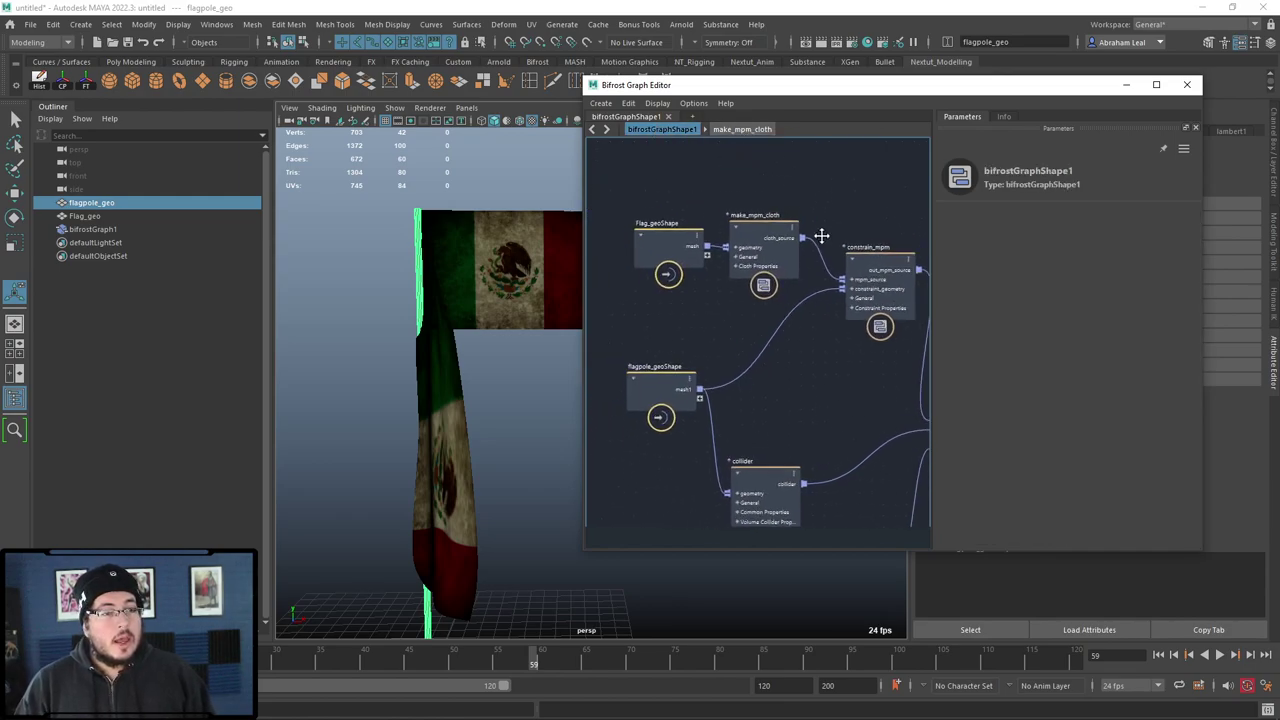
{"action": "scroll", "coordinate": [751, 226], "scroll_direction": "up", "scroll_amount": 2}
{"action": "left_click", "coordinate": [760, 240]}
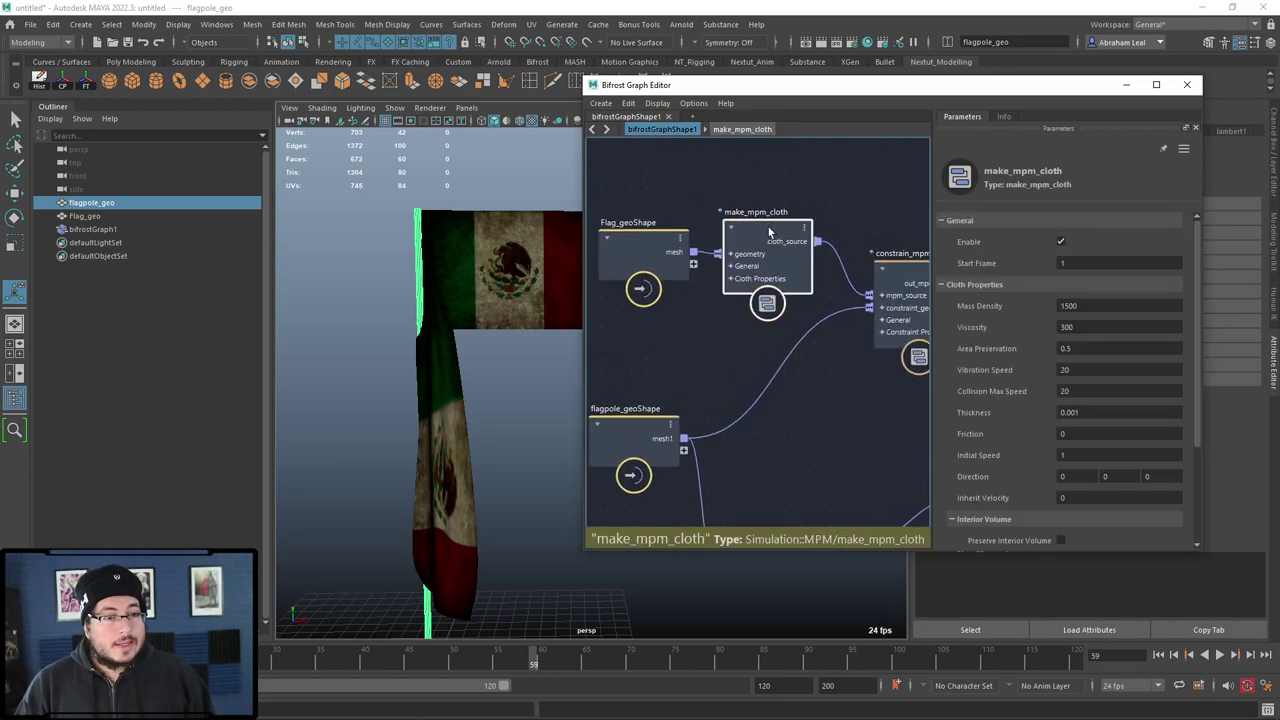
{"action": "left_click", "coordinate": [1073, 370]}
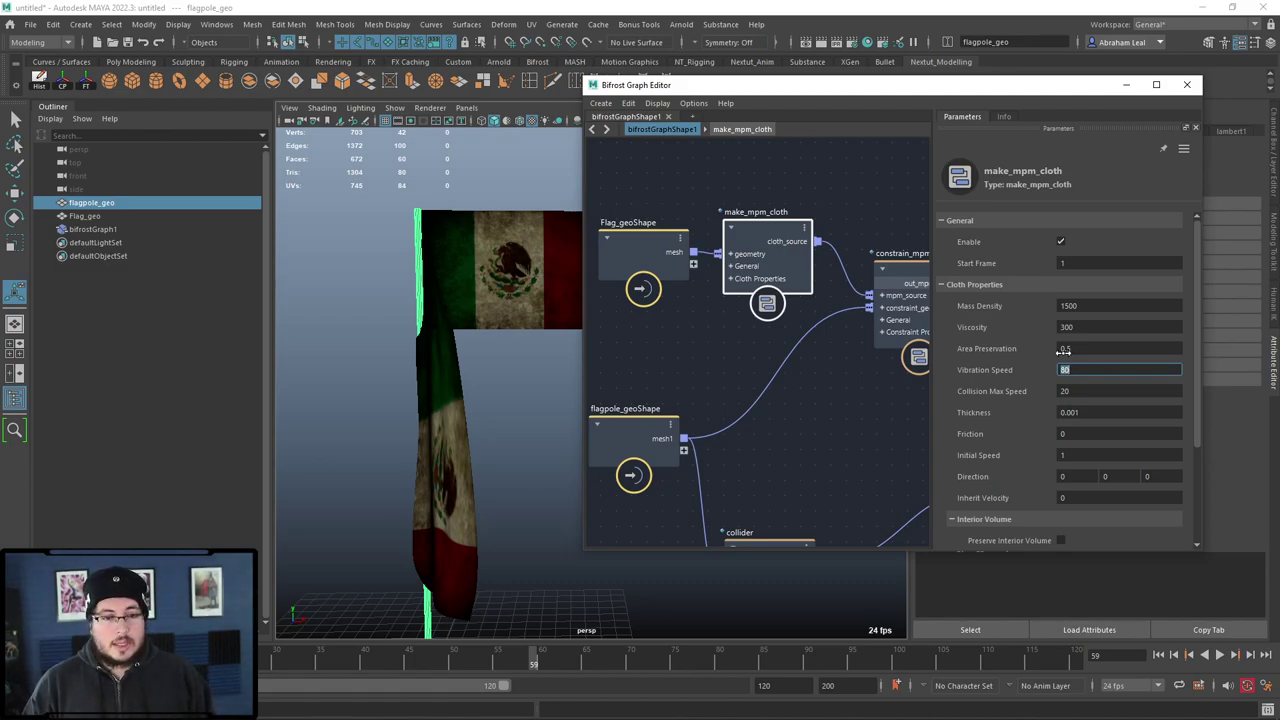
{"action": "left_click", "coordinate": [1158, 655]}
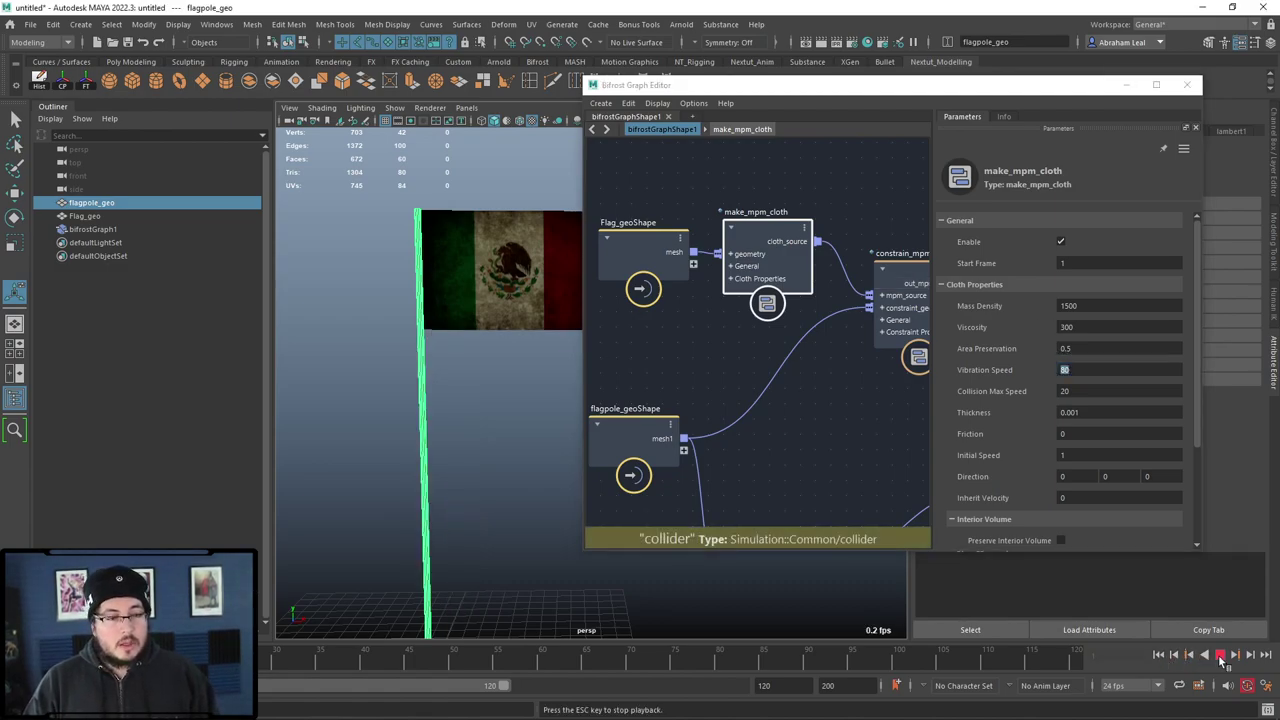
{"action": "middle_click_drag", "start_coordinate": [555, 465], "coordinate": [534, 474], "text": "alt"}
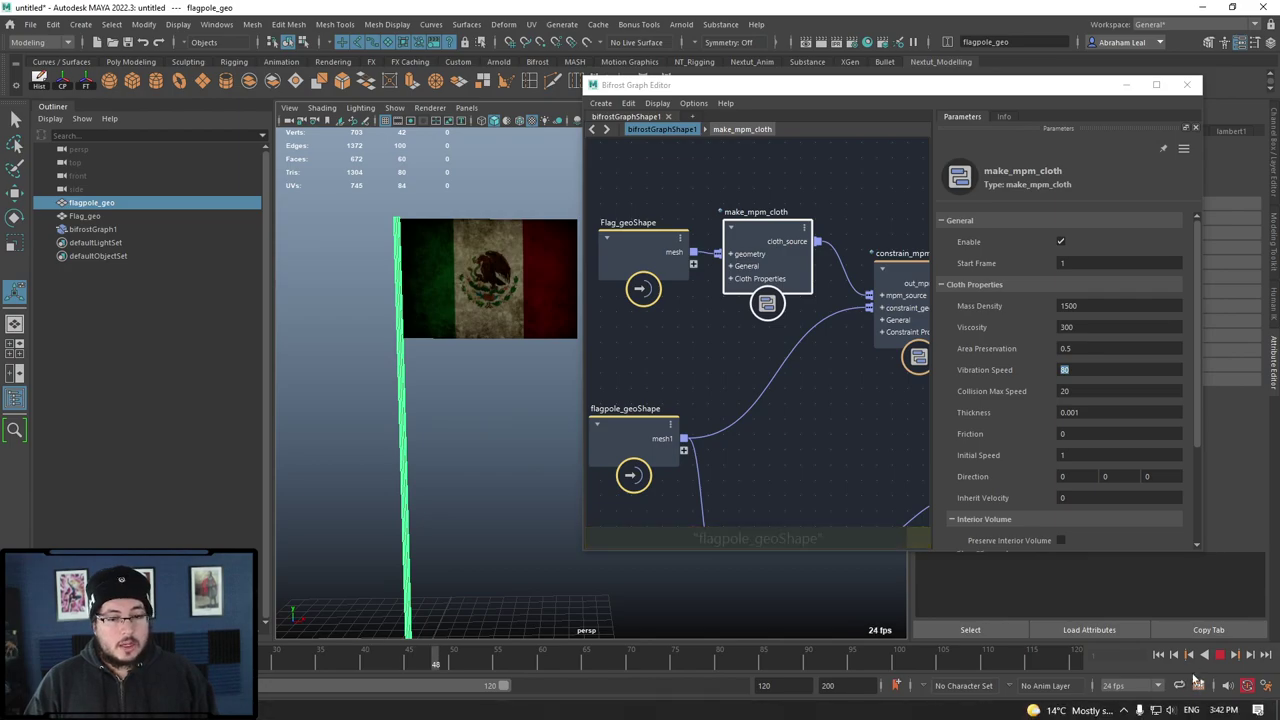
{"action": "left_click", "coordinate": [1219, 655]}
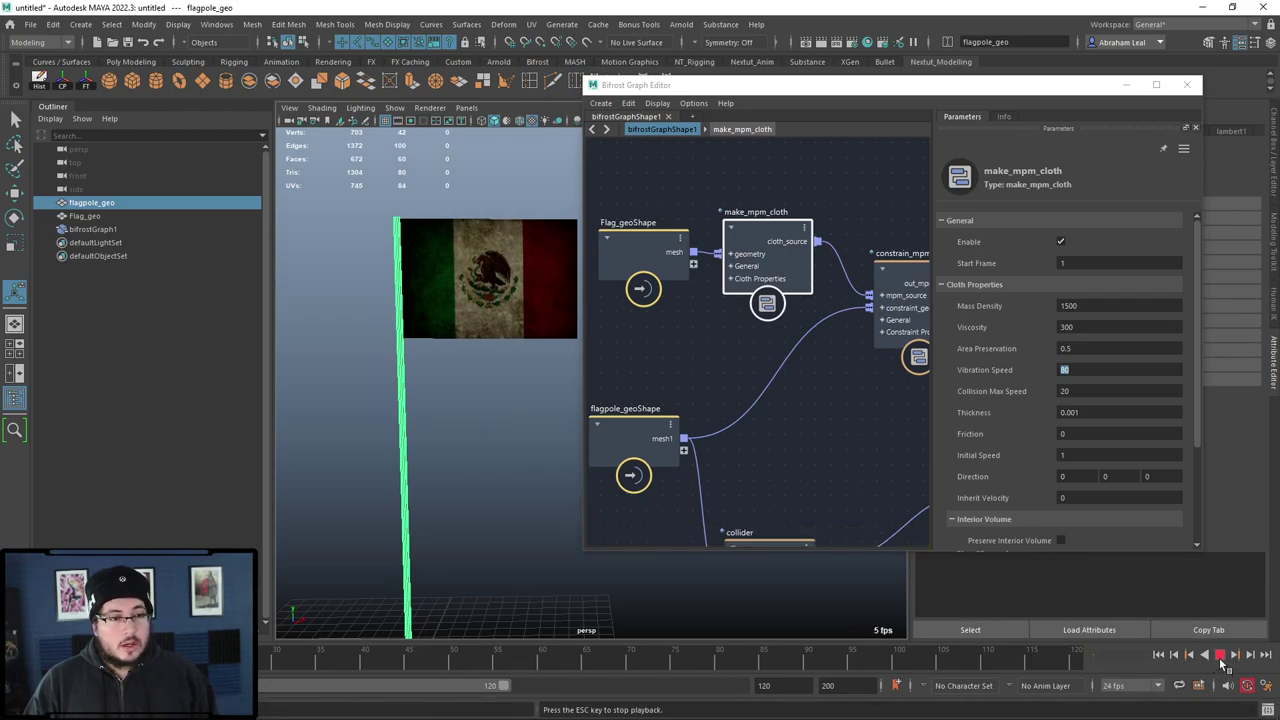
Step: Set make_mpm_cloth's Vibration Speed to 40 and replay the simulation from the first frame
{"action": "left_click", "coordinate": [1077, 371]}
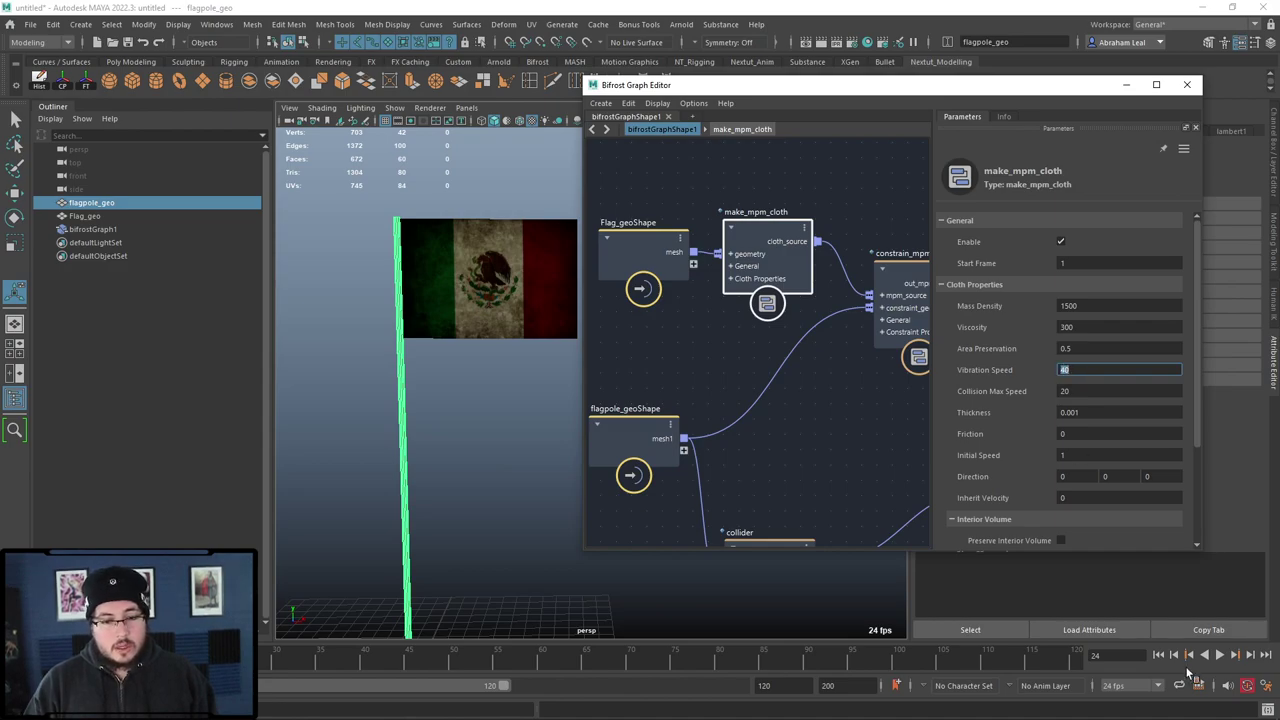
{"action": "left_click", "coordinate": [1163, 655]}
{"action": "left_click", "coordinate": [1219, 655]}
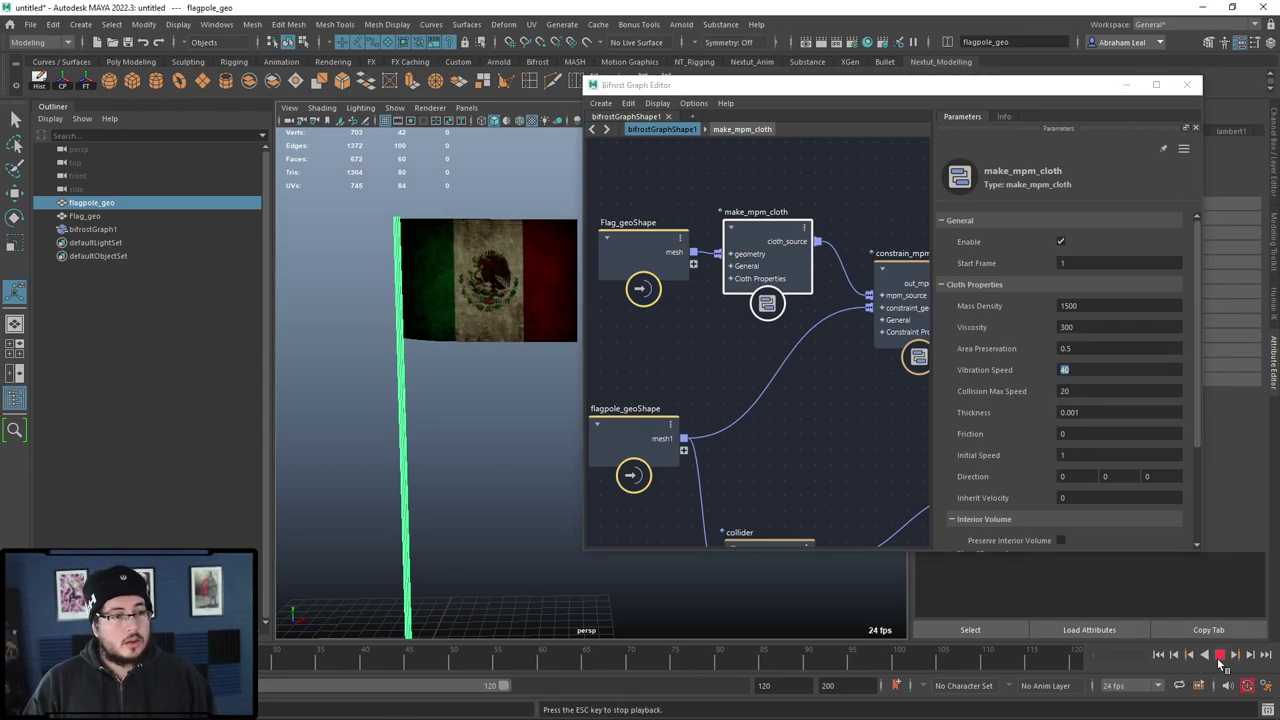
Step: Set the timeline's playback speed to Play Every Frame, Free, play the simulation, and return to the first frame
{"action": "right_click", "coordinate": [990, 655]}
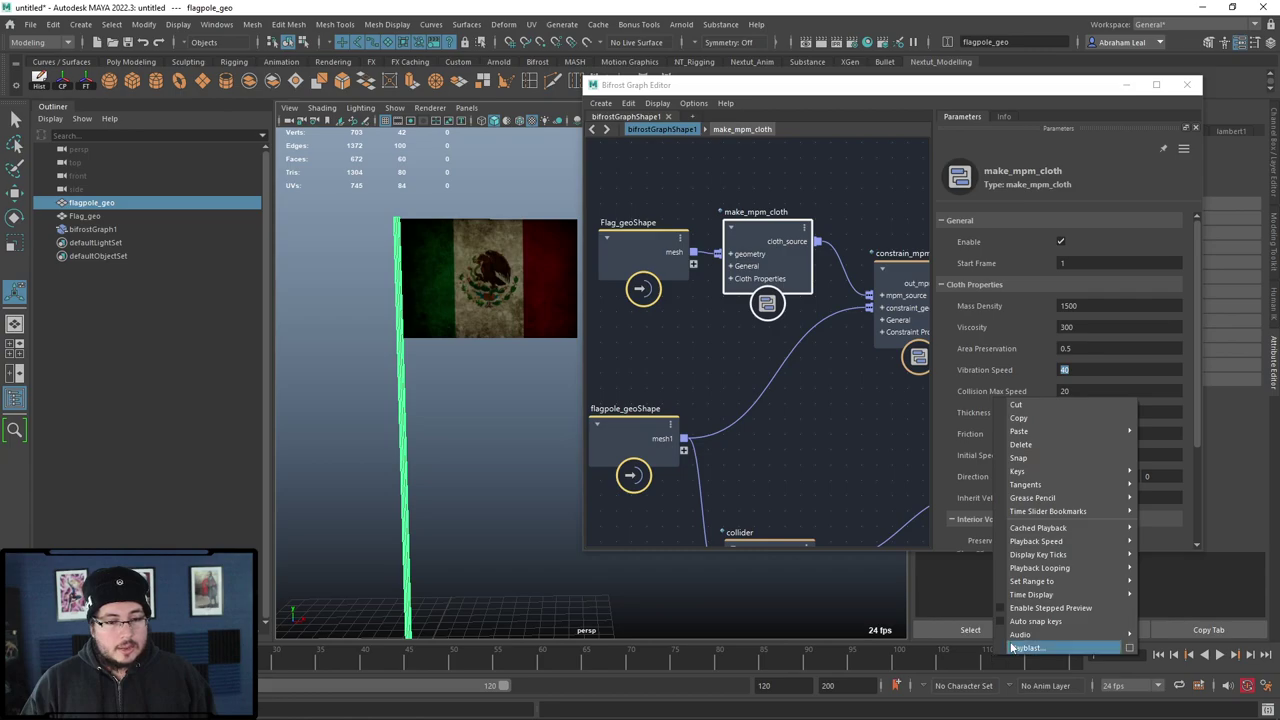
{"action": "mouse_move", "coordinate": [1075, 486]}
{"action": "mouse_move", "coordinate": [1040, 541]}
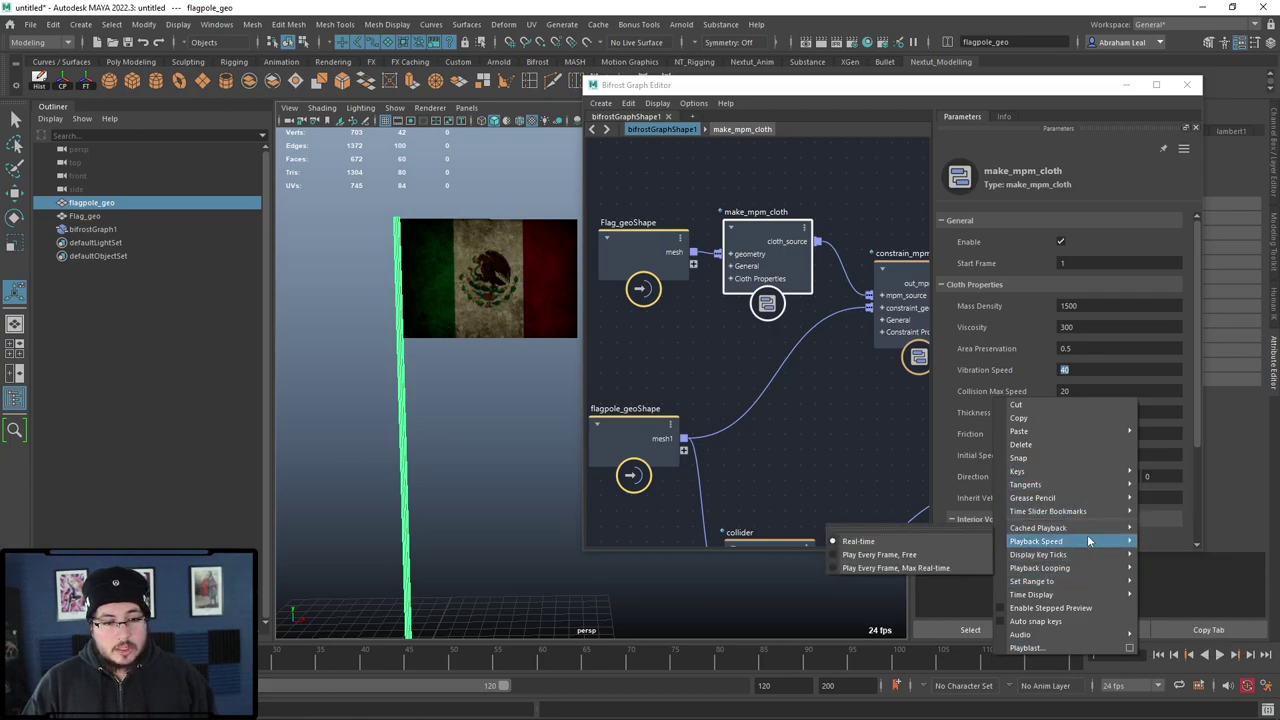
{"action": "left_click", "coordinate": [877, 556]}
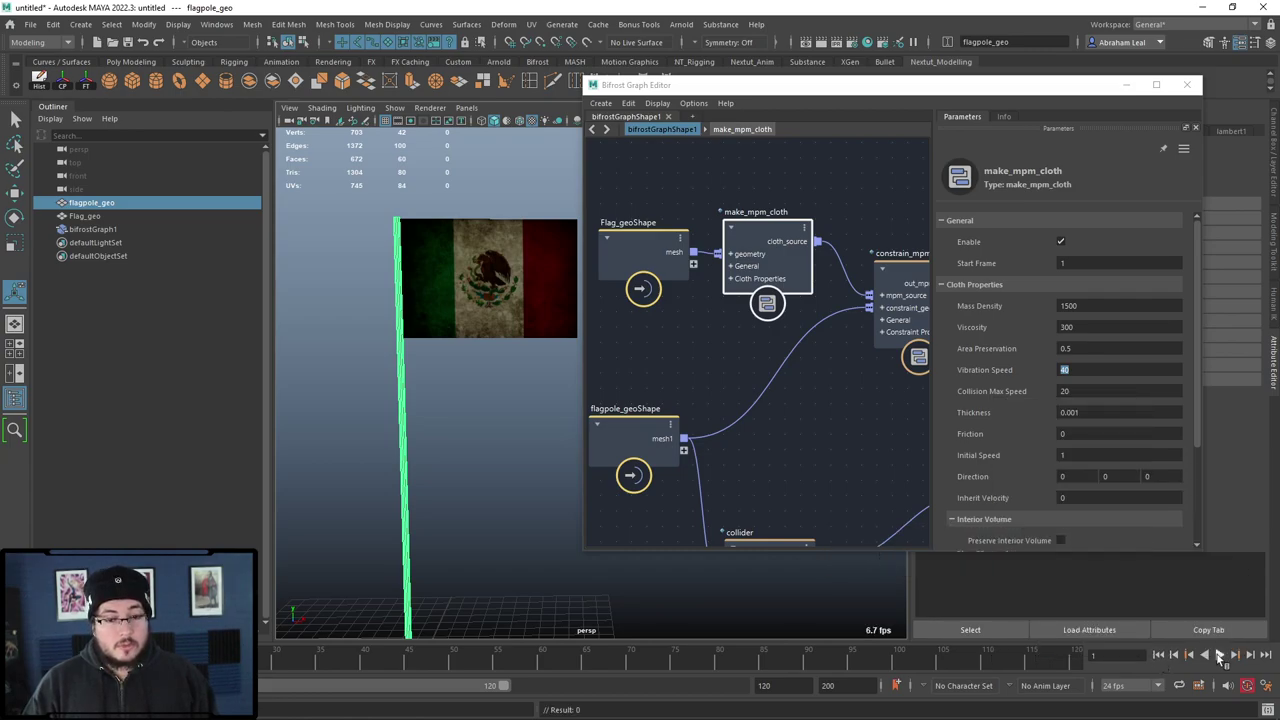
{"action": "left_click", "coordinate": [1219, 655]}
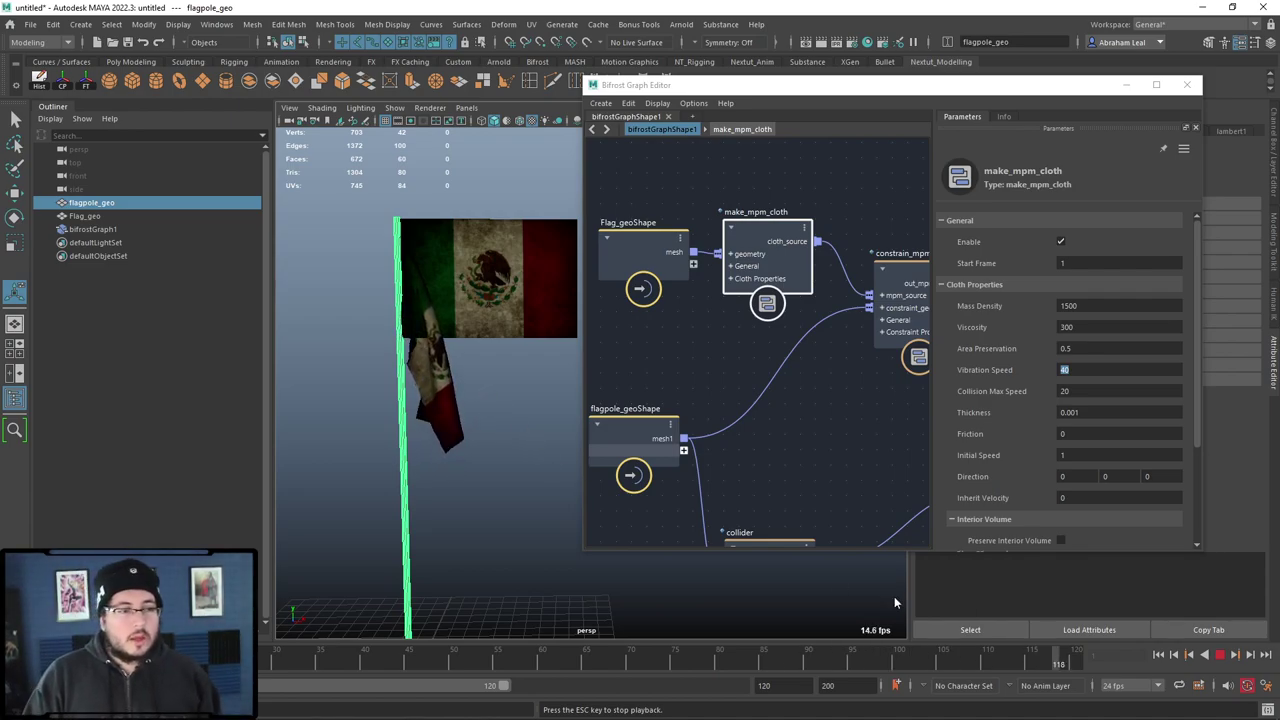
{"action": "left_click", "coordinate": [1222, 657]}
{"action": "left_click", "coordinate": [1158, 656]}
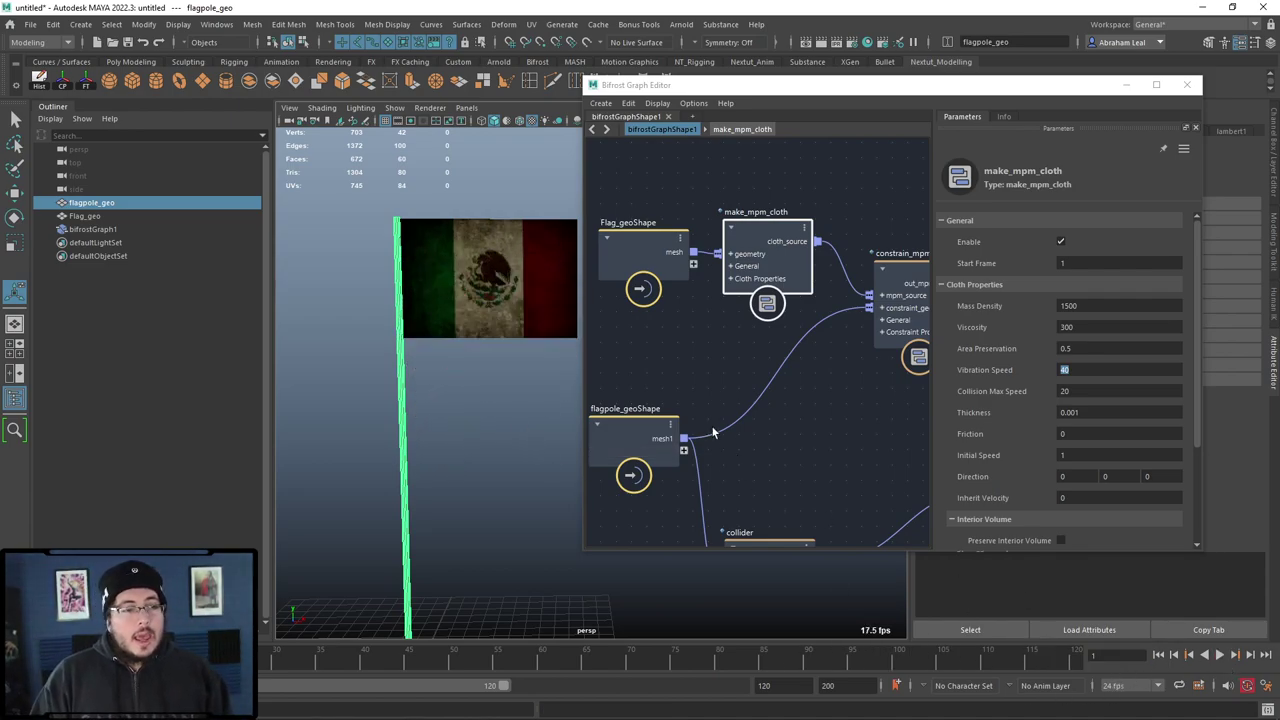
Step: Examine simulate_mpm's influences input and move the mpm_solver_settings node above the collider node
{"action": "scroll", "coordinate": [786, 442], "scroll_direction": "down", "scroll_amount": 3}
{"action": "middle_click_drag", "start_coordinate": [841, 462], "coordinate": [714, 342], "text": "alt"}
{"action": "scroll", "coordinate": [791, 438], "scroll_direction": "up", "scroll_amount": 2}
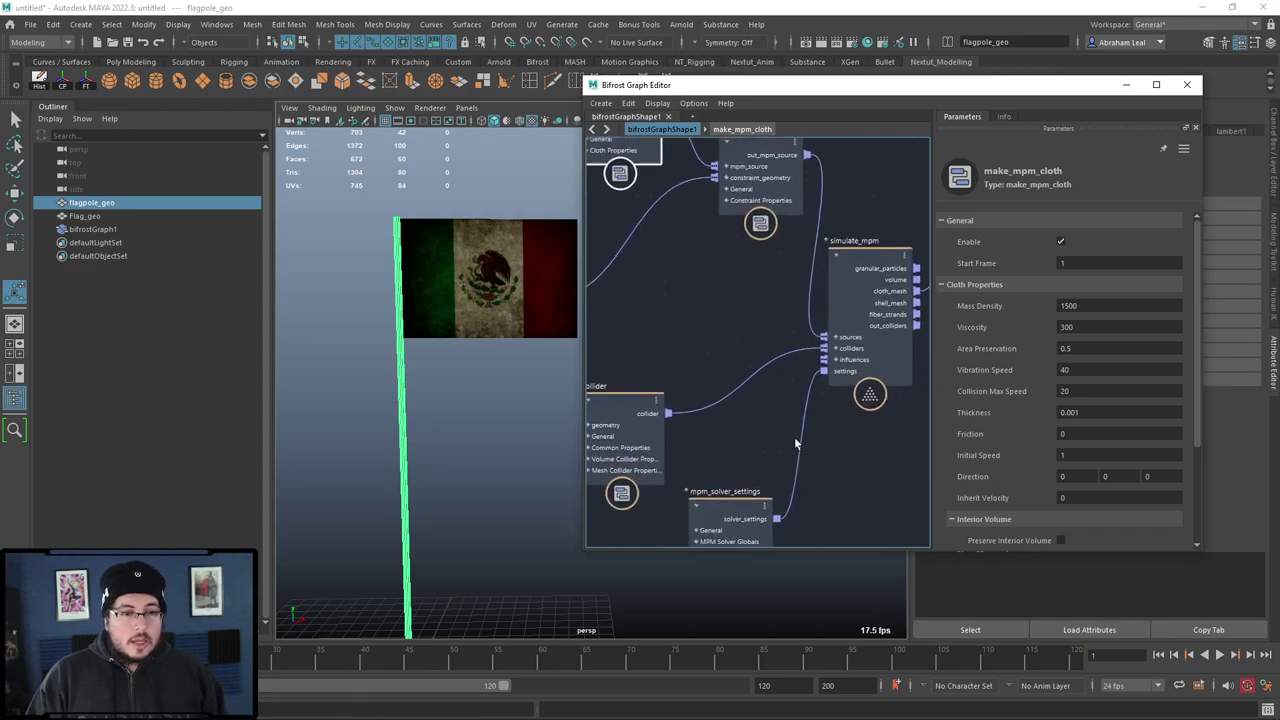
{"action": "scroll", "coordinate": [840, 420], "scroll_direction": "up", "scroll_amount": 3}
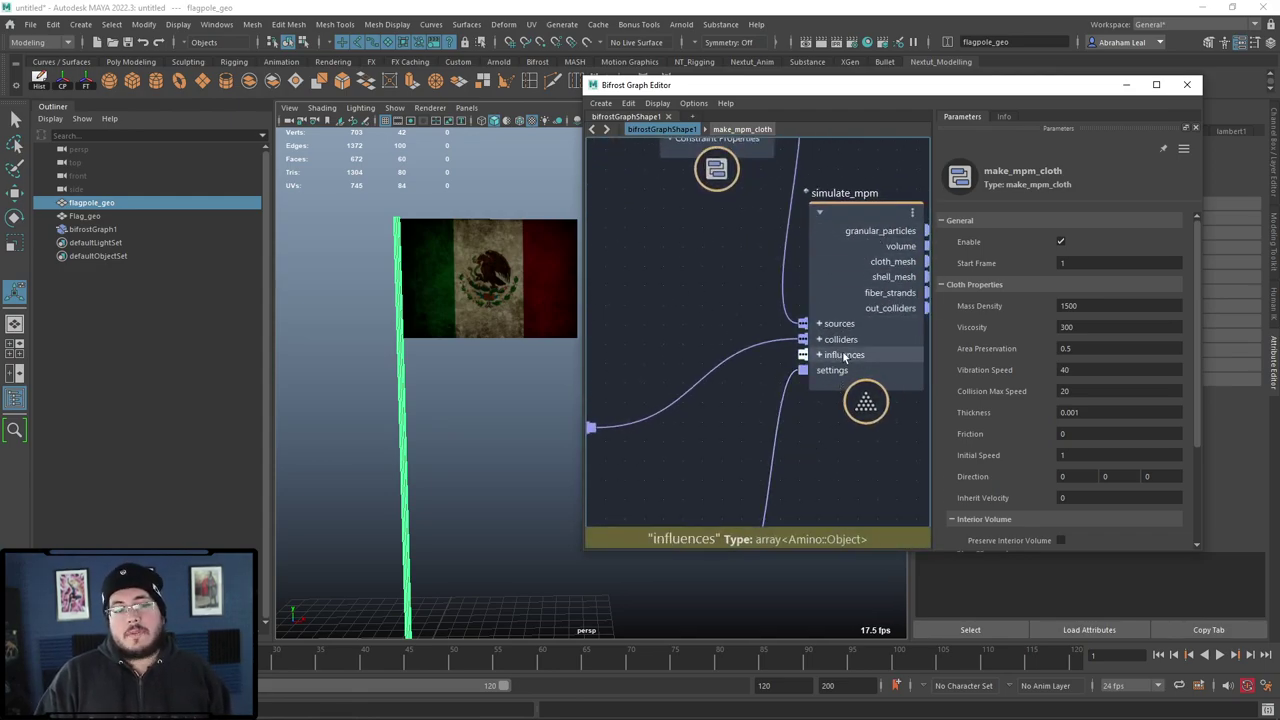
{"action": "middle_click_drag", "start_coordinate": [818, 446], "coordinate": [804, 394], "text": "alt"}
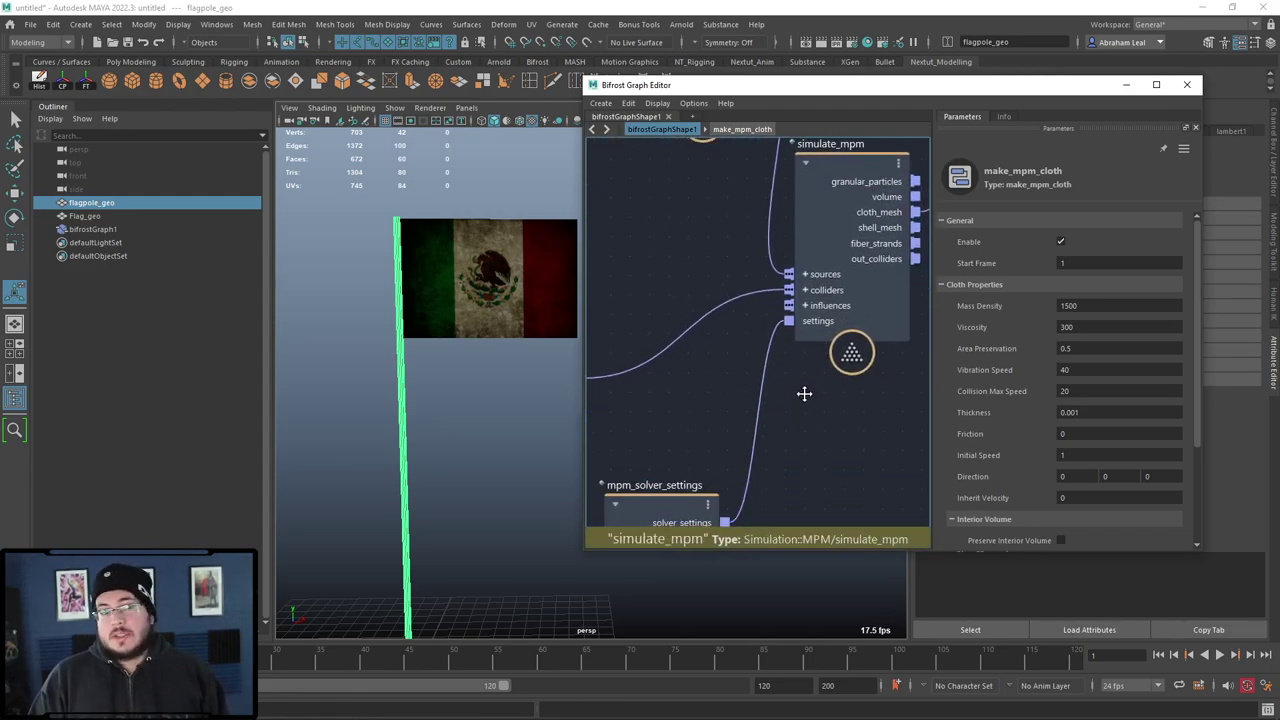
{"action": "scroll", "coordinate": [803, 393], "scroll_direction": "down", "scroll_amount": 1}
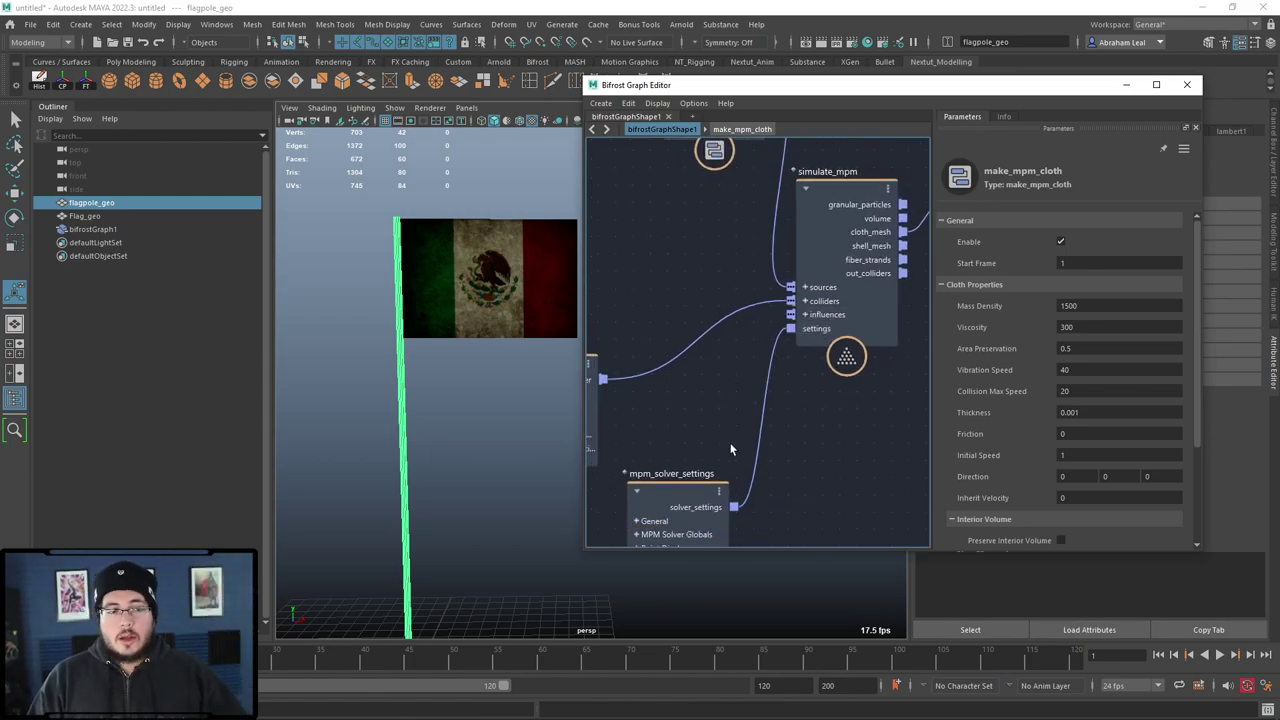
{"action": "scroll", "coordinate": [731, 449], "scroll_direction": "down", "scroll_amount": 1}
{"action": "middle_click_drag", "start_coordinate": [738, 443], "coordinate": [835, 382], "text": "alt"}
{"action": "left_click_drag", "start_coordinate": [780, 430], "coordinate": [736, 185]}
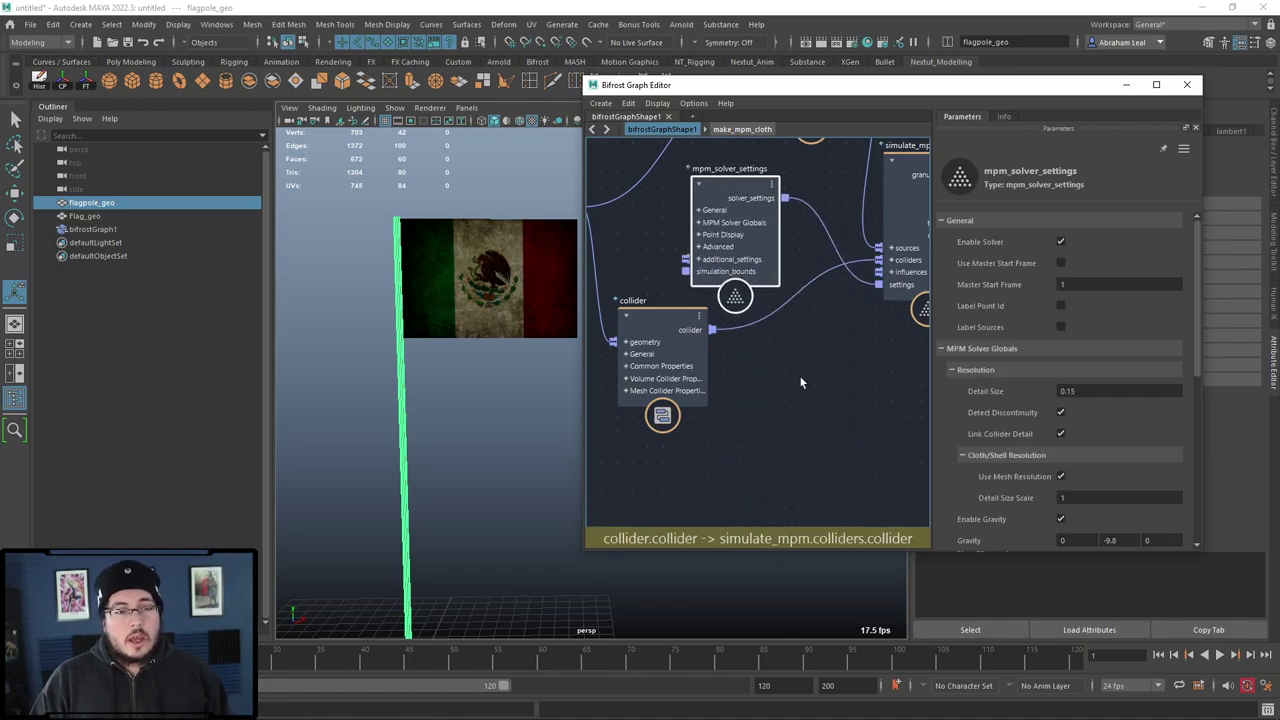
{"action": "left_click", "coordinate": [799, 381]}
Step: Add a wind_influence node below the solver nodes and connect its out_influence to simulate_mpm's influences input
{"action": "middle_click_drag", "start_coordinate": [787, 404], "coordinate": [755, 397]}
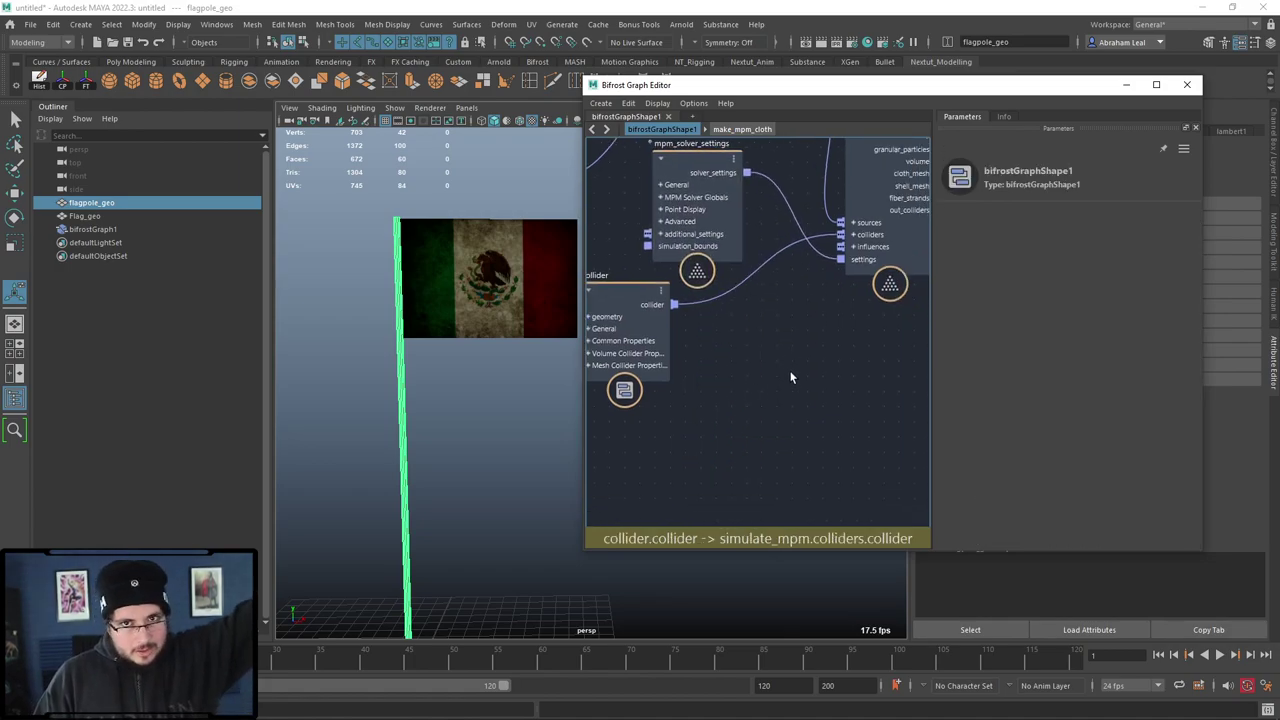
{"action": "key", "text": "Tab"}
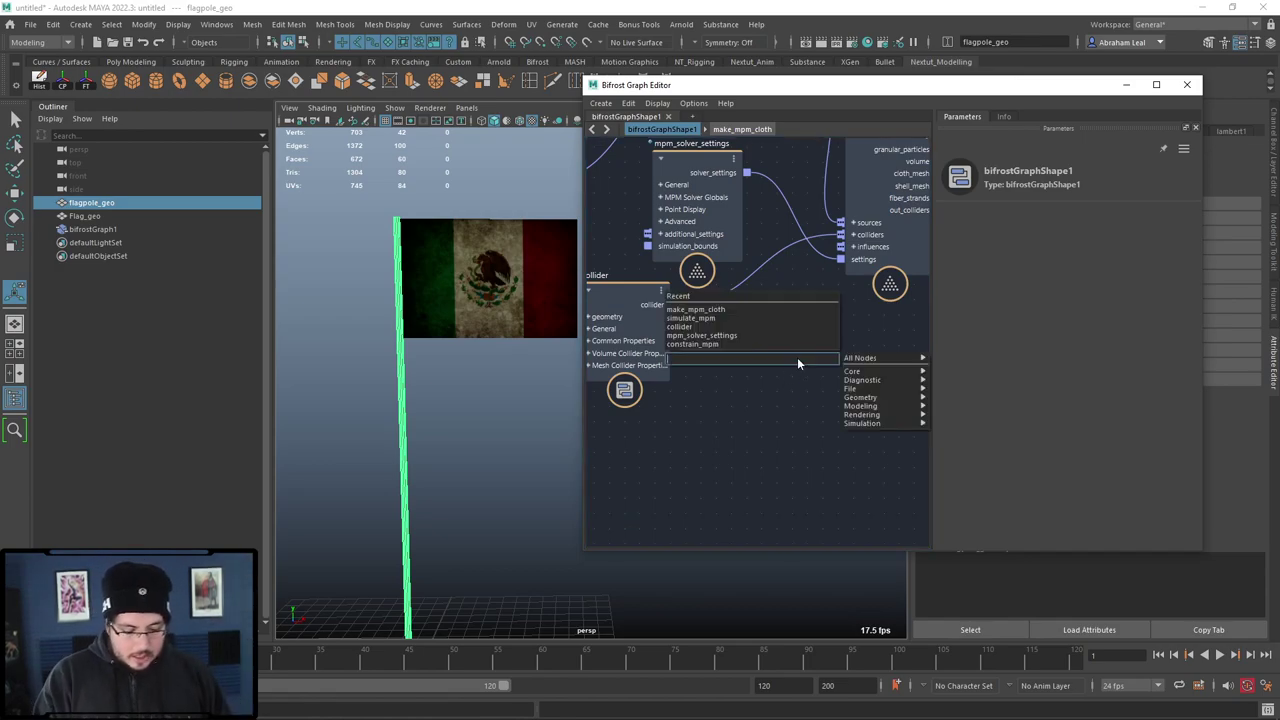
{"action": "type", "text": "win"}
{"action": "key", "text": "Return"}
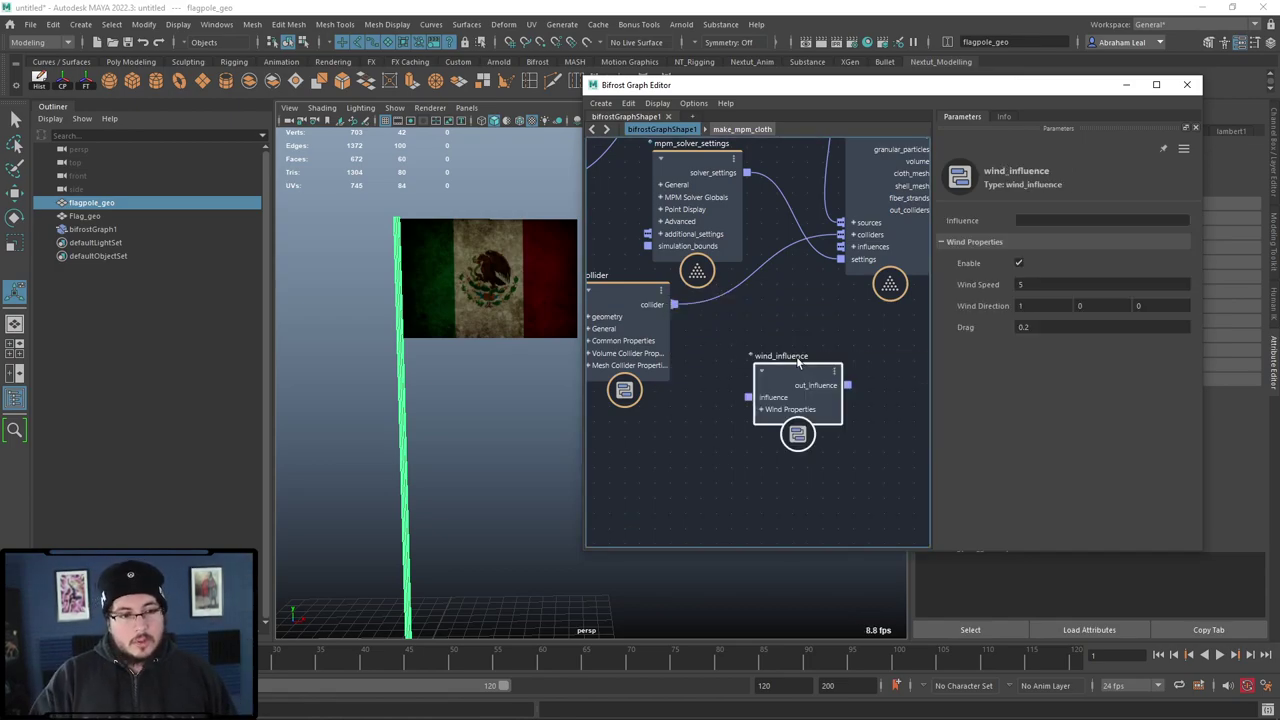
{"action": "left_click_drag", "start_coordinate": [847, 386], "coordinate": [841, 247]}
{"action": "left_click_drag", "start_coordinate": [808, 362], "coordinate": [762, 372]}
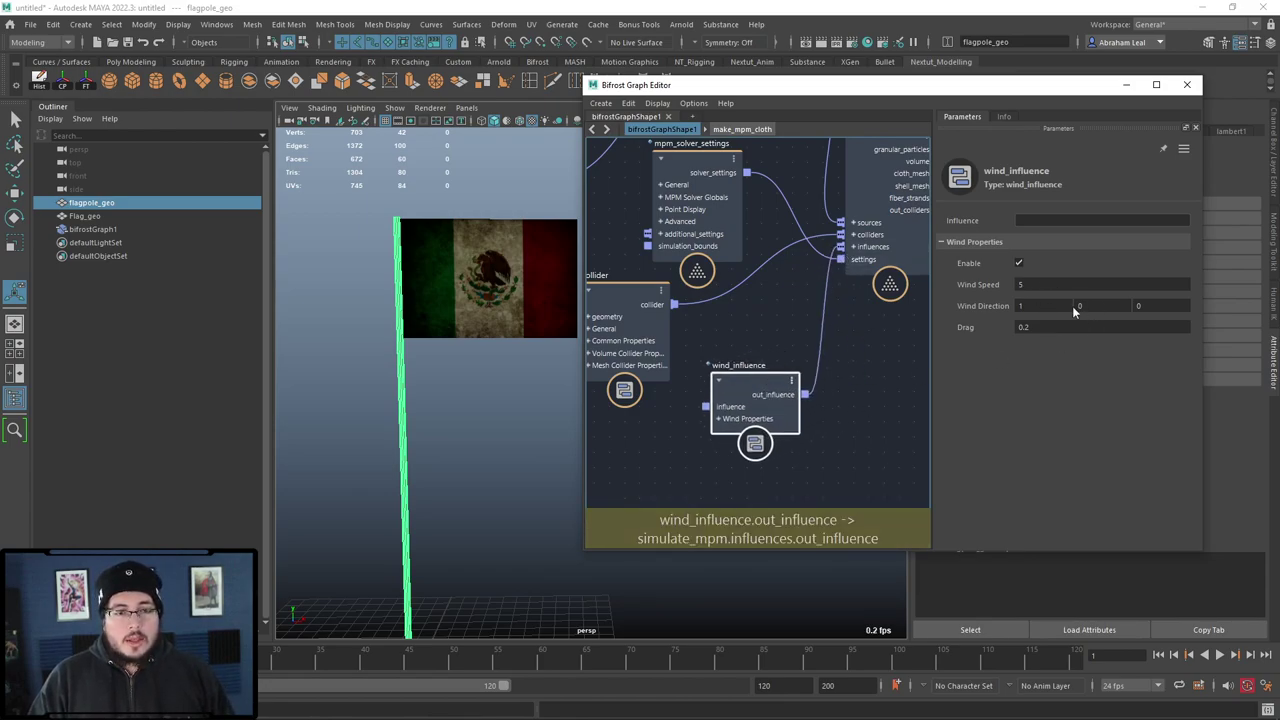
Step: Hide the original Flag_geo mesh, play the wind-driven simulation, and return to the first frame
{"action": "middle_click_drag", "start_coordinate": [410, 420], "coordinate": [362, 409], "text": "alt"}
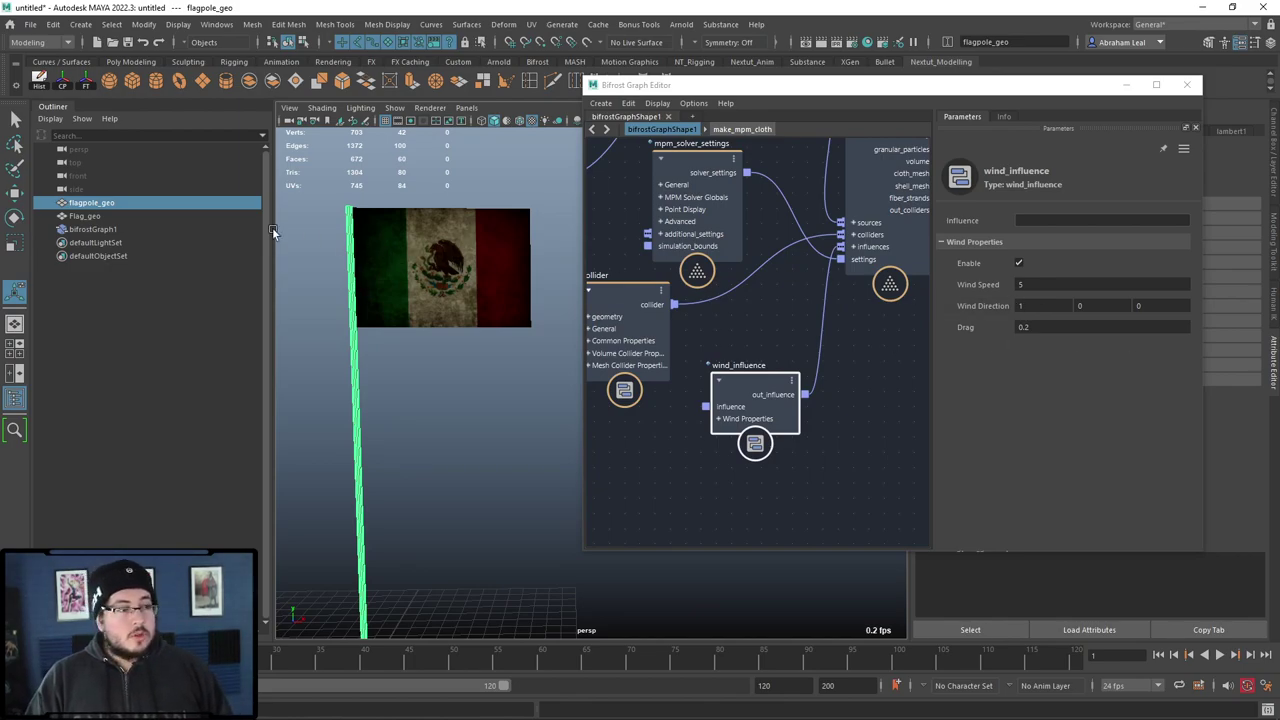
{"action": "left_click", "coordinate": [124, 215]}
{"action": "key", "text": "h"}
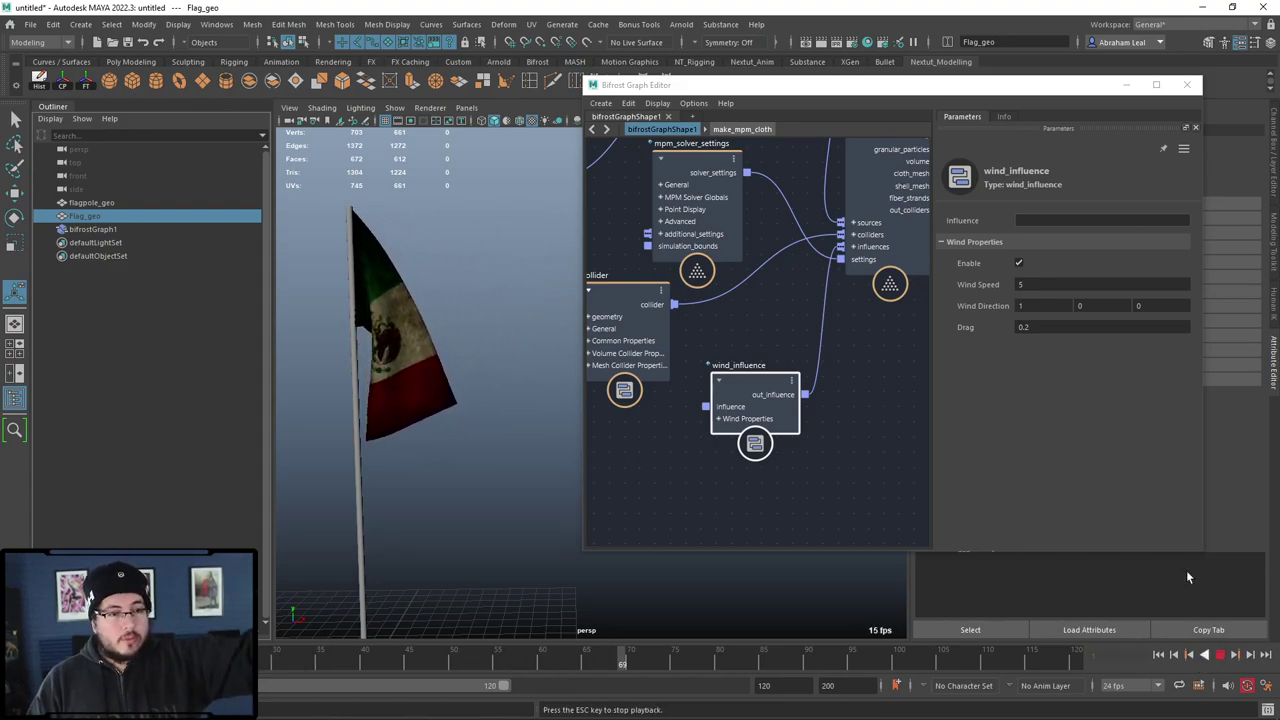
{"action": "key", "text": "Escape"}
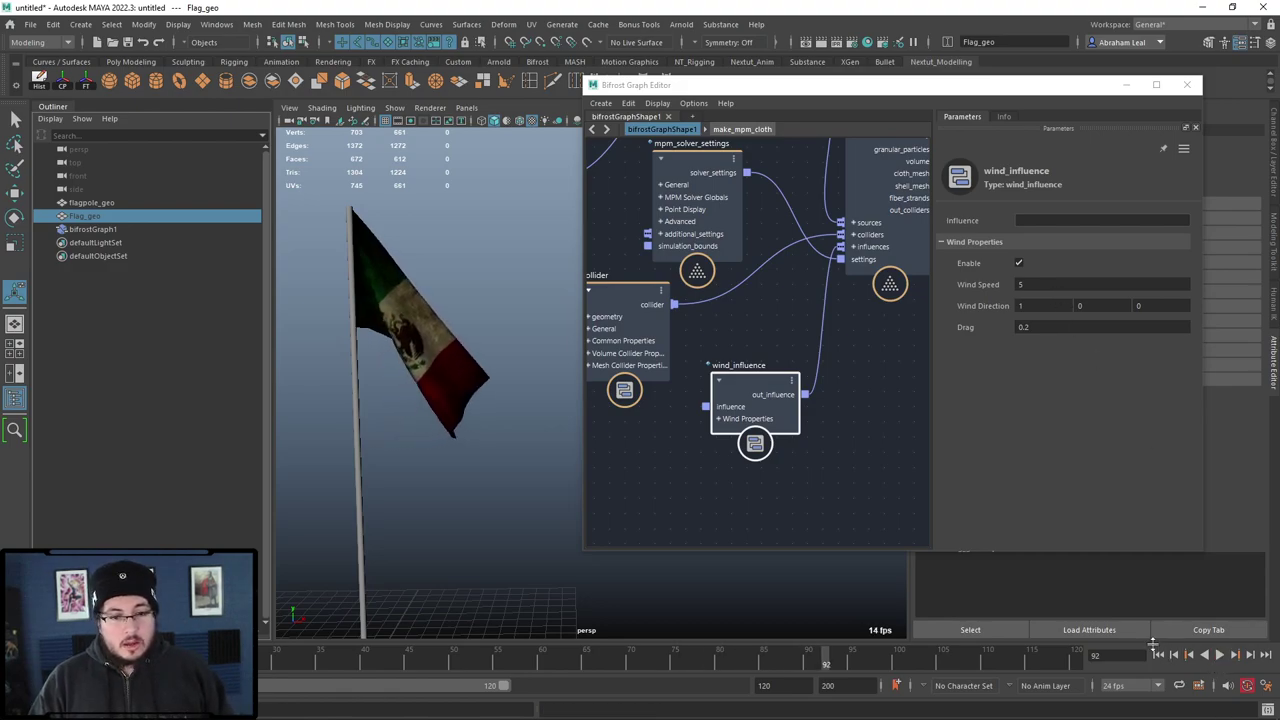
{"action": "left_click", "coordinate": [1157, 653]}
Step: Set wind_influence's Wind Speed to 10, play the simulation, and stop playback
{"action": "left_click", "coordinate": [1030, 284]}
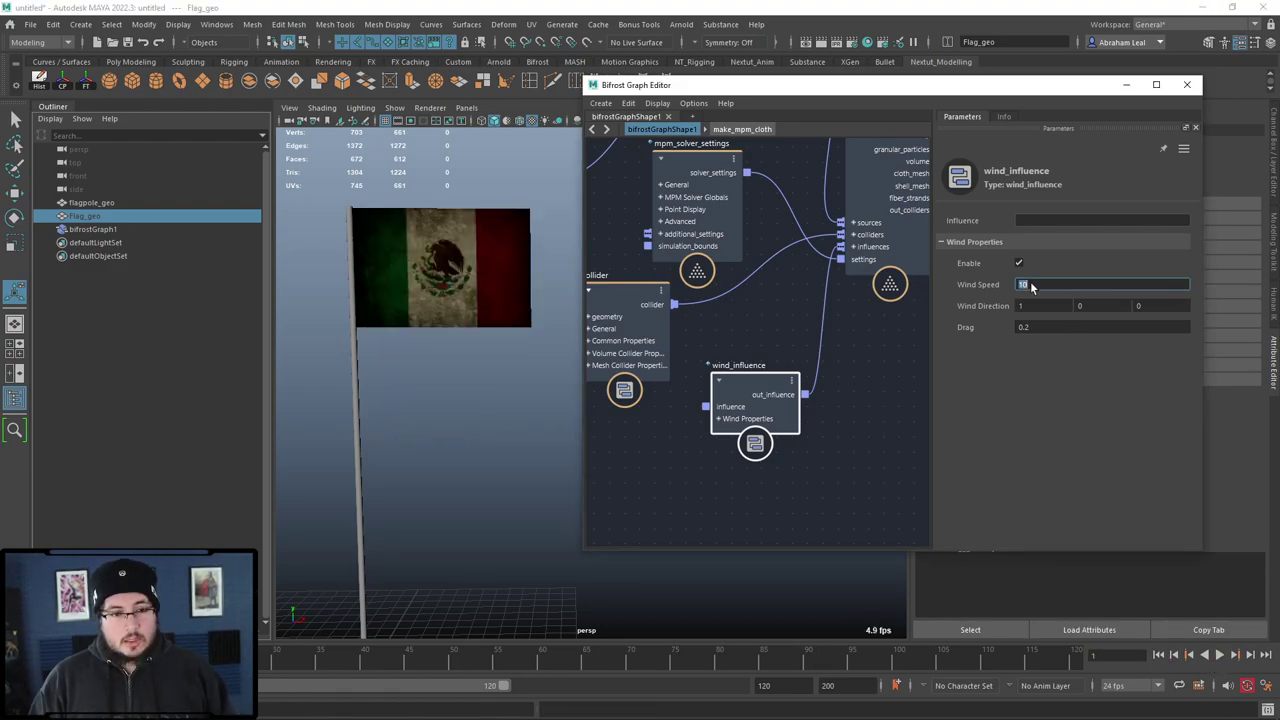
{"action": "left_click", "coordinate": [1216, 655]}
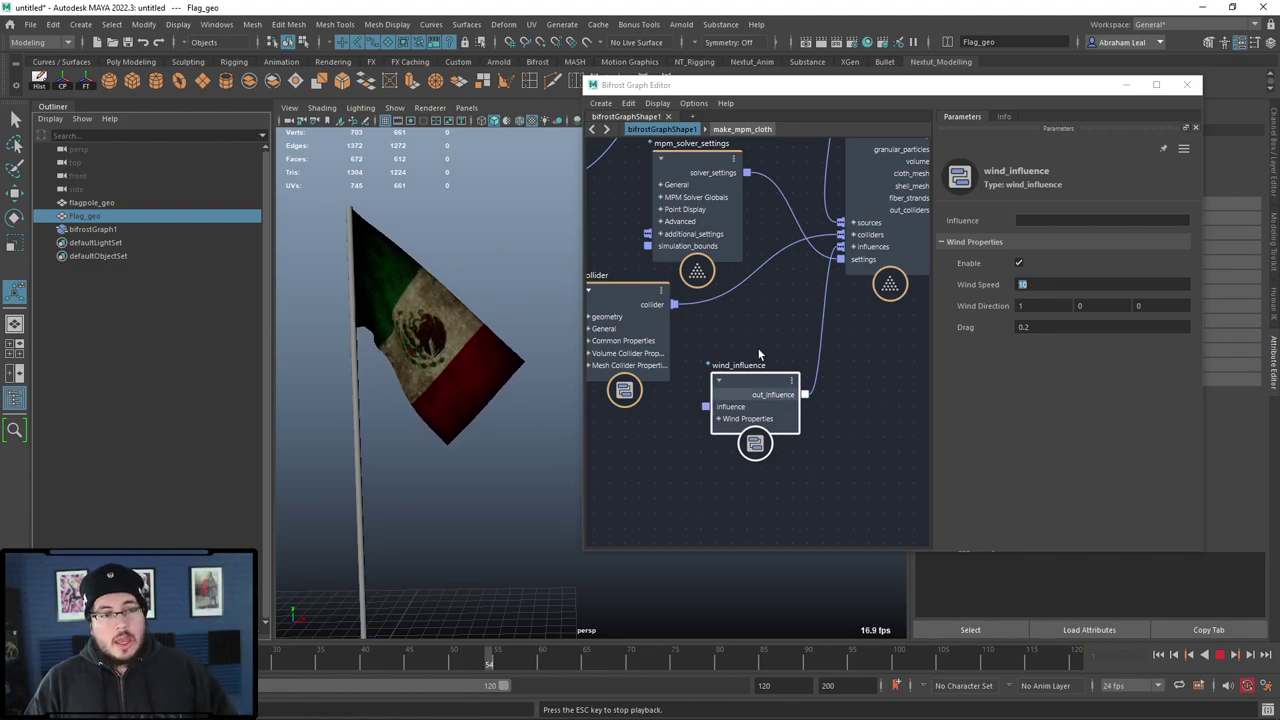
{"action": "scroll", "coordinate": [757, 347], "scroll_direction": "down", "scroll_amount": 3}
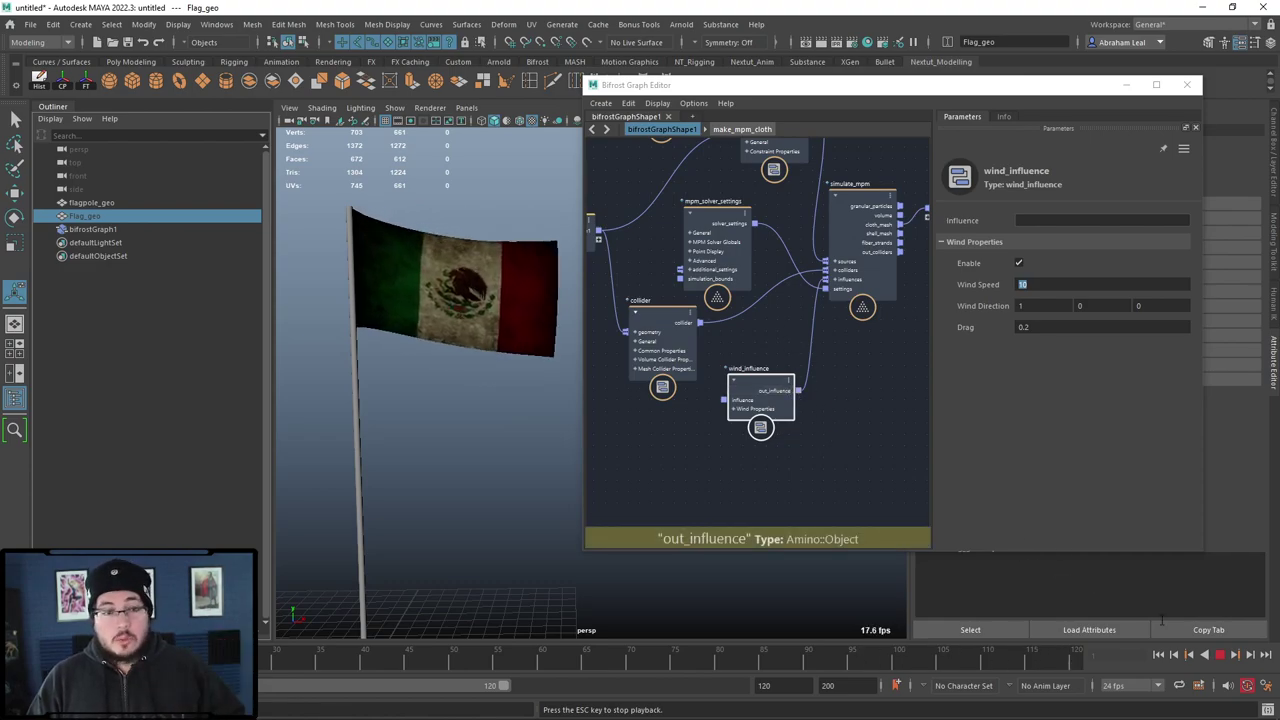
{"action": "left_click", "coordinate": [1220, 655]}
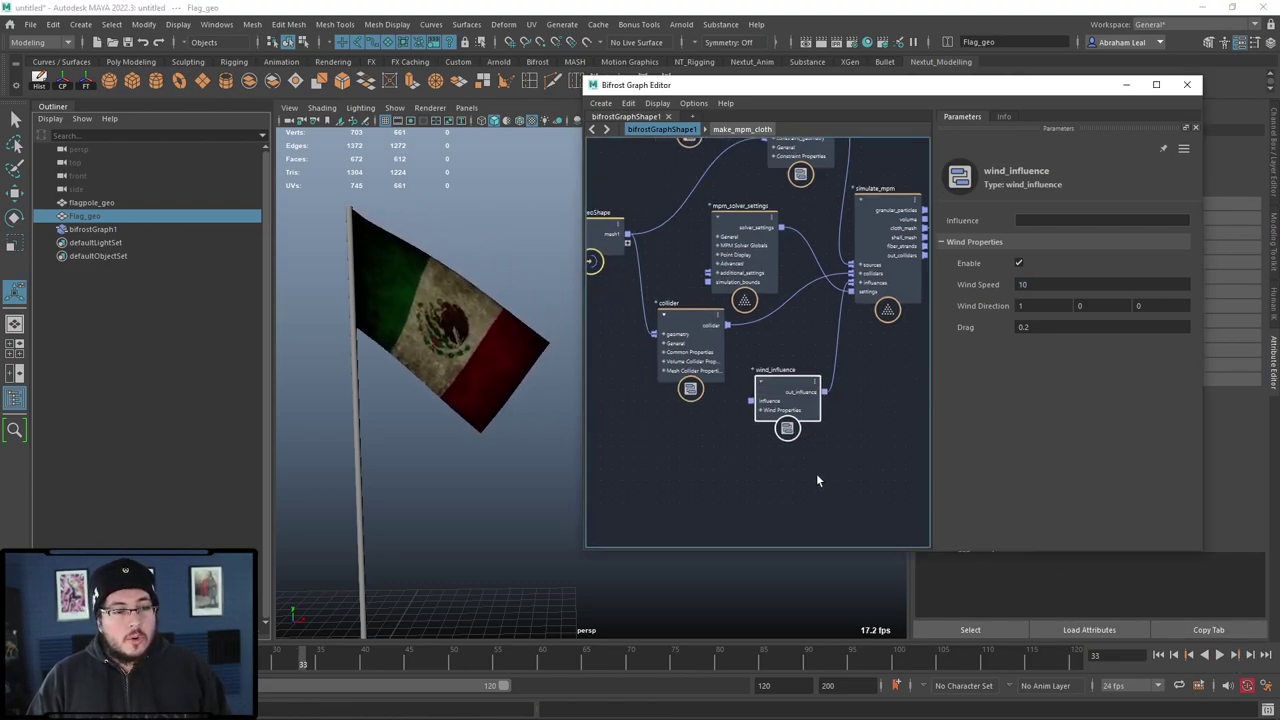
Step: Add a turbulence_influence node, connect its out_influence to simulate_mpm's influences, and move wind_influence down just above it
{"action": "key", "text": "Tab"}
{"action": "type", "text": "turbu"}
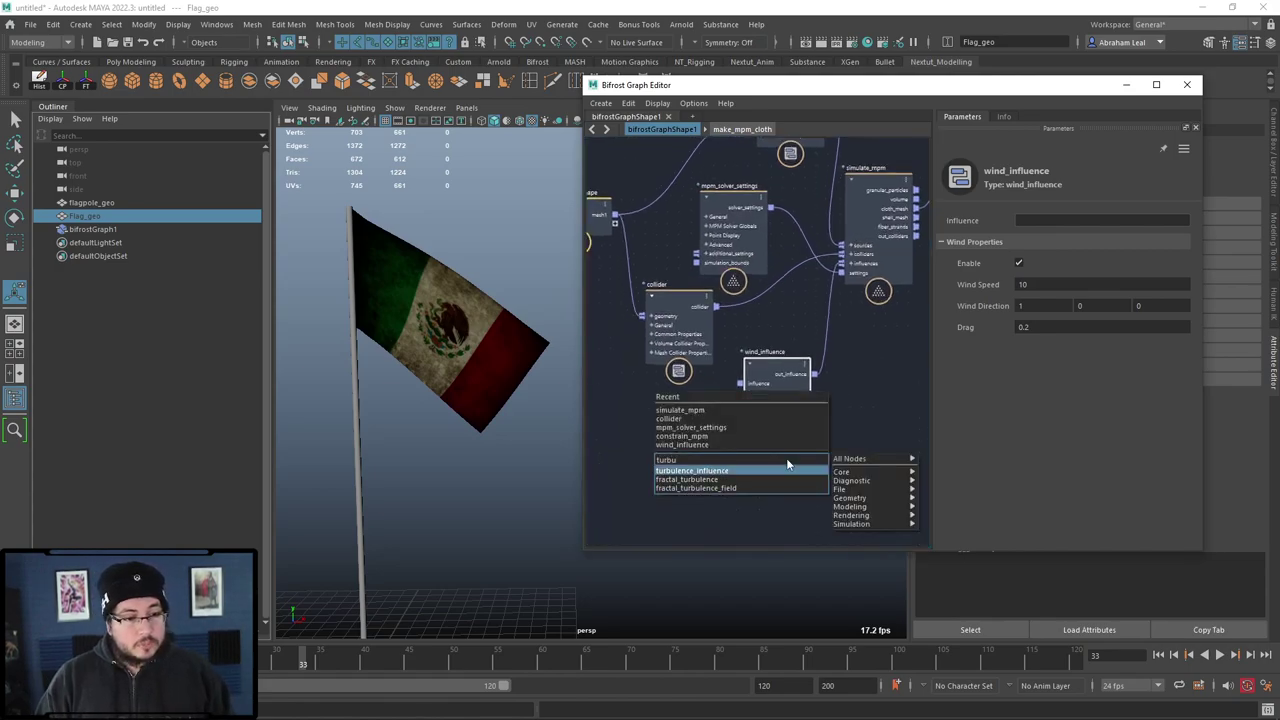
{"action": "key", "text": "Return"}
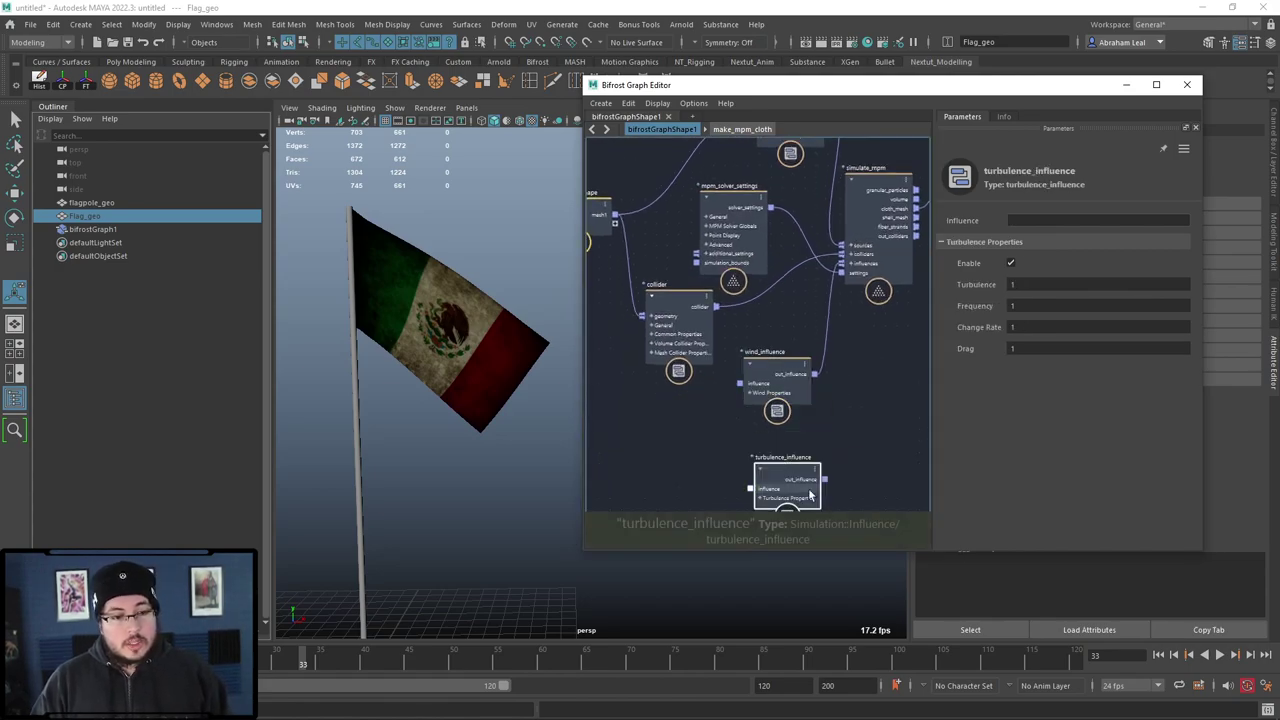
{"action": "left_click_drag", "start_coordinate": [840, 265], "coordinate": [841, 264]}
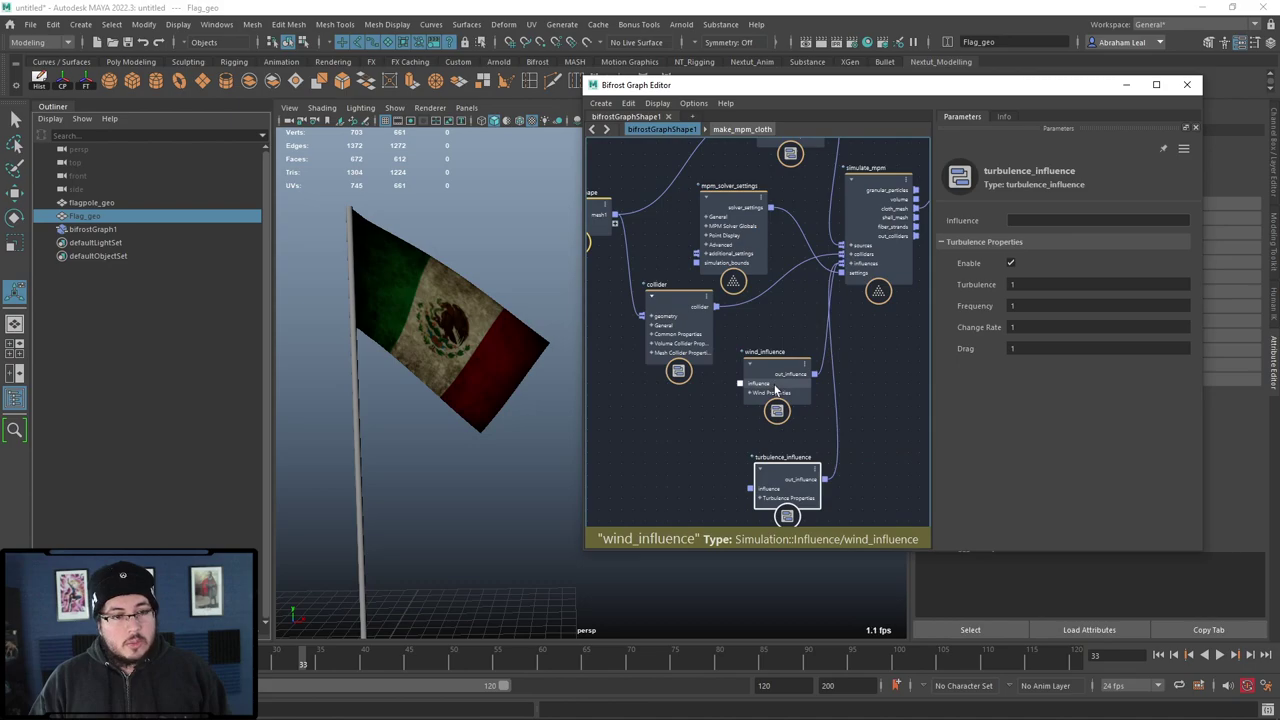
{"action": "left_click_drag", "start_coordinate": [778, 365], "coordinate": [778, 386]}
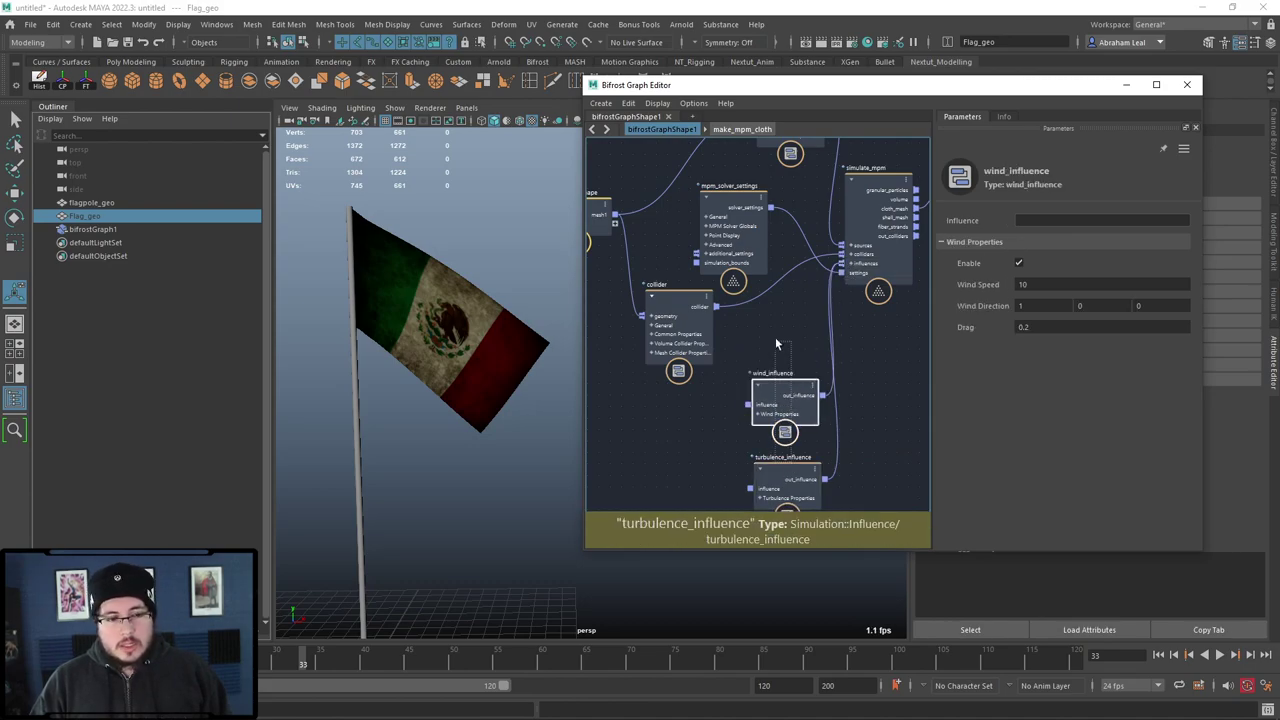
Step: Move turbulence_influence above wind_influence and set its Turbulence to 4 and Frequency to 5
{"action": "left_click_drag", "start_coordinate": [785, 485], "coordinate": [774, 335]}
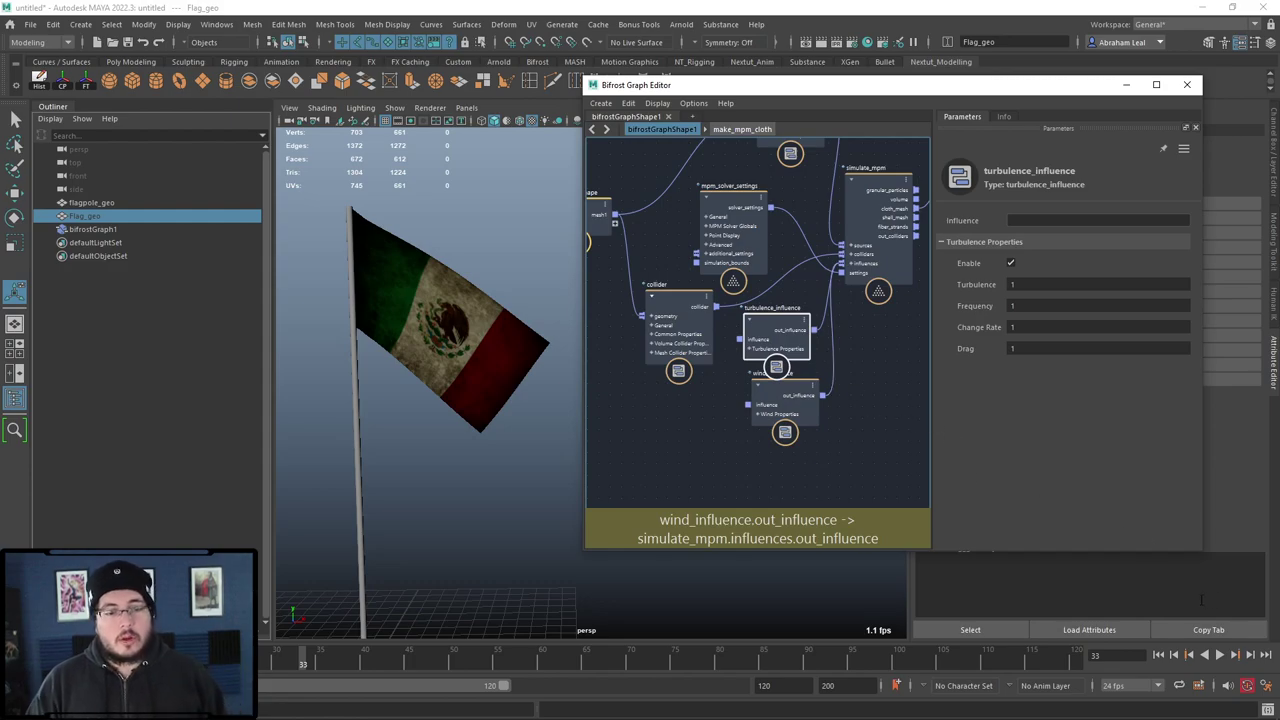
{"action": "left_click", "coordinate": [1039, 285]}
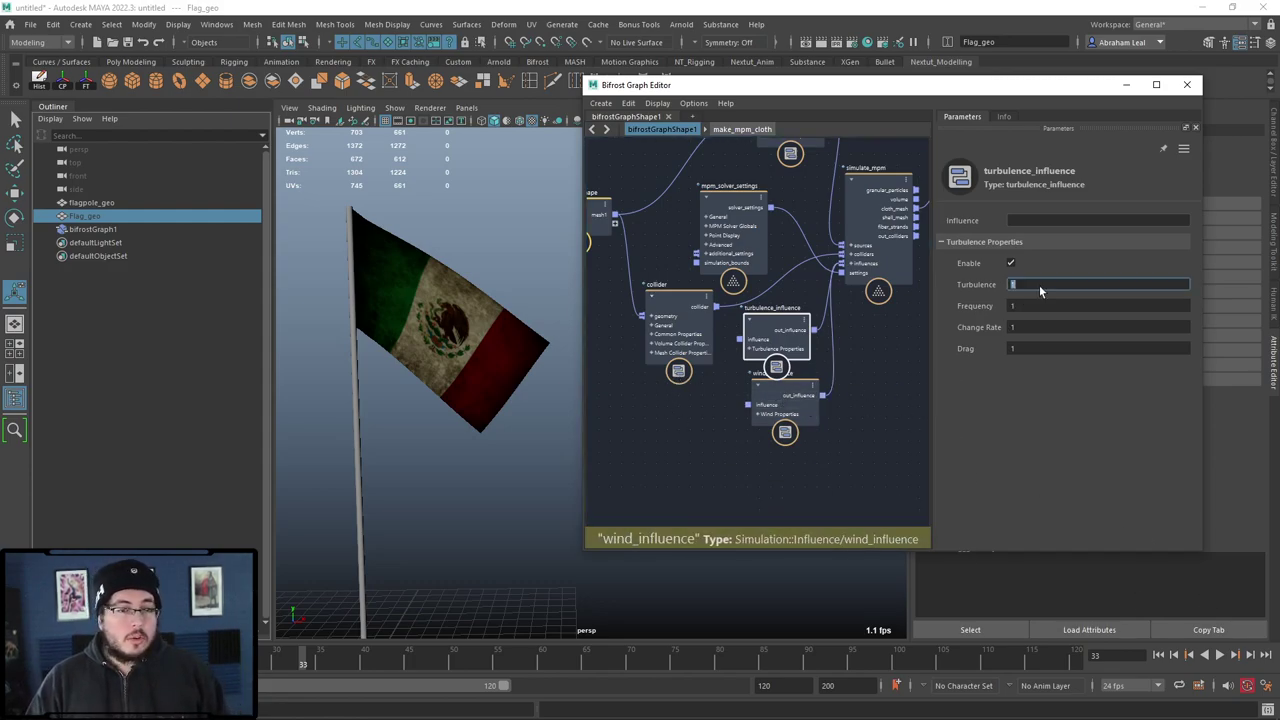
{"action": "type", "text": "4"}
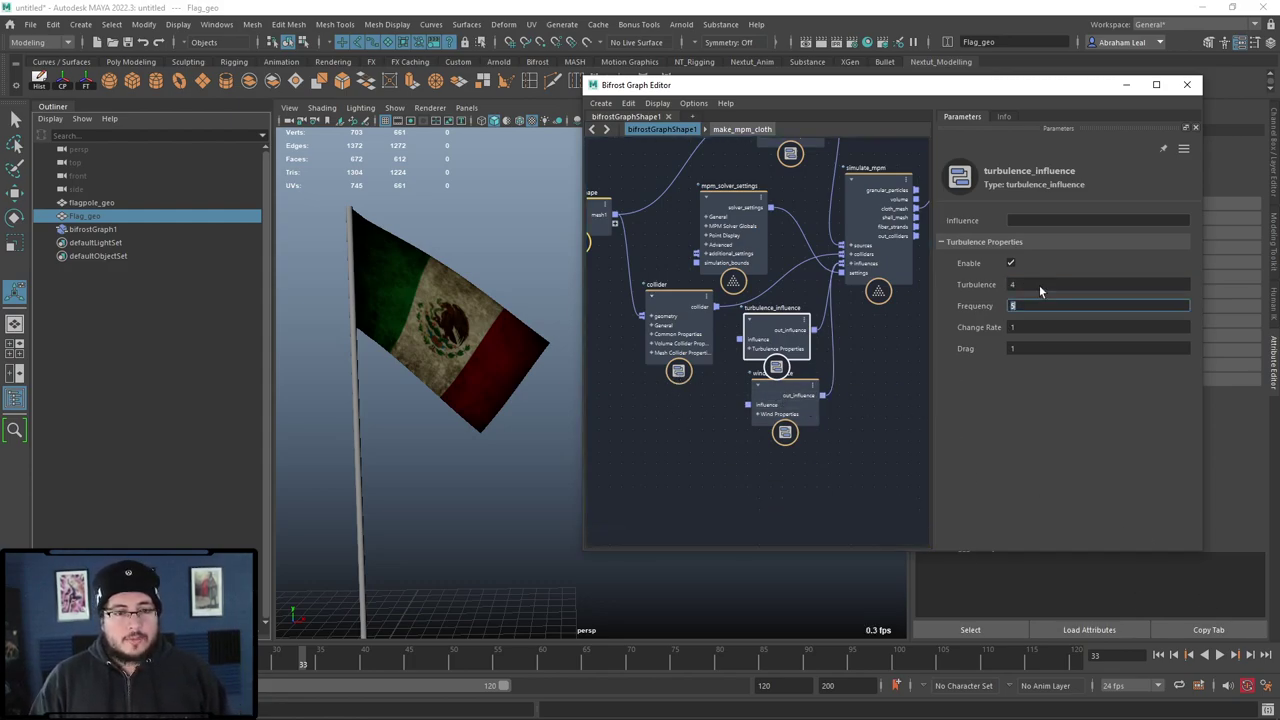
Step: Play the simulation from the first frame and inspect the flag's motion edge-on and from the front
{"action": "left_click", "coordinate": [1159, 655]}
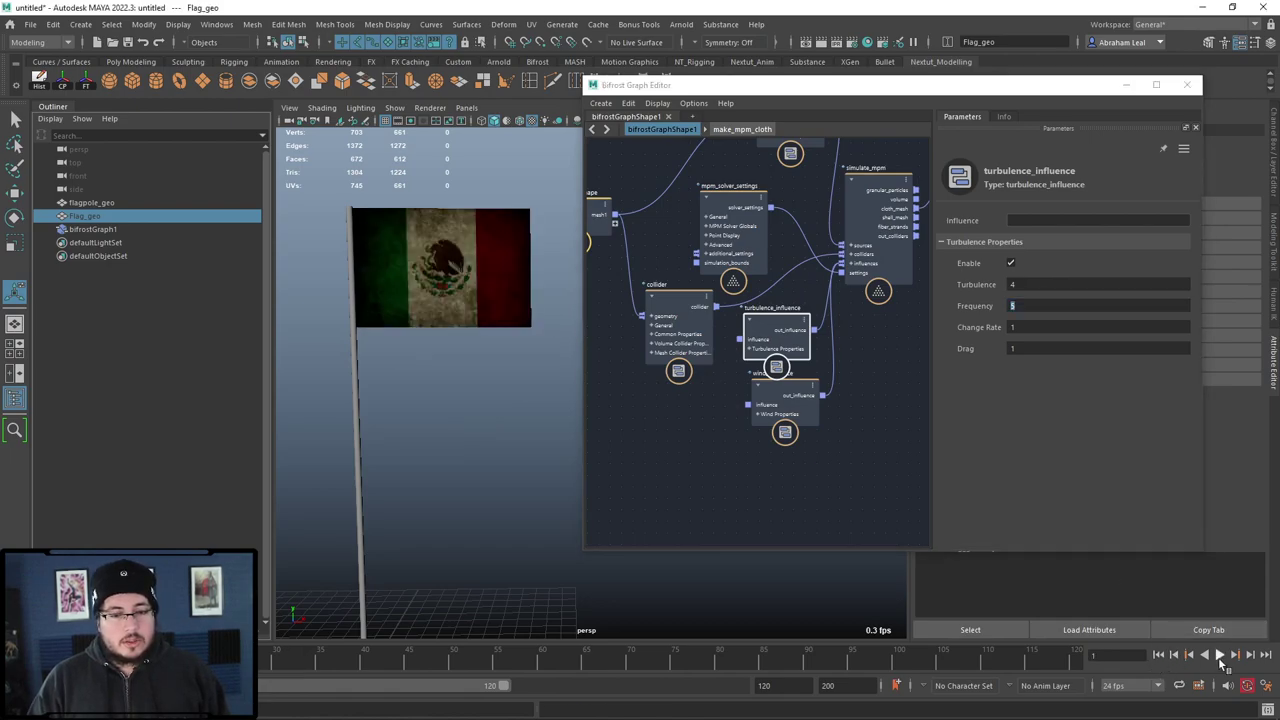
{"action": "left_click", "coordinate": [1219, 655]}
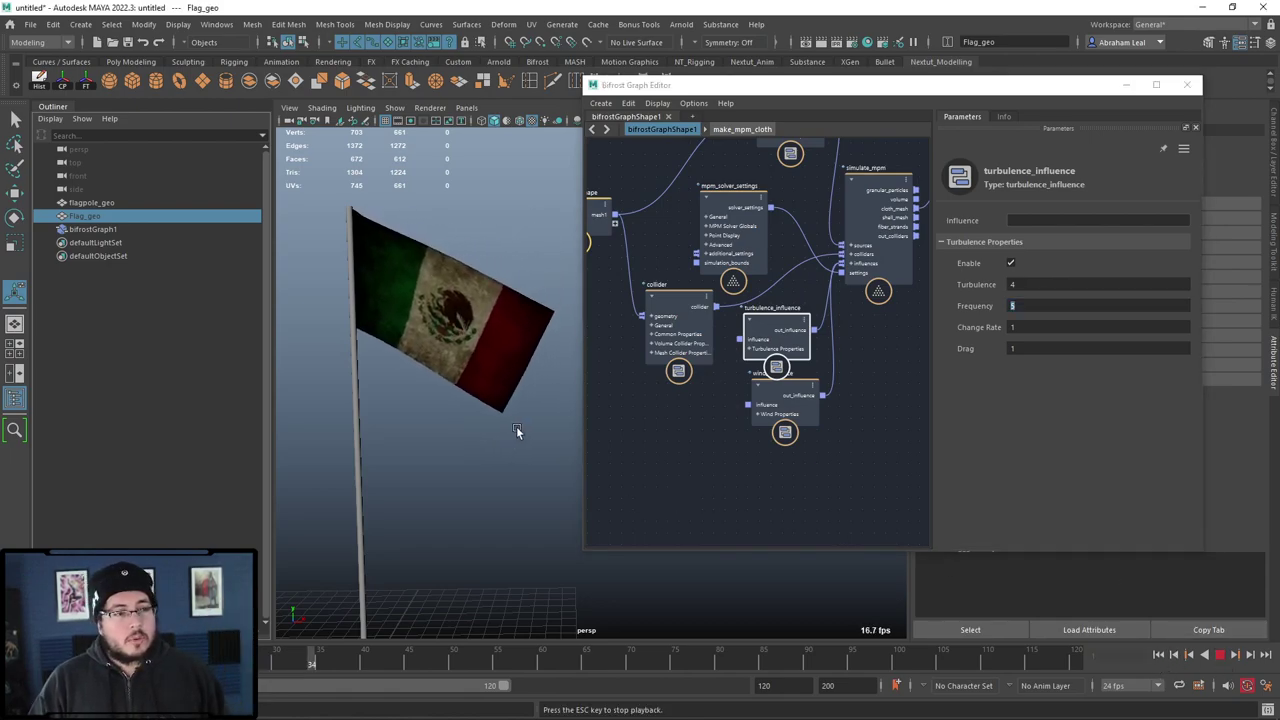
{"action": "left_click_drag", "start_coordinate": [517, 432], "coordinate": [431, 403], "text": "alt"}
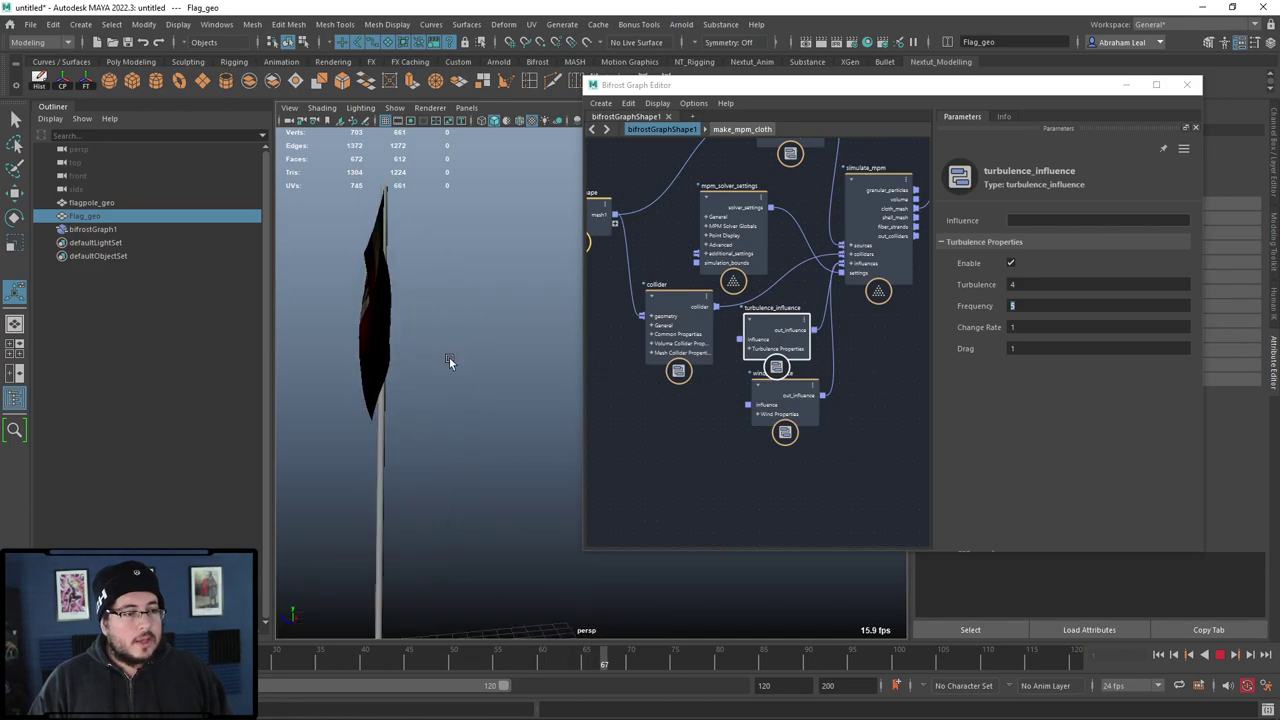
{"action": "middle_click_drag", "start_coordinate": [450, 360], "coordinate": [466, 364], "text": "alt"}
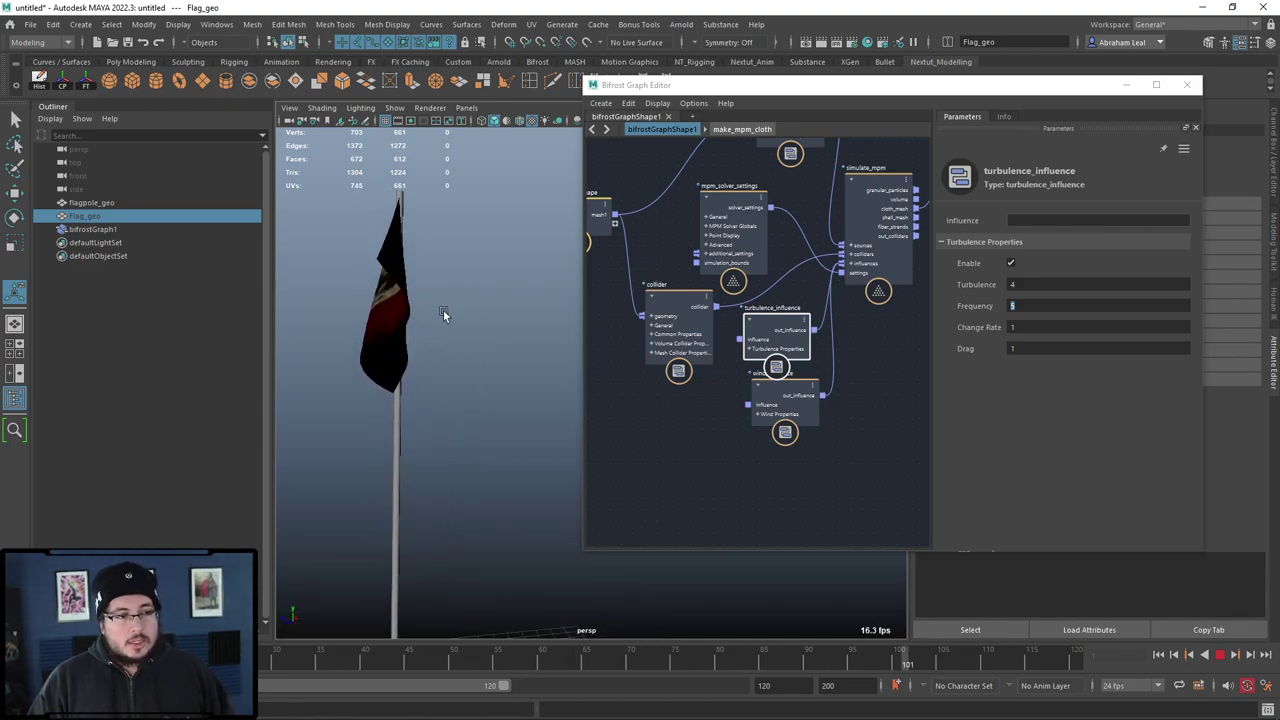
{"action": "left_click_drag", "start_coordinate": [493, 330], "coordinate": [469, 331], "text": "alt"}
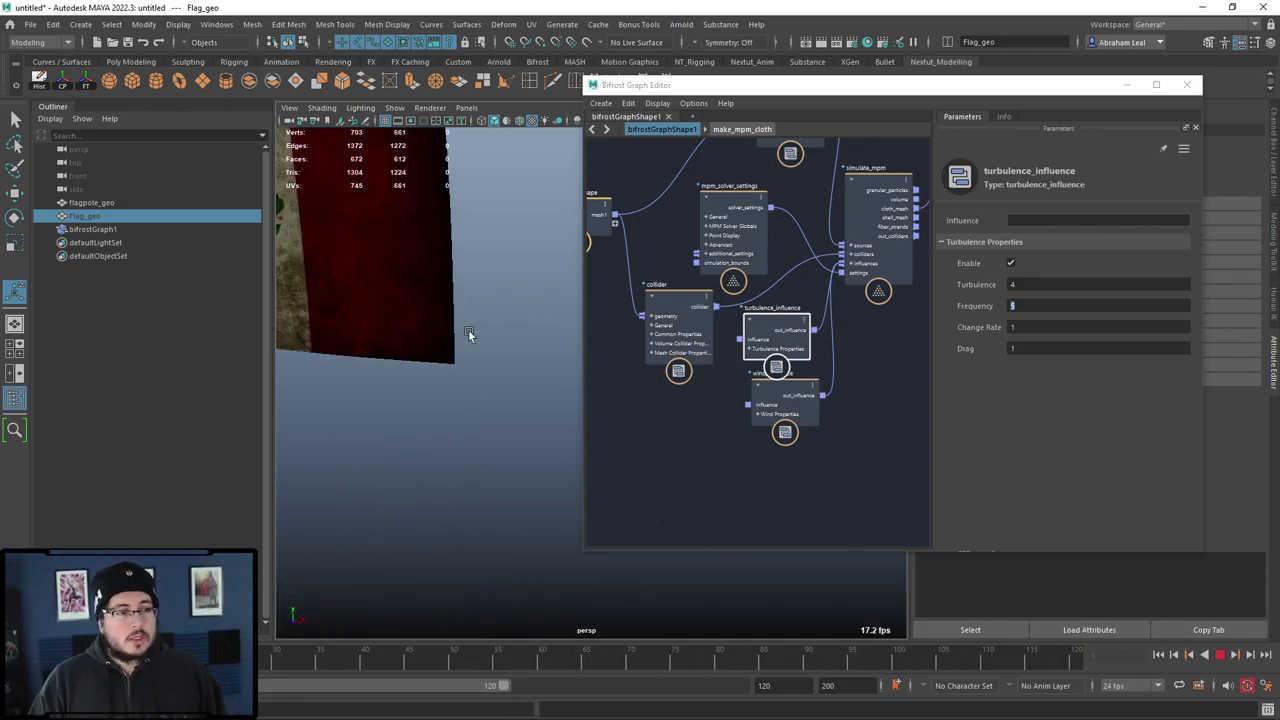
{"action": "right_click_drag", "start_coordinate": [469, 334], "coordinate": [409, 360], "text": "alt"}
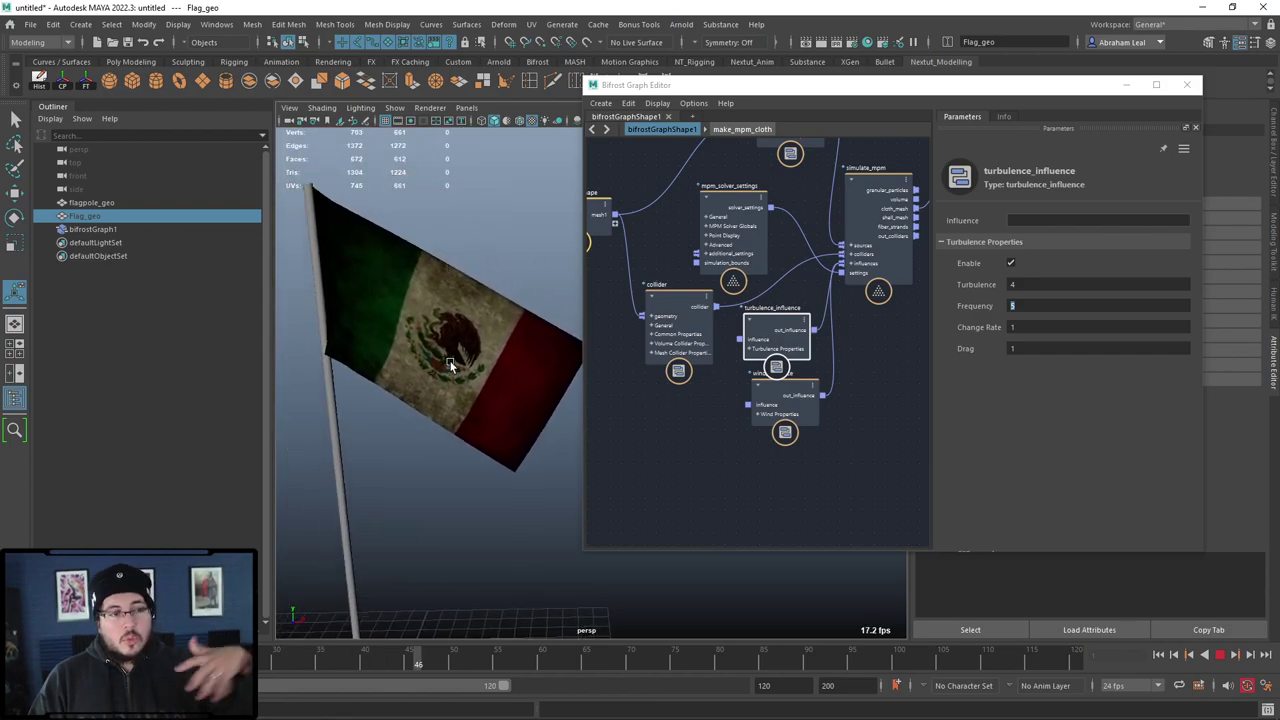
Step: Set turbulence_influence's Frequency to 10 and Turbulence to 10
{"action": "left_click", "coordinate": [1030, 307]}
{"action": "type", "text": "10"}
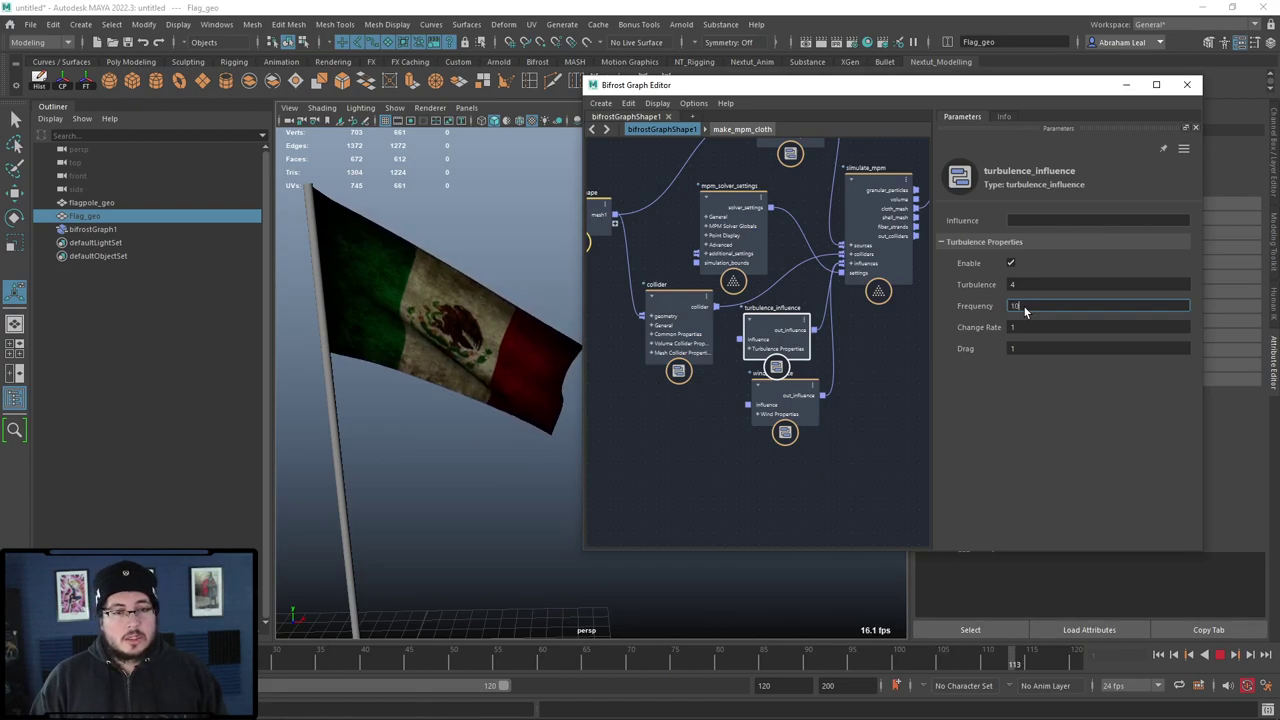
{"action": "key", "text": "Return"}
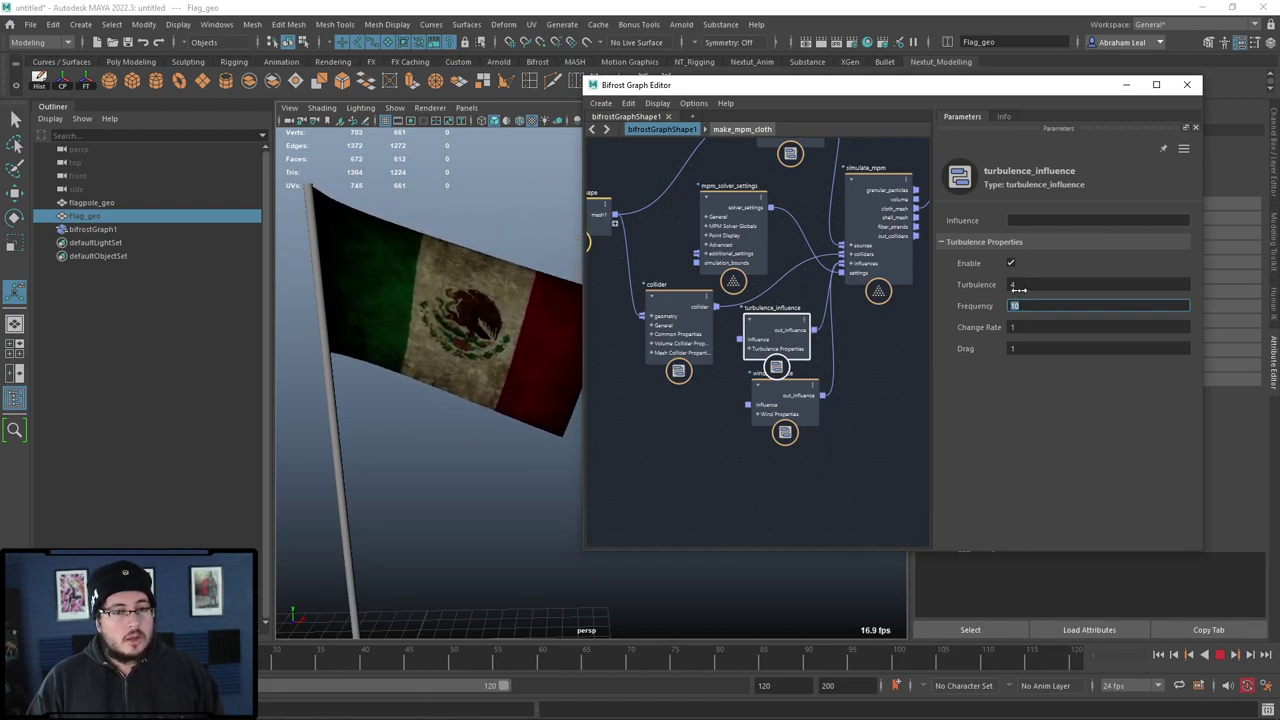
{"action": "left_click", "coordinate": [1024, 286]}
{"action": "type", "text": "10"}
{"action": "key", "text": "Return"}
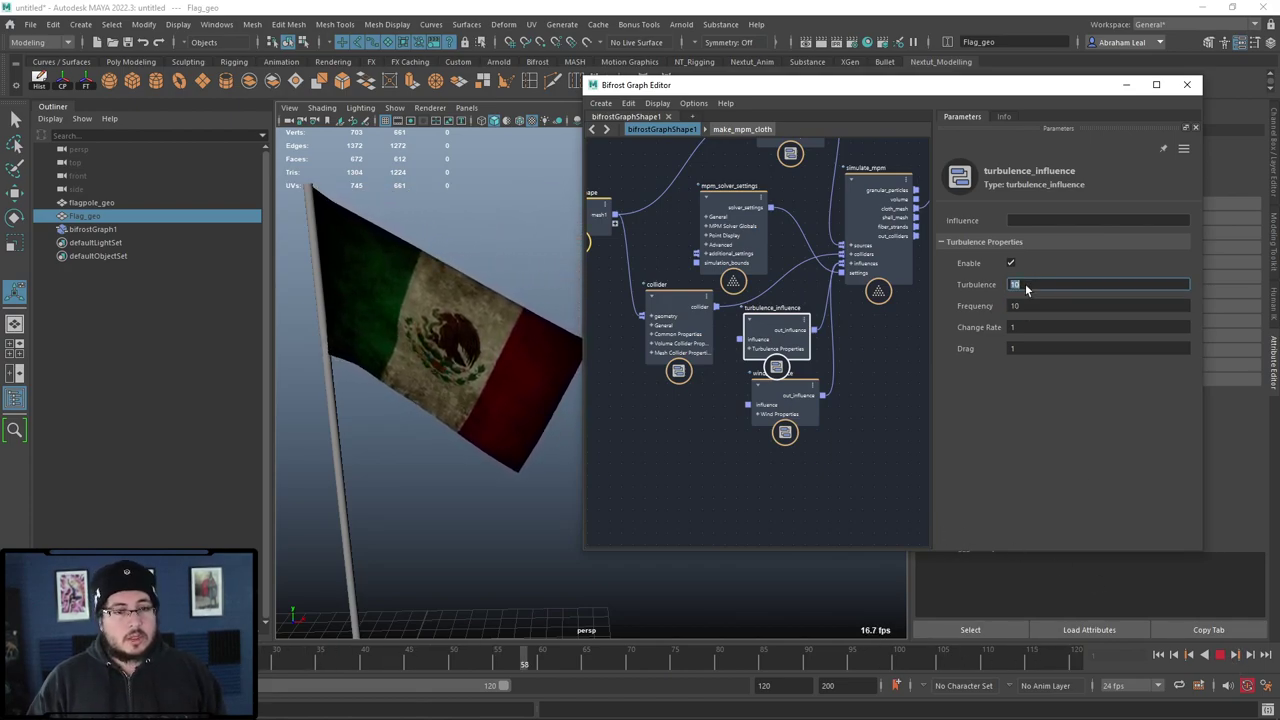
Step: Restart the simulation from the first frame, watch how the flag waves, and stop playback
{"action": "left_click", "coordinate": [1219, 655]}
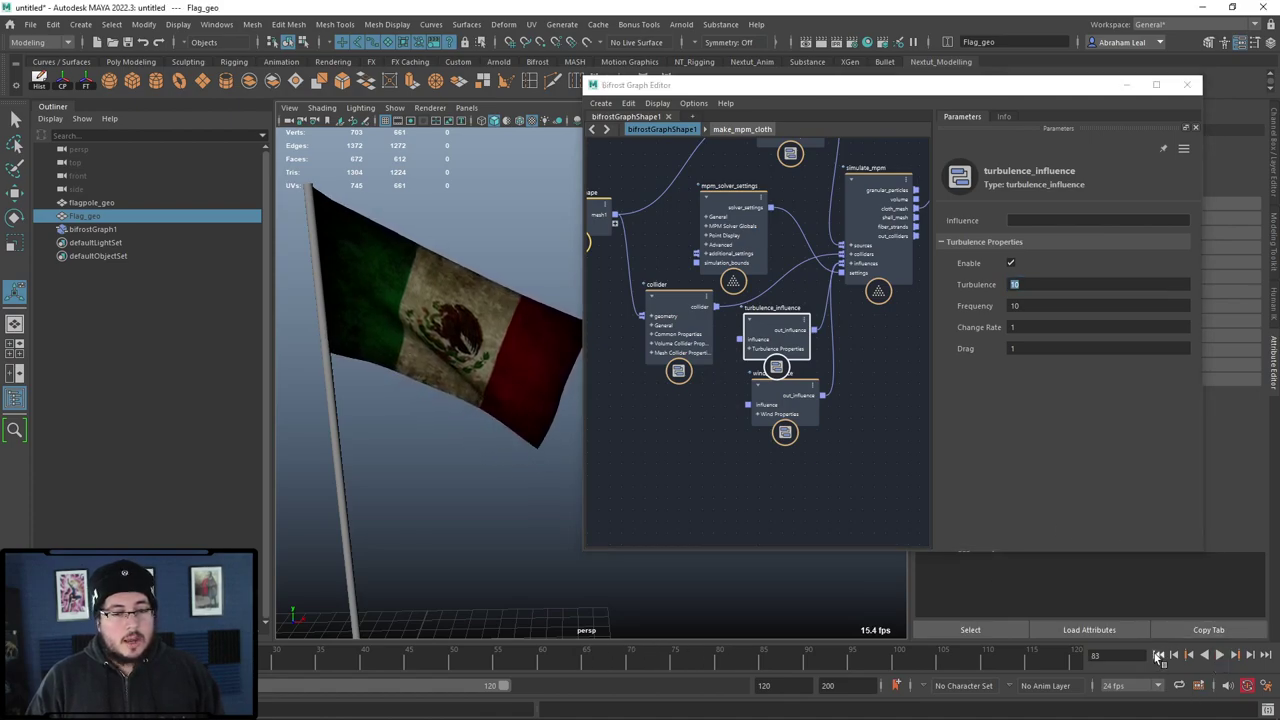
{"action": "left_click", "coordinate": [1157, 656]}
{"action": "left_click", "coordinate": [1219, 659]}
{"action": "left_click_drag", "start_coordinate": [440, 386], "coordinate": [505, 393], "text": "alt"}
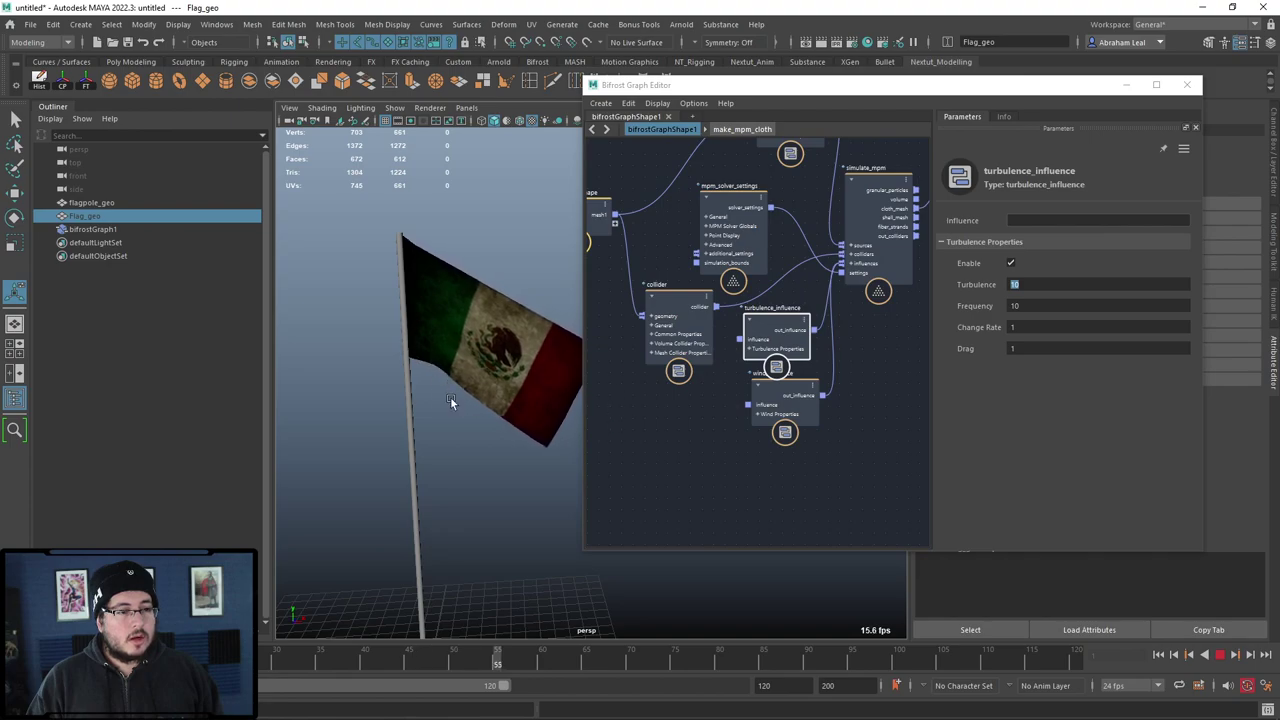
{"action": "key", "text": "Escape"}
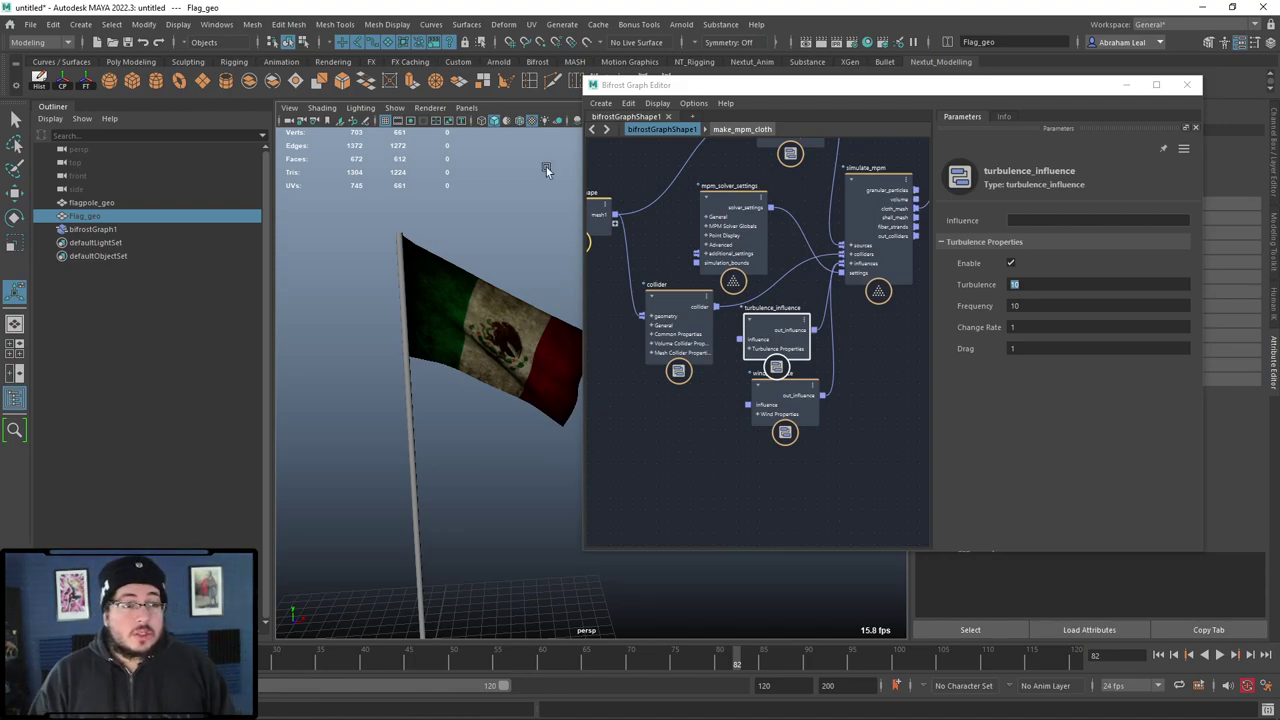
Step: Open the Bifrost Browser and import the cigarette_smoke example graph from the Smoke category
{"action": "left_click", "coordinate": [216, 24]}
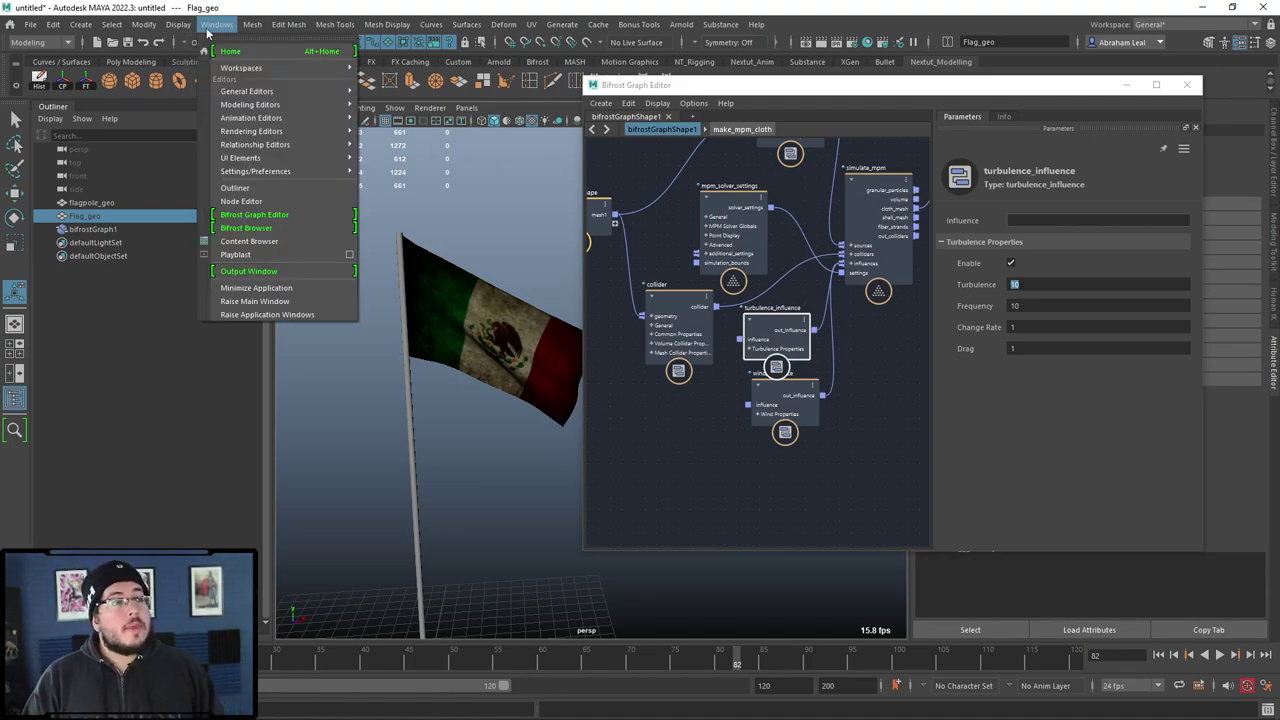
{"action": "left_click", "coordinate": [266, 232]}
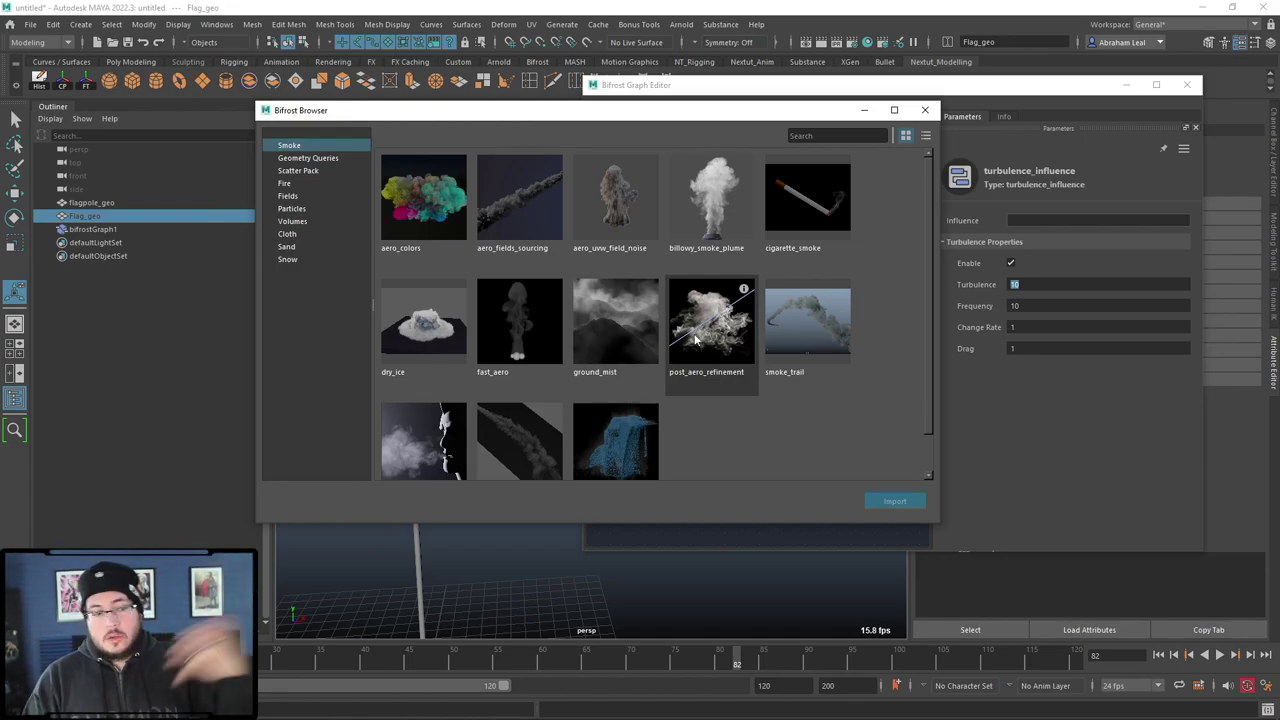
{"action": "left_click", "coordinate": [786, 197]}
{"action": "double_click", "coordinate": [786, 197]}
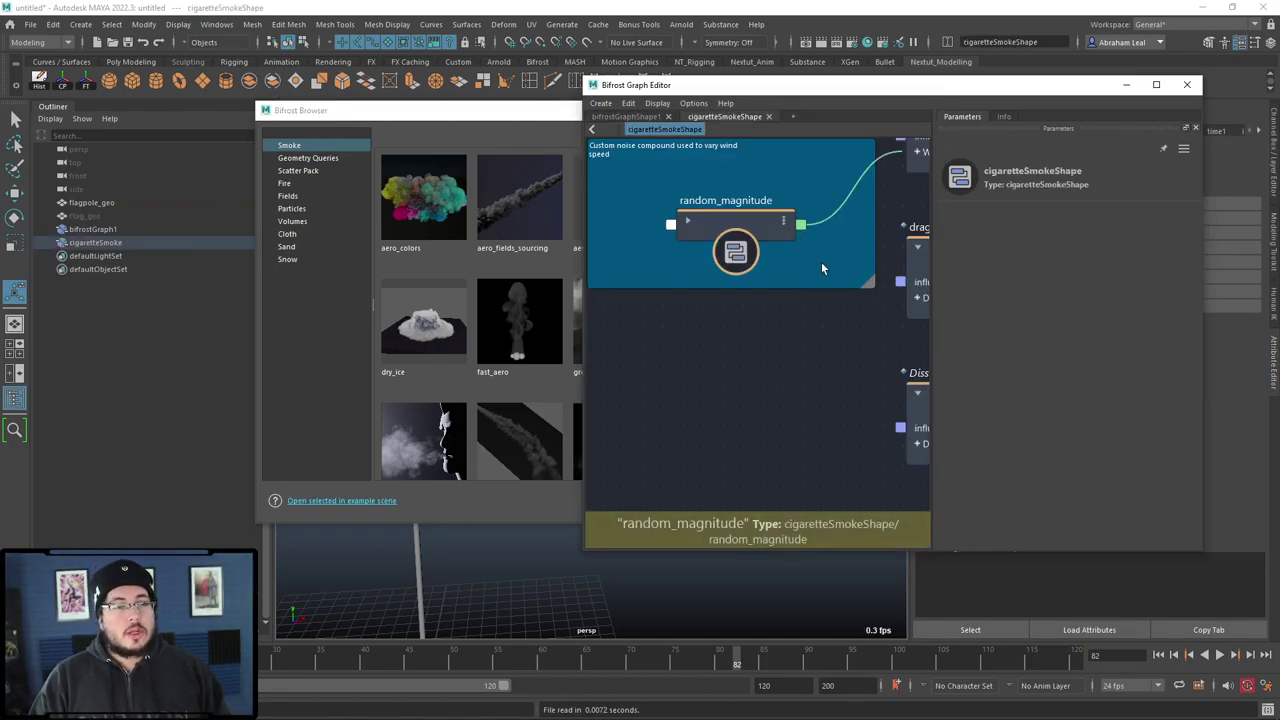
Step: Examine the random_magnitude compound and its internal noise network in the cigarette smoke graph, and return to the graph's top level
{"action": "scroll", "coordinate": [736, 396], "scroll_direction": "down", "scroll_amount": 1}
{"action": "middle_click_drag", "start_coordinate": [736, 398], "coordinate": [748, 480], "text": "alt"}
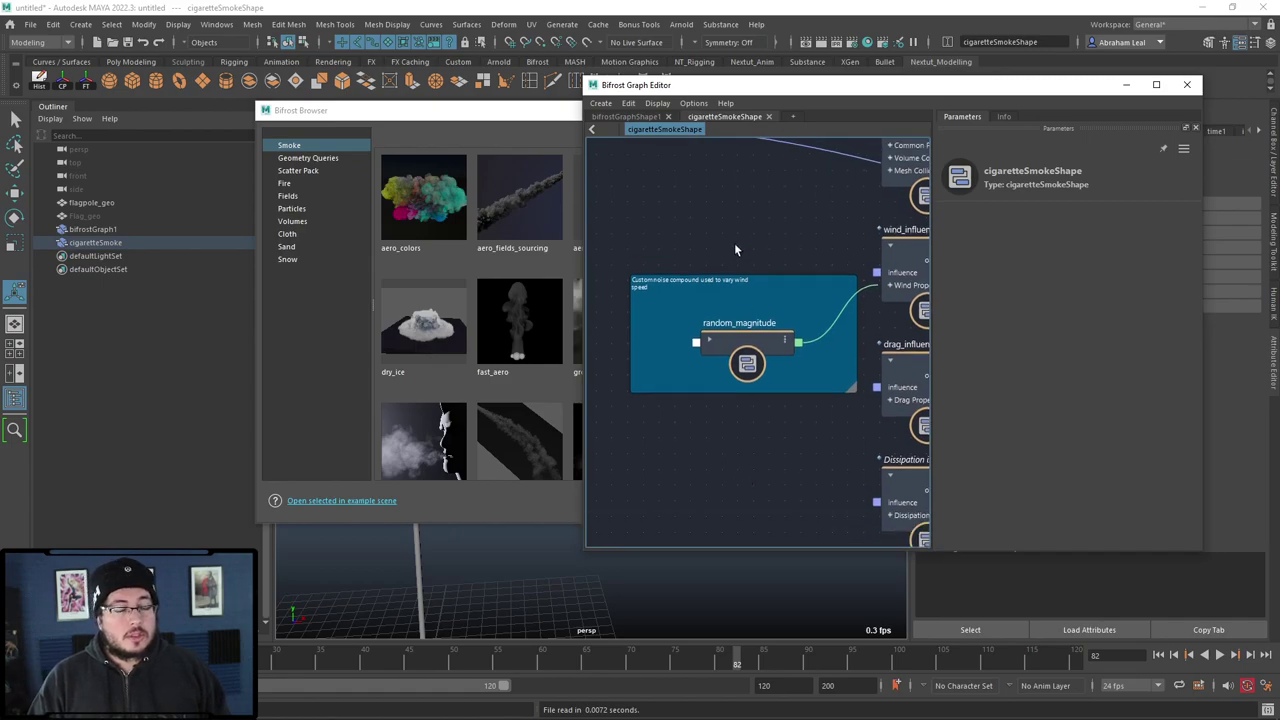
{"action": "middle_click_drag", "start_coordinate": [734, 246], "coordinate": [737, 361], "text": "alt"}
{"action": "middle_click_drag", "start_coordinate": [655, 303], "coordinate": [734, 234], "text": "alt"}
{"action": "left_click", "coordinate": [823, 362]}
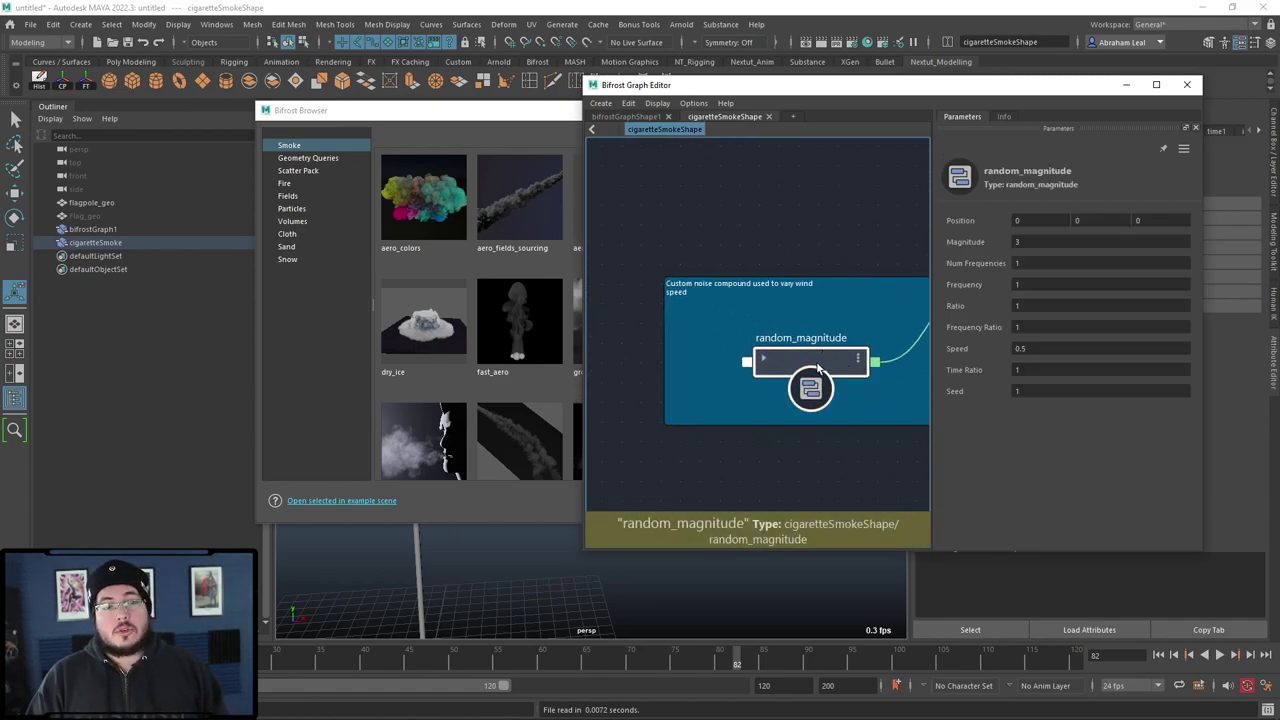
{"action": "double_click", "coordinate": [812, 372]}
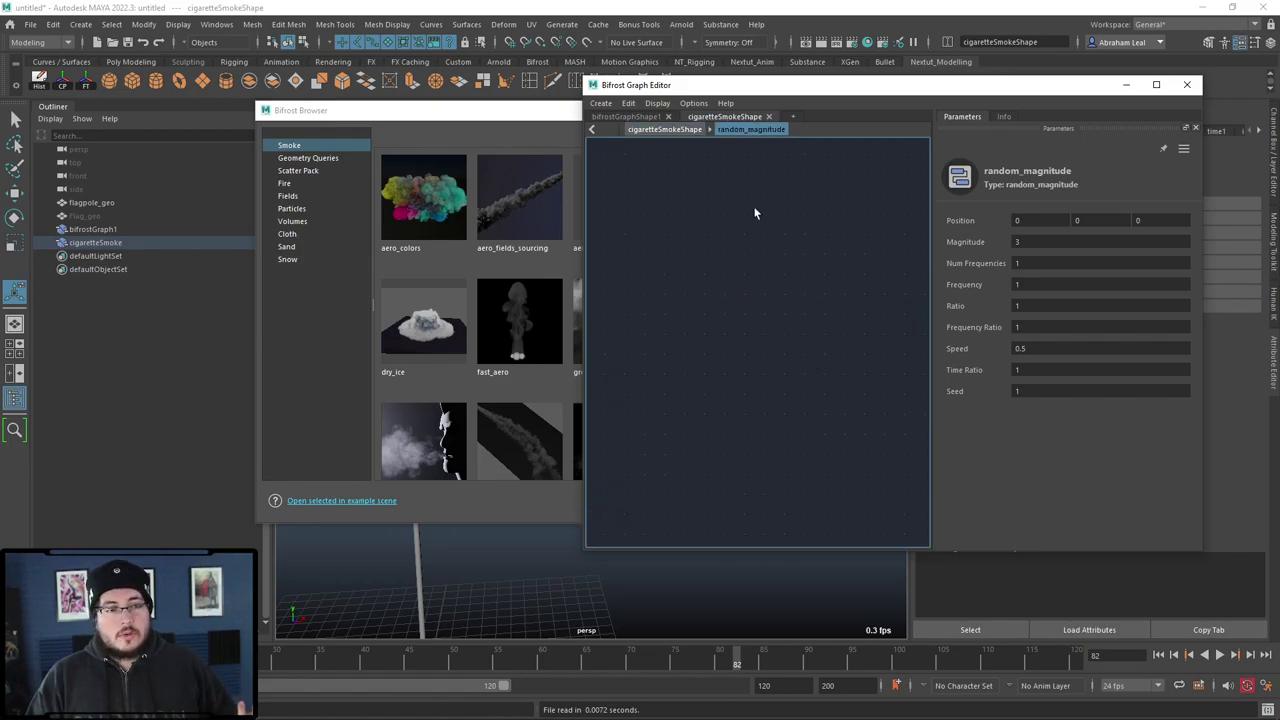
{"action": "scroll", "coordinate": [755, 334], "scroll_direction": "down", "scroll_amount": 4}
{"action": "middle_click_drag", "start_coordinate": [737, 386], "coordinate": [727, 250]}
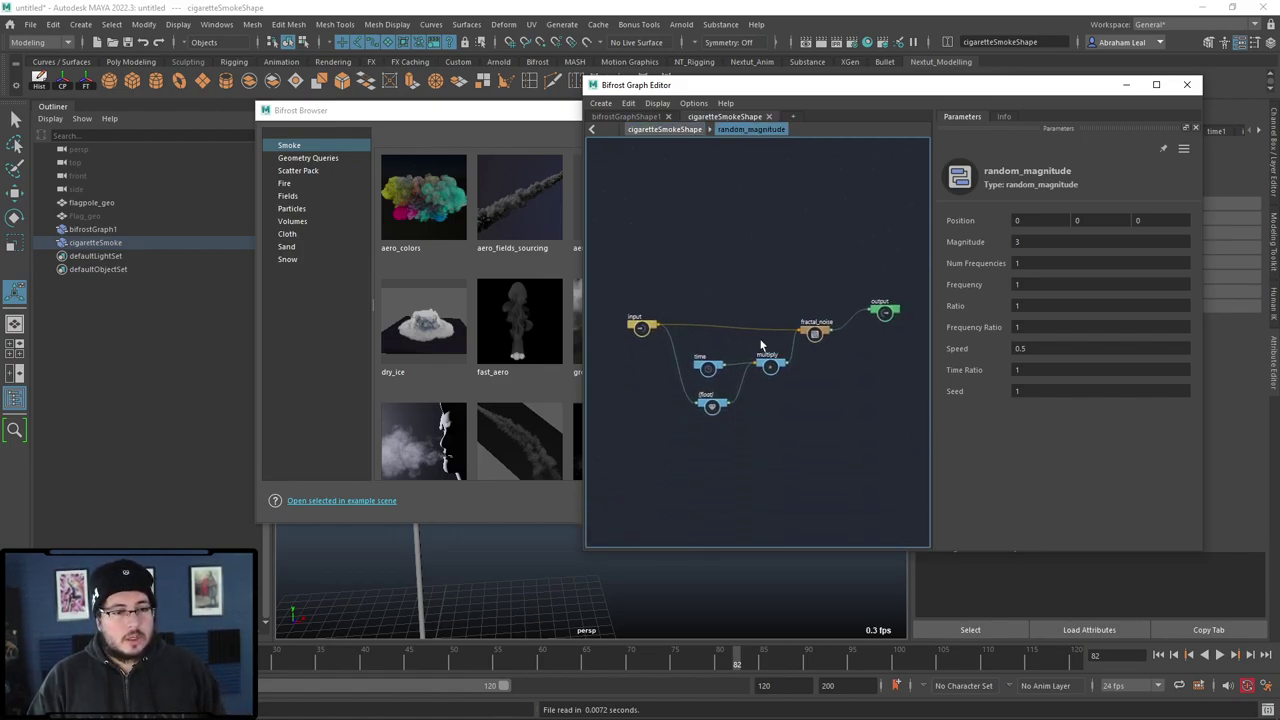
{"action": "scroll", "coordinate": [824, 340], "scroll_direction": "up", "scroll_amount": 2}
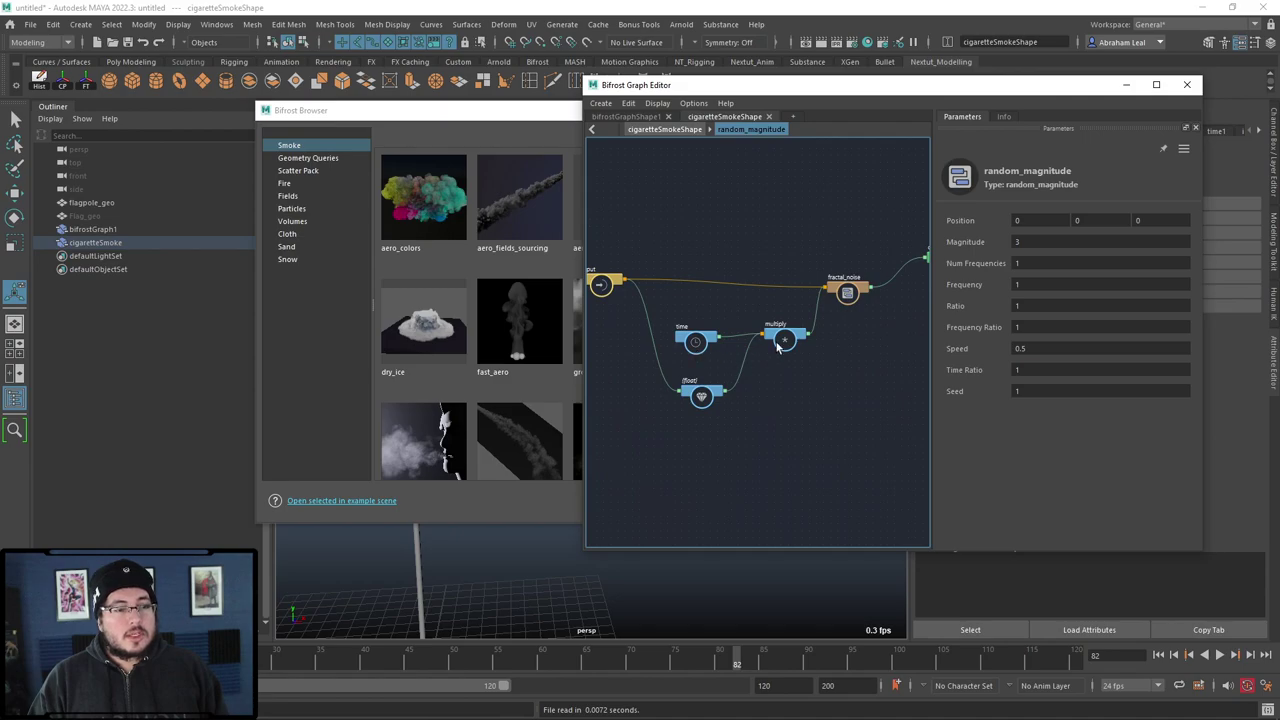
{"action": "middle_click_drag", "start_coordinate": [752, 403], "coordinate": [766, 400], "text": "alt"}
{"action": "middle_click_drag", "start_coordinate": [697, 308], "coordinate": [657, 313], "text": "alt"}
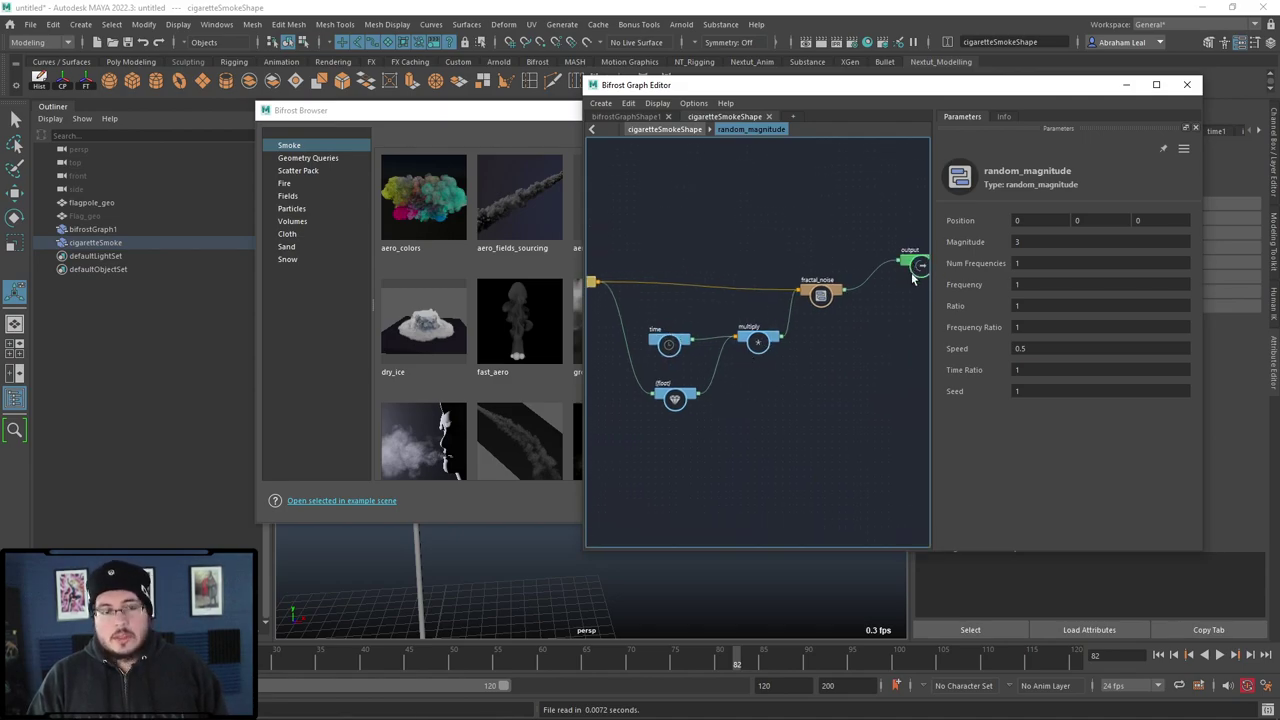
{"action": "left_click", "coordinate": [670, 132]}
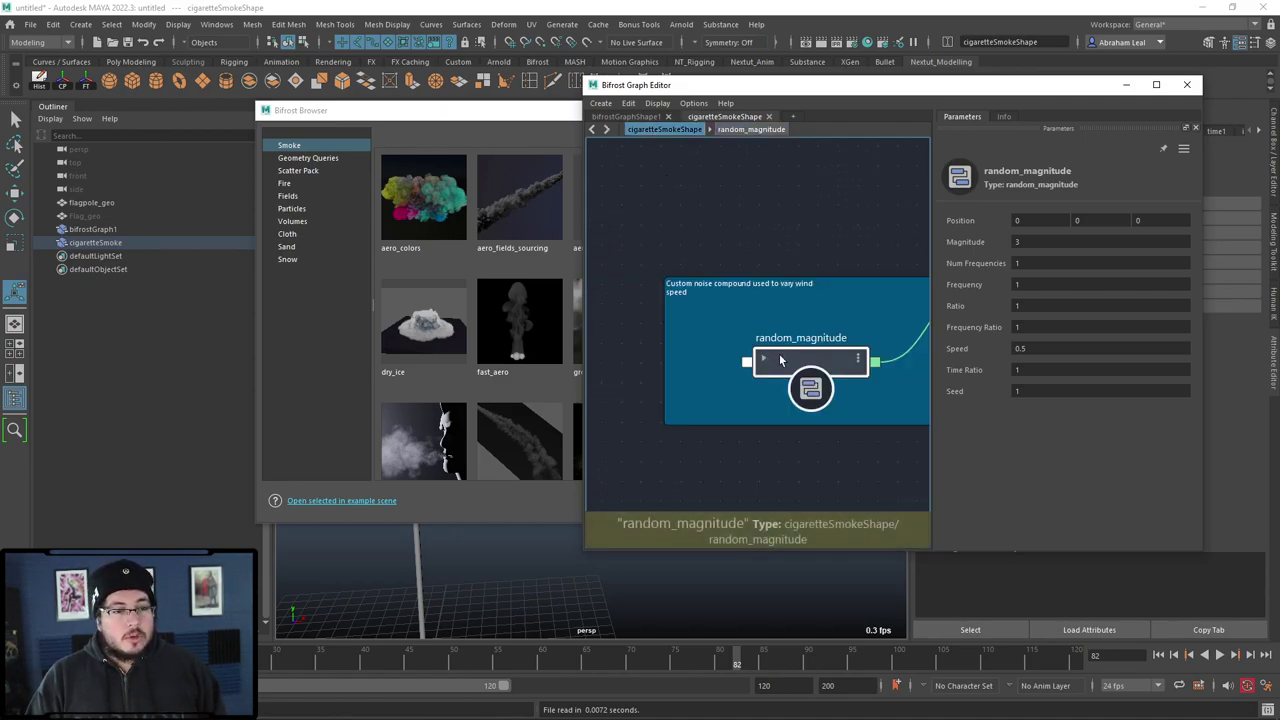
Step: Copy the random_magnitude compound into bifrostGraphShape1 and delete the cigaretteSmoke graph from the scene
{"action": "left_click", "coordinate": [628, 117]}
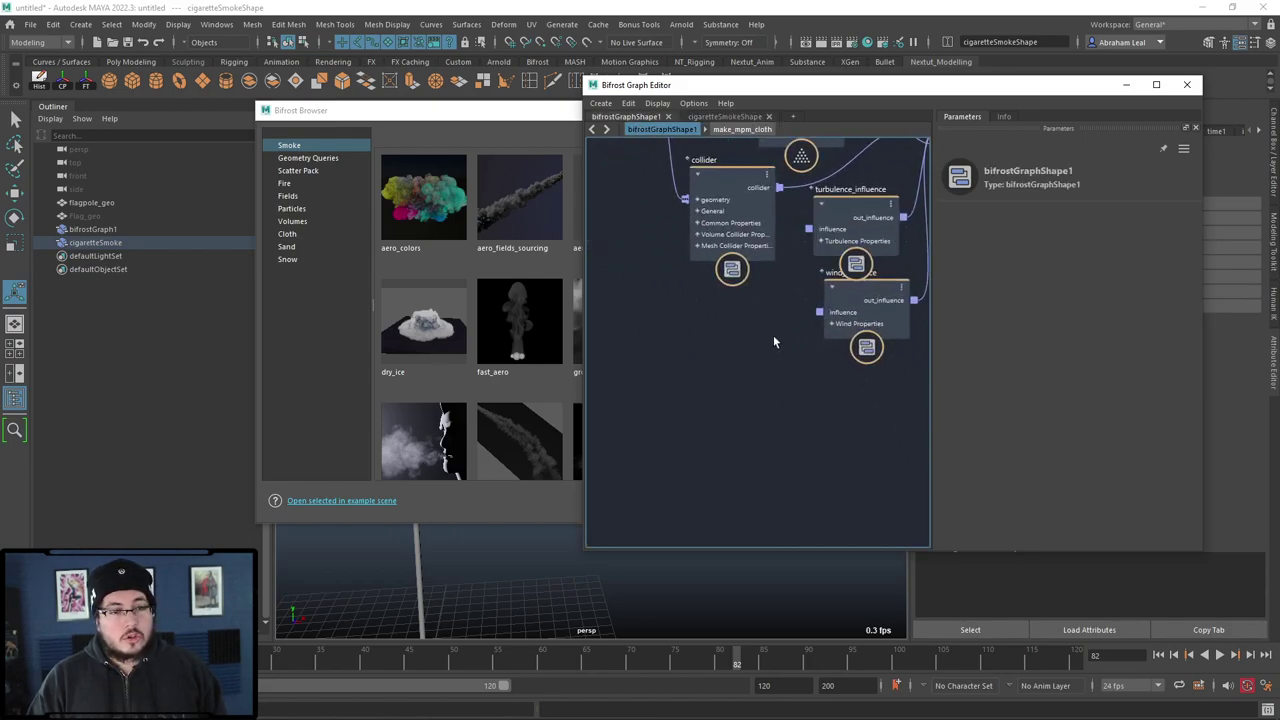
{"action": "key", "text": "ctrl+v"}
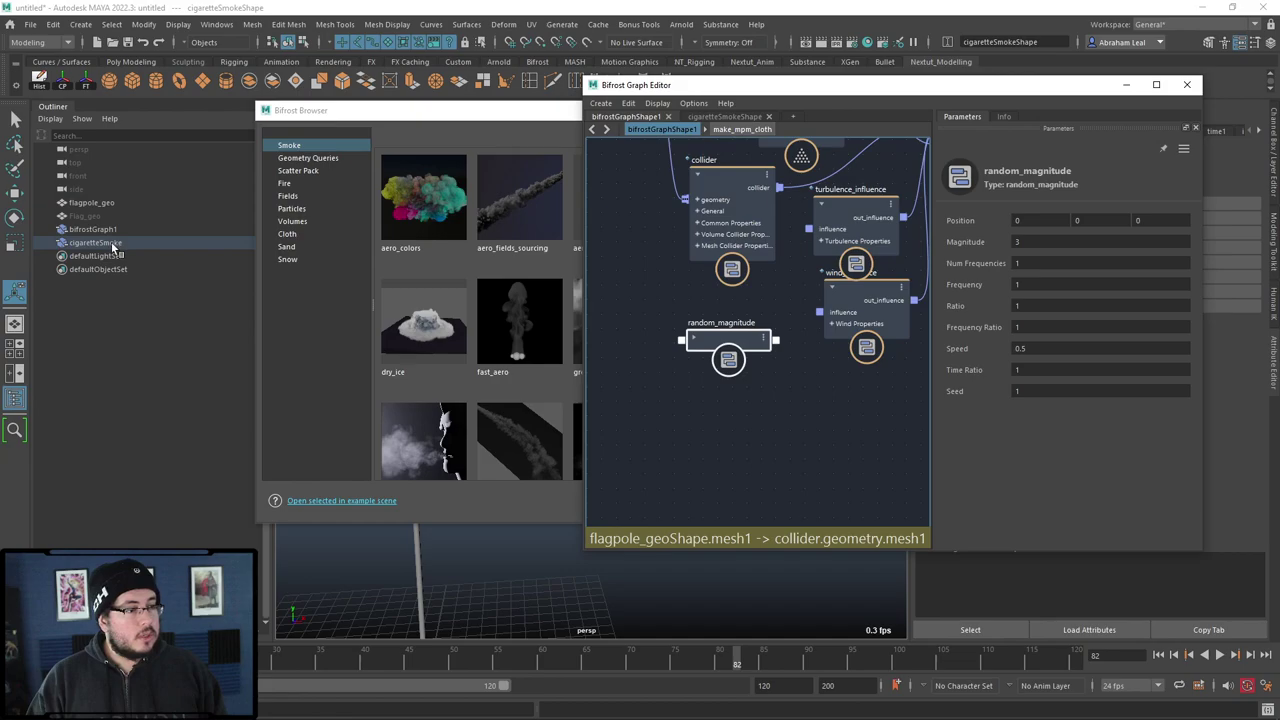
{"action": "left_click", "coordinate": [95, 243]}
{"action": "key", "text": "Delete"}
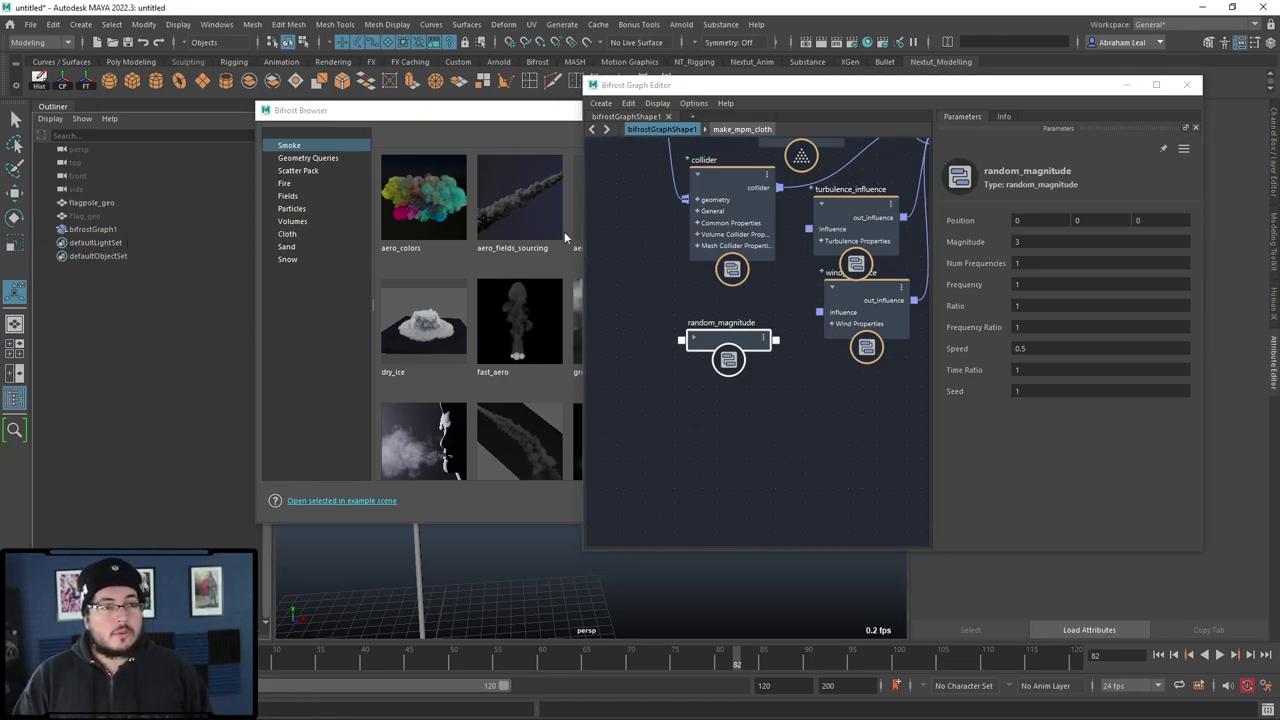
Step: Arrange wind_influence beside random_magnitude, expand both nodes' ports, and connect outNoise to wind_speed
{"action": "middle_click_drag", "start_coordinate": [777, 443], "coordinate": [715, 461], "text": "alt"}
{"action": "left_click_drag", "start_coordinate": [812, 311], "coordinate": [829, 357]}
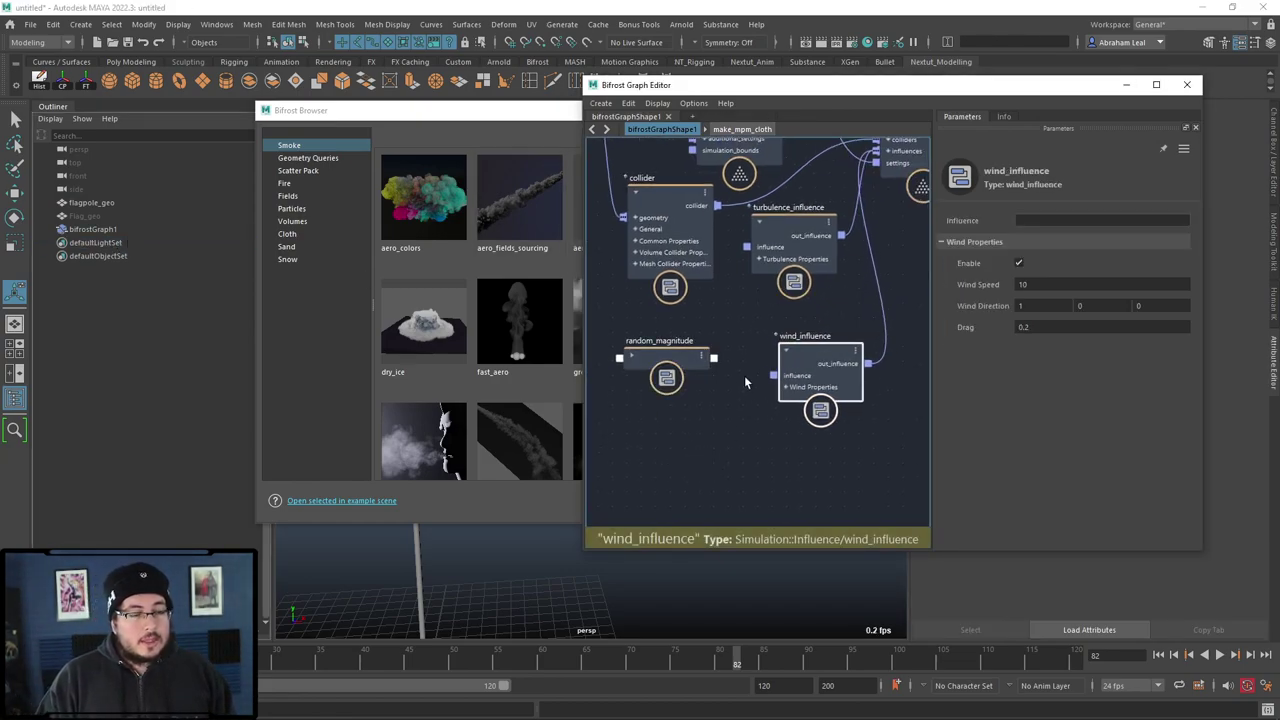
{"action": "scroll", "coordinate": [744, 375], "scroll_direction": "up", "scroll_amount": 2}
{"action": "right_click", "coordinate": [695, 360]}
{"action": "left_click", "coordinate": [603, 349]}
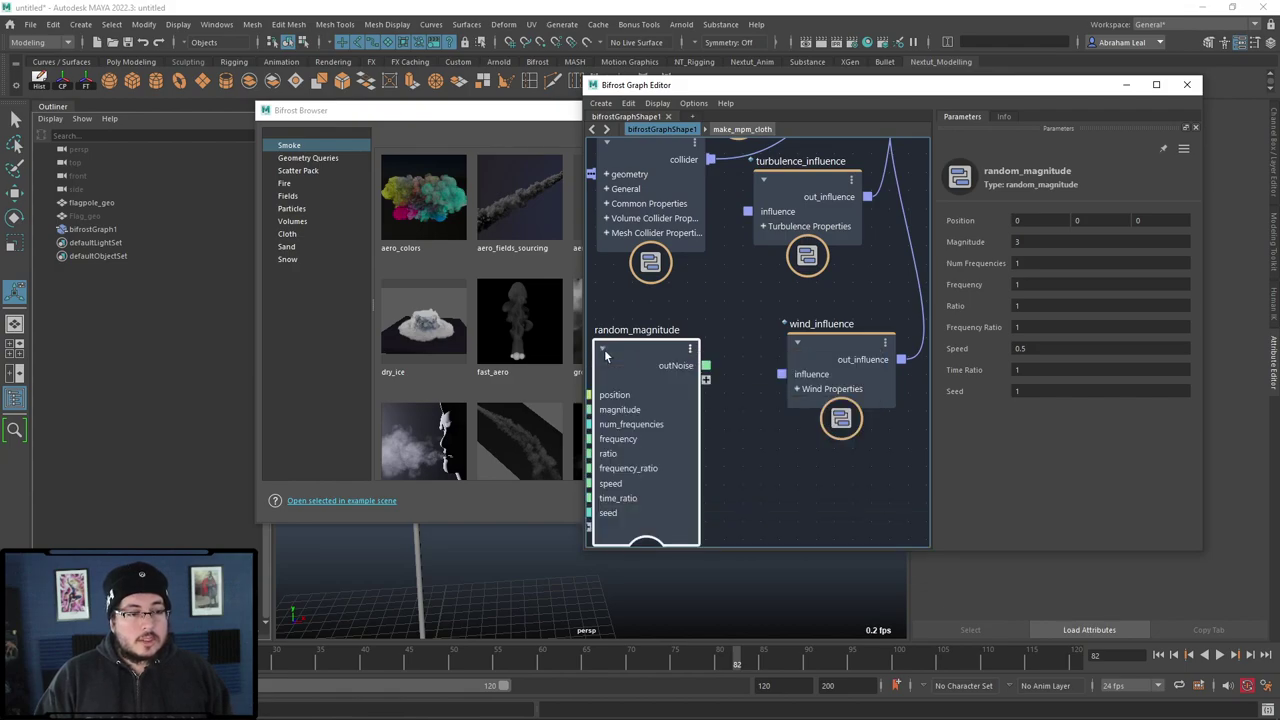
{"action": "left_click_drag", "start_coordinate": [635, 348], "coordinate": [638, 329]}
{"action": "middle_click_drag", "start_coordinate": [749, 336], "coordinate": [759, 288], "text": "alt"}
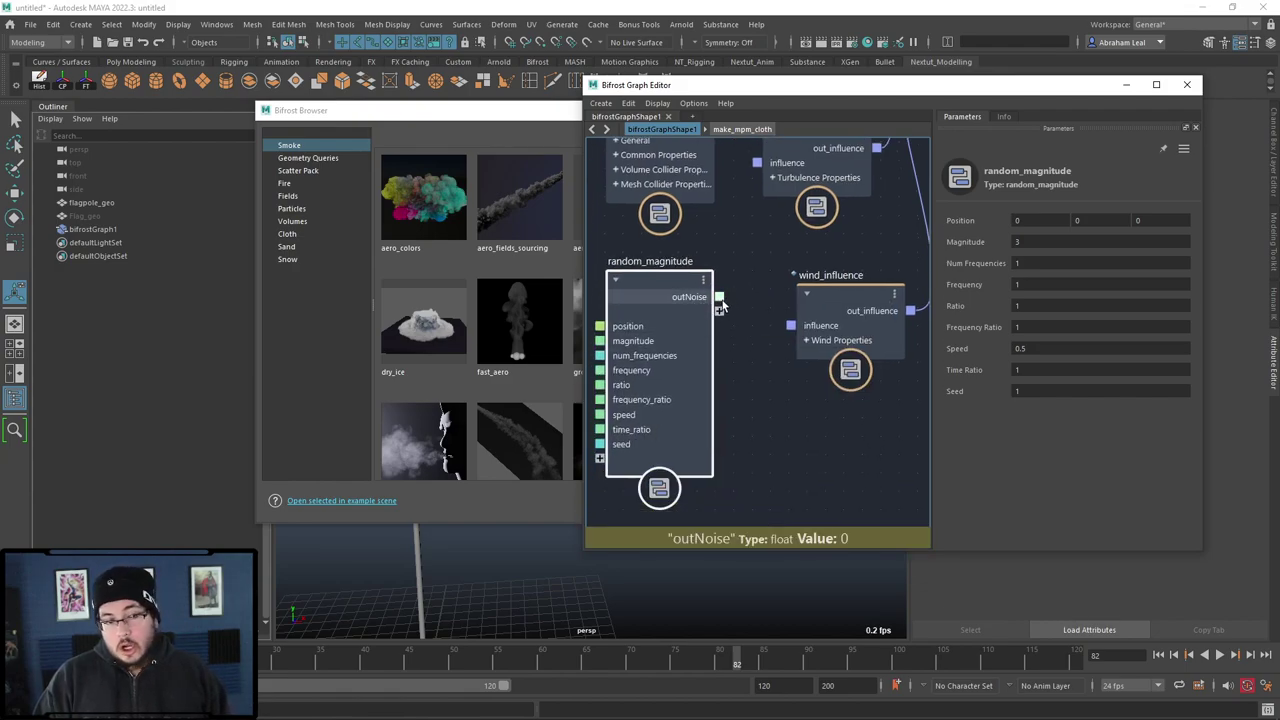
{"action": "left_click", "coordinate": [806, 340]}
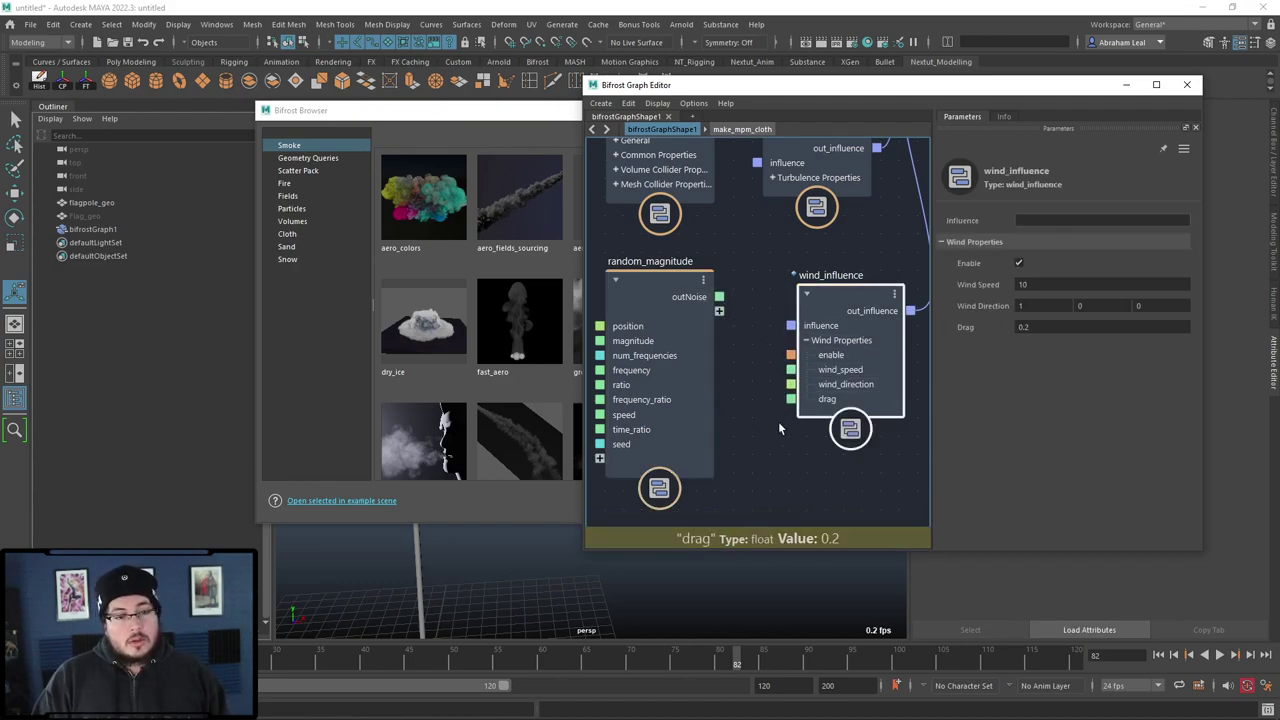
{"action": "left_click_drag", "start_coordinate": [719, 296], "coordinate": [790, 369]}
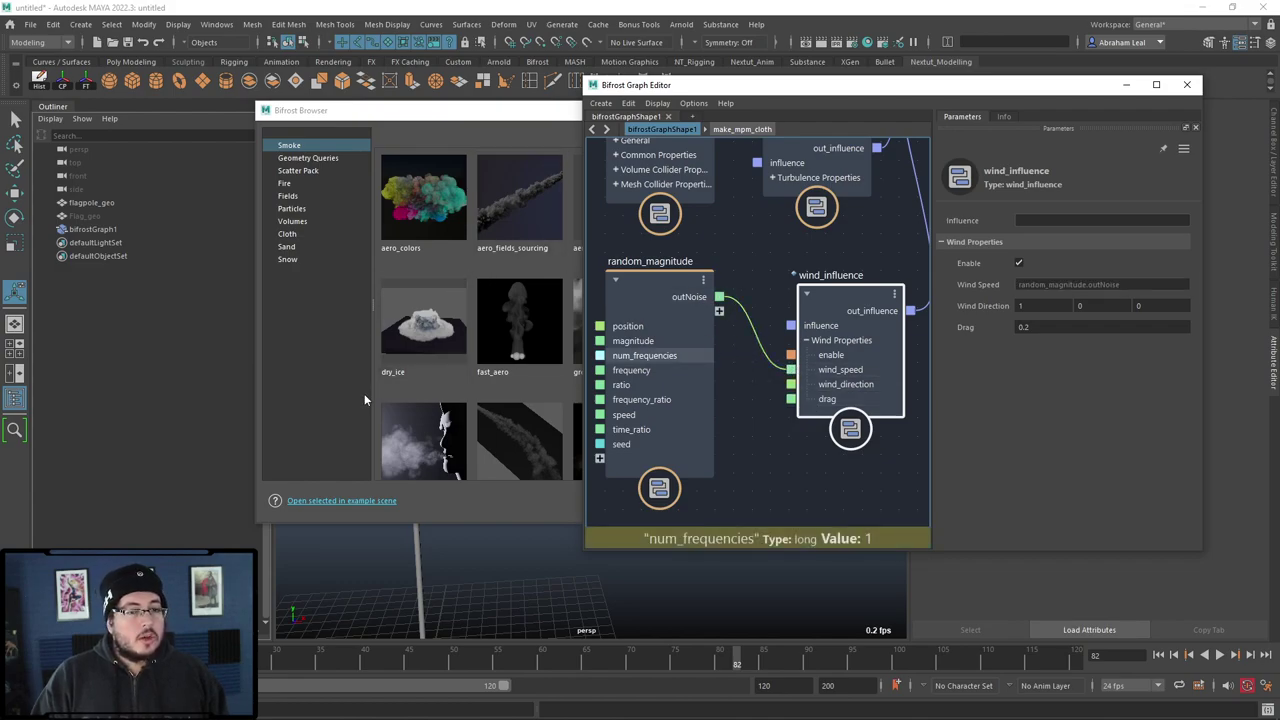
Step: Minimize the Bifrost Browser and the Bifrost Graph Editor to uncover the viewport
{"action": "left_click", "coordinate": [347, 568]}
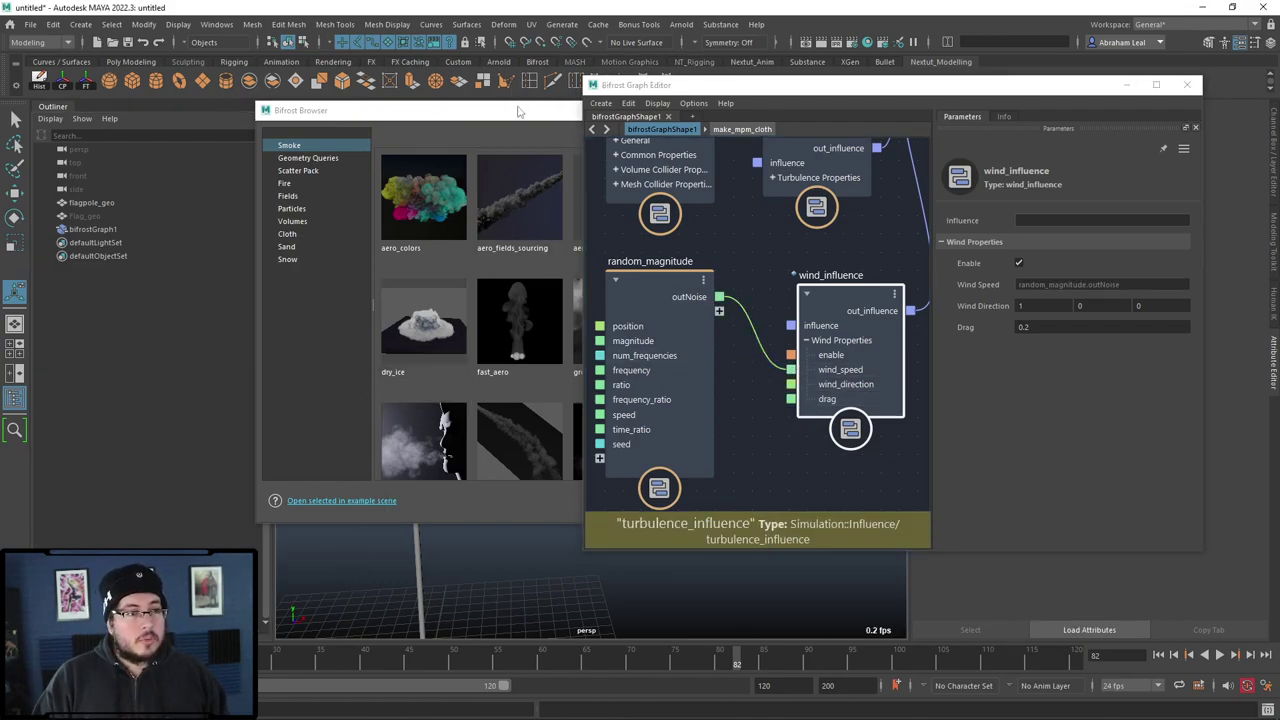
{"action": "left_click_drag", "start_coordinate": [517, 109], "coordinate": [441, 111]}
{"action": "left_click", "coordinate": [866, 110]}
{"action": "left_click", "coordinate": [1126, 85]}
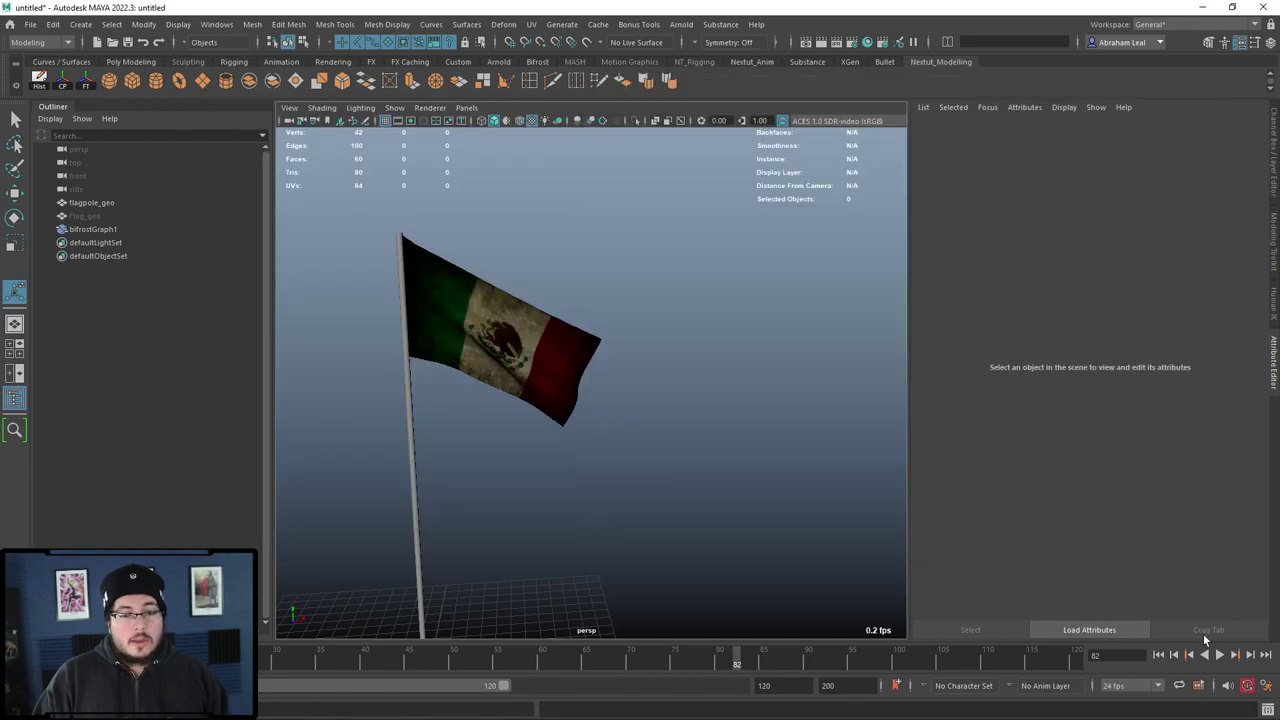
Step: Play the flag simulation from the first frame to check the motion, and rewind it to the start
{"action": "left_click", "coordinate": [1160, 655]}
{"action": "left_click", "coordinate": [1219, 654]}
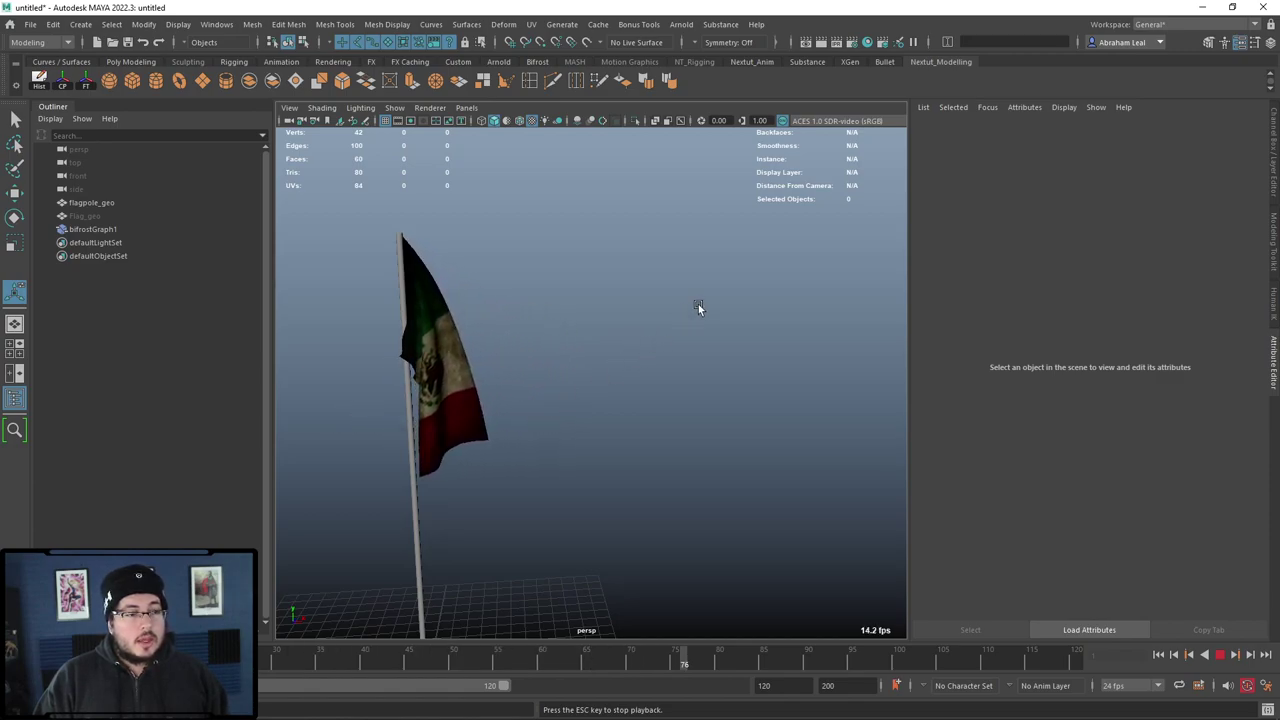
{"action": "left_click", "coordinate": [1221, 655]}
{"action": "left_click", "coordinate": [1158, 655]}
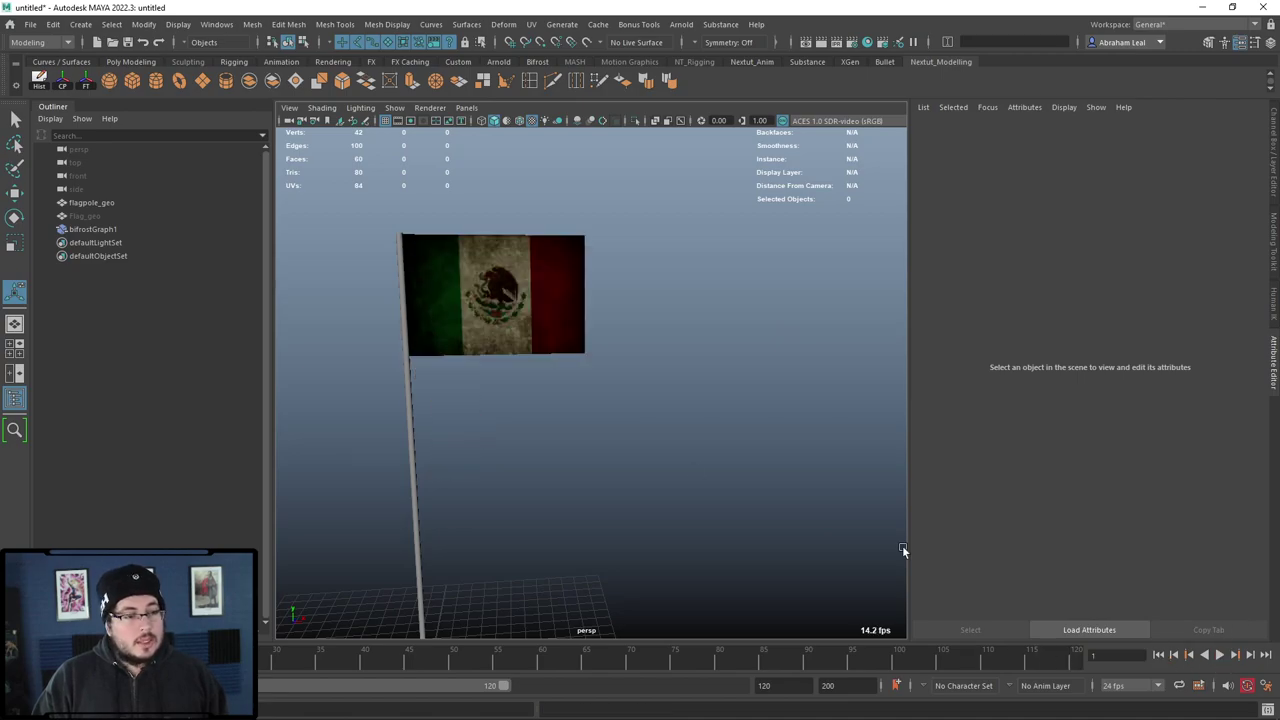
Step: Smooth the hidden Flag_geo mesh to give the cloth more resolution, and play the simulation to check the denser flag
{"action": "scroll", "coordinate": [571, 420], "scroll_direction": "up", "scroll_amount": 5}
{"action": "middle_click_drag", "start_coordinate": [571, 420], "coordinate": [734, 442], "text": "alt"}
{"action": "scroll", "coordinate": [705, 391], "scroll_direction": "down", "scroll_amount": 2}
{"action": "middle_click_drag", "start_coordinate": [680, 386], "coordinate": [666, 380], "text": "alt"}
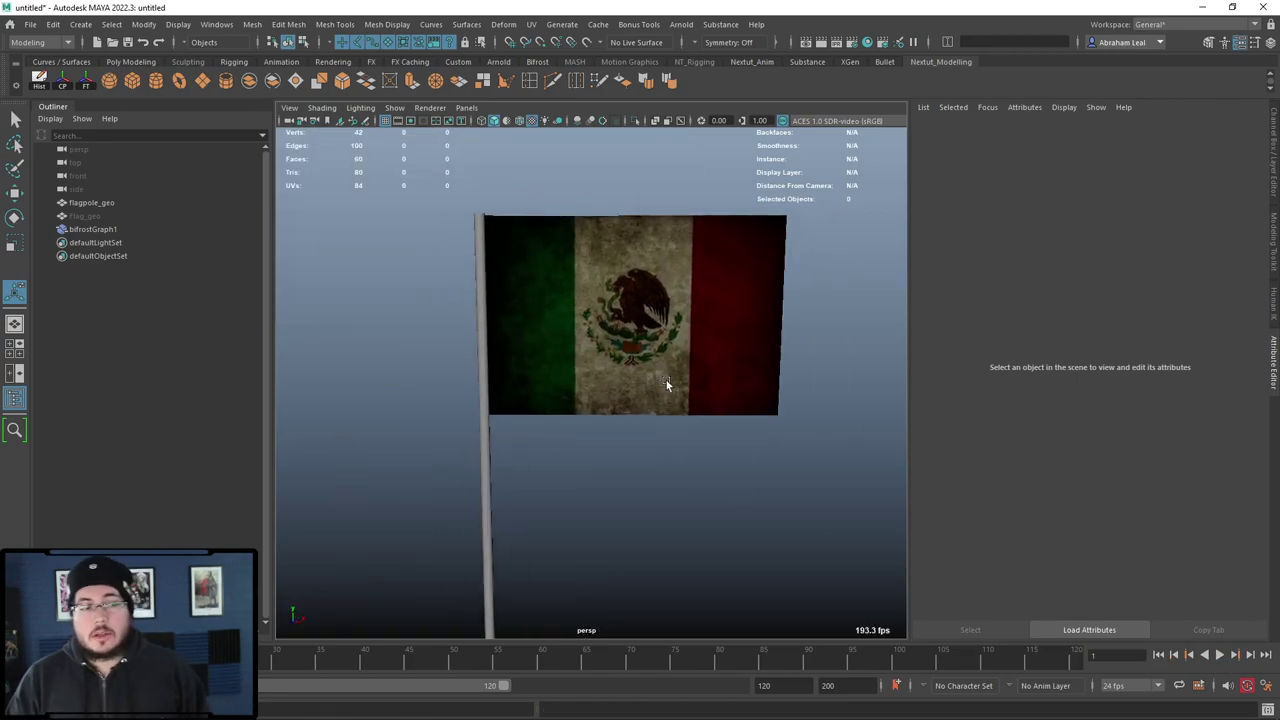
{"action": "left_click", "coordinate": [677, 347]}
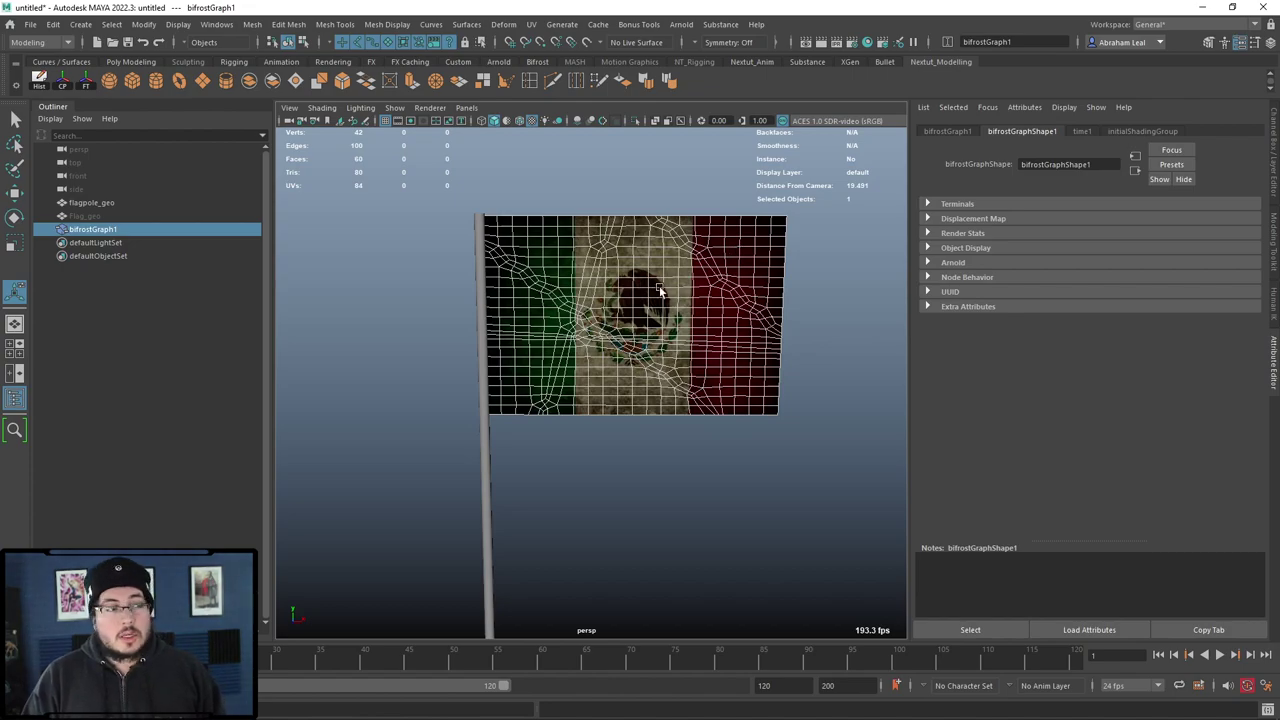
{"action": "left_click", "coordinate": [110, 216]}
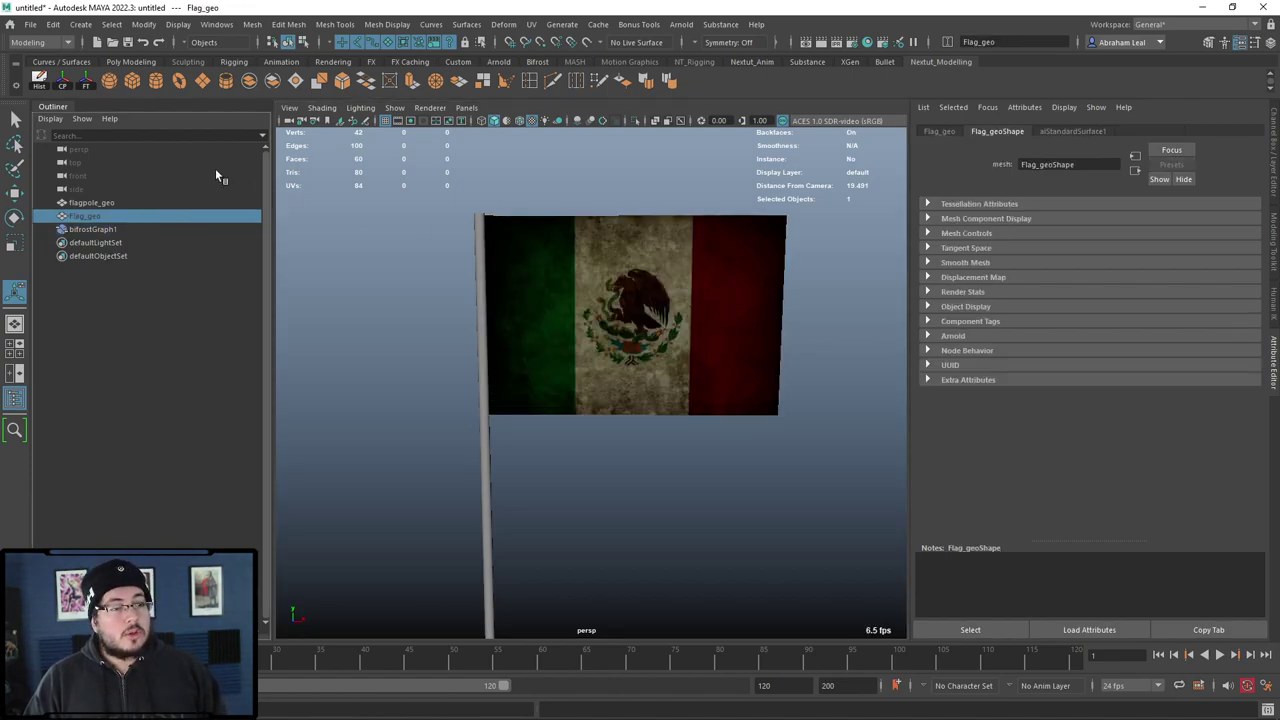
{"action": "left_click", "coordinate": [252, 24]}
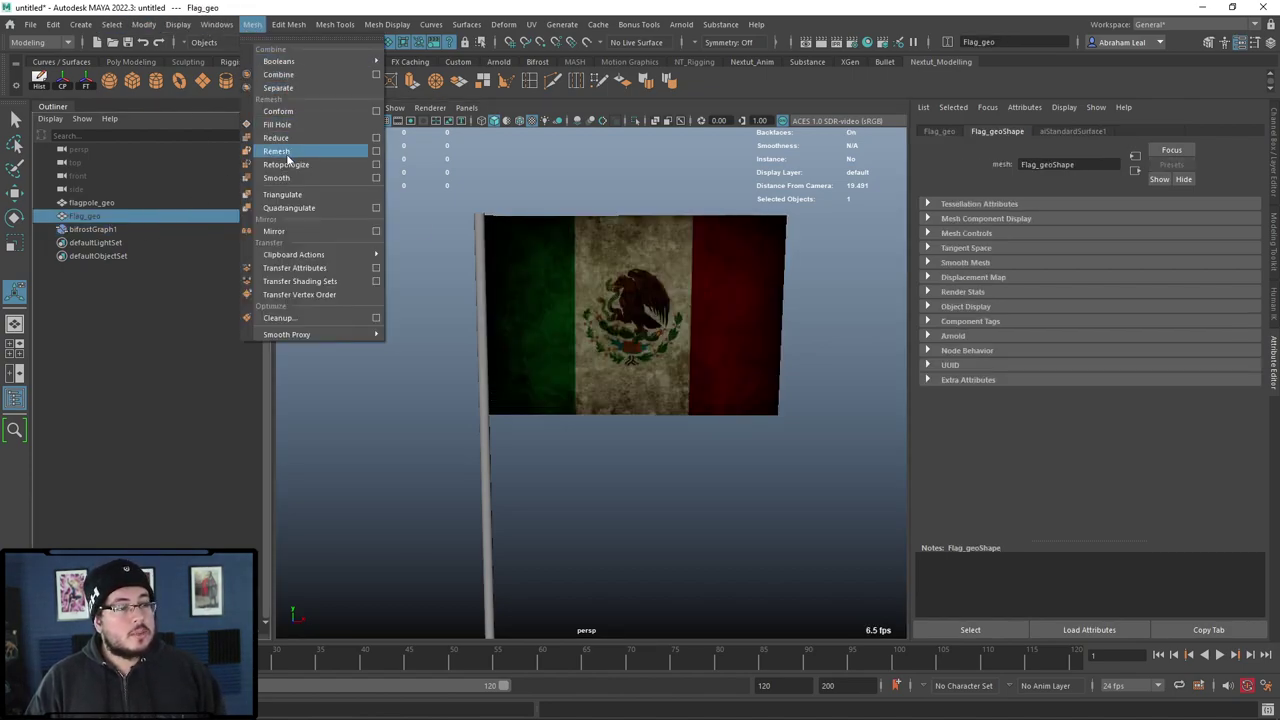
{"action": "left_click", "coordinate": [277, 177]}
{"action": "left_click", "coordinate": [806, 260]}
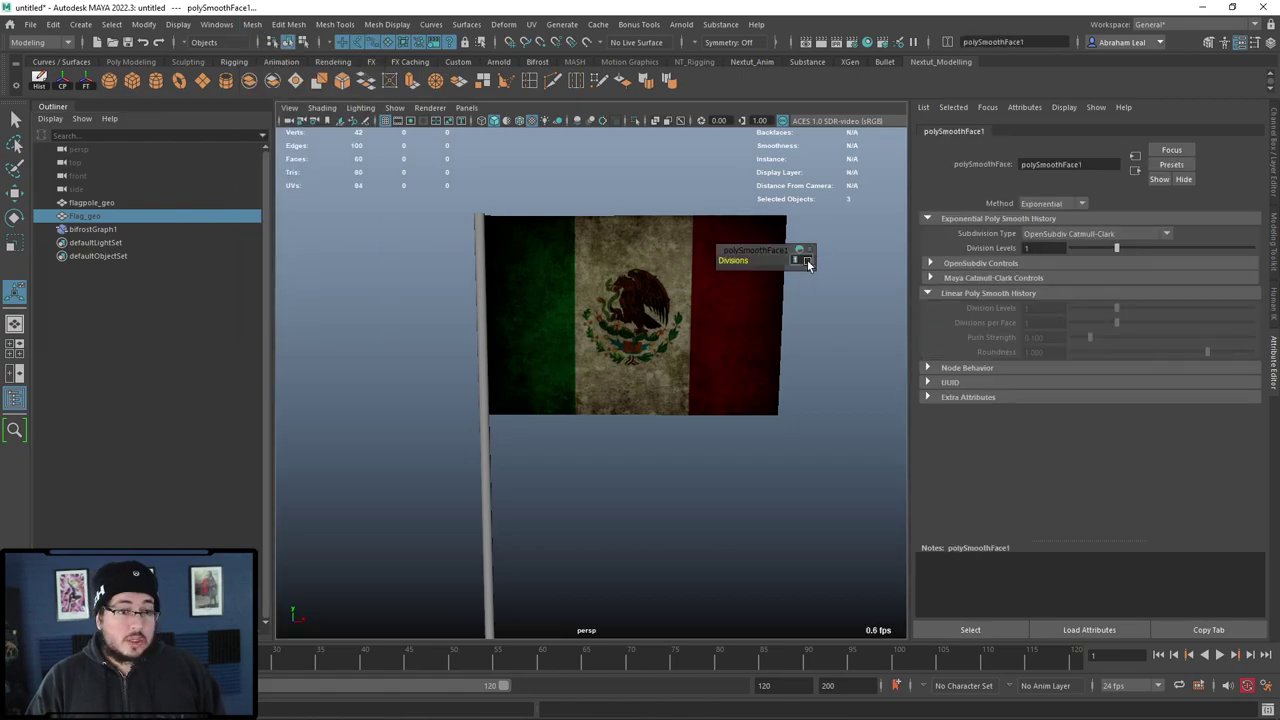
{"action": "left_click", "coordinate": [830, 378]}
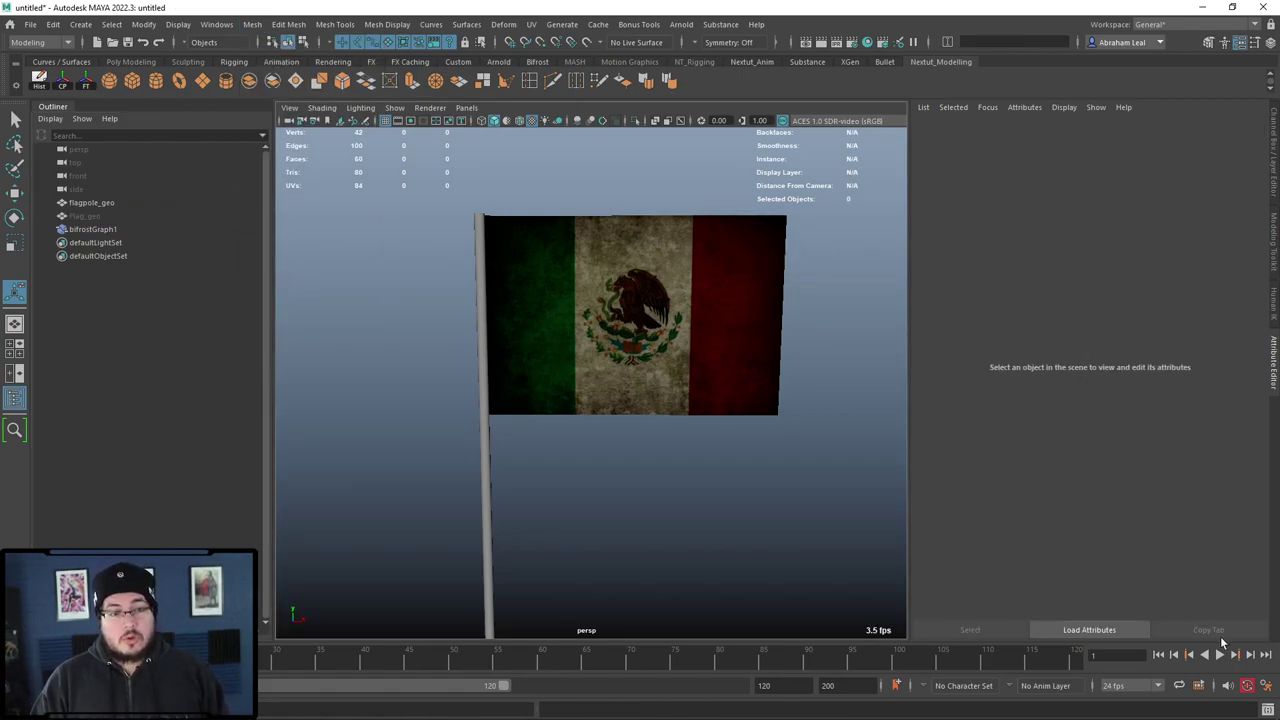
{"action": "left_click", "coordinate": [1220, 655]}
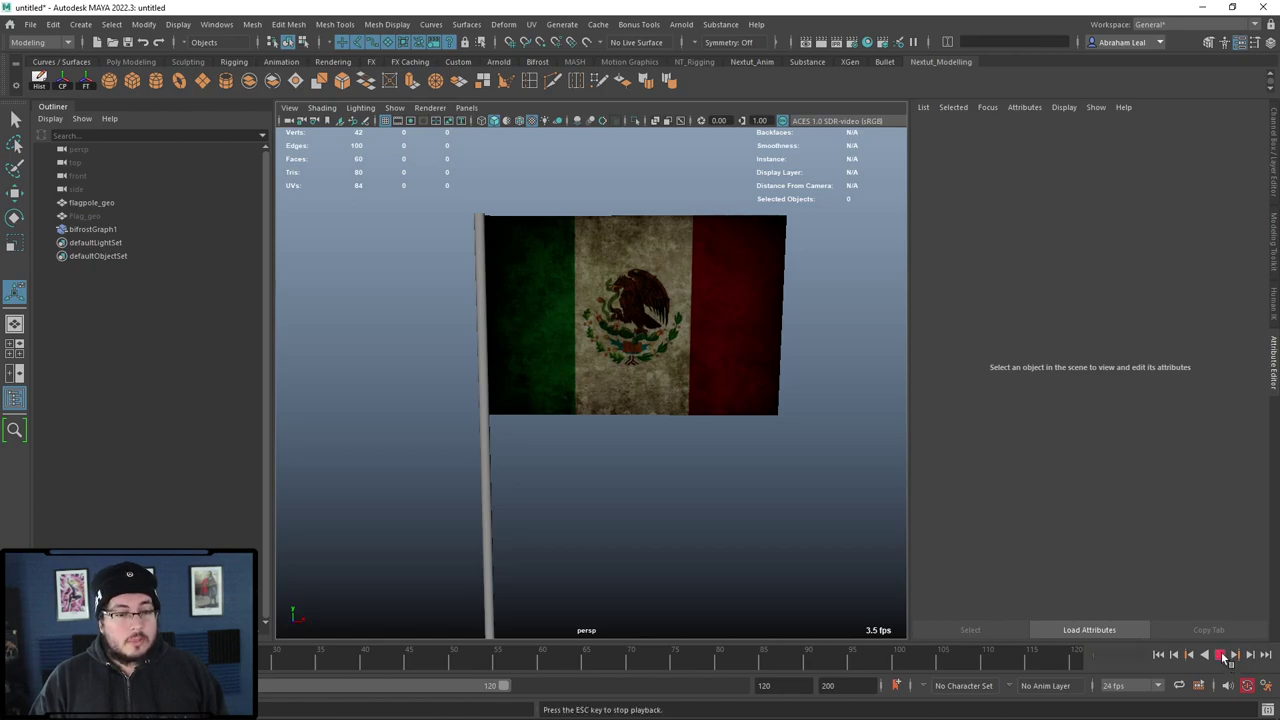
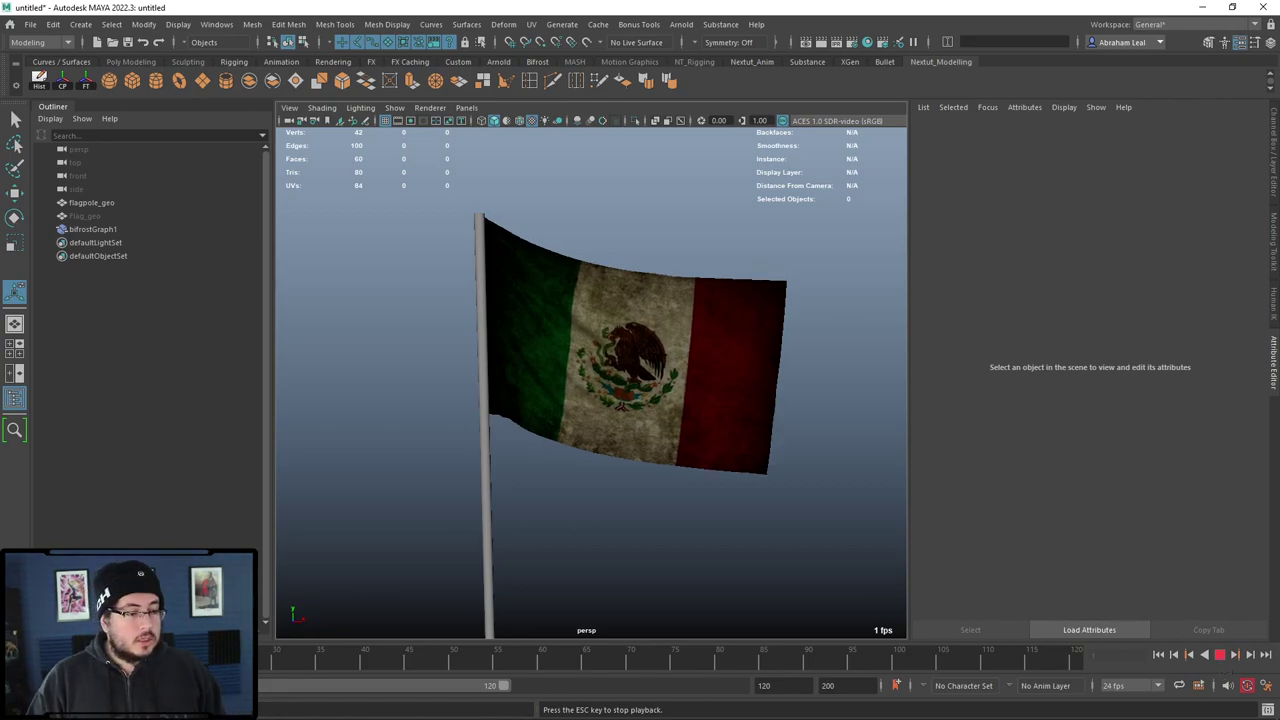
{"action": "key", "text": "Escape"}
Step: Insert a file_cache node between simulate_mpm's cloth_mesh and the output's cloth_mesh, using its objects and out_objects ports
{"action": "key", "text": "alt+Tab"}
{"action": "middle_click_drag", "start_coordinate": [879, 476], "coordinate": [606, 489], "text": "alt"}
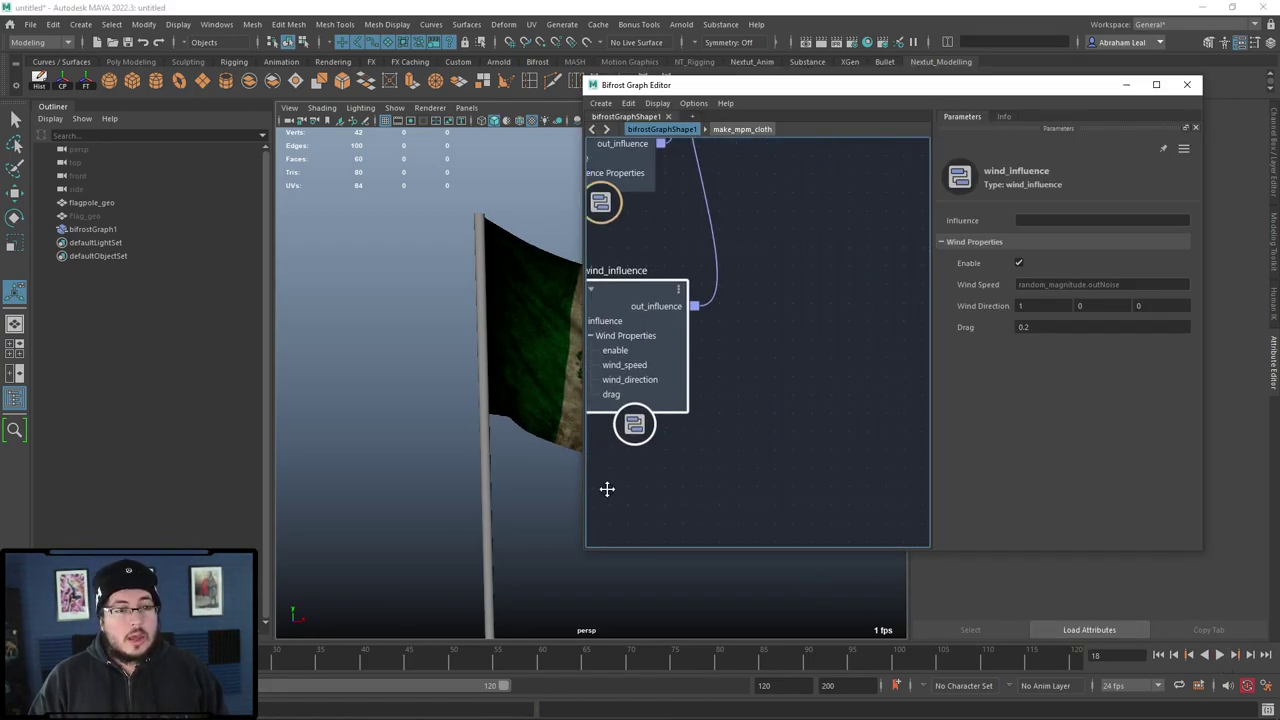
{"action": "scroll", "coordinate": [770, 330], "scroll_direction": "down", "scroll_amount": 2}
{"action": "middle_click_drag", "start_coordinate": [770, 330], "coordinate": [712, 537], "text": "alt"}
{"action": "left_click_drag", "start_coordinate": [822, 216], "coordinate": [896, 223]}
{"action": "key", "text": "Tab"}
{"action": "type", "text": "file_cache"}
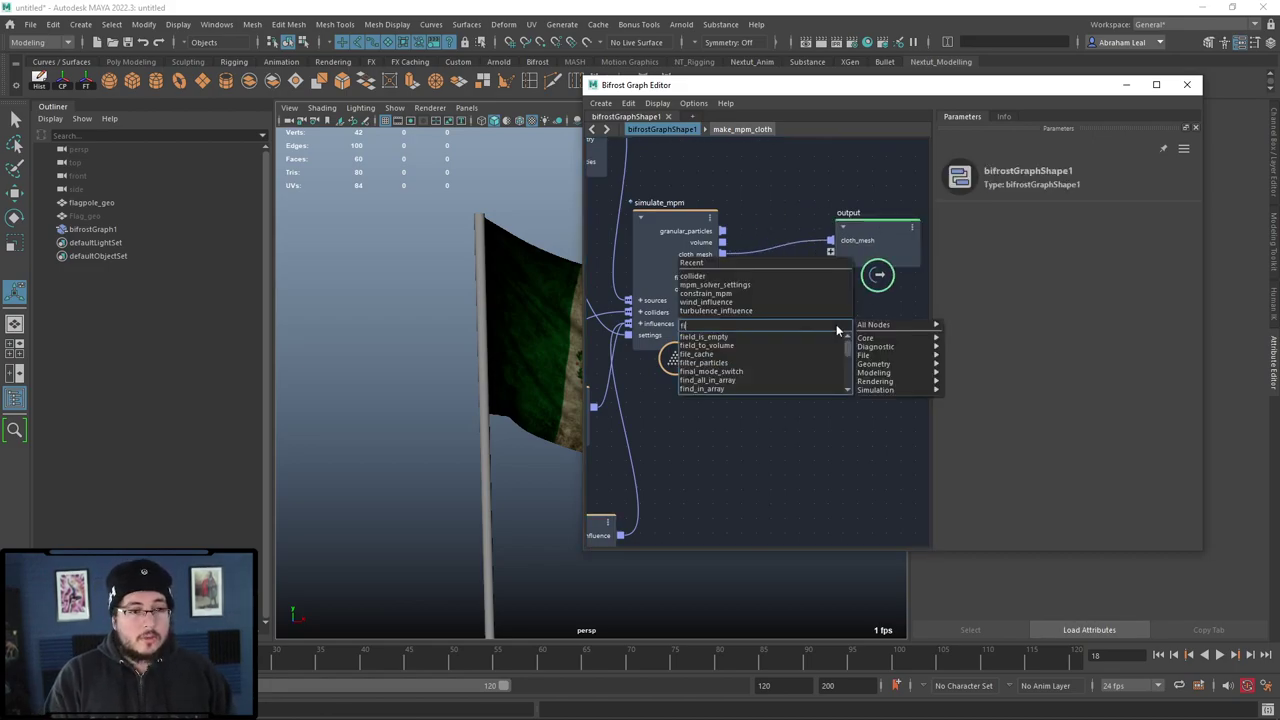
{"action": "key", "text": "Return"}
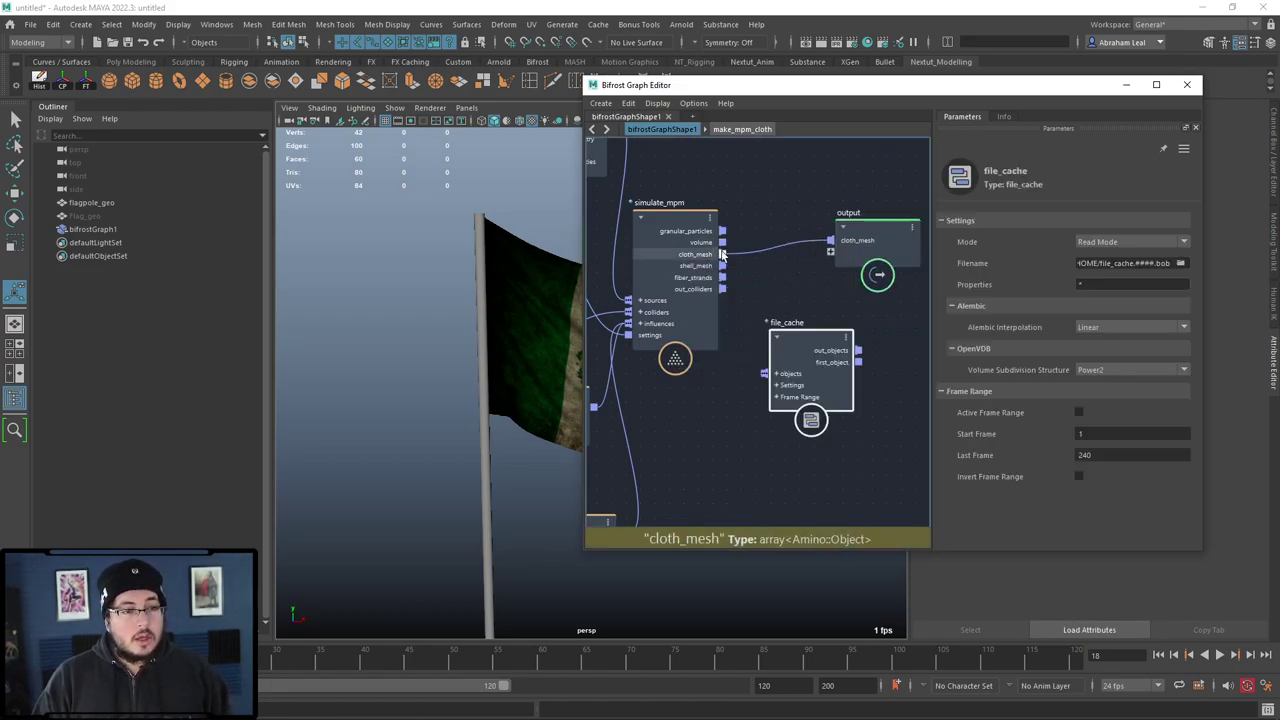
{"action": "left_click_drag", "start_coordinate": [776, 358], "coordinate": [766, 374]}
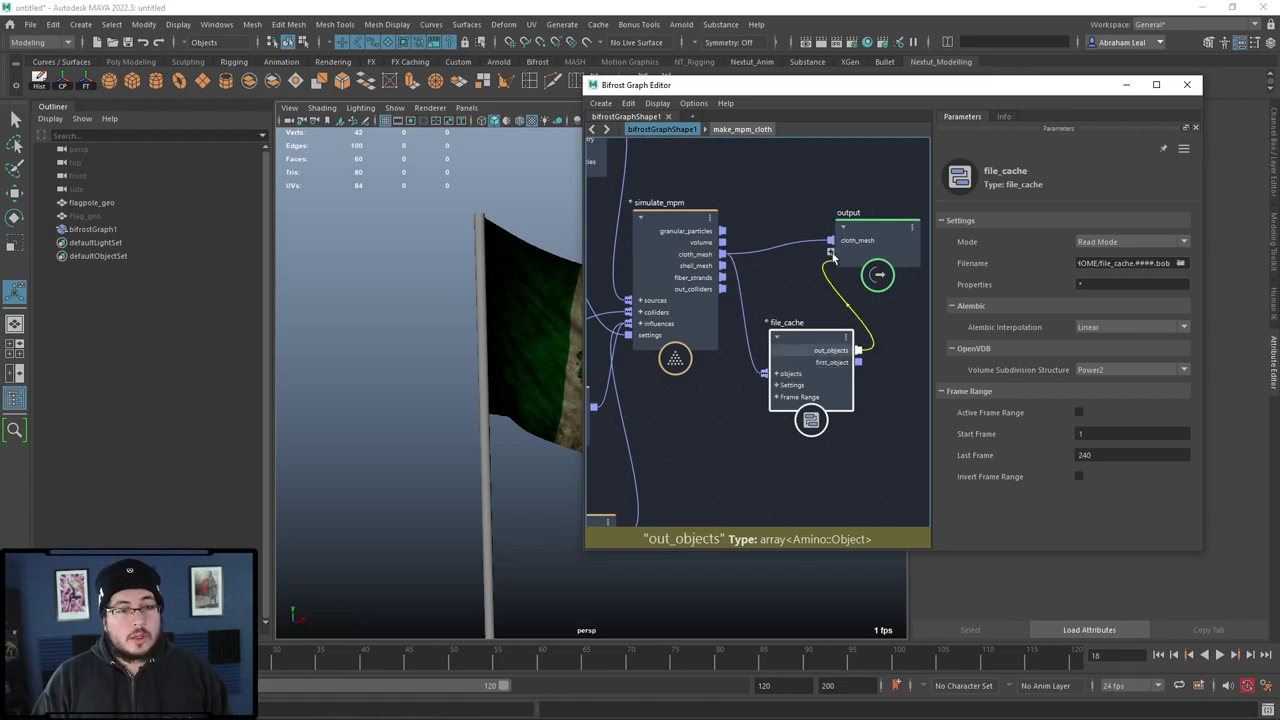
{"action": "left_click_drag", "start_coordinate": [835, 241], "coordinate": [832, 241]}
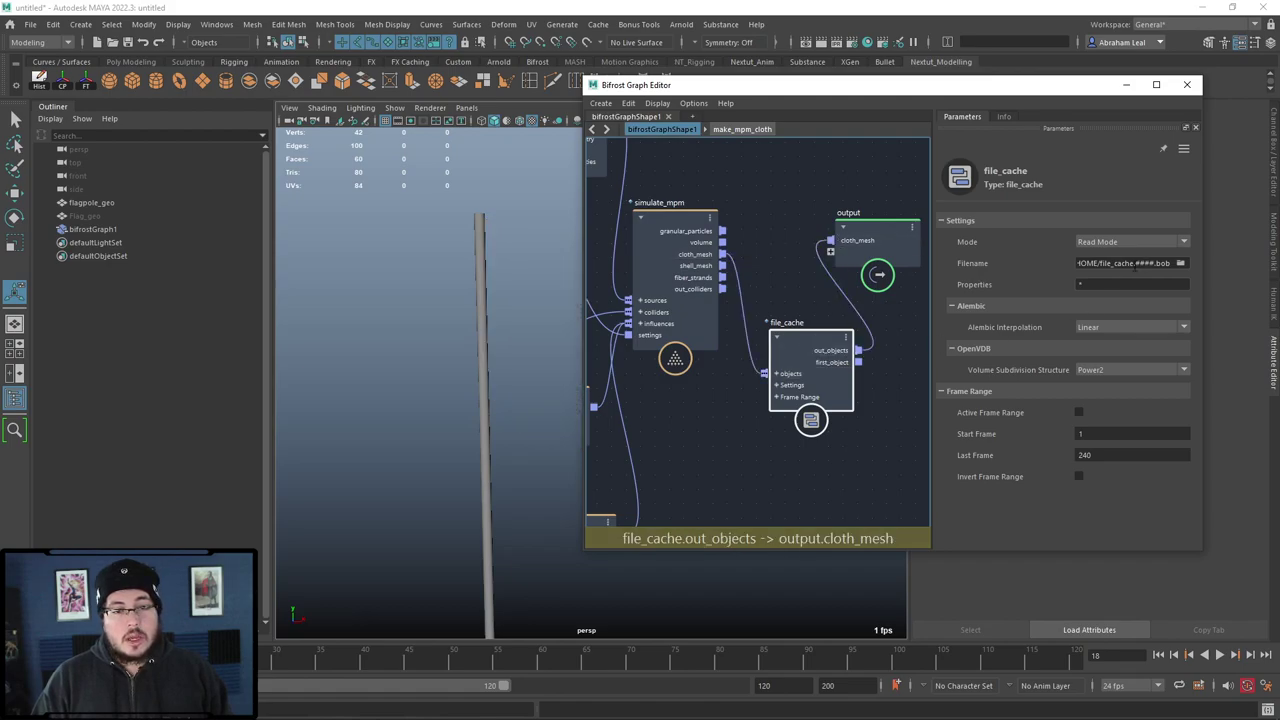
Step: Set the file_cache filename to Mexico.####.bob in the Nextut_Live project's cache/bifrost folder
{"action": "left_click", "coordinate": [1181, 263]}
{"action": "scroll", "coordinate": [655, 255], "scroll_direction": "up", "scroll_amount": 5}
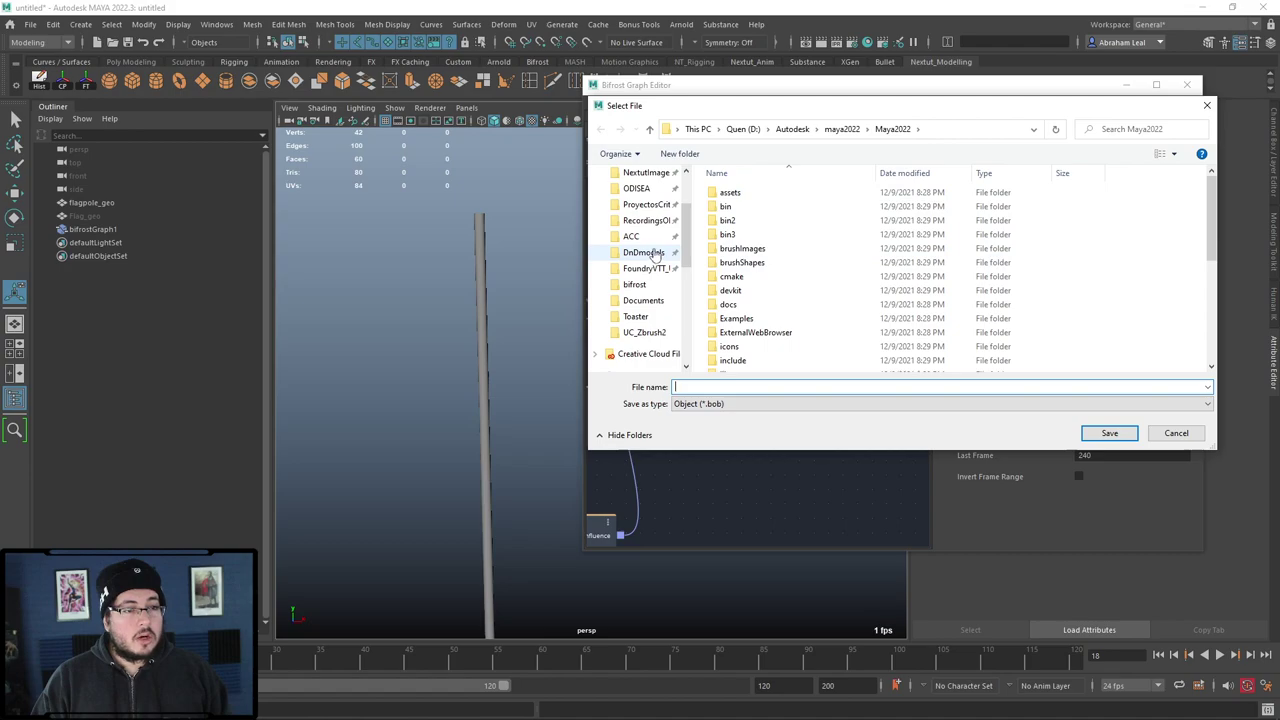
{"action": "left_click", "coordinate": [646, 204]}
{"action": "left_click", "coordinate": [730, 220]}
{"action": "double_click", "coordinate": [727, 206]}
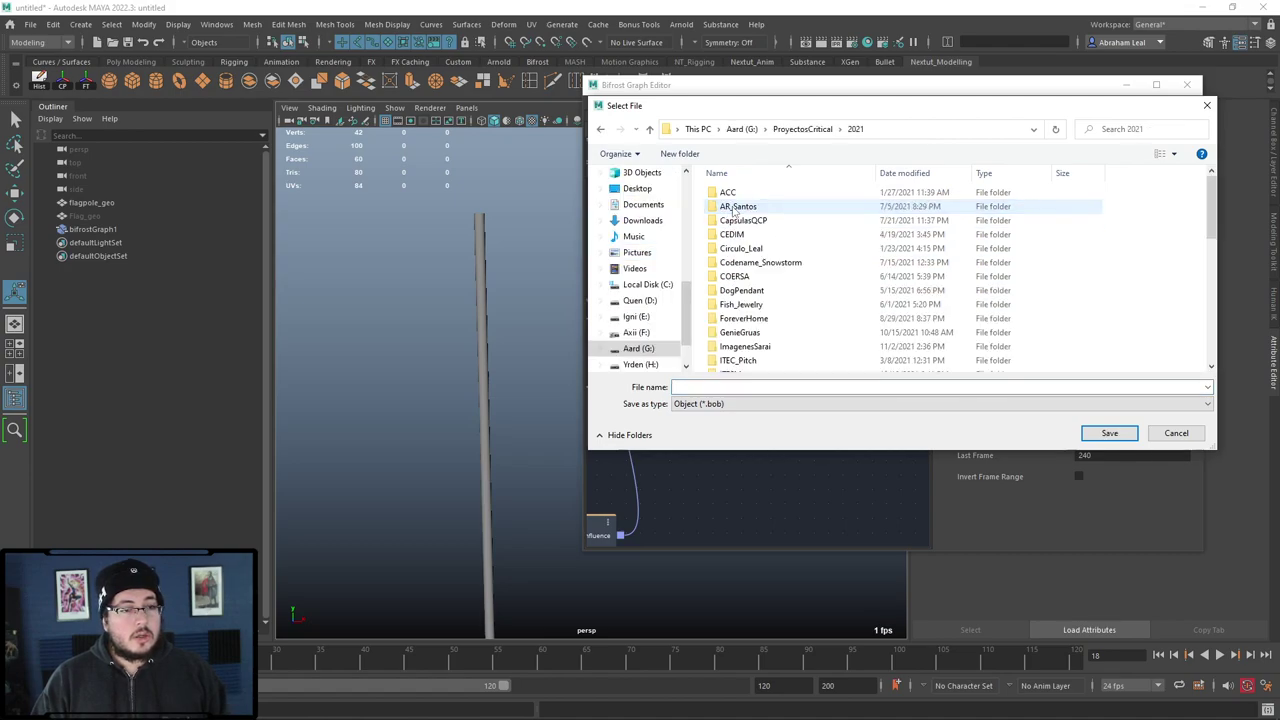
{"action": "scroll", "coordinate": [650, 218], "scroll_direction": "up", "scroll_amount": 2}
{"action": "scroll", "coordinate": [650, 218], "scroll_direction": "up", "scroll_amount": 4}
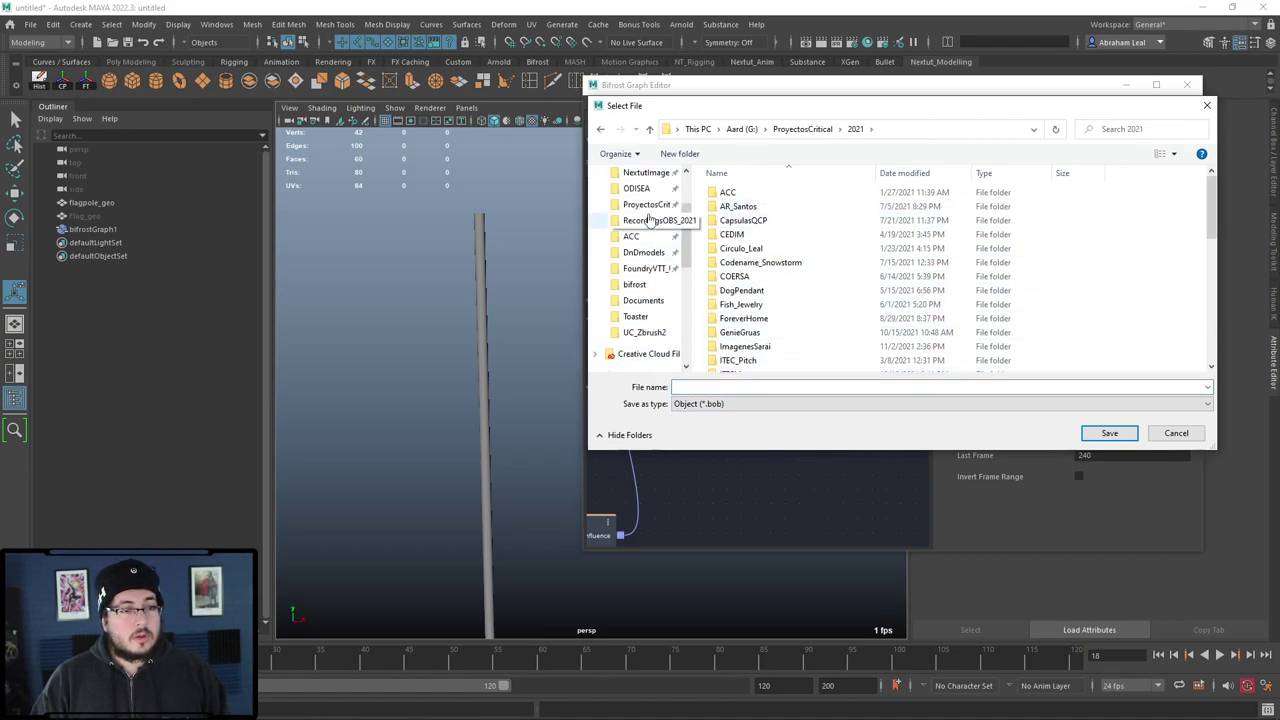
{"action": "left_click", "coordinate": [646, 220]}
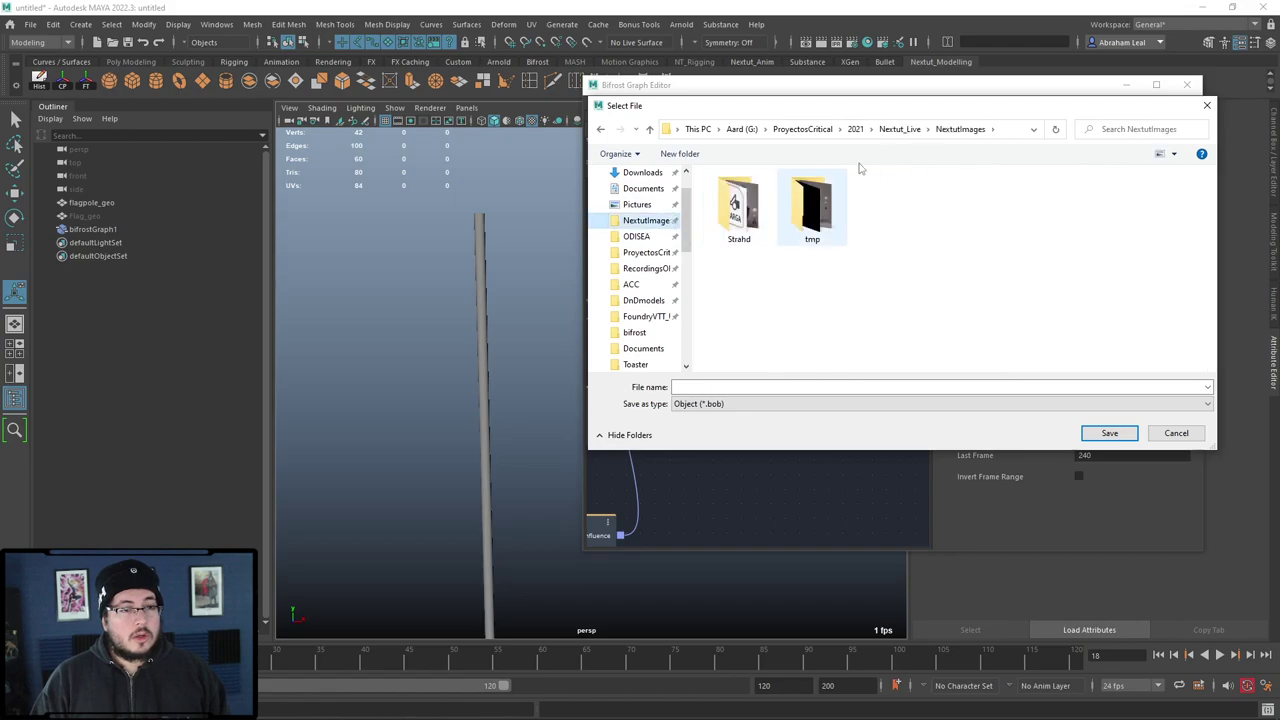
{"action": "left_click", "coordinate": [899, 129]}
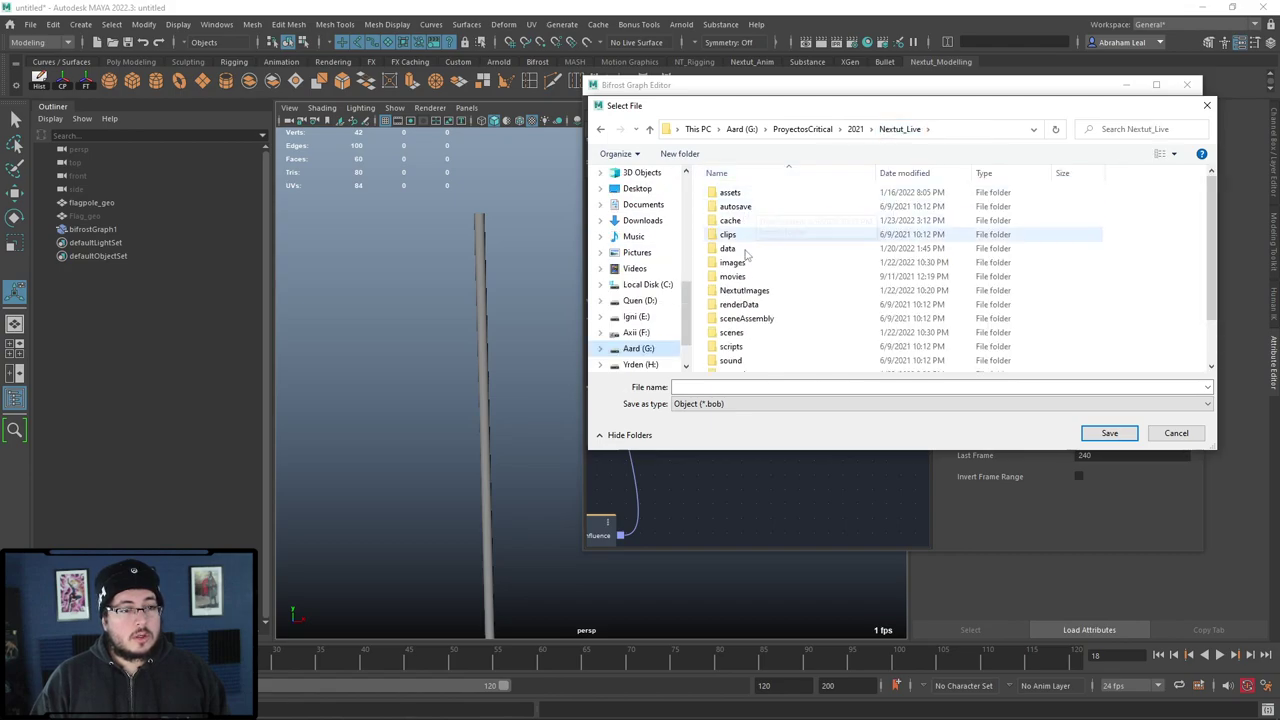
{"action": "double_click", "coordinate": [730, 220]}
{"action": "double_click", "coordinate": [735, 206]}
{"action": "left_click", "coordinate": [764, 387]}
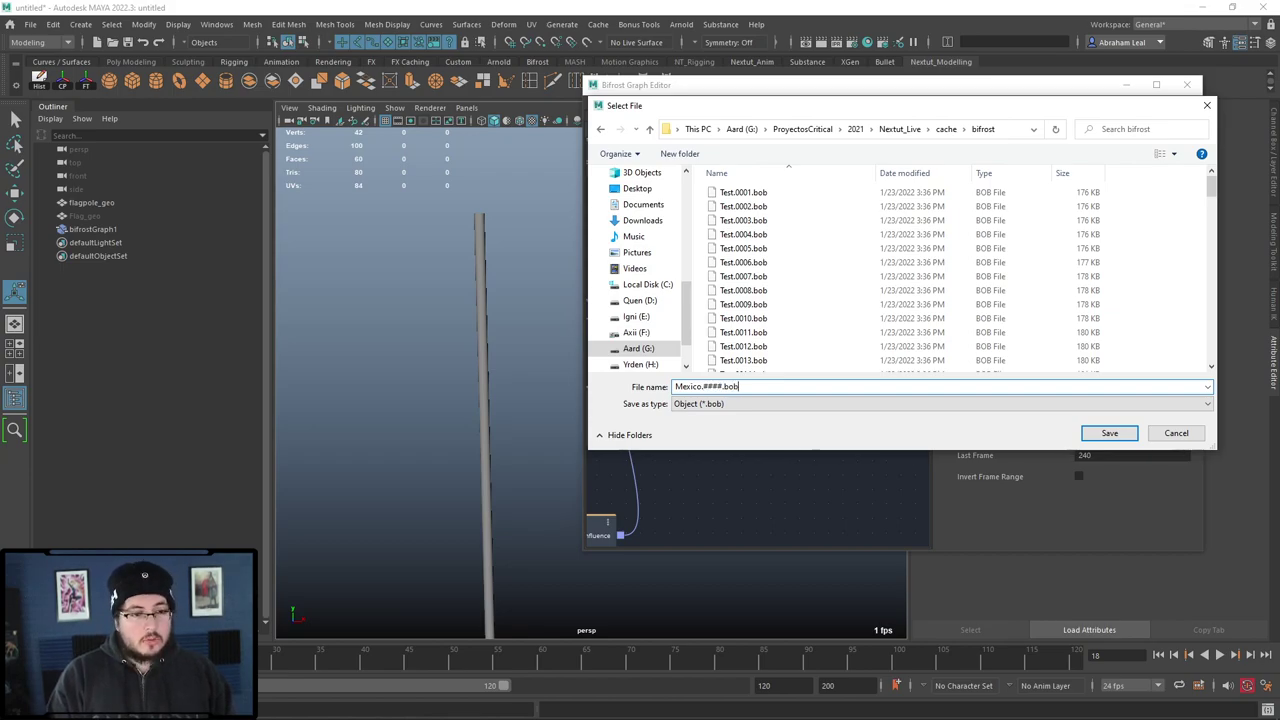
{"action": "key", "text": "Return"}
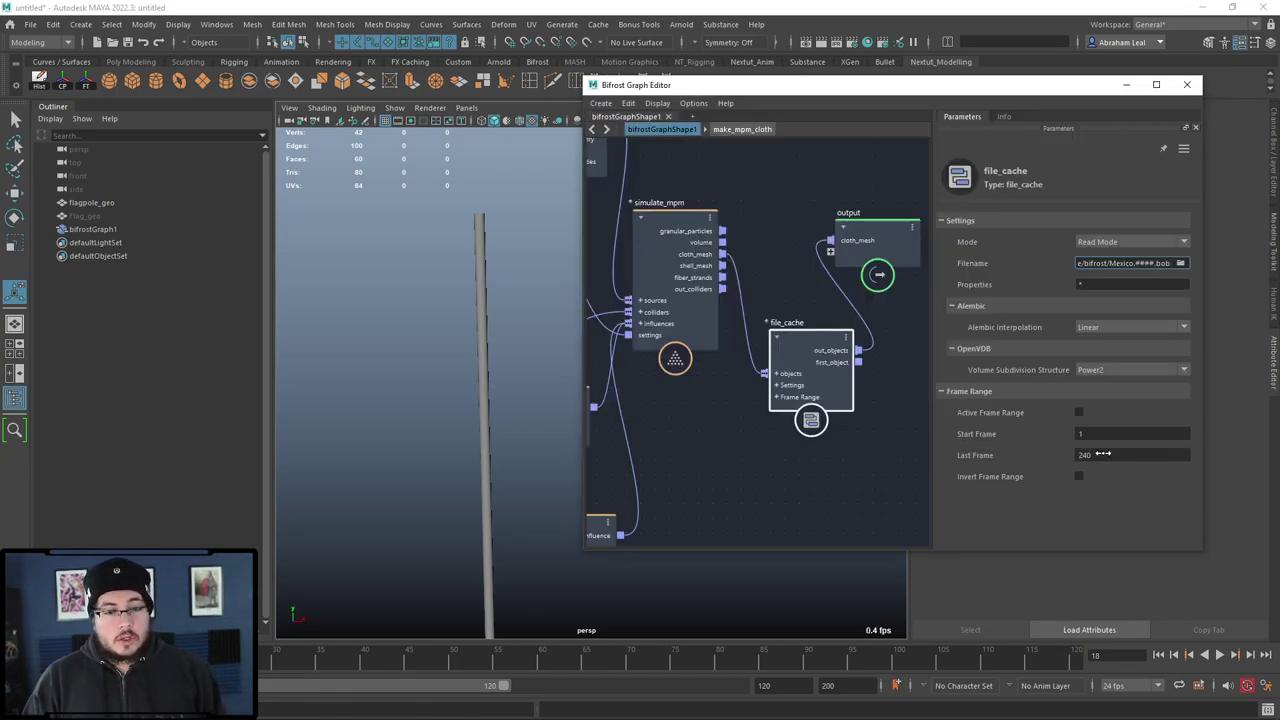
Step: Set the file_cache last frame to 120 and its mode to Write Mode
{"action": "left_click_drag", "start_coordinate": [1102, 454], "coordinate": [1112, 455]}
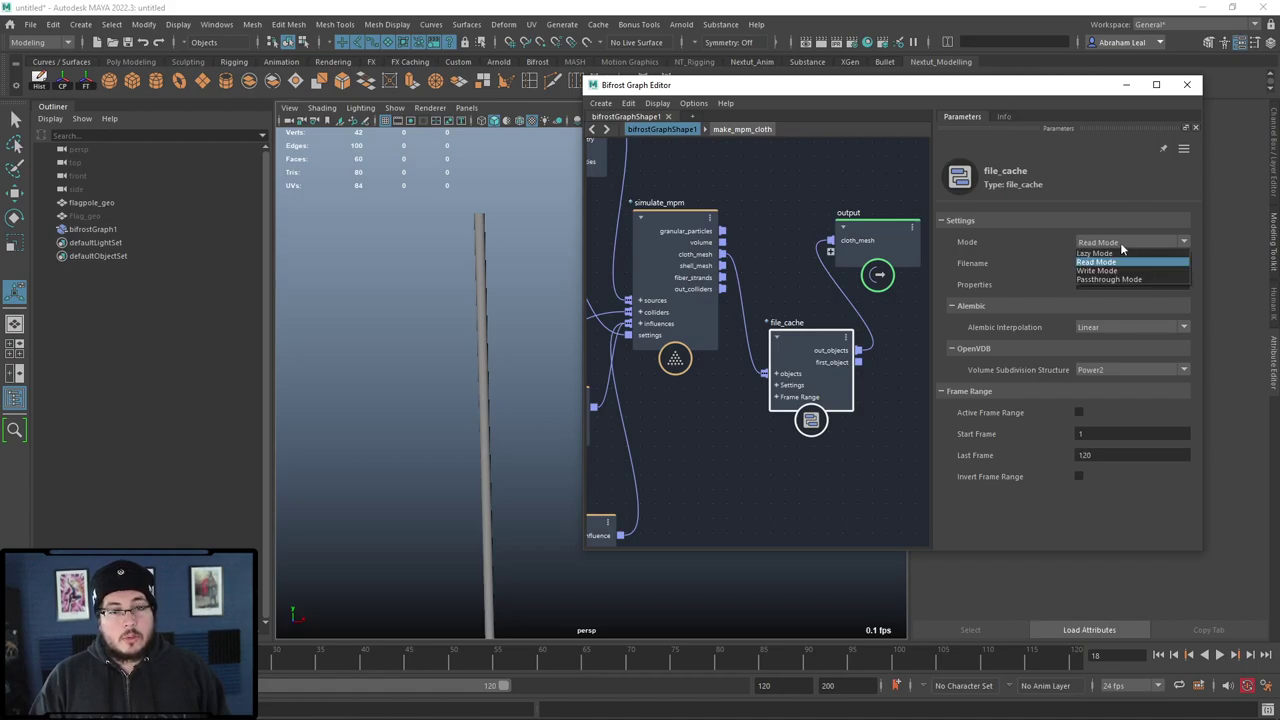
{"action": "left_click", "coordinate": [1110, 271]}
Step: Minimize the Bifrost Graph Editor and play the simulation to write the cache frames to disk
{"action": "left_click", "coordinate": [1127, 85]}
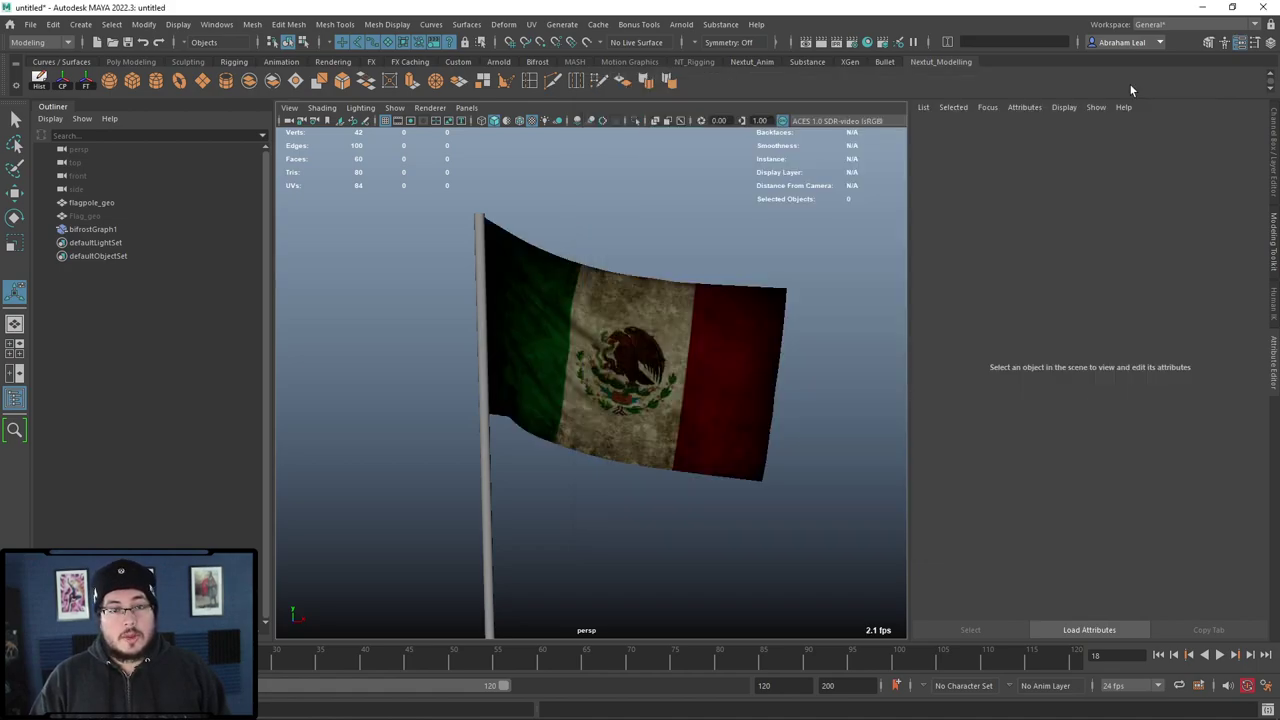
{"action": "left_click", "coordinate": [1188, 655]}
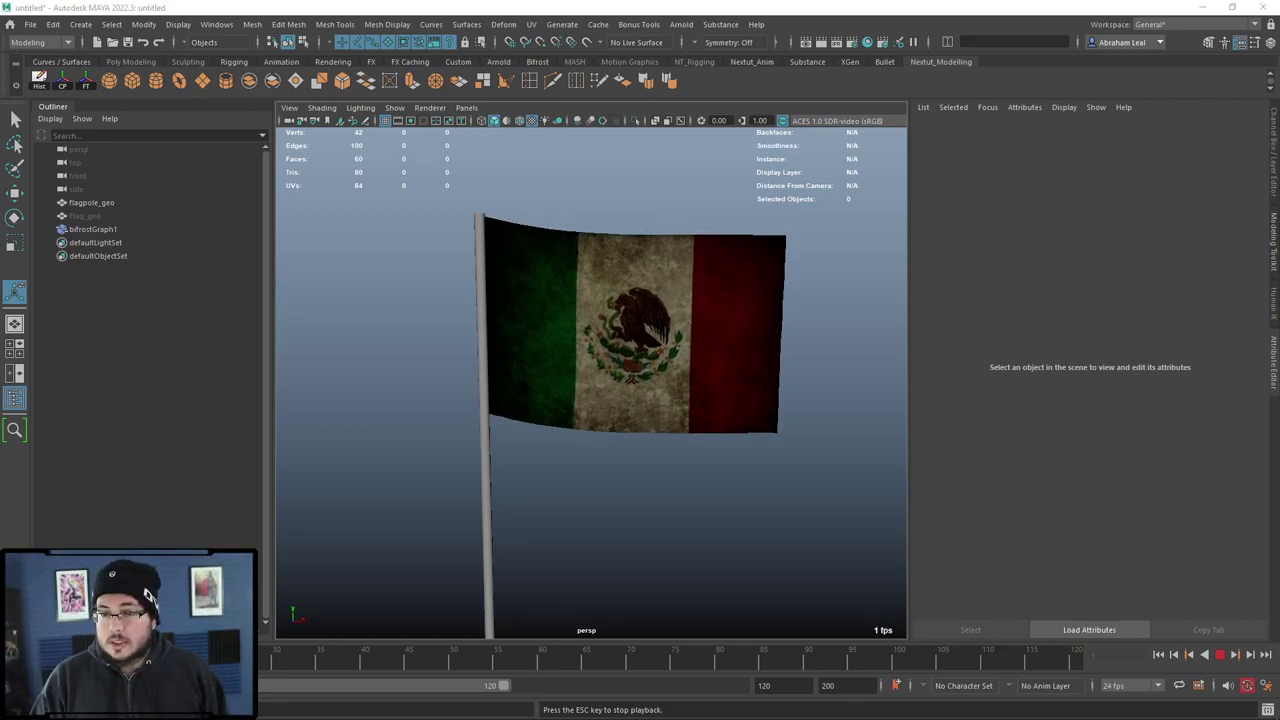
{"action": "key", "text": "Escape"}
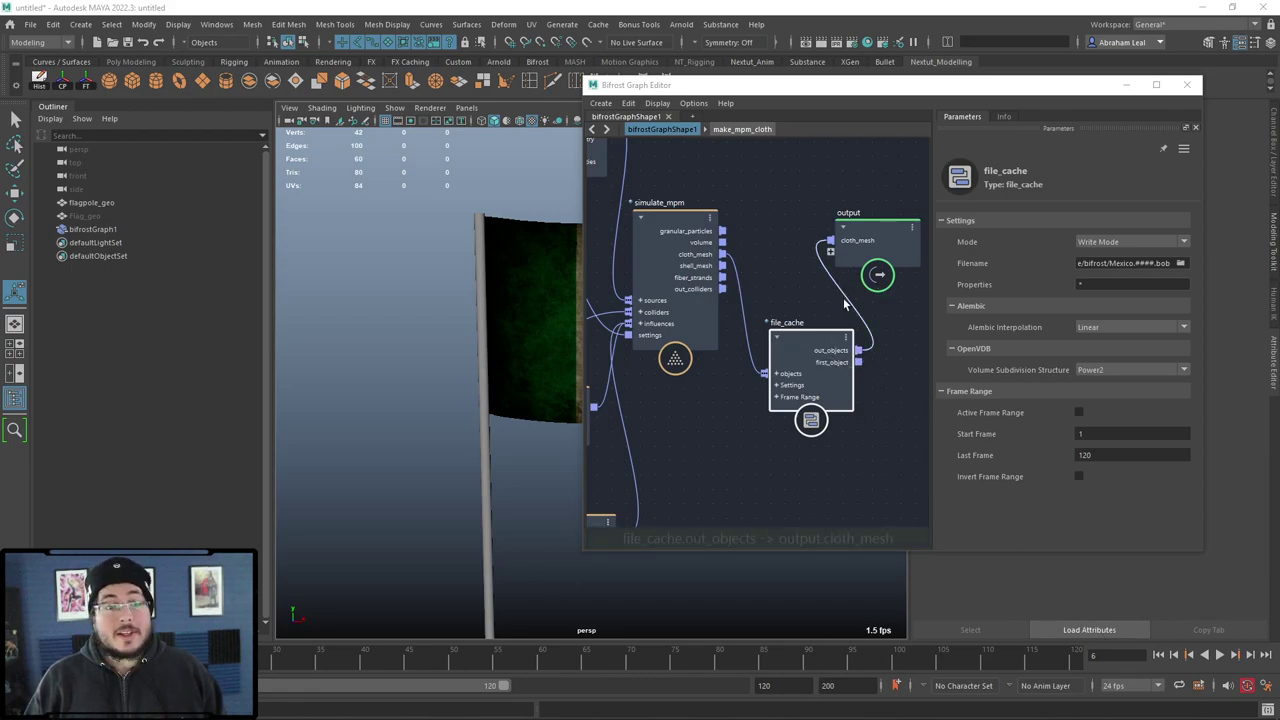
Step: Reposition the file_cache node, switch it to Read Mode, and close the Bifrost Graph Editor
{"action": "left_click_drag", "start_coordinate": [786, 316], "coordinate": [775, 300]}
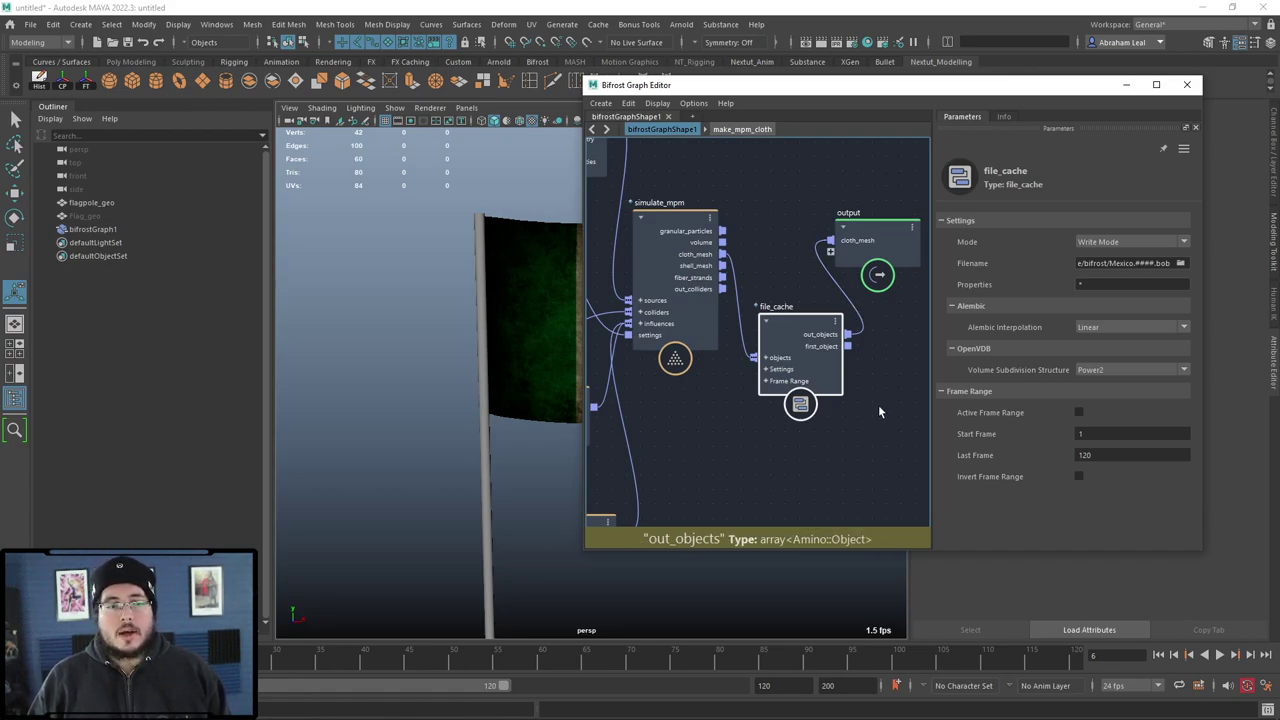
{"action": "left_click", "coordinate": [1126, 241]}
{"action": "left_click", "coordinate": [1110, 264]}
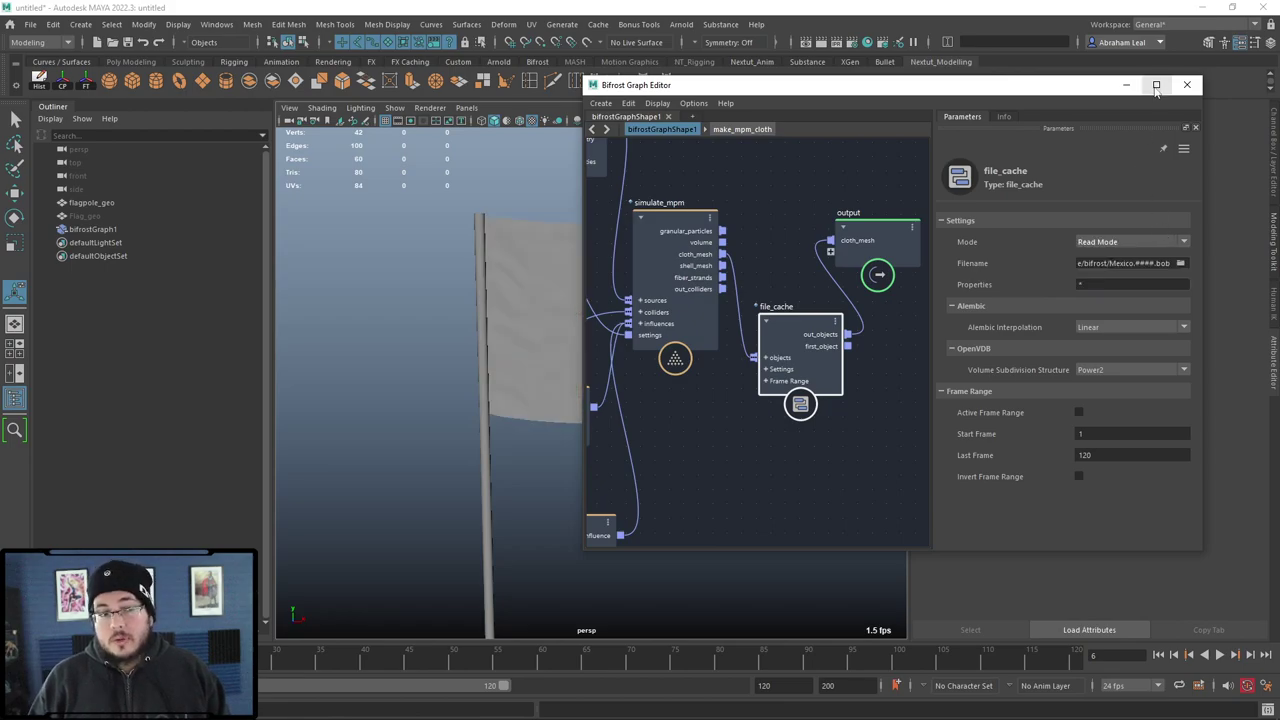
{"action": "left_click", "coordinate": [1187, 84]}
Step: Play the cached flag animation from the first frame and stop it
{"action": "left_click", "coordinate": [1160, 654]}
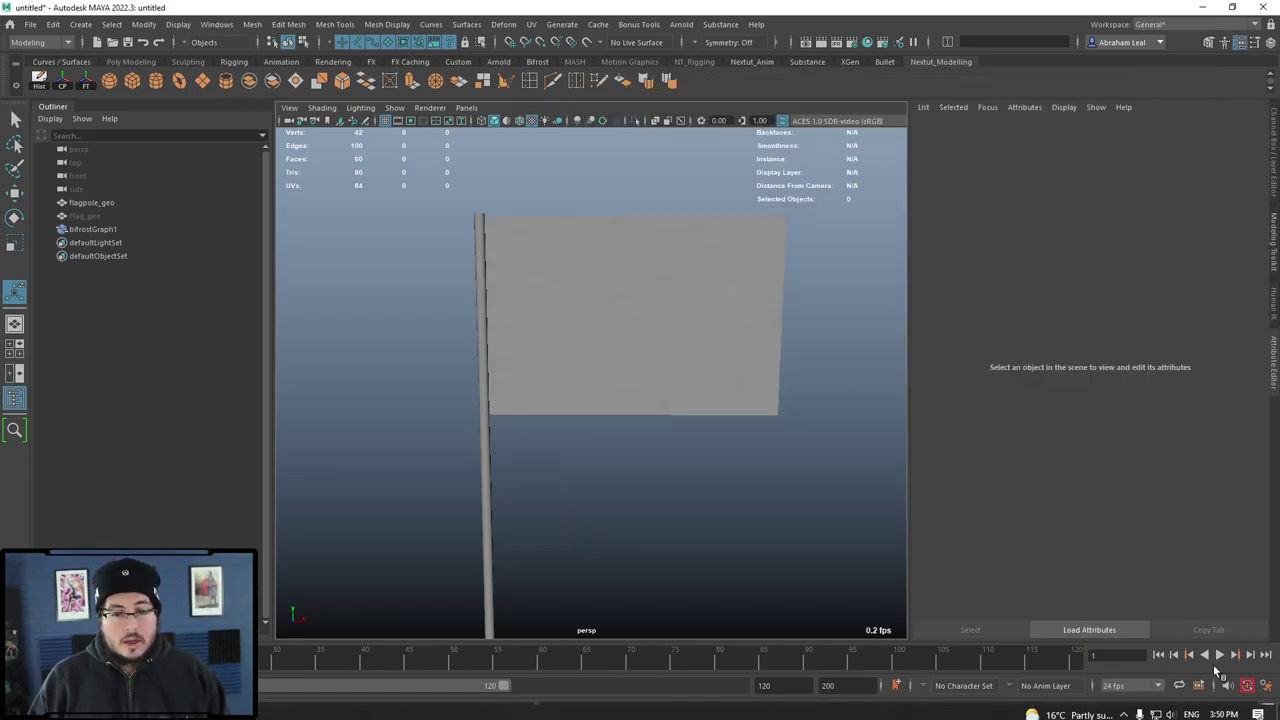
{"action": "left_click", "coordinate": [1219, 654]}
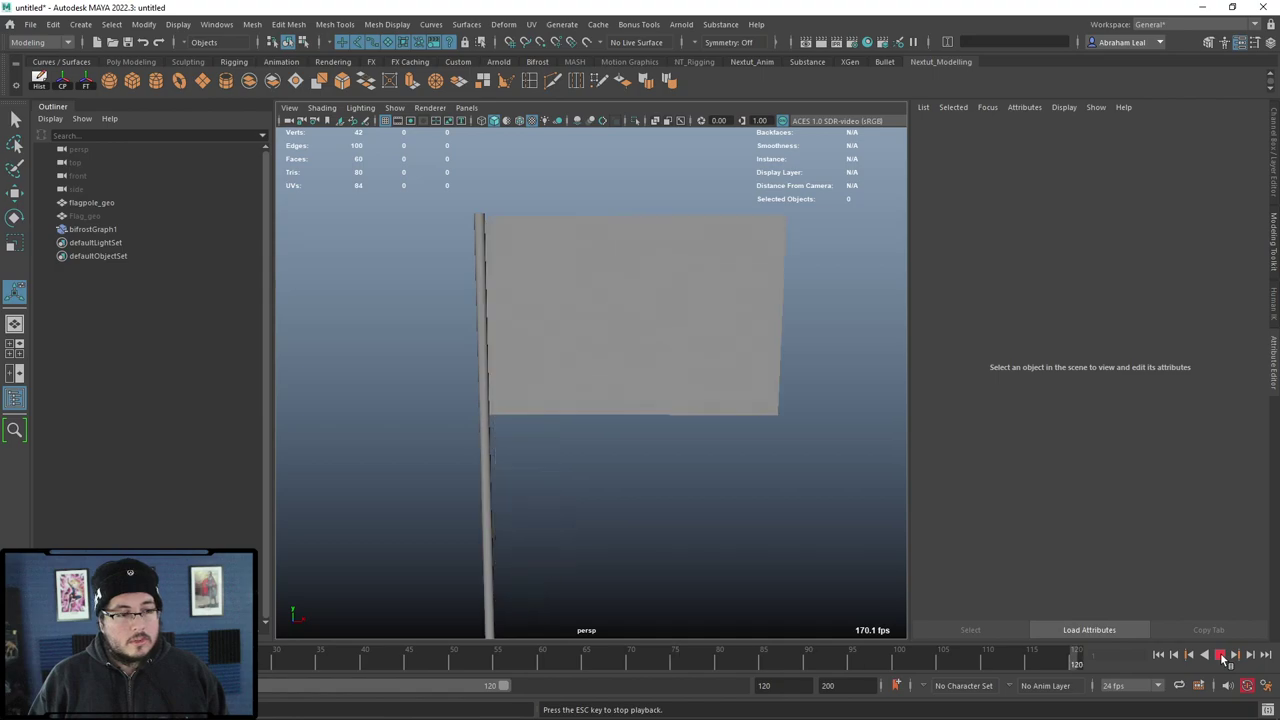
{"action": "left_click", "coordinate": [1219, 654]}
Step: Set the timeline's playback speed to real-time 24 fps
{"action": "right_click", "coordinate": [997, 660]}
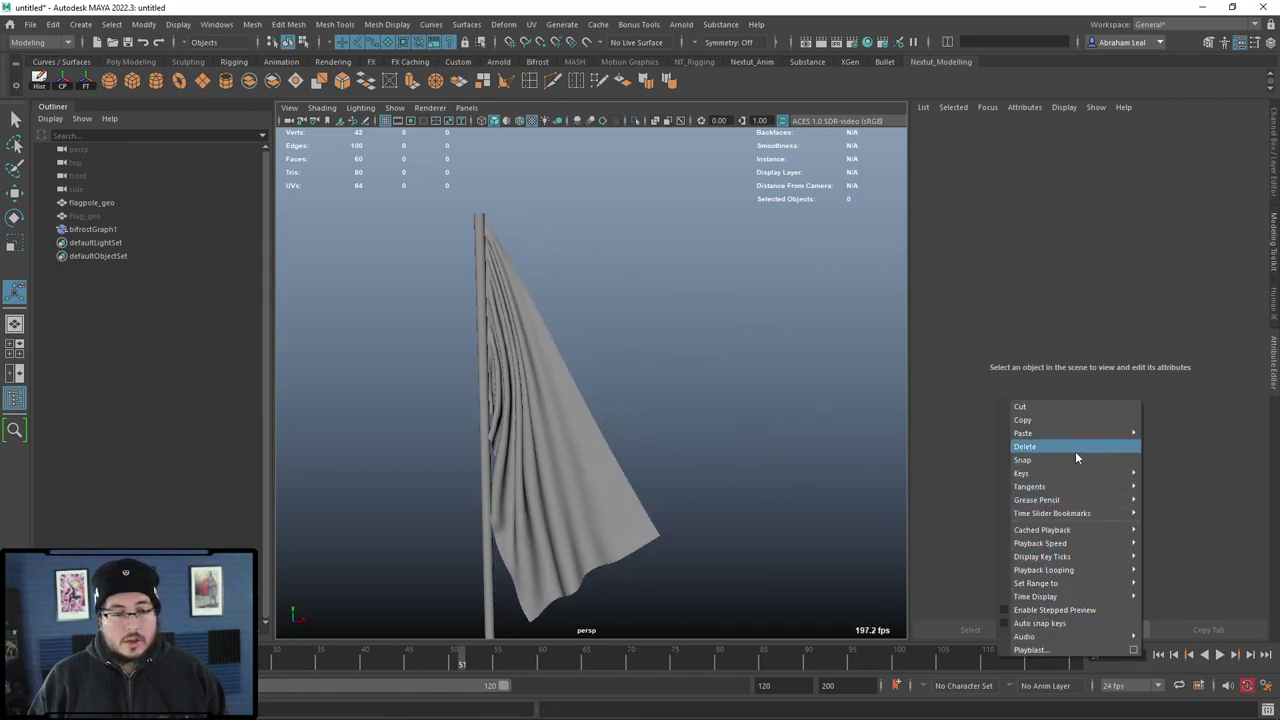
{"action": "mouse_move", "coordinate": [1092, 584]}
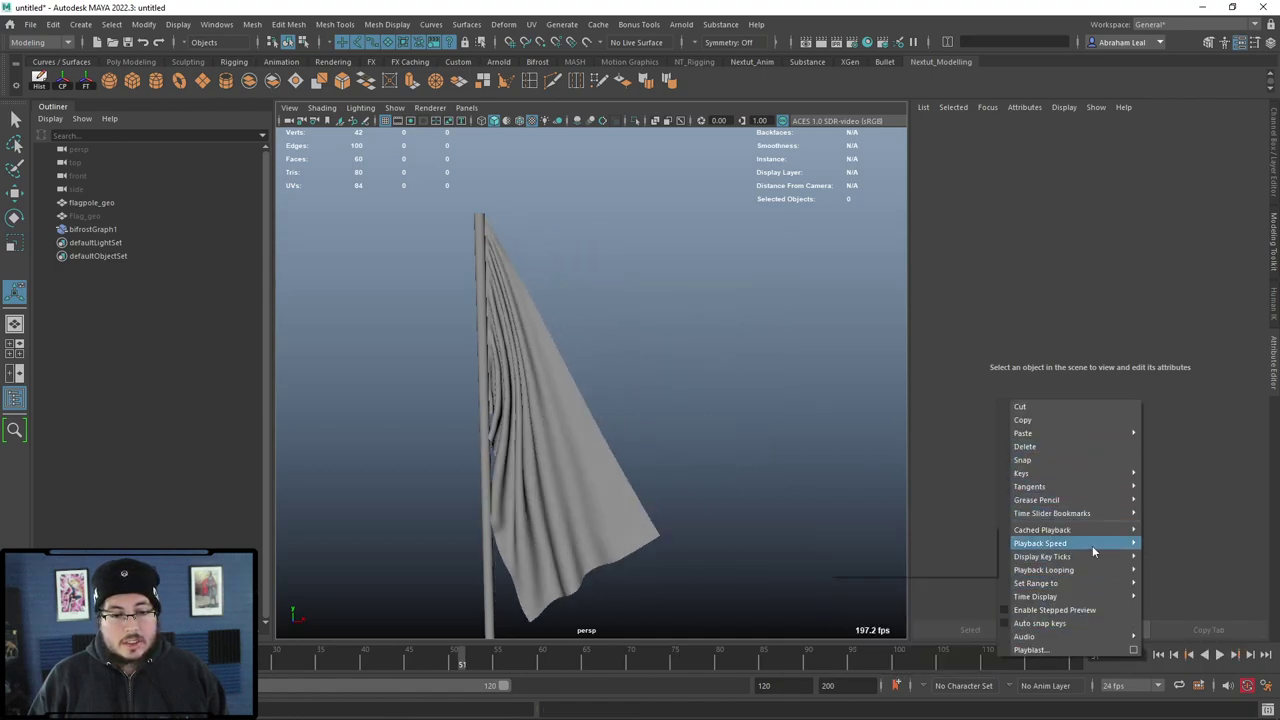
{"action": "mouse_move", "coordinate": [1092, 545]}
{"action": "left_click", "coordinate": [900, 544]}
Step: Replay the cached flag from the start at the new playback speed to review its motion
{"action": "left_click", "coordinate": [1158, 654]}
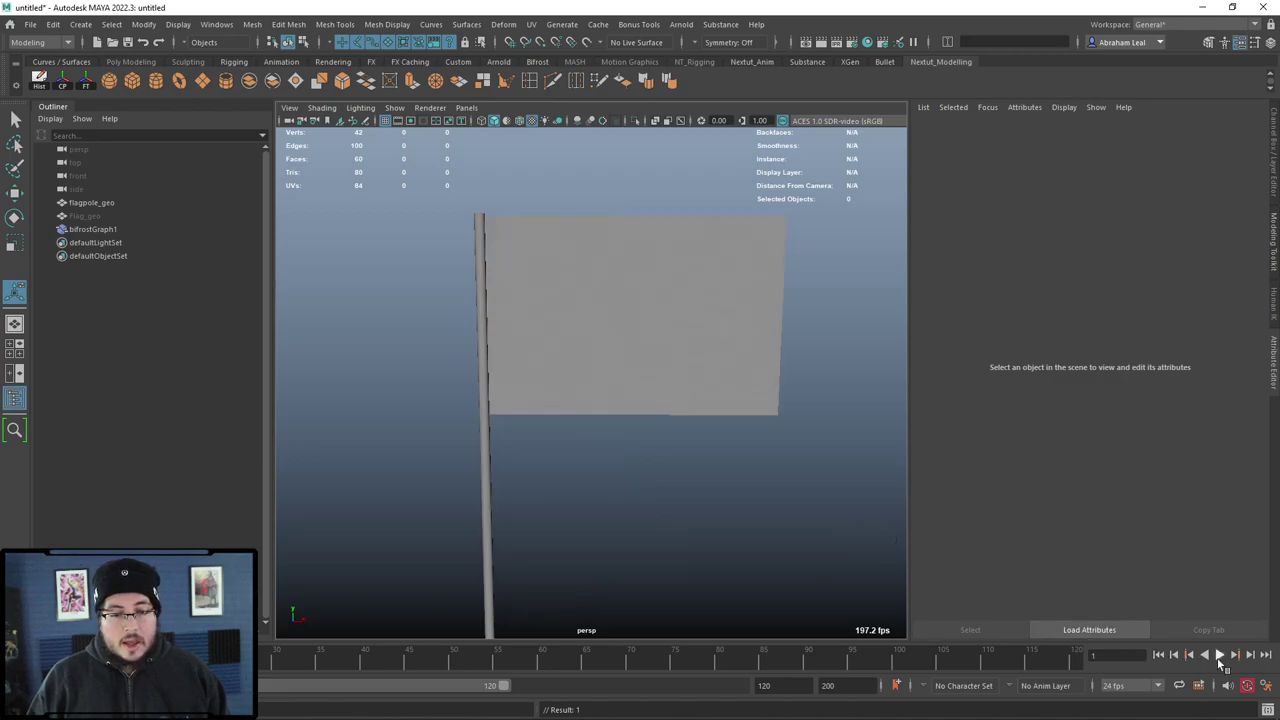
{"action": "left_click", "coordinate": [1219, 654]}
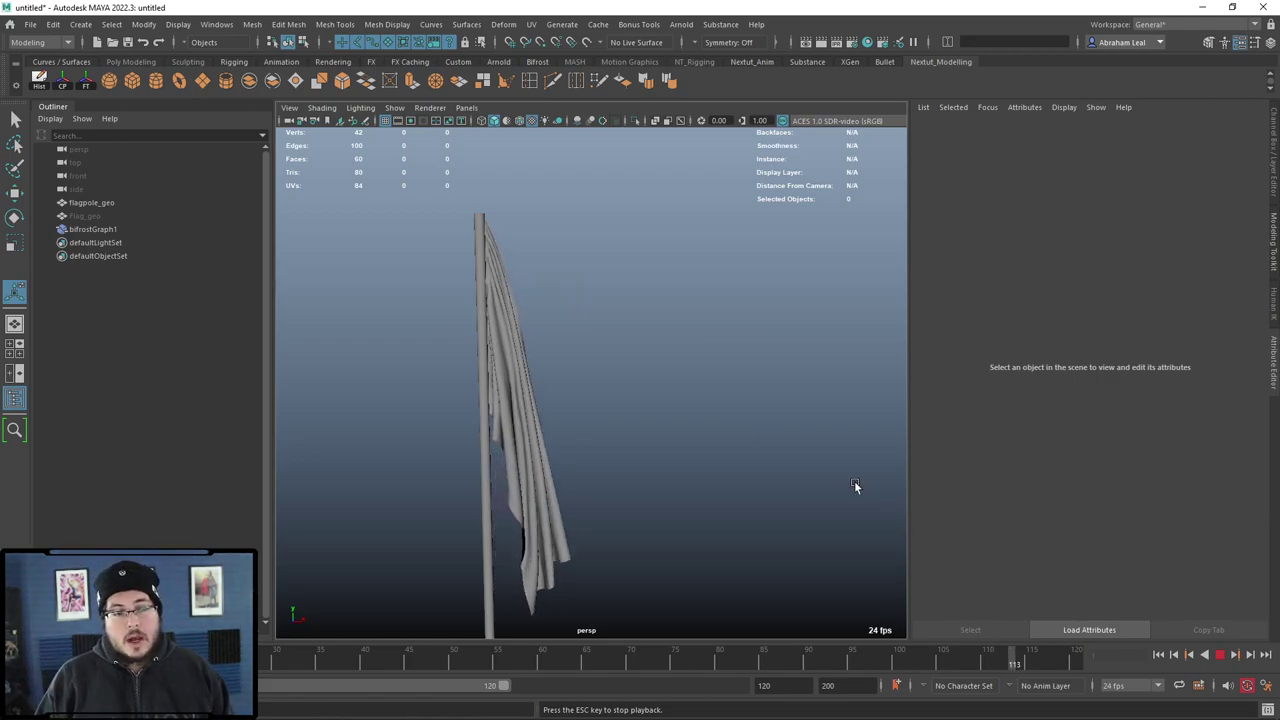
{"action": "left_click", "coordinate": [1220, 654]}
Step: Assign the existing aiStandardSurface1 flag material to the cached Bifrost flag
{"action": "left_click", "coordinate": [566, 437]}
{"action": "right_click", "coordinate": [577, 432]}
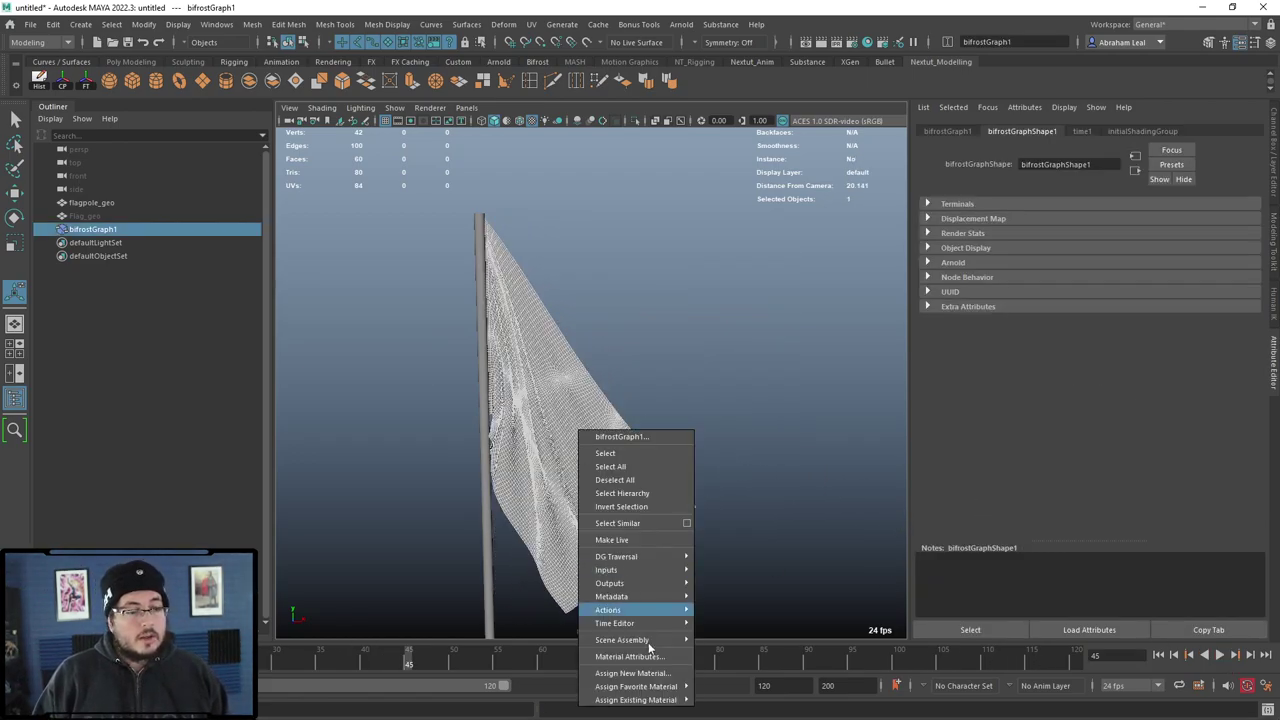
{"action": "left_click", "coordinate": [776, 650]}
{"action": "left_click", "coordinate": [785, 542]}
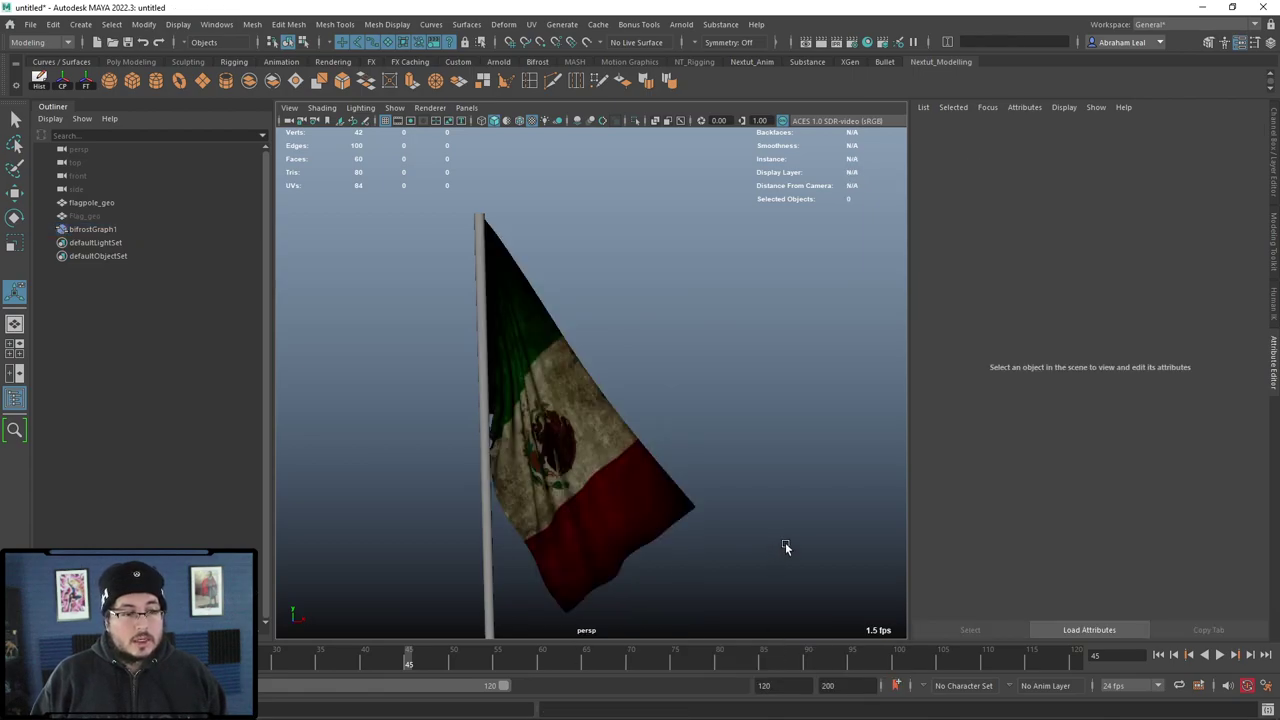
Step: Play the textured flag animation from the first frame, then scrub the timeline to frame 27
{"action": "left_click", "coordinate": [1158, 654]}
{"action": "left_click", "coordinate": [1219, 654]}
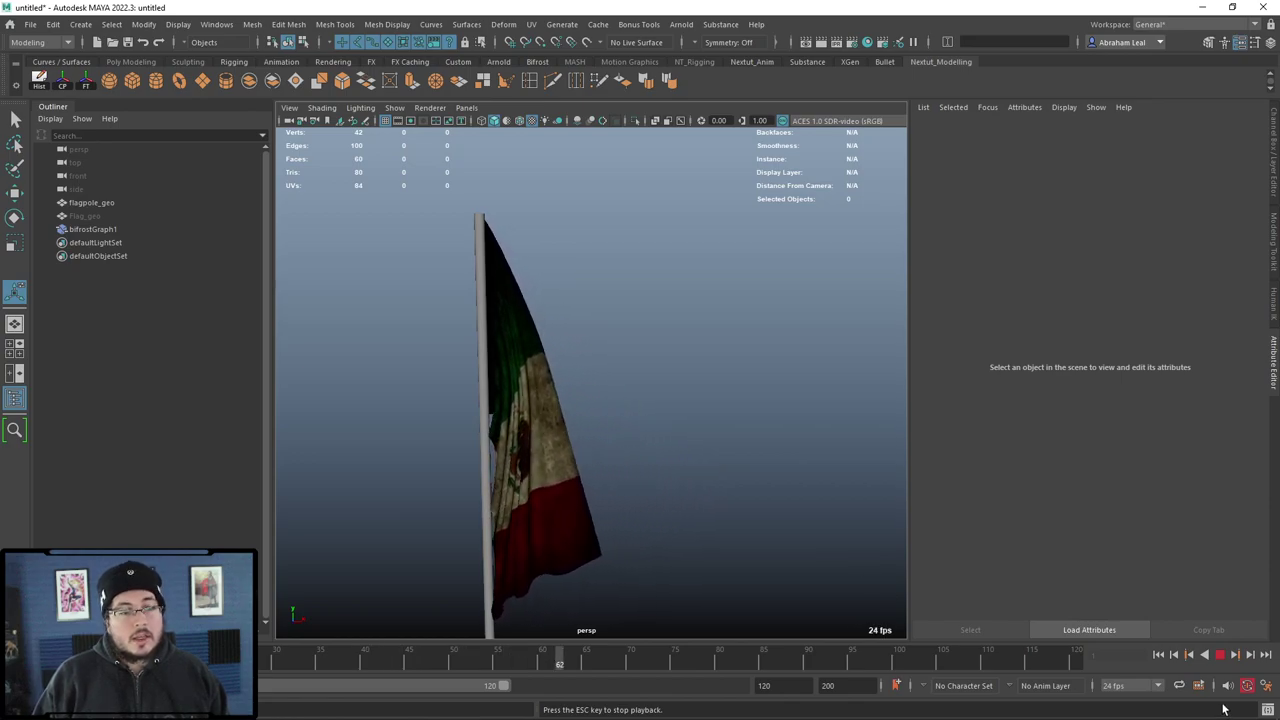
{"action": "mouse_move", "coordinate": [691, 650]}
{"action": "left_mouse_down"}
{"action": "mouse_move", "coordinate": [311, 610]}
{"action": "mouse_move", "coordinate": [200, 650]}
{"action": "mouse_move", "coordinate": [330, 648]}
{"action": "mouse_move", "coordinate": [470, 668]}
{"action": "mouse_move", "coordinate": [250, 672]}
{"action": "left_mouse_up"}
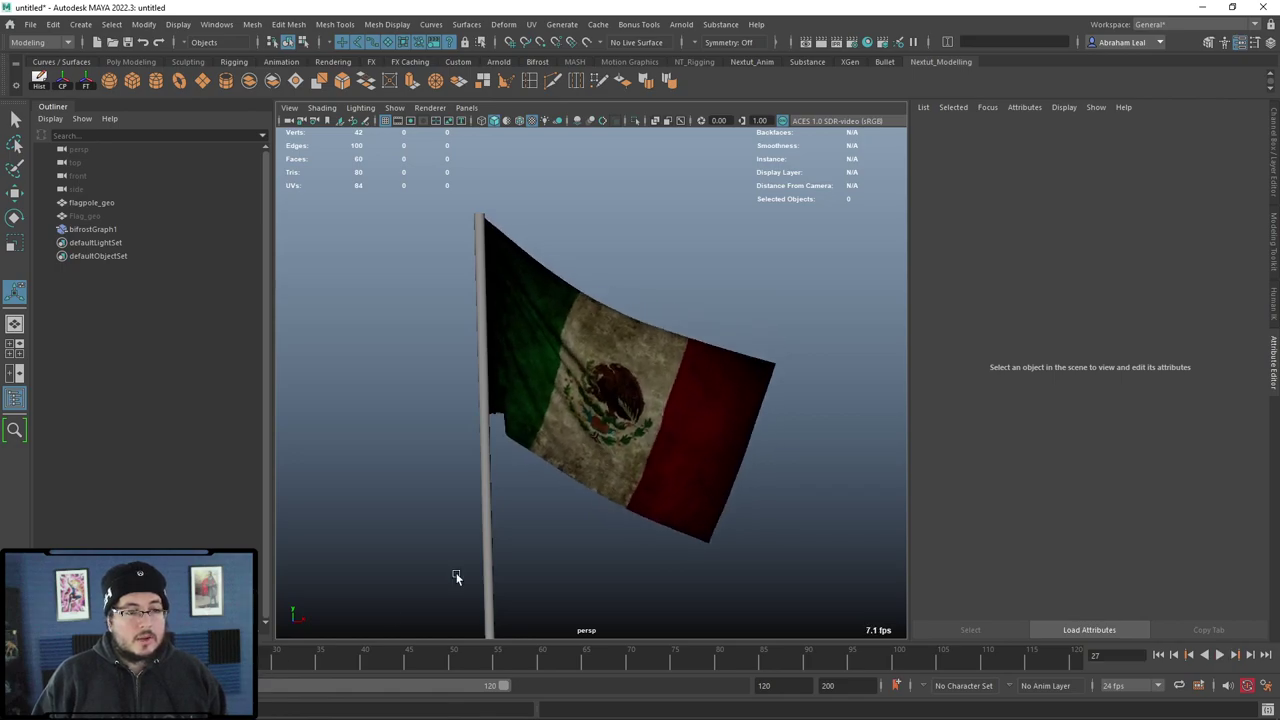
Step: Assign a new Arnold aiStandardSurface material to the flagpole
{"action": "left_click_drag", "start_coordinate": [743, 291], "coordinate": [783, 305], "text": "alt"}
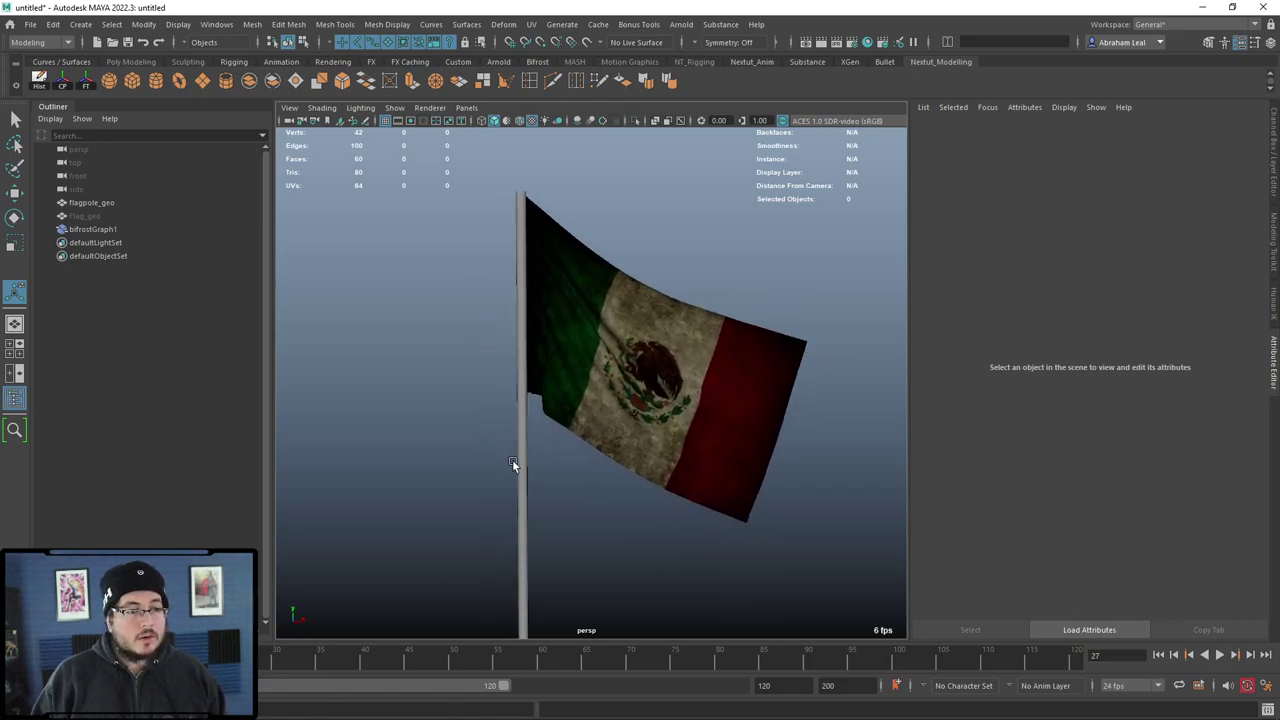
{"action": "left_click", "coordinate": [520, 459]}
{"action": "right_click_drag", "start_coordinate": [521, 339], "coordinate": [545, 681]}
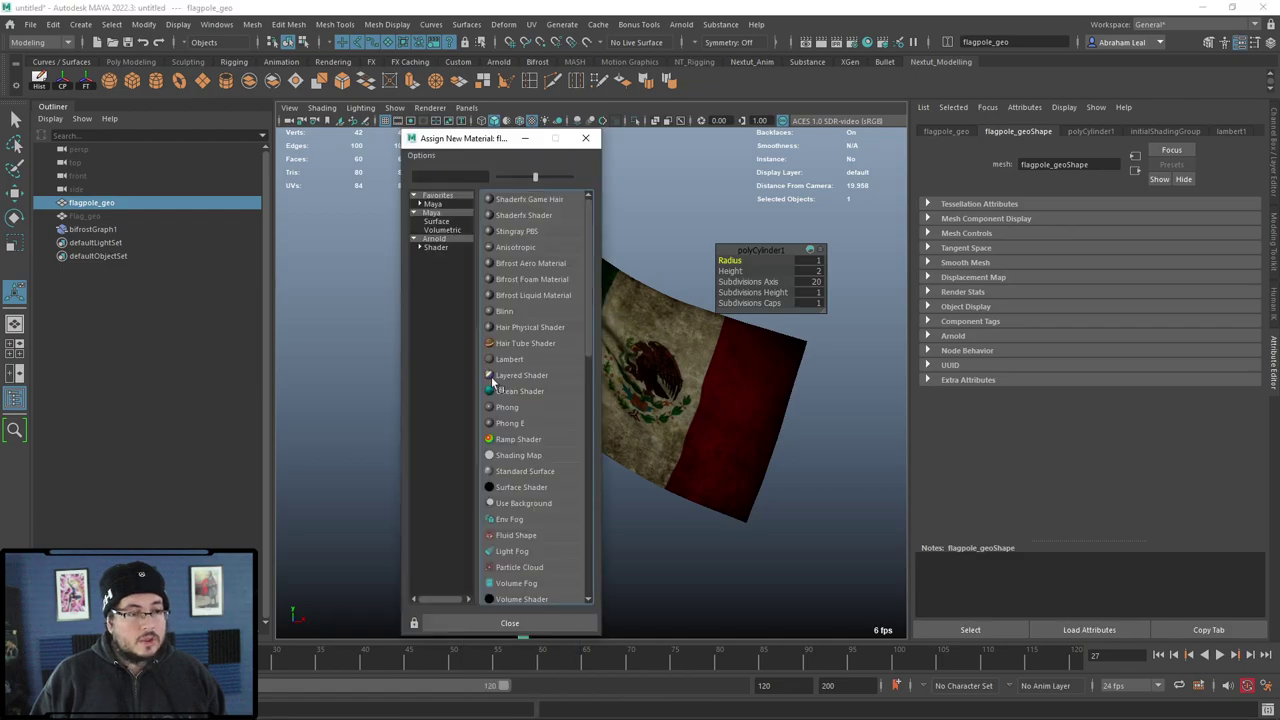
{"action": "left_click", "coordinate": [444, 240]}
{"action": "left_click", "coordinate": [516, 423]}
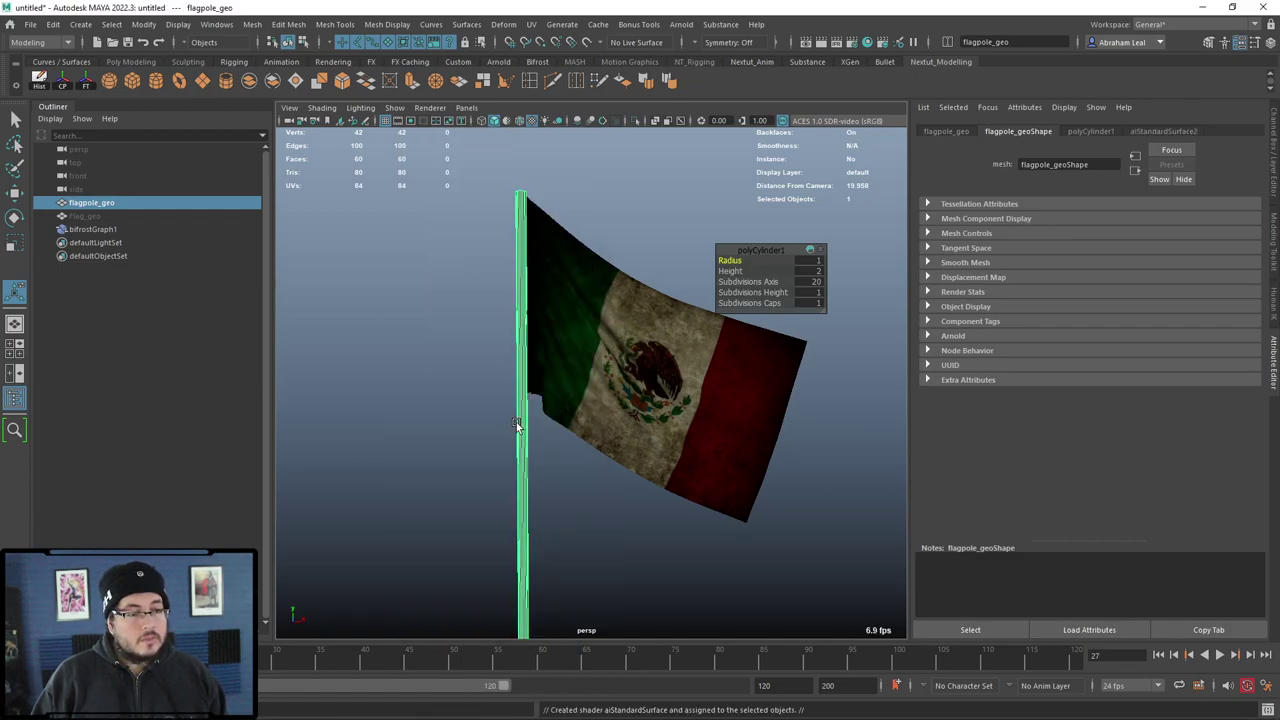
Step: Make the flagpole material metallic gold, with metalness 1.000 and a golden-orange base colour at full saturation and value
{"action": "left_click_drag", "start_coordinate": [1147, 330], "coordinate": [1272, 338]}
{"action": "left_click", "coordinate": [1044, 302]}
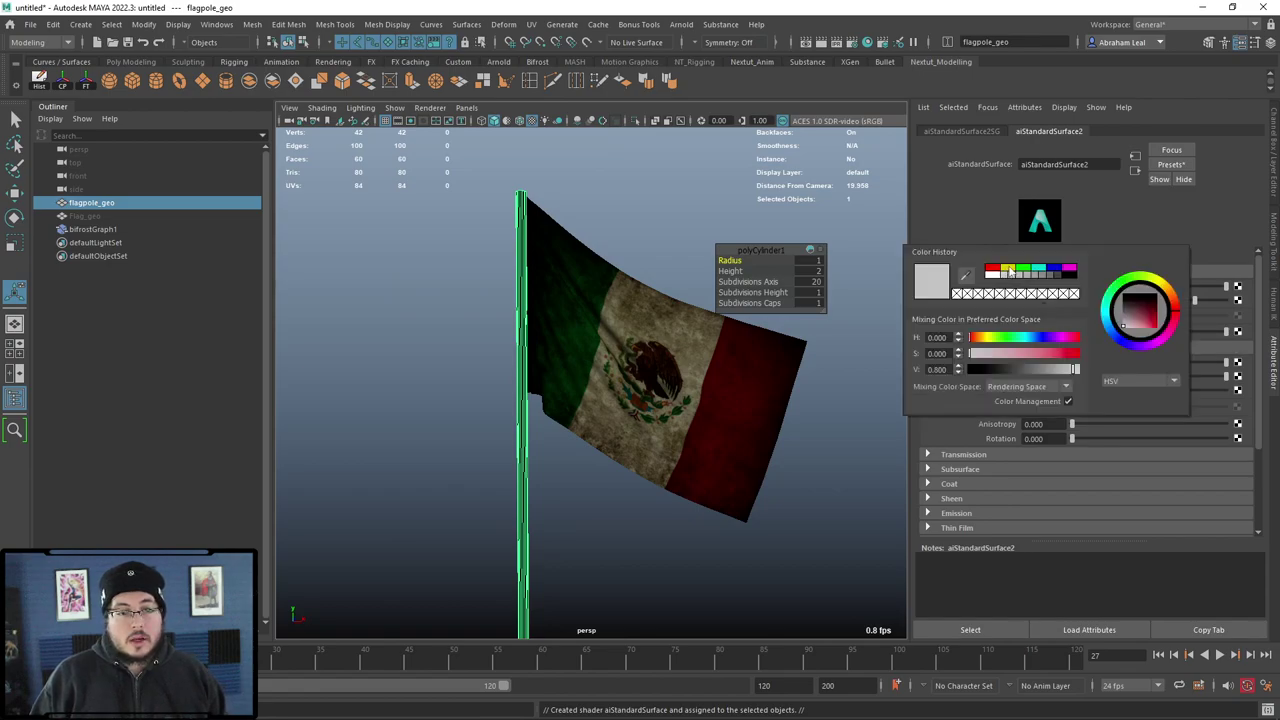
{"action": "left_click", "coordinate": [1008, 267]}
{"action": "left_click_drag", "start_coordinate": [990, 338], "coordinate": [985, 340]}
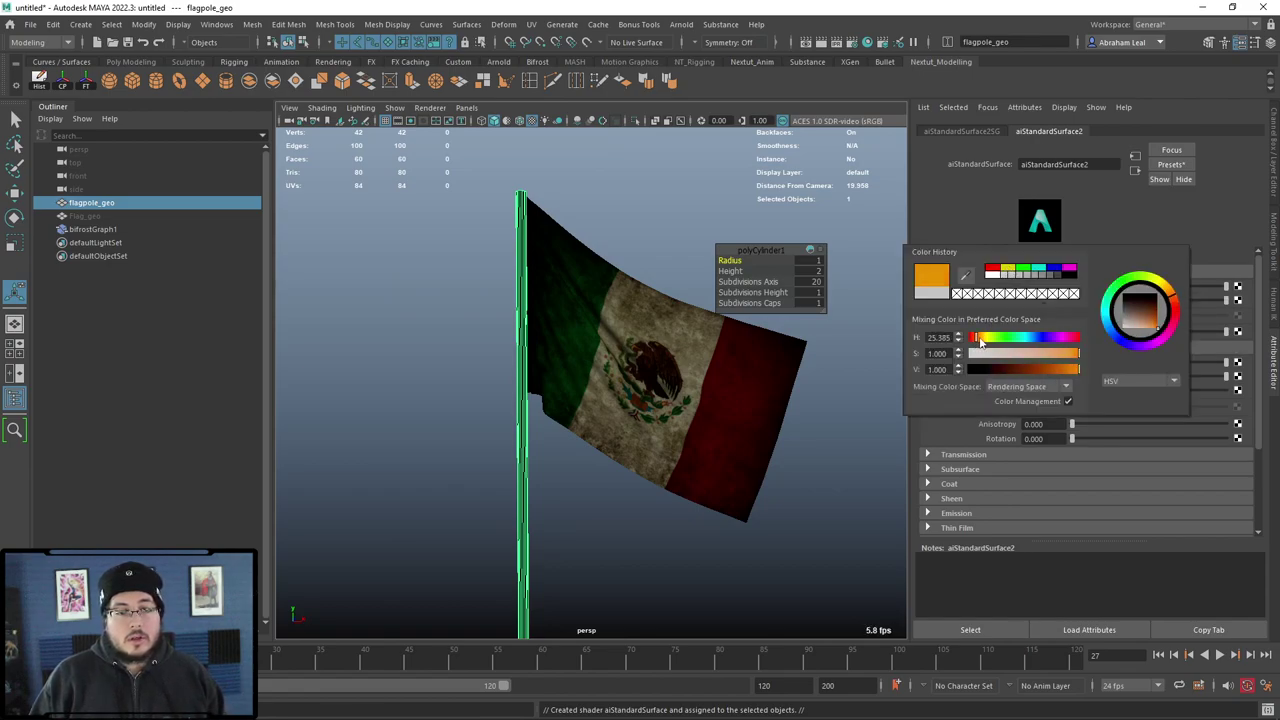
{"action": "left_click", "coordinate": [816, 222]}
Step: Add an Arnold skydome light to the scene
{"action": "left_click", "coordinate": [681, 24]}
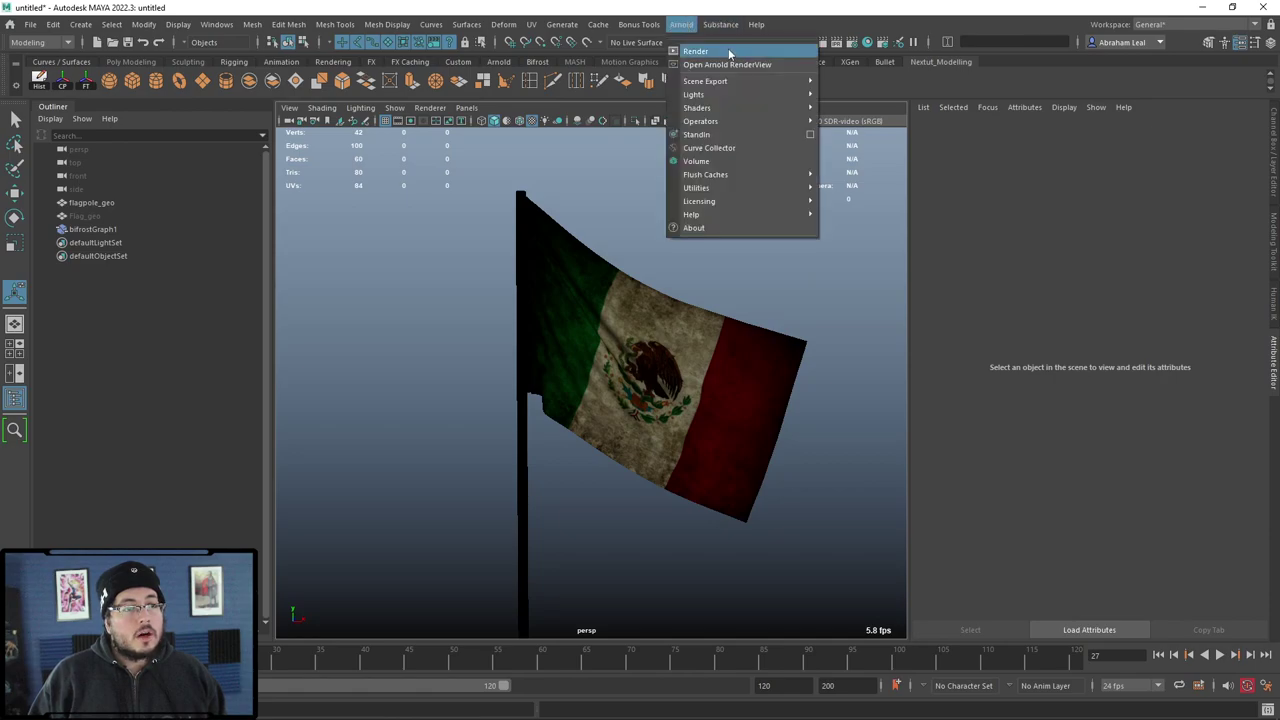
{"action": "mouse_move", "coordinate": [813, 94]}
{"action": "left_click", "coordinate": [859, 107]}
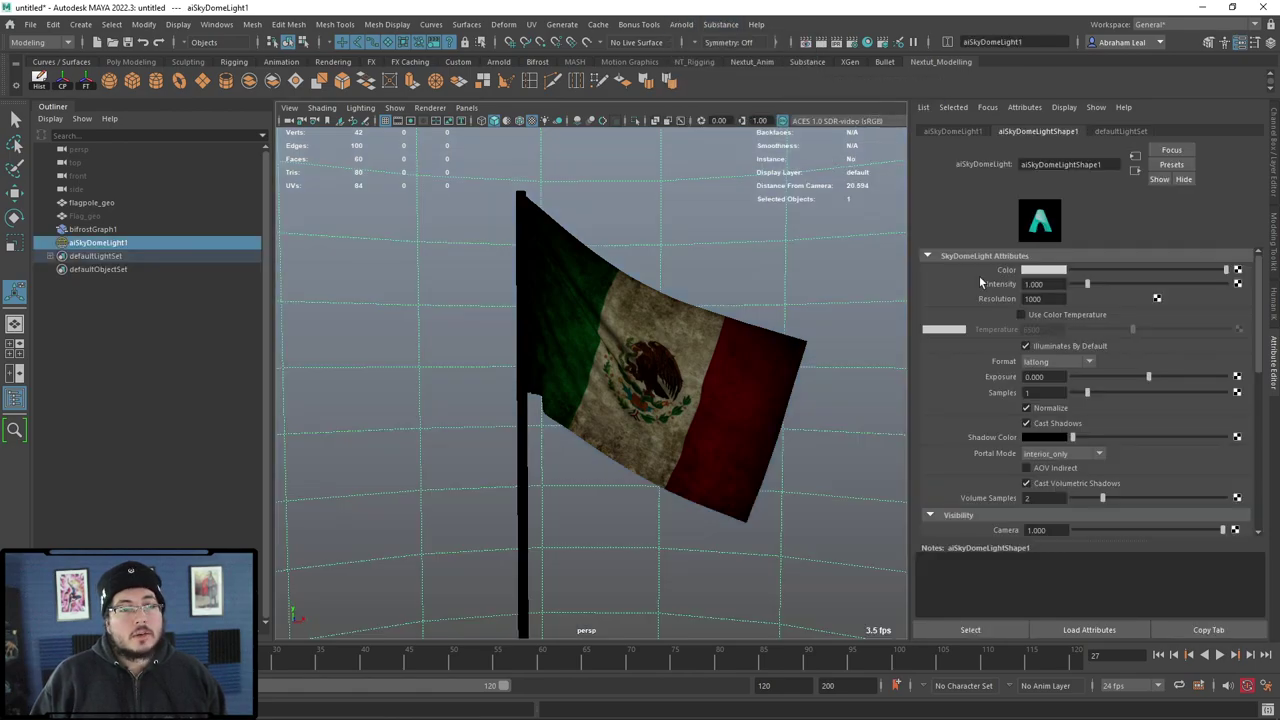
Step: Connect a file texture to the skydome light's colour and load neurathen_rock_castle_2k.exr from the project's sourceimages
{"action": "left_click", "coordinate": [1238, 270]}
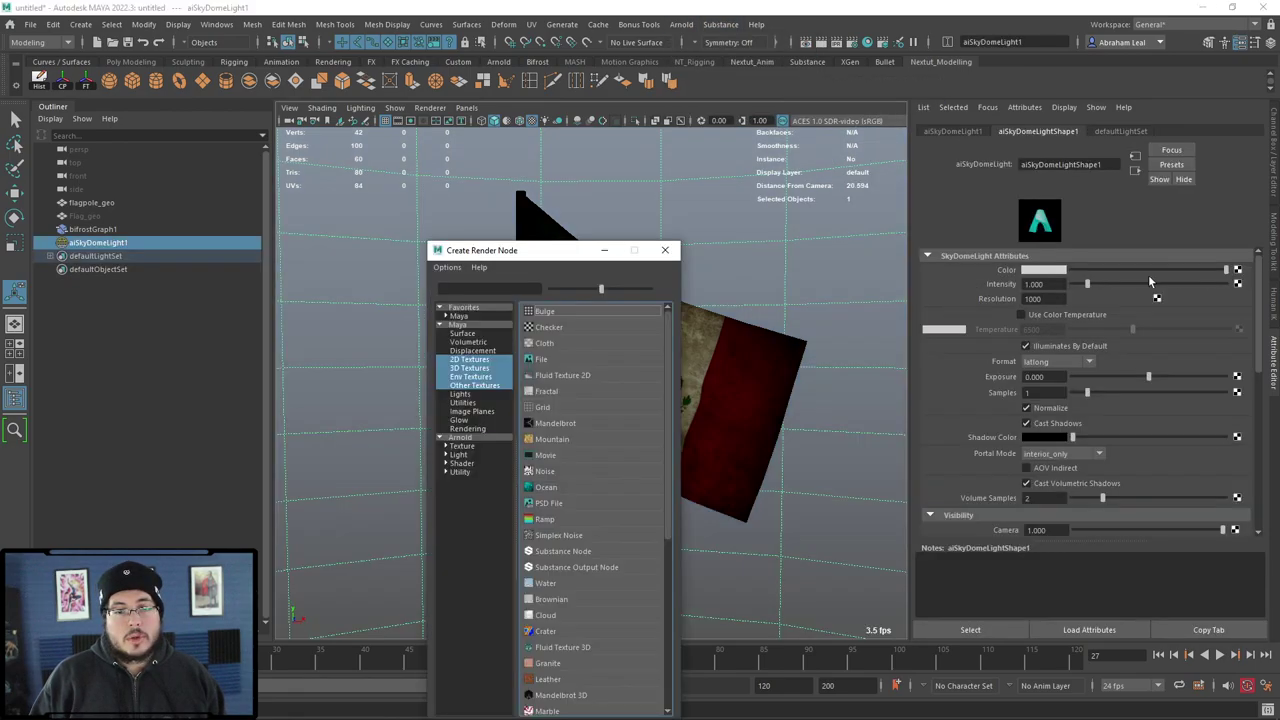
{"action": "left_click", "coordinate": [550, 360]}
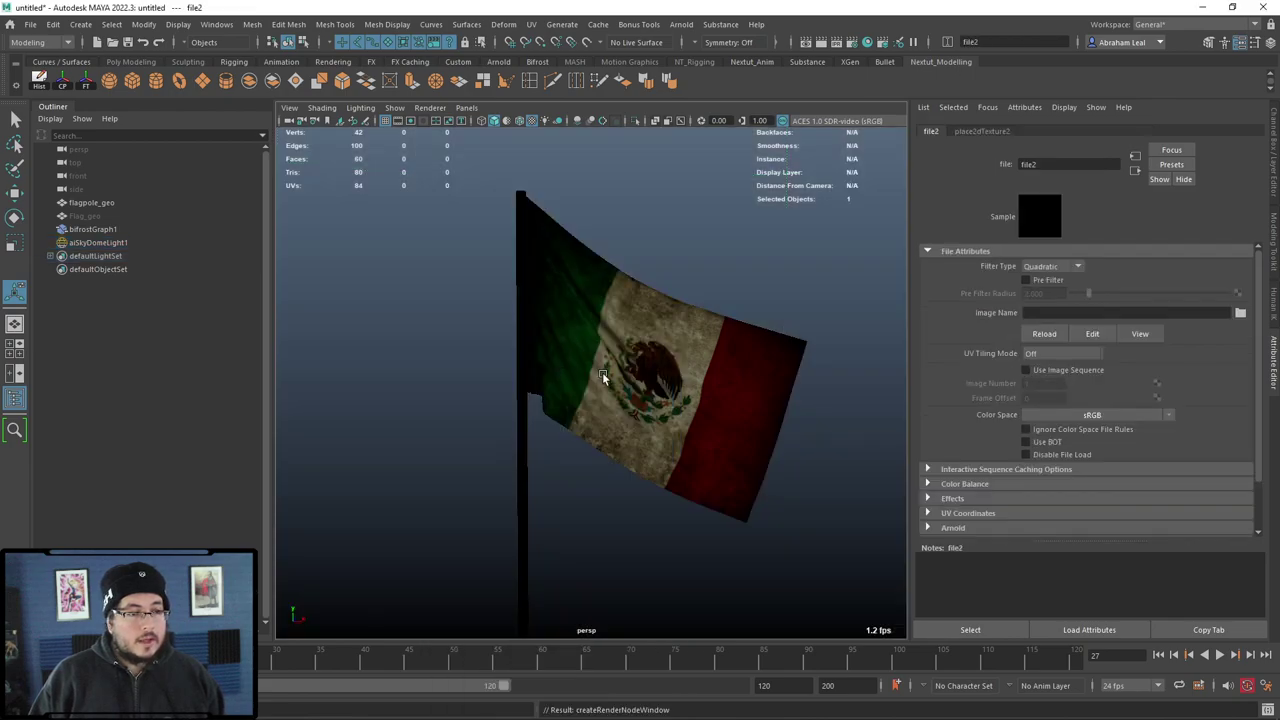
{"action": "left_click", "coordinate": [1240, 313]}
{"action": "scroll", "coordinate": [459, 398], "scroll_direction": "down", "scroll_amount": 6}
{"action": "left_click", "coordinate": [460, 440]}
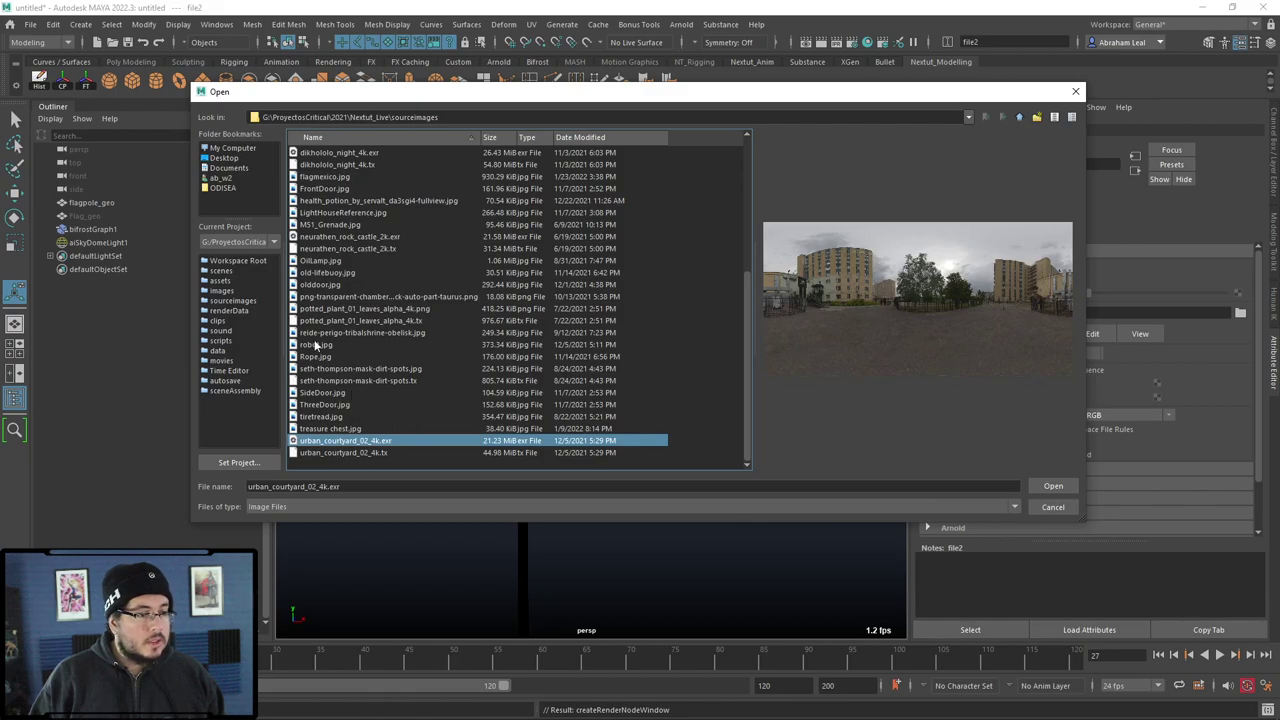
{"action": "left_click", "coordinate": [328, 240]}
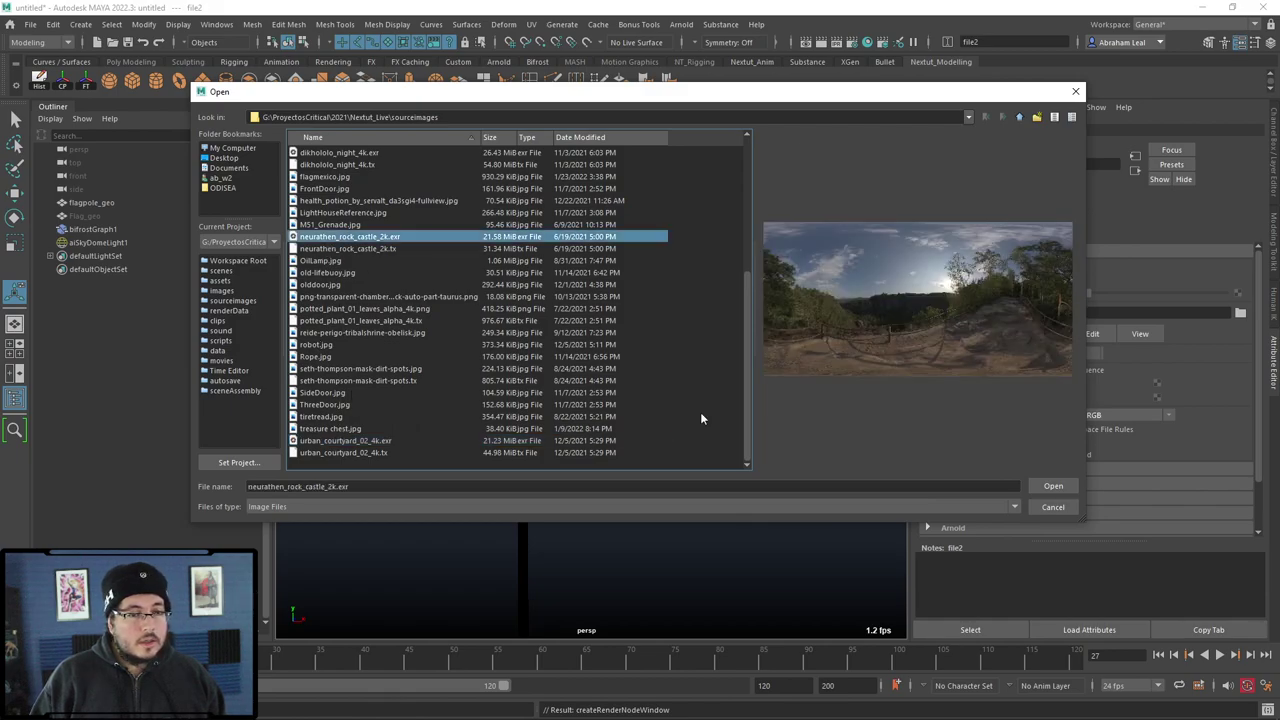
{"action": "left_click", "coordinate": [1043, 489]}
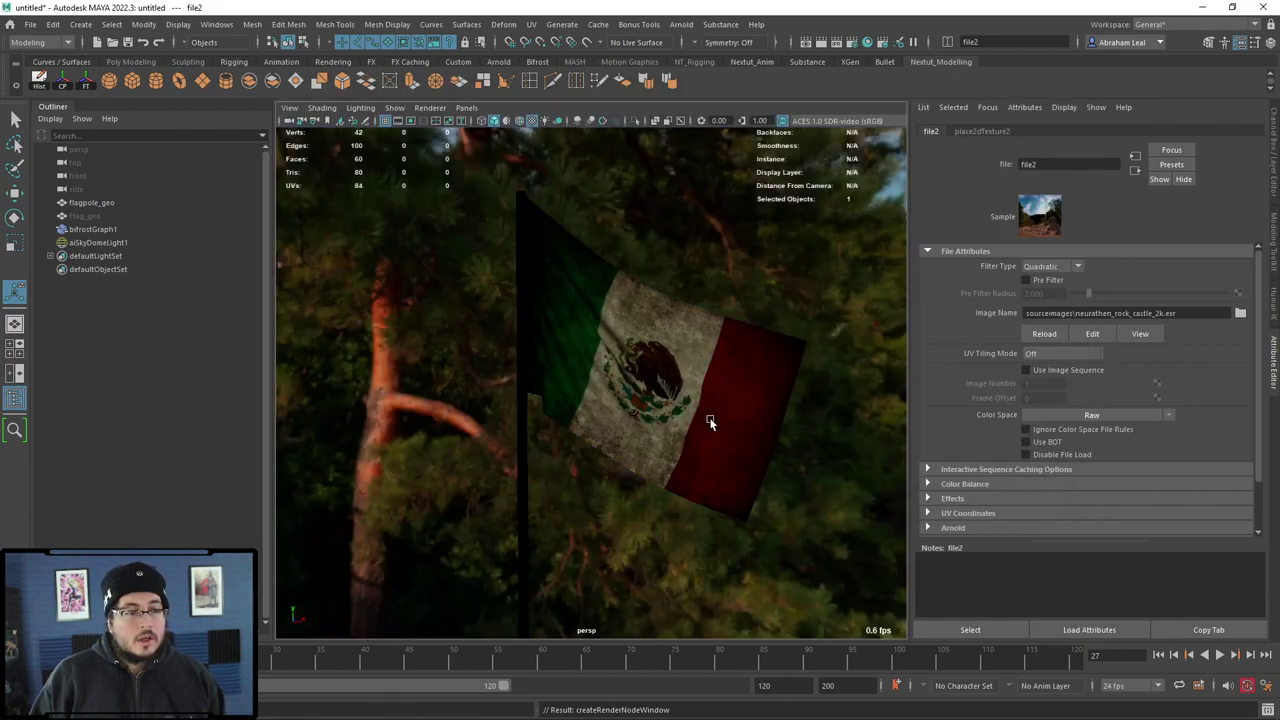
Step: Show the resolution gate and frame the flag from below against the trees and sky in the perspective camera
{"action": "left_click_drag", "start_coordinate": [711, 420], "coordinate": [638, 384], "text": "alt"}
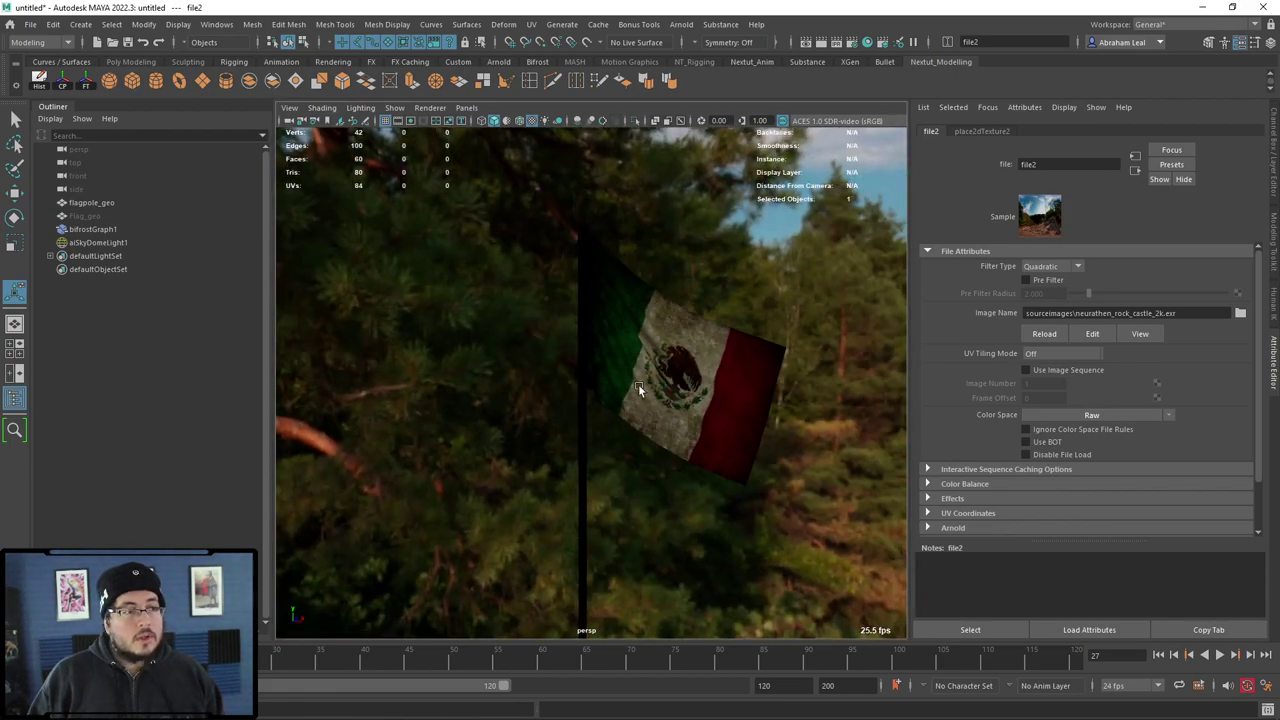
{"action": "left_click", "coordinate": [410, 120]}
{"action": "left_click_drag", "start_coordinate": [560, 350], "coordinate": [660, 310], "text": "alt"}
{"action": "middle_click_drag", "start_coordinate": [660, 310], "coordinate": [605, 346], "text": "alt"}
{"action": "left_click_drag", "start_coordinate": [605, 346], "coordinate": [697, 349], "text": "alt"}
{"action": "middle_click_drag", "start_coordinate": [694, 321], "coordinate": [655, 290], "text": "alt"}
{"action": "right_click_drag", "start_coordinate": [655, 290], "coordinate": [681, 315], "text": "alt"}
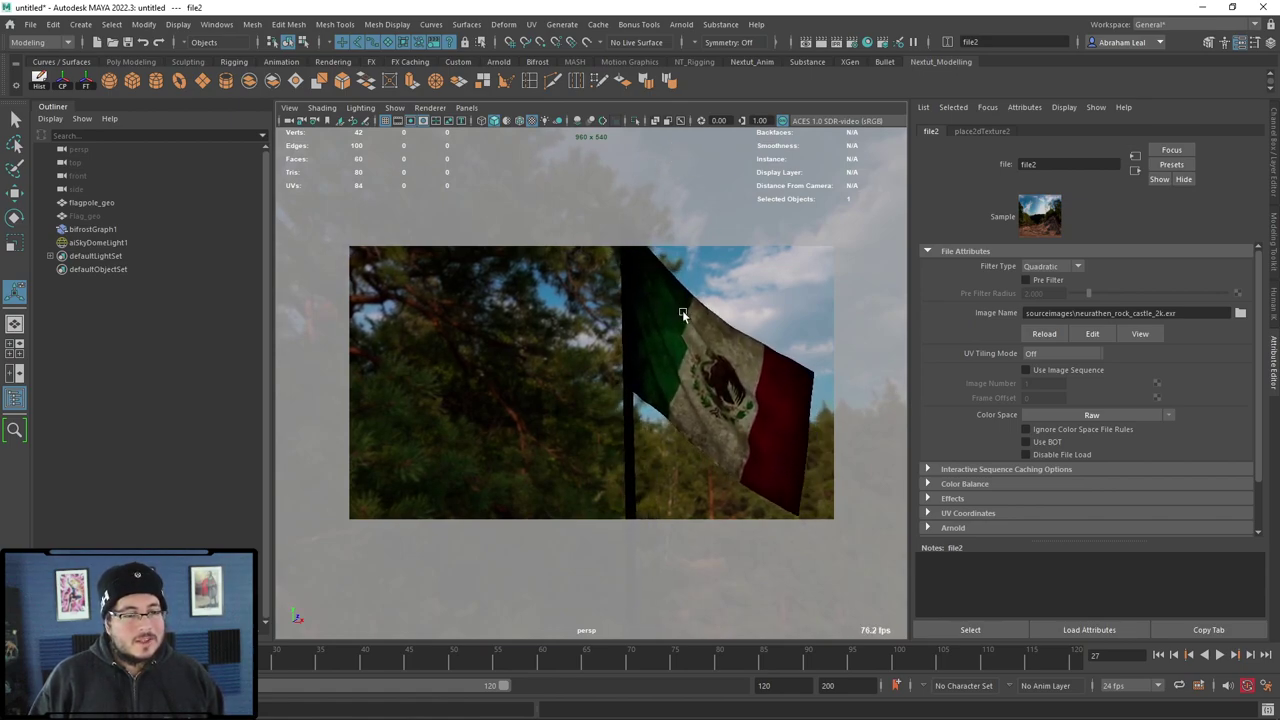
Step: Render the framed flag shot in the Arnold RenderView and zoom in on the flag
{"action": "left_click", "coordinate": [690, 24]}
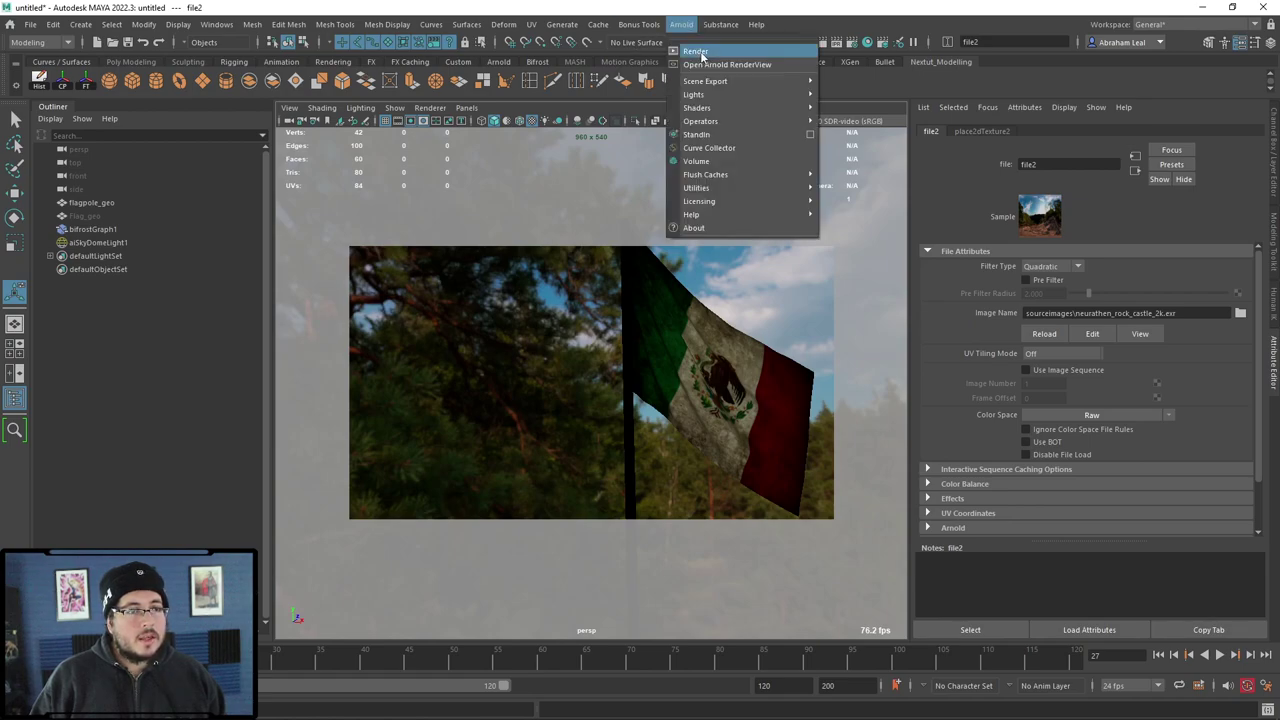
{"action": "key", "text": "Escape"}
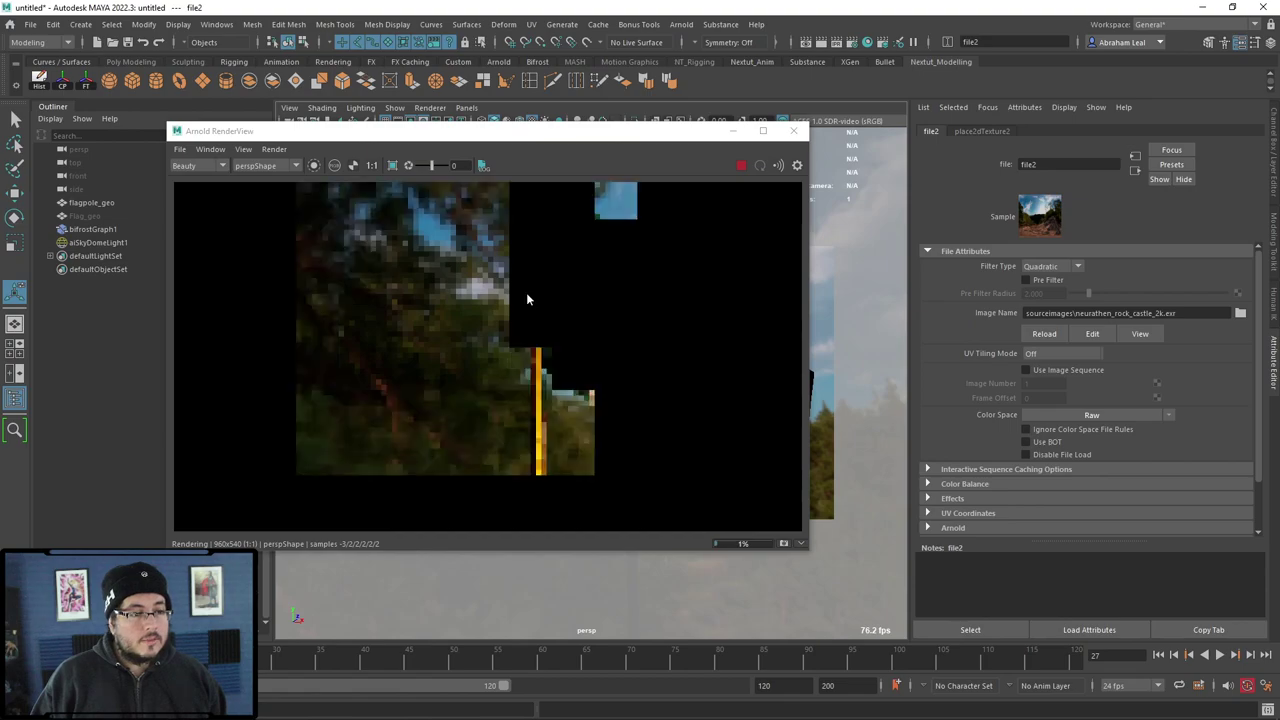
{"action": "scroll", "coordinate": [571, 314], "scroll_direction": "down", "scroll_amount": 1}
{"action": "scroll", "coordinate": [678, 340], "scroll_direction": "up", "scroll_amount": 2}
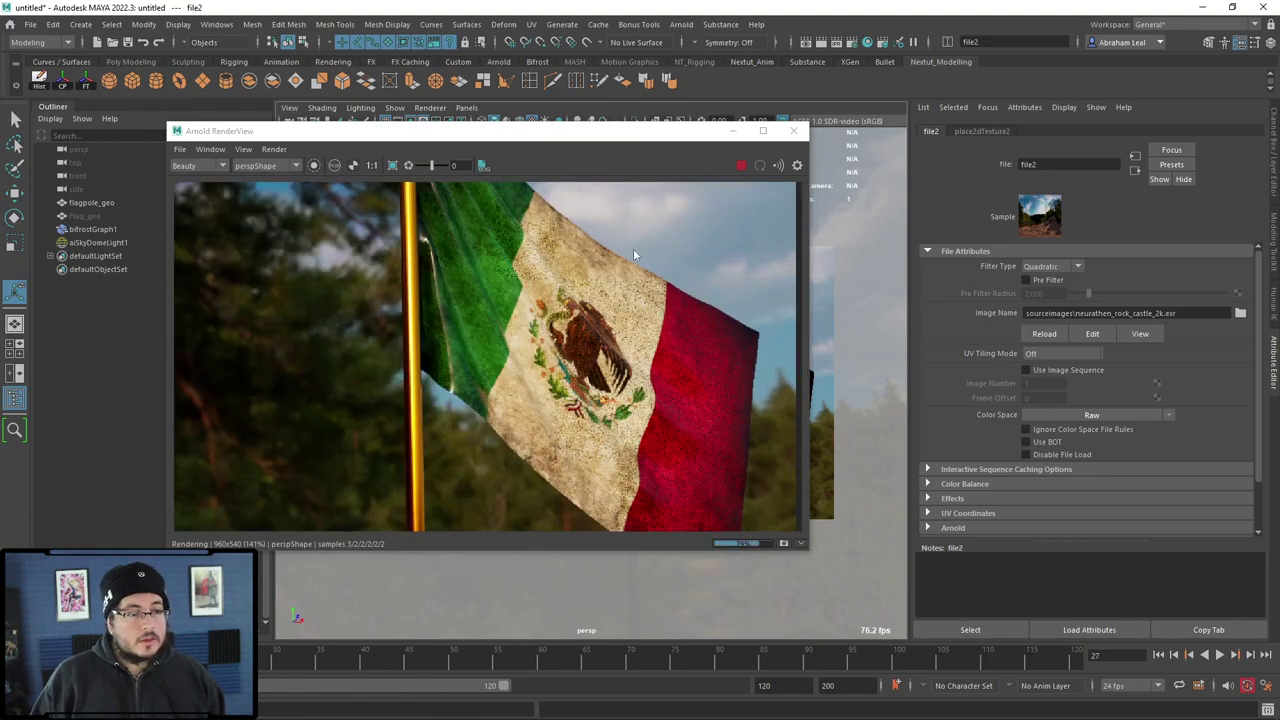
Step: Try to reach the flag's material attributes by selecting the flag object beside the render window
{"action": "left_click_drag", "start_coordinate": [645, 133], "coordinate": [479, 127]}
{"action": "left_click", "coordinate": [680, 340]}
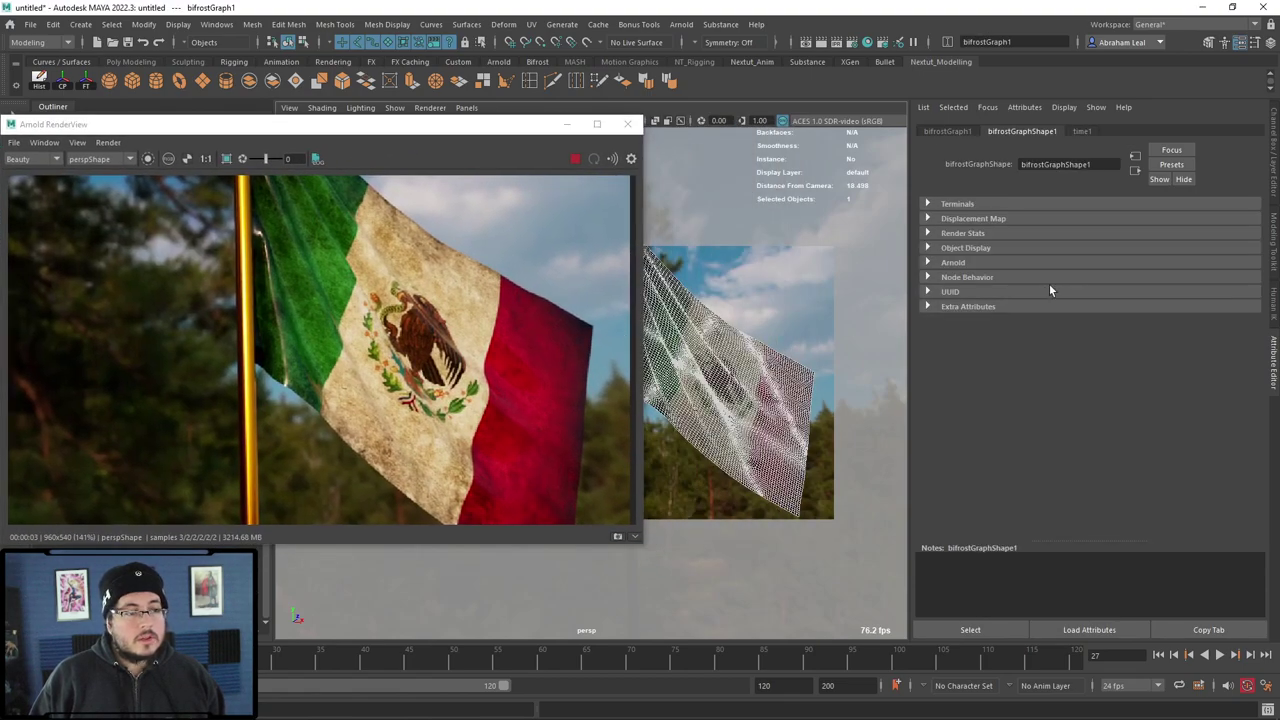
{"action": "key", "text": "ctrl+a"}
{"action": "key", "text": "ctrl+a"}
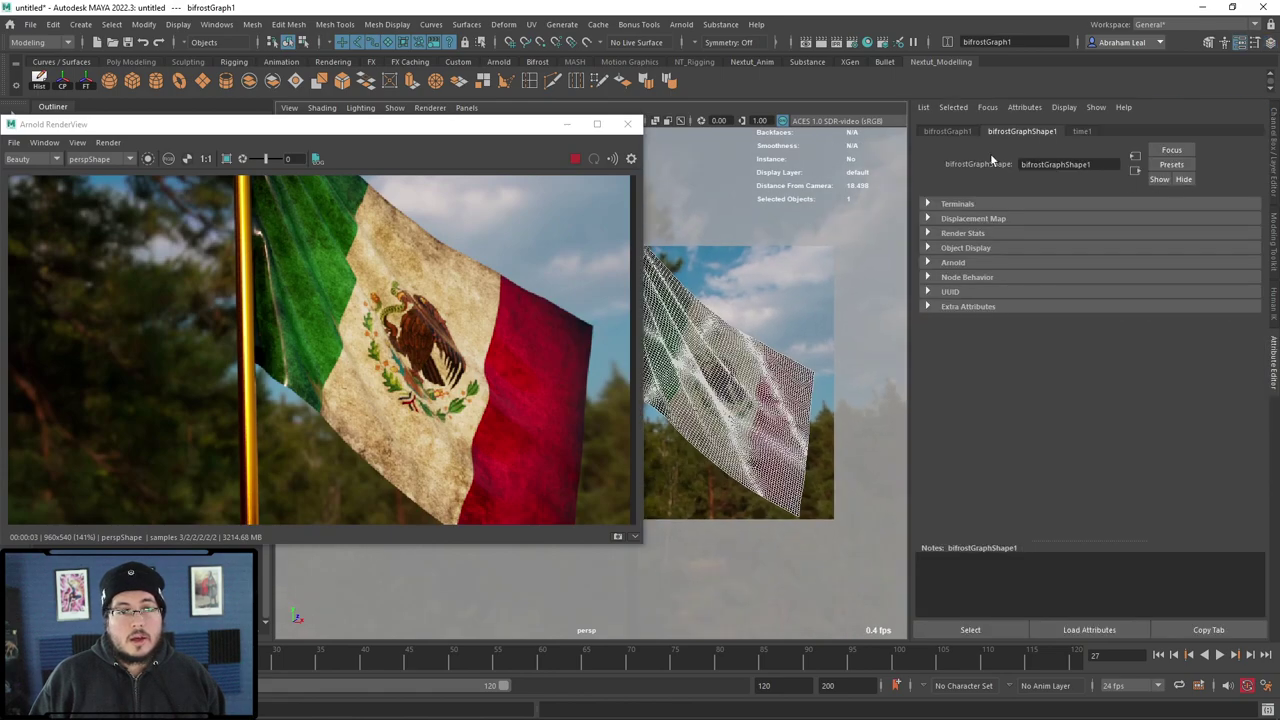
{"action": "left_click_drag", "start_coordinate": [360, 124], "coordinate": [651, 202]}
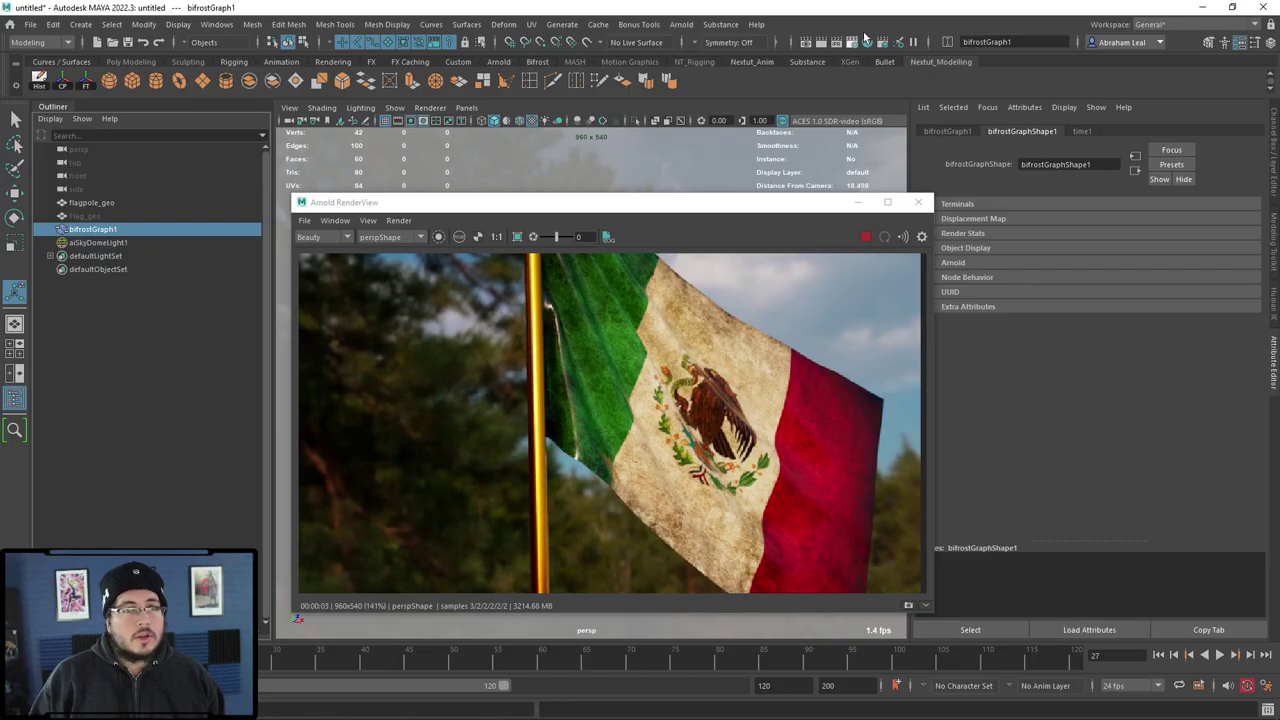
Step: Raise the specular roughness of the flag's aiStandardSurface1 material to 0.629 in the Hypershade, then minimize it
{"action": "left_click", "coordinate": [868, 41]}
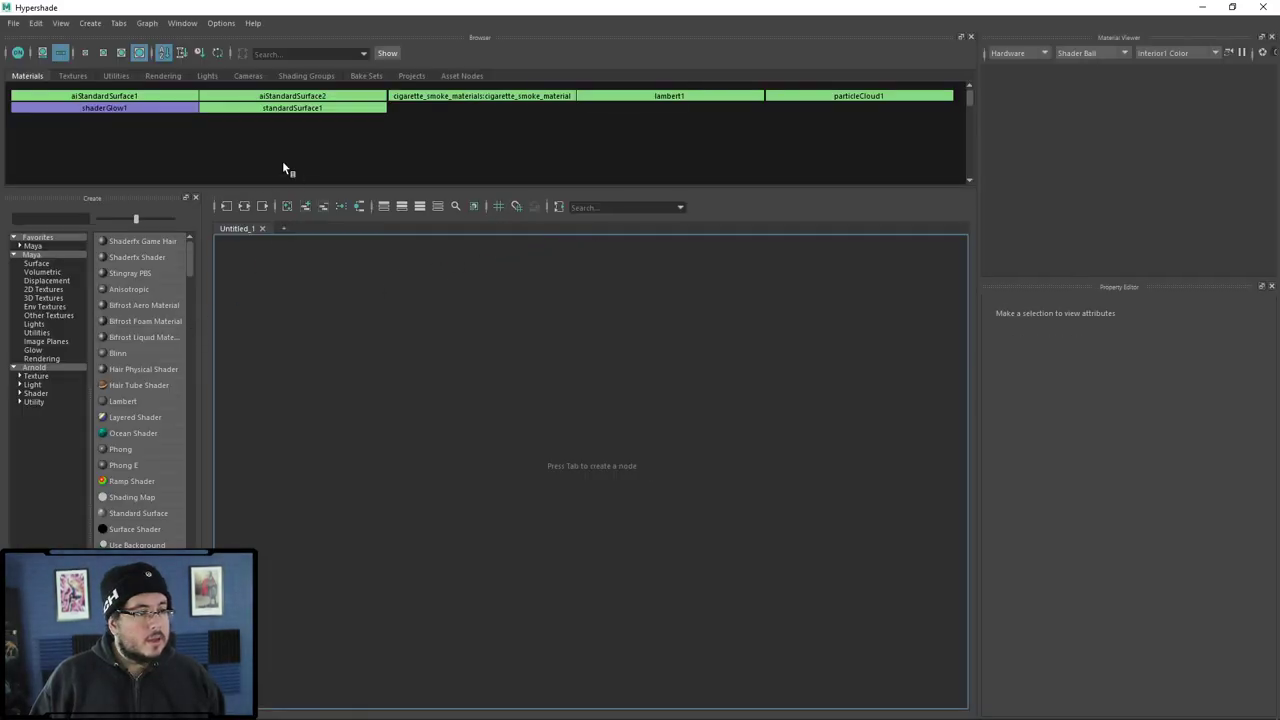
{"action": "left_click", "coordinate": [286, 96]}
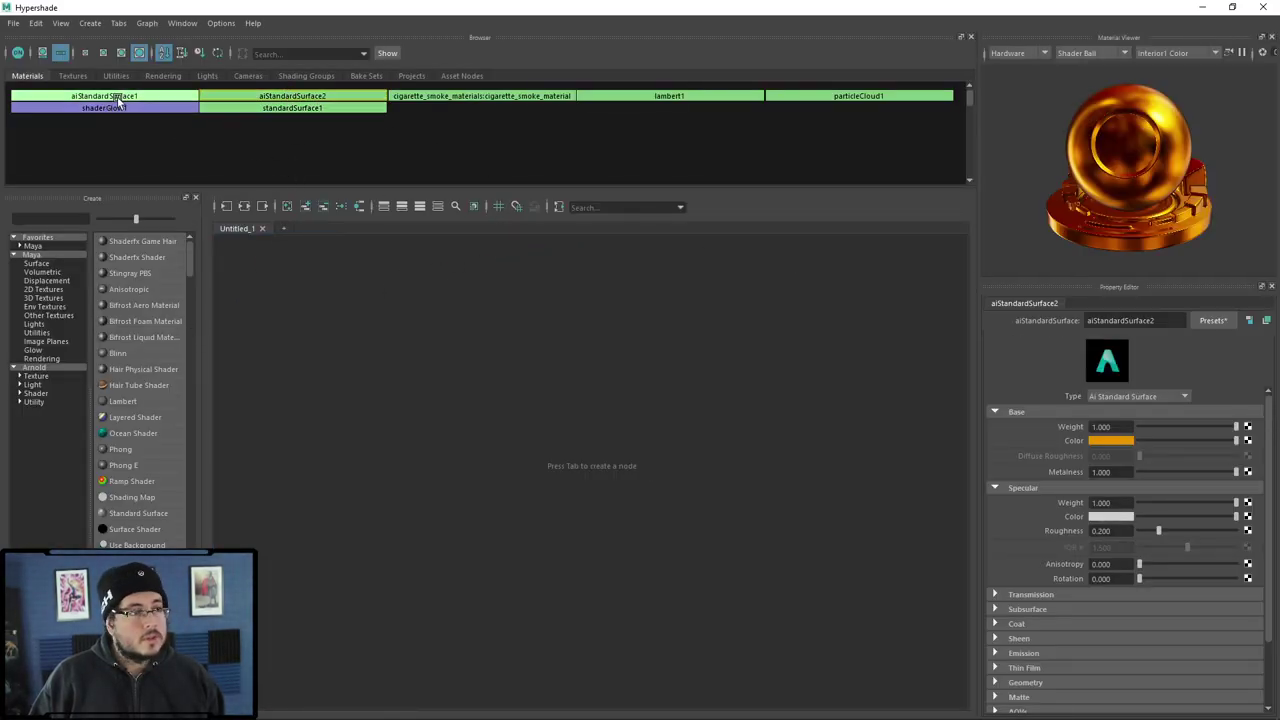
{"action": "left_click", "coordinate": [118, 98]}
{"action": "left_click_drag", "start_coordinate": [1165, 531], "coordinate": [1199, 529]}
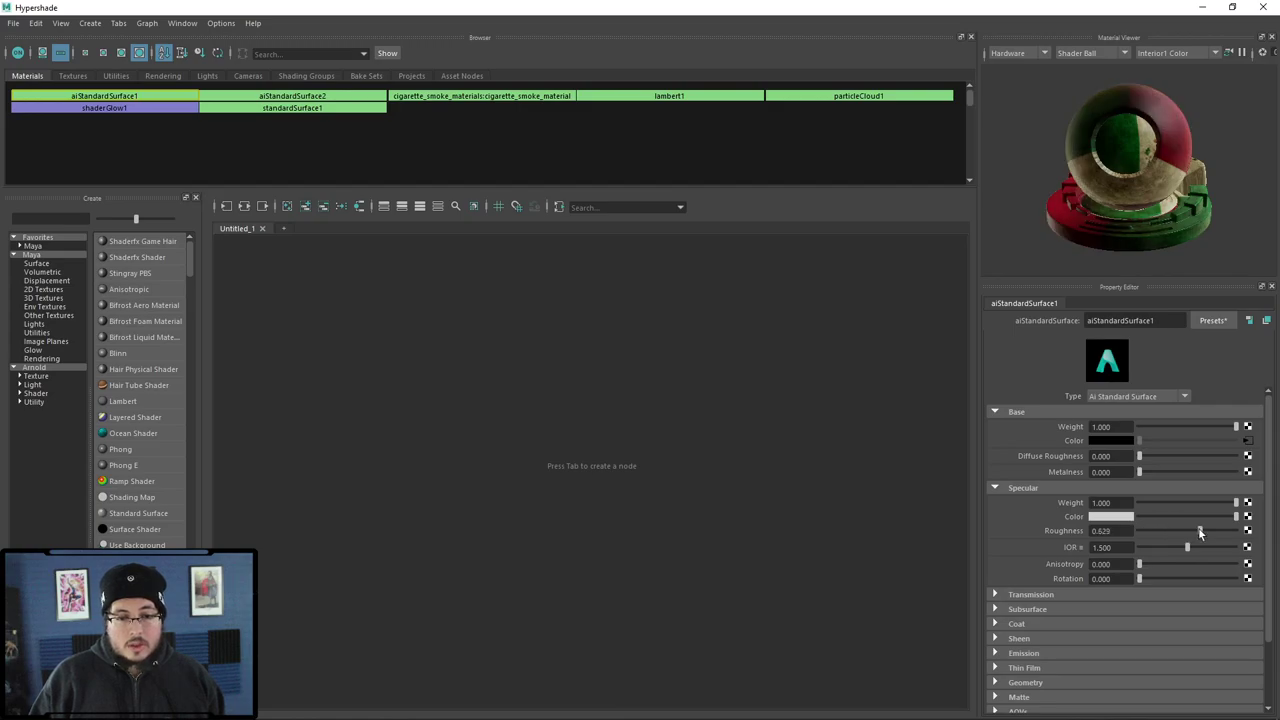
{"action": "left_click", "coordinate": [1202, 7]}
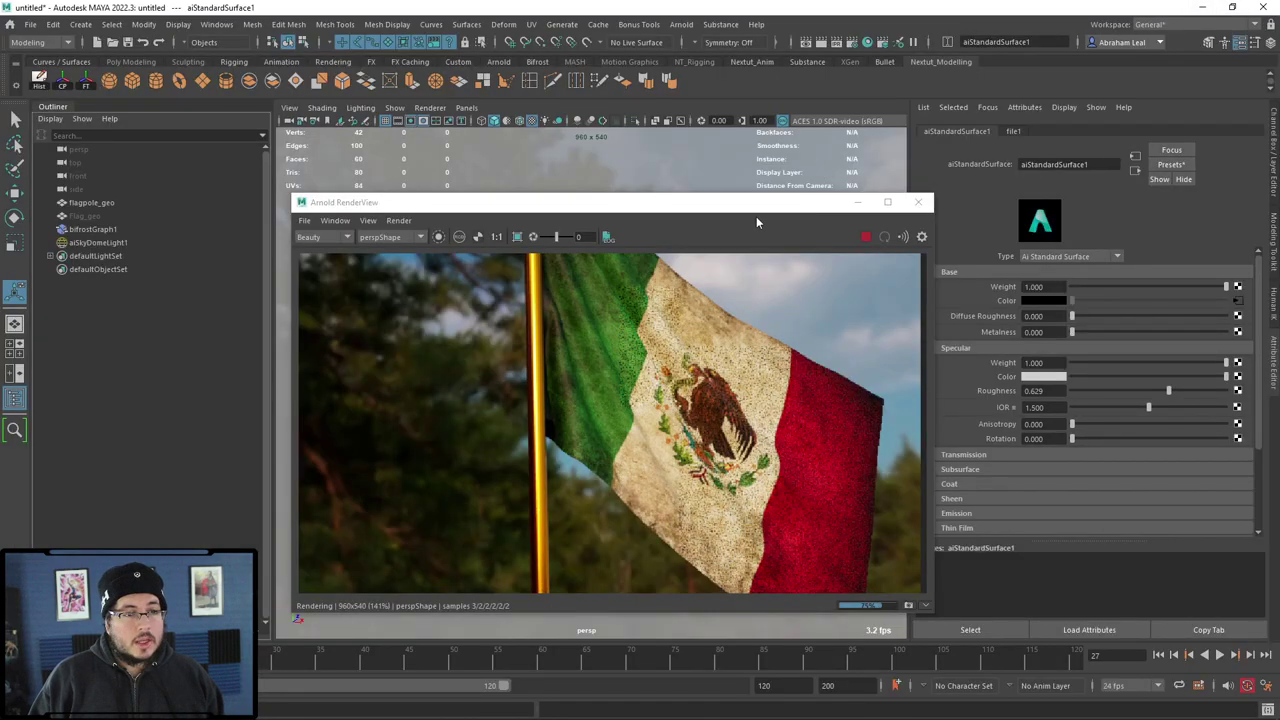
Step: Move the render window aside and inspect the updated flag render up close and as a whole
{"action": "left_click_drag", "start_coordinate": [757, 205], "coordinate": [700, 112]}
{"action": "scroll", "coordinate": [645, 356], "scroll_direction": "down", "scroll_amount": 7}
{"action": "scroll", "coordinate": [655, 356], "scroll_direction": "up", "scroll_amount": 5}
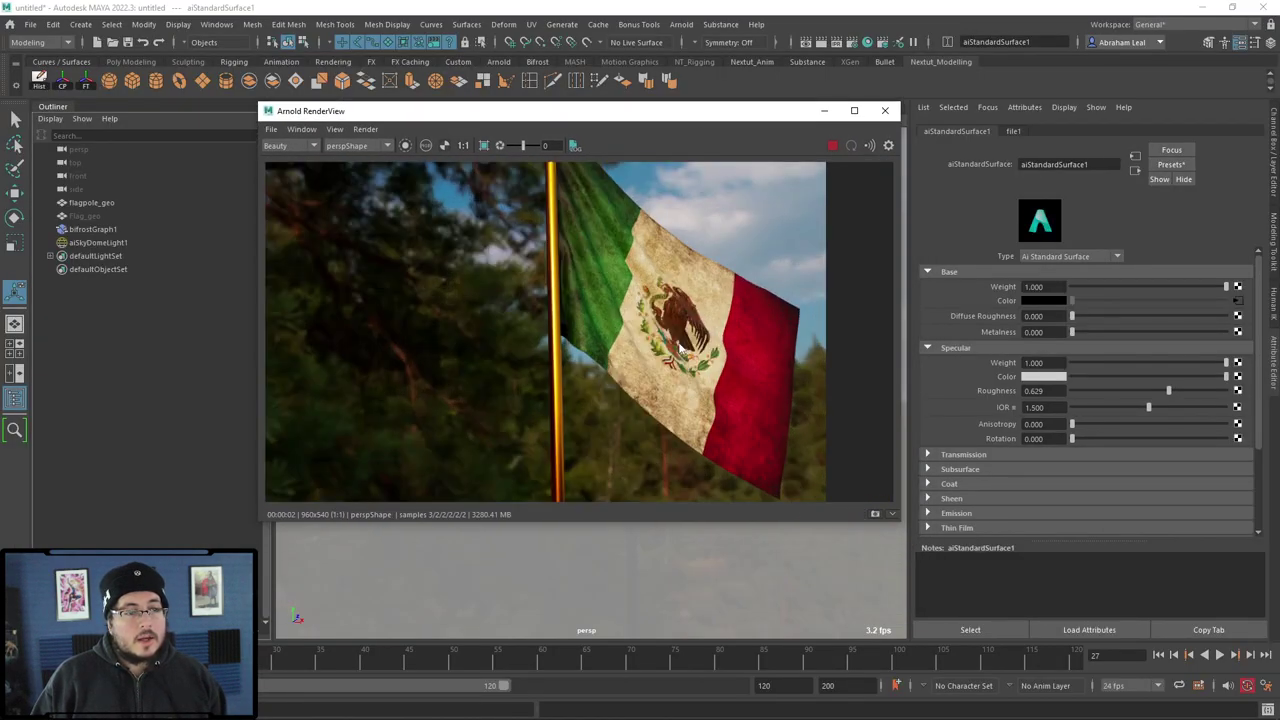
{"action": "scroll", "coordinate": [654, 355], "scroll_direction": "down", "scroll_amount": 2}
{"action": "scroll", "coordinate": [645, 361], "scroll_direction": "up", "scroll_amount": 2}
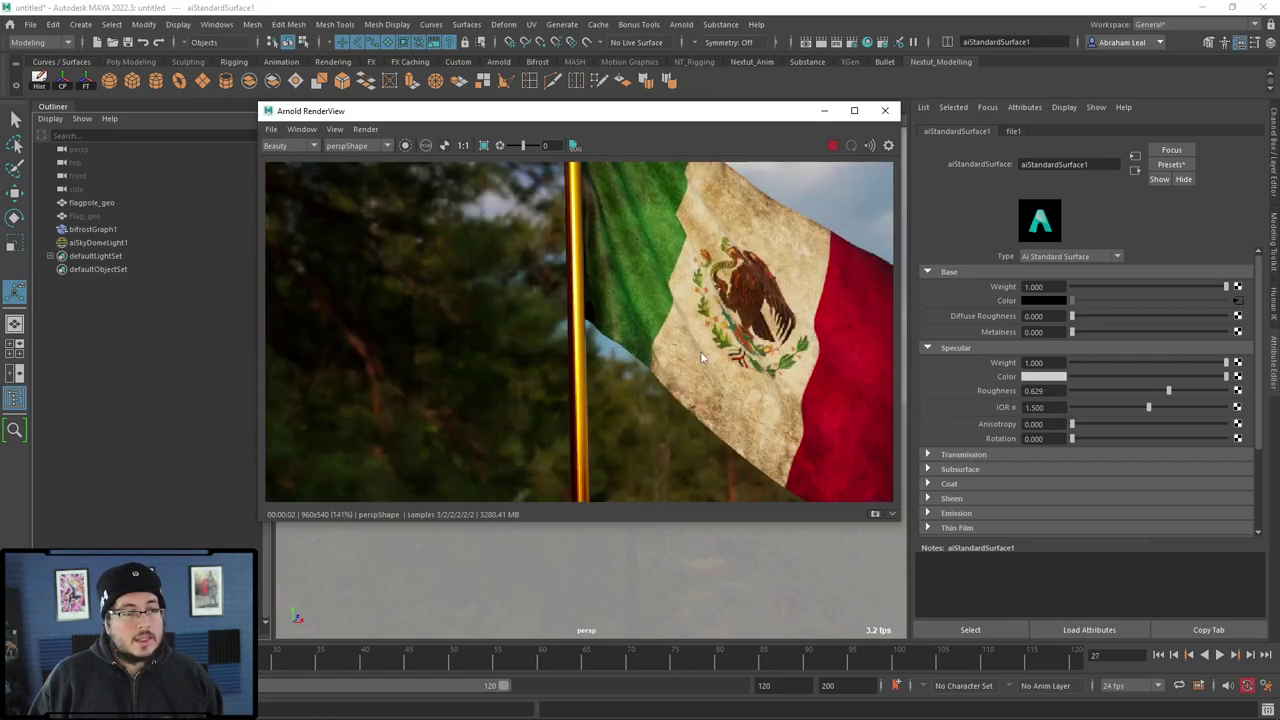
{"action": "scroll", "coordinate": [688, 358], "scroll_direction": "down", "scroll_amount": 2}
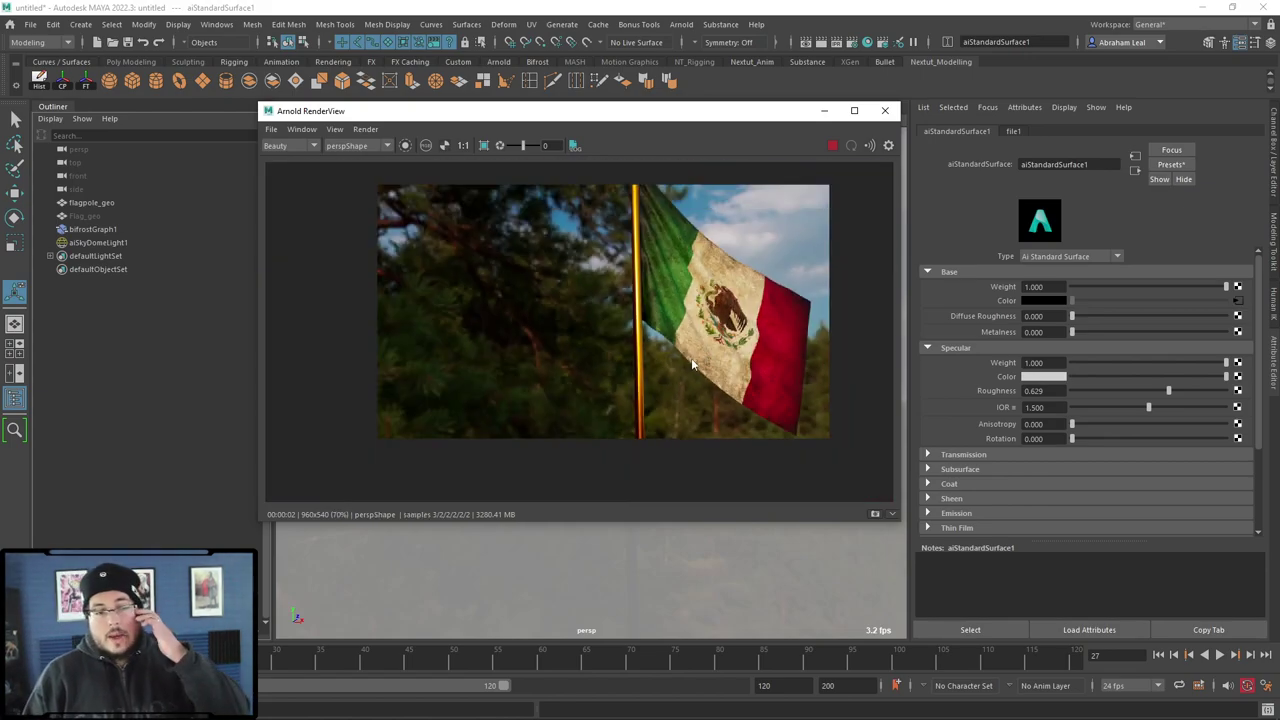